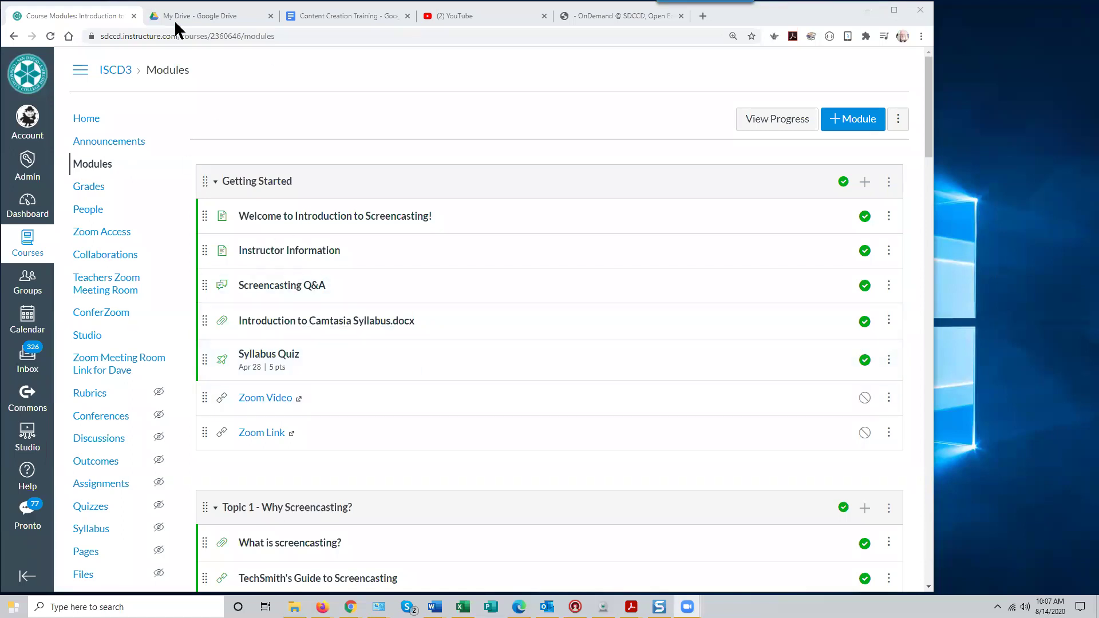
Switch to the Content Creation Training doc and scroll down to section II, Adding Content
{"action": "left_click", "coordinate": [337, 17]}
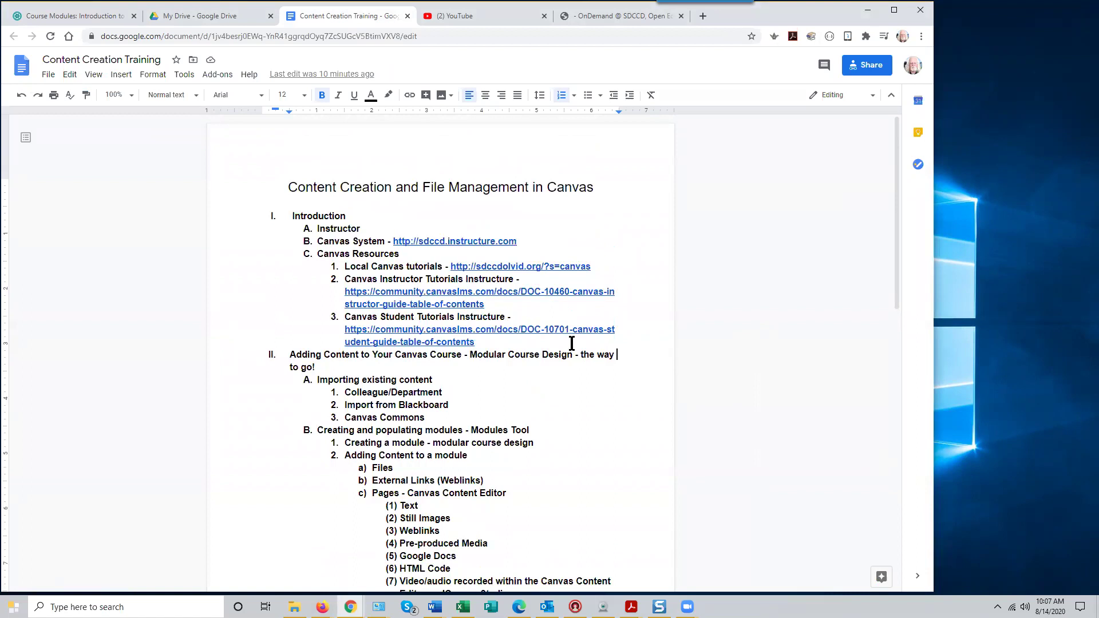
{"action": "scroll", "coordinate": [674, 415], "scroll_direction": "down", "scroll_amount": 1}
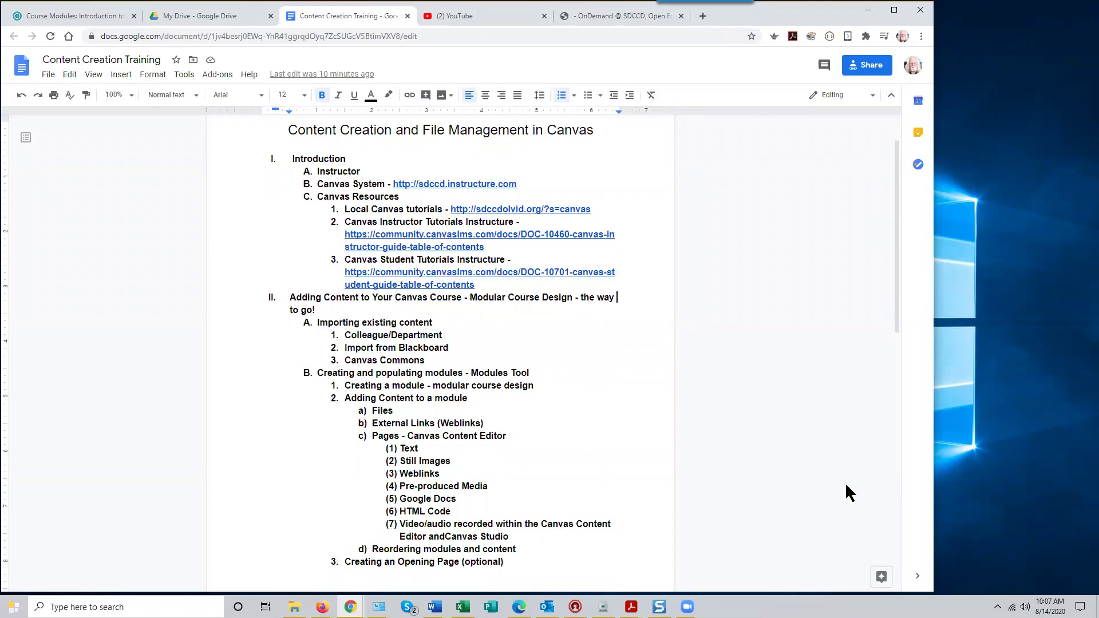
{"action": "scroll", "coordinate": [844, 481], "scroll_direction": "down", "scroll_amount": 2}
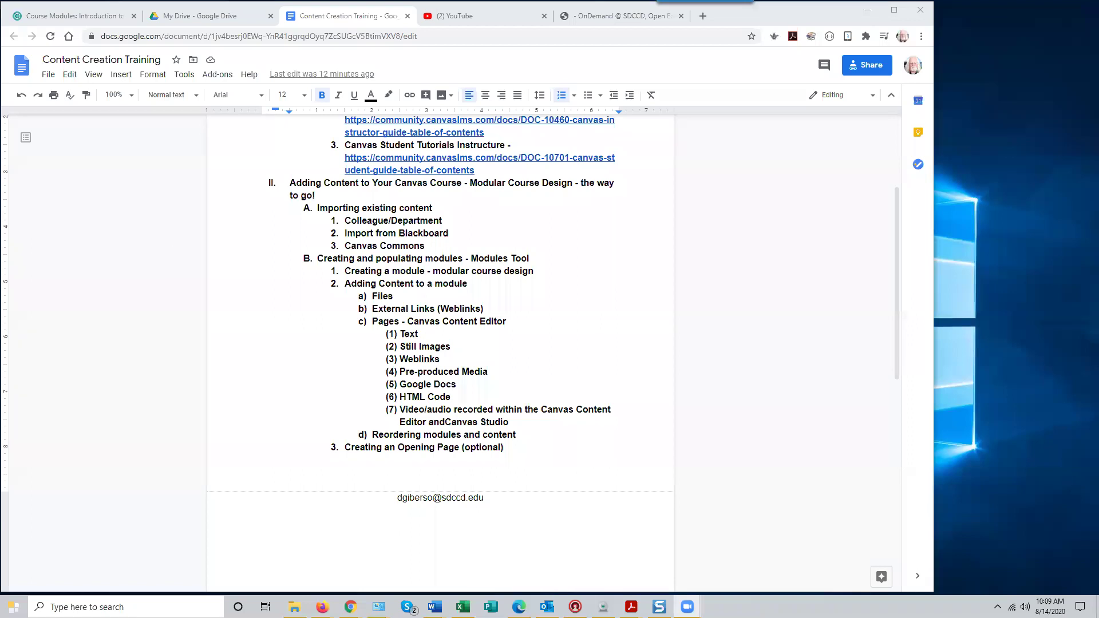
Bring the Zoom Meeting participant gallery in front of the Google Docs outline
{"action": "key", "text": "alt+Tab"}
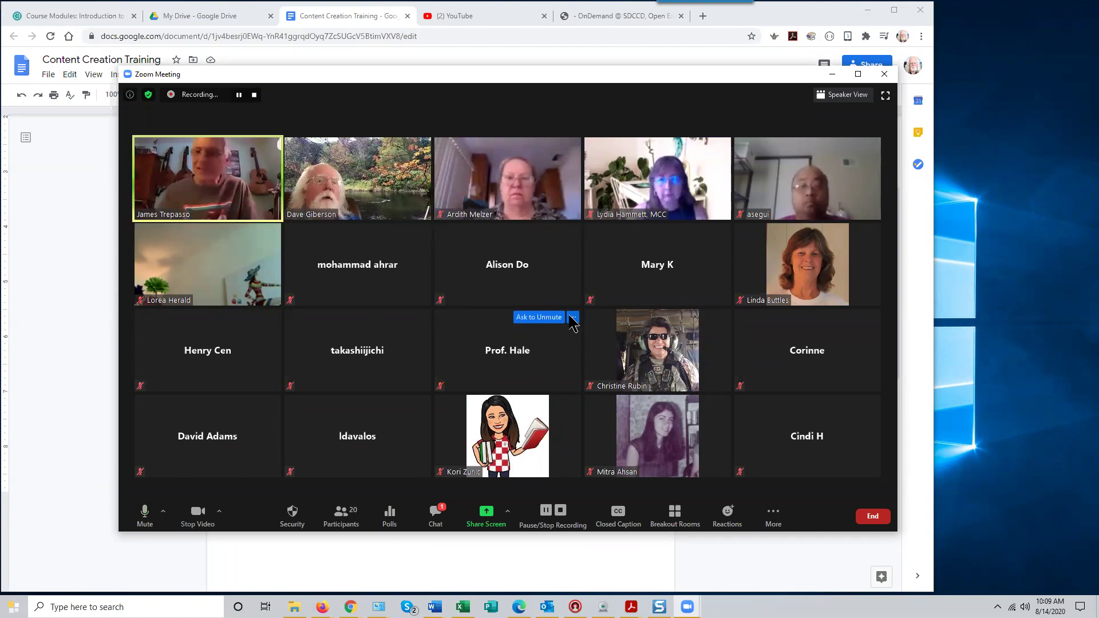
Dismiss a participant's video menu and drag the Zoom Meeting window off the top of the screen
{"action": "right_click", "coordinate": [178, 187]}
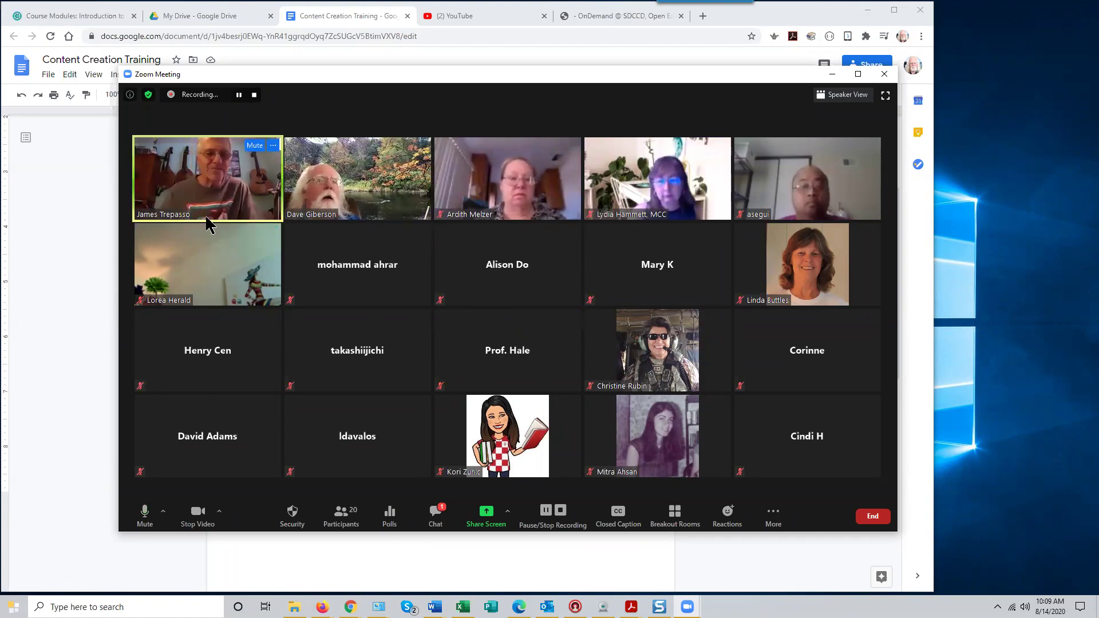
{"action": "left_click", "coordinate": [227, 332]}
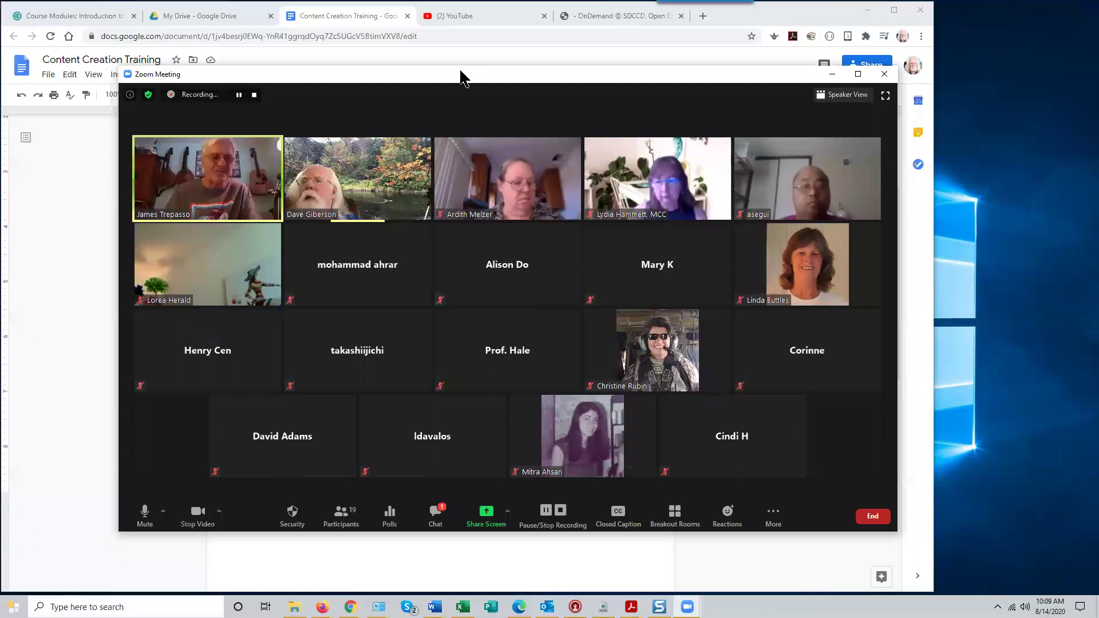
{"action": "left_click_drag", "start_coordinate": [461, 72], "coordinate": [461, 0]}
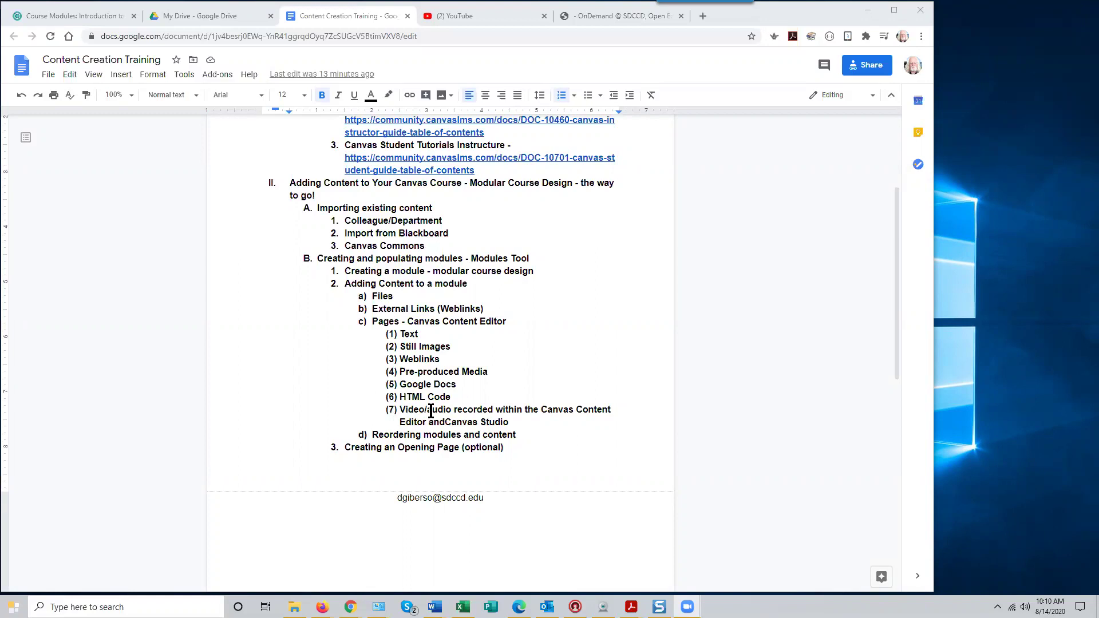
Scroll the doc to the top, then go to the Canvas Dashboard from the Course Modules tab
{"action": "scroll", "coordinate": [732, 375], "scroll_direction": "up", "scroll_amount": 3}
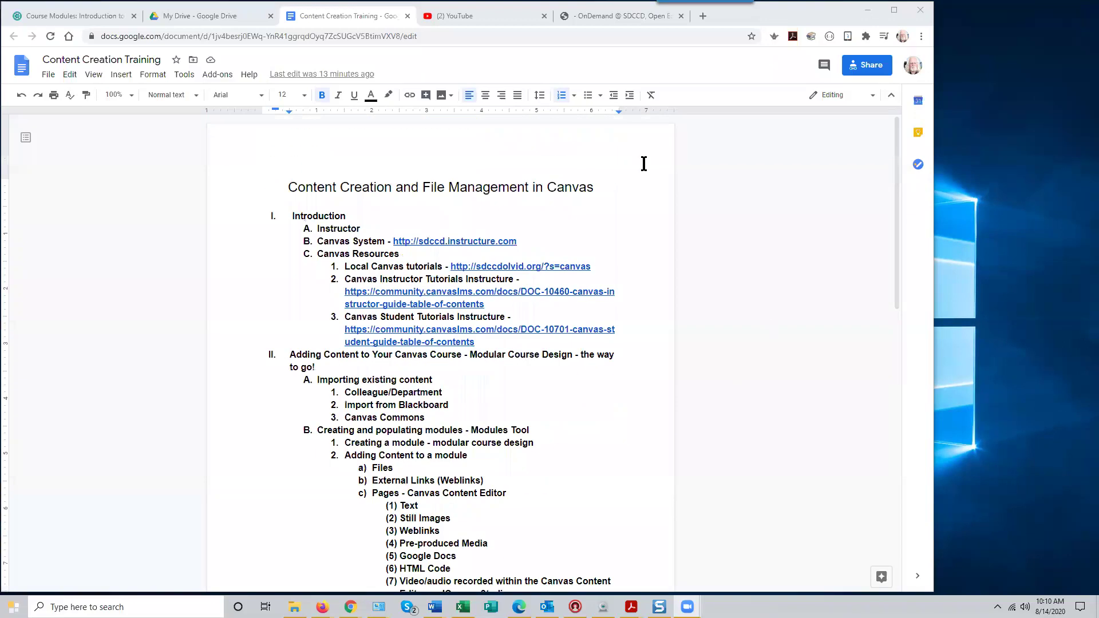
{"action": "left_click", "coordinate": [59, 16]}
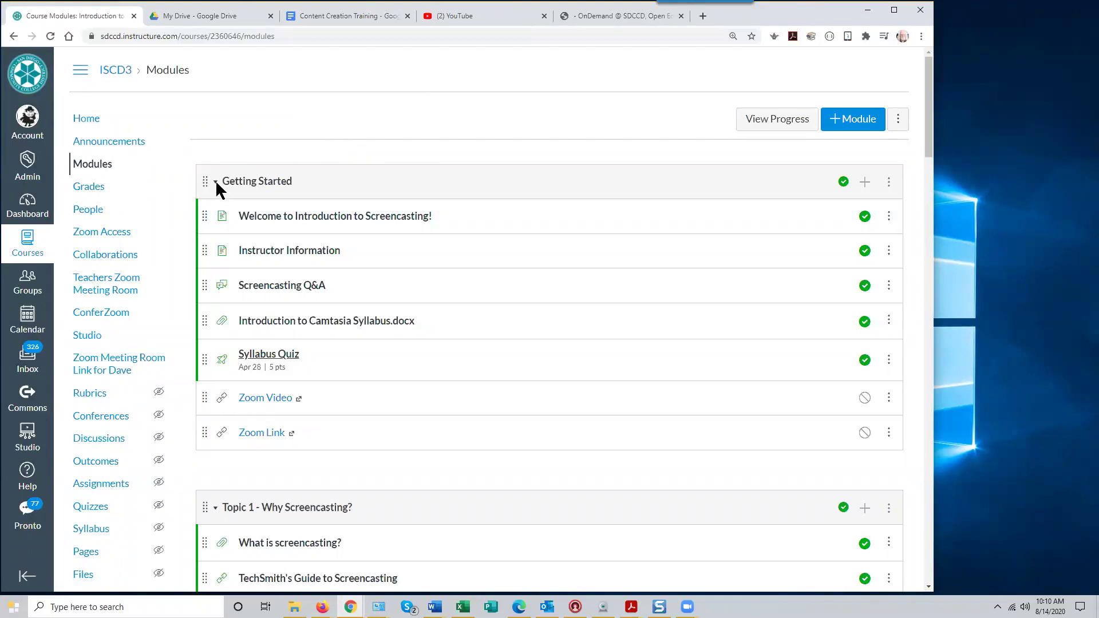
{"action": "left_click", "coordinate": [27, 205]}
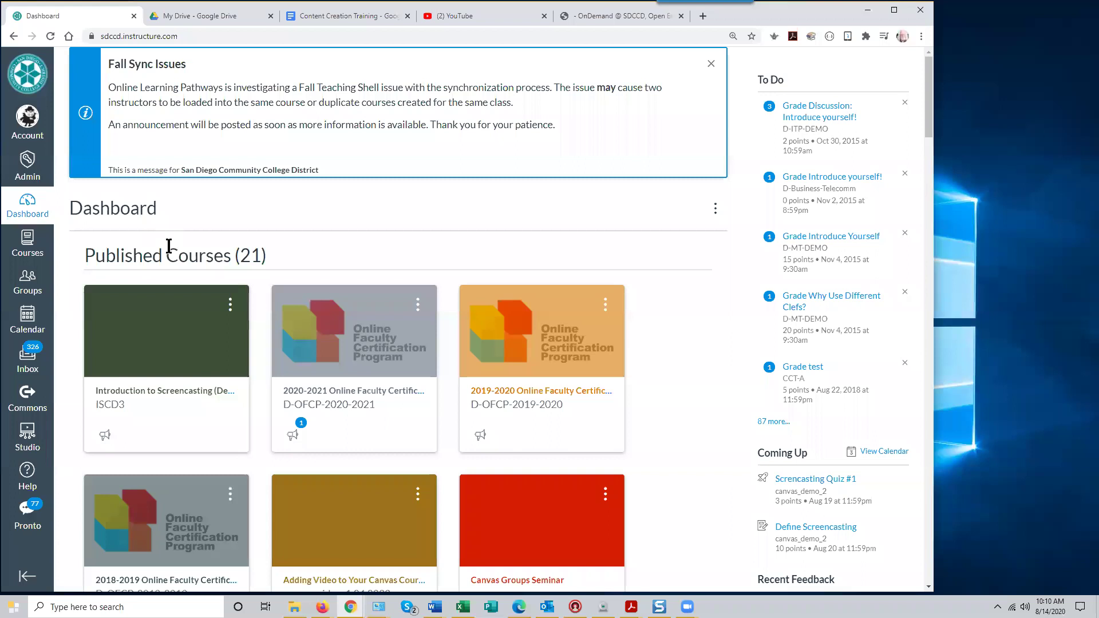
Open the Introduction to Screencasting (Demo3) course and browse its announcements and welcome video
{"action": "left_click", "coordinate": [222, 369]}
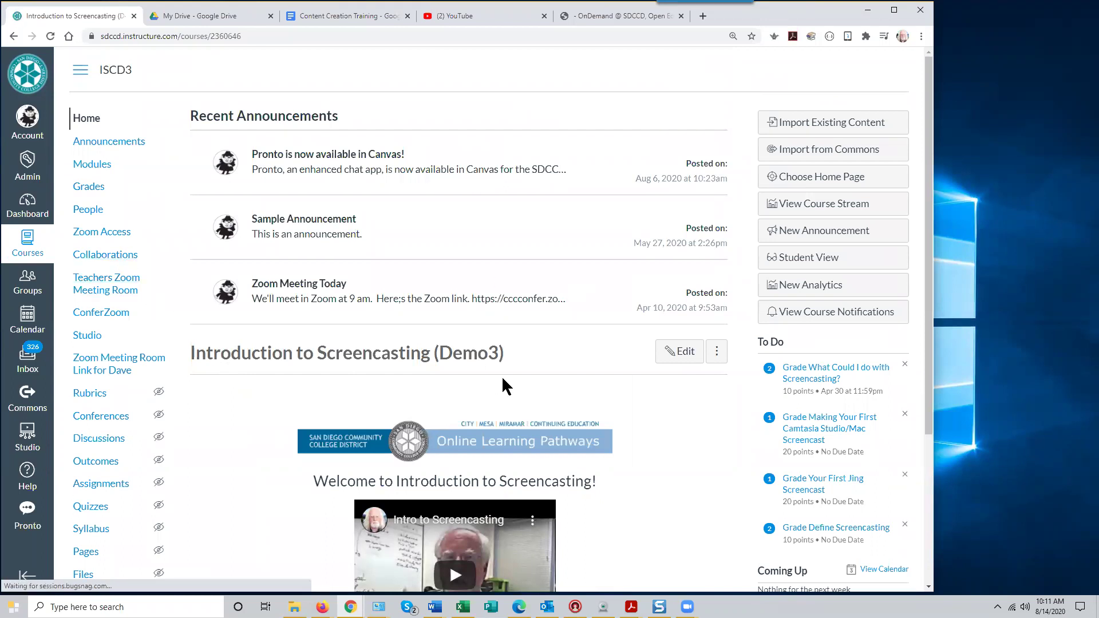
{"action": "scroll", "coordinate": [642, 426], "scroll_direction": "down", "scroll_amount": 5}
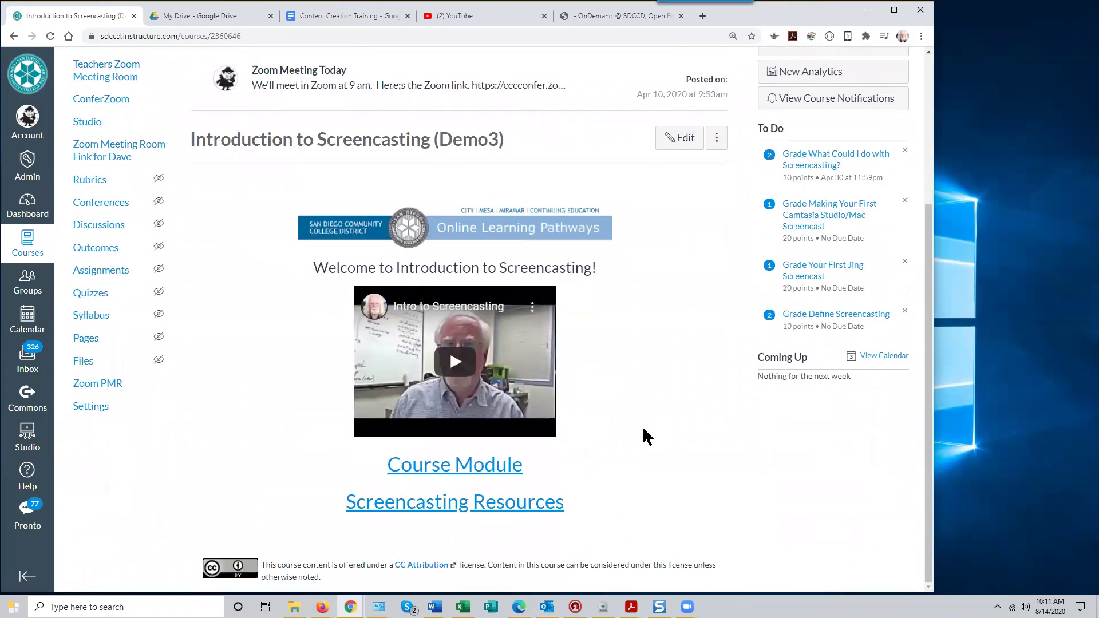
{"action": "scroll", "coordinate": [642, 426], "scroll_direction": "up", "scroll_amount": 5}
{"action": "scroll", "coordinate": [642, 426], "scroll_direction": "down", "scroll_amount": 3}
{"action": "scroll", "coordinate": [241, 266], "scroll_direction": "up", "scroll_amount": 3}
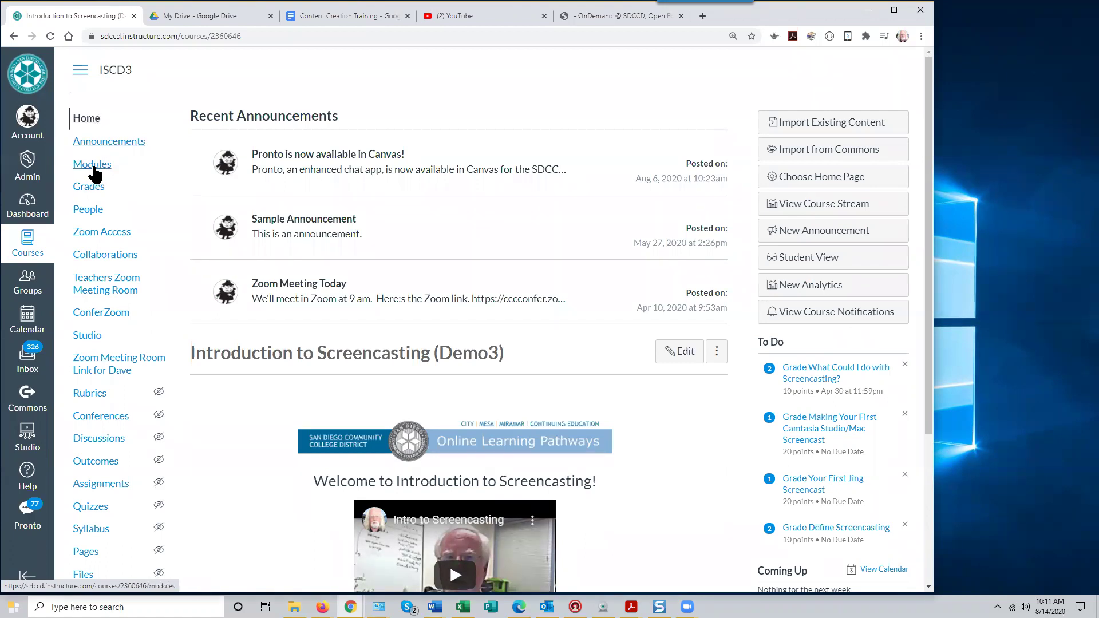
Open the ISCD3 Modules page and browse the Getting Started and Topic 1 items
{"action": "left_click", "coordinate": [91, 166]}
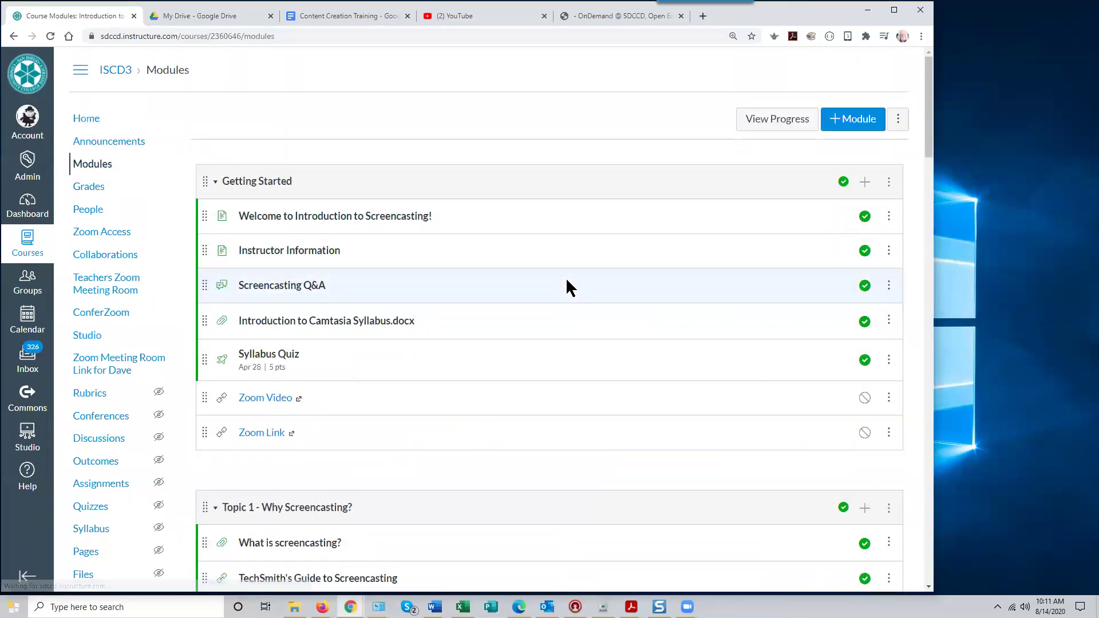
{"action": "scroll", "coordinate": [566, 277], "scroll_direction": "down", "scroll_amount": 6}
{"action": "scroll", "coordinate": [563, 283], "scroll_direction": "down", "scroll_amount": 2}
{"action": "scroll", "coordinate": [563, 283], "scroll_direction": "up", "scroll_amount": 7}
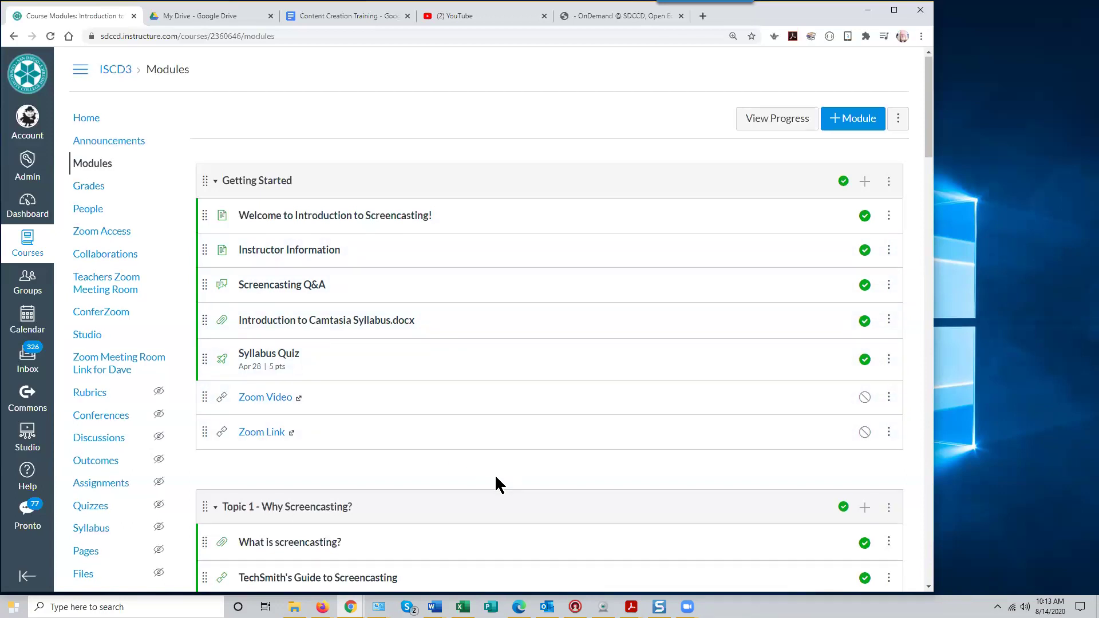
{"action": "scroll", "coordinate": [496, 483], "scroll_direction": "down", "scroll_amount": 5}
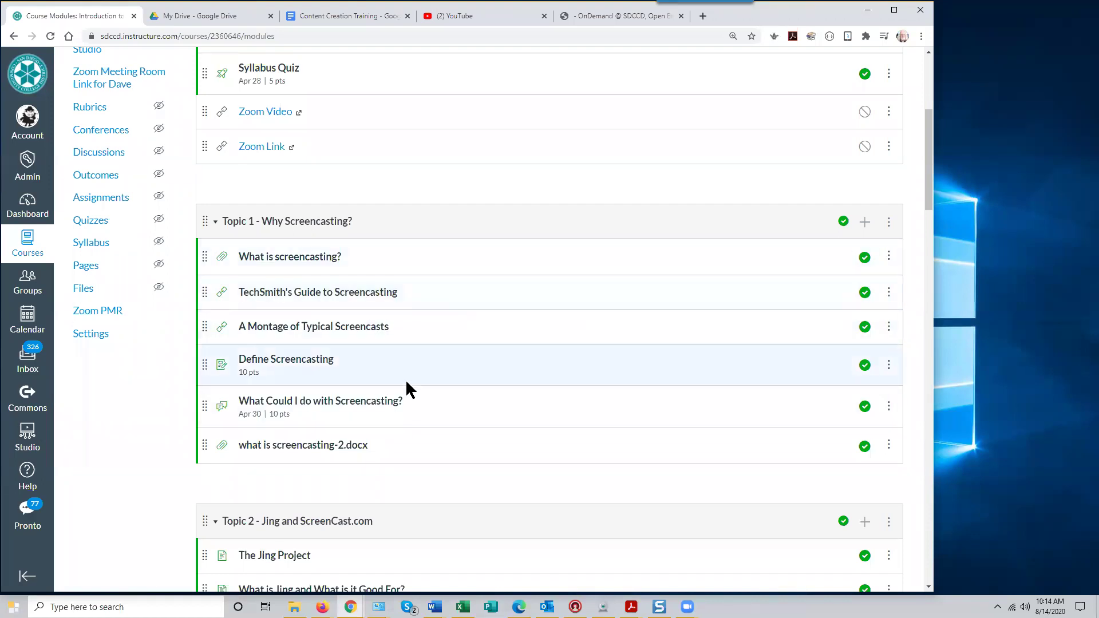
{"action": "scroll", "coordinate": [408, 389], "scroll_direction": "down", "scroll_amount": 3}
{"action": "scroll", "coordinate": [401, 381], "scroll_direction": "down", "scroll_amount": 1}
{"action": "scroll", "coordinate": [355, 332], "scroll_direction": "up", "scroll_amount": 2}
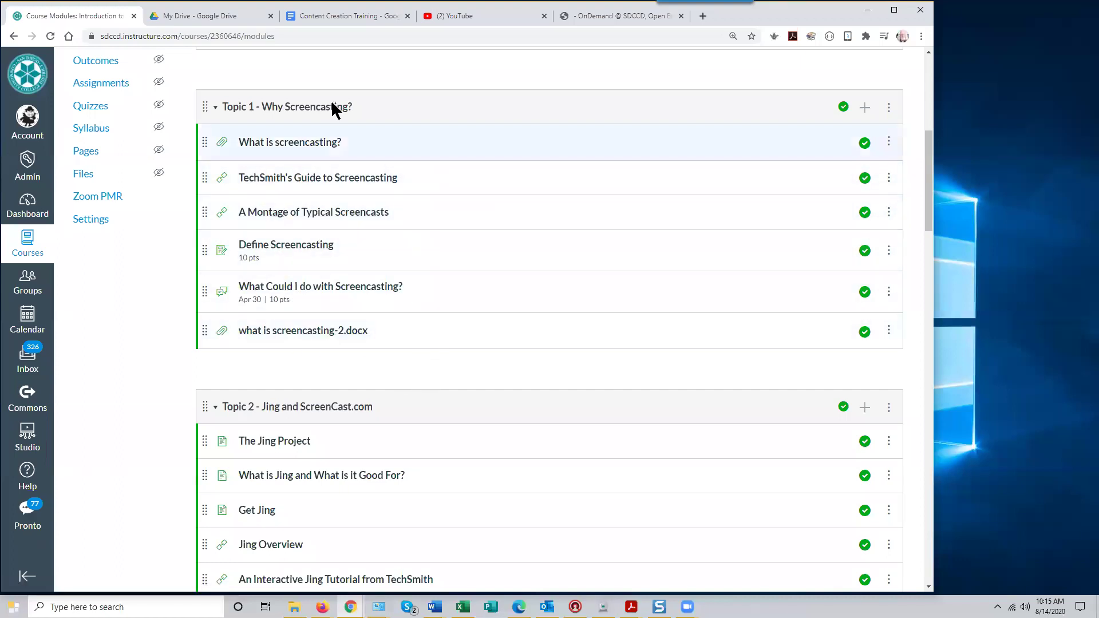
{"action": "scroll", "coordinate": [485, 471], "scroll_direction": "down", "scroll_amount": 1}
{"action": "scroll", "coordinate": [487, 481], "scroll_direction": "down", "scroll_amount": 10}
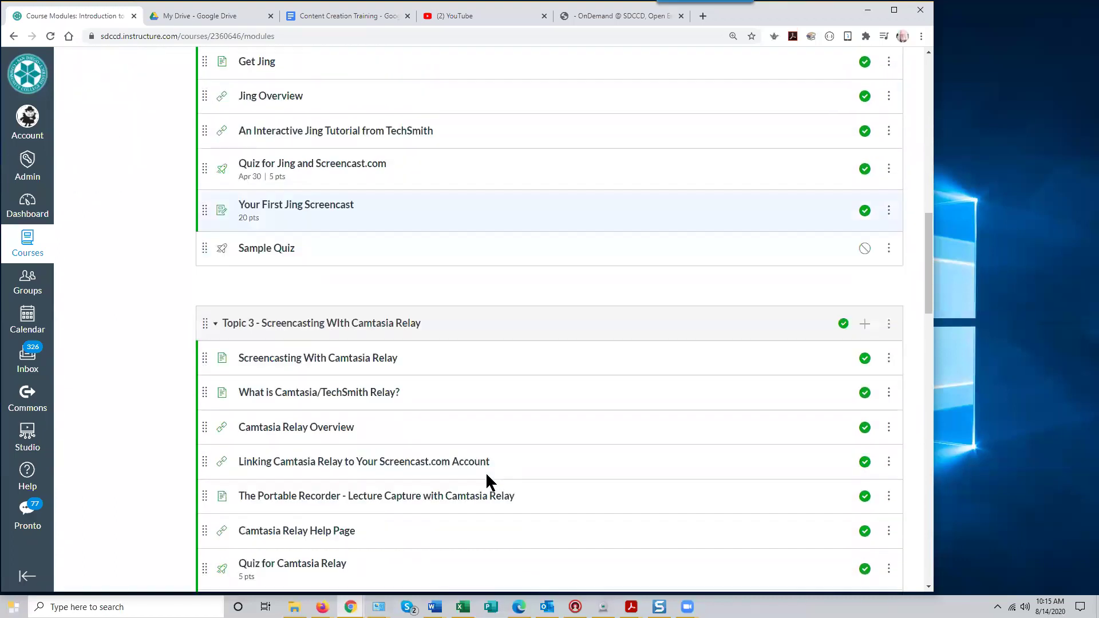
{"action": "scroll", "coordinate": [487, 474], "scroll_direction": "down", "scroll_amount": 7}
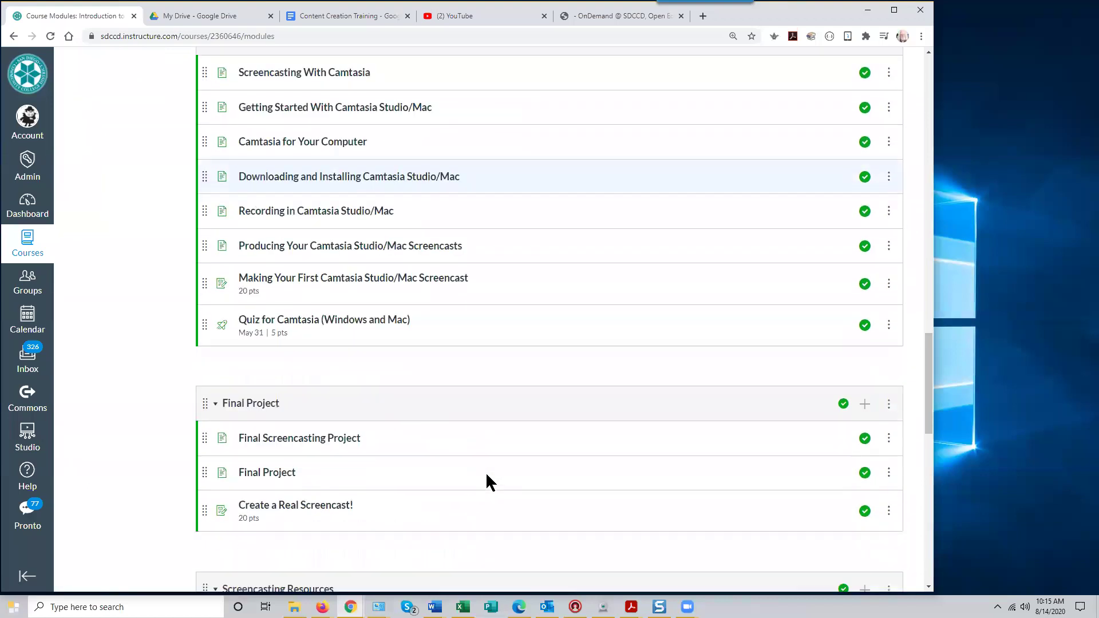
{"action": "scroll", "coordinate": [486, 474], "scroll_direction": "up", "scroll_amount": 4}
{"action": "scroll", "coordinate": [486, 475], "scroll_direction": "up", "scroll_amount": 15}
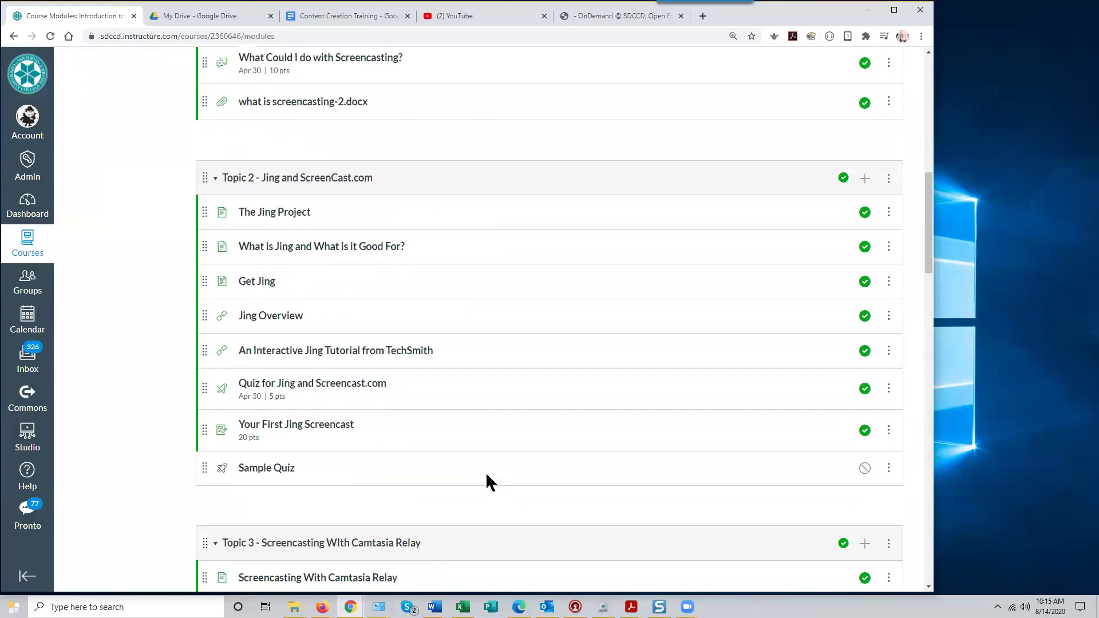
{"action": "scroll", "coordinate": [485, 473], "scroll_direction": "down", "scroll_amount": 4}
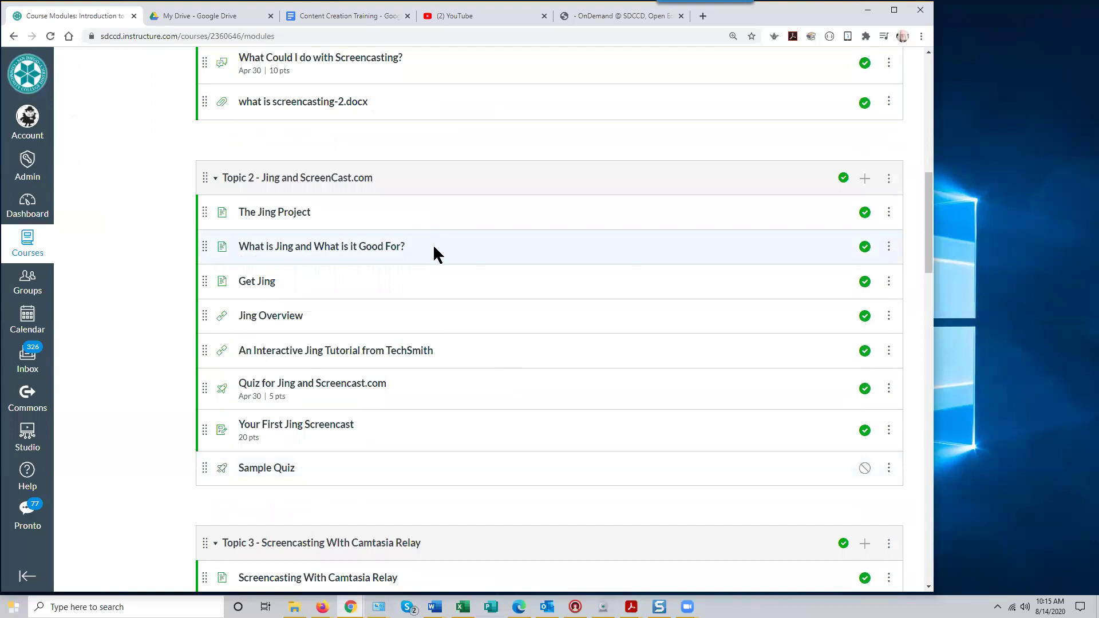
{"action": "scroll", "coordinate": [435, 255], "scroll_direction": "up", "scroll_amount": 4}
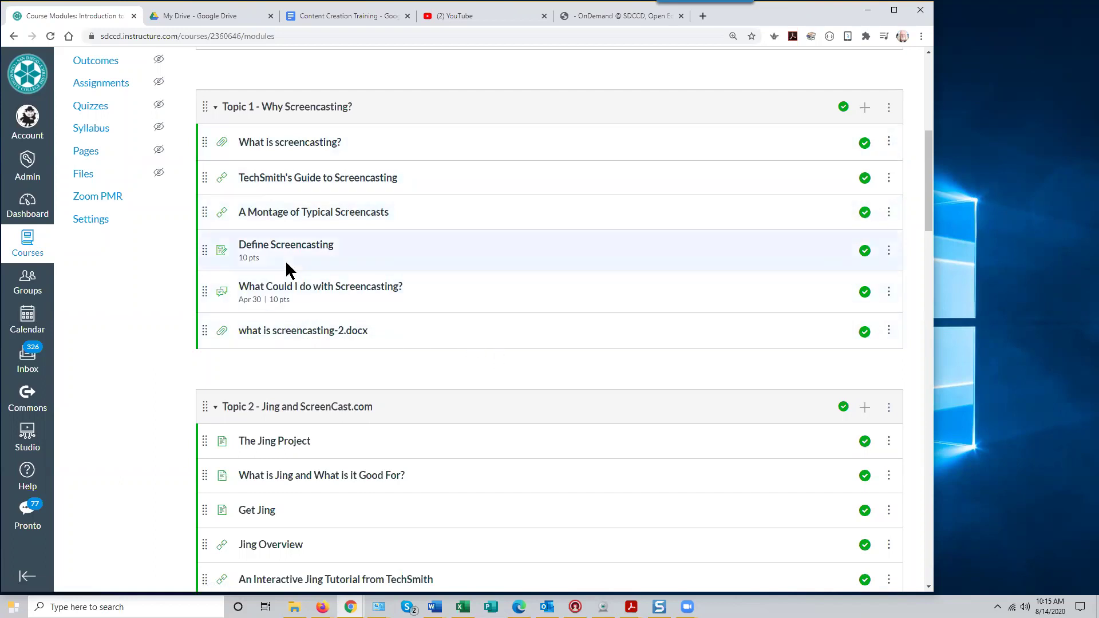
{"action": "scroll", "coordinate": [560, 350], "scroll_direction": "down", "scroll_amount": 4}
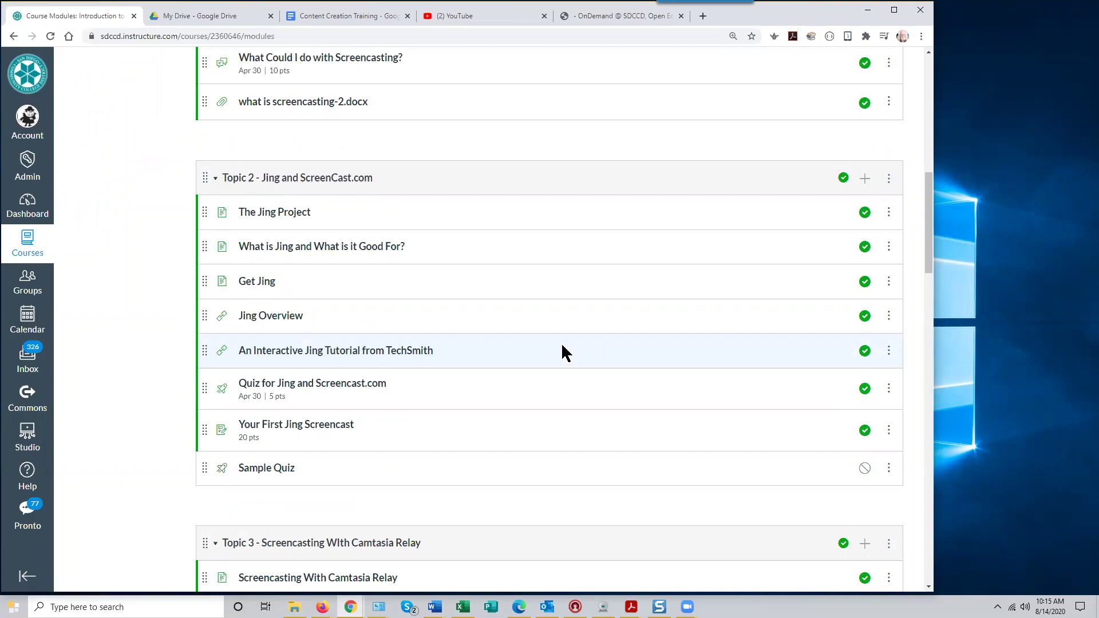
{"action": "scroll", "coordinate": [561, 349], "scroll_direction": "up", "scroll_amount": 6}
{"action": "scroll", "coordinate": [454, 294], "scroll_direction": "up", "scroll_amount": 1}
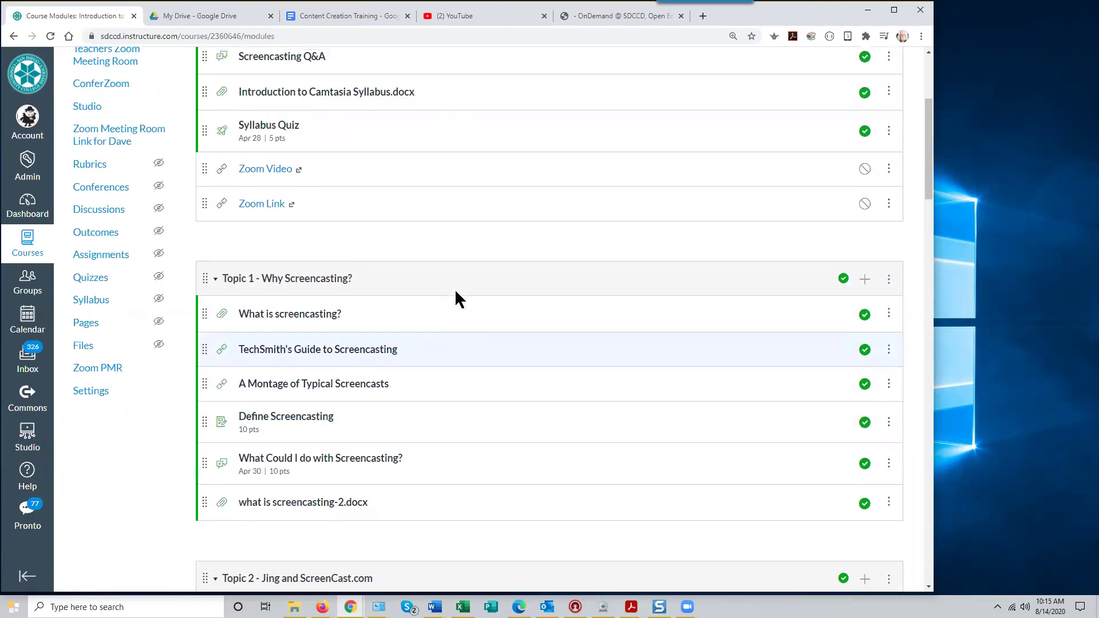
{"action": "scroll", "coordinate": [454, 294], "scroll_direction": "up", "scroll_amount": 2}
{"action": "scroll", "coordinate": [455, 297], "scroll_direction": "down", "scroll_amount": 3}
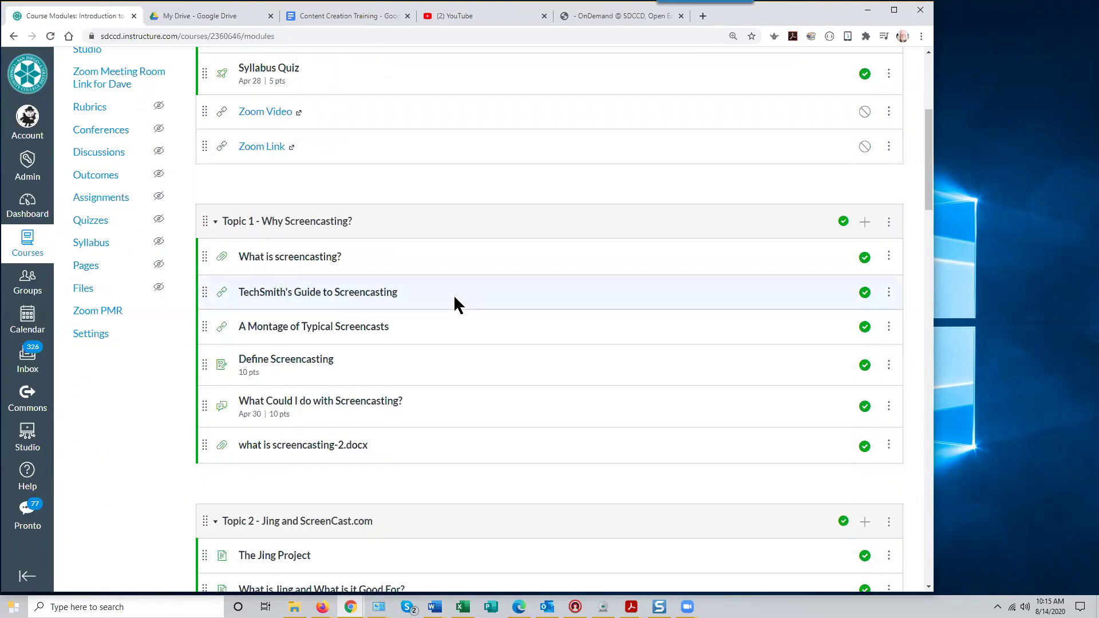
{"action": "scroll", "coordinate": [455, 299], "scroll_direction": "down", "scroll_amount": 3}
{"action": "scroll", "coordinate": [454, 286], "scroll_direction": "up", "scroll_amount": 1}
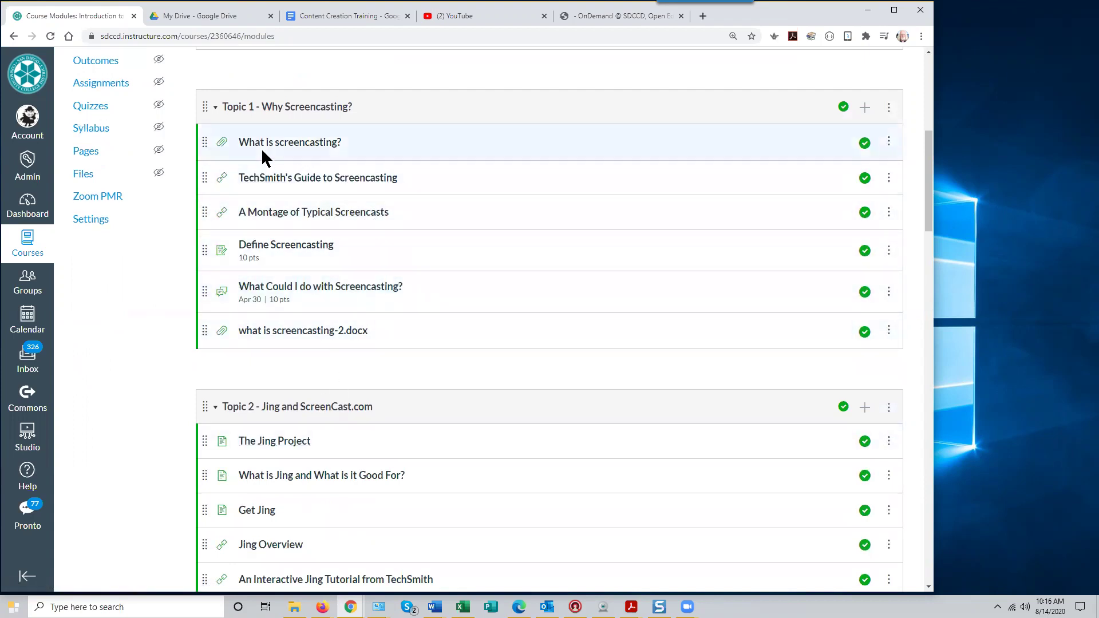
{"action": "scroll", "coordinate": [526, 396], "scroll_direction": "down", "scroll_amount": 2}
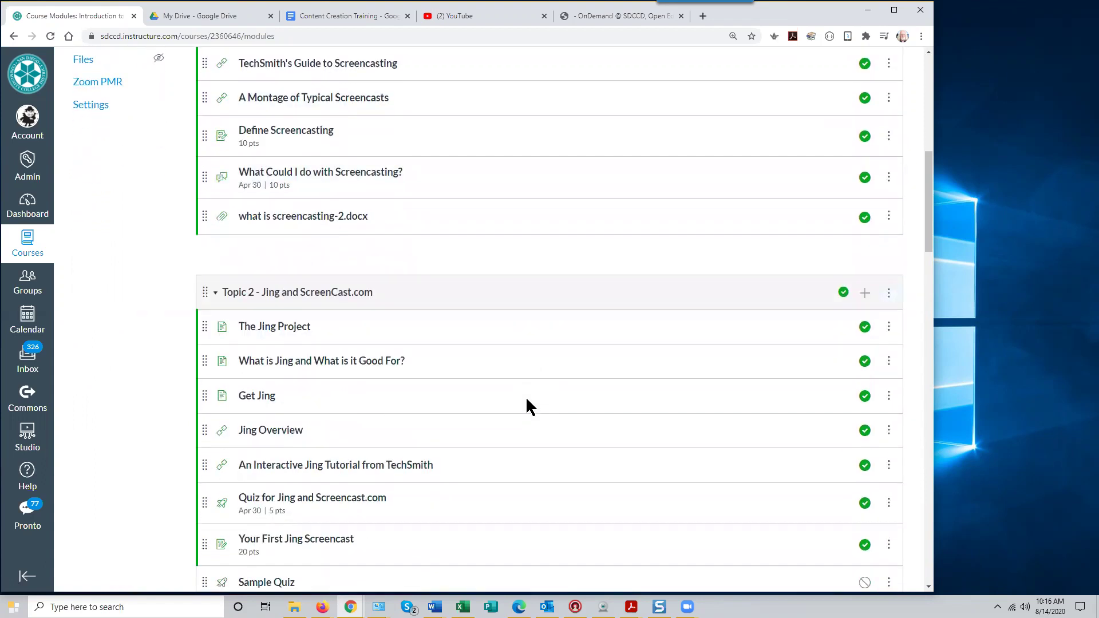
{"action": "scroll", "coordinate": [525, 395], "scroll_direction": "up", "scroll_amount": 2}
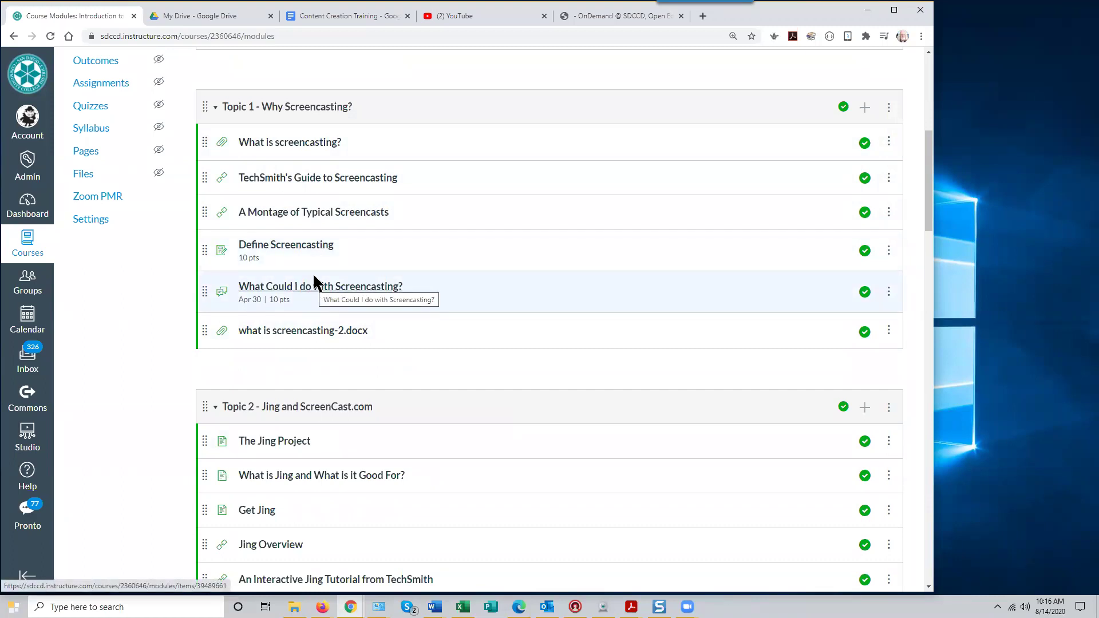
{"action": "scroll", "coordinate": [466, 371], "scroll_direction": "down", "scroll_amount": 3}
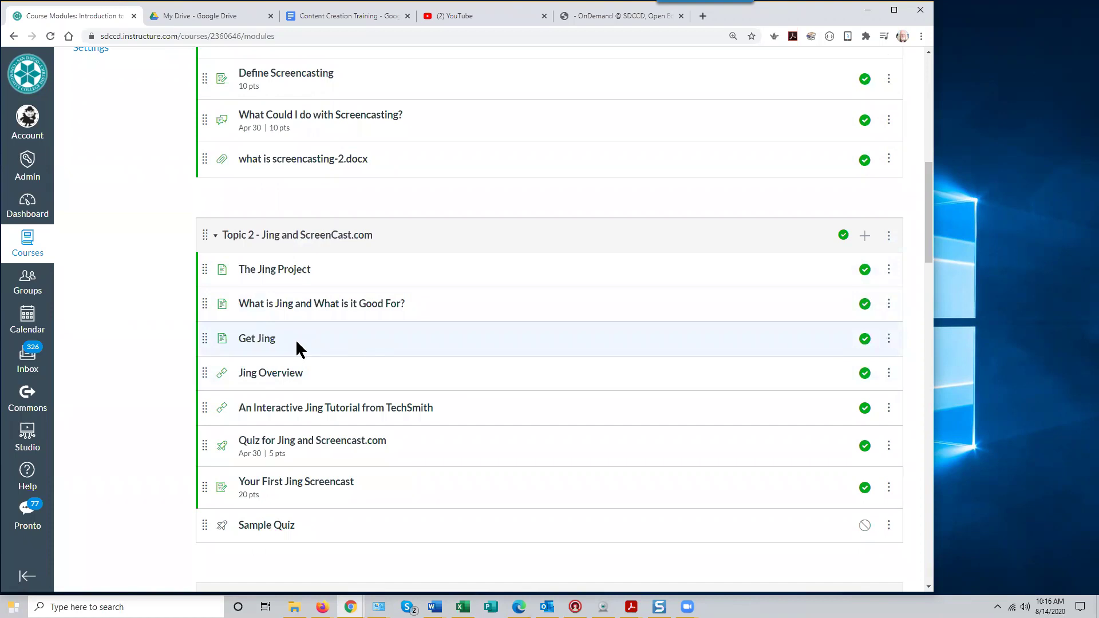
{"action": "scroll", "coordinate": [365, 338], "scroll_direction": "down", "scroll_amount": 5}
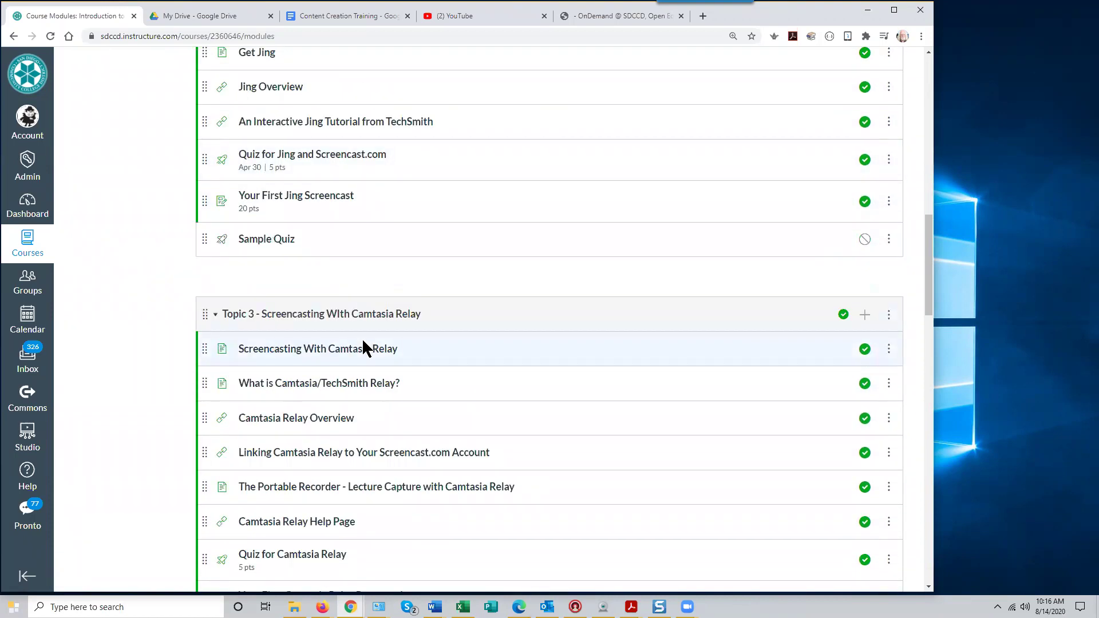
{"action": "scroll", "coordinate": [362, 337], "scroll_direction": "up", "scroll_amount": 8}
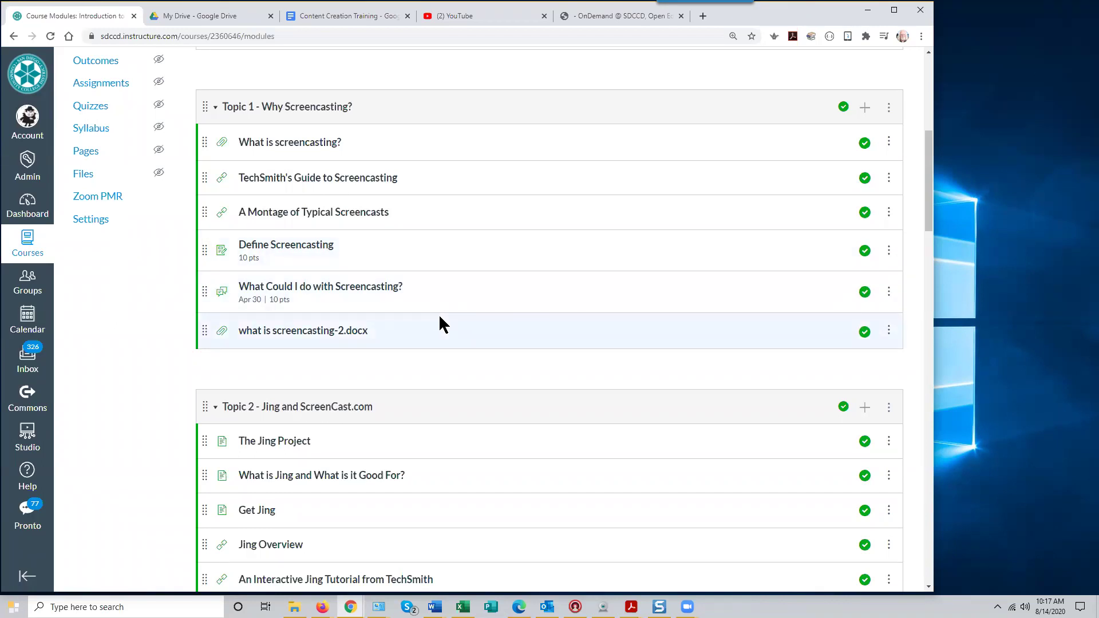
{"action": "scroll", "coordinate": [440, 318], "scroll_direction": "up", "scroll_amount": 2}
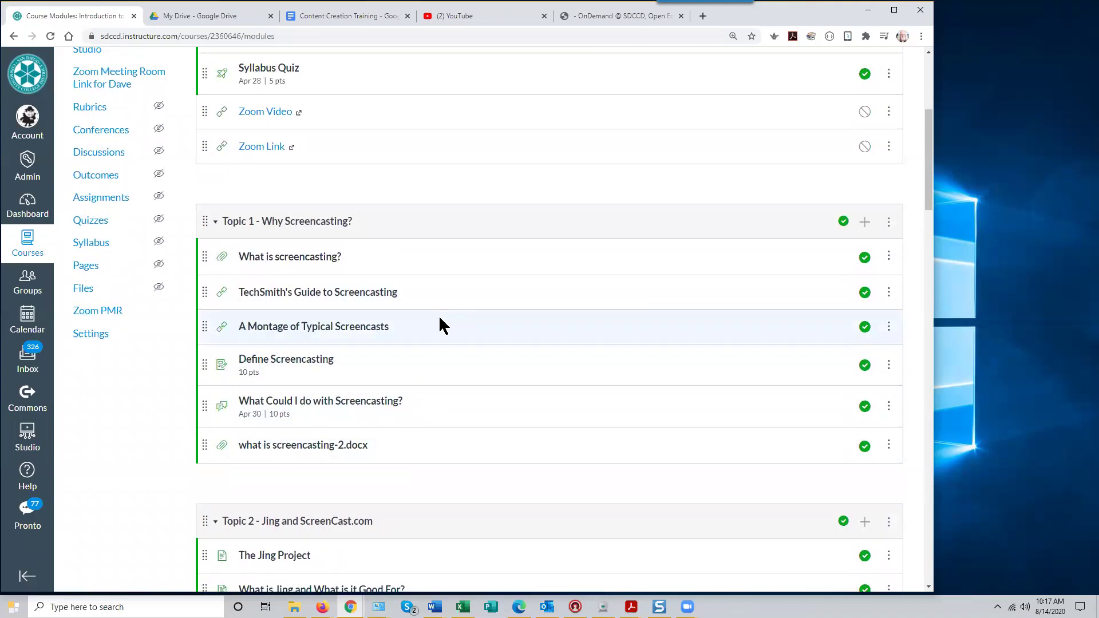
{"action": "scroll", "coordinate": [439, 314], "scroll_direction": "up", "scroll_amount": 5}
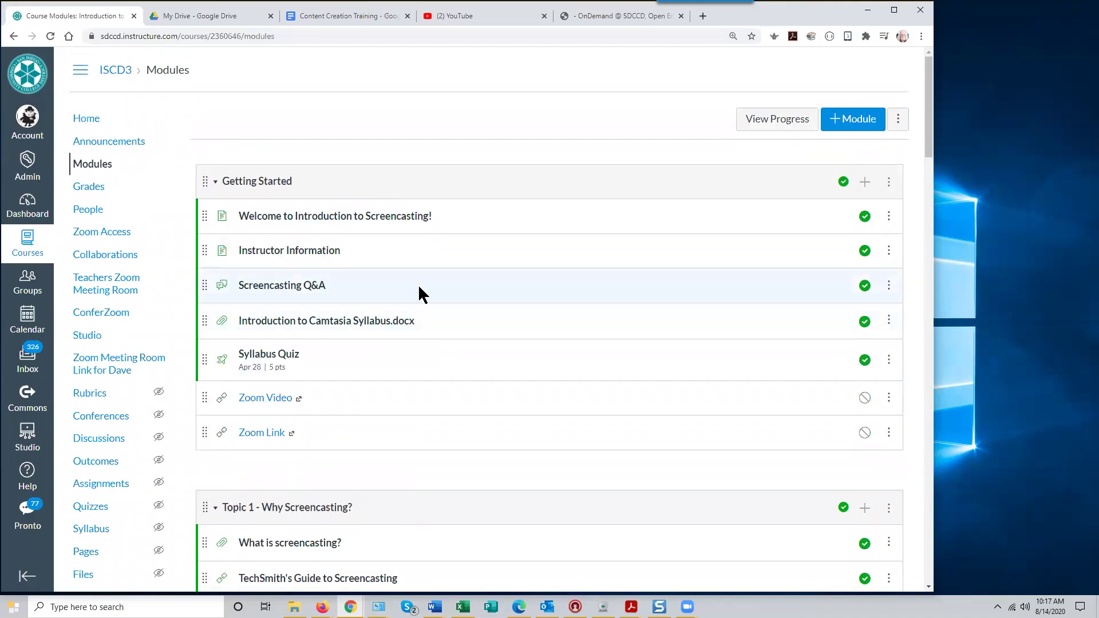
{"action": "scroll", "coordinate": [416, 294], "scroll_direction": "down", "scroll_amount": 4}
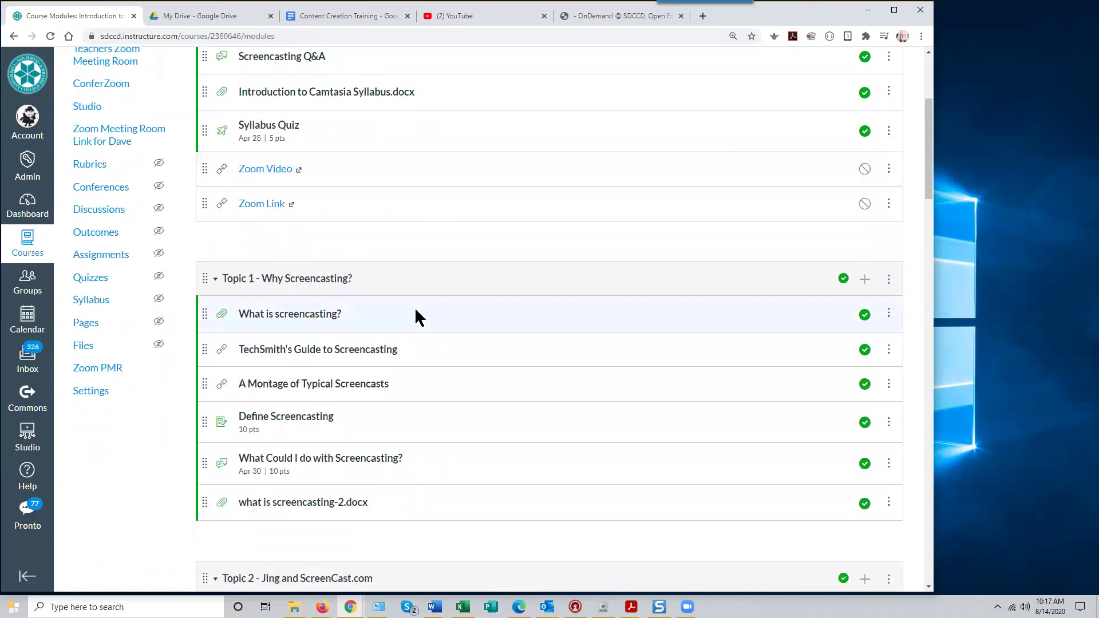
{"action": "scroll", "coordinate": [438, 346], "scroll_direction": "down", "scroll_amount": 6}
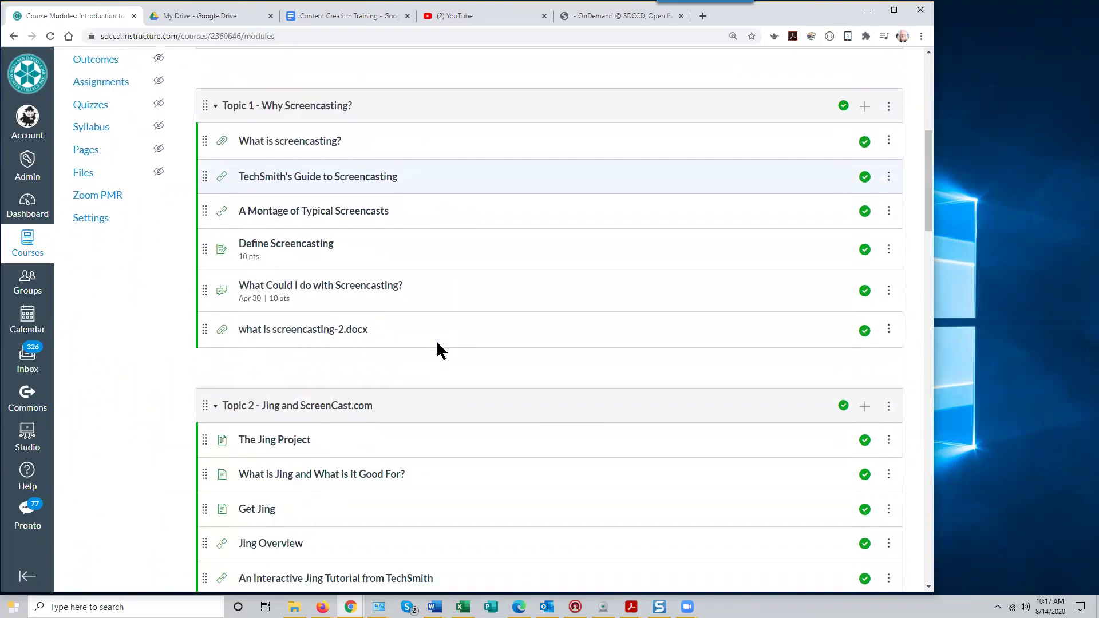
{"action": "scroll", "coordinate": [438, 344], "scroll_direction": "down", "scroll_amount": 12}
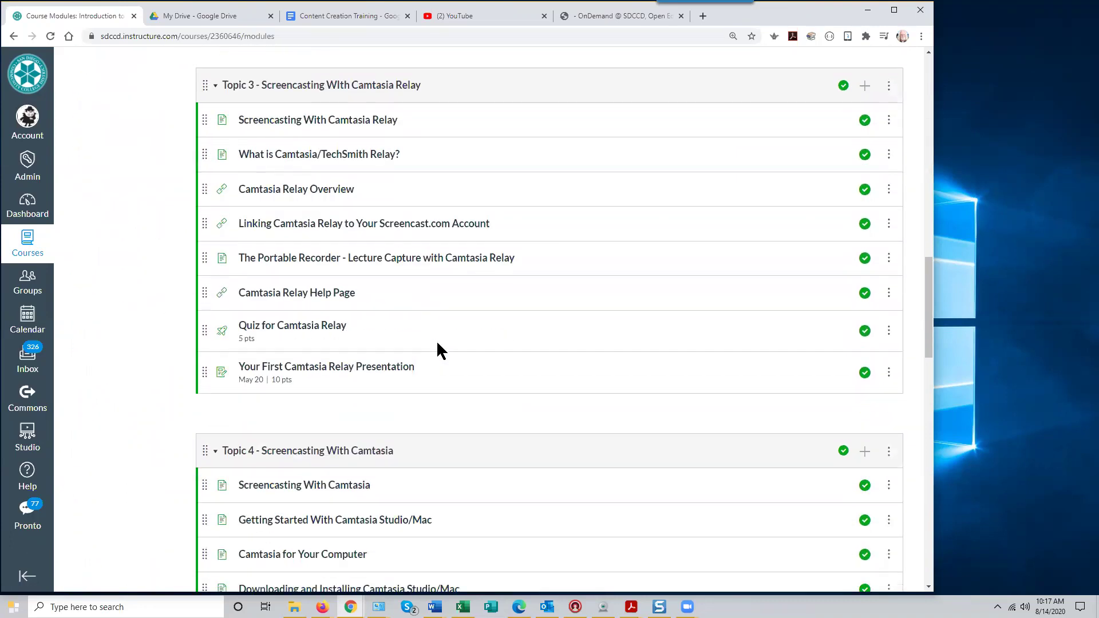
{"action": "scroll", "coordinate": [437, 344], "scroll_direction": "down", "scroll_amount": 3}
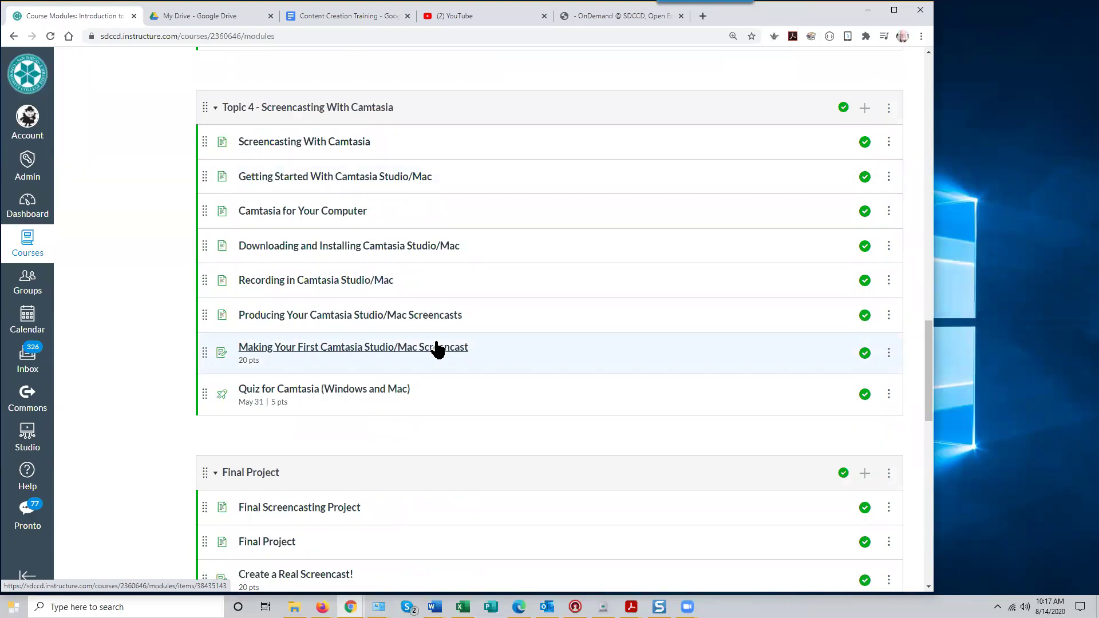
{"action": "scroll", "coordinate": [476, 345], "scroll_direction": "down", "scroll_amount": 6}
{"action": "scroll", "coordinate": [476, 346], "scroll_direction": "up", "scroll_amount": 17}
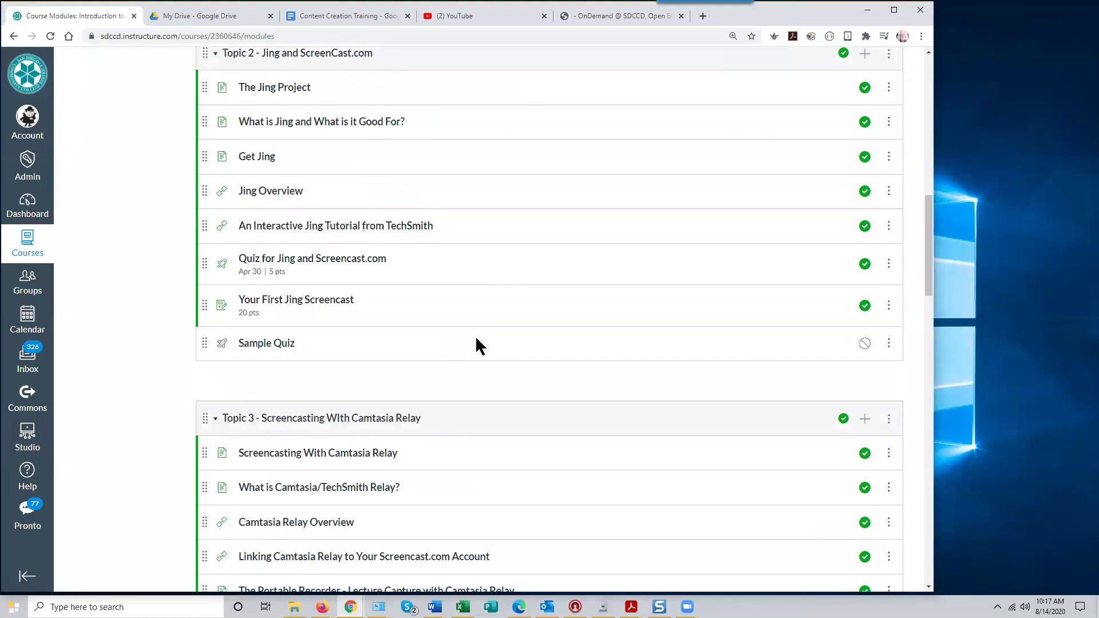
{"action": "scroll", "coordinate": [480, 194], "scroll_direction": "up", "scroll_amount": 5}
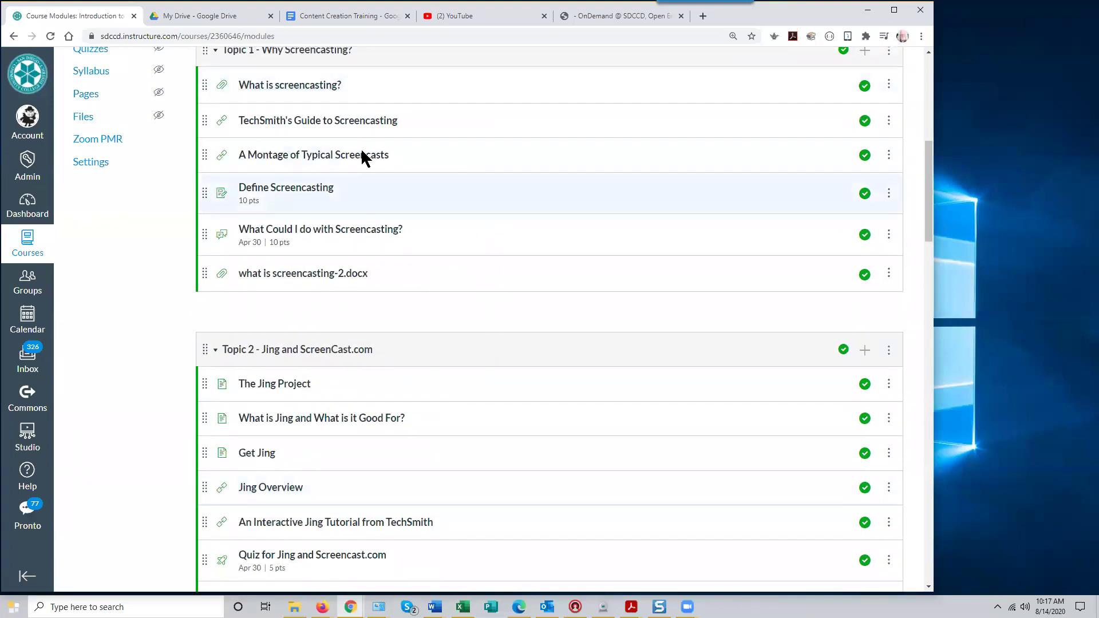
{"action": "scroll", "coordinate": [427, 194], "scroll_direction": "up", "scroll_amount": 2}
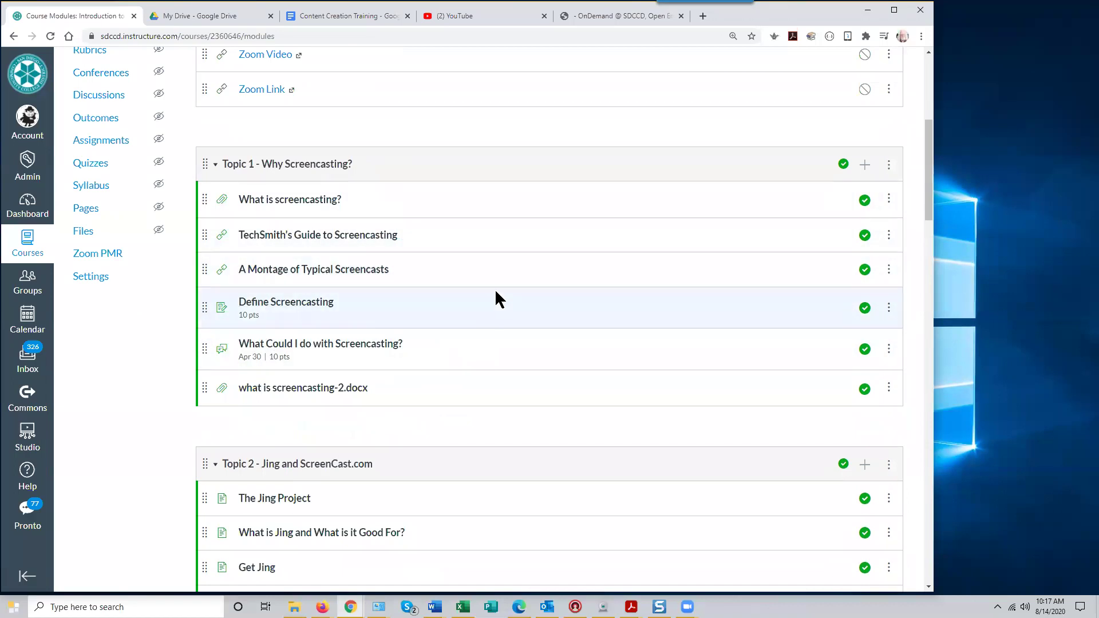
{"action": "scroll", "coordinate": [496, 300], "scroll_direction": "up", "scroll_amount": 6}
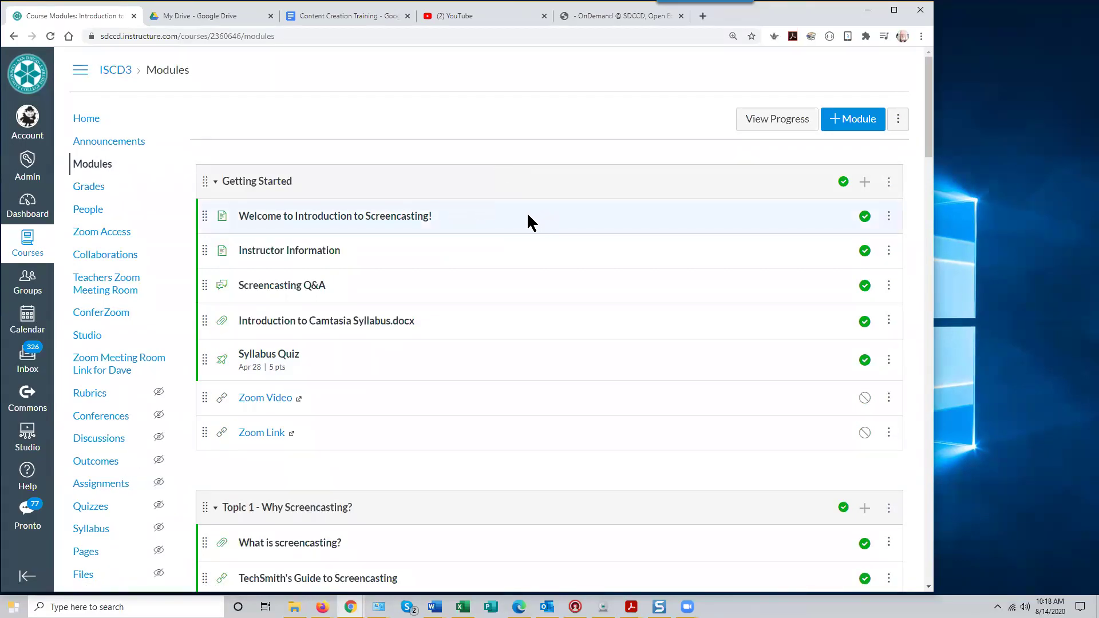
Page from the Welcome page through Instructor Information to the Screencasting Q&A discussion
{"action": "left_click", "coordinate": [376, 222]}
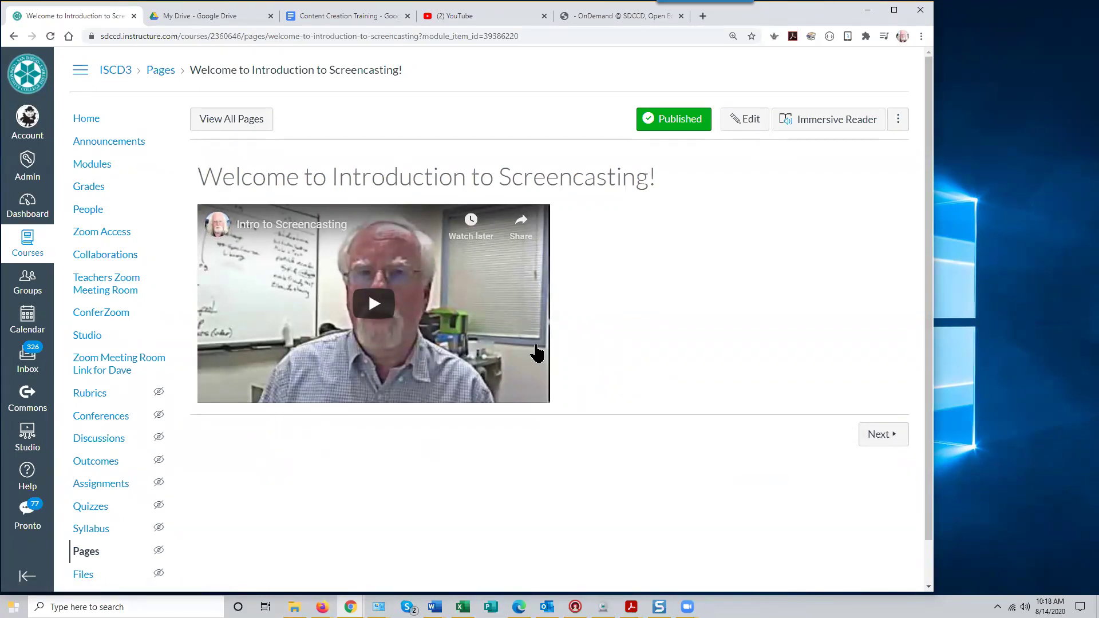
{"action": "left_click", "coordinate": [881, 436]}
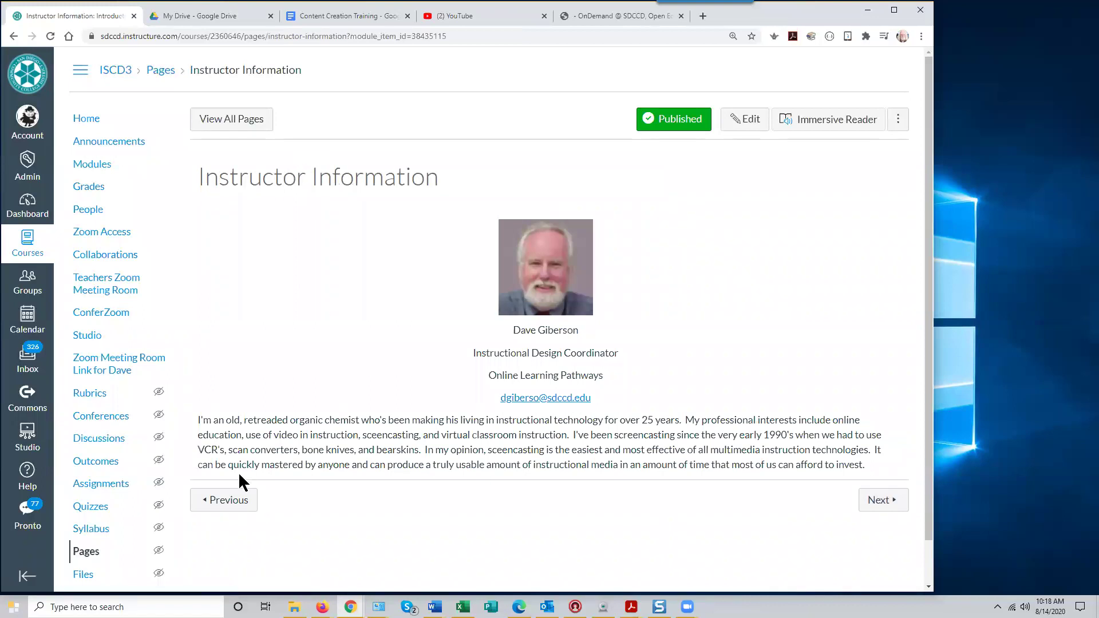
{"action": "left_click", "coordinate": [229, 502]}
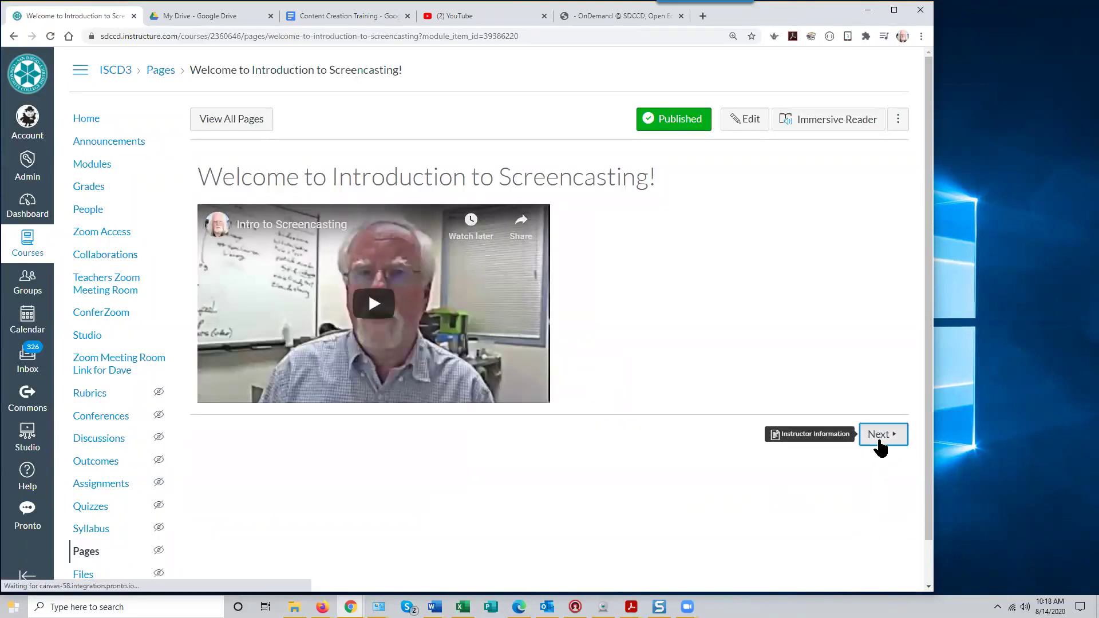
{"action": "left_click", "coordinate": [880, 440]}
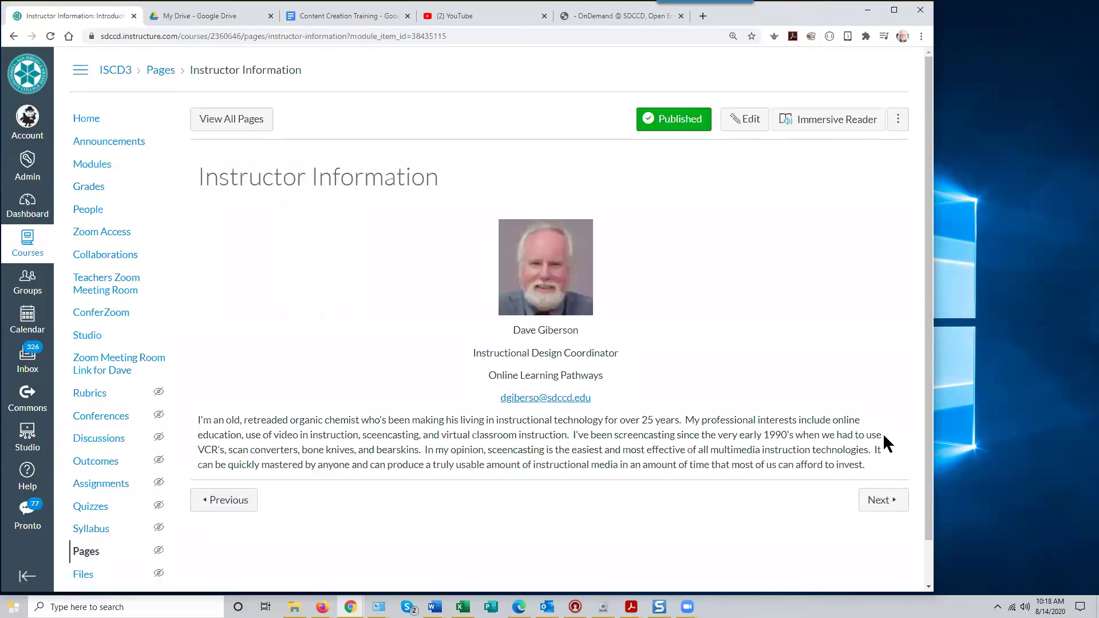
{"action": "left_click", "coordinate": [879, 501]}
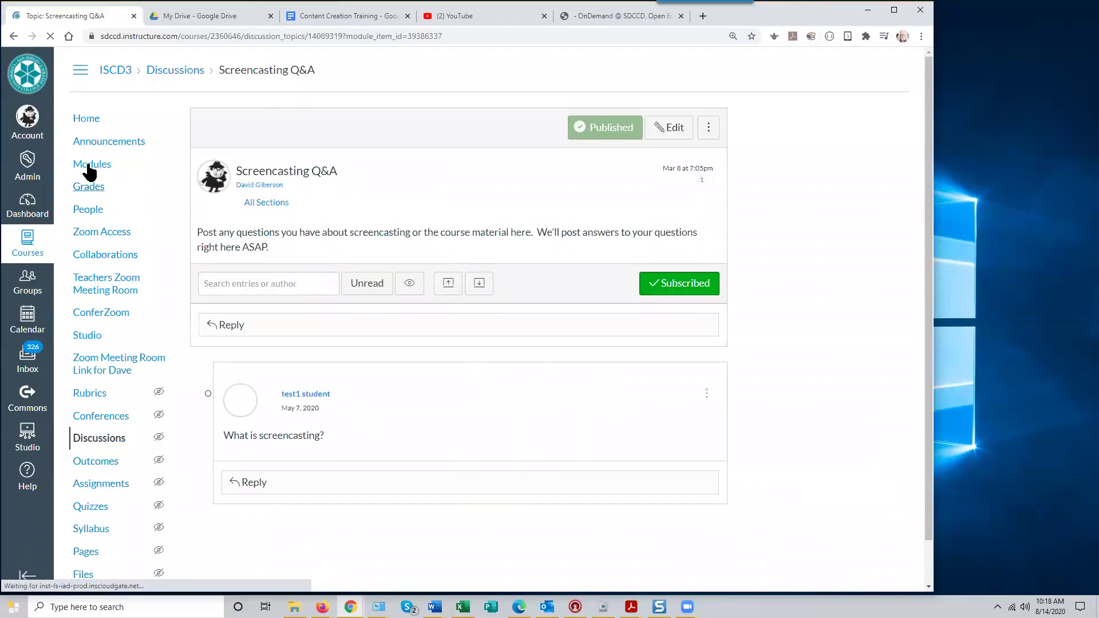
Go back to the ISCD3 Modules page from the Screencasting Q&A discussion
{"action": "left_click", "coordinate": [89, 166]}
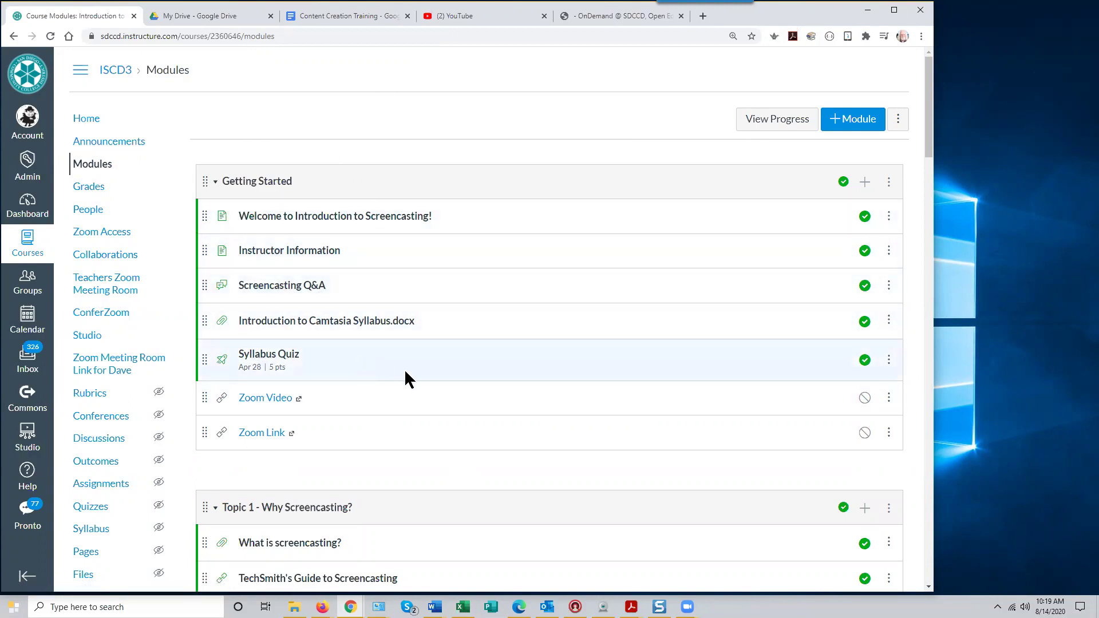
Scroll the Getting Started module to review Introduction to Camtasia Syllabus.docx and the 5-point Syllabus Quiz
{"action": "scroll", "coordinate": [405, 372], "scroll_direction": "down", "scroll_amount": 1}
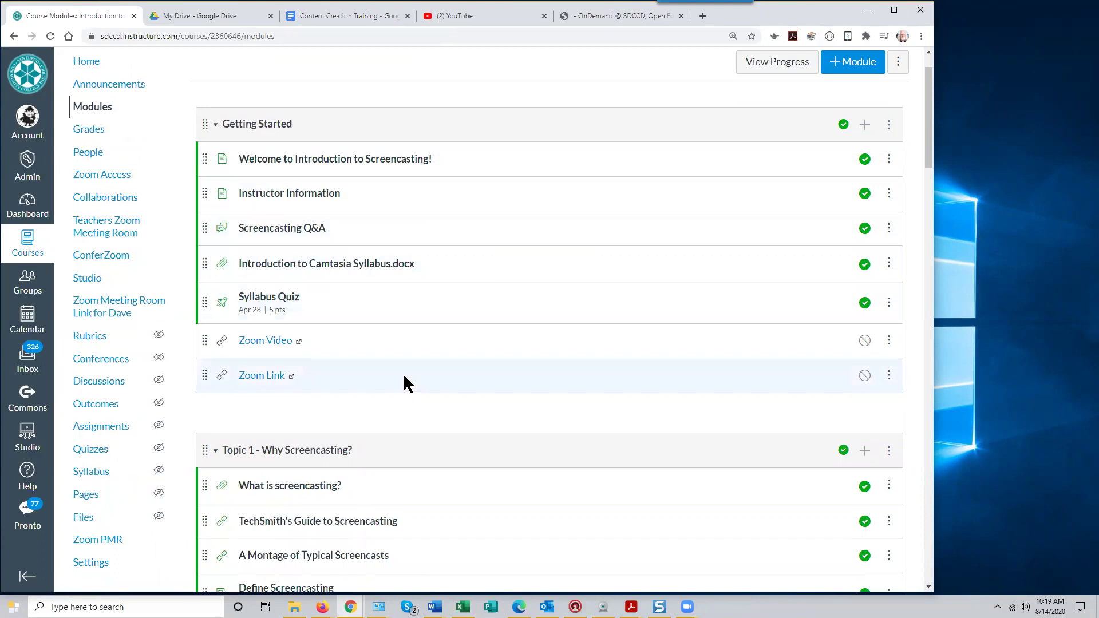
{"action": "scroll", "coordinate": [380, 319], "scroll_direction": "up", "scroll_amount": 1}
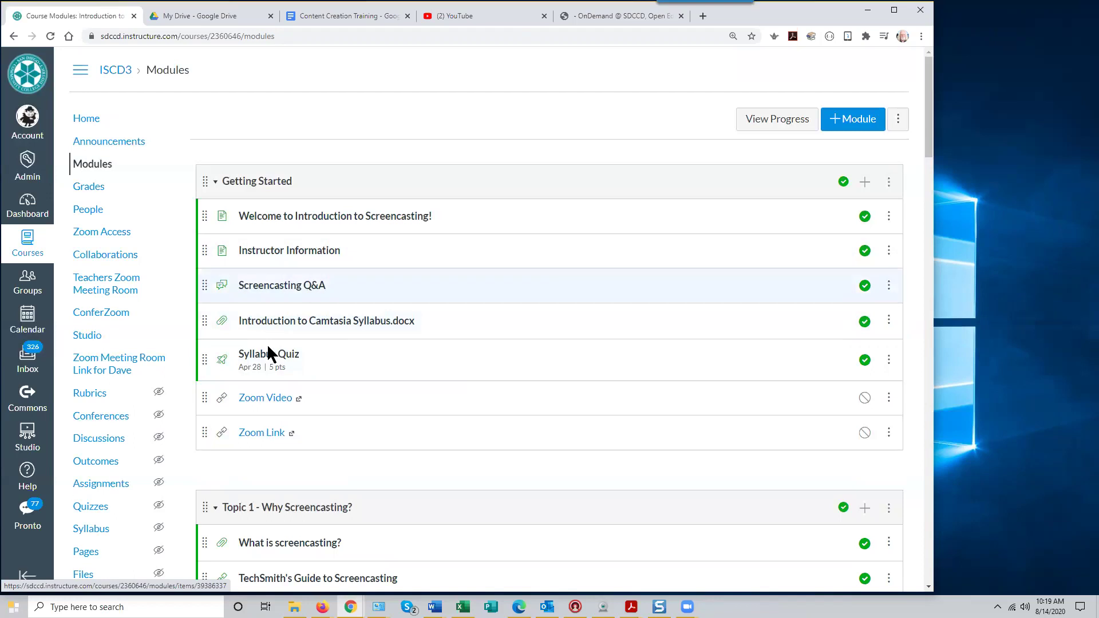
{"action": "scroll", "coordinate": [537, 400], "scroll_direction": "down", "scroll_amount": 2}
{"action": "scroll", "coordinate": [537, 400], "scroll_direction": "down", "scroll_amount": 2}
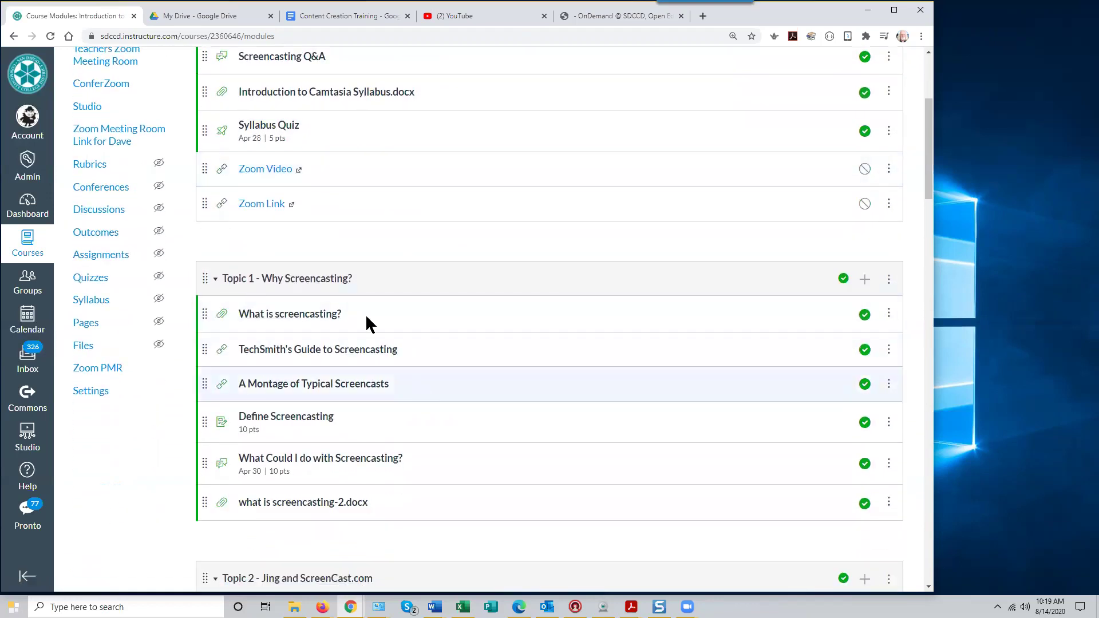
{"action": "scroll", "coordinate": [457, 361], "scroll_direction": "up", "scroll_amount": 1}
{"action": "scroll", "coordinate": [456, 361], "scroll_direction": "up", "scroll_amount": 3}
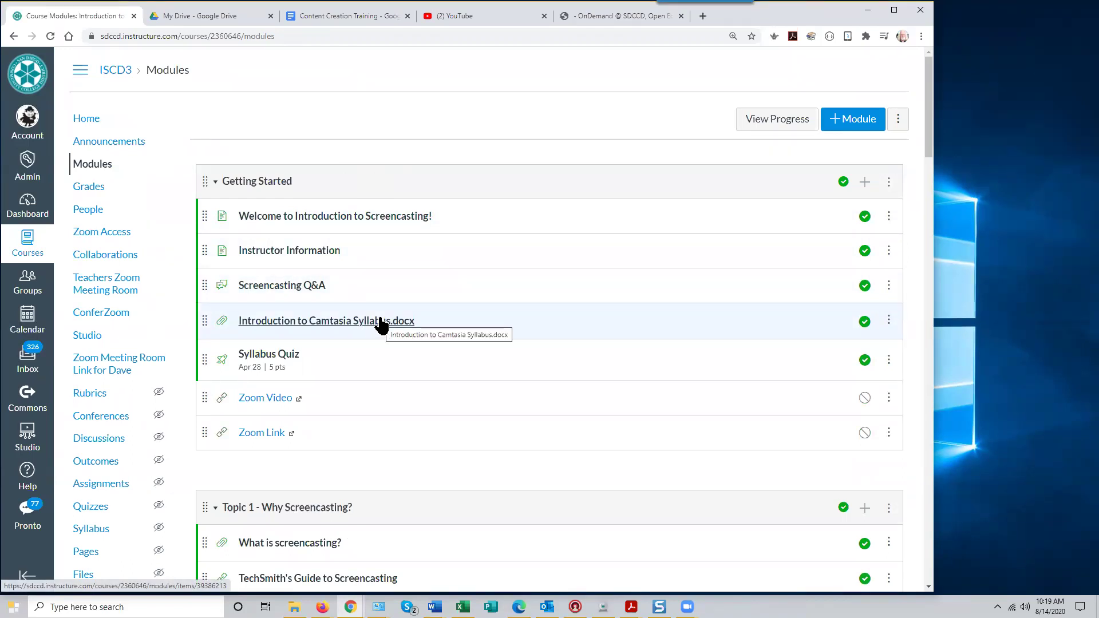
{"action": "scroll", "coordinate": [401, 382], "scroll_direction": "down", "scroll_amount": 3}
{"action": "scroll", "coordinate": [401, 394], "scroll_direction": "down", "scroll_amount": 2}
{"action": "scroll", "coordinate": [400, 393], "scroll_direction": "up", "scroll_amount": 5}
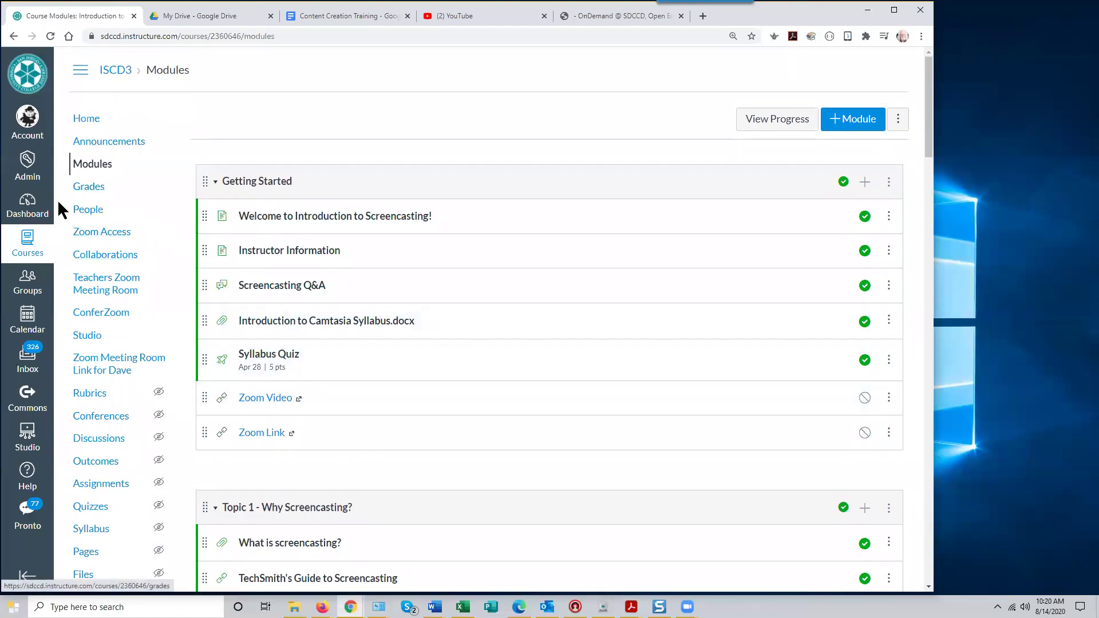
Return to the Dashboard and scroll through the published course cards
{"action": "left_click", "coordinate": [27, 205]}
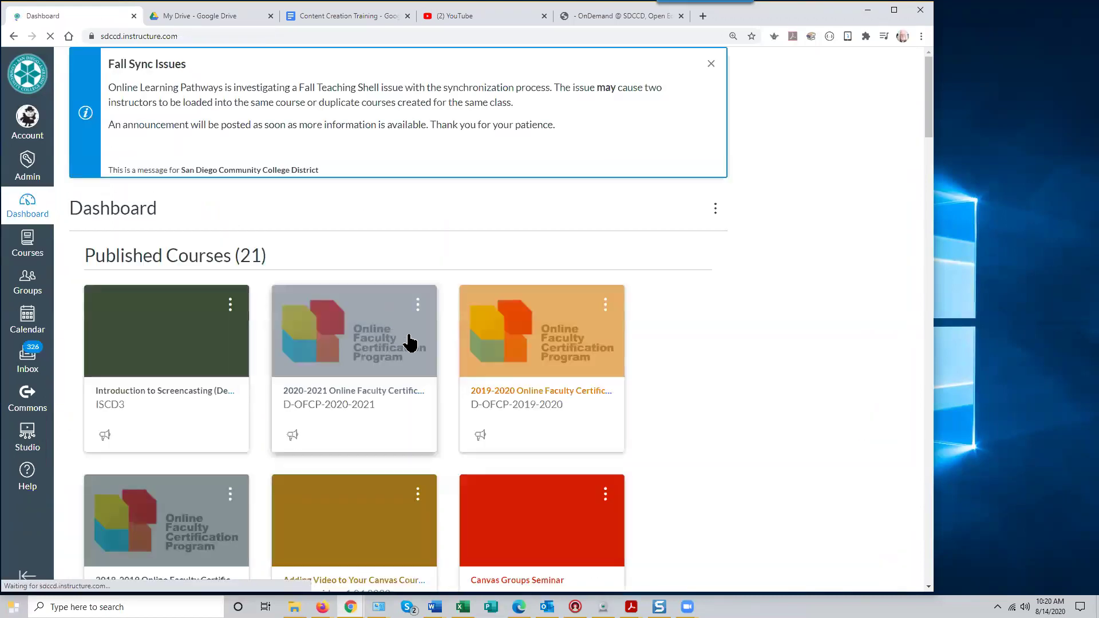
{"action": "scroll", "coordinate": [684, 402], "scroll_direction": "down", "scroll_amount": 2}
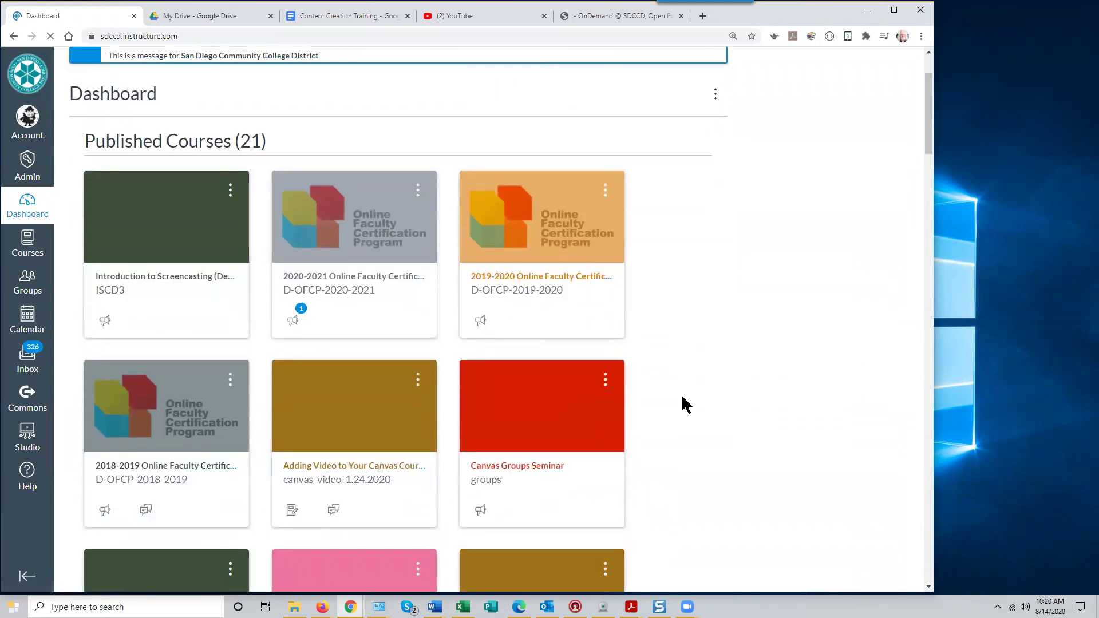
{"action": "scroll", "coordinate": [682, 397], "scroll_direction": "down", "scroll_amount": 2}
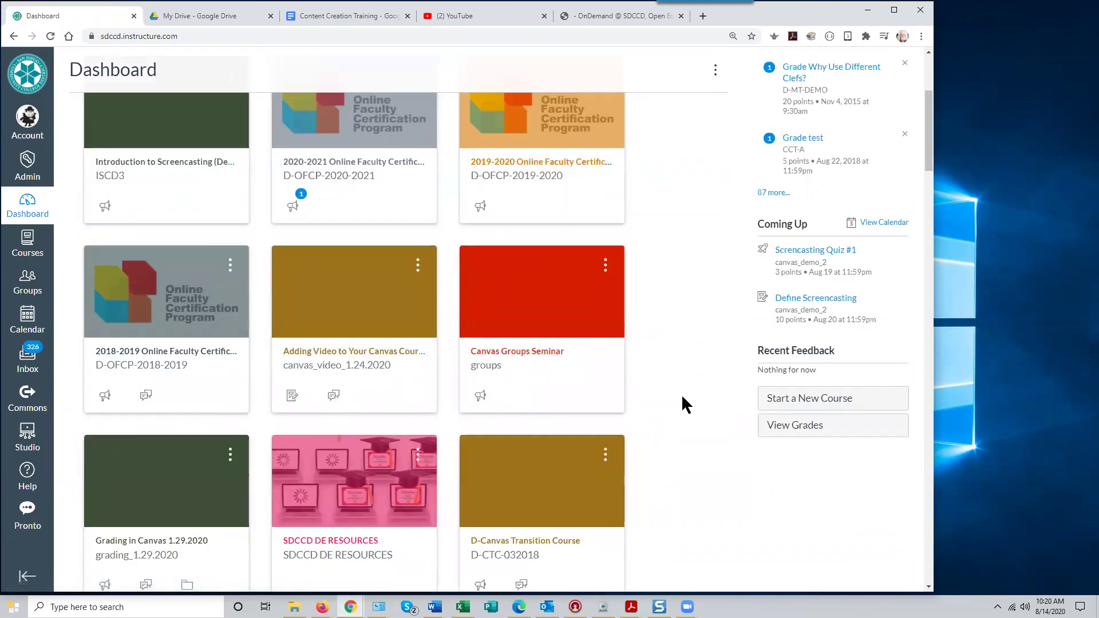
{"action": "scroll", "coordinate": [685, 403], "scroll_direction": "down", "scroll_amount": 2}
{"action": "scroll", "coordinate": [683, 398], "scroll_direction": "down", "scroll_amount": 3}
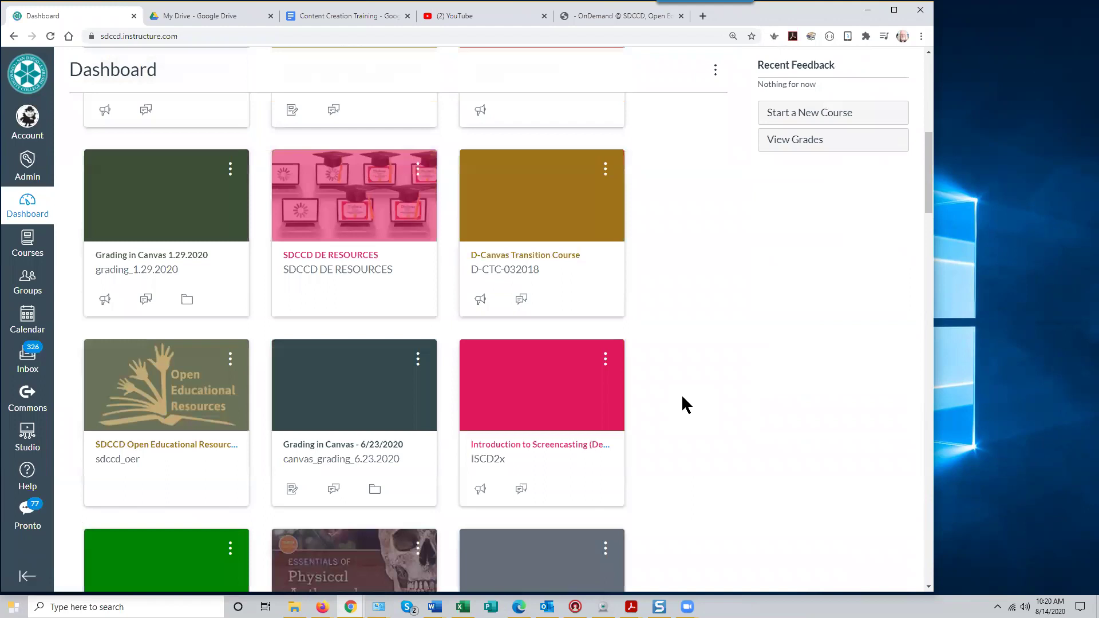
{"action": "scroll", "coordinate": [685, 404], "scroll_direction": "down", "scroll_amount": 2}
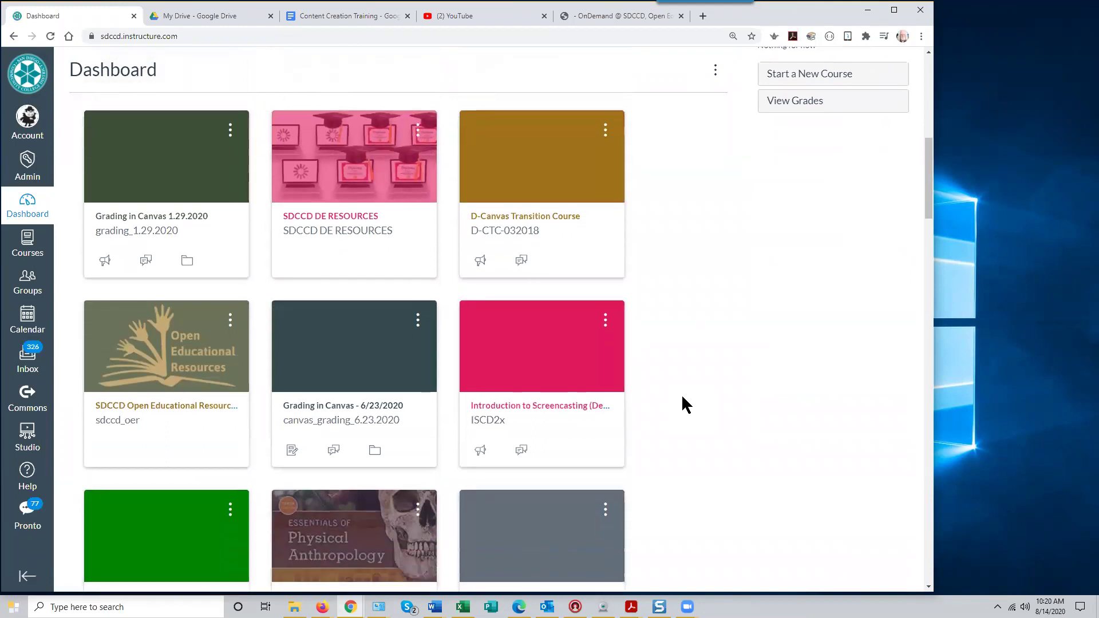
{"action": "scroll", "coordinate": [684, 404], "scroll_direction": "down", "scroll_amount": 2}
{"action": "scroll", "coordinate": [685, 404], "scroll_direction": "down", "scroll_amount": 2}
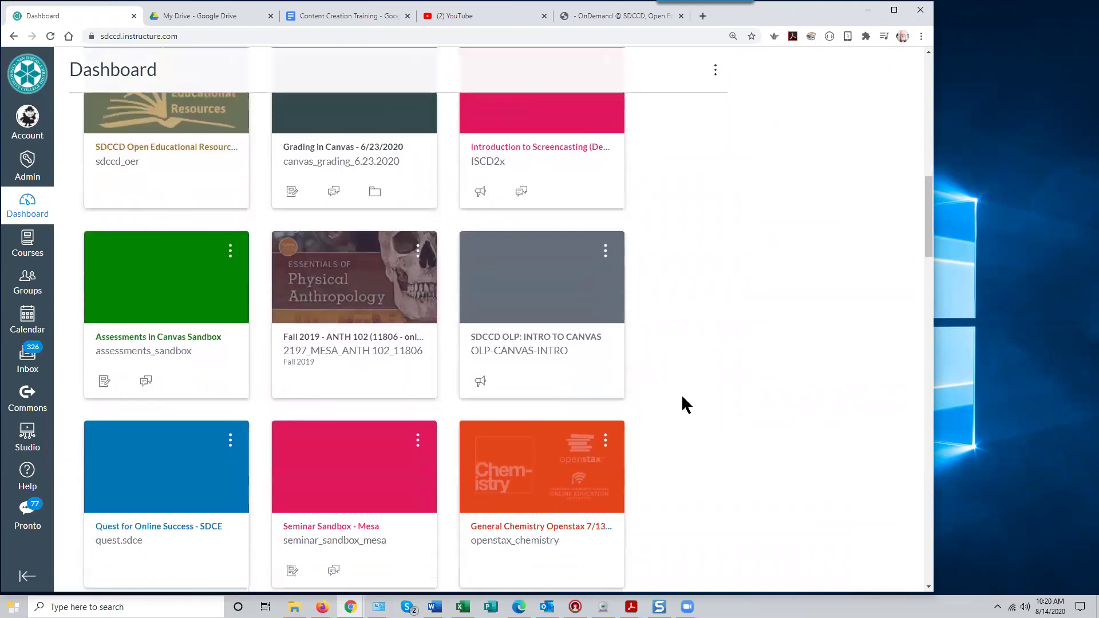
{"action": "scroll", "coordinate": [682, 397], "scroll_direction": "down", "scroll_amount": 3}
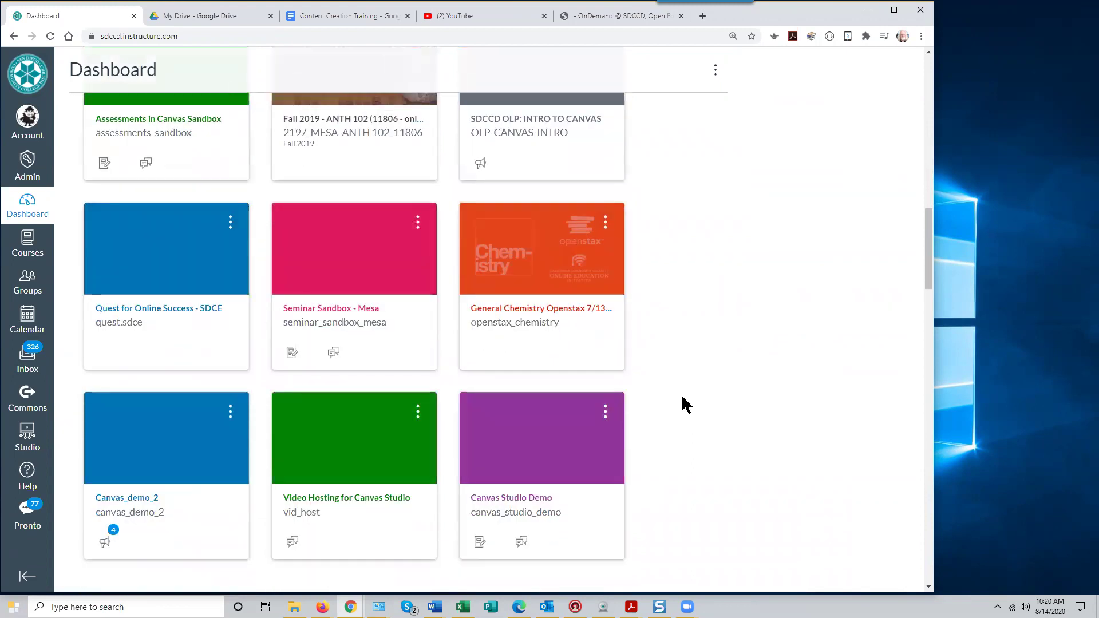
{"action": "scroll", "coordinate": [683, 398], "scroll_direction": "down", "scroll_amount": 2}
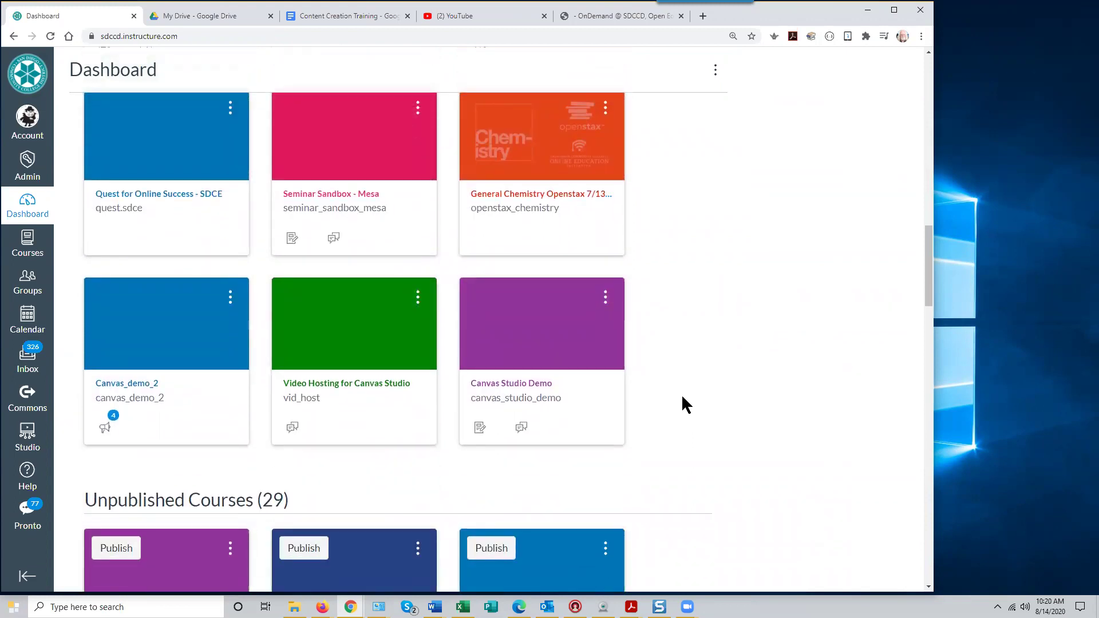
{"action": "scroll", "coordinate": [682, 397], "scroll_direction": "down", "scroll_amount": 4}
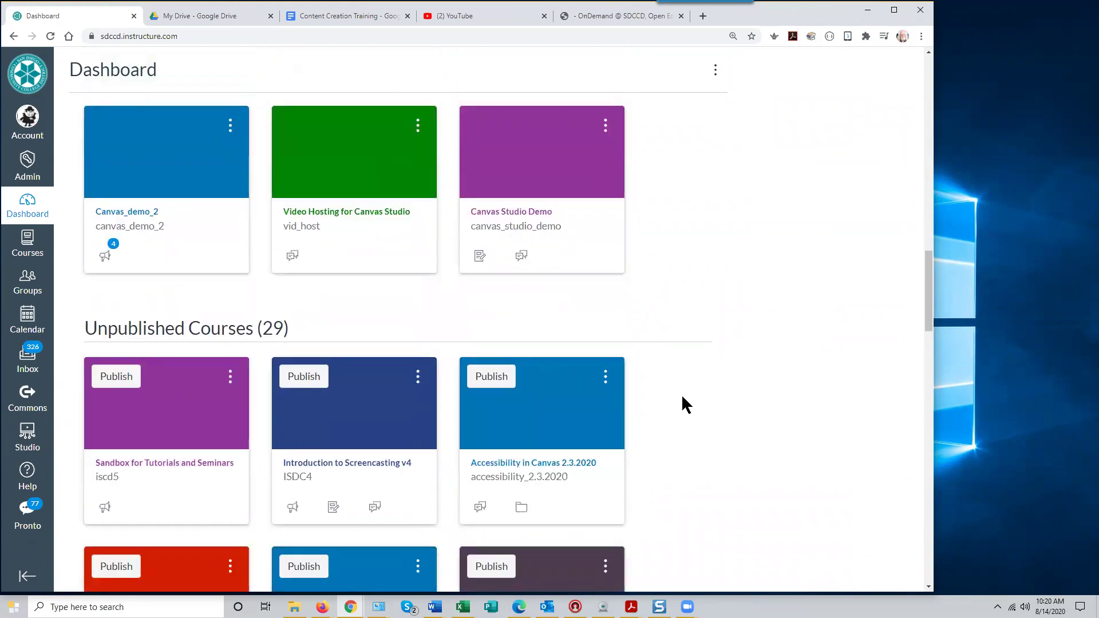
Scroll on to the unpublished courses and open Content Creation and File Management 1.14.2020
{"action": "scroll", "coordinate": [686, 404], "scroll_direction": "down", "scroll_amount": 3}
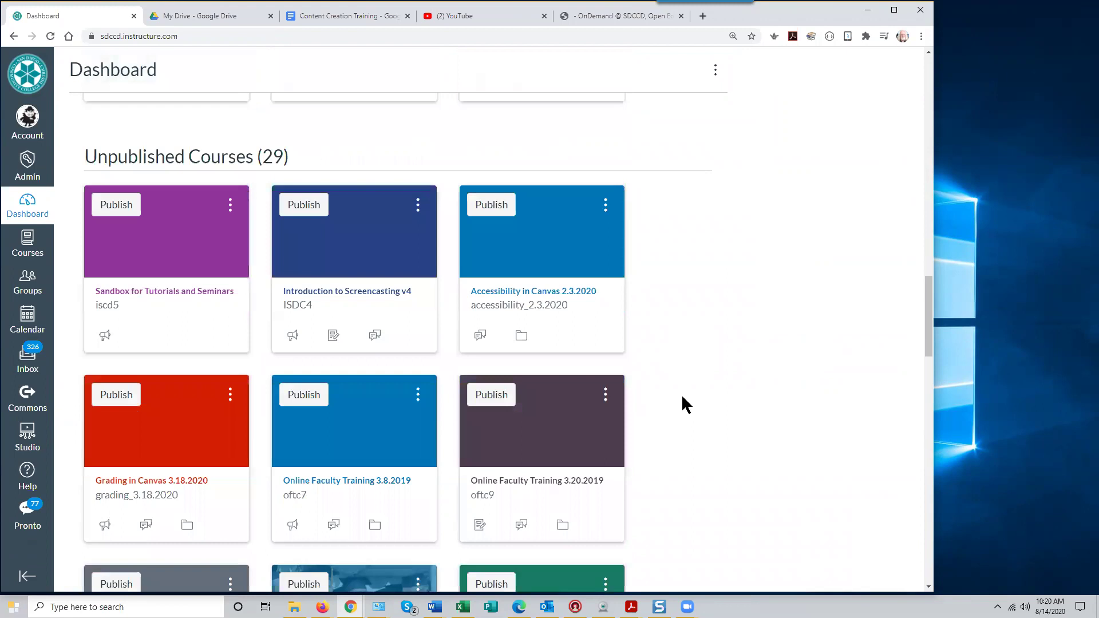
{"action": "scroll", "coordinate": [686, 404], "scroll_direction": "down", "scroll_amount": 5}
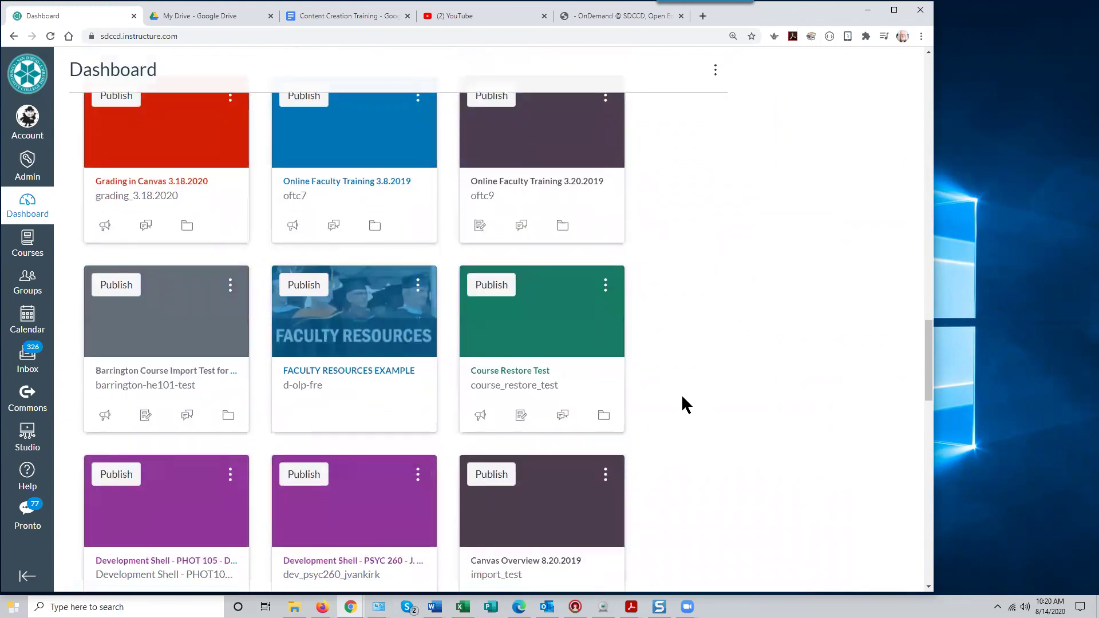
{"action": "scroll", "coordinate": [684, 399], "scroll_direction": "down", "scroll_amount": 3}
{"action": "scroll", "coordinate": [683, 399], "scroll_direction": "down", "scroll_amount": 3}
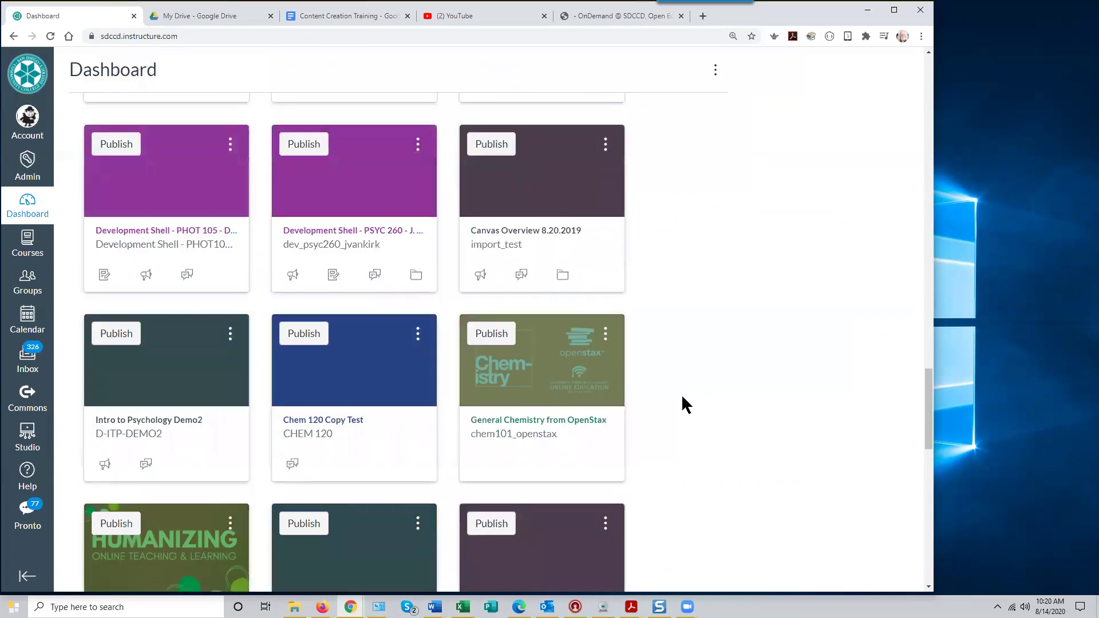
{"action": "scroll", "coordinate": [682, 398], "scroll_direction": "down", "scroll_amount": 3}
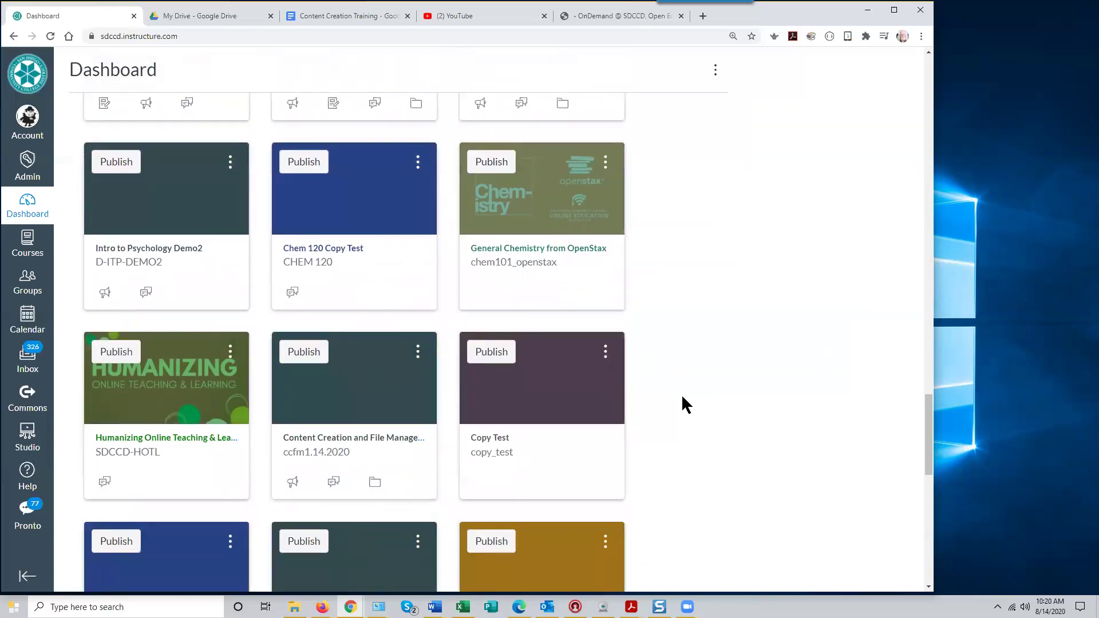
{"action": "left_click", "coordinate": [367, 393]}
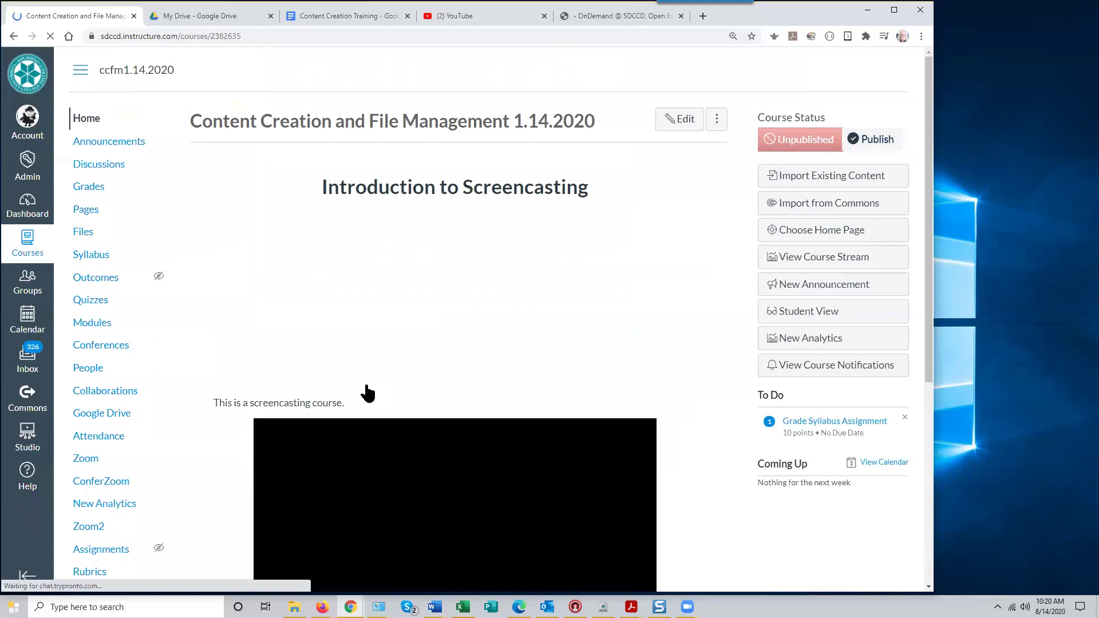
Go back to the Dashboard and open the Content Creation Seminar 8.2.2019 course card
{"action": "left_click", "coordinate": [13, 37]}
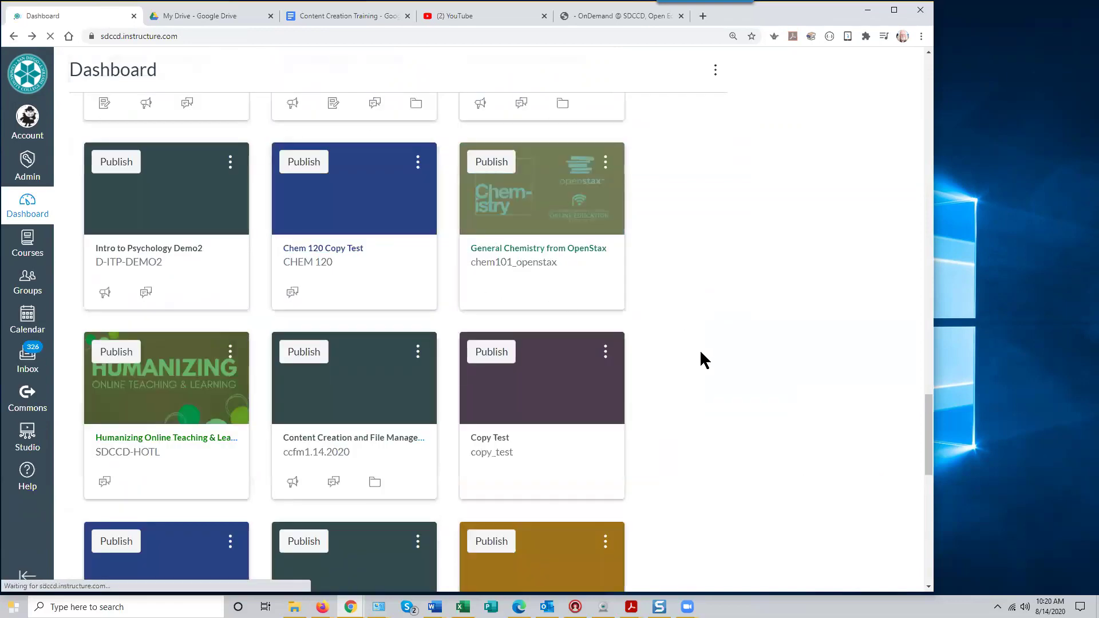
{"action": "scroll", "coordinate": [681, 359], "scroll_direction": "up", "scroll_amount": 15}
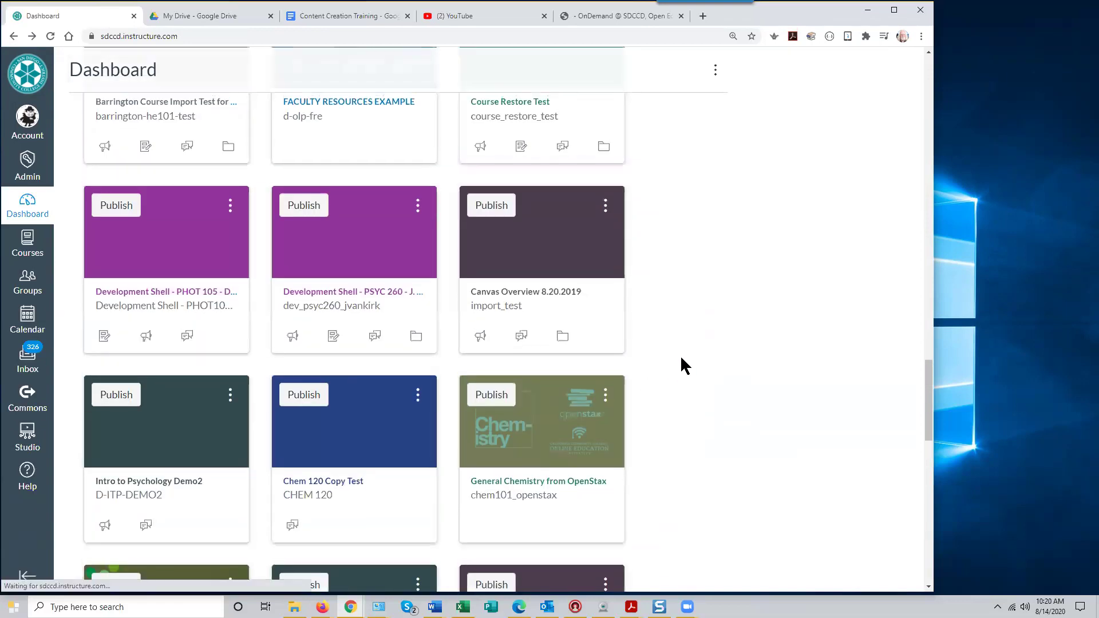
{"action": "scroll", "coordinate": [681, 359], "scroll_direction": "up", "scroll_amount": 7}
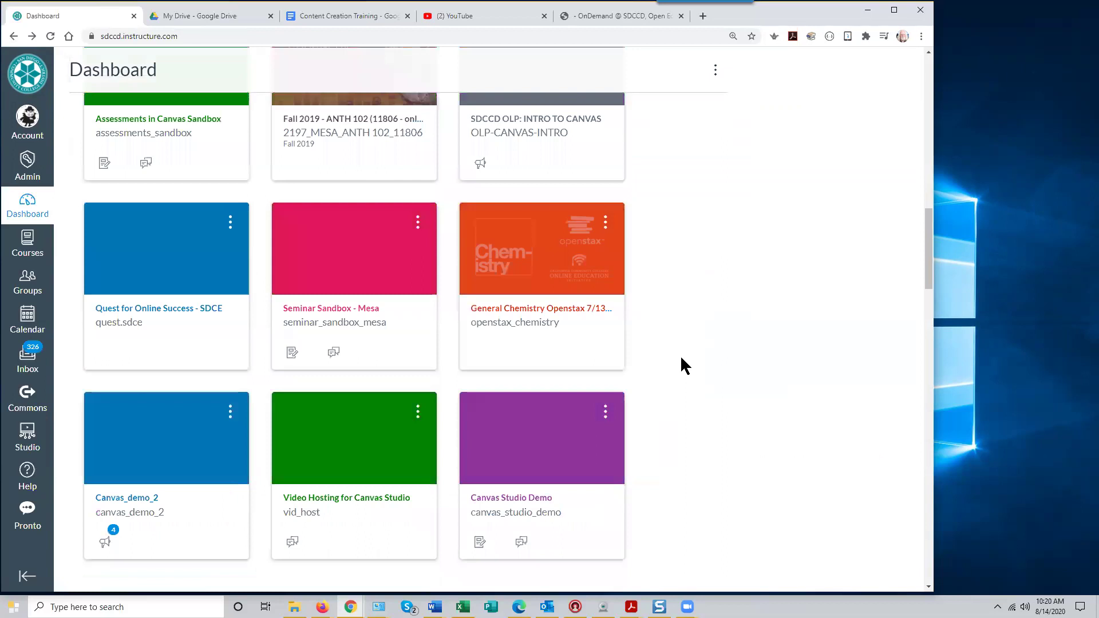
{"action": "scroll", "coordinate": [681, 358], "scroll_direction": "up", "scroll_amount": 5}
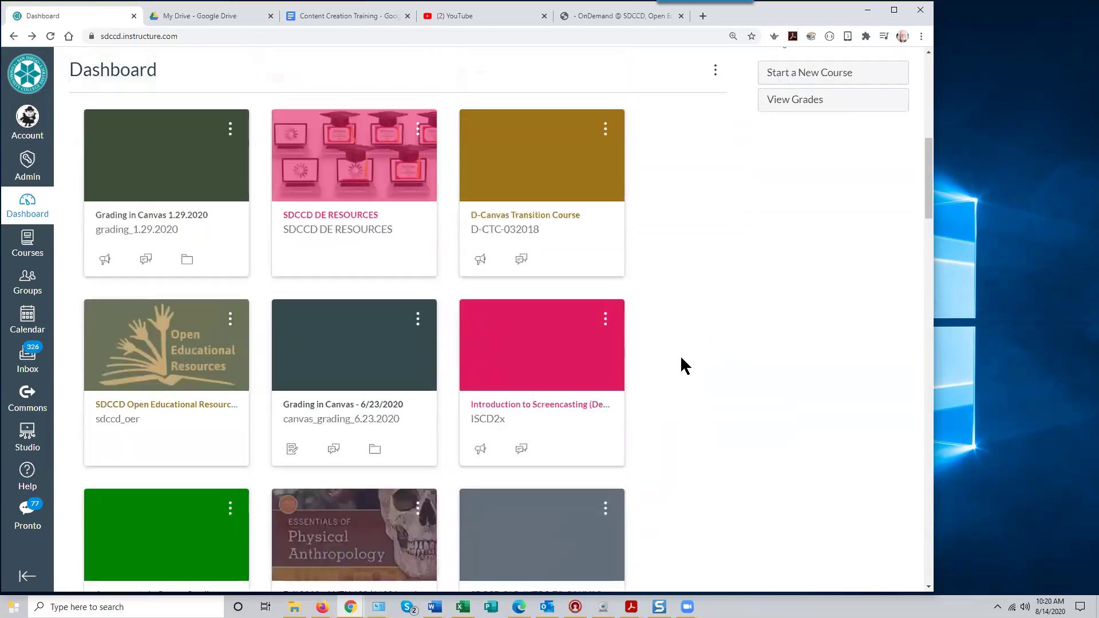
{"action": "scroll", "coordinate": [681, 358], "scroll_direction": "up", "scroll_amount": 2}
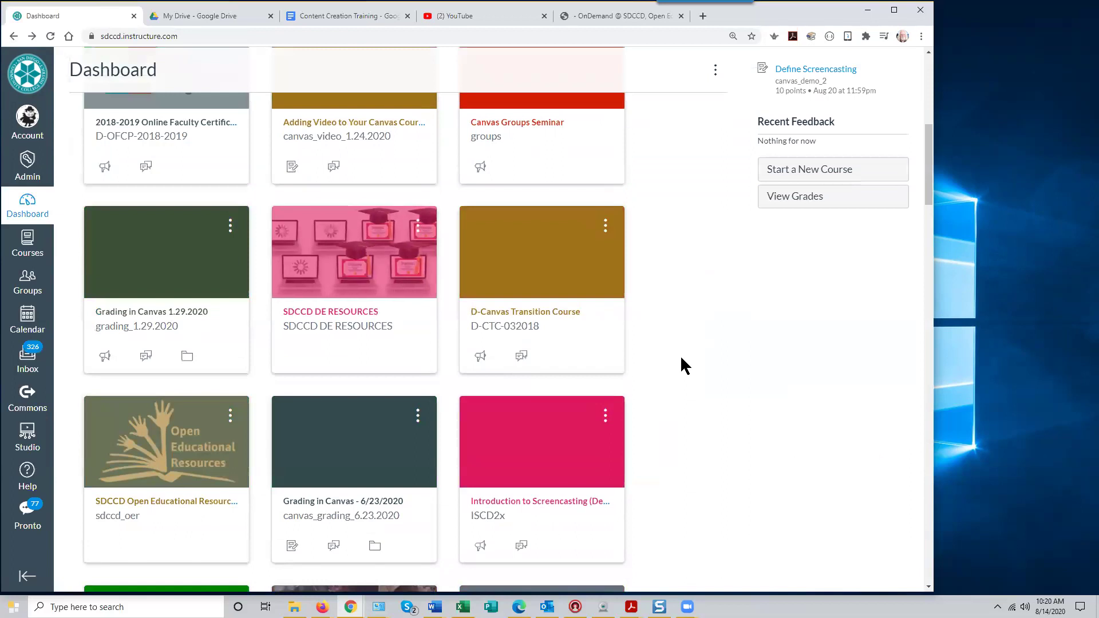
{"action": "scroll", "coordinate": [681, 358], "scroll_direction": "up", "scroll_amount": 3}
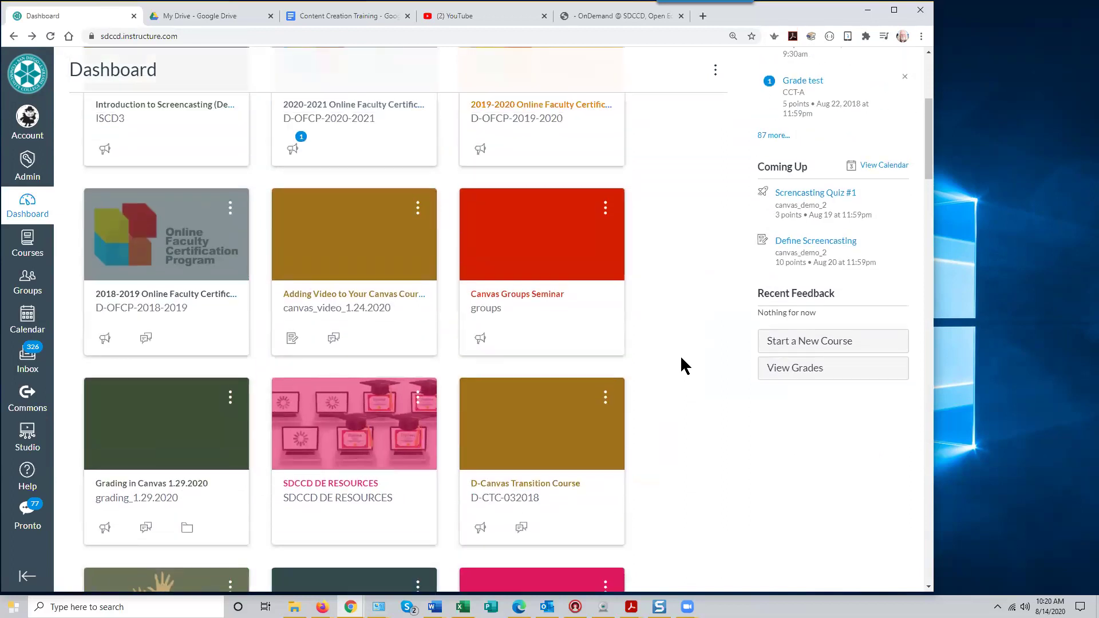
{"action": "scroll", "coordinate": [681, 358], "scroll_direction": "up", "scroll_amount": 4}
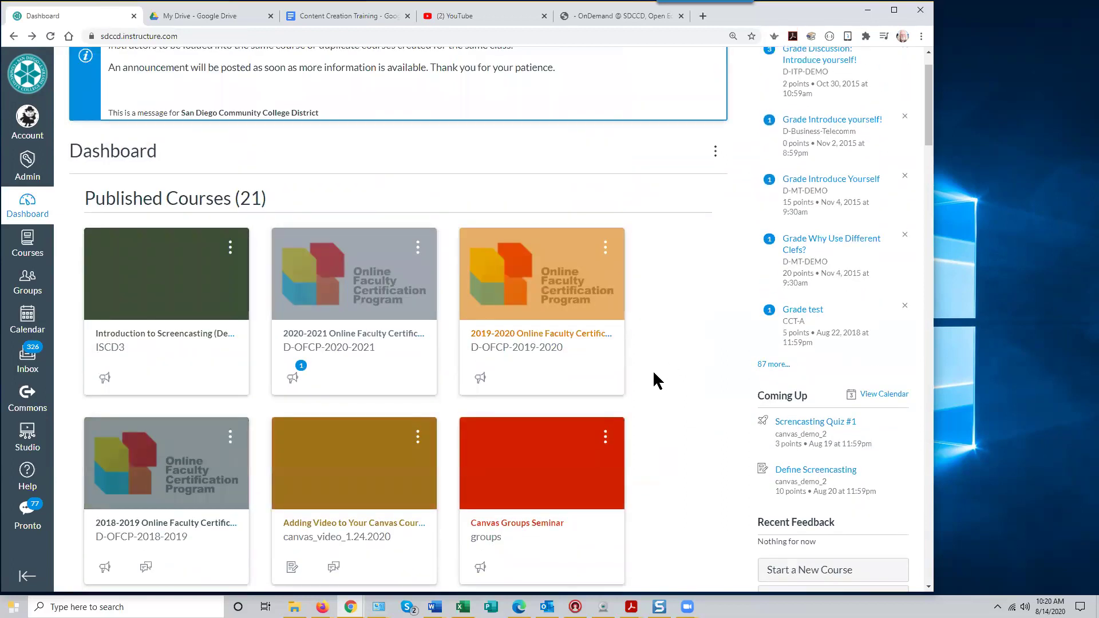
{"action": "scroll", "coordinate": [653, 373], "scroll_direction": "down", "scroll_amount": 15}
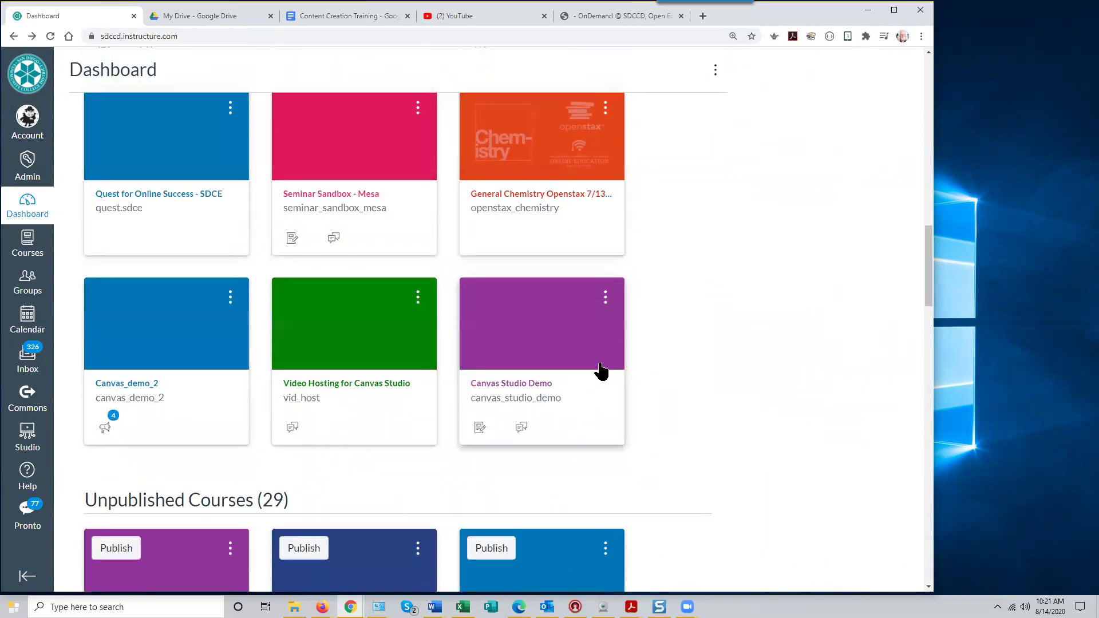
{"action": "scroll", "coordinate": [601, 372], "scroll_direction": "down", "scroll_amount": 5}
{"action": "scroll", "coordinate": [652, 386], "scroll_direction": "down", "scroll_amount": 2}
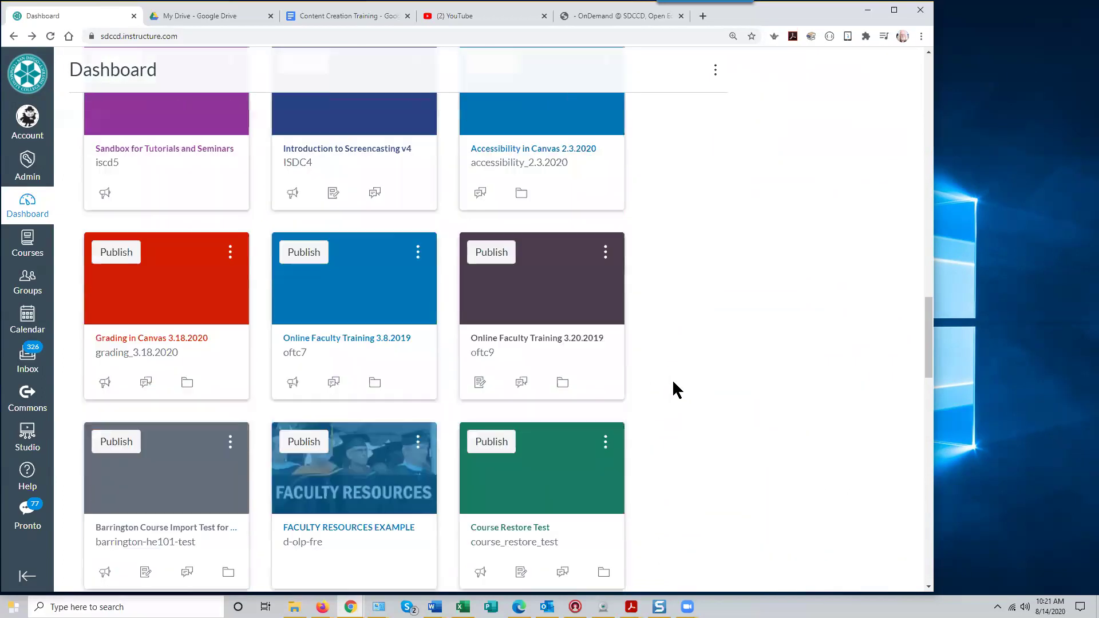
{"action": "scroll", "coordinate": [708, 375], "scroll_direction": "down", "scroll_amount": 1}
{"action": "scroll", "coordinate": [705, 374], "scroll_direction": "down", "scroll_amount": 3}
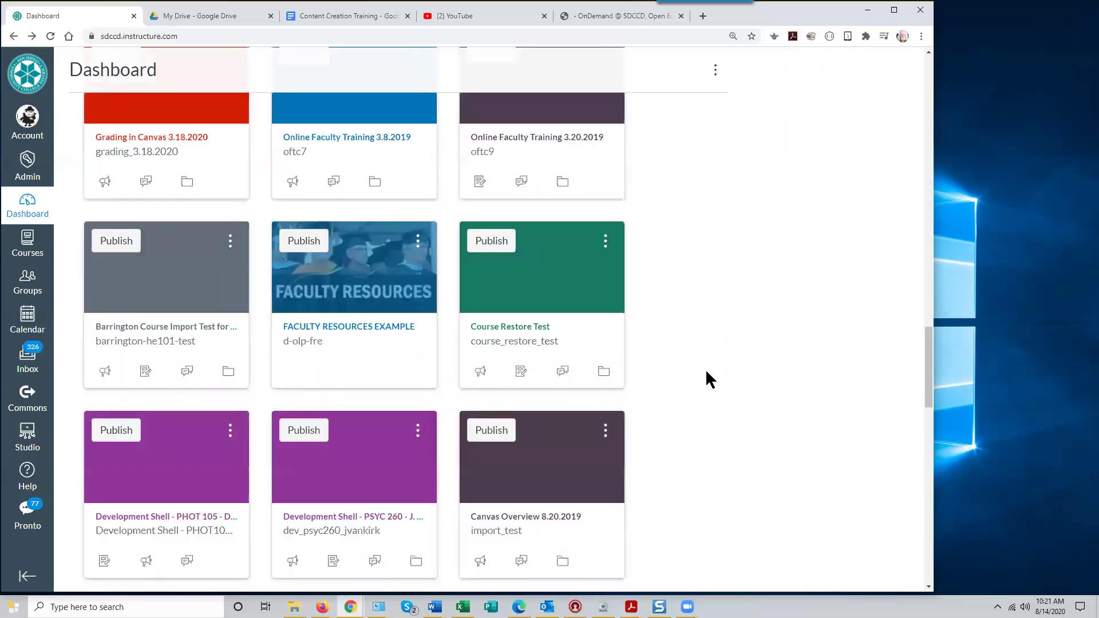
{"action": "scroll", "coordinate": [706, 372], "scroll_direction": "down", "scroll_amount": 20}
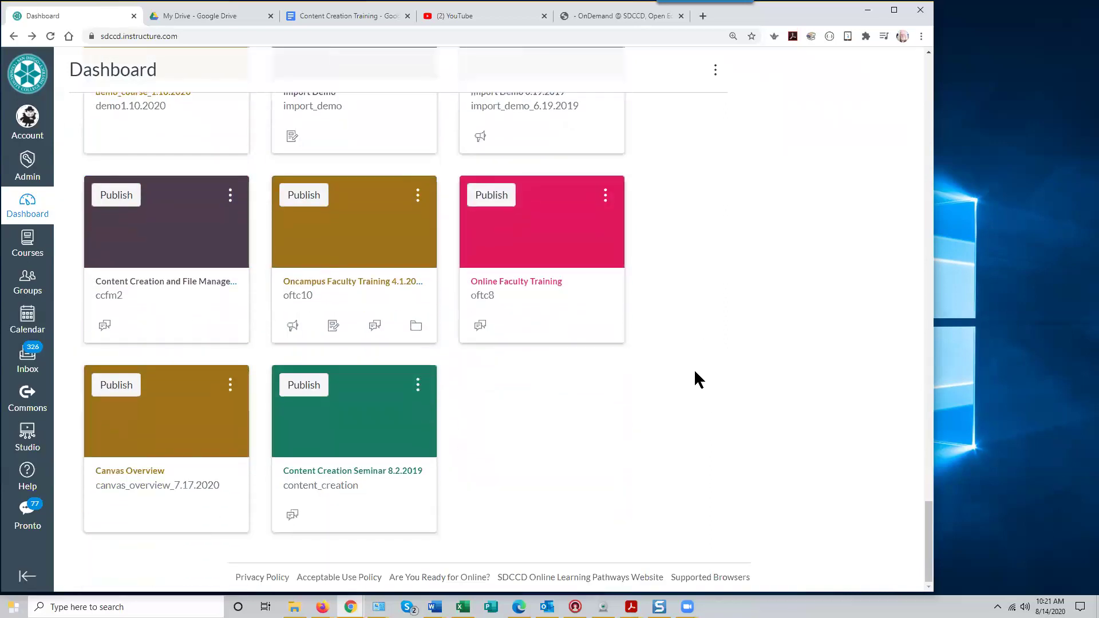
{"action": "left_click", "coordinate": [331, 434]}
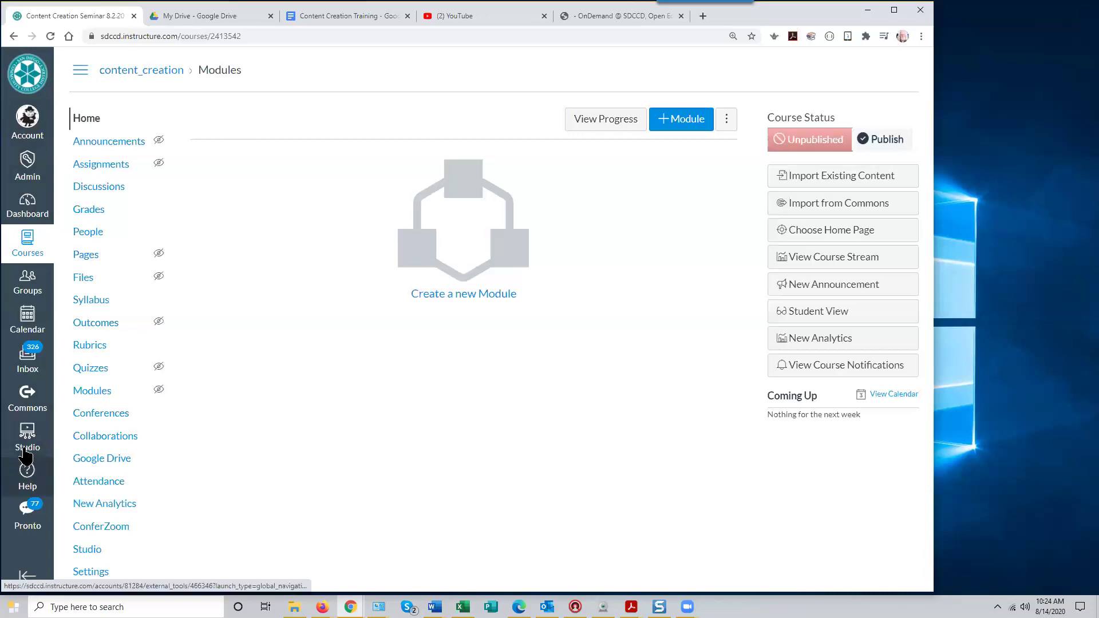
{"action": "left_click", "coordinate": [27, 477]}
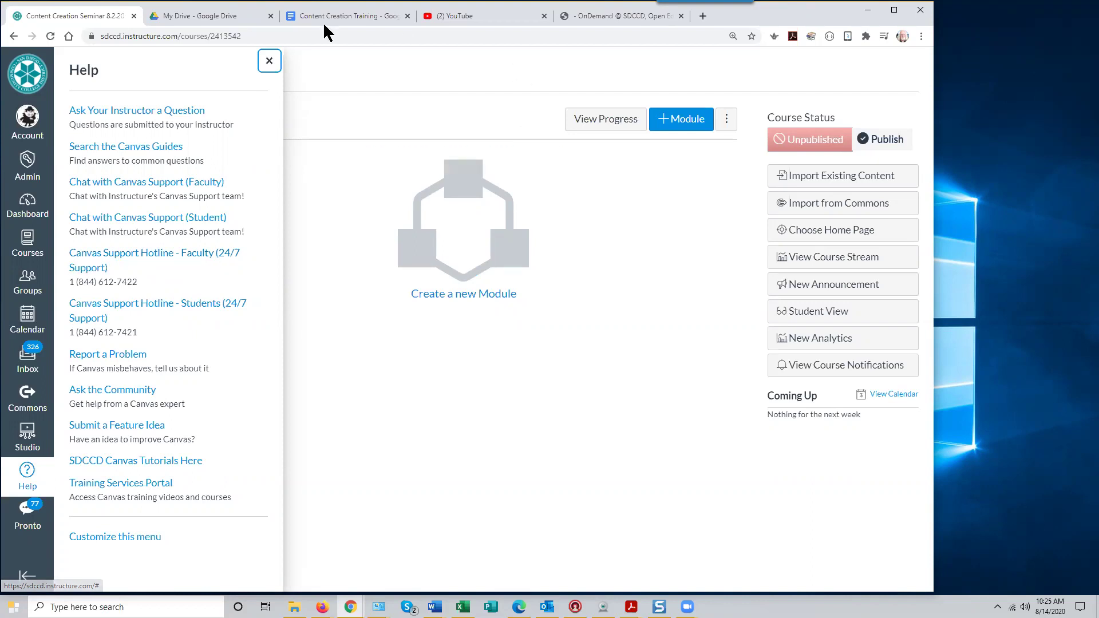
{"action": "left_click", "coordinate": [269, 62]}
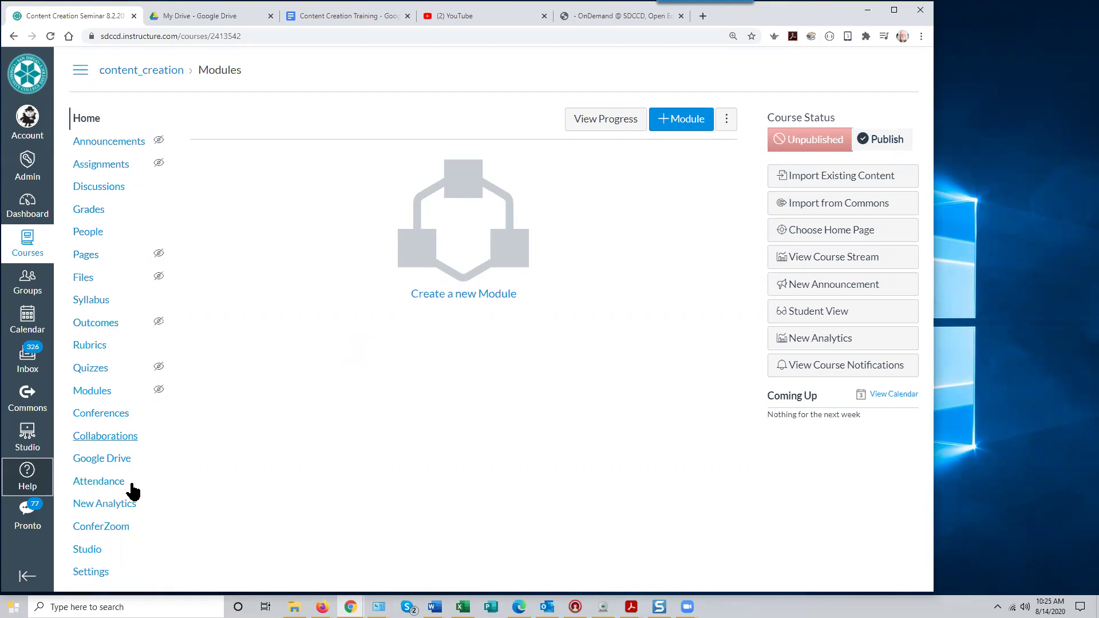
Go to Settings > Import Course Content and expand the Content Type list
{"action": "left_click", "coordinate": [95, 579]}
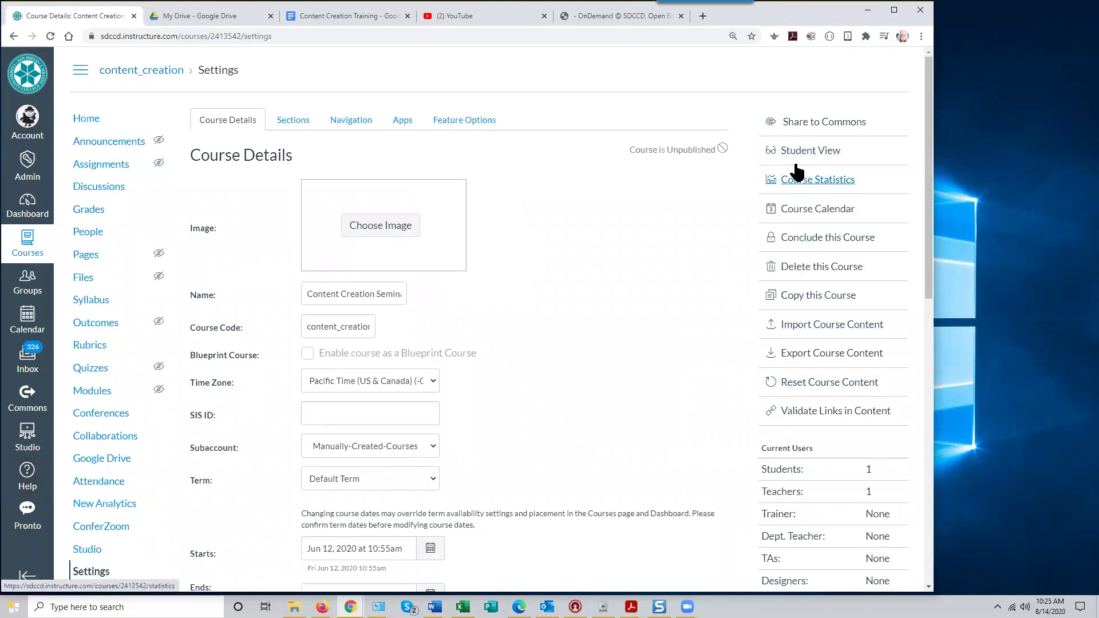
{"action": "left_click", "coordinate": [809, 325]}
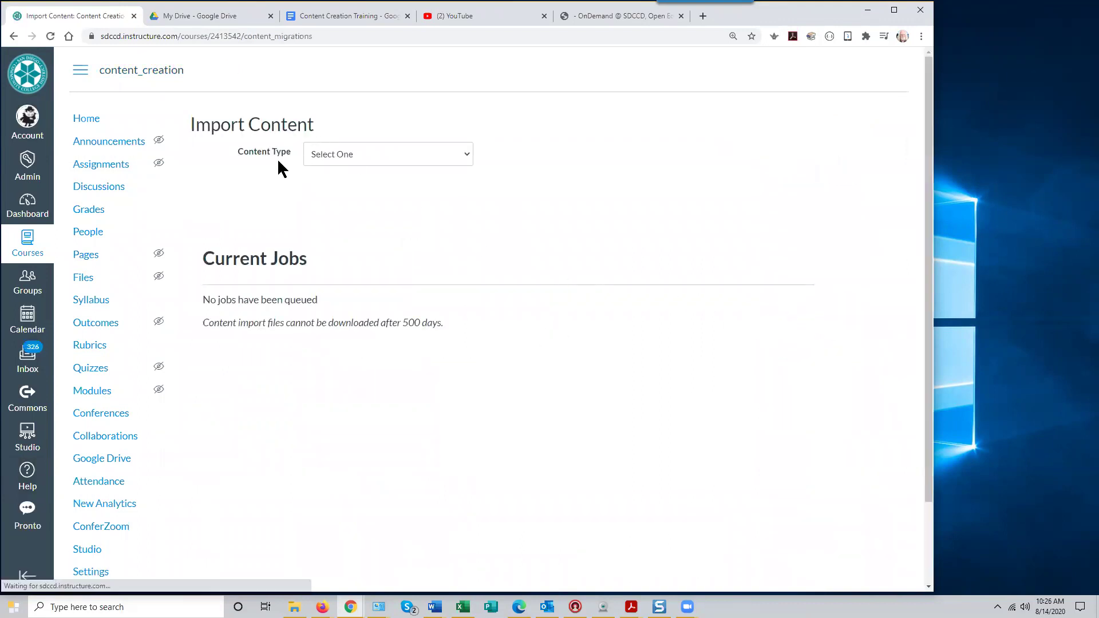
{"action": "left_click", "coordinate": [466, 160]}
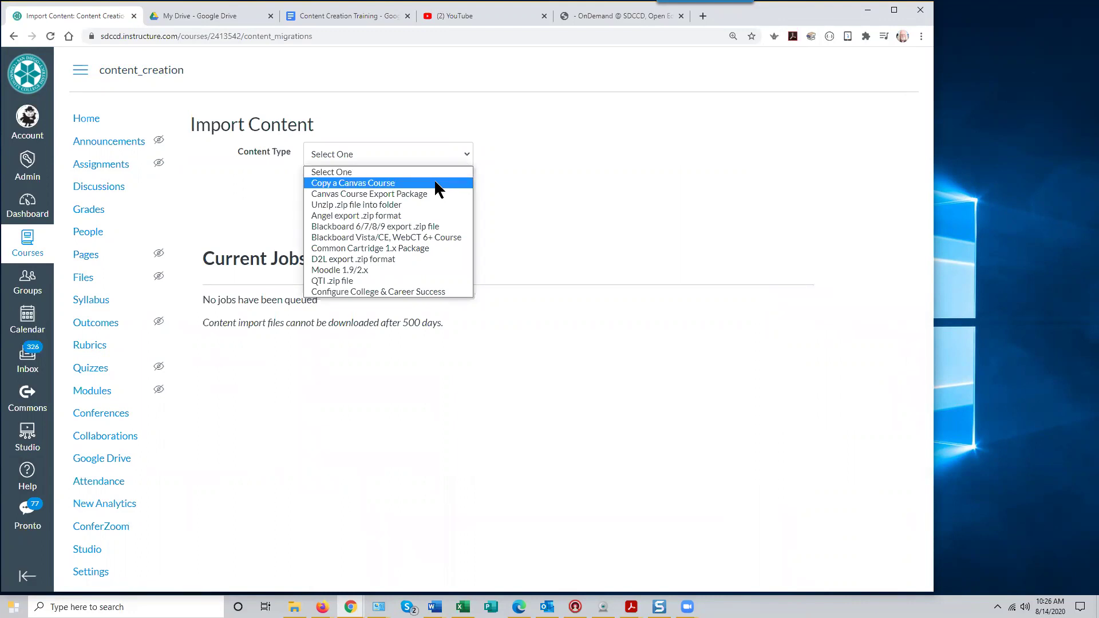
Choose Copy a Canvas Course with Introduction to Screencasting (Demo3) as the source
{"action": "left_click", "coordinate": [404, 185]}
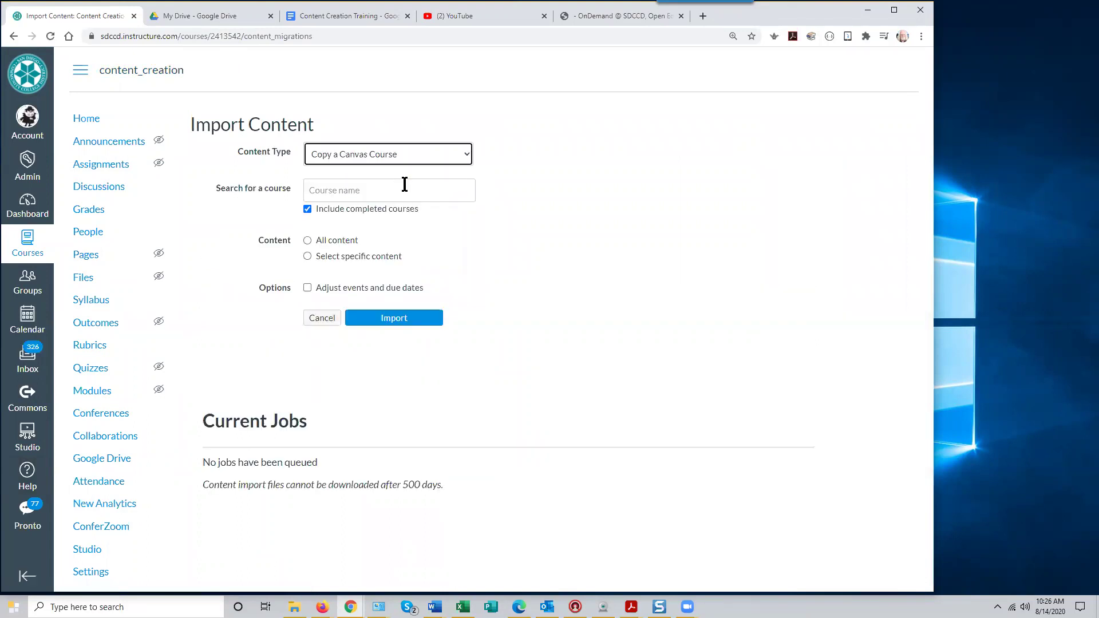
{"action": "left_click", "coordinate": [314, 190]}
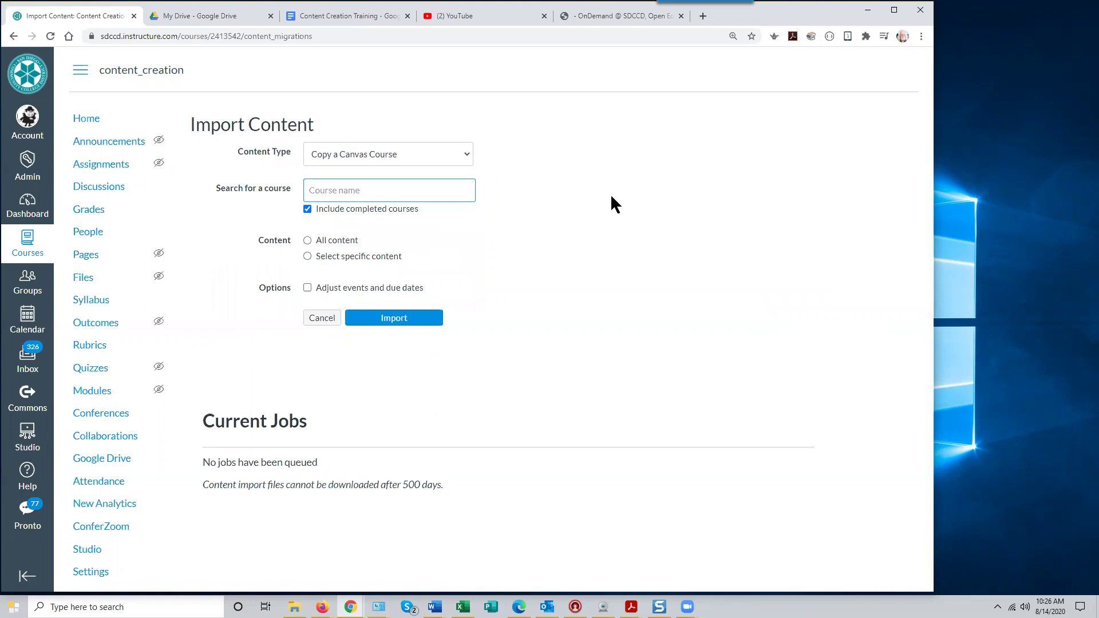
{"action": "type", "text": "Introduction to "}
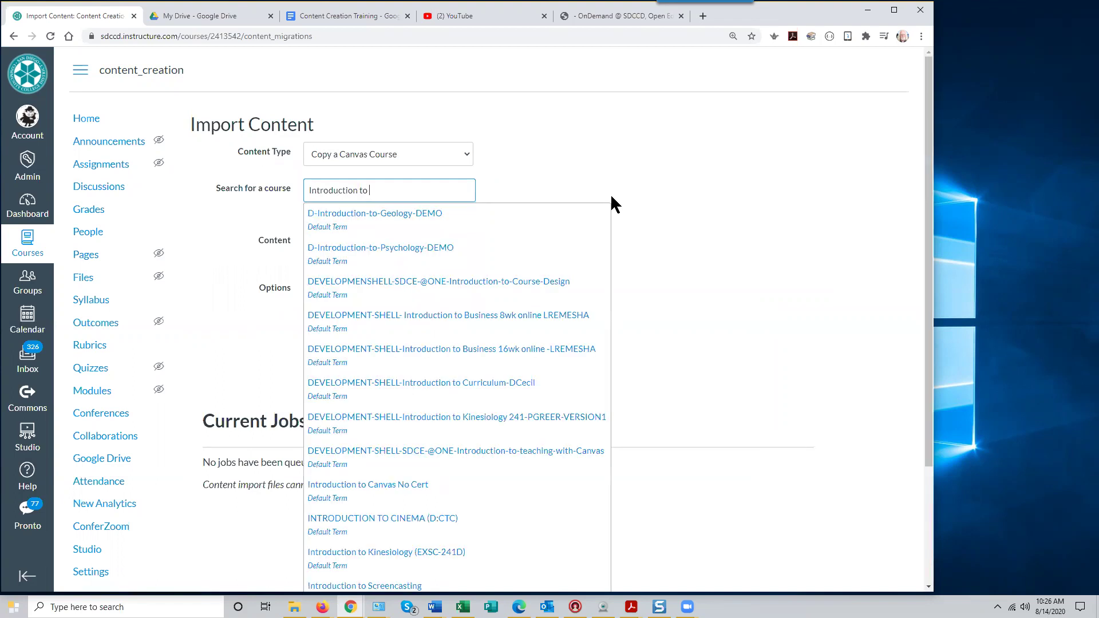
{"action": "type", "text": "scree"}
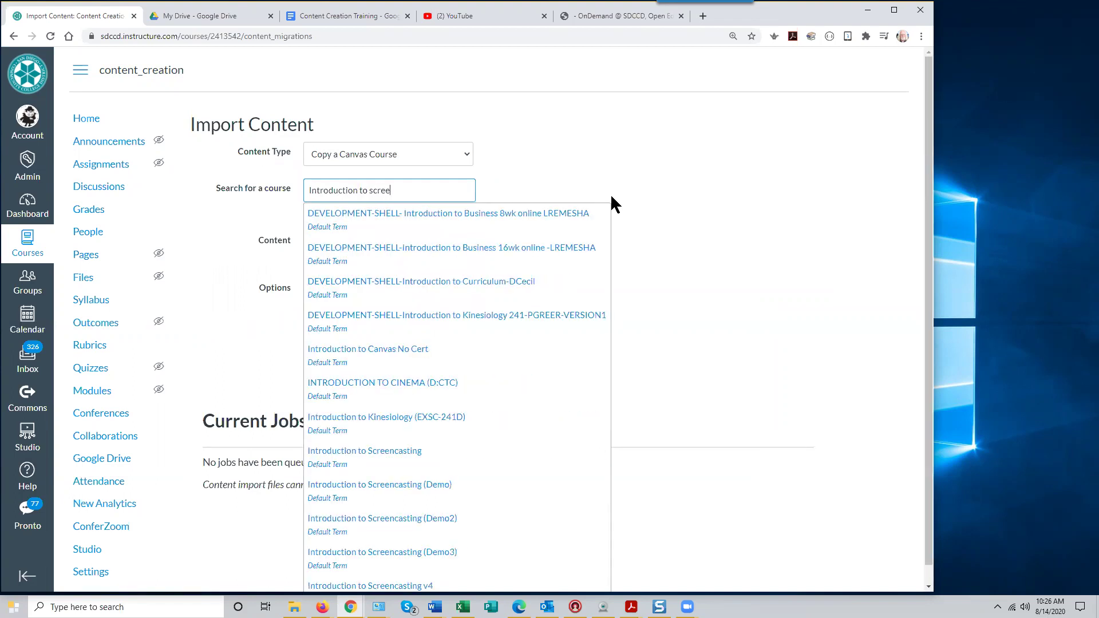
{"action": "type", "text": "ncasting"}
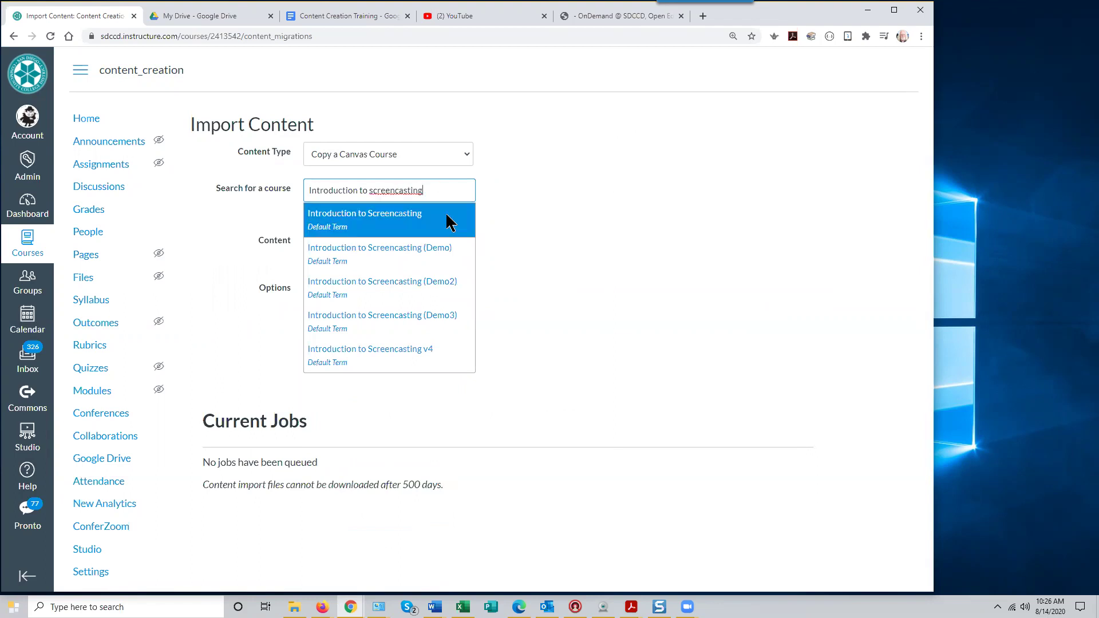
{"action": "left_click", "coordinate": [428, 321]}
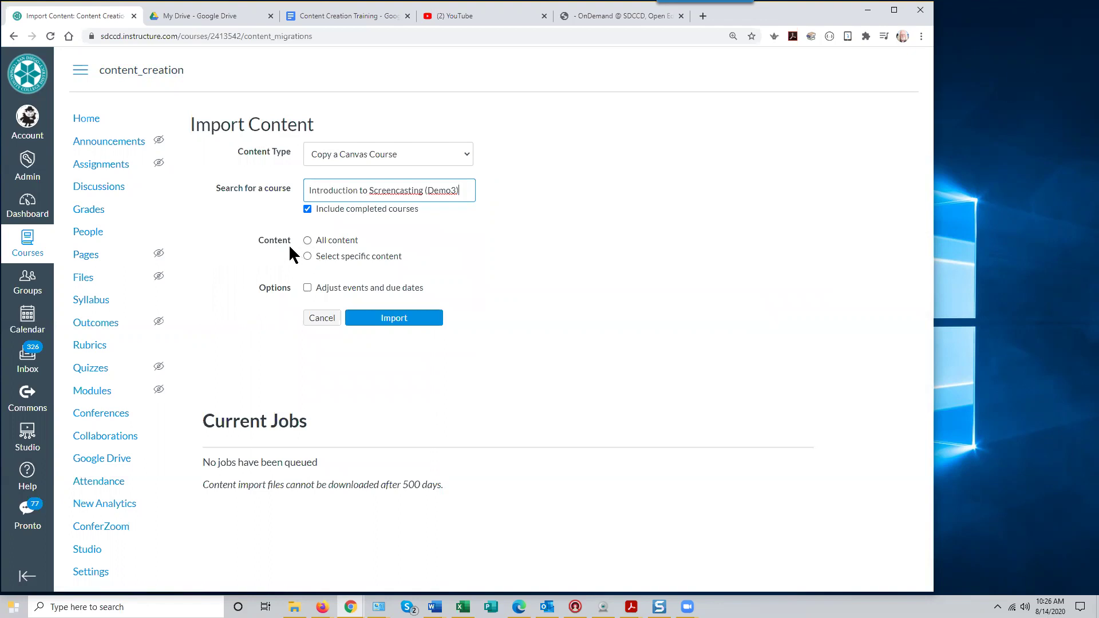
Select All content for the copy, then return to the course home without importing
{"action": "left_click", "coordinate": [308, 241]}
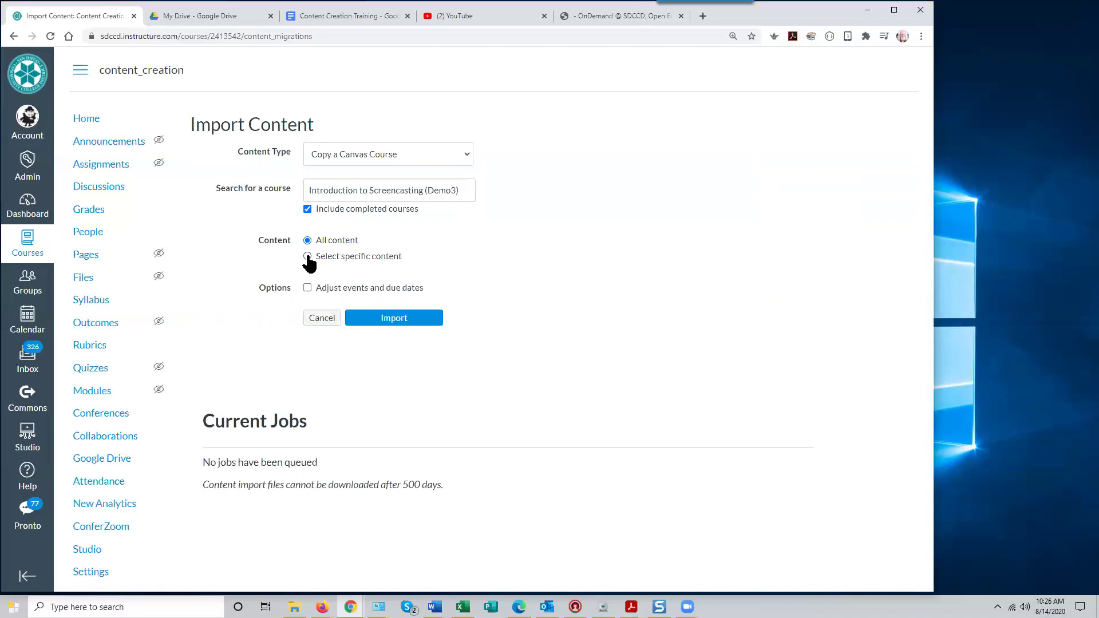
{"action": "left_click", "coordinate": [308, 257]}
{"action": "left_click", "coordinate": [307, 240]}
{"action": "left_click", "coordinate": [87, 119]}
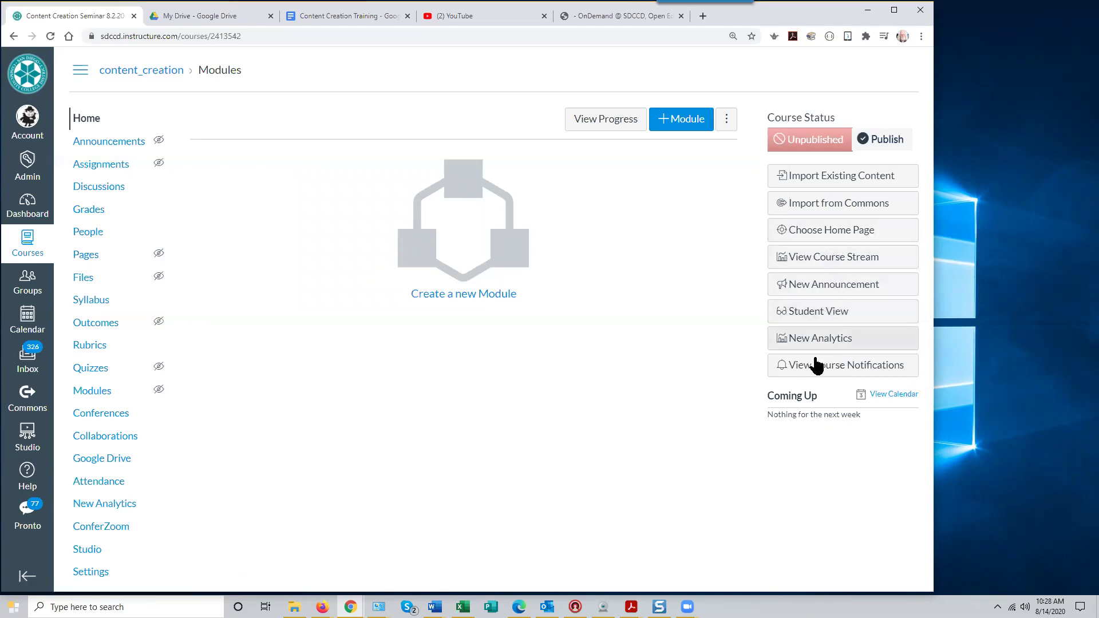
Open the content_creation course's Settings
{"action": "left_click", "coordinate": [91, 572]}
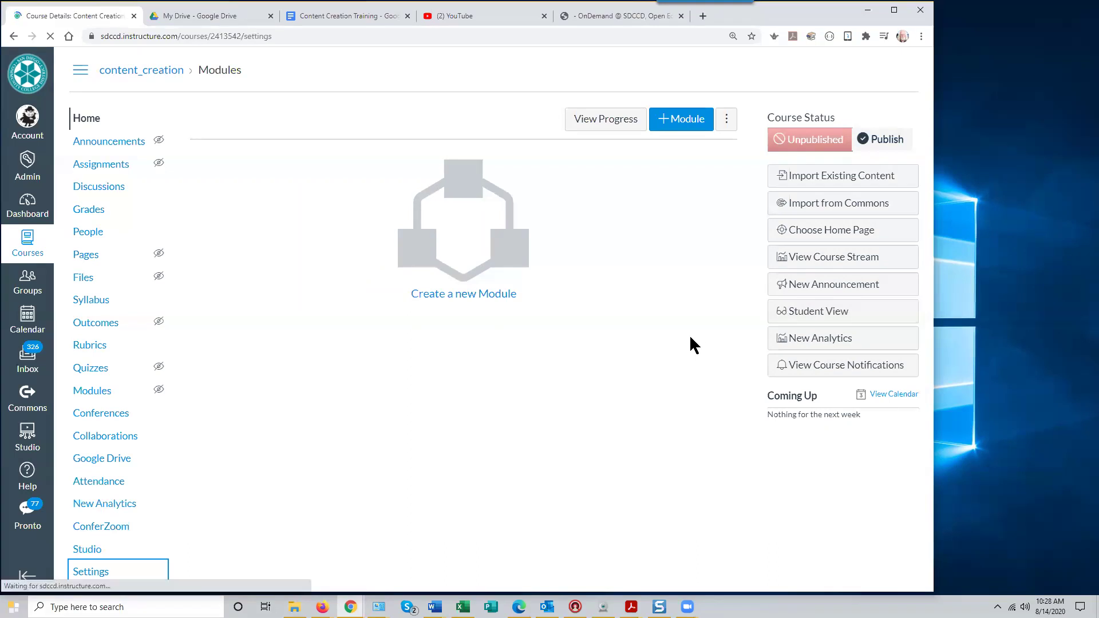
Set Content Type to Blackboard 6/7/8/9 export .zip, cancel the file chooser, and return home
{"action": "left_click", "coordinate": [802, 330]}
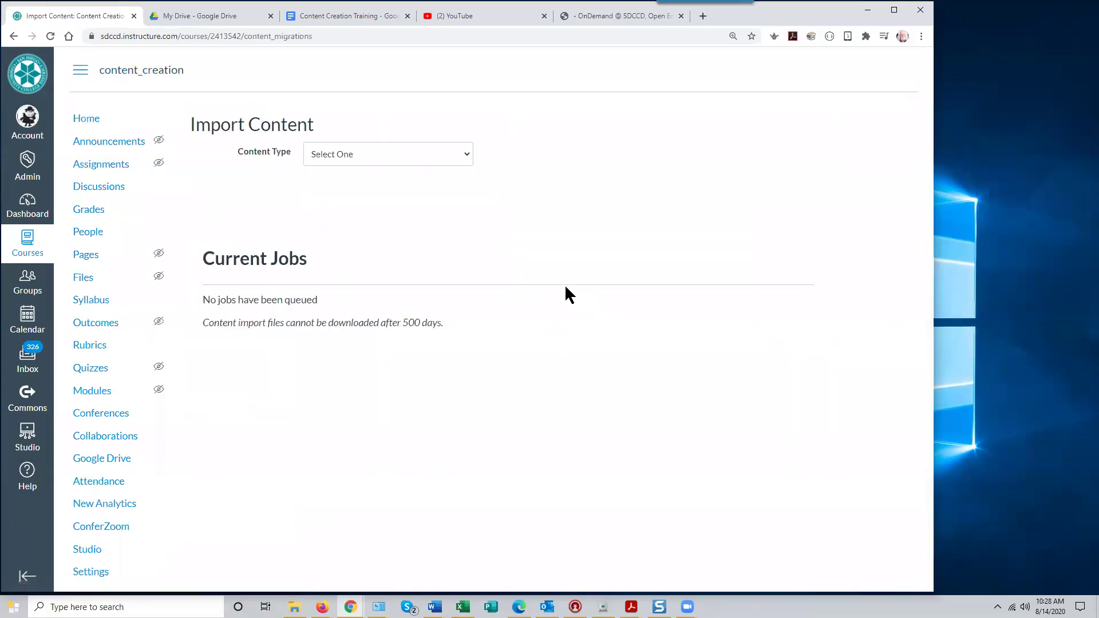
{"action": "left_click", "coordinate": [467, 155]}
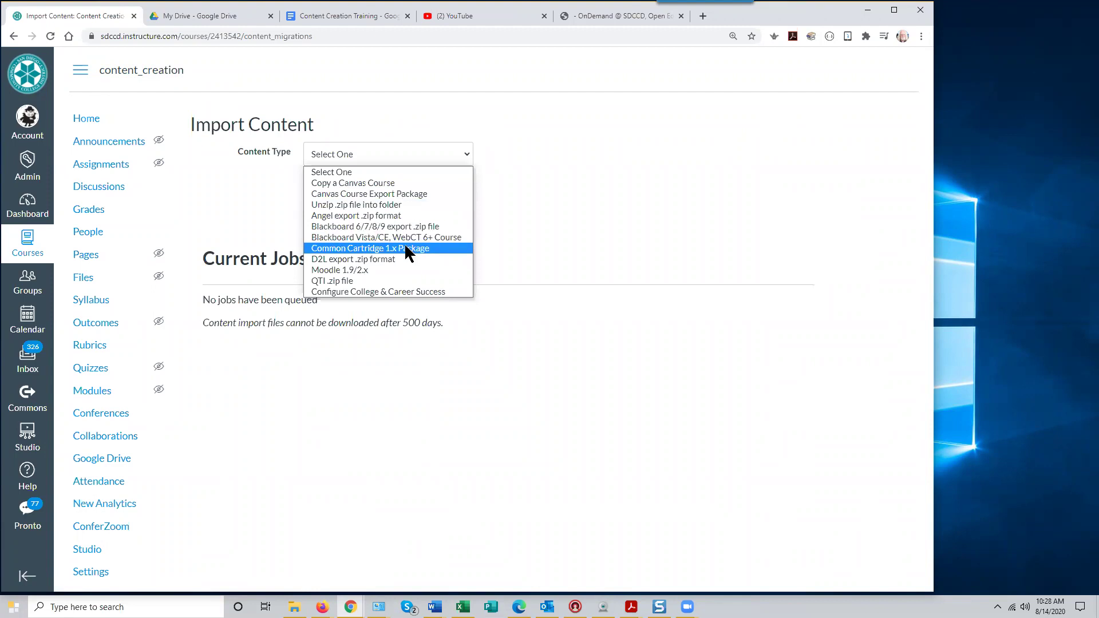
{"action": "left_click", "coordinate": [437, 229]}
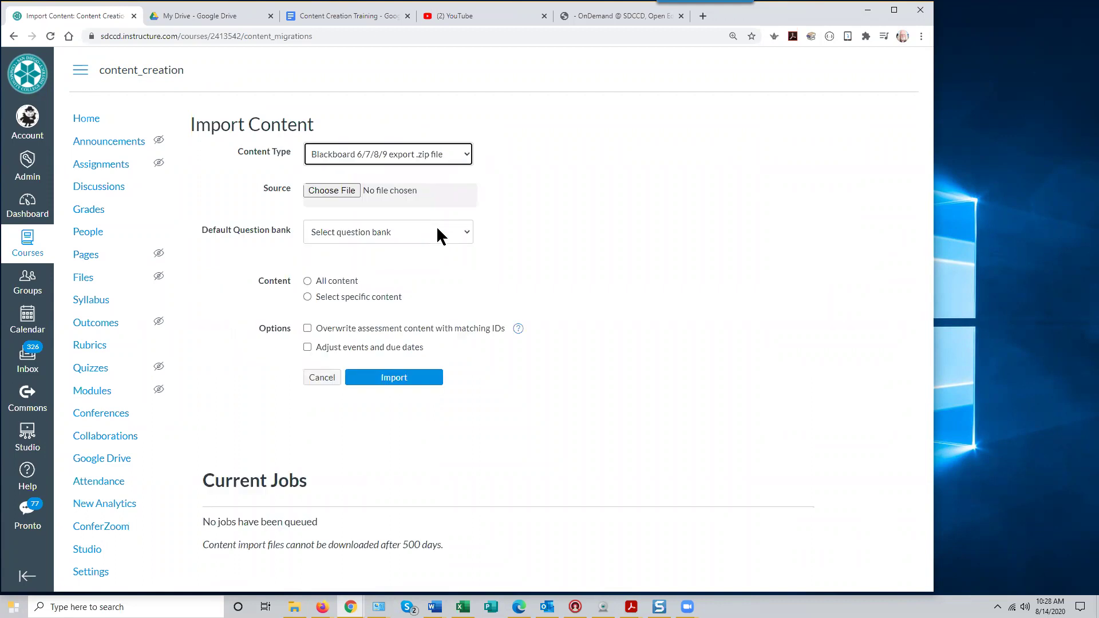
{"action": "left_click", "coordinate": [336, 191]}
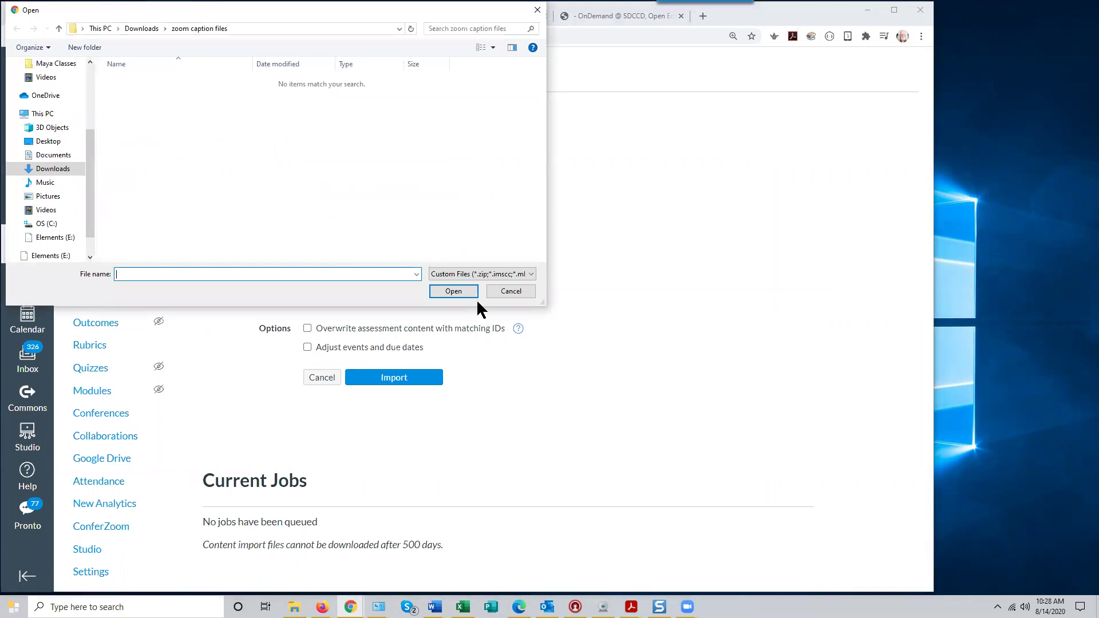
{"action": "left_click", "coordinate": [509, 292]}
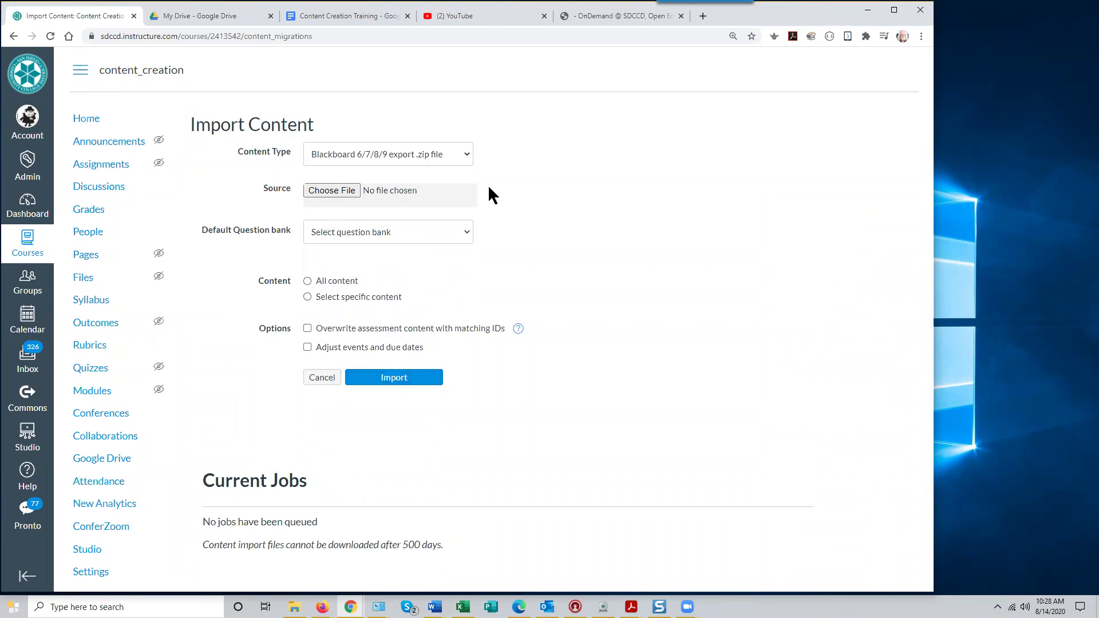
{"action": "left_click", "coordinate": [86, 119]}
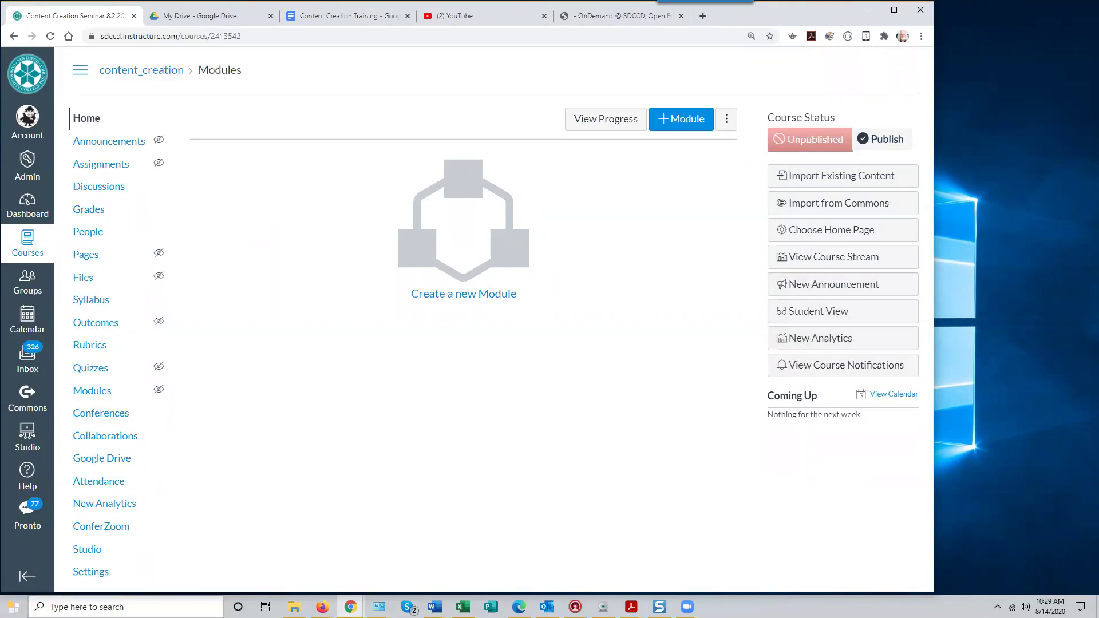
Open the Course Details settings page of content_creation
{"action": "left_click", "coordinate": [96, 574]}
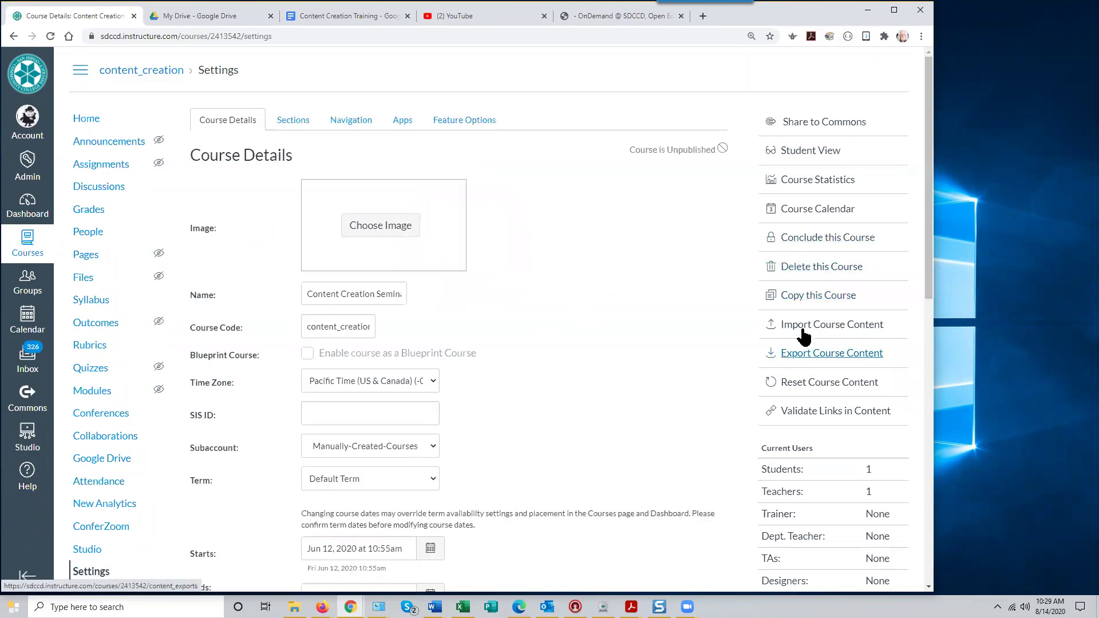
Open Import Course Content, expand and dismiss the Content Type list, then go to Commons
{"action": "left_click", "coordinate": [780, 326]}
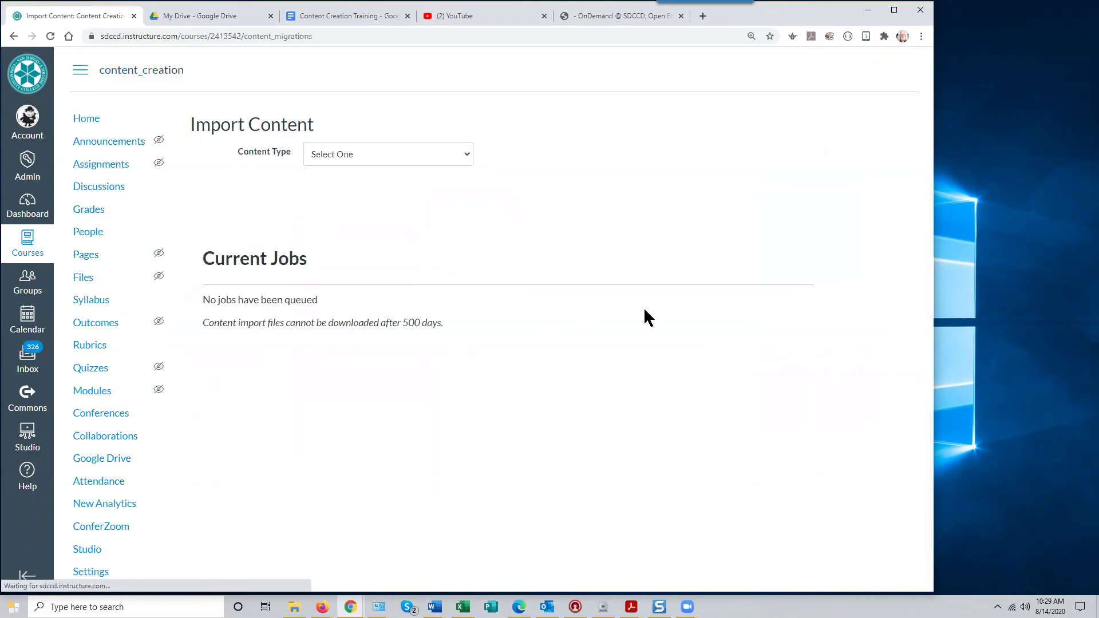
{"action": "left_click", "coordinate": [471, 155]}
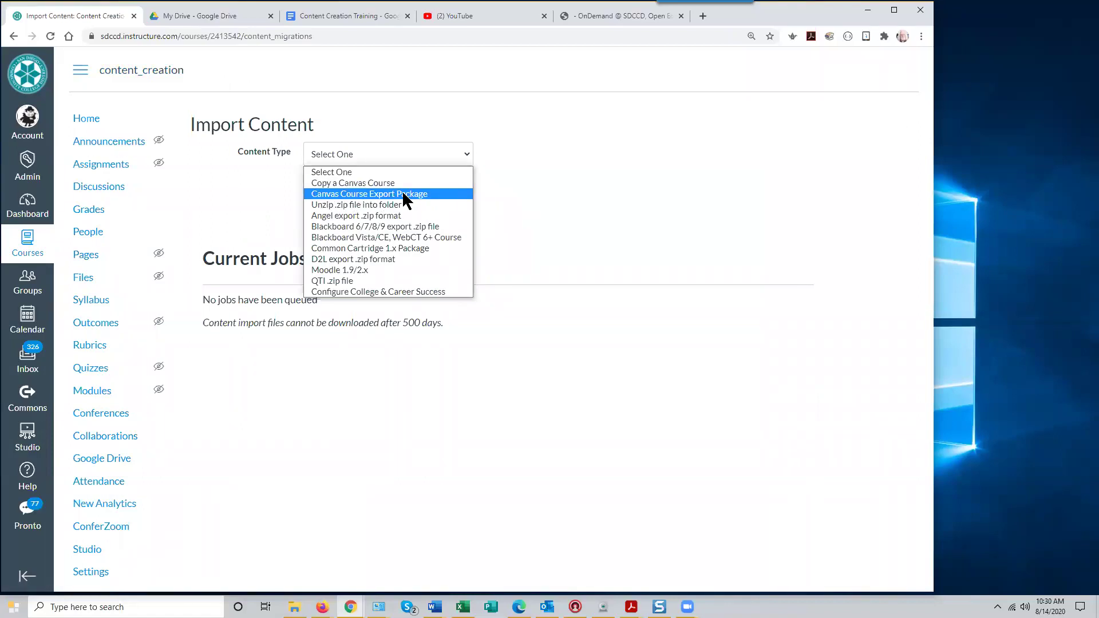
{"action": "left_click", "coordinate": [559, 185]}
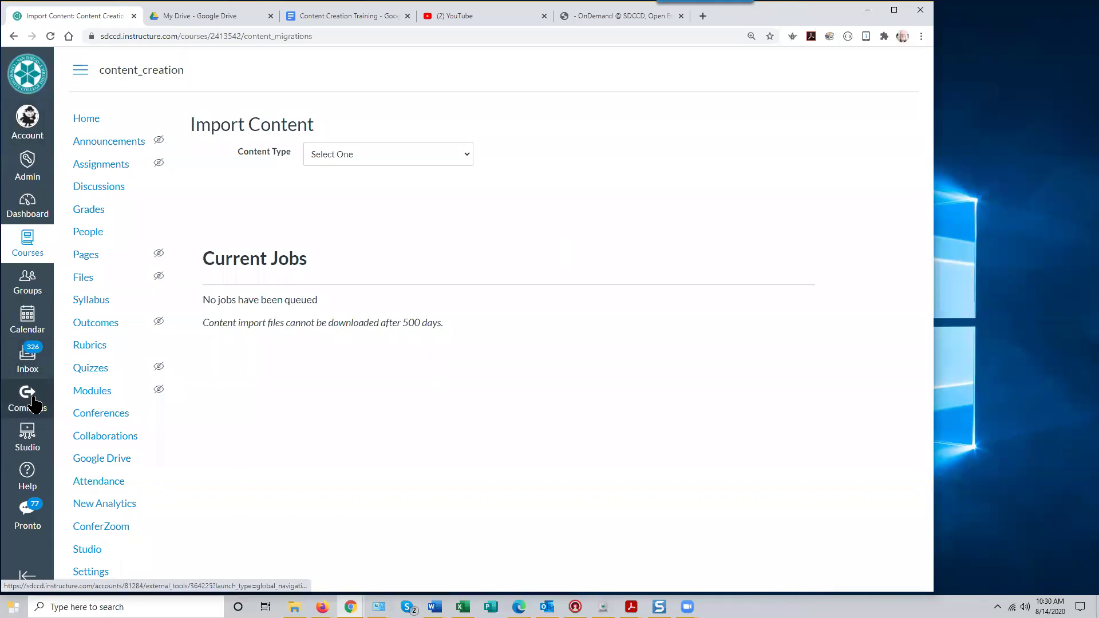
{"action": "left_click", "coordinate": [34, 402]}
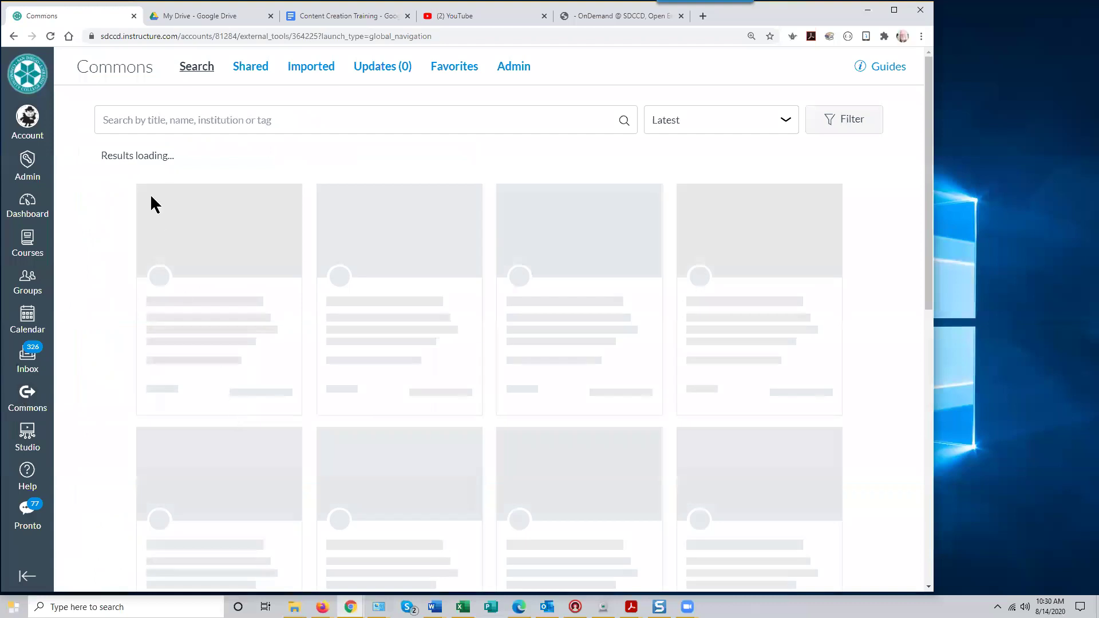
Activate the Commons search box to show suggested search terms
{"action": "left_click", "coordinate": [110, 118]}
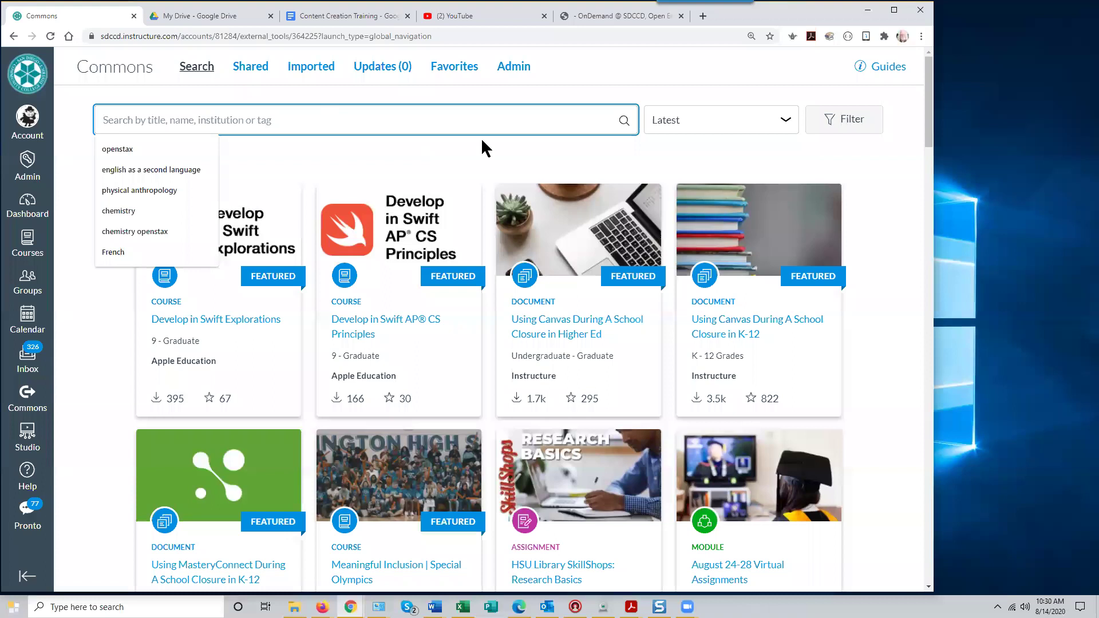
Search Commons for 'chemistry' and browse the 1,138 results before returning to the top
{"action": "type", "text": "chemist"}
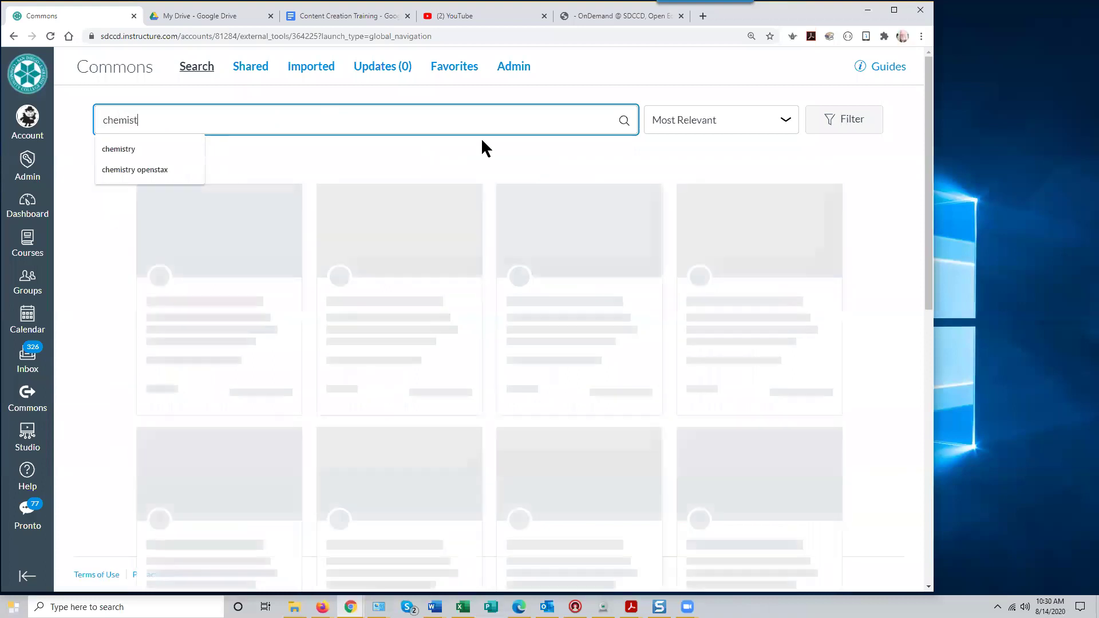
{"action": "type", "text": "ry"}
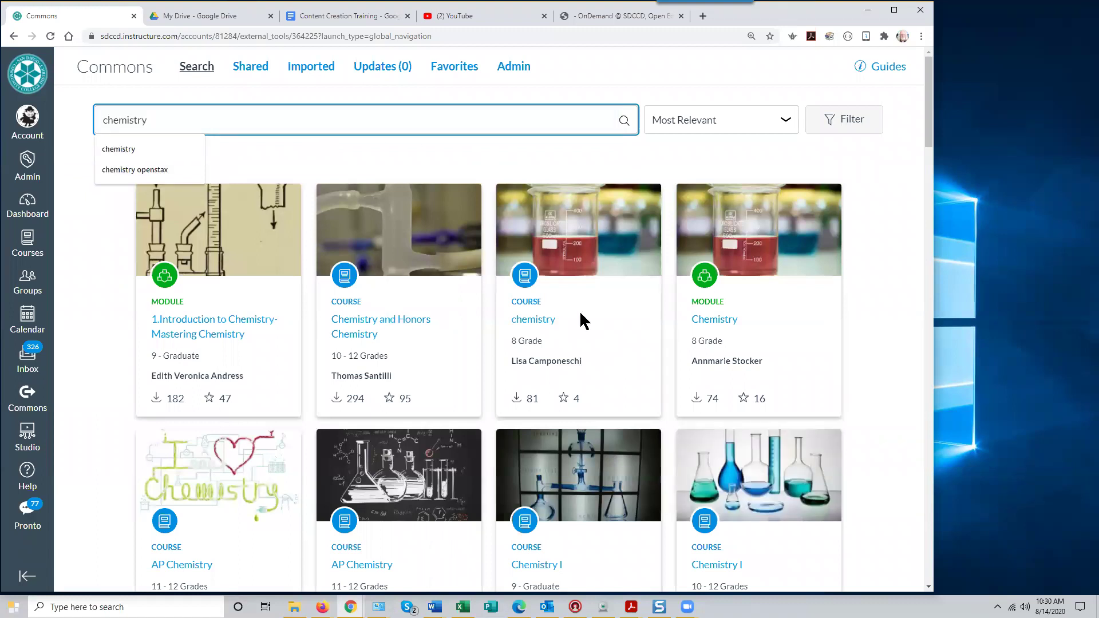
{"action": "scroll", "coordinate": [578, 316], "scroll_direction": "down", "scroll_amount": 8}
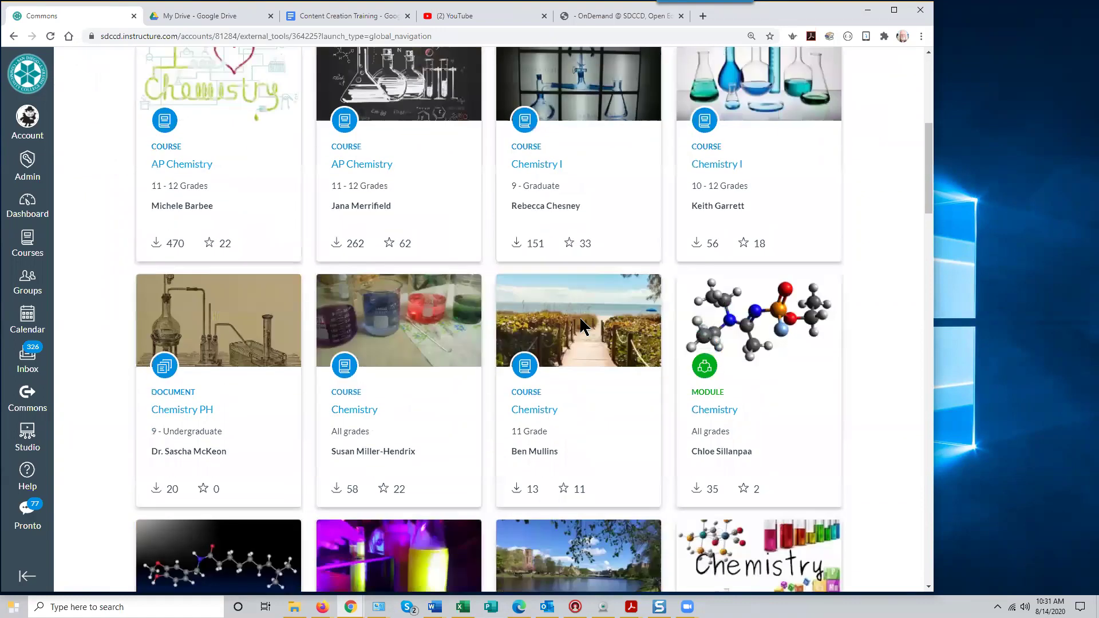
{"action": "scroll", "coordinate": [579, 316], "scroll_direction": "up", "scroll_amount": 7}
{"action": "scroll", "coordinate": [579, 326], "scroll_direction": "up", "scroll_amount": 1}
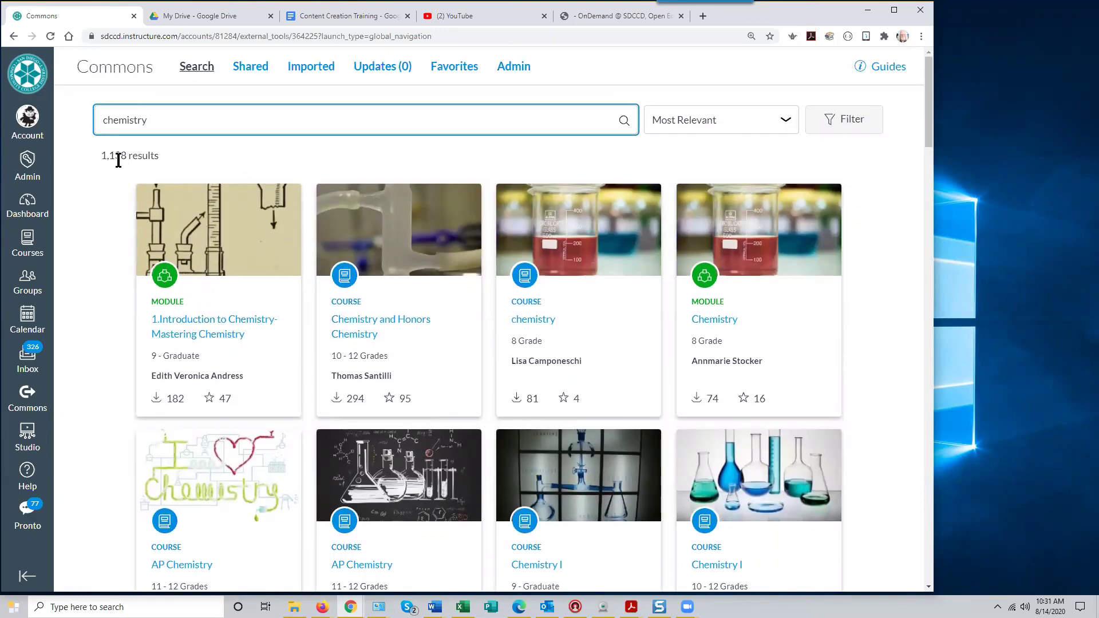
{"action": "scroll", "coordinate": [468, 300], "scroll_direction": "down", "scroll_amount": 1}
{"action": "scroll", "coordinate": [467, 301], "scroll_direction": "down", "scroll_amount": 8}
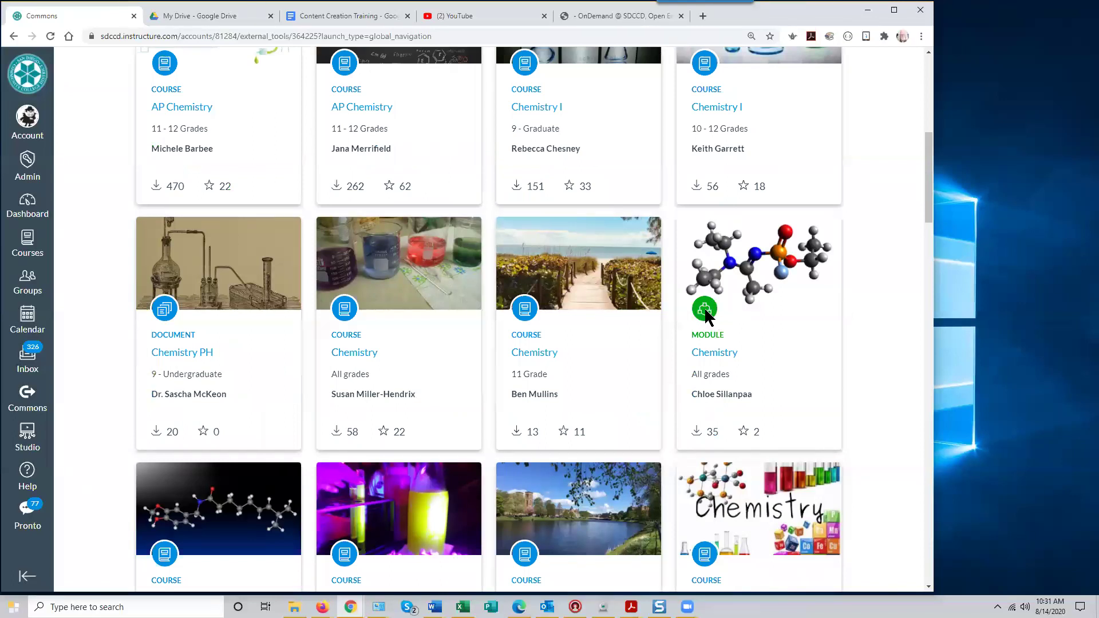
{"action": "scroll", "coordinate": [708, 313], "scroll_direction": "down", "scroll_amount": 6}
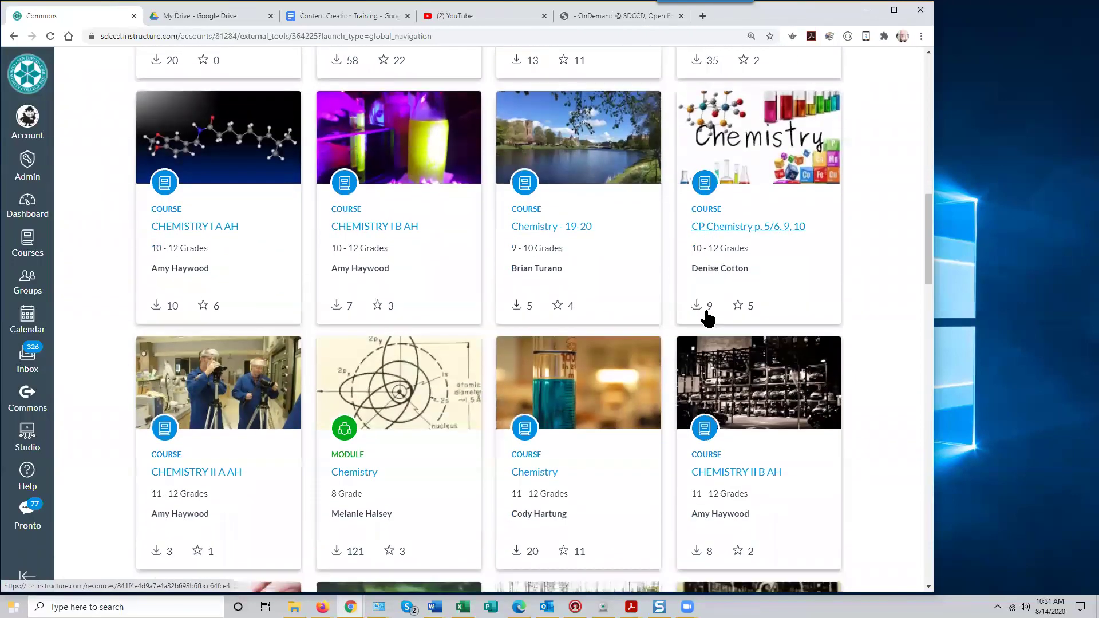
{"action": "scroll", "coordinate": [708, 318], "scroll_direction": "down", "scroll_amount": 6}
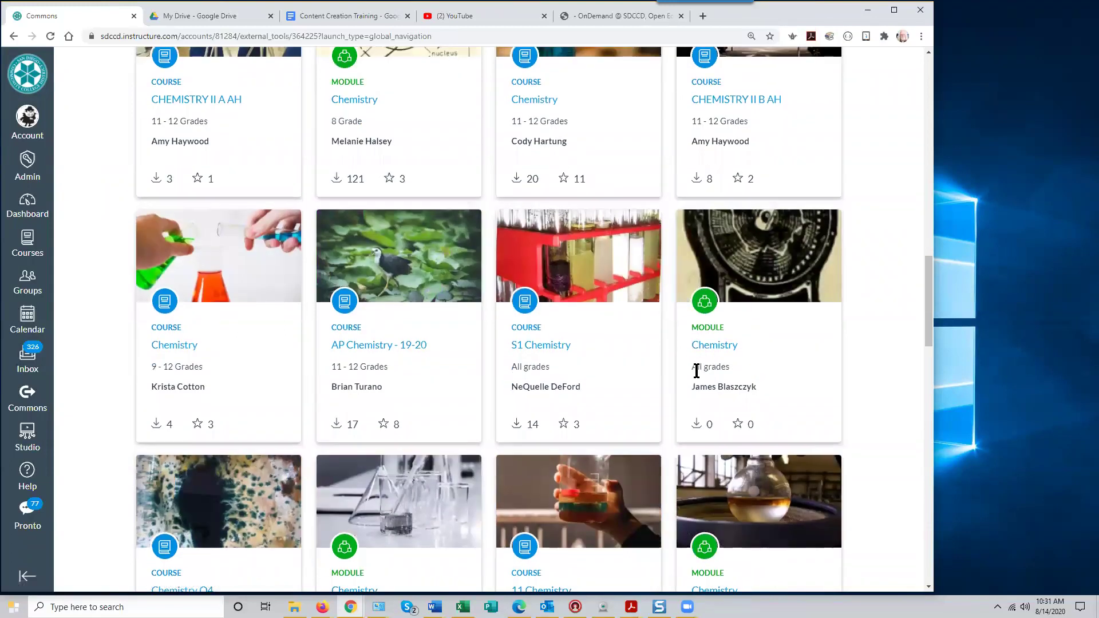
{"action": "scroll", "coordinate": [696, 369], "scroll_direction": "down", "scroll_amount": 7}
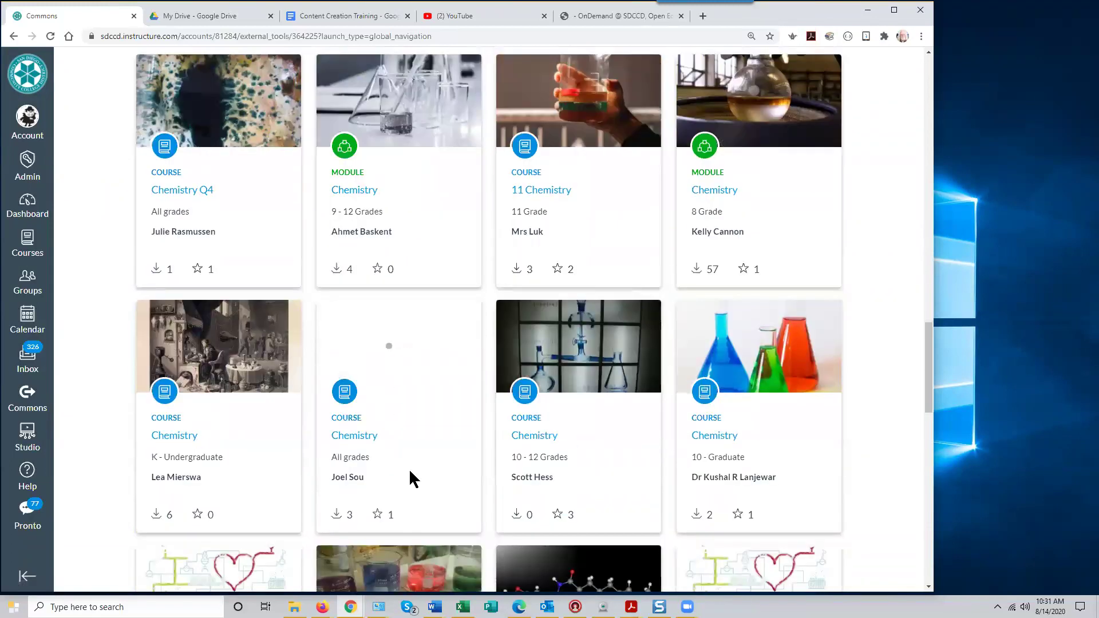
{"action": "scroll", "coordinate": [412, 452], "scroll_direction": "down", "scroll_amount": 4}
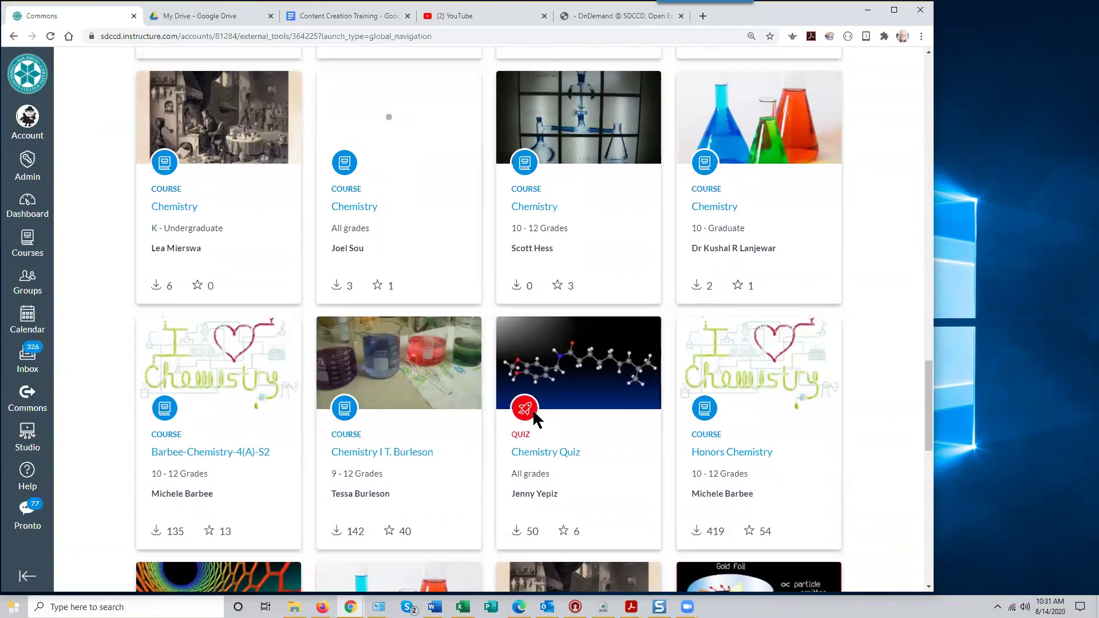
{"action": "scroll", "coordinate": [627, 433], "scroll_direction": "down", "scroll_amount": 7}
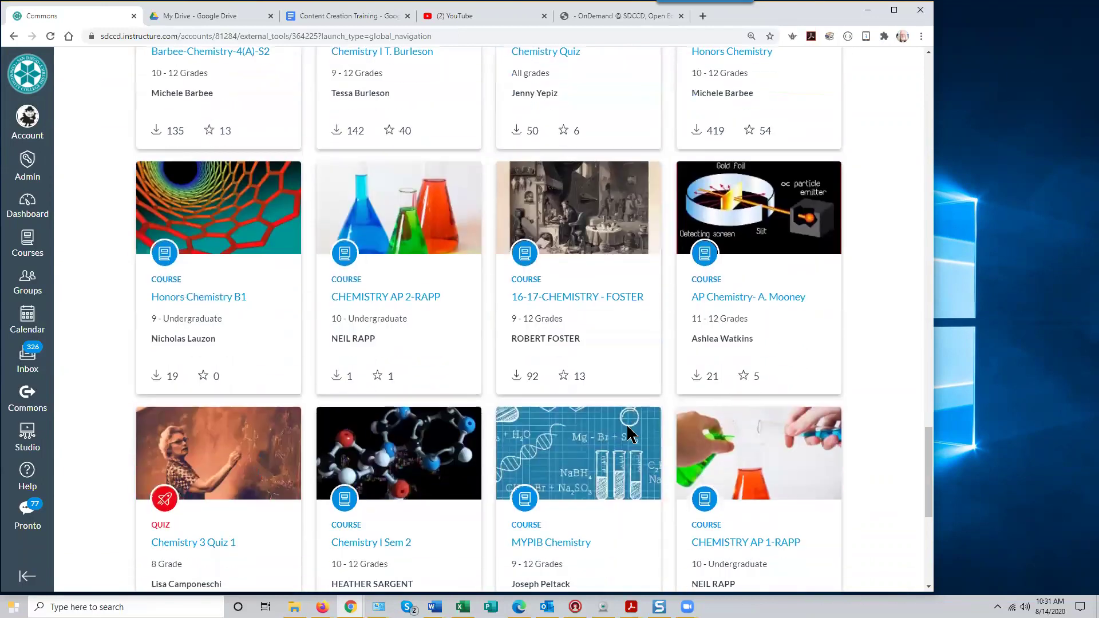
{"action": "scroll", "coordinate": [628, 433], "scroll_direction": "down", "scroll_amount": 1}
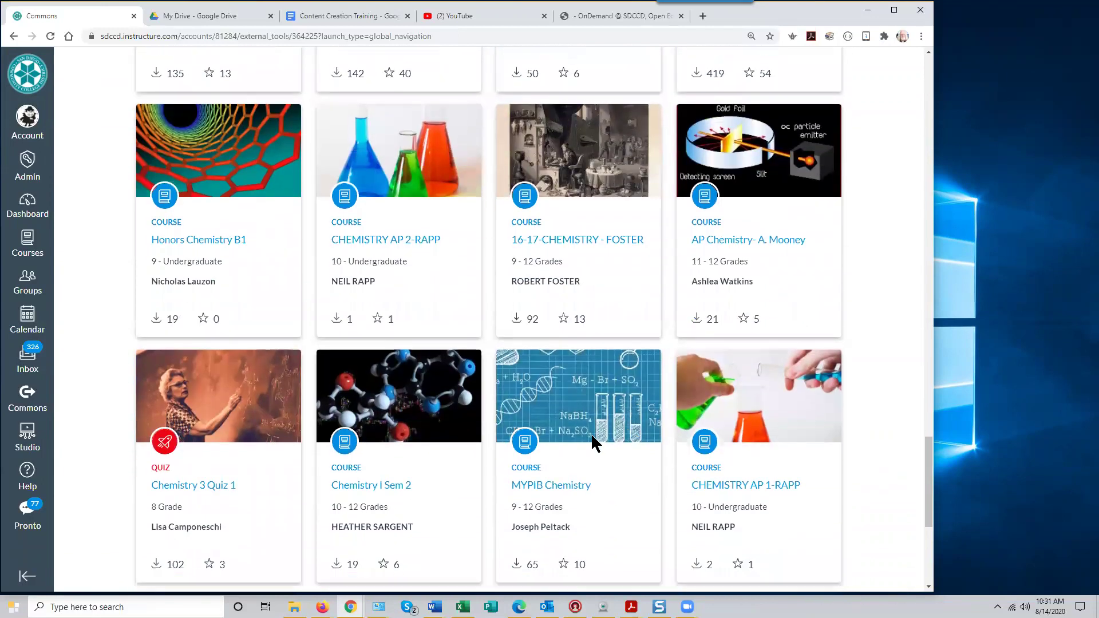
{"action": "scroll", "coordinate": [591, 433], "scroll_direction": "down", "scroll_amount": 3}
{"action": "scroll", "coordinate": [593, 444], "scroll_direction": "down", "scroll_amount": 3}
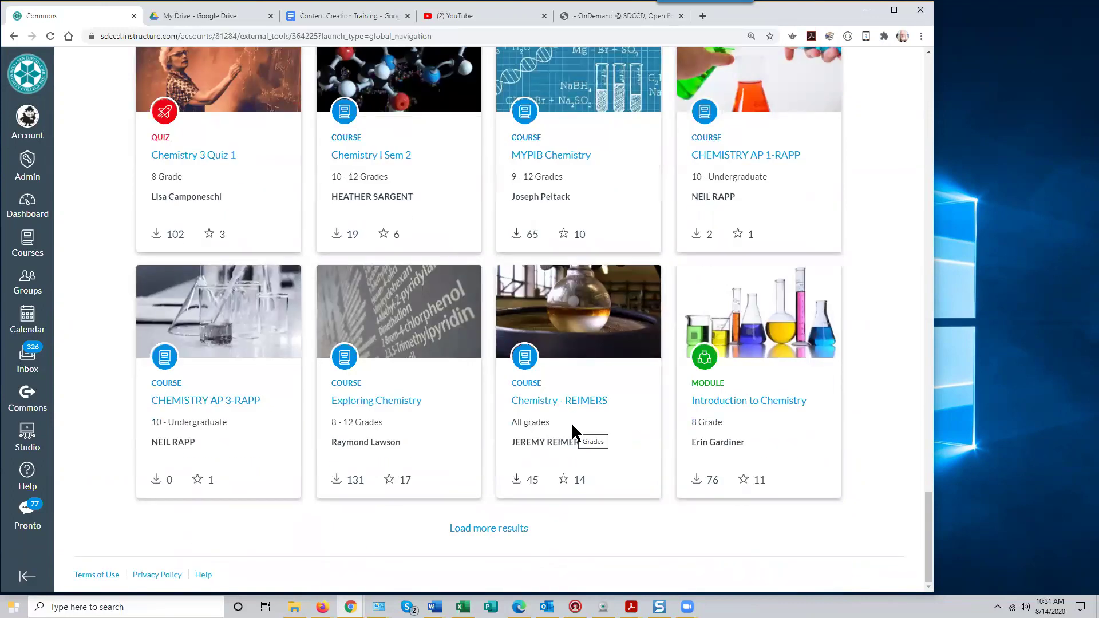
{"action": "scroll", "coordinate": [572, 426], "scroll_direction": "up", "scroll_amount": 6}
{"action": "scroll", "coordinate": [572, 432], "scroll_direction": "up", "scroll_amount": 12}
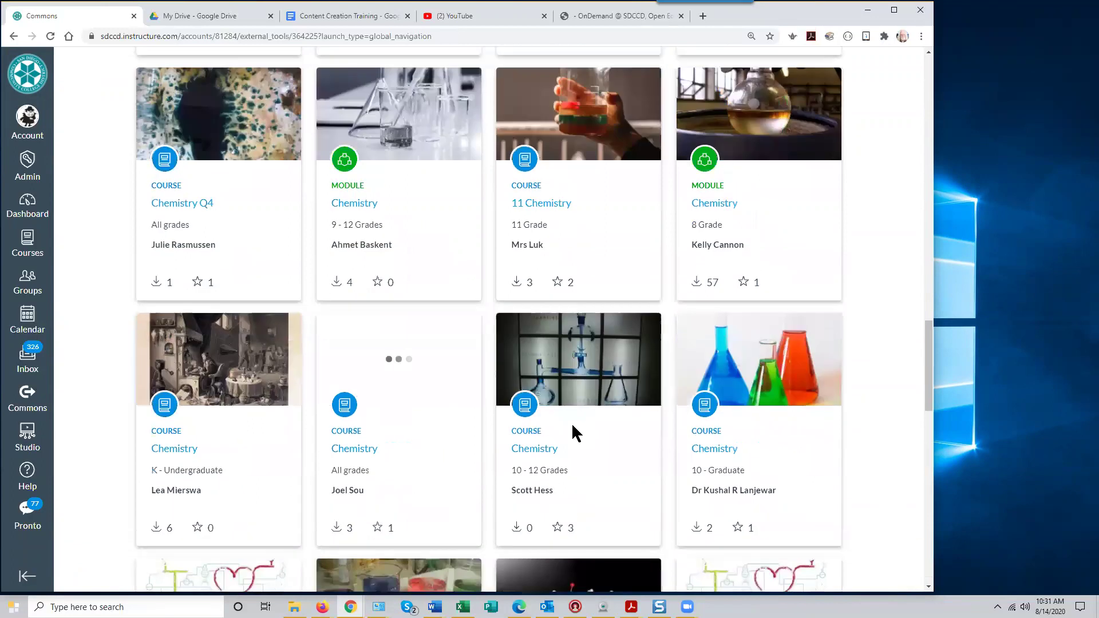
{"action": "scroll", "coordinate": [572, 432], "scroll_direction": "up", "scroll_amount": 4}
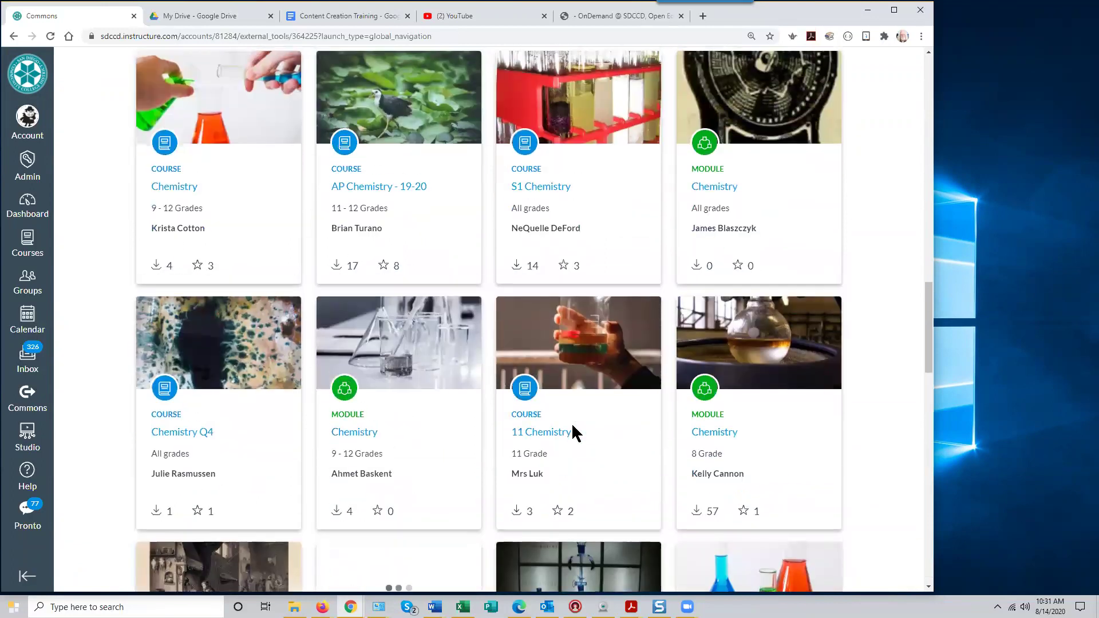
{"action": "scroll", "coordinate": [571, 422], "scroll_direction": "up", "scroll_amount": 4}
{"action": "scroll", "coordinate": [572, 423], "scroll_direction": "up", "scroll_amount": 8}
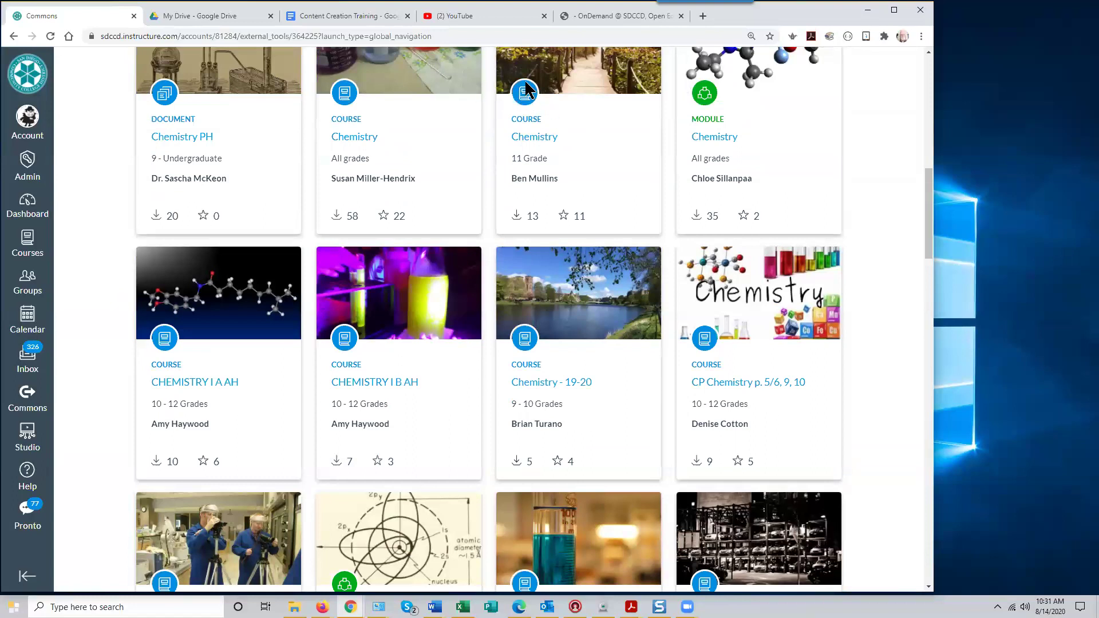
{"action": "scroll", "coordinate": [496, 227], "scroll_direction": "up", "scroll_amount": 3}
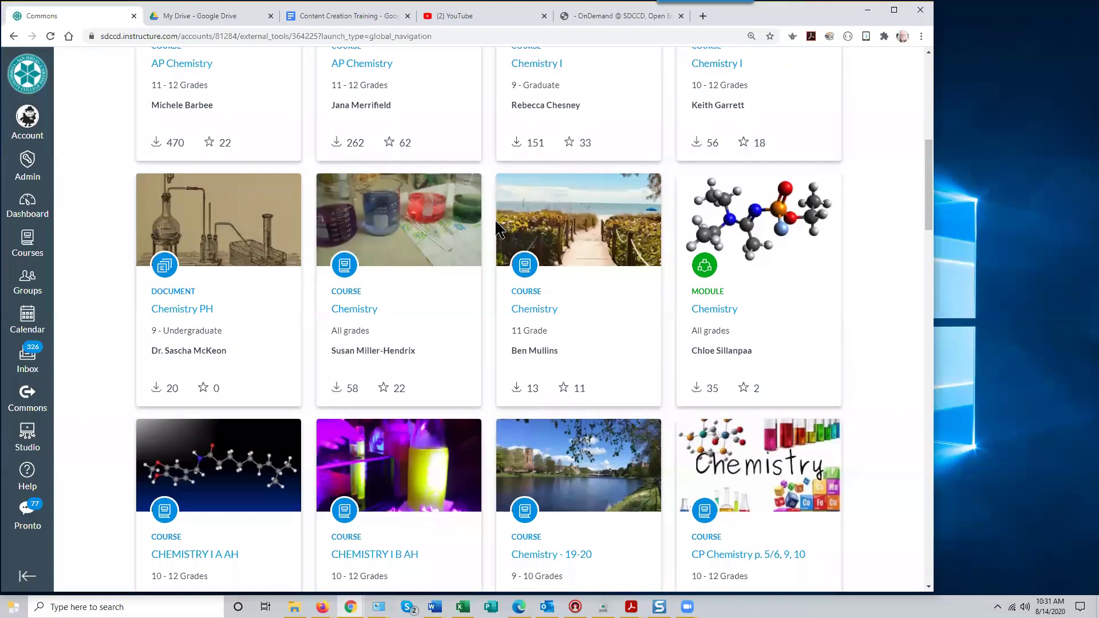
{"action": "scroll", "coordinate": [497, 228], "scroll_direction": "up", "scroll_amount": 6}
{"action": "scroll", "coordinate": [495, 222], "scroll_direction": "up", "scroll_amount": 3}
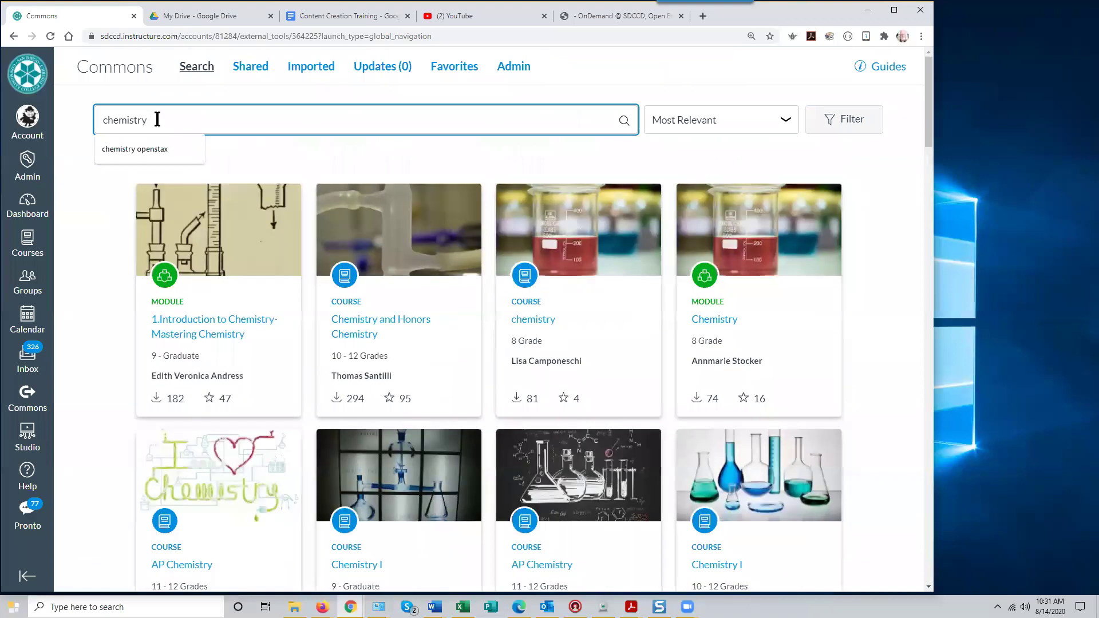
Refine the search with 'openstax' and open the CCC CVC-OEI: OpenStax Chemistry 2e resource
{"action": "type", "text": "openstax"}
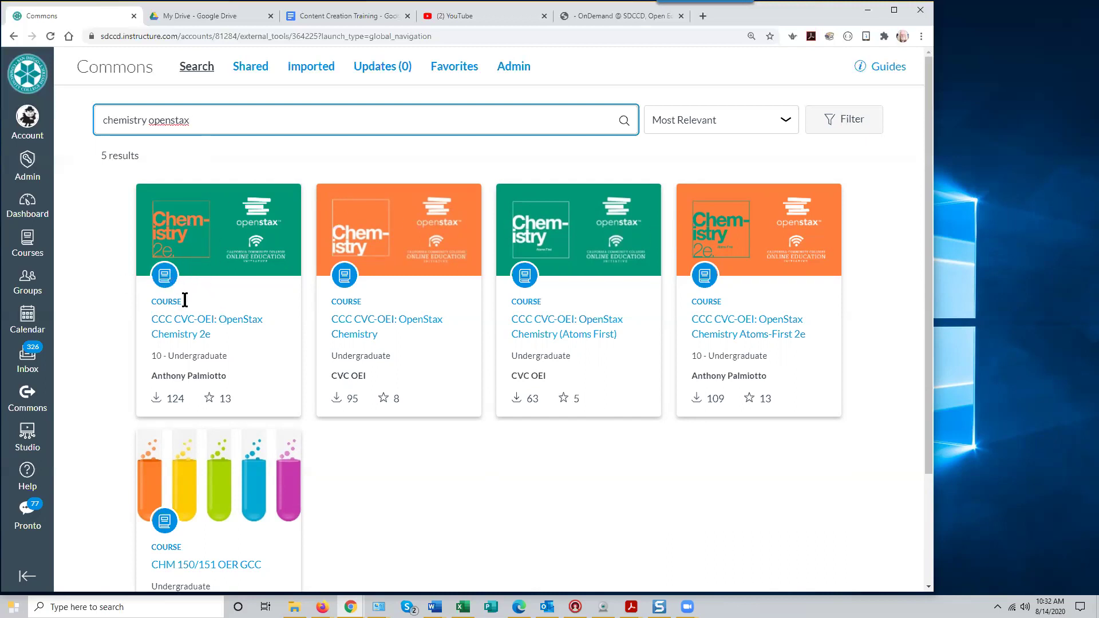
{"action": "left_click", "coordinate": [192, 318]}
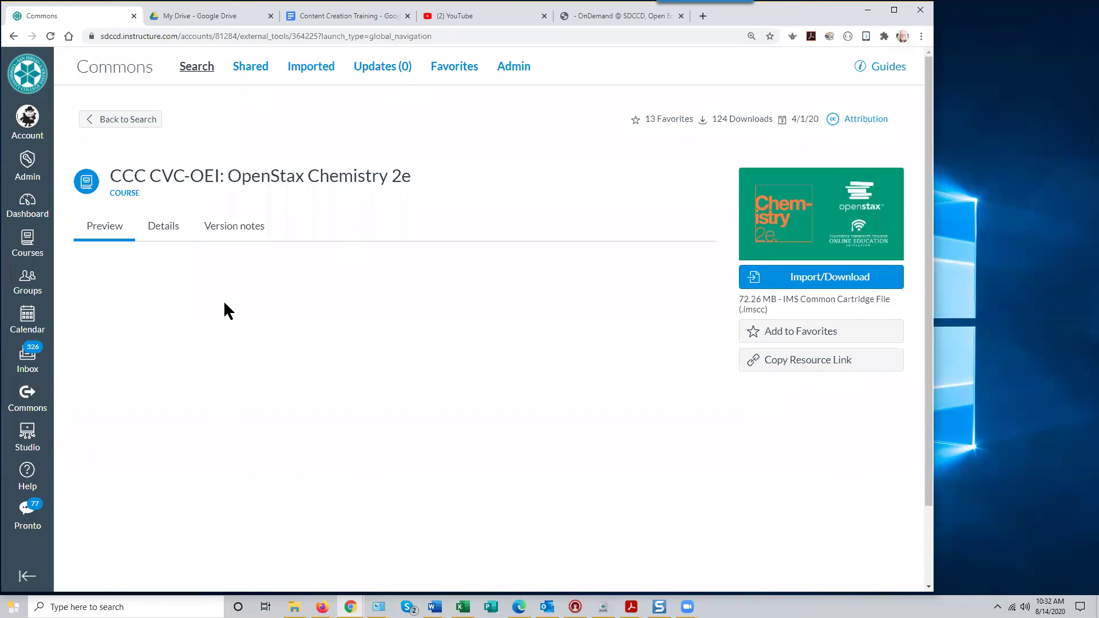
Scroll down the OpenStax Chemistry 2e Preview past Chapter 2 readings 2.1–2.7 and Chapter 3, then back up
{"action": "scroll", "coordinate": [368, 358], "scroll_direction": "down", "scroll_amount": 2}
{"action": "scroll", "coordinate": [369, 365], "scroll_direction": "down", "scroll_amount": 9}
{"action": "scroll", "coordinate": [368, 357], "scroll_direction": "down", "scroll_amount": 8}
{"action": "scroll", "coordinate": [369, 357], "scroll_direction": "down", "scroll_amount": 8}
{"action": "scroll", "coordinate": [369, 359], "scroll_direction": "down", "scroll_amount": 10}
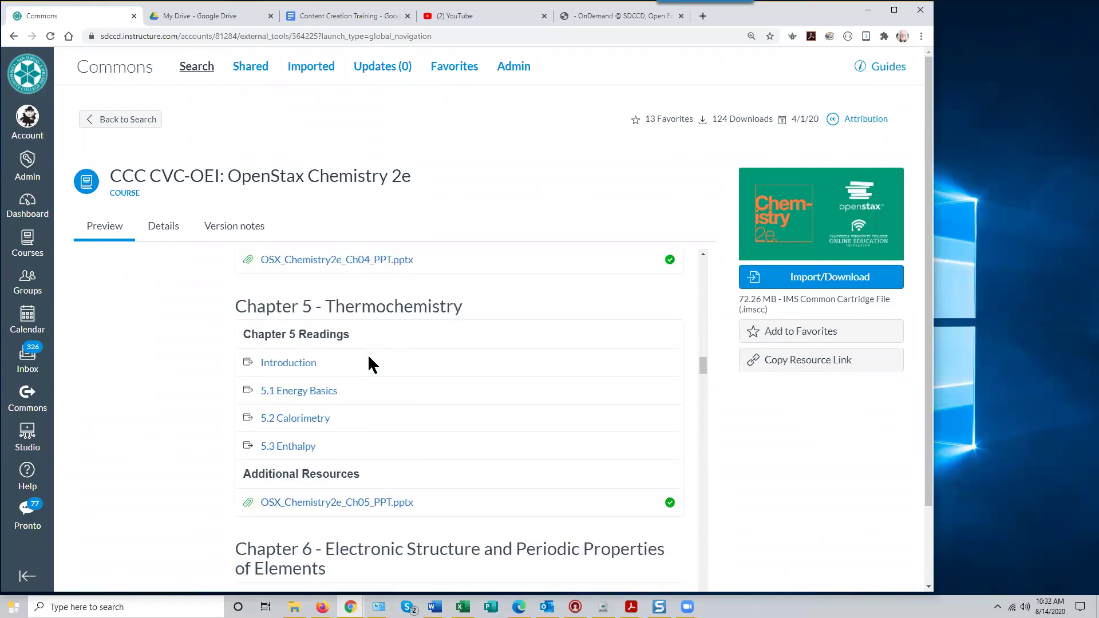
{"action": "scroll", "coordinate": [367, 353], "scroll_direction": "down", "scroll_amount": 2}
{"action": "scroll", "coordinate": [368, 353], "scroll_direction": "up", "scroll_amount": 17}
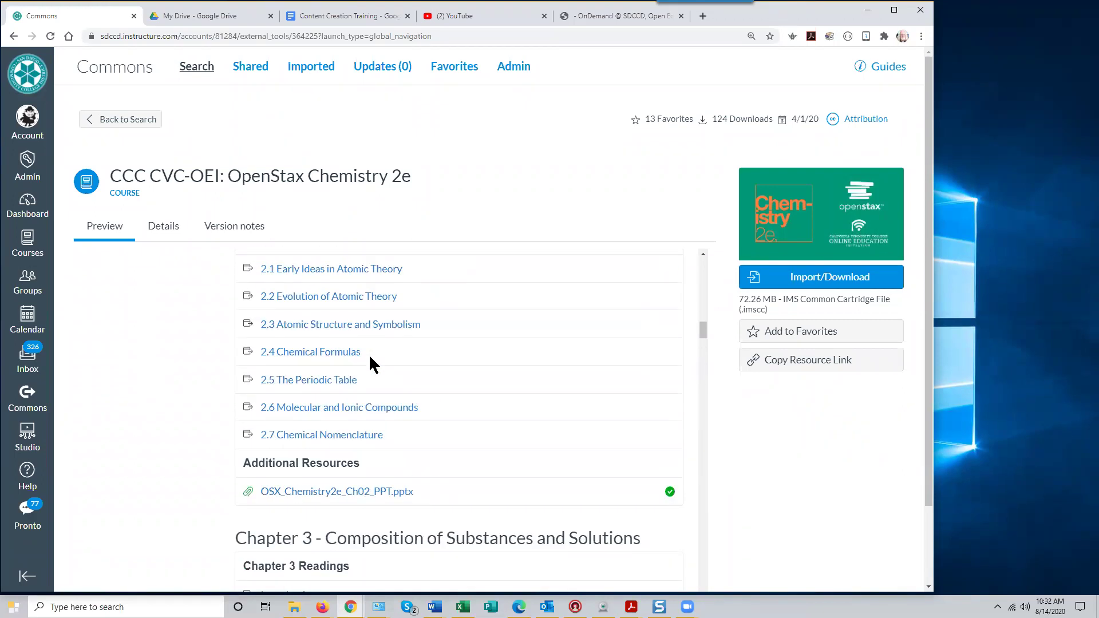
{"action": "scroll", "coordinate": [368, 354], "scroll_direction": "up", "scroll_amount": 12}
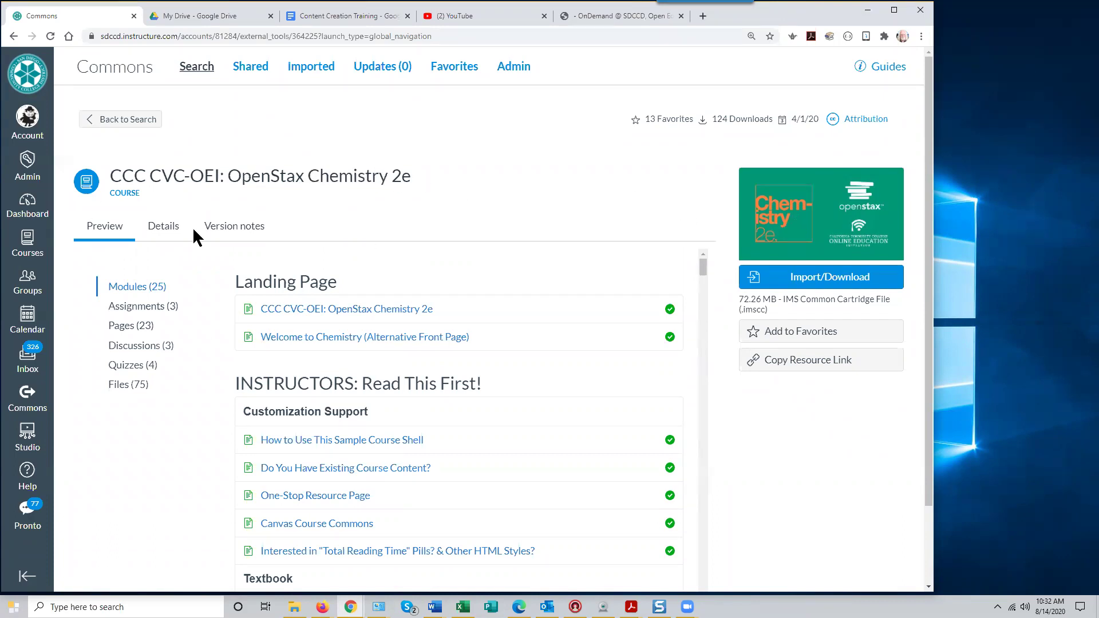
In the Import/Download panel, select the Copy Test course as the import destination
{"action": "left_click", "coordinate": [826, 279]}
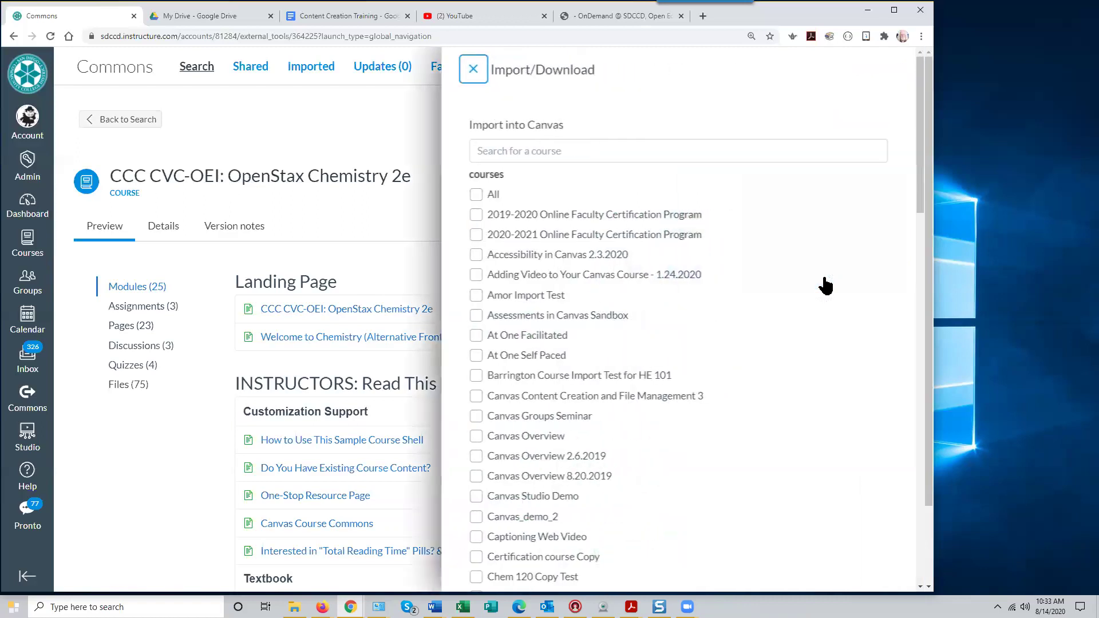
{"action": "left_click_drag", "start_coordinate": [917, 195], "coordinate": [911, 361]}
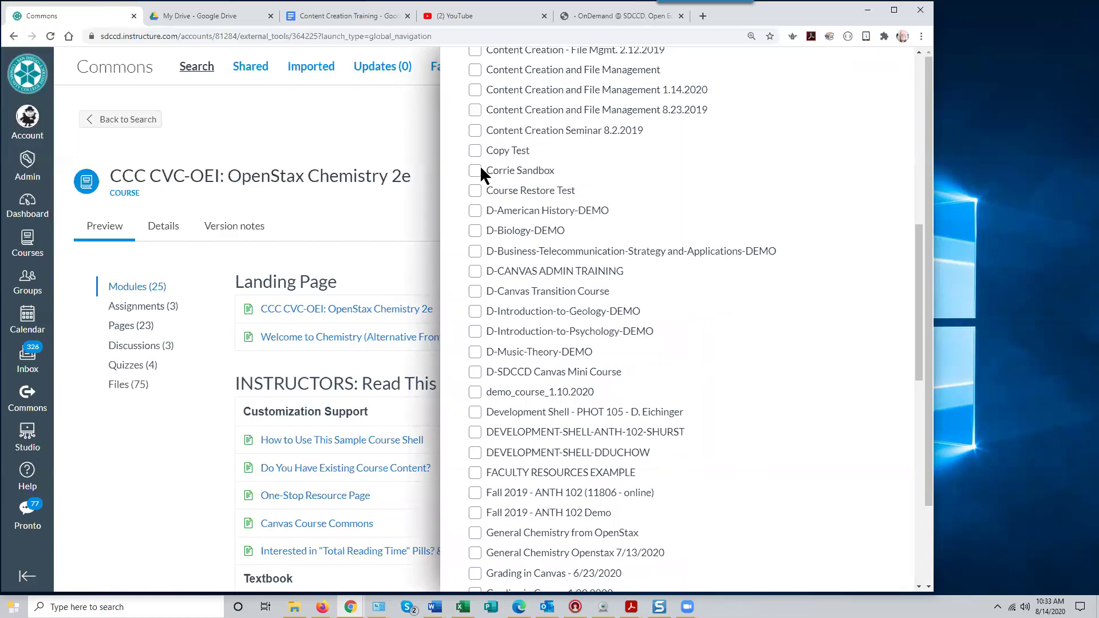
{"action": "left_click", "coordinate": [474, 151]}
{"action": "left_click_drag", "start_coordinate": [919, 261], "coordinate": [912, 485]}
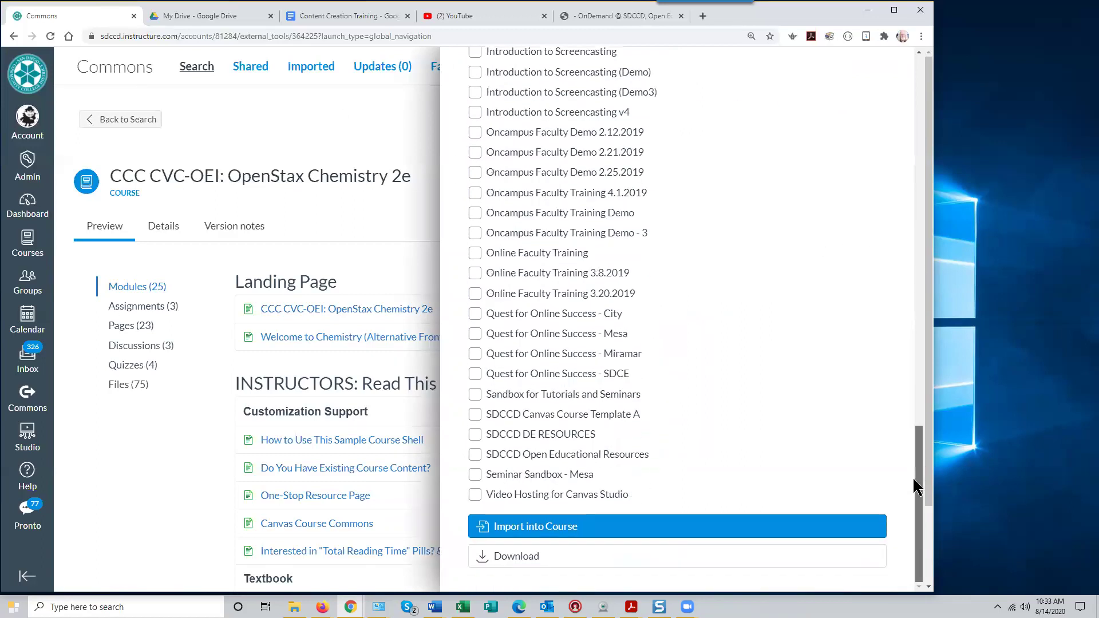
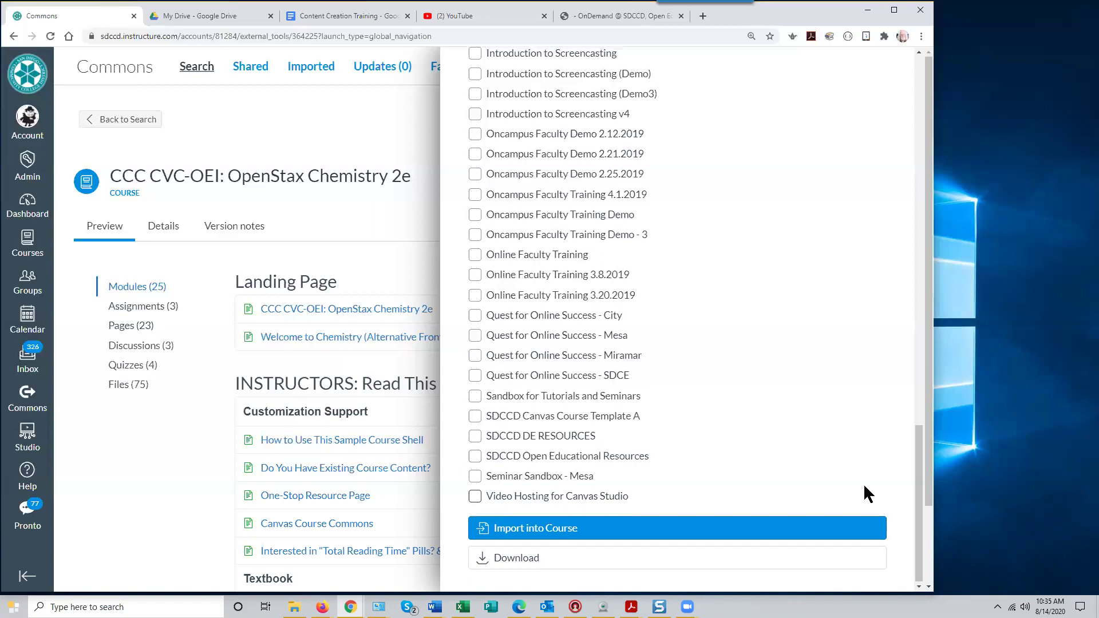
Close the Import/Download panel to return to the OpenStax Chemistry 2e course page
{"action": "scroll", "coordinate": [864, 492], "scroll_direction": "up", "scroll_amount": 4}
{"action": "scroll", "coordinate": [861, 483], "scroll_direction": "up", "scroll_amount": 15}
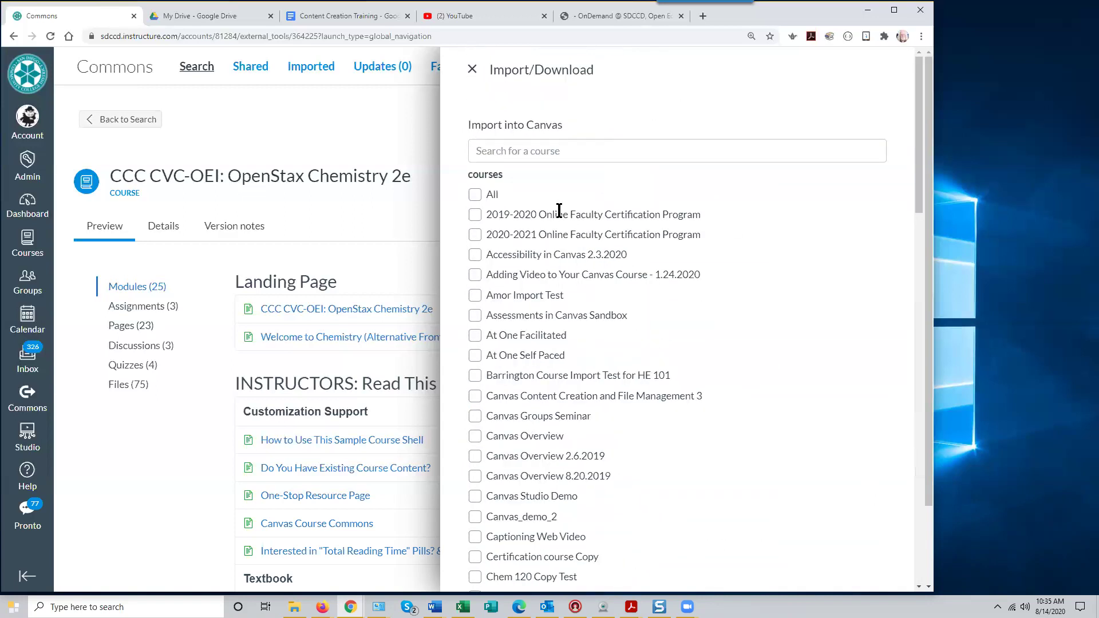
{"action": "left_click", "coordinate": [471, 70]}
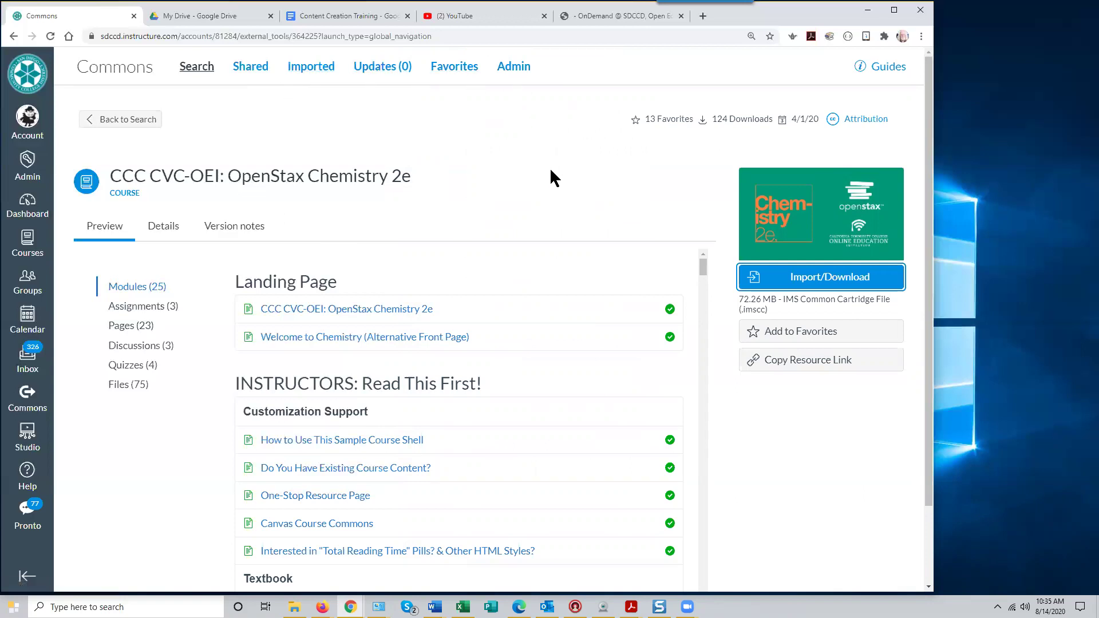
Return to the chemistry openstax search results, go to the Dashboard, and show the Back history
{"action": "left_click", "coordinate": [122, 119]}
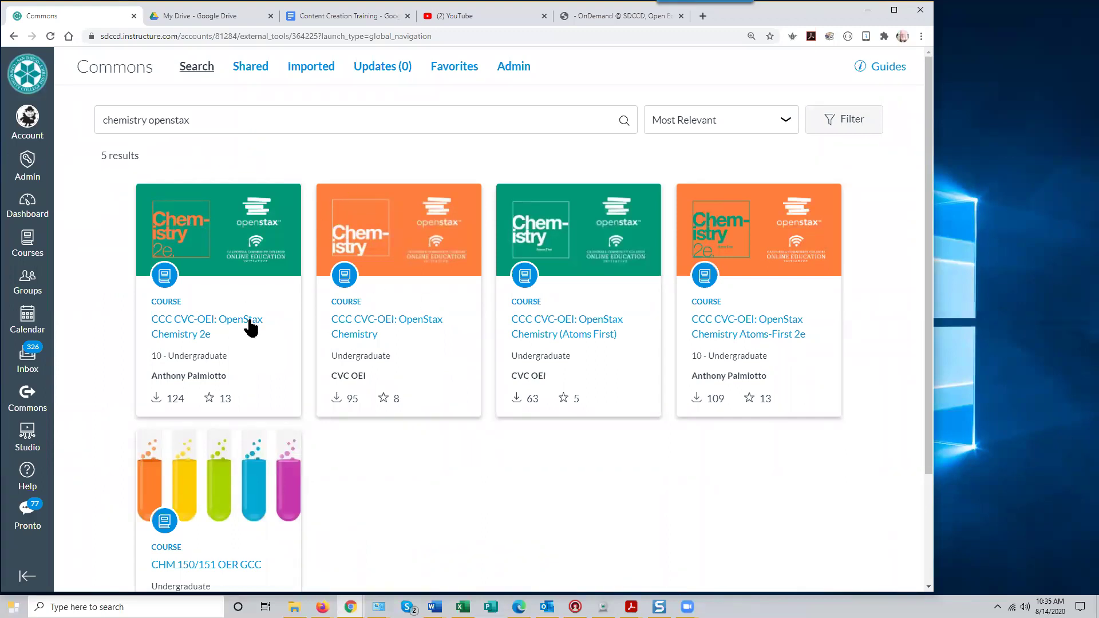
{"action": "scroll", "coordinate": [400, 510], "scroll_direction": "down", "scroll_amount": 3}
{"action": "scroll", "coordinate": [402, 509], "scroll_direction": "up", "scroll_amount": 3}
{"action": "left_click", "coordinate": [30, 208]}
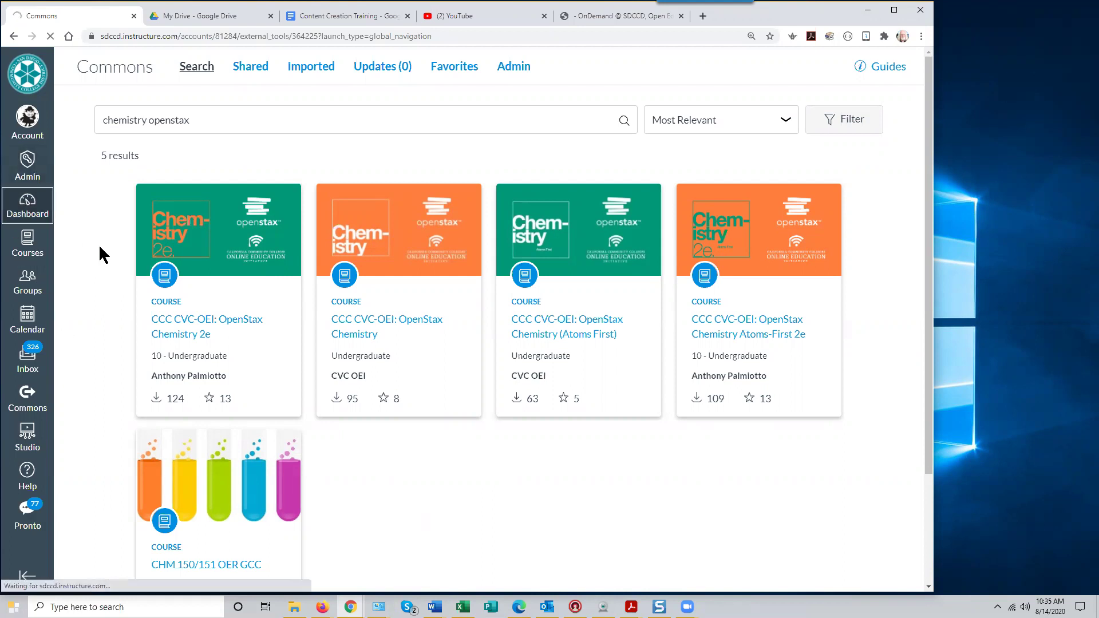
{"action": "right_click", "coordinate": [13, 36]}
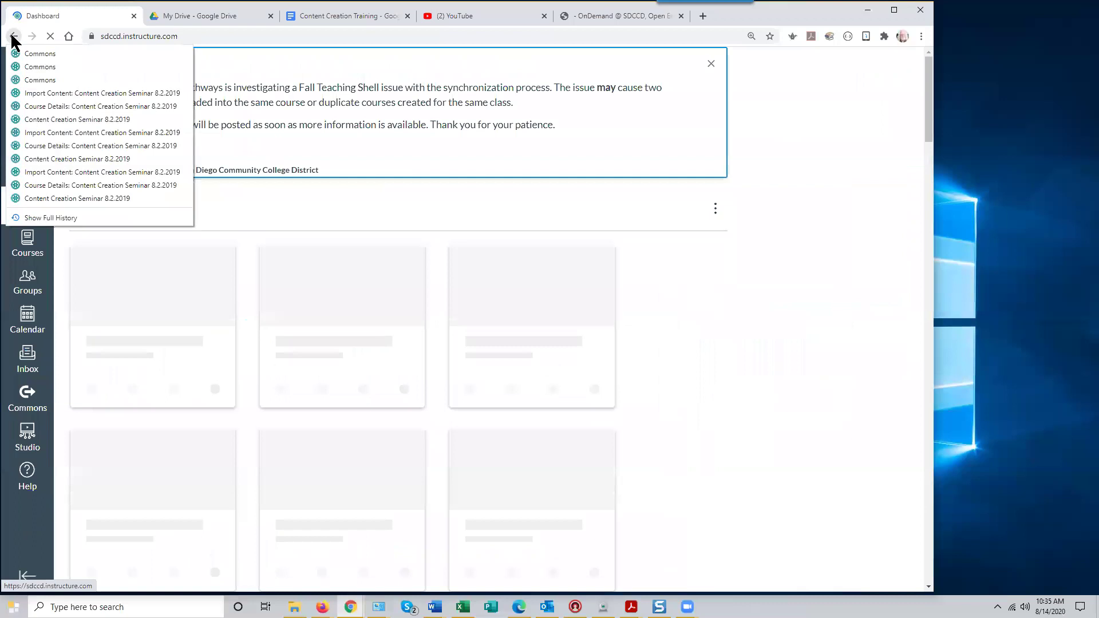
Choose 'Import Content: Content Creation Seminar 8.2.2019' from the history to revisit that course
{"action": "left_click", "coordinate": [74, 93]}
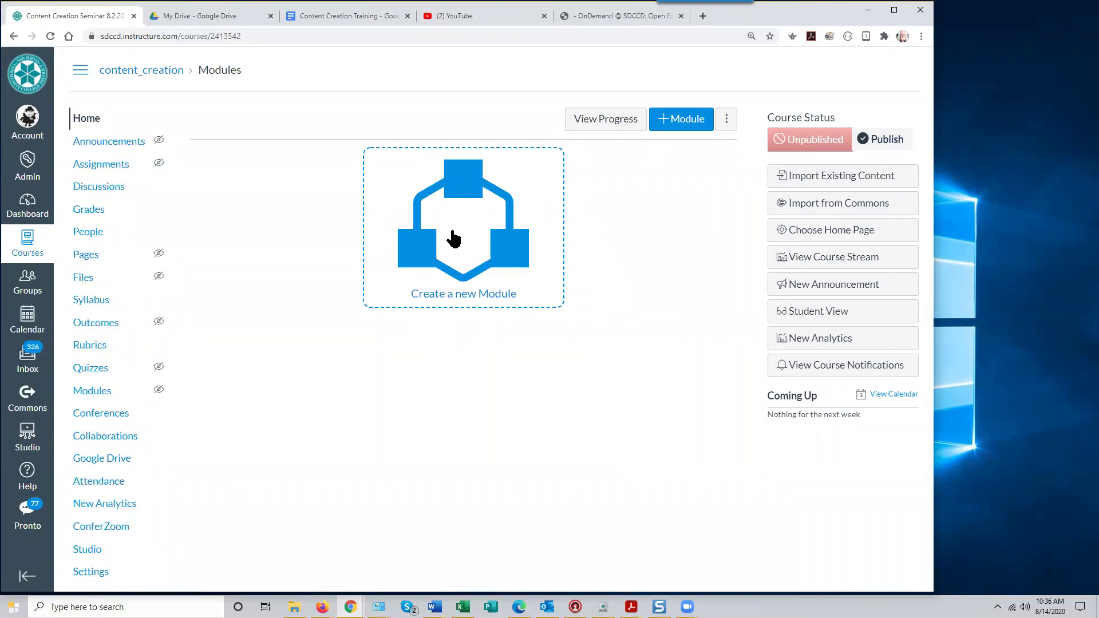
Create a new module named 'Getting Started' in the Content Creation Seminar course
{"action": "left_click", "coordinate": [457, 237]}
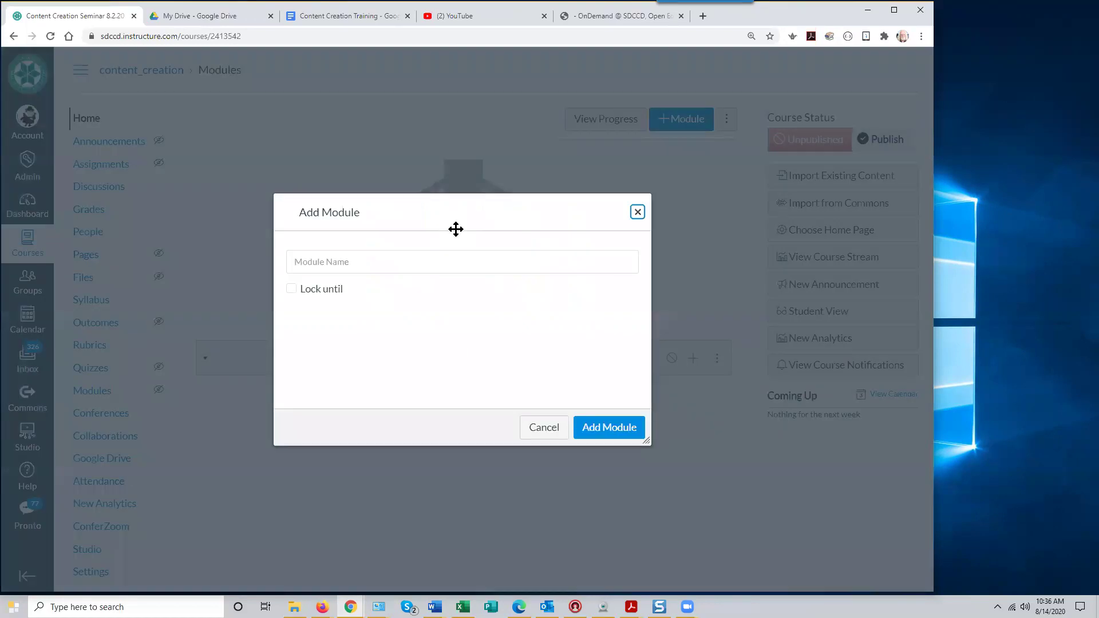
{"action": "left_click", "coordinate": [338, 261]}
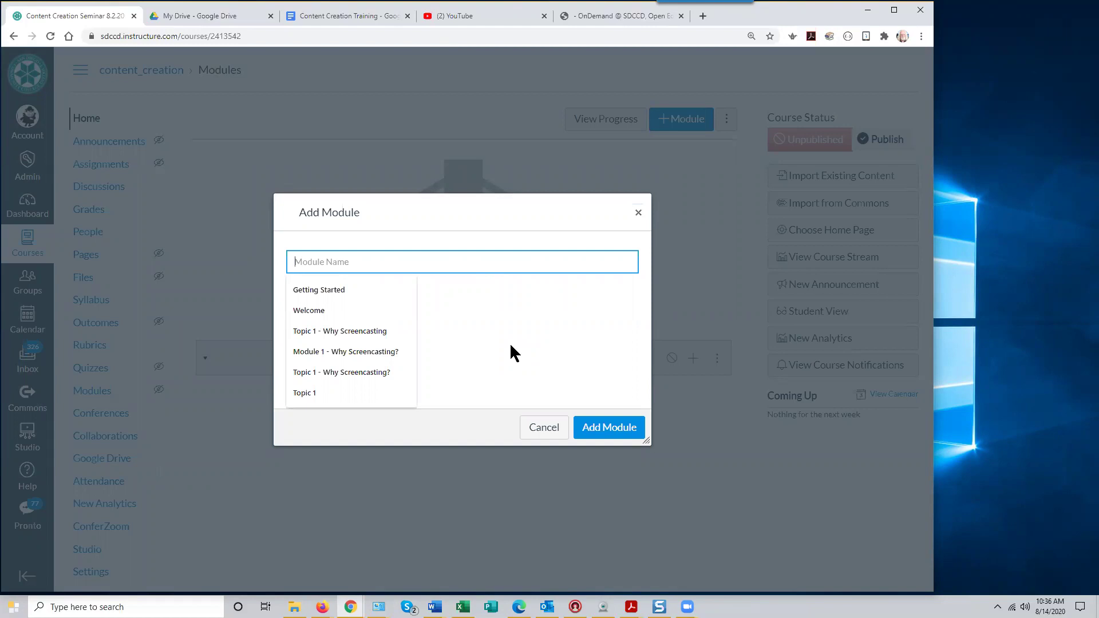
{"action": "type", "text": "Getting S"}
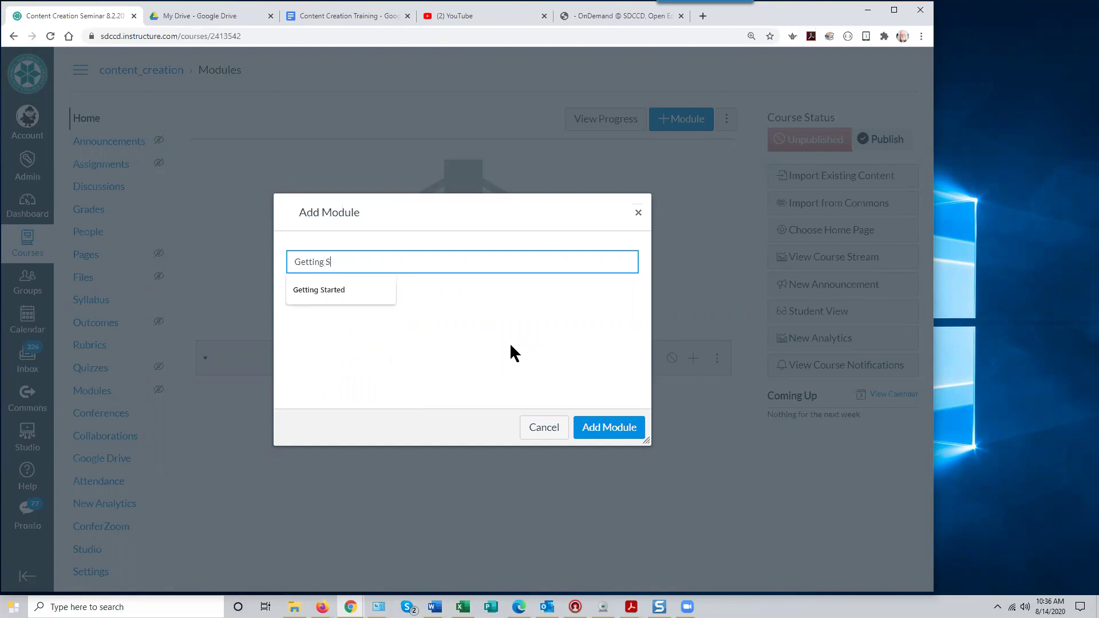
{"action": "type", "text": "tarted"}
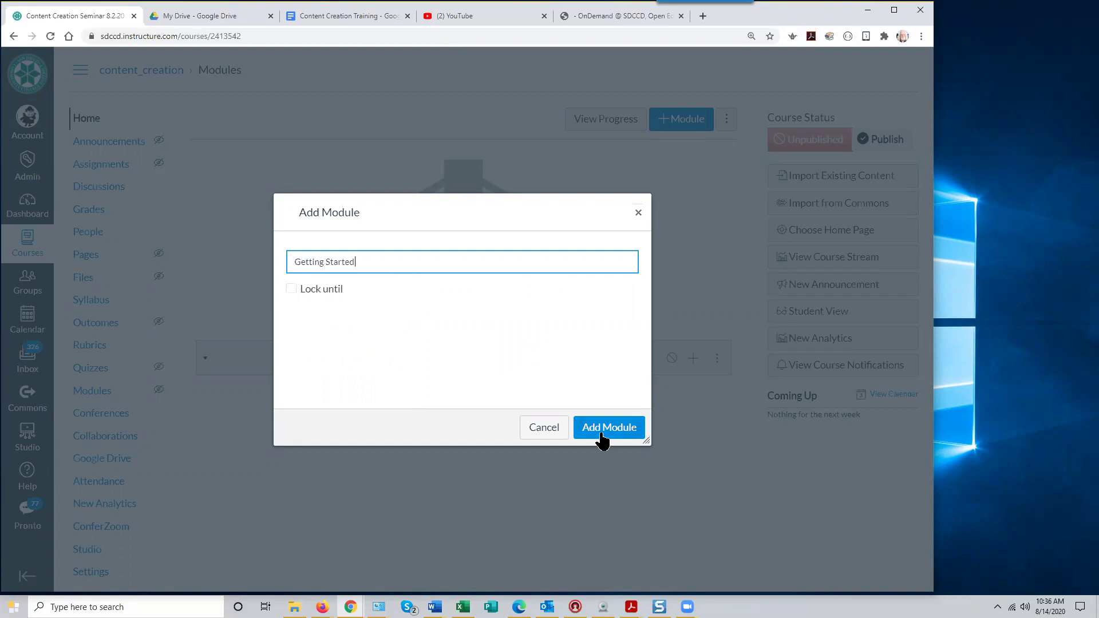
{"action": "left_click", "coordinate": [608, 436]}
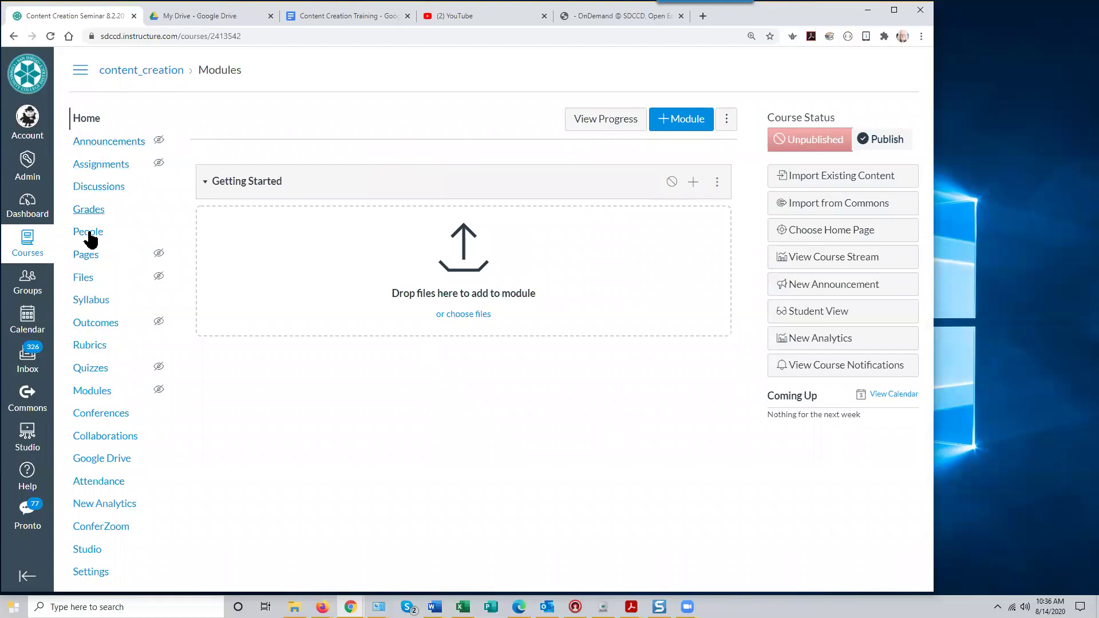
Go to the Content Creation Seminar course's Modules page
{"action": "left_click", "coordinate": [100, 394]}
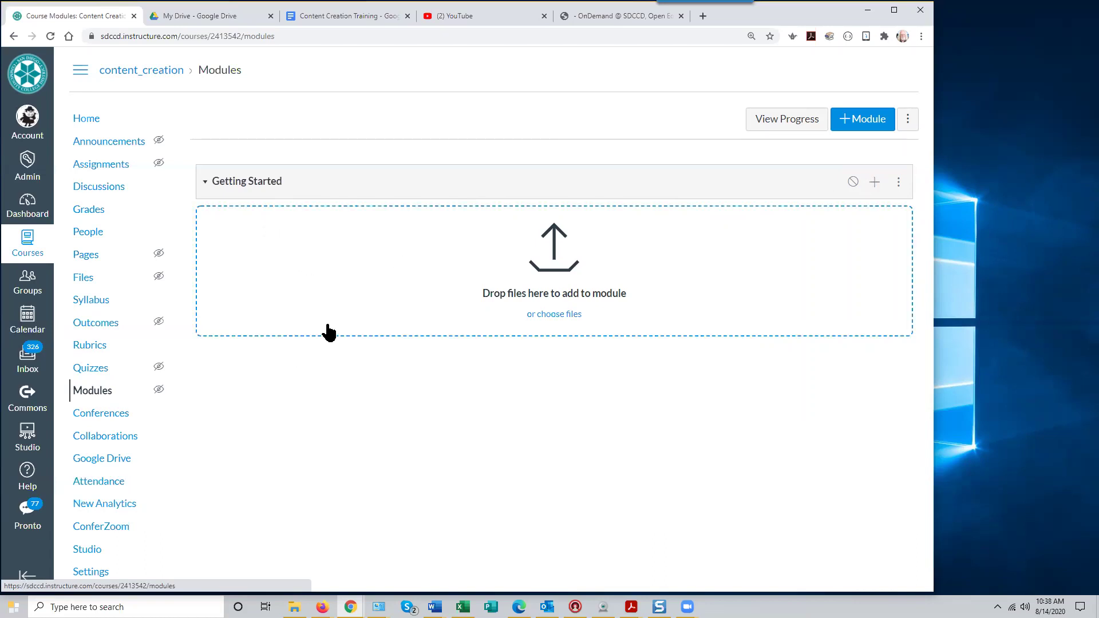
Start adding an item to the Getting Started module
{"action": "left_click", "coordinate": [875, 183]}
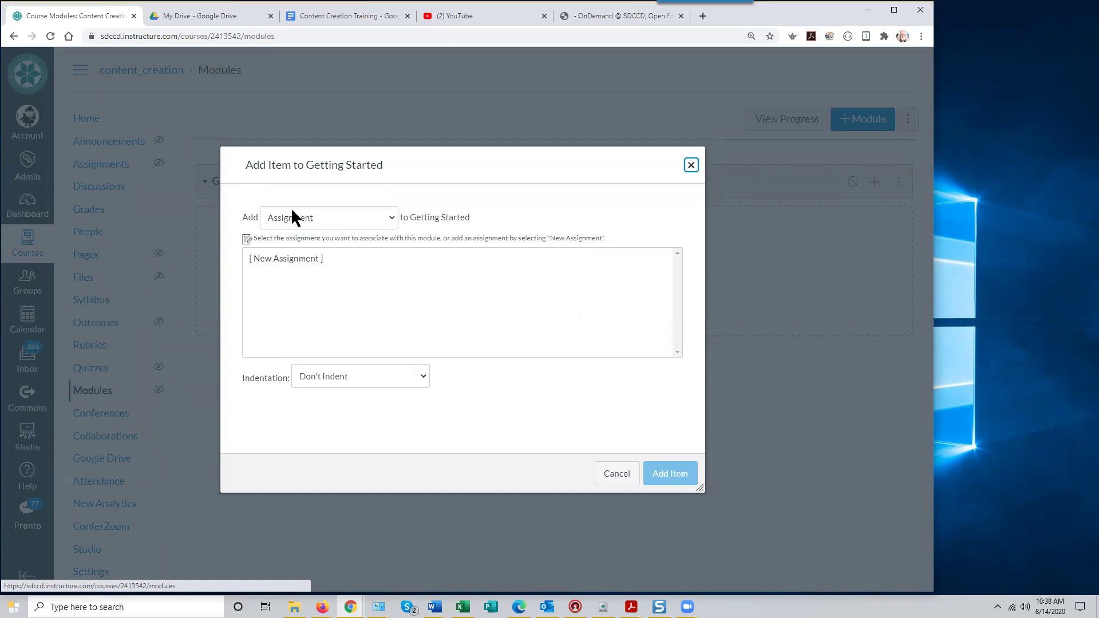
Change the Add Item type from Assignment to File
{"action": "left_click", "coordinate": [393, 222]}
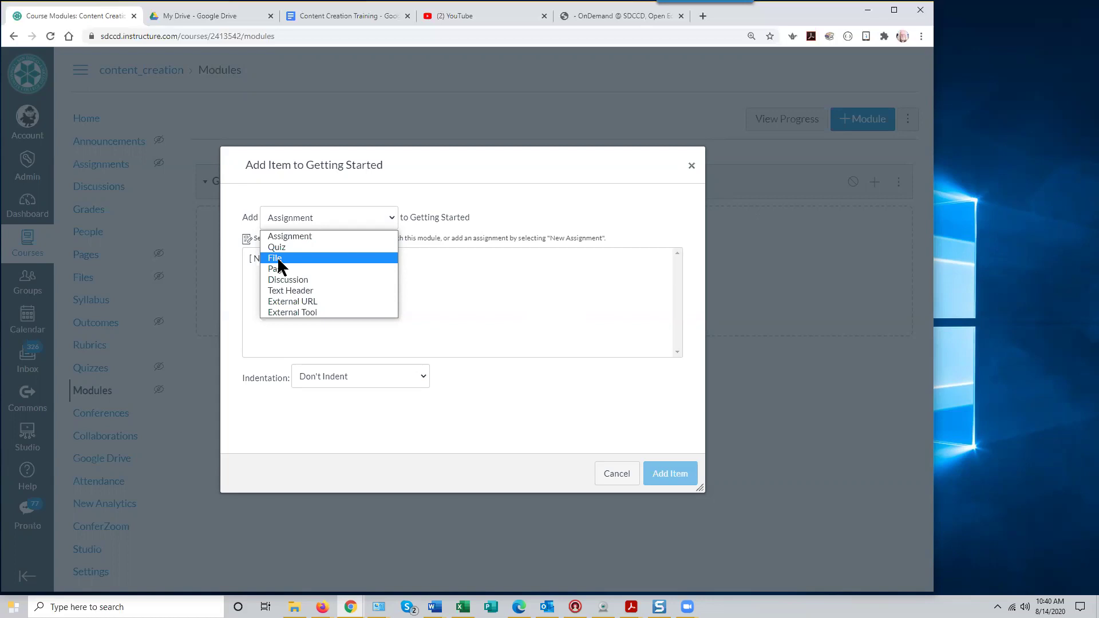
{"action": "left_click", "coordinate": [278, 259]}
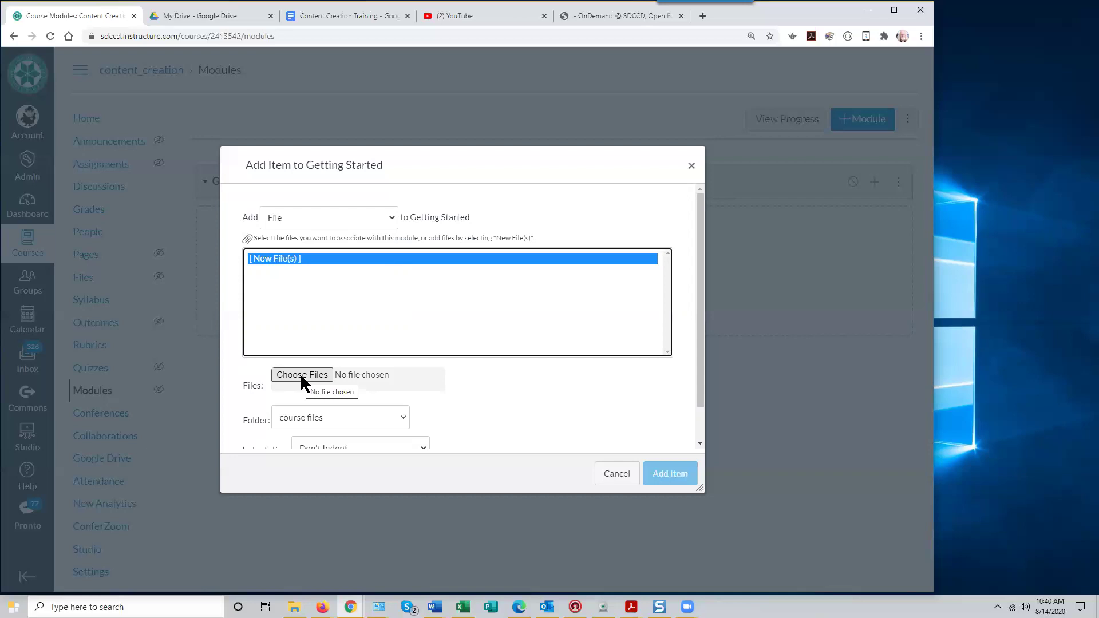
Browse to the Content Creation Tutorial Files folder and select Introduction to Camtasia Syllabus.docx
{"action": "left_click", "coordinate": [302, 375]}
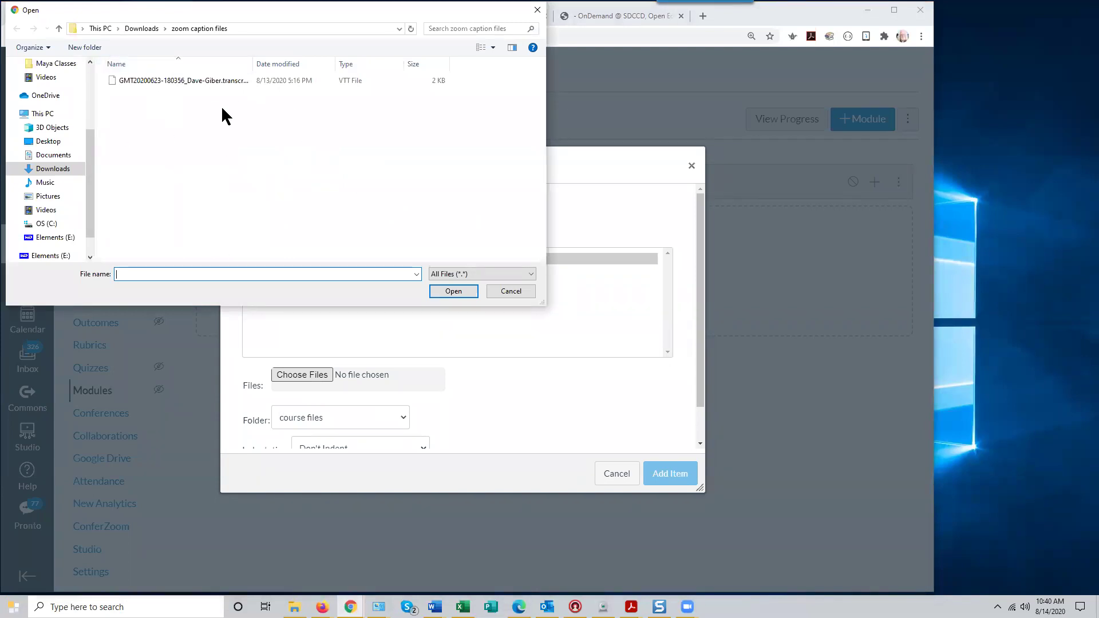
{"action": "left_click_drag", "start_coordinate": [88, 162], "coordinate": [91, 99]}
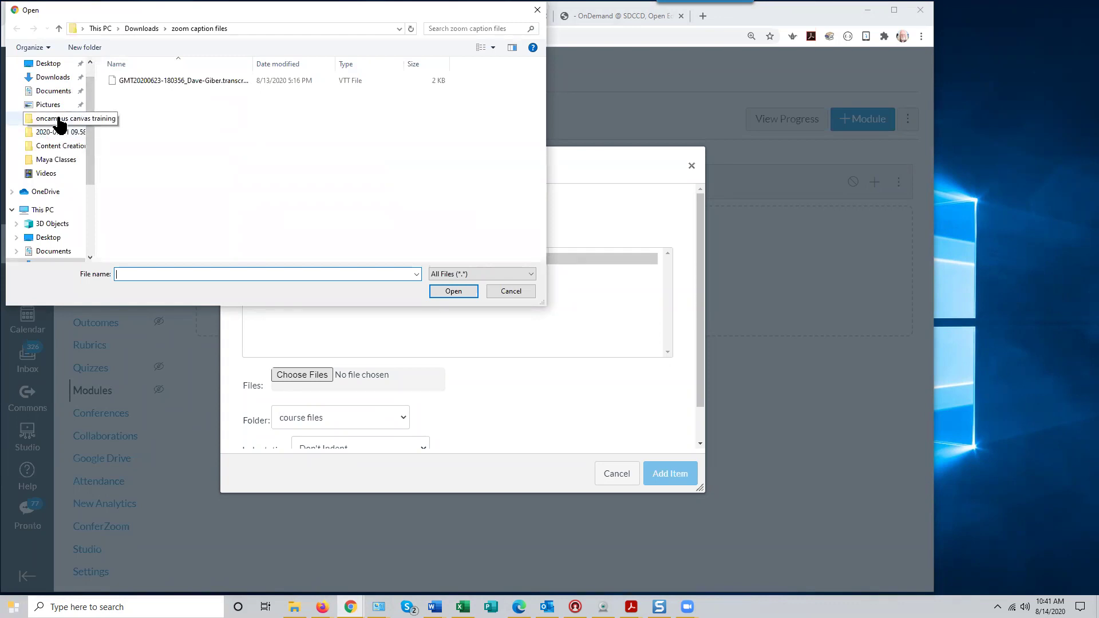
{"action": "left_click", "coordinate": [60, 121]}
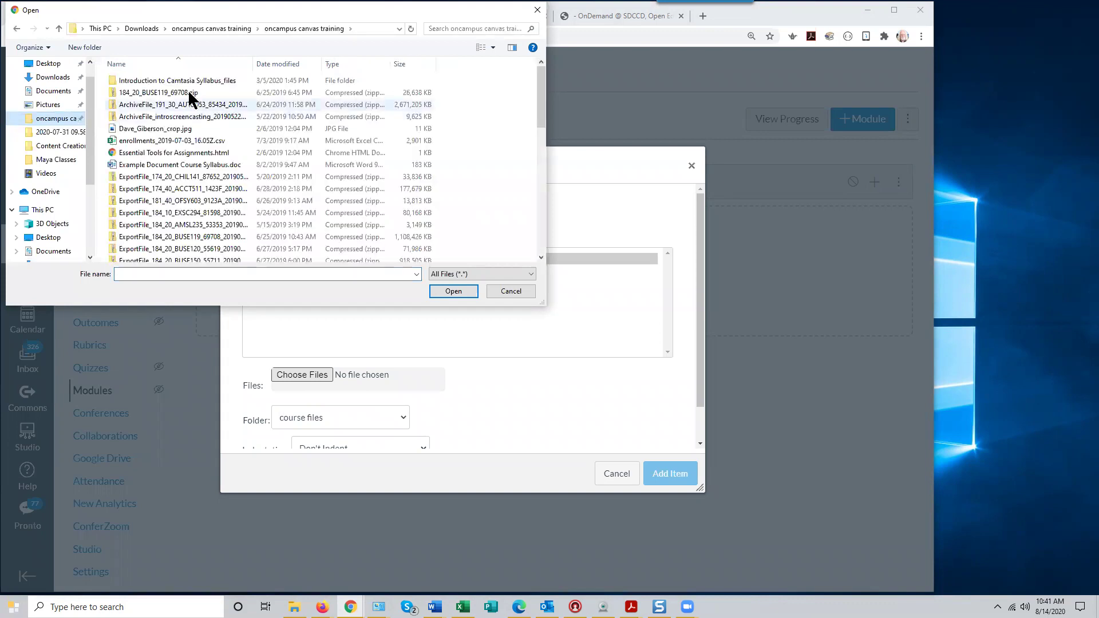
{"action": "left_click", "coordinate": [207, 29]}
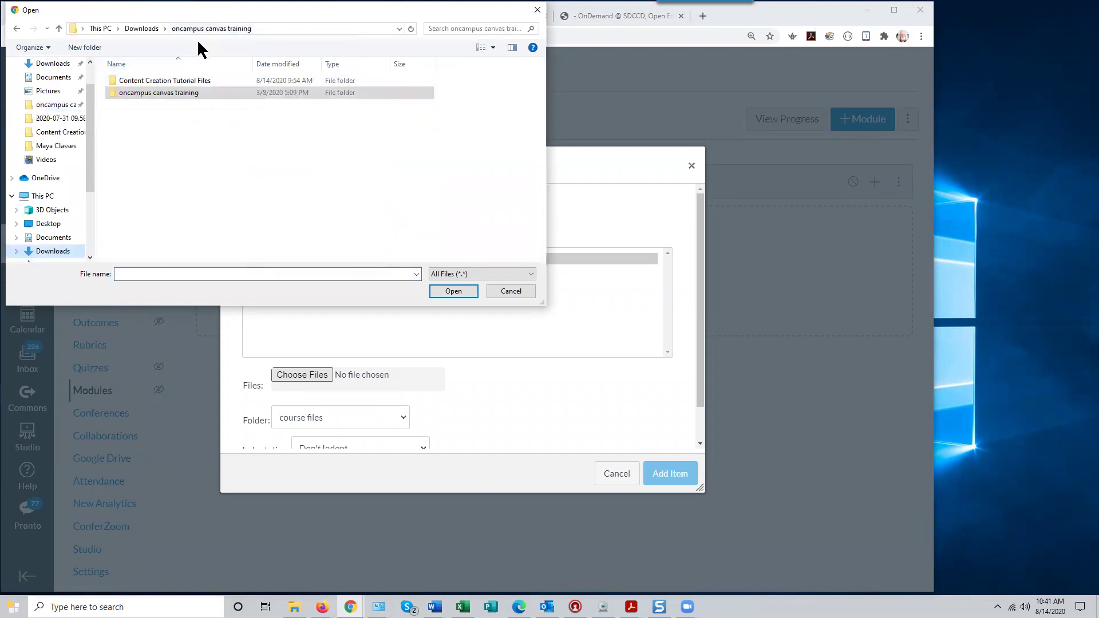
{"action": "double_click", "coordinate": [163, 81]}
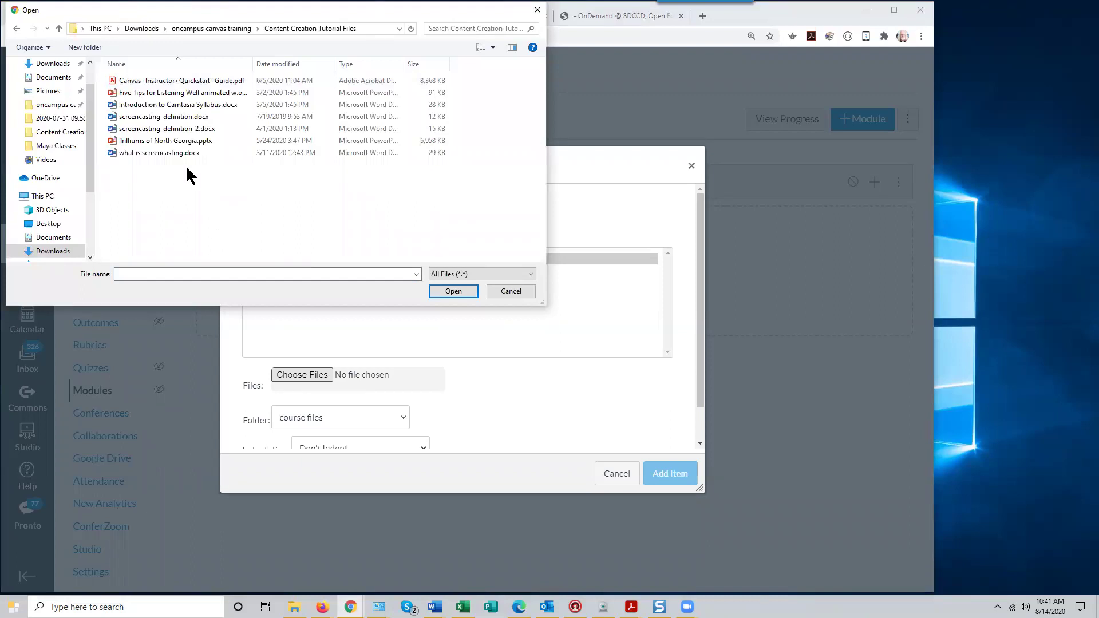
{"action": "left_click", "coordinate": [199, 109]}
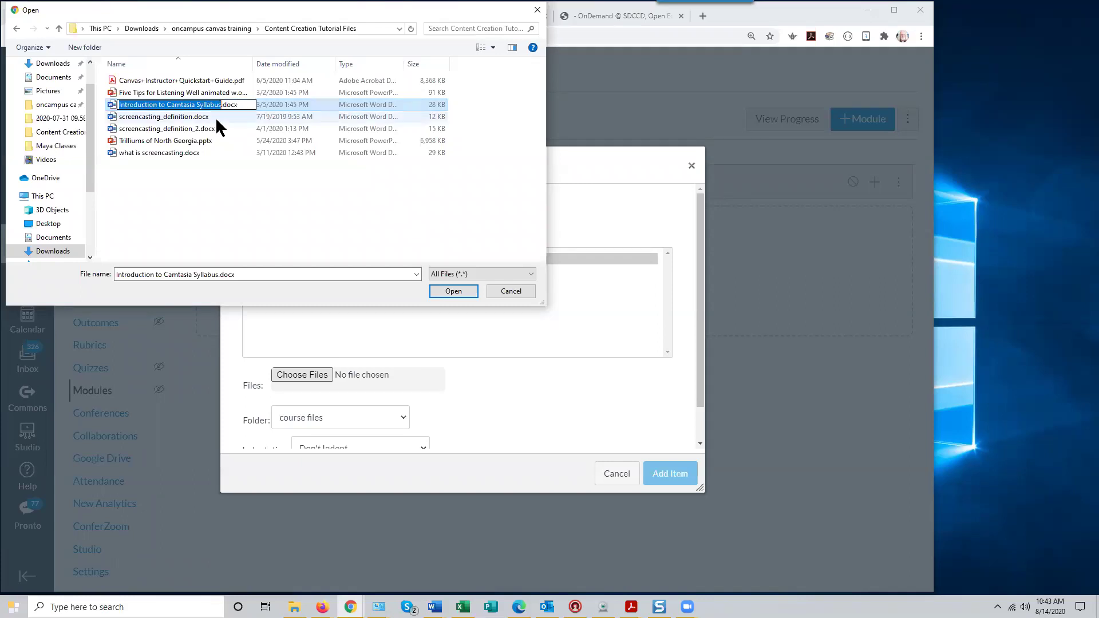
Upload Introduction to Camtasia Syllabus.docx and add it as a Getting Started item
{"action": "left_click", "coordinate": [225, 129]}
{"action": "left_click", "coordinate": [161, 105]}
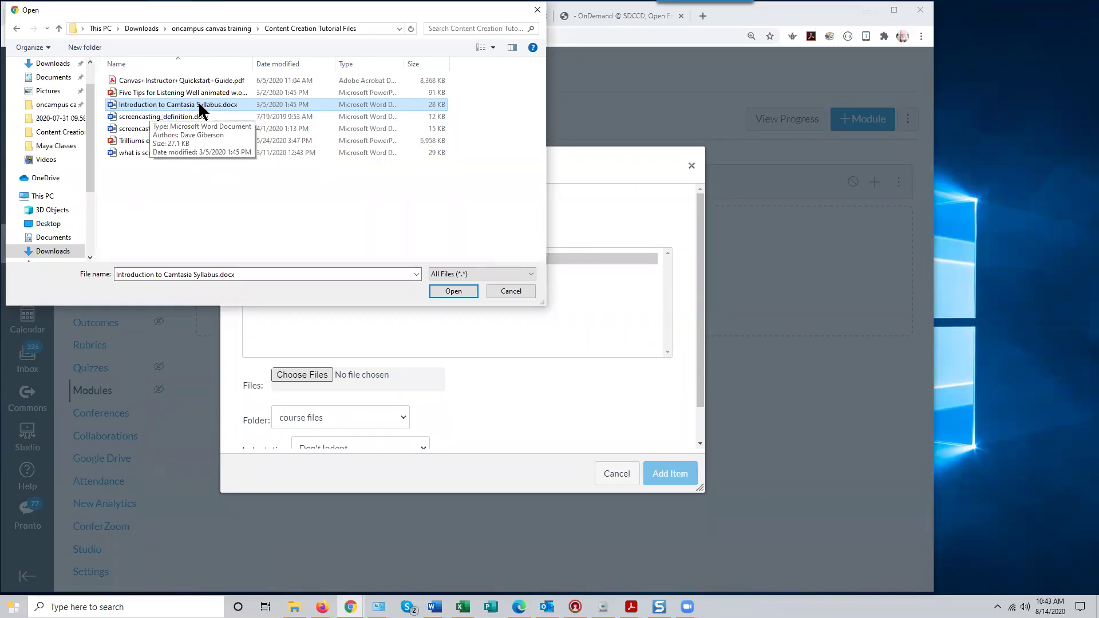
{"action": "left_click", "coordinate": [451, 293]}
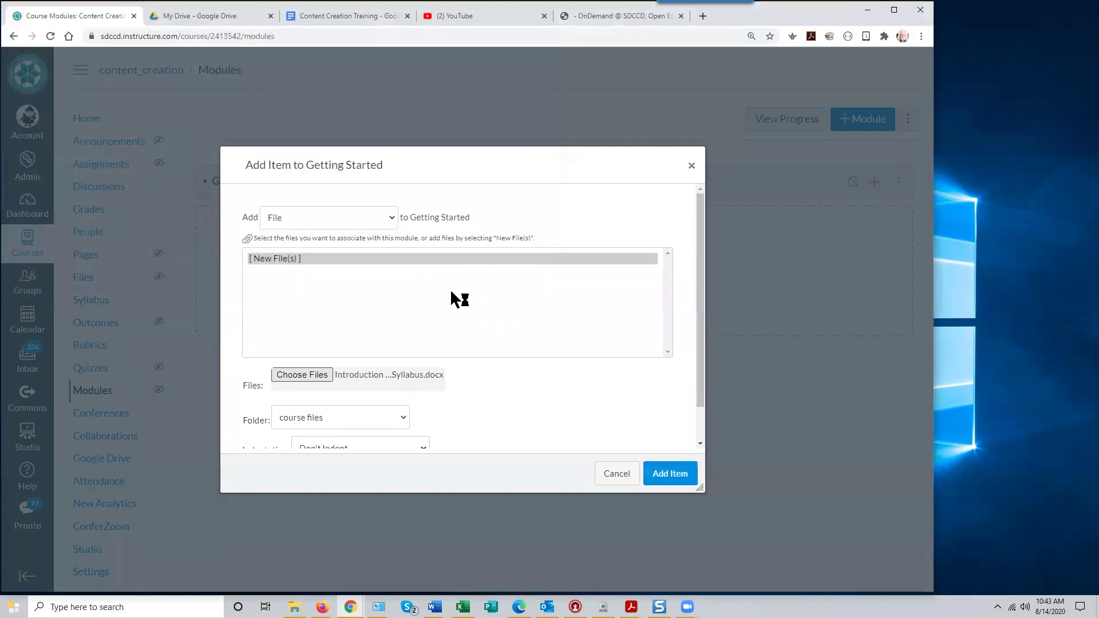
{"action": "scroll", "coordinate": [440, 286], "scroll_direction": "down", "scroll_amount": 1}
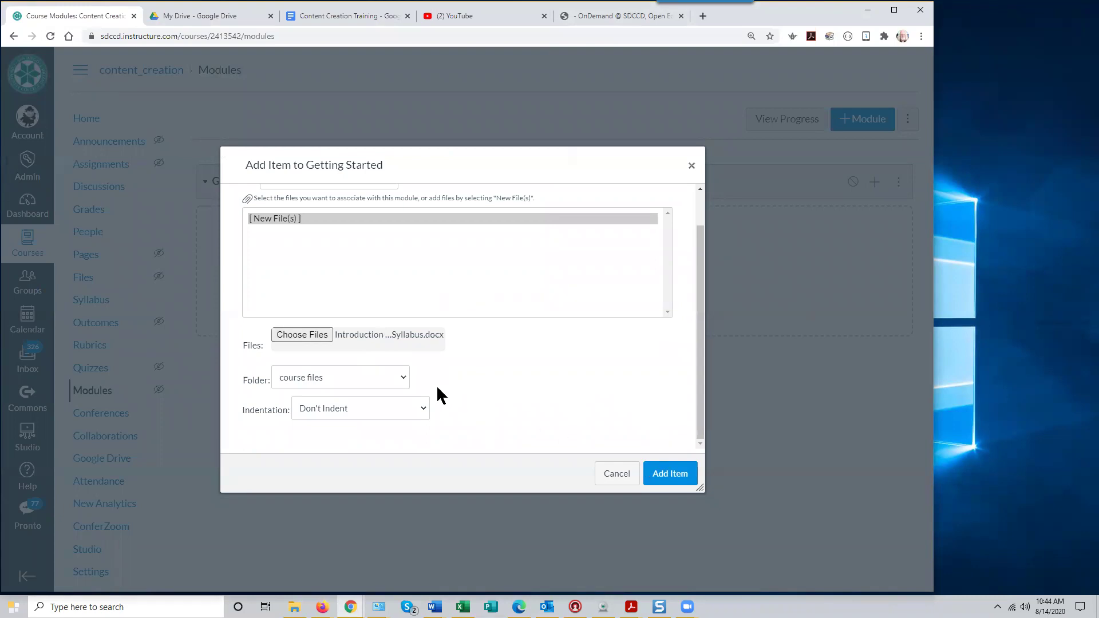
{"action": "left_click", "coordinate": [662, 475]}
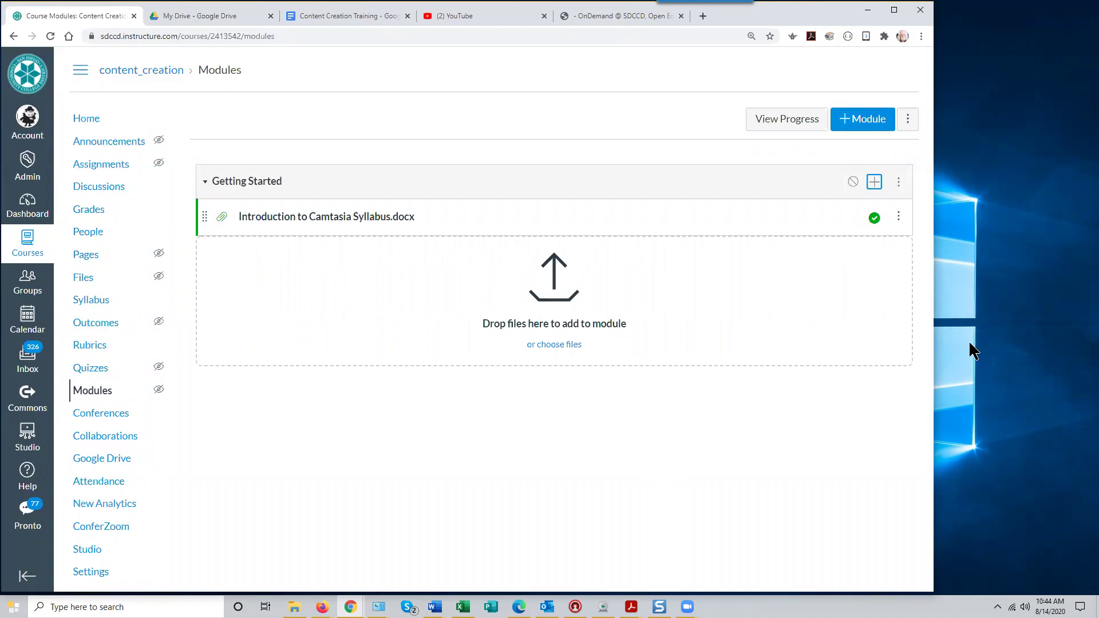
Upload screencasting_definition.docx as a new file item in the Getting Started module
{"action": "left_click", "coordinate": [874, 182]}
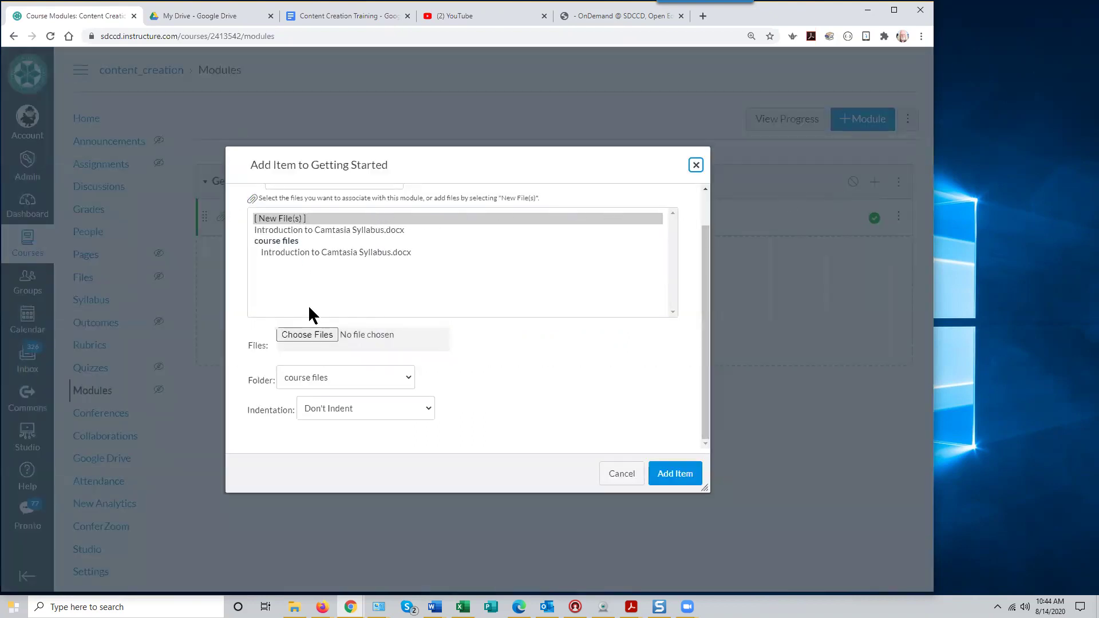
{"action": "left_click", "coordinate": [294, 220]}
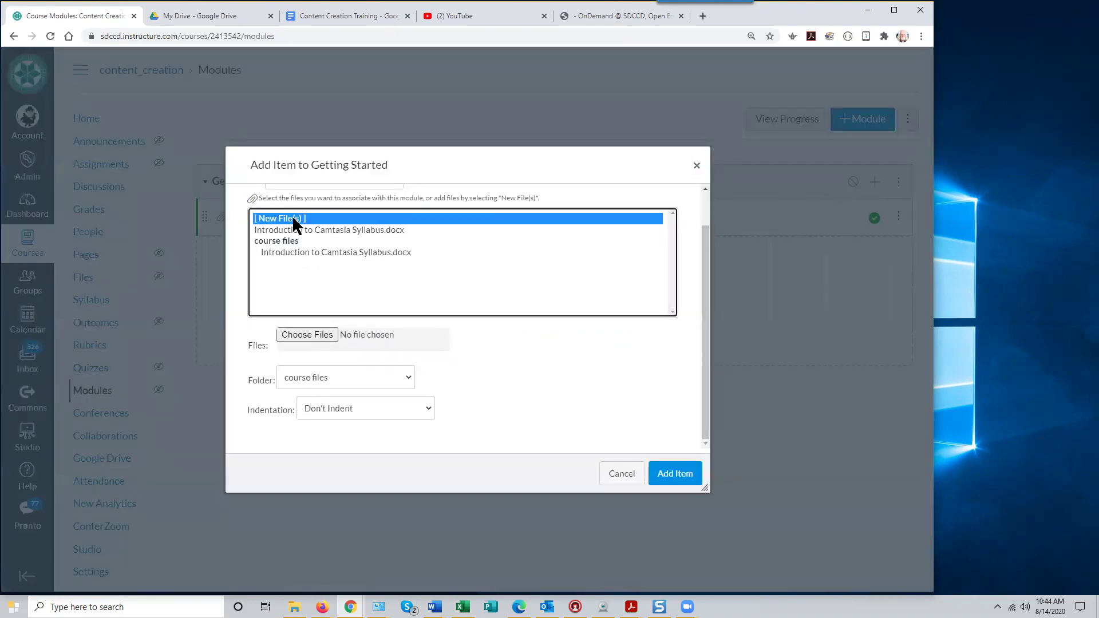
{"action": "left_click", "coordinate": [319, 333]}
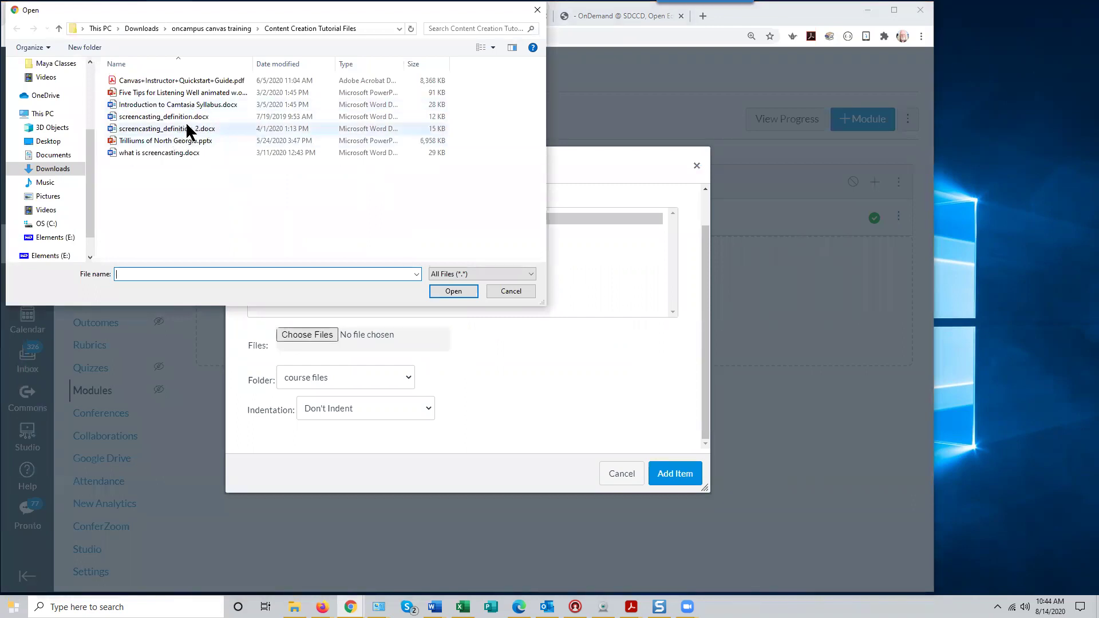
{"action": "left_click", "coordinate": [188, 117]}
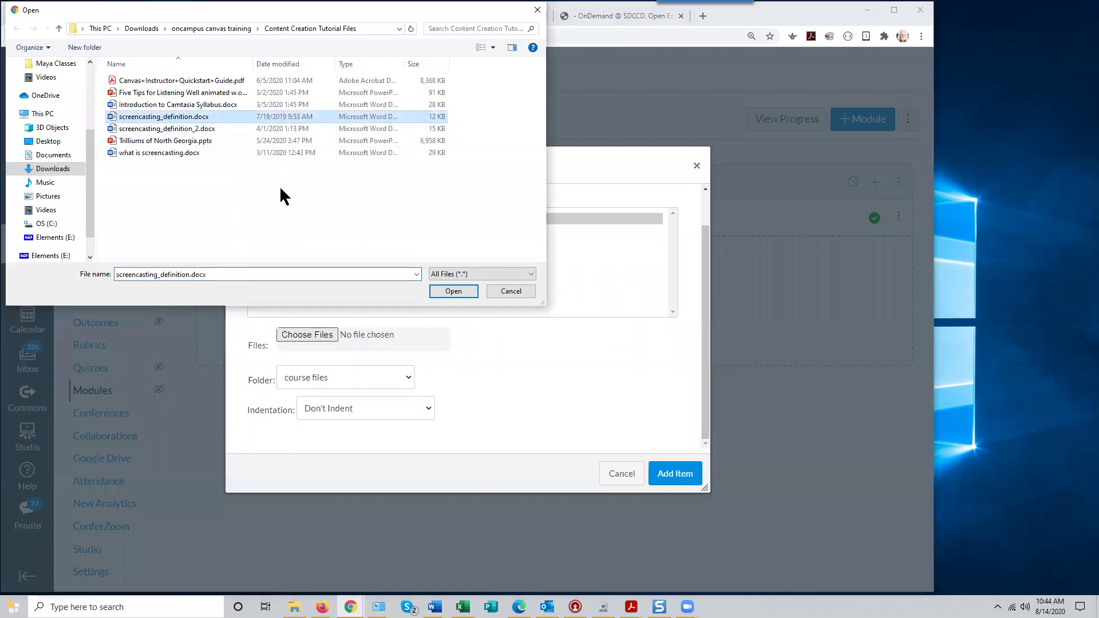
{"action": "left_click", "coordinate": [454, 291]}
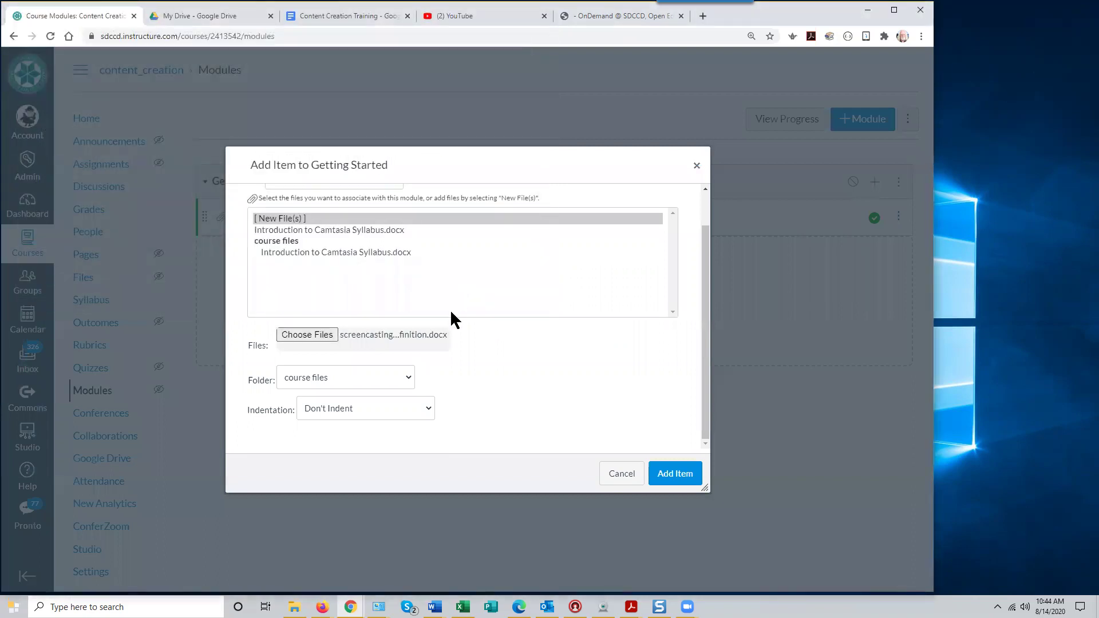
{"action": "left_click", "coordinate": [675, 474]}
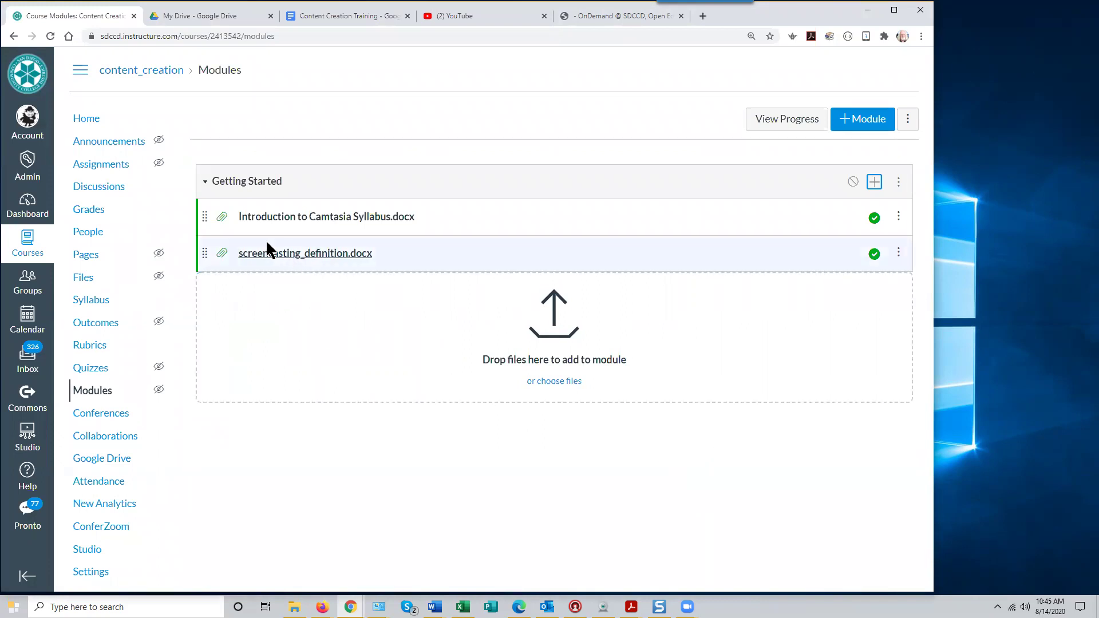
{"action": "left_click_drag", "start_coordinate": [206, 249], "coordinate": [202, 215]}
{"action": "left_click_drag", "start_coordinate": [213, 289], "coordinate": [207, 256]}
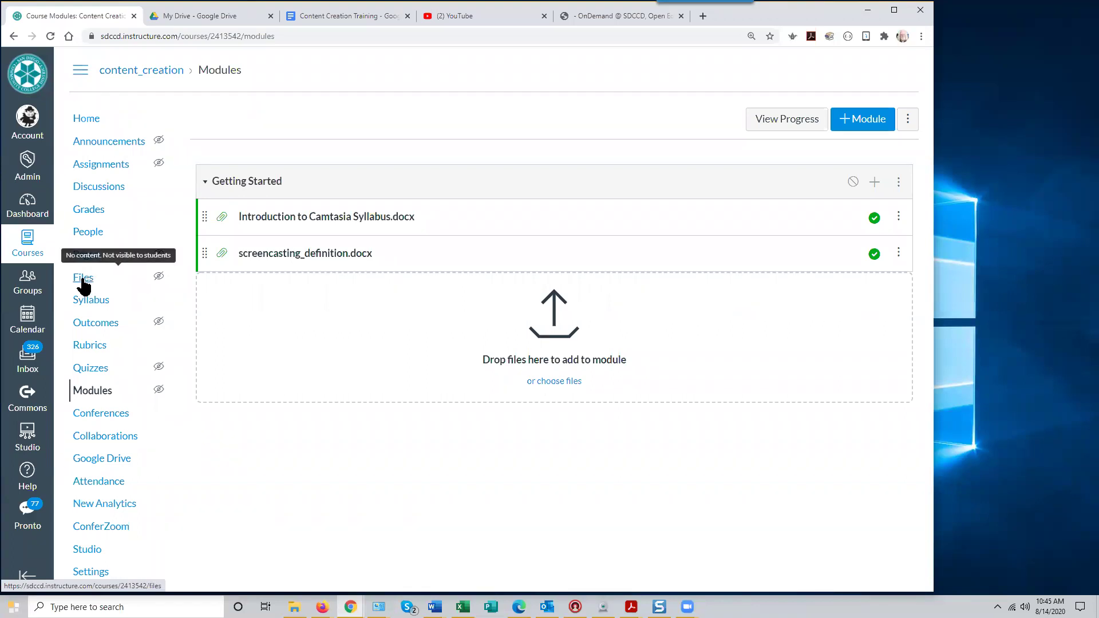
{"action": "left_click", "coordinate": [83, 279]}
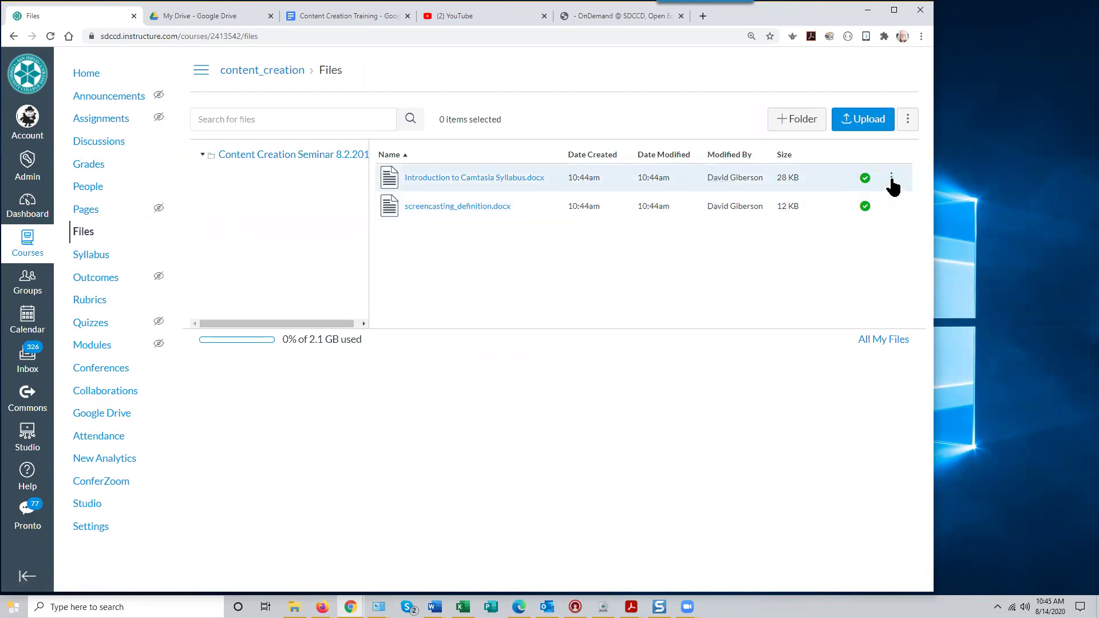
{"action": "left_click", "coordinate": [891, 178]}
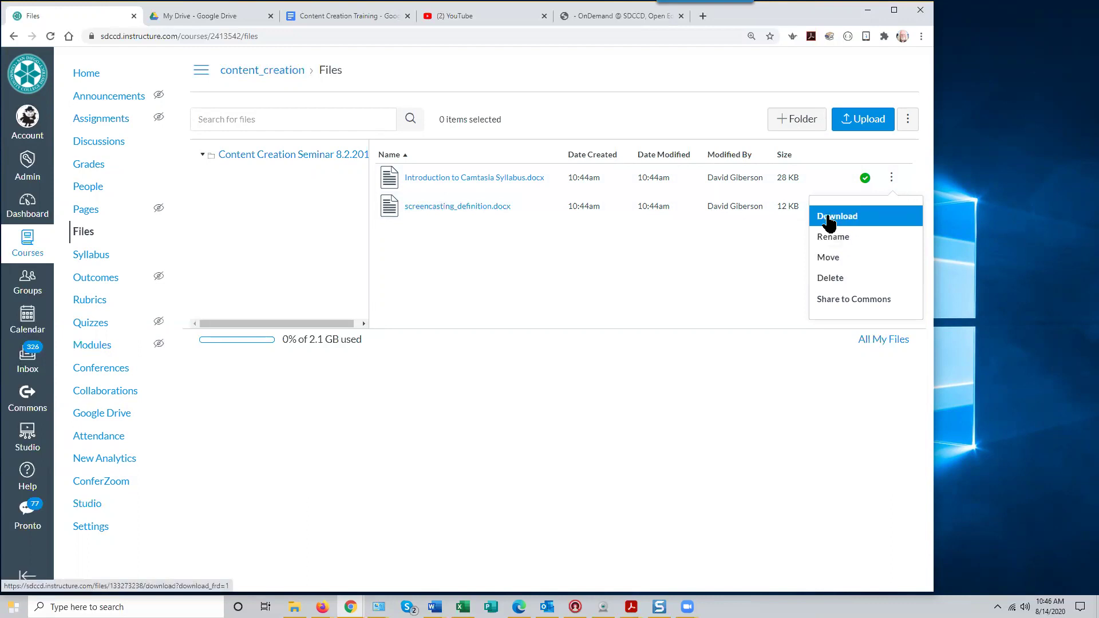
{"action": "left_click", "coordinate": [552, 269]}
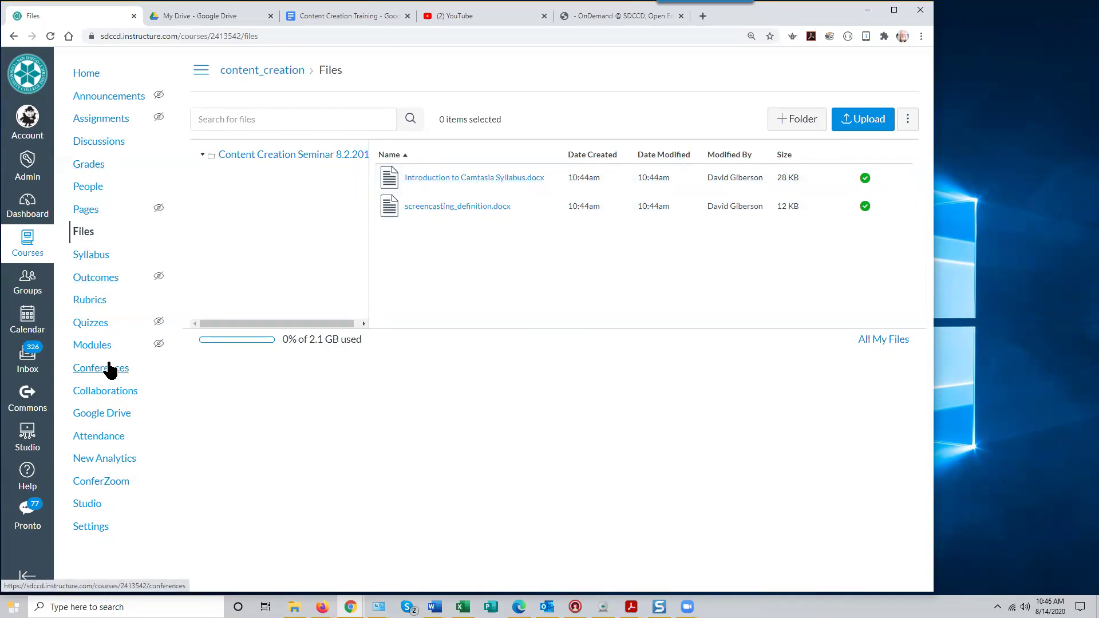
{"action": "left_click", "coordinate": [96, 346]}
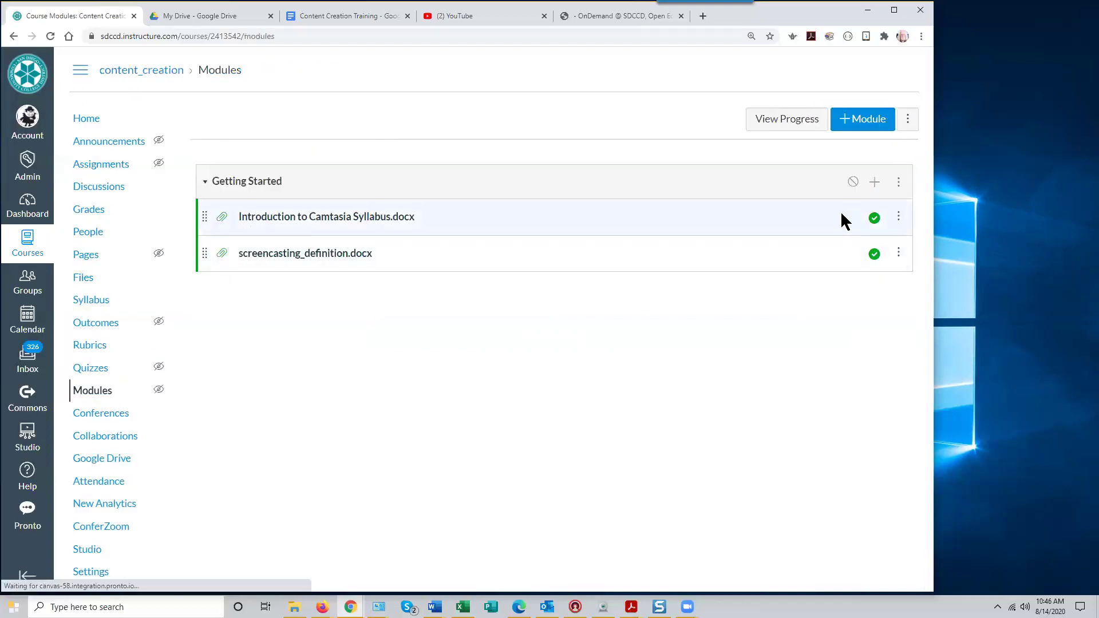
Publish the Getting Started module, toggling it off and back on once
{"action": "left_click", "coordinate": [852, 182]}
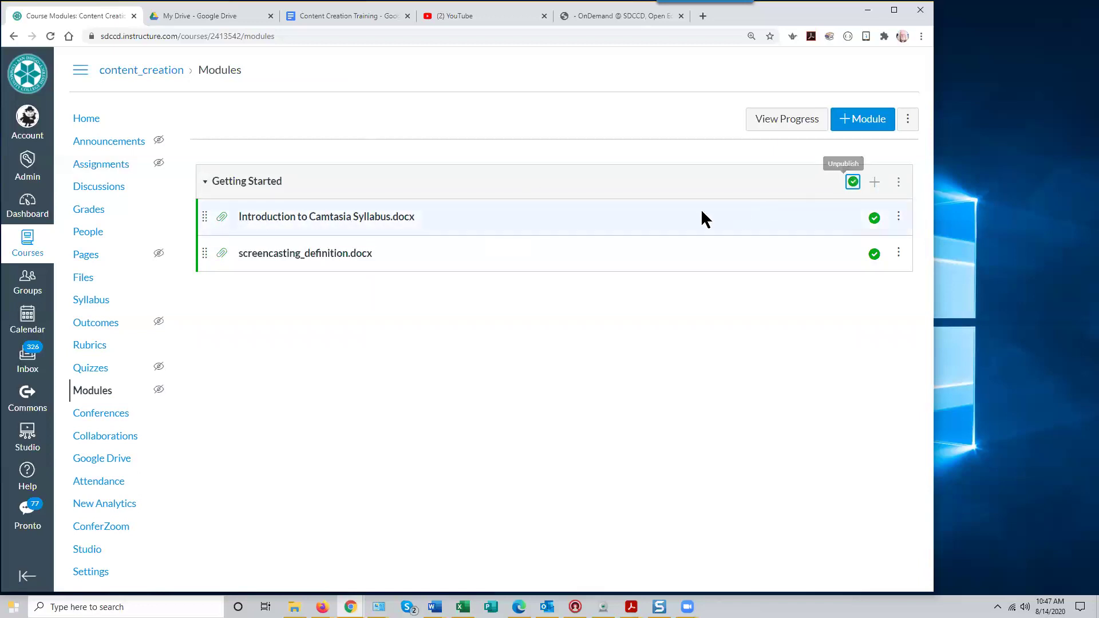
{"action": "left_click", "coordinate": [852, 183]}
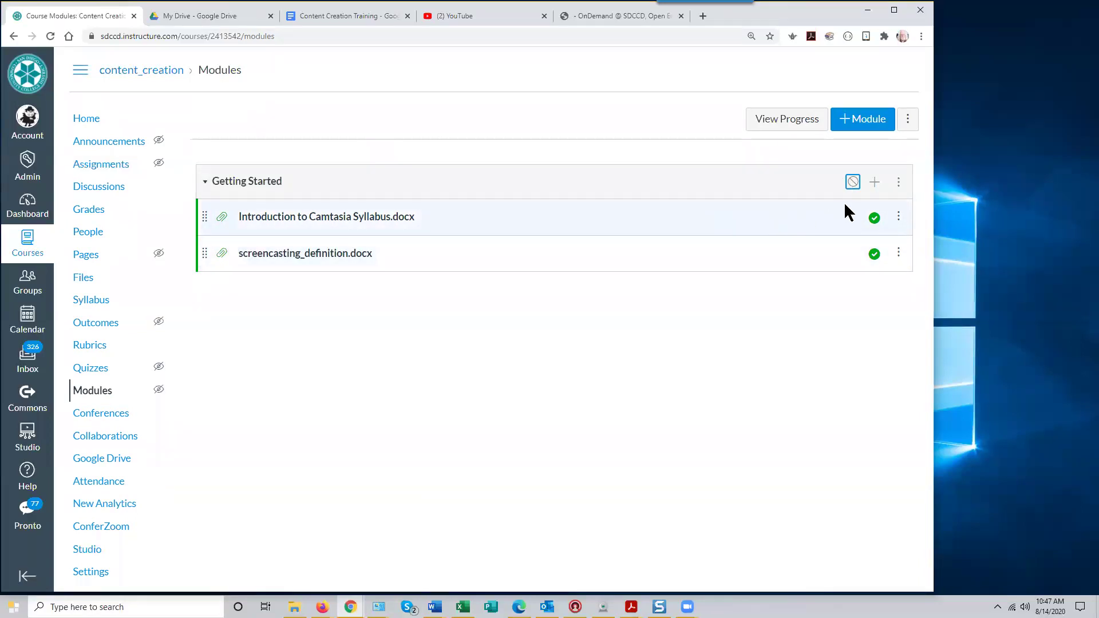
{"action": "left_click", "coordinate": [853, 181]}
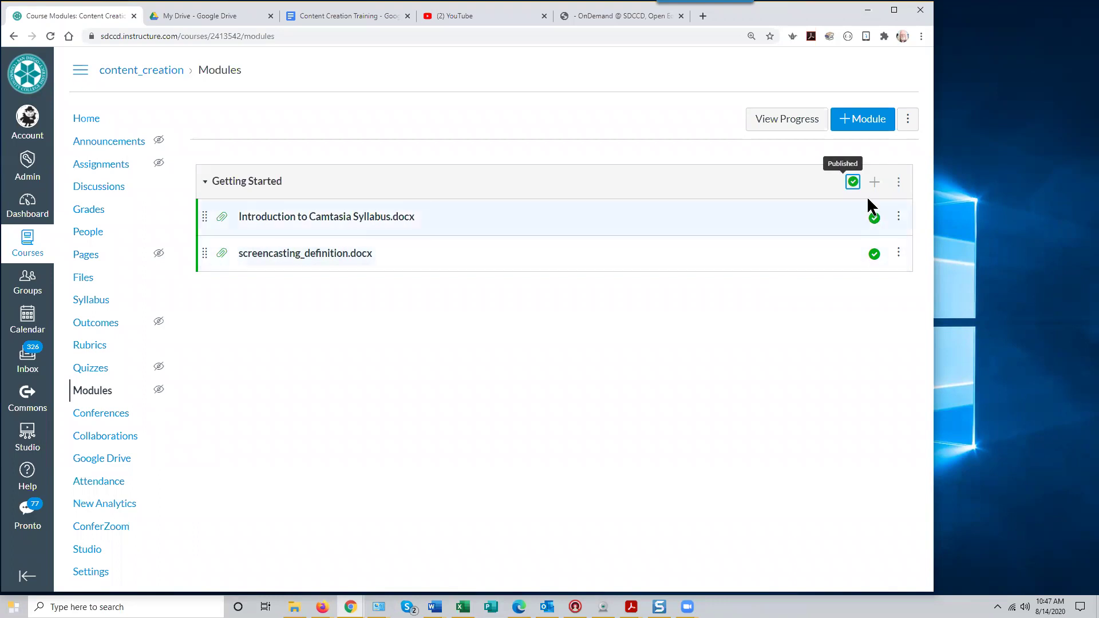
Set screencasting_definition.docx to unpublished and back to published, then go to the course Home page
{"action": "left_click", "coordinate": [874, 253]}
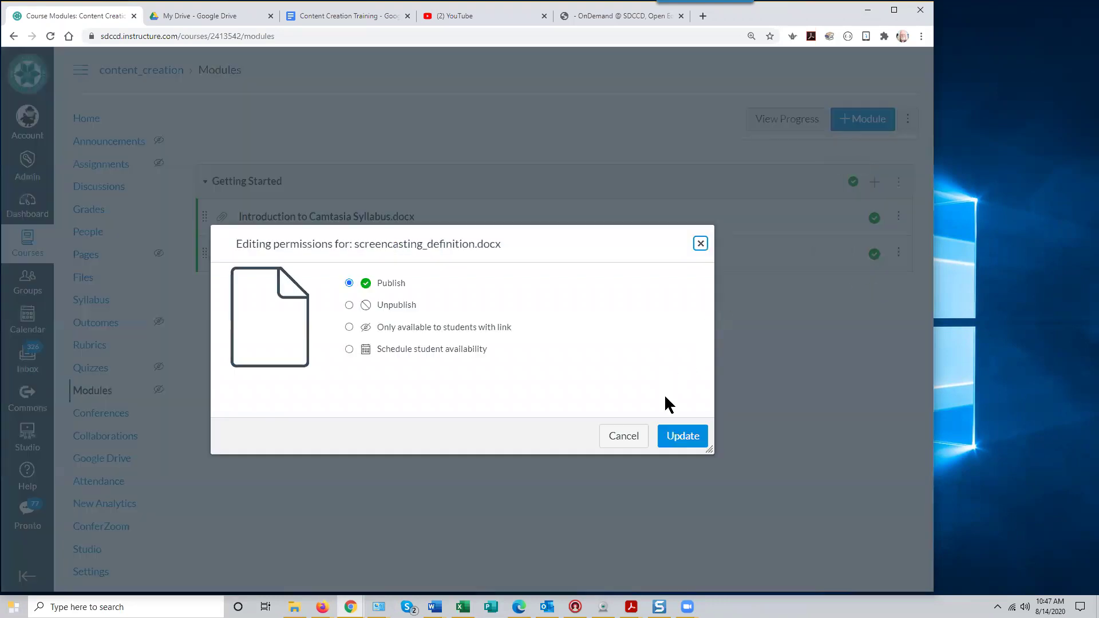
{"action": "left_click", "coordinate": [349, 305]}
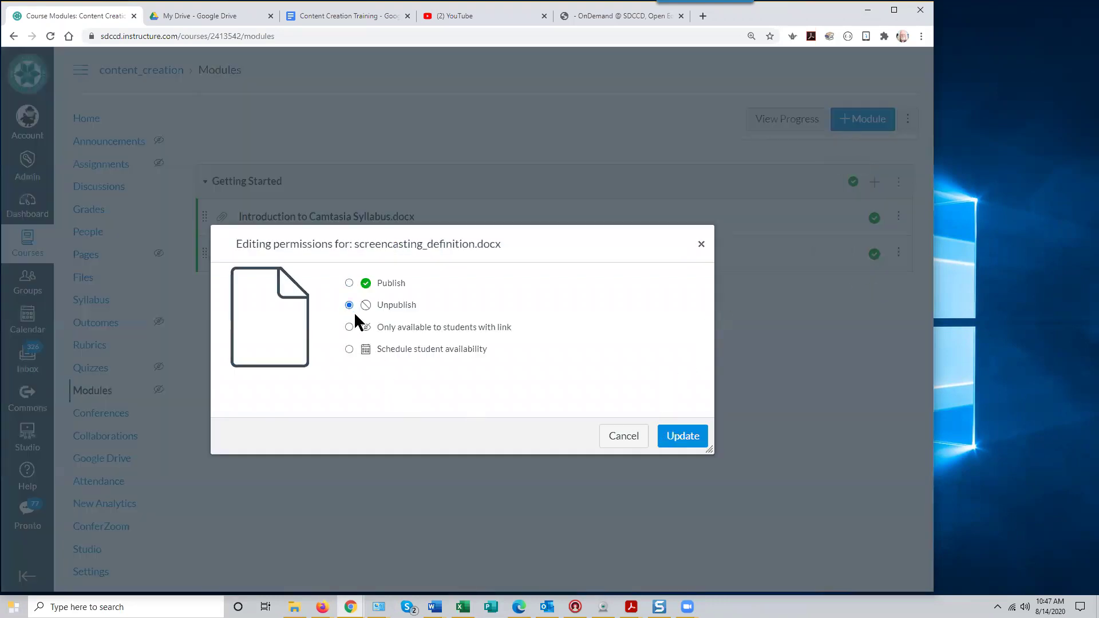
{"action": "left_click", "coordinate": [689, 440]}
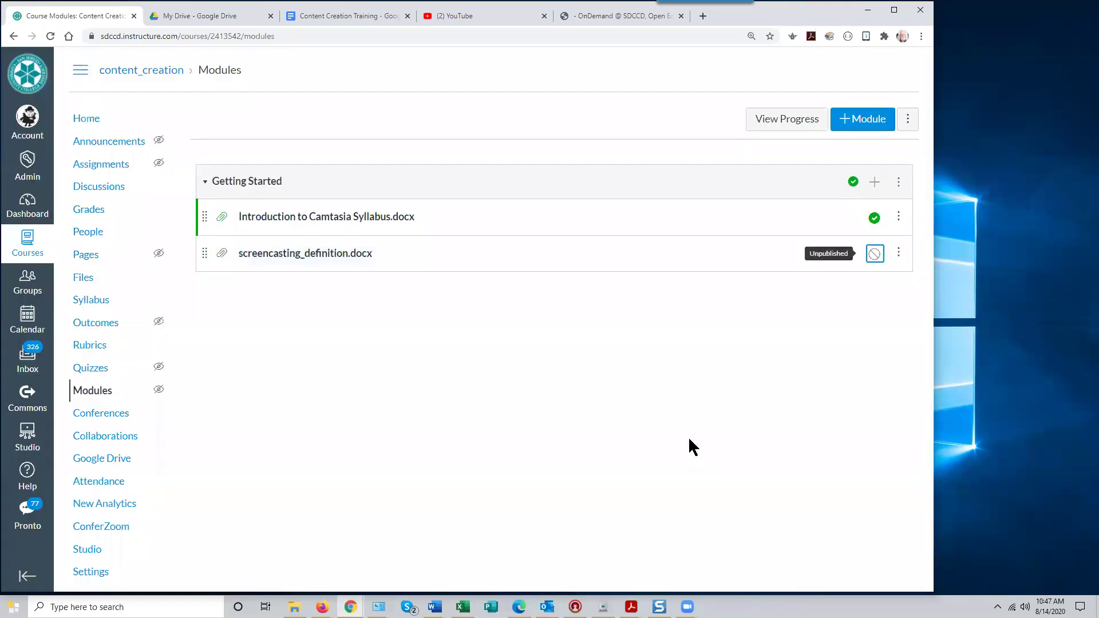
{"action": "left_click", "coordinate": [873, 253]}
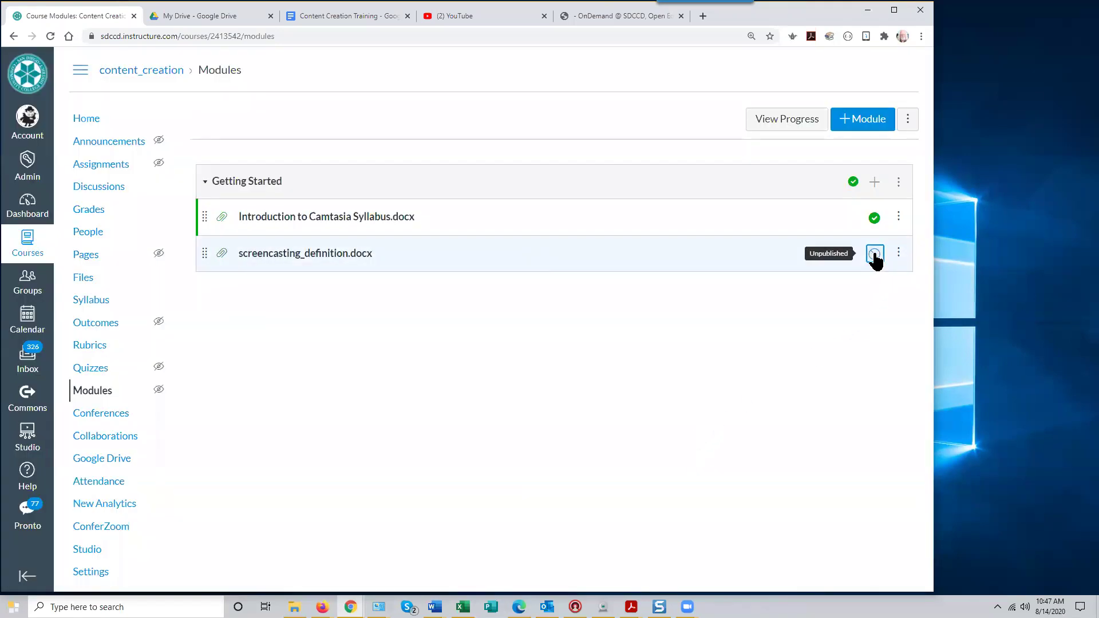
{"action": "left_click", "coordinate": [349, 283]}
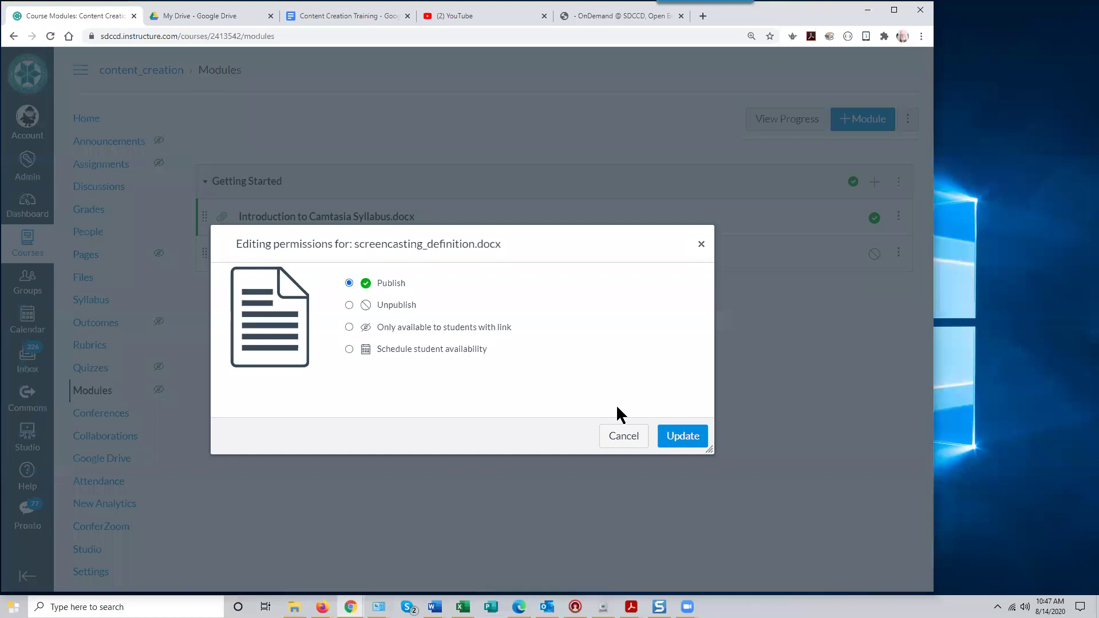
{"action": "left_click", "coordinate": [679, 439]}
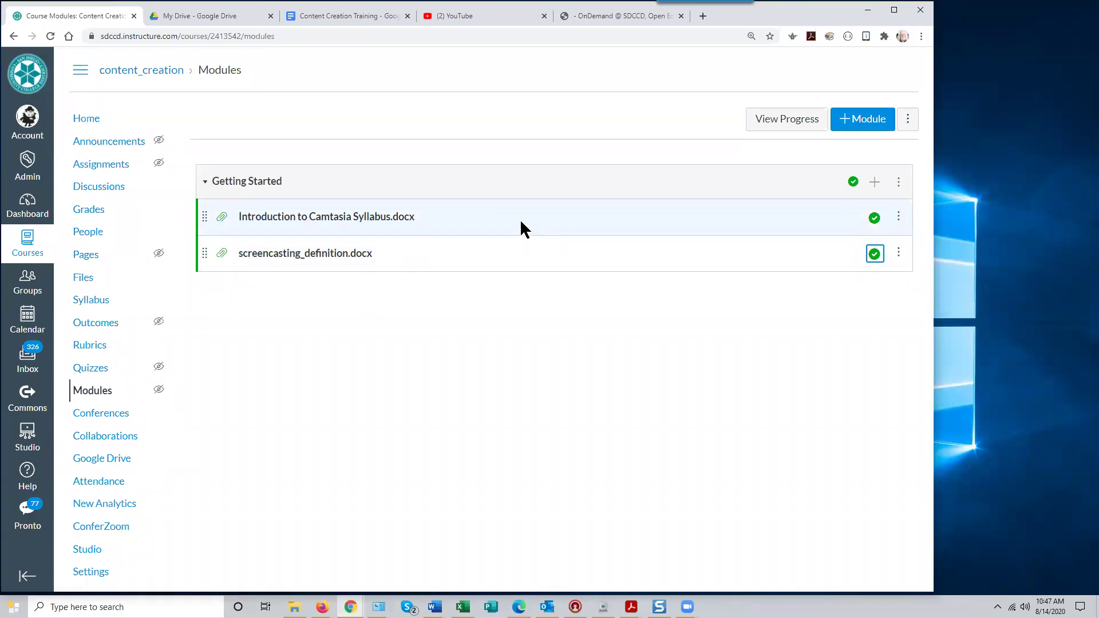
{"action": "left_click", "coordinate": [88, 124]}
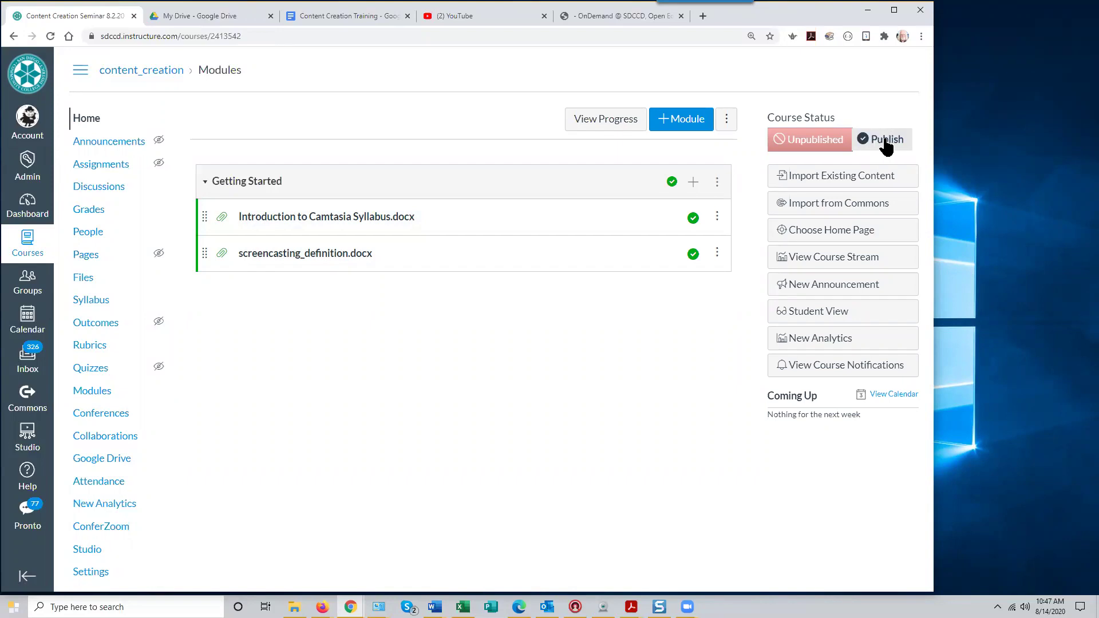
Publish the Content Creation Seminar course, unpublishing it briefly before publishing it again
{"action": "left_click", "coordinate": [886, 143]}
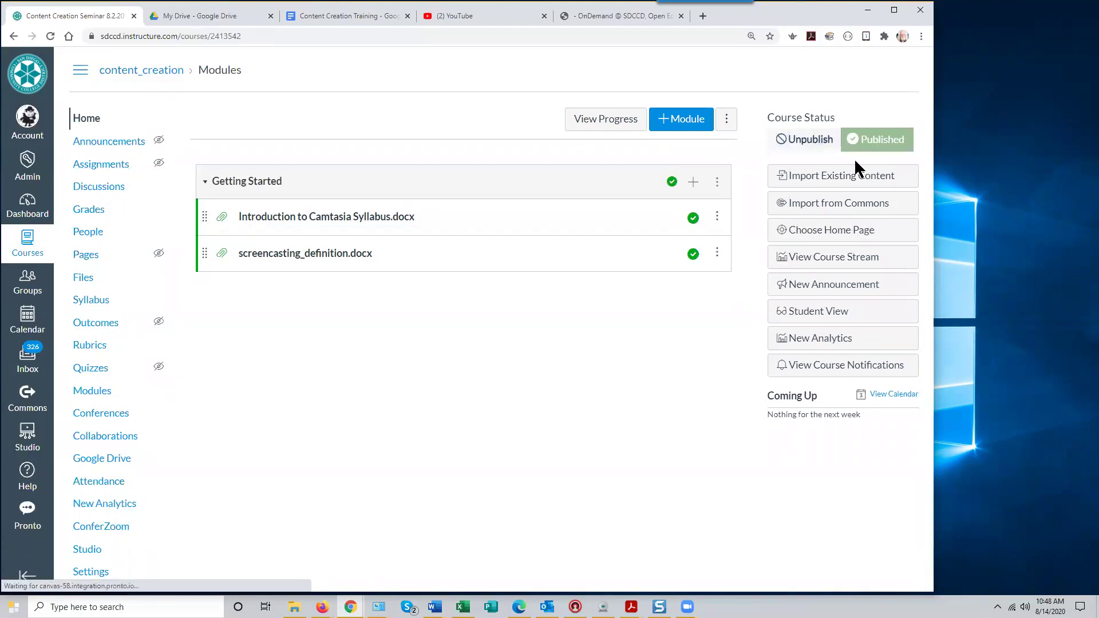
{"action": "left_click", "coordinate": [804, 140]}
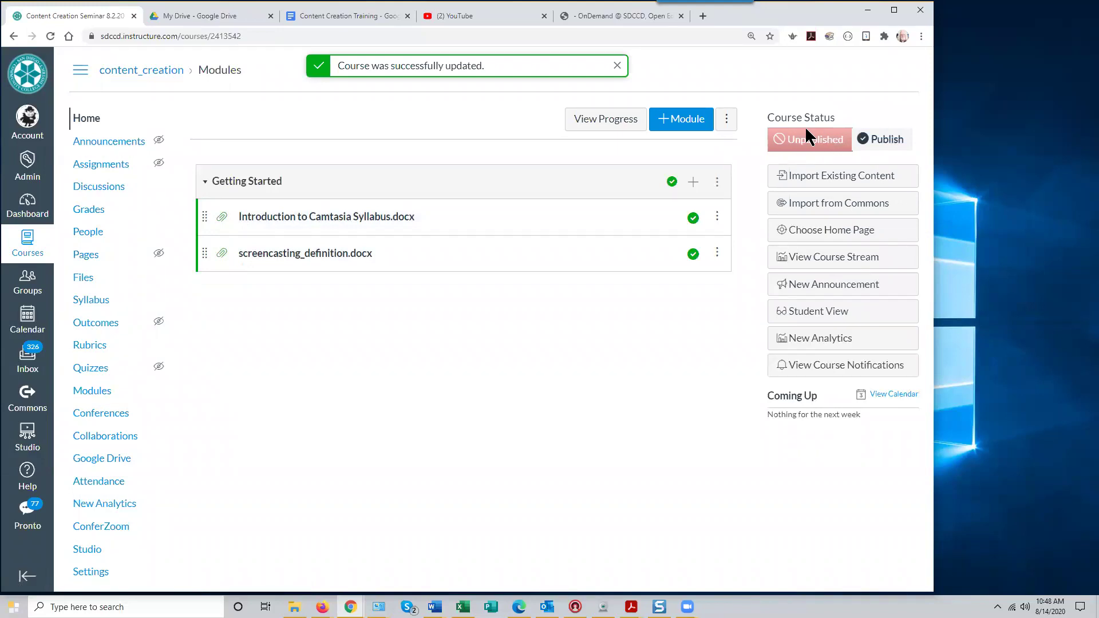
{"action": "left_click", "coordinate": [882, 140]}
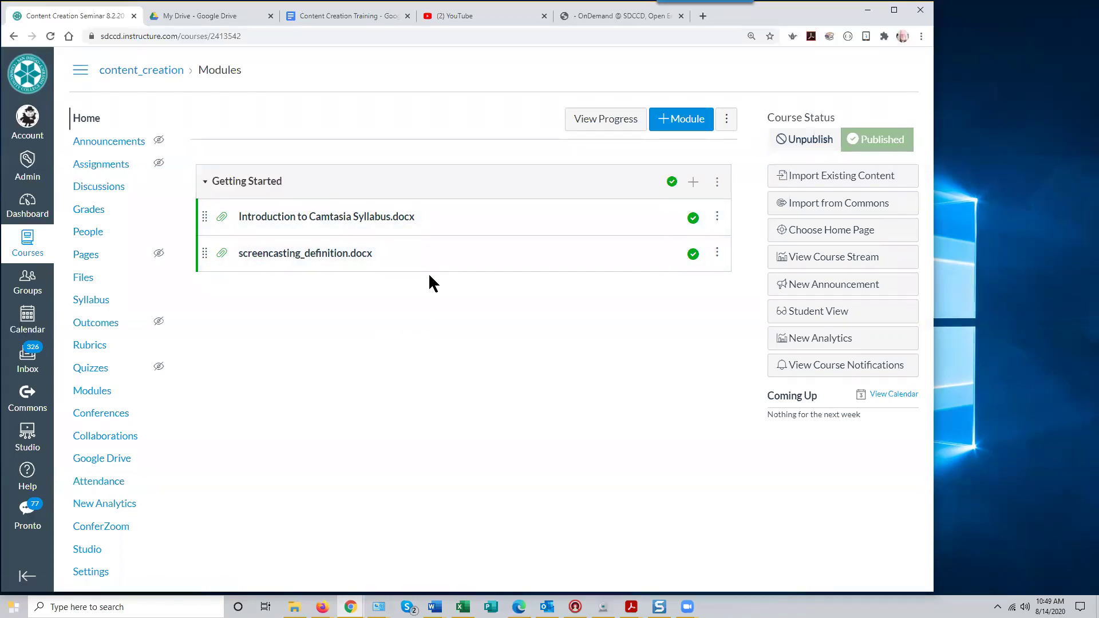
Open the Introduction to Camtasia Syllabus.docx preview and scroll through the document
{"action": "left_click", "coordinate": [327, 219]}
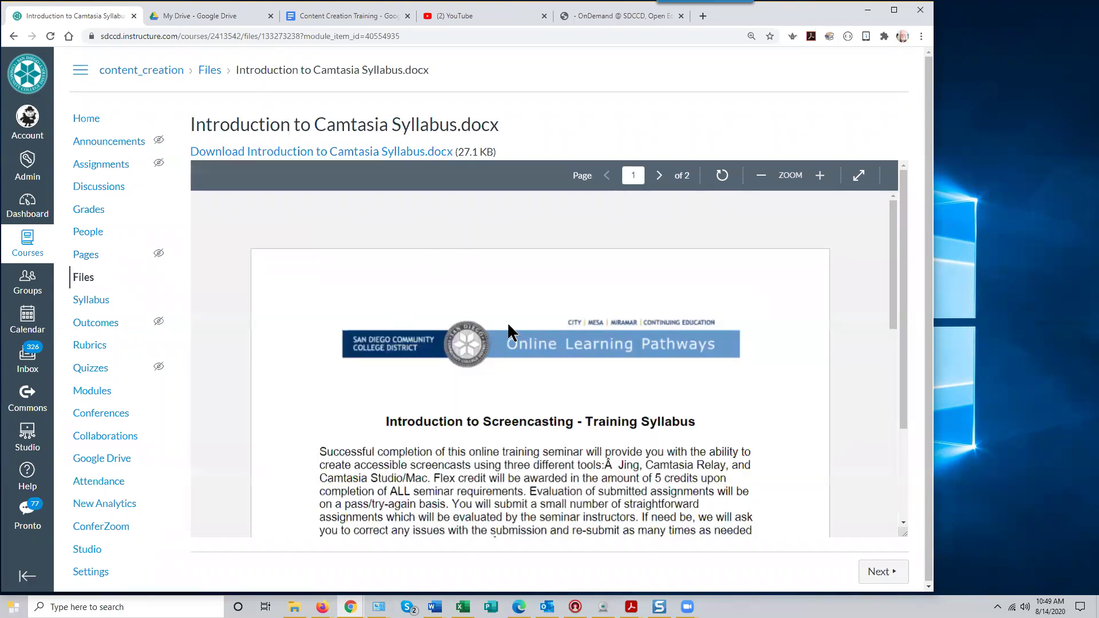
{"action": "left_click_drag", "start_coordinate": [891, 275], "coordinate": [887, 246]}
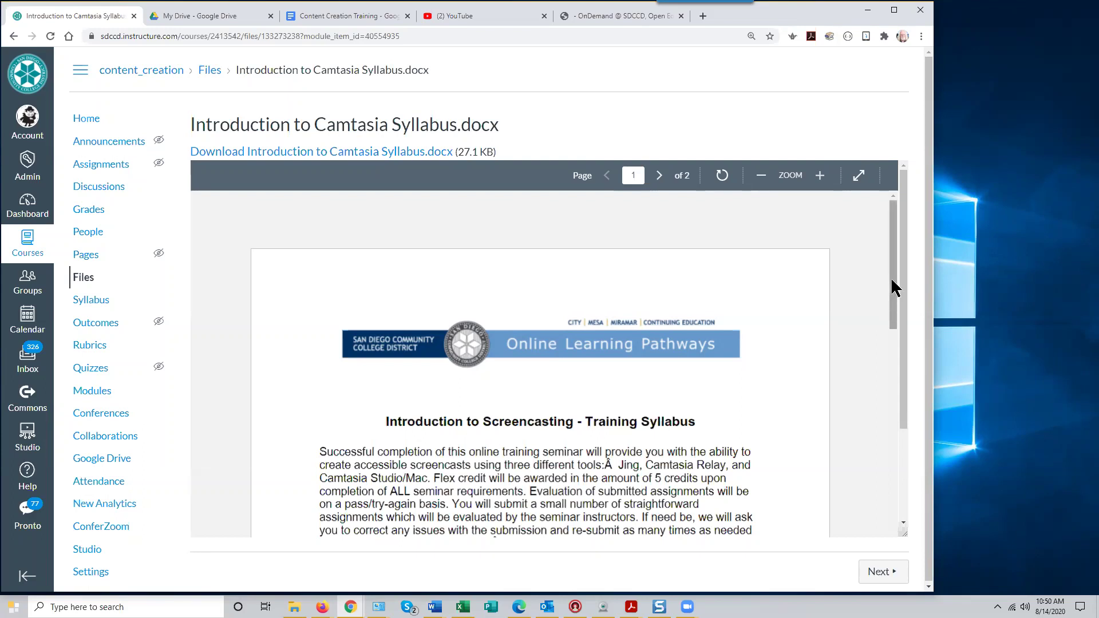
{"action": "scroll", "coordinate": [893, 287], "scroll_direction": "down", "scroll_amount": 1}
{"action": "scroll", "coordinate": [890, 275], "scroll_direction": "up", "scroll_amount": 1}
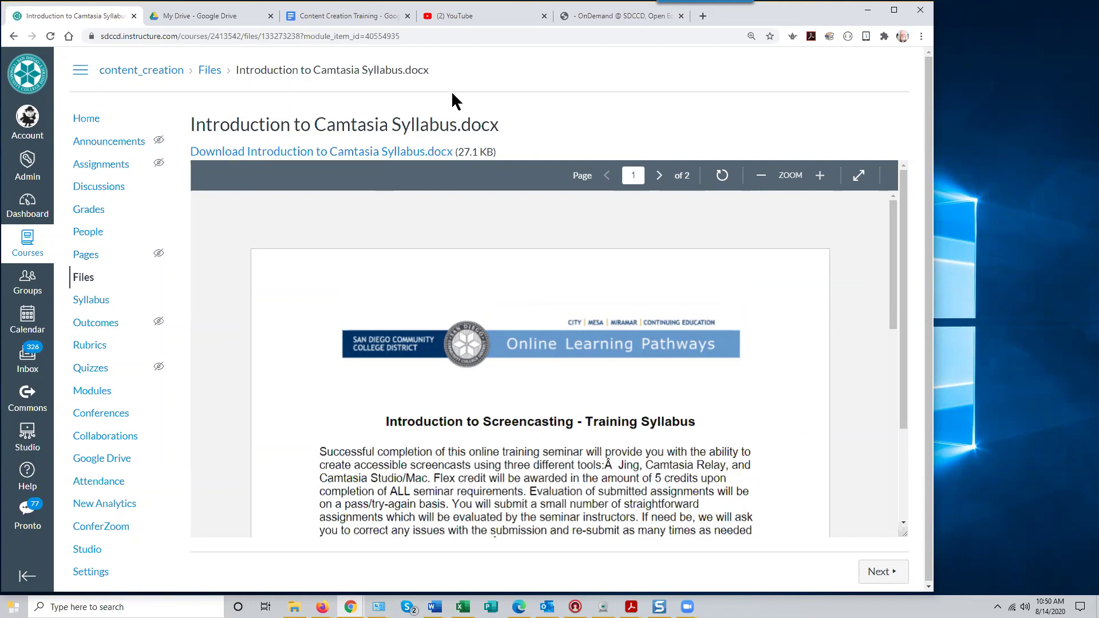
{"action": "scroll", "coordinate": [569, 469], "scroll_direction": "down", "scroll_amount": 1}
{"action": "scroll", "coordinate": [567, 465], "scroll_direction": "down", "scroll_amount": 10}
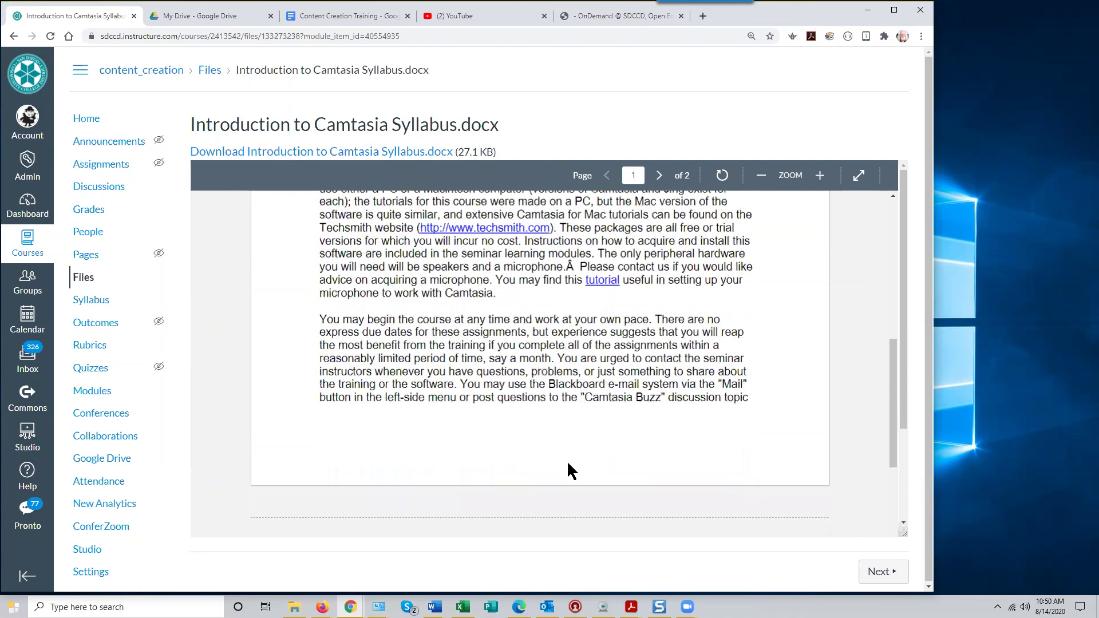
{"action": "scroll", "coordinate": [566, 460], "scroll_direction": "up", "scroll_amount": 15}
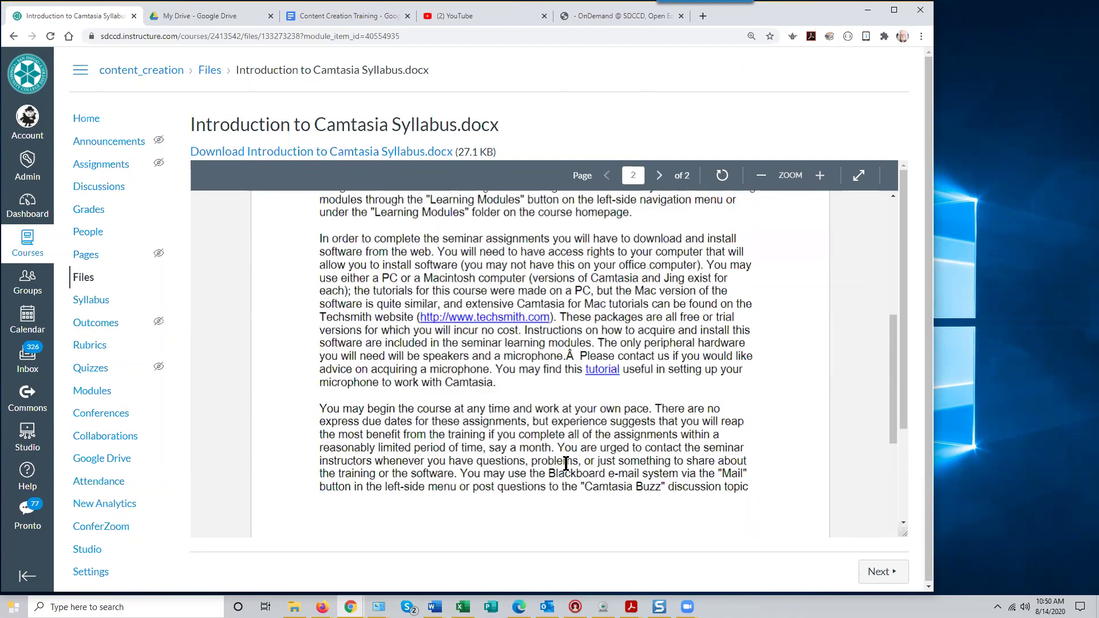
Zoom the syllabus preview in and out, then go to page 2 and back to page 1
{"action": "left_click", "coordinate": [820, 176]}
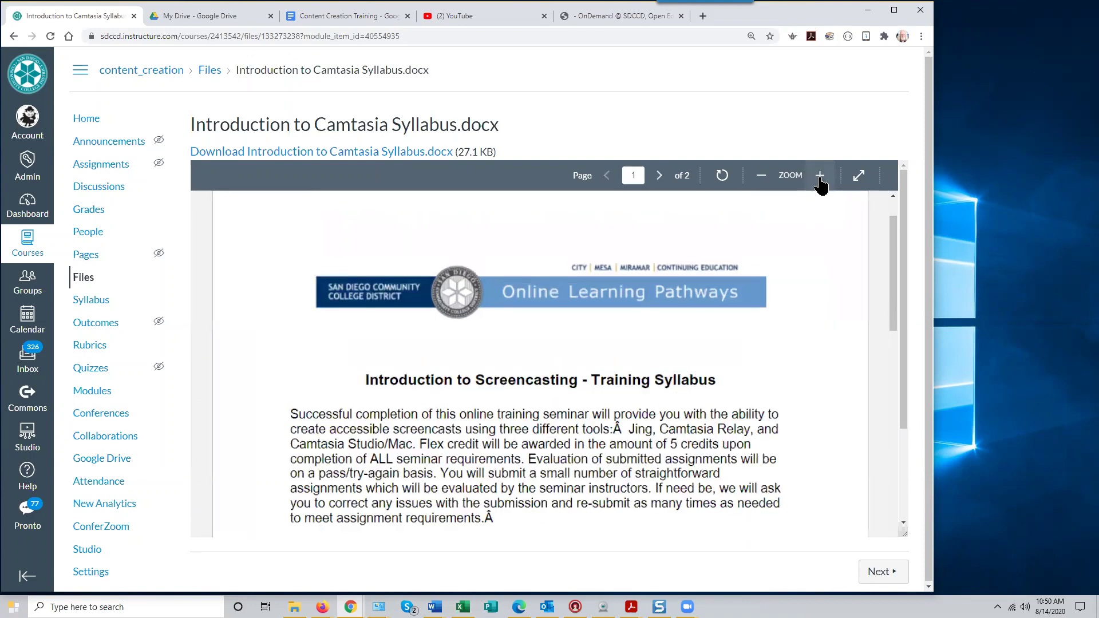
{"action": "left_click", "coordinate": [764, 175]}
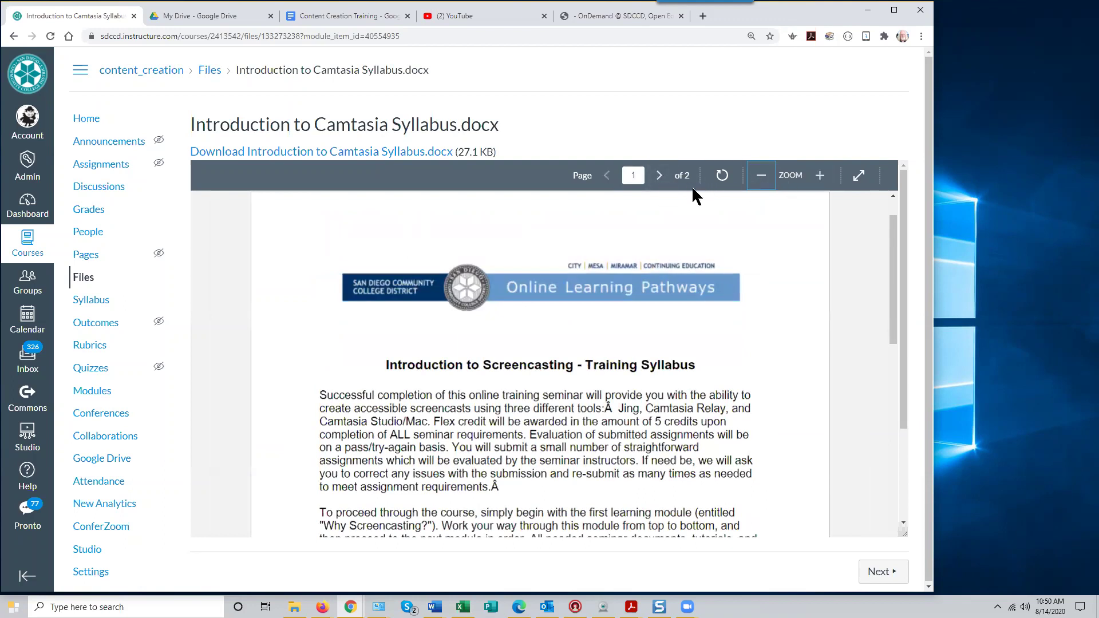
{"action": "left_click", "coordinate": [662, 179]}
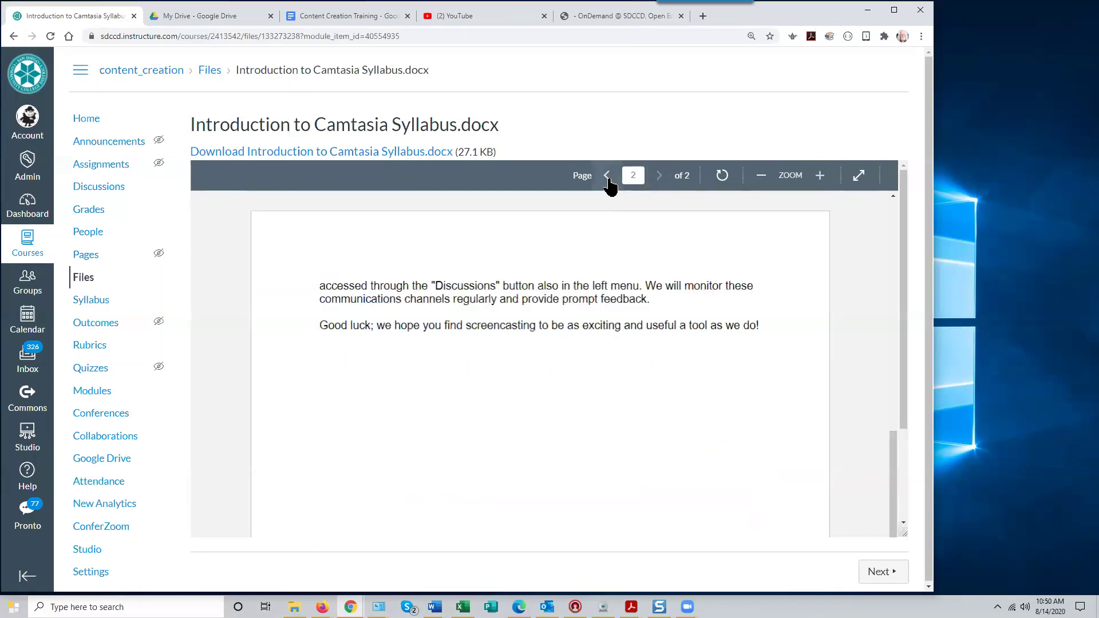
{"action": "left_click", "coordinate": [607, 179]}
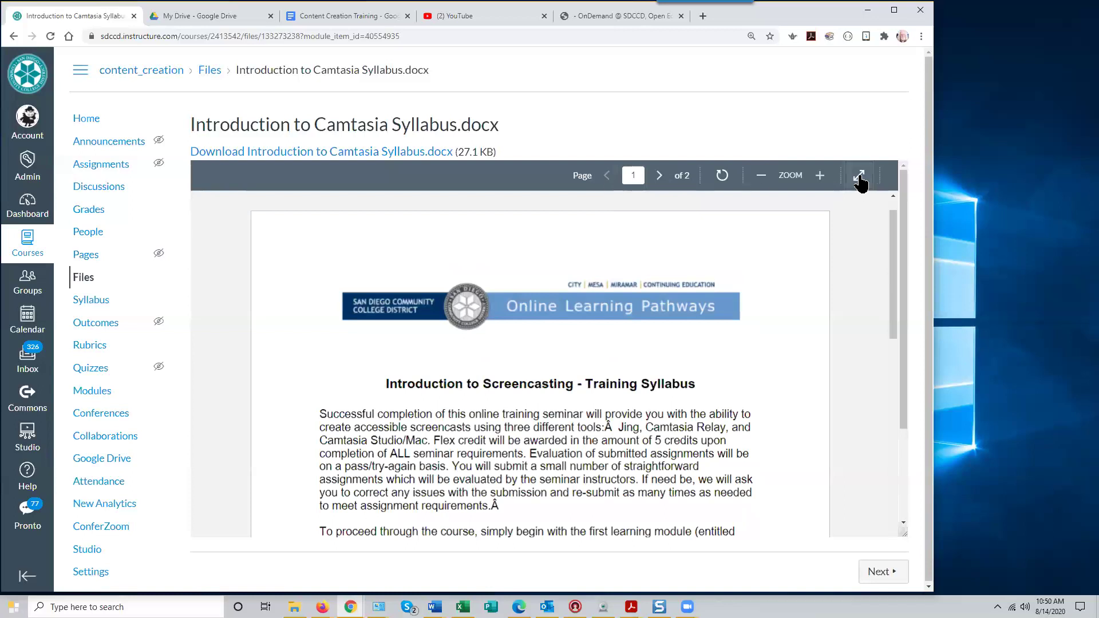
{"action": "left_click", "coordinate": [859, 176]}
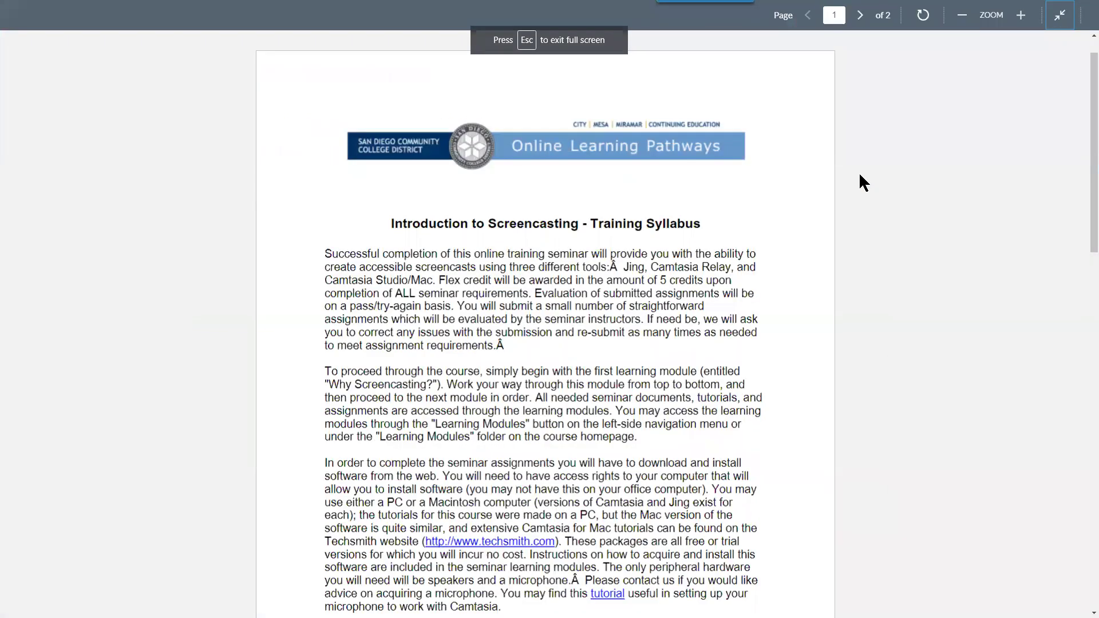
{"action": "key", "text": "Escape"}
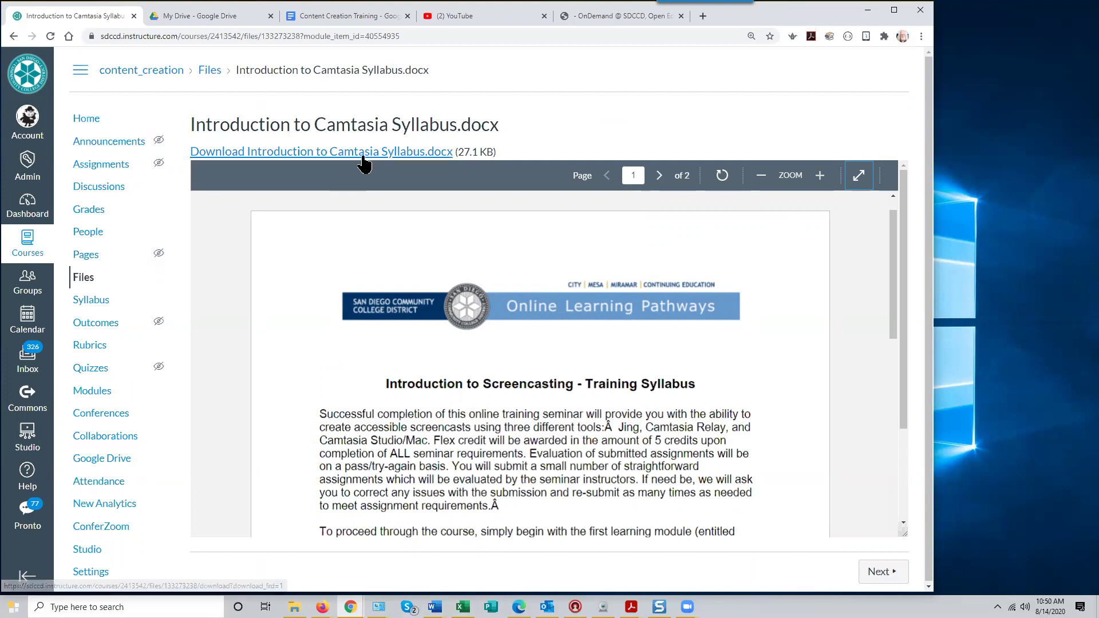
Cancel the syllabus download's Save As dialog and return to the course Modules page
{"action": "left_click", "coordinate": [338, 153]}
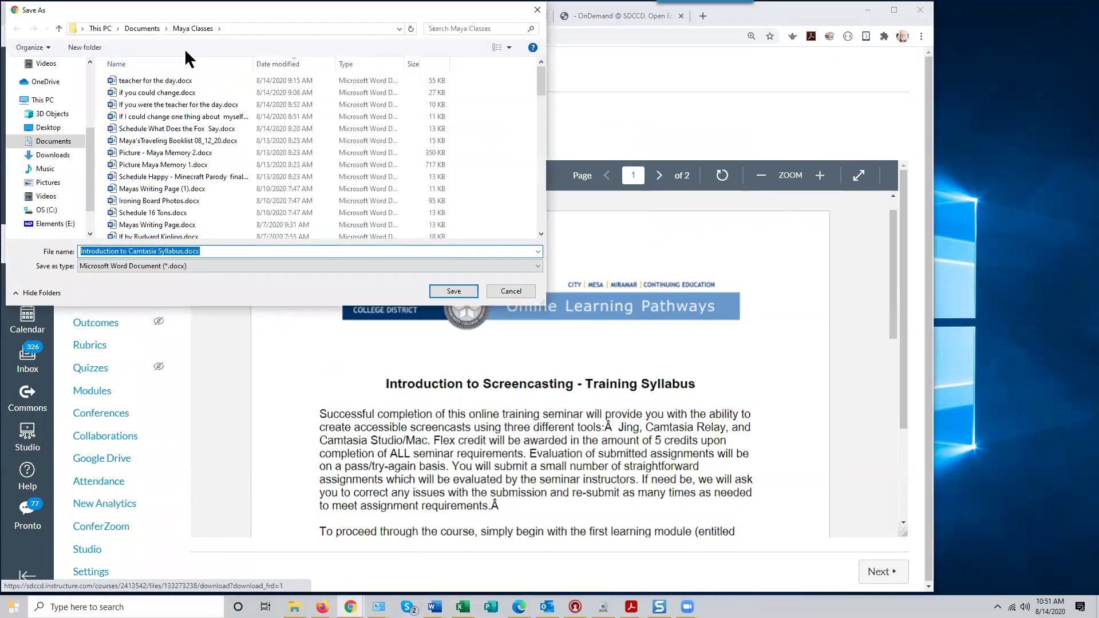
{"action": "left_click", "coordinate": [510, 291]}
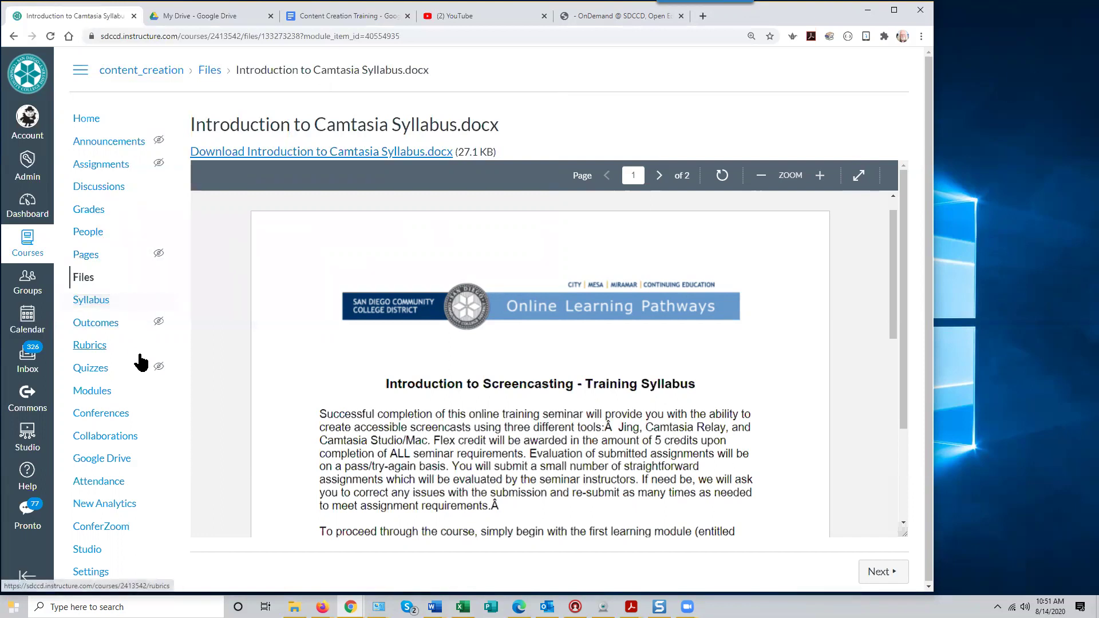
{"action": "left_click", "coordinate": [106, 394]}
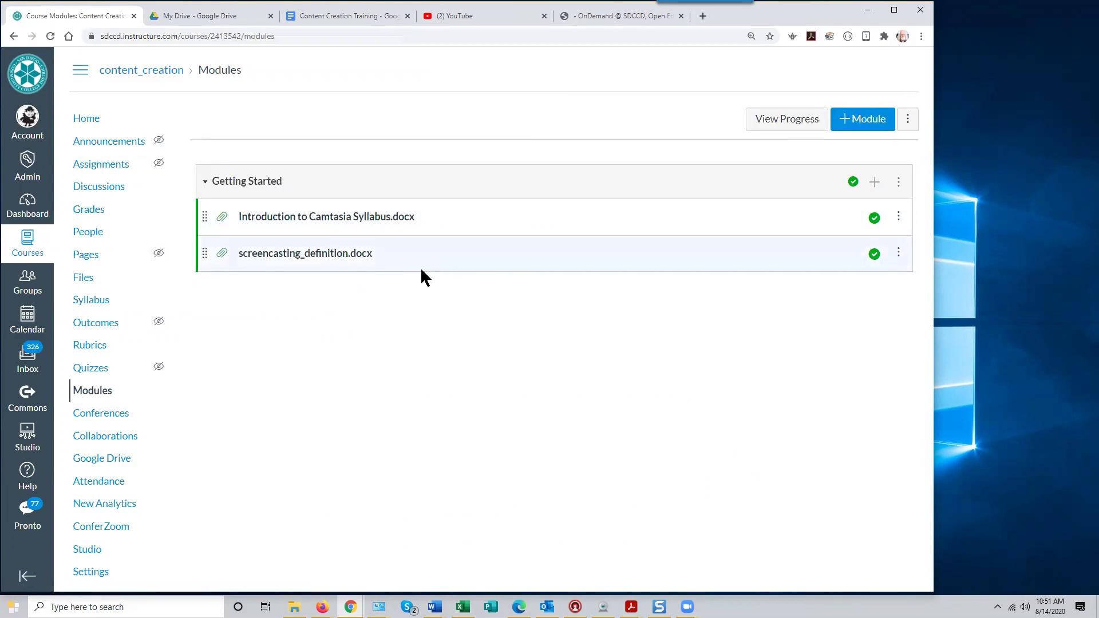
Dismiss Getting Started's Add Item form unused and open the Add Module form instead
{"action": "left_click", "coordinate": [873, 182]}
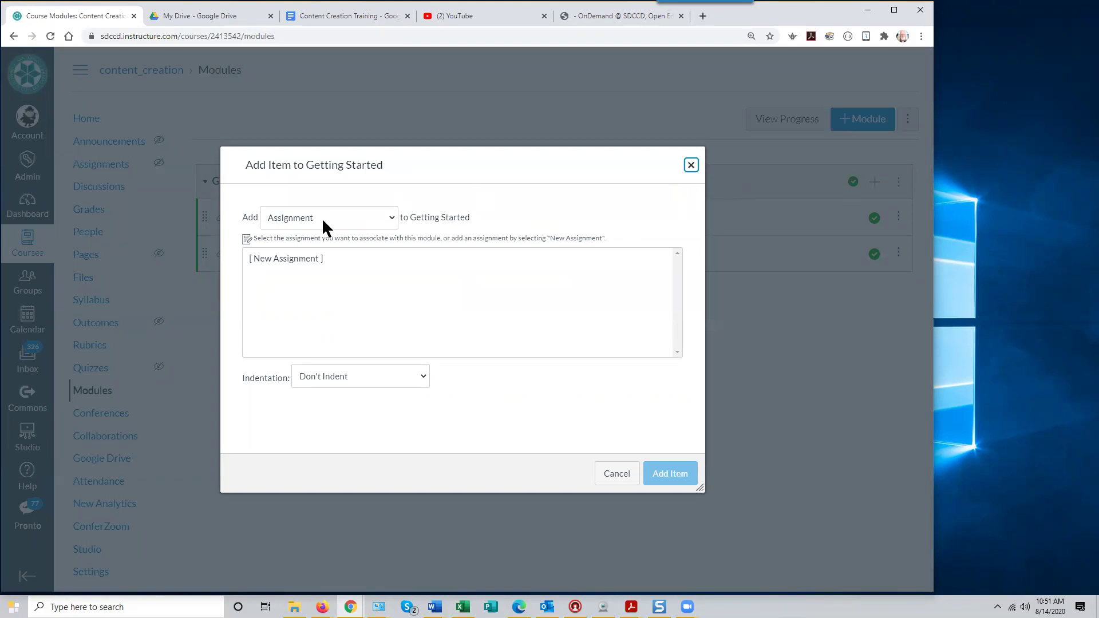
{"action": "left_click", "coordinate": [690, 164]}
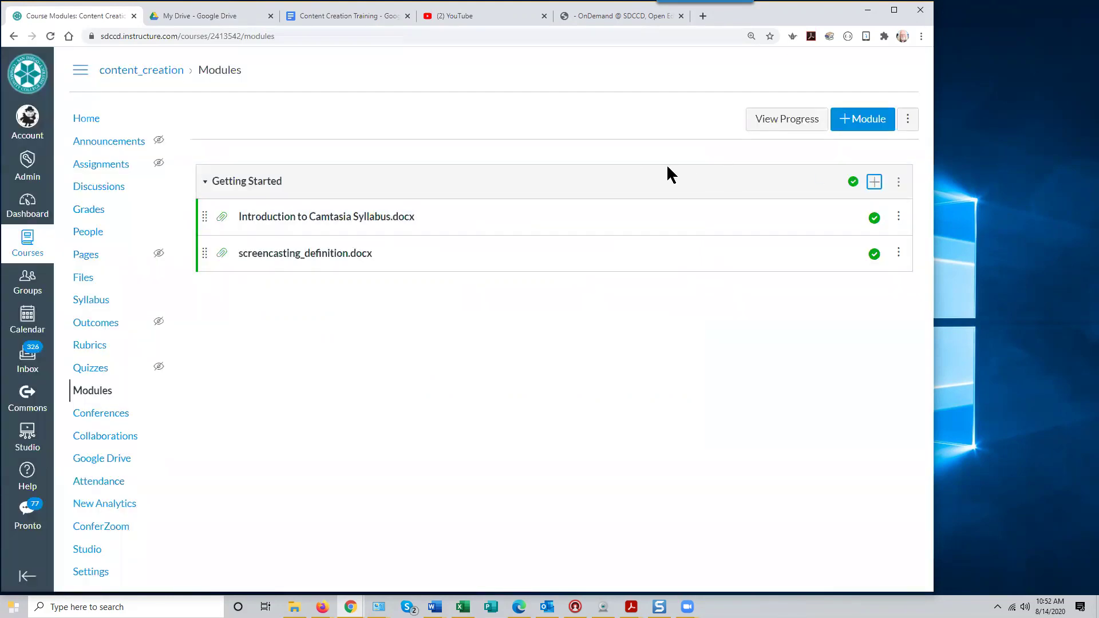
{"action": "left_click", "coordinate": [863, 123]}
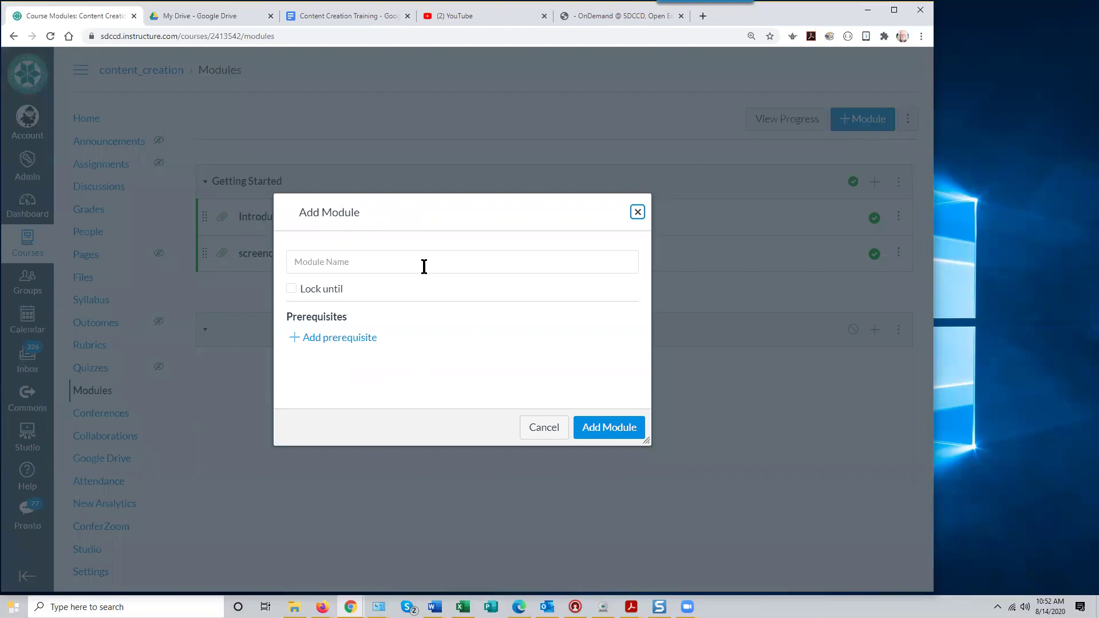
Create the 'Topic Module 1' module and open its Add Item dialog
{"action": "left_click", "coordinate": [339, 261]}
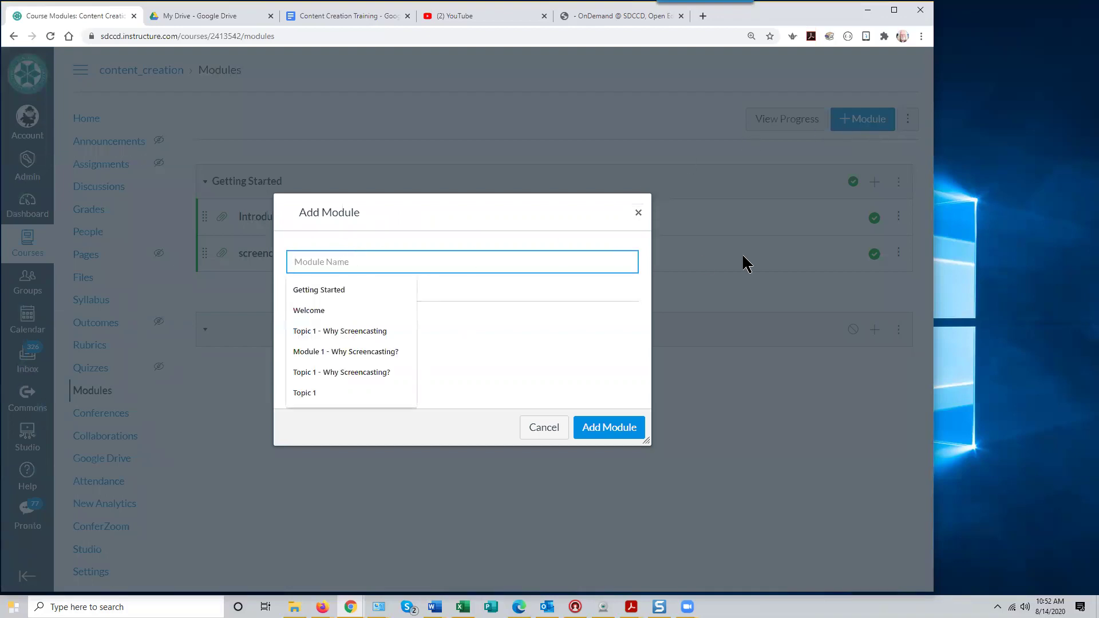
{"action": "type", "text": "T"}
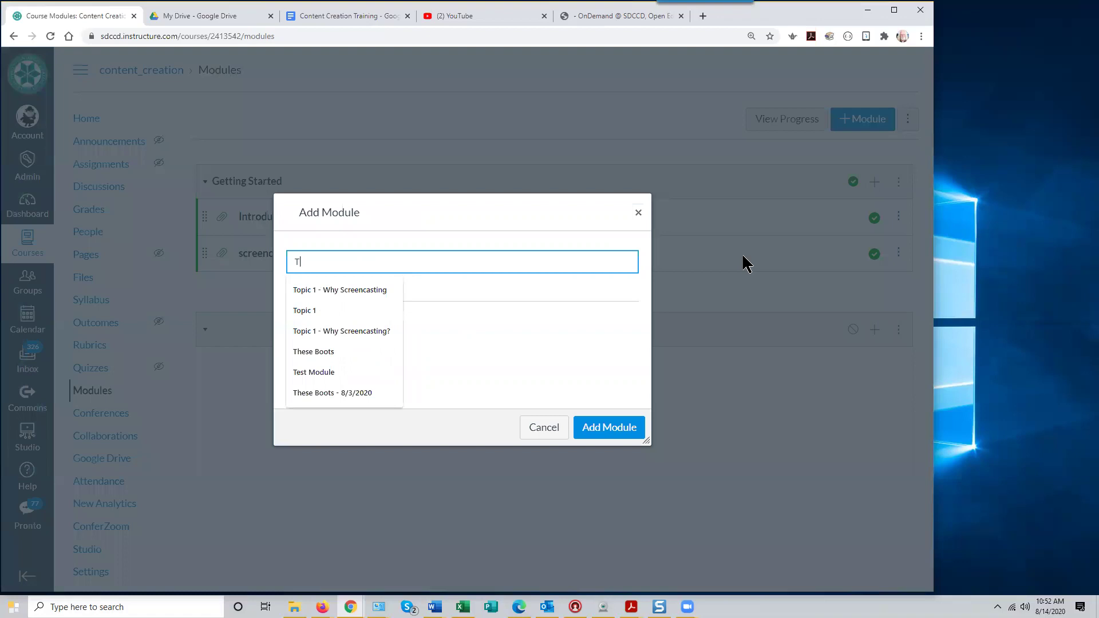
{"action": "type", "text": "opic Module 1"}
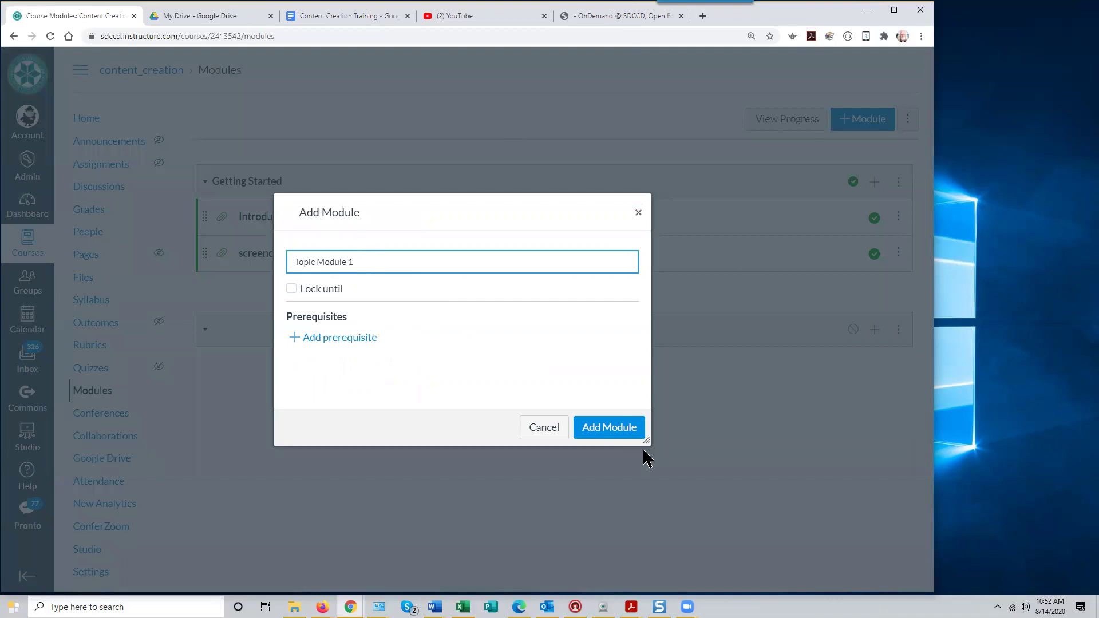
{"action": "left_click", "coordinate": [610, 438]}
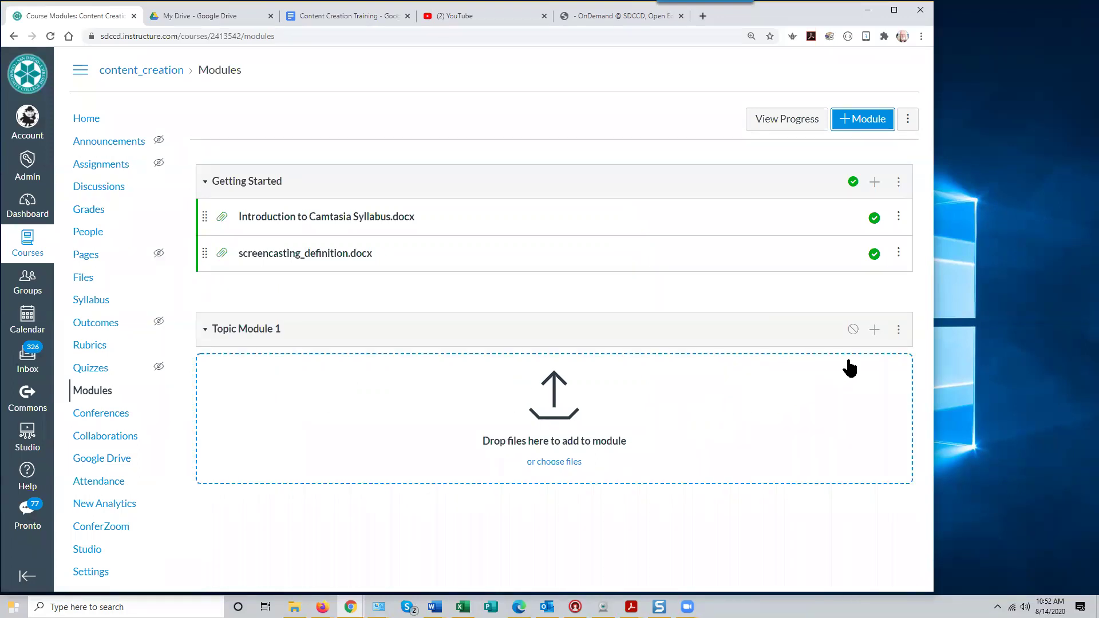
{"action": "left_click", "coordinate": [876, 329]}
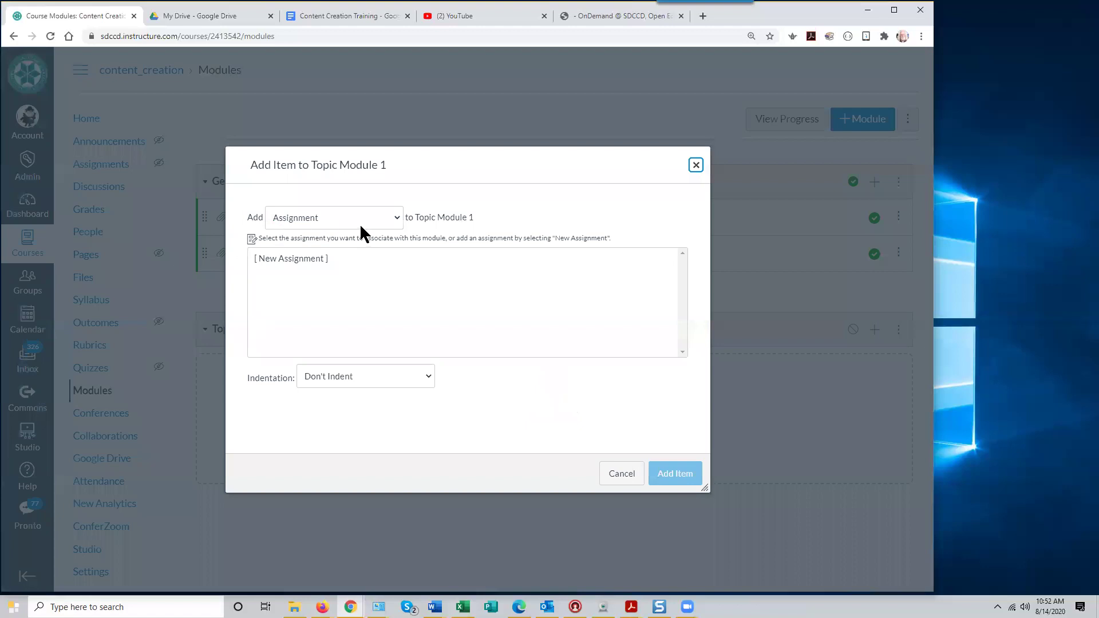
Add a new Page item named 'Screencasting' to Topic Module 1, fixing the capitalisation typo
{"action": "left_click", "coordinate": [394, 217]}
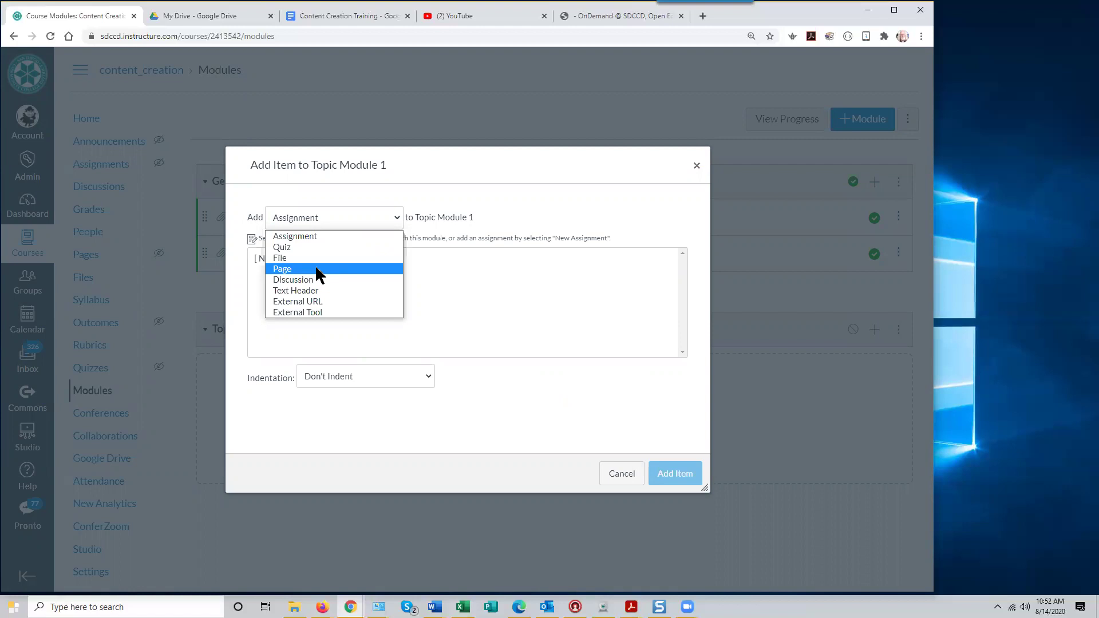
{"action": "left_click", "coordinate": [316, 269]}
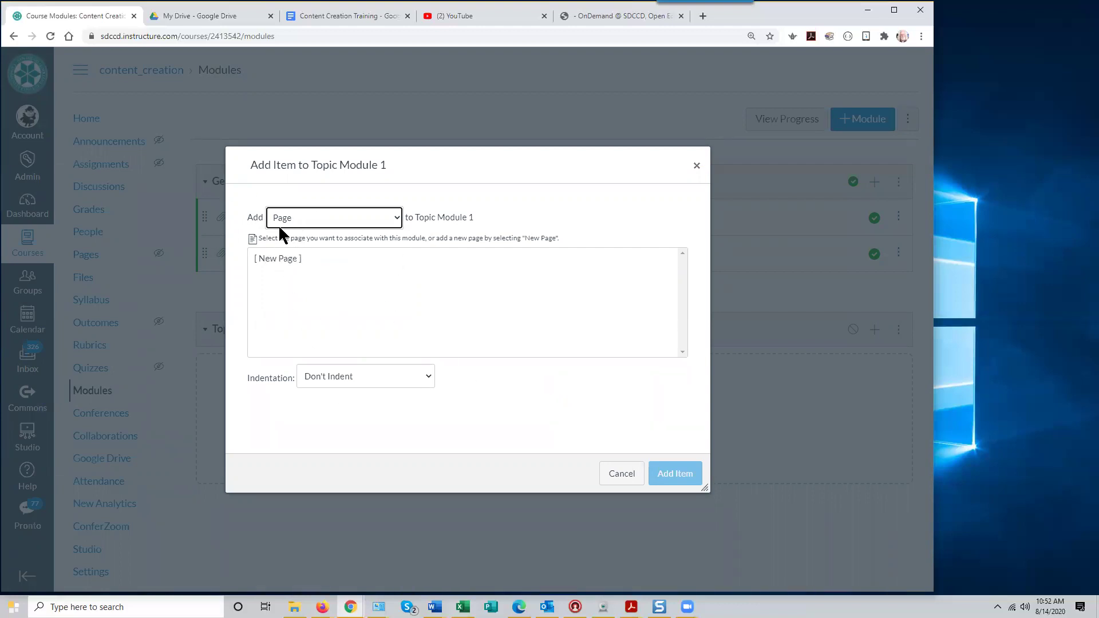
{"action": "left_click", "coordinate": [274, 259]}
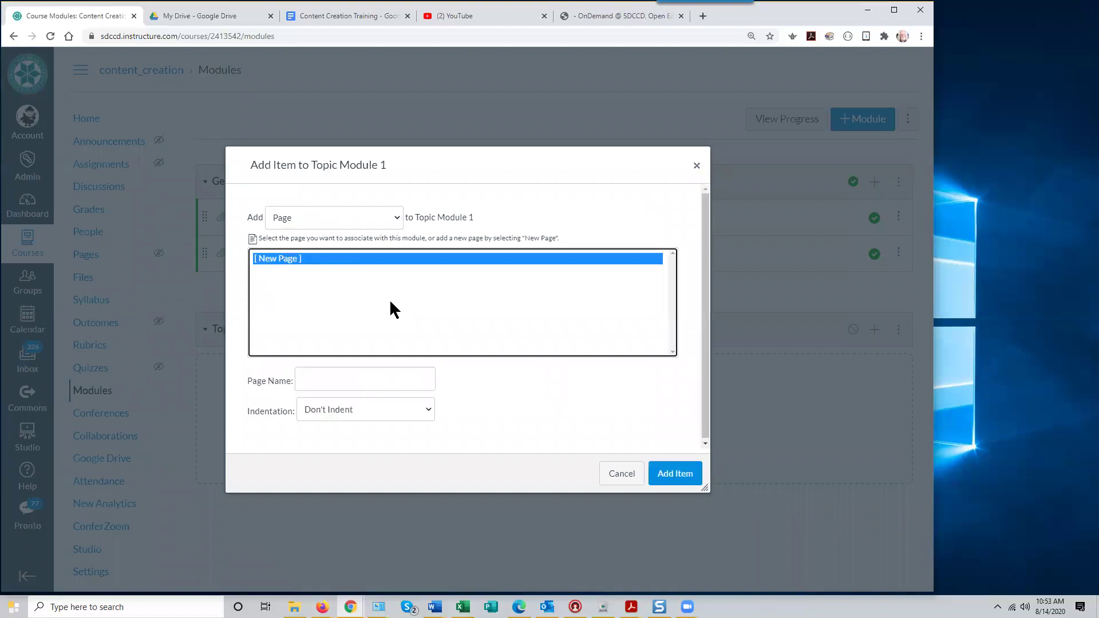
{"action": "left_click", "coordinate": [335, 377]}
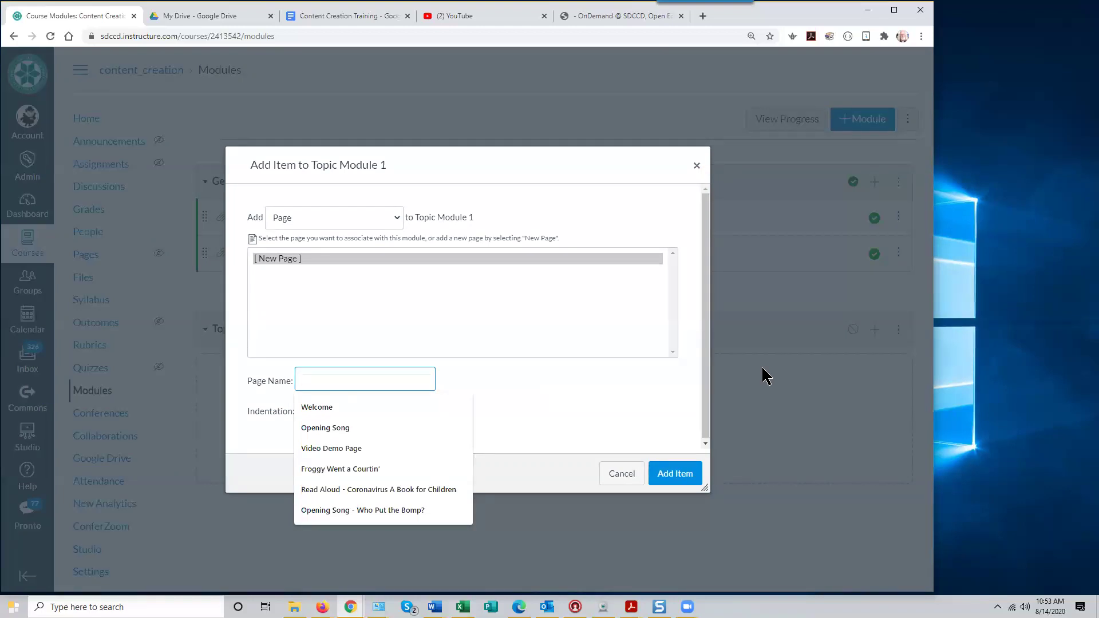
{"action": "type", "text": "SCreen"}
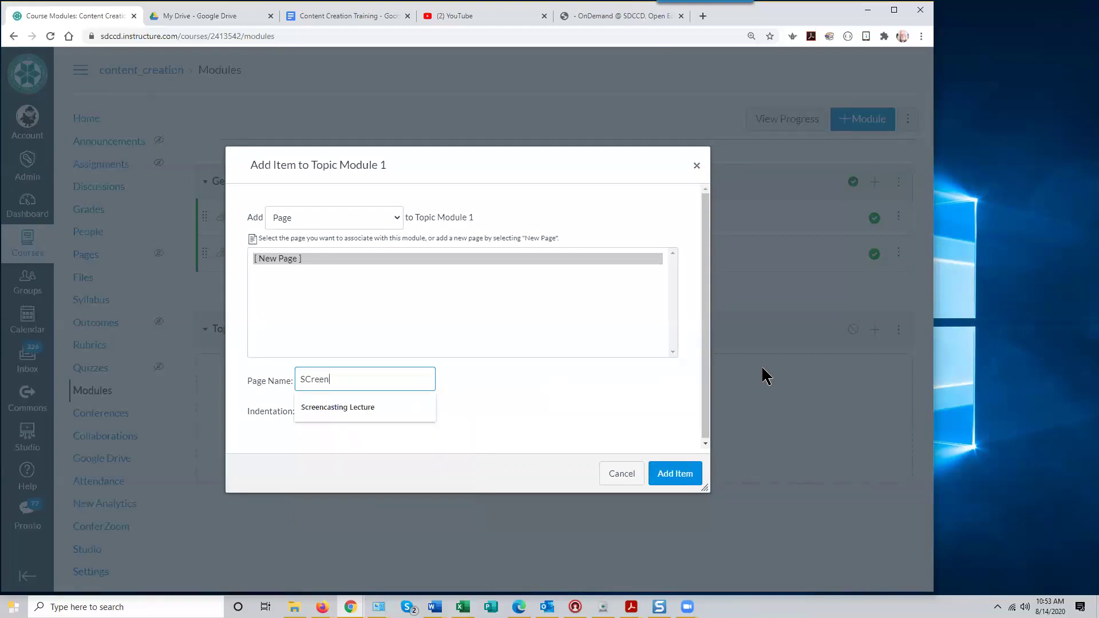
{"action": "type", "text": "casting"}
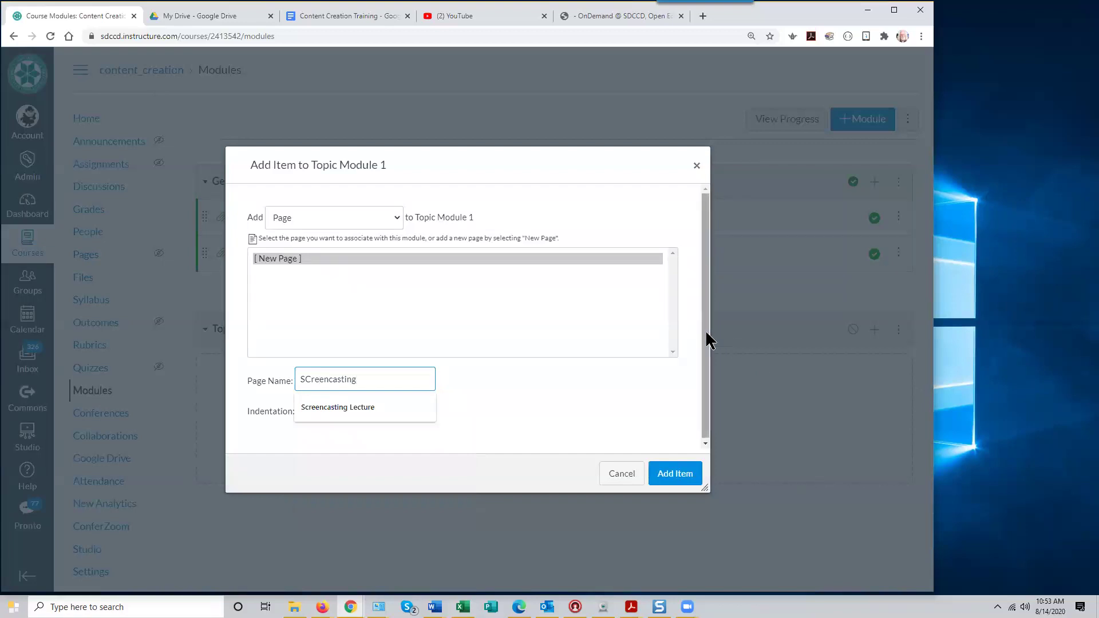
{"action": "left_click", "coordinate": [306, 381]}
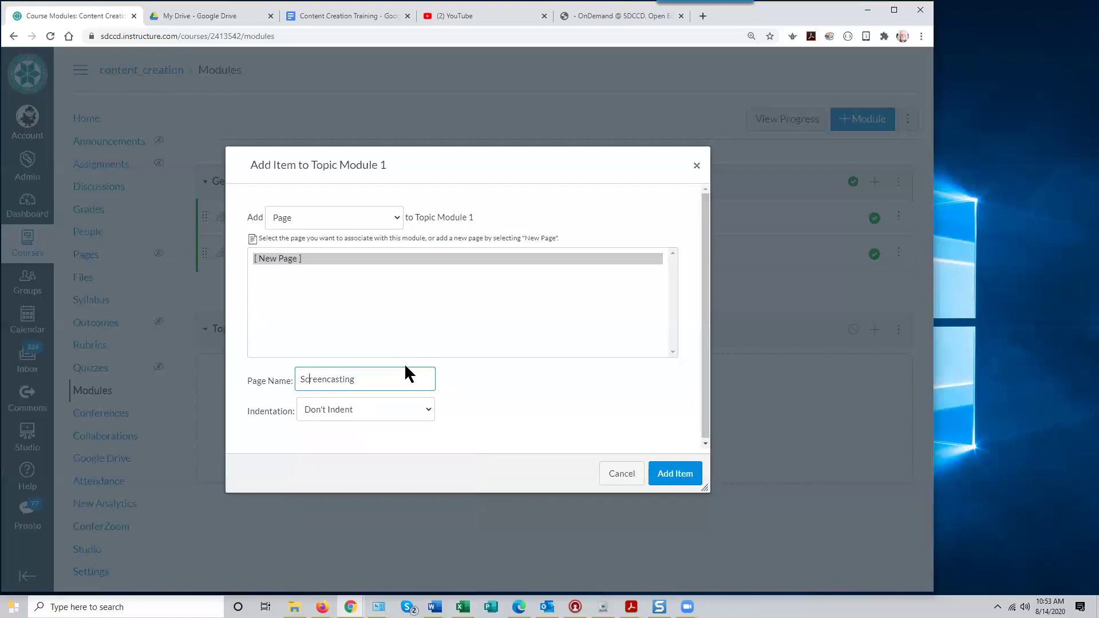
{"action": "key", "text": "BackSpace"}
{"action": "type", "text": "c"}
{"action": "left_click", "coordinate": [677, 475]}
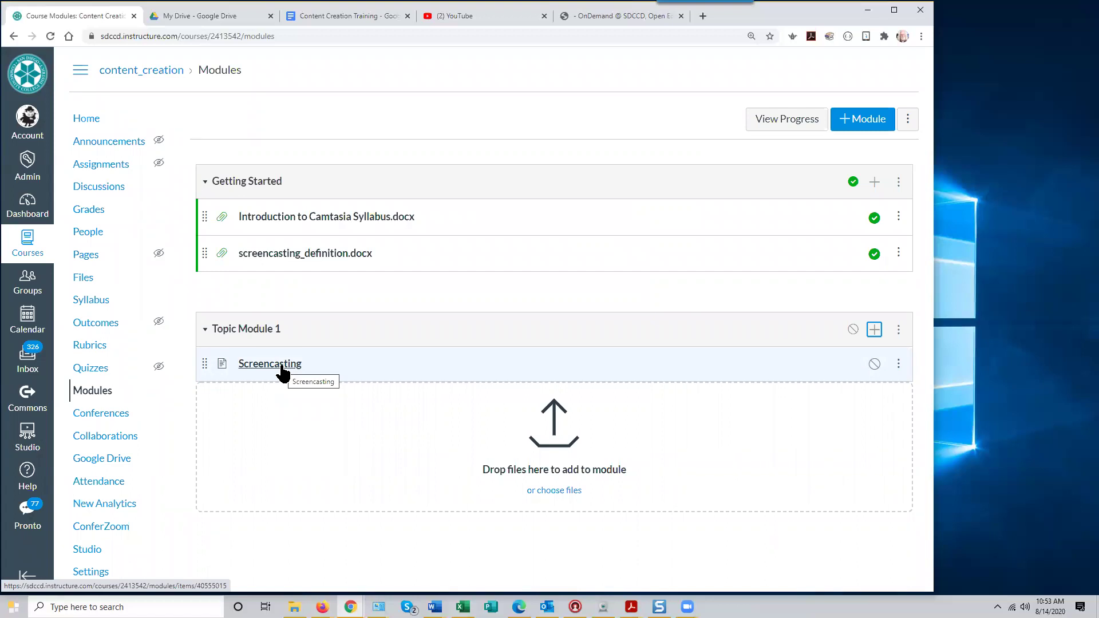
Open the Screencasting page from Topic Module 1 and switch it into edit mode
{"action": "left_click", "coordinate": [289, 369]}
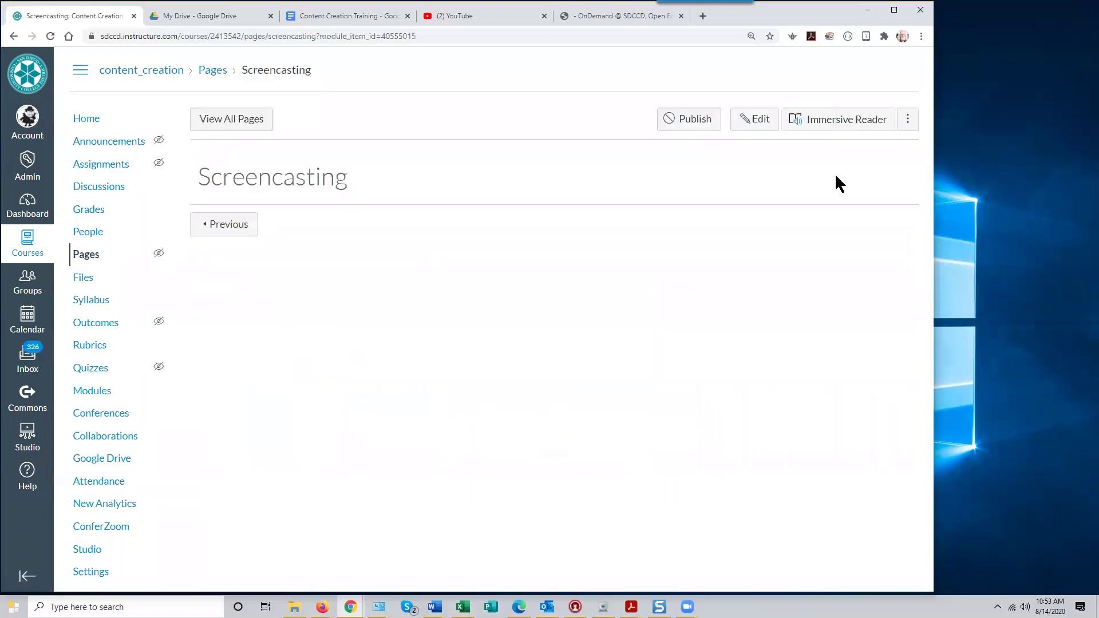
{"action": "left_click", "coordinate": [752, 120]}
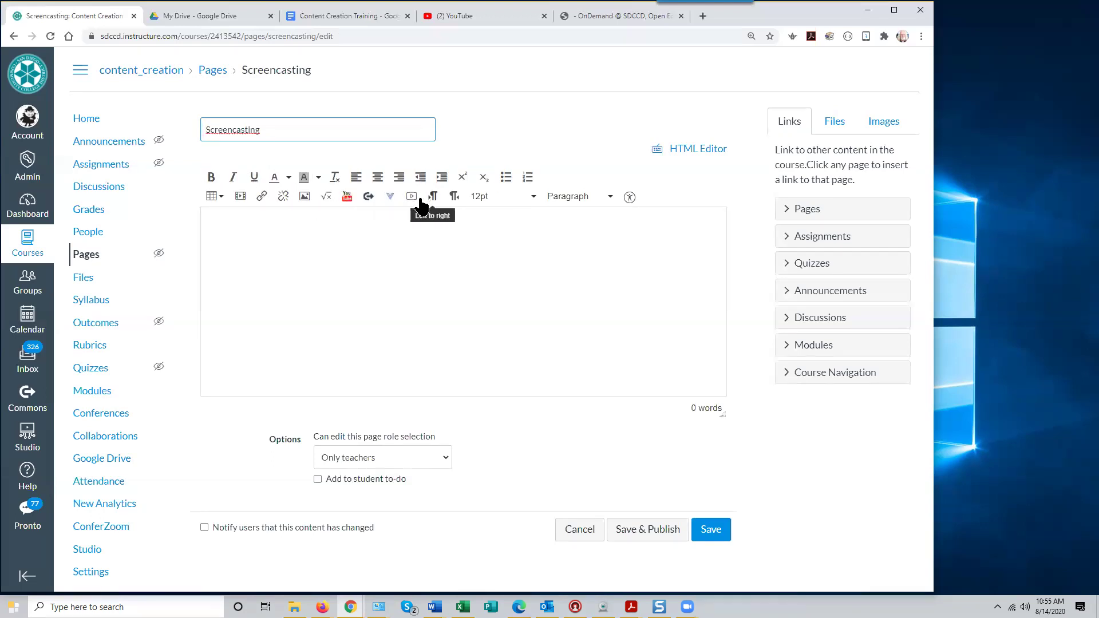
Type 'Introduction to Screencasting' as the page body's first line
{"action": "left_click", "coordinate": [347, 233]}
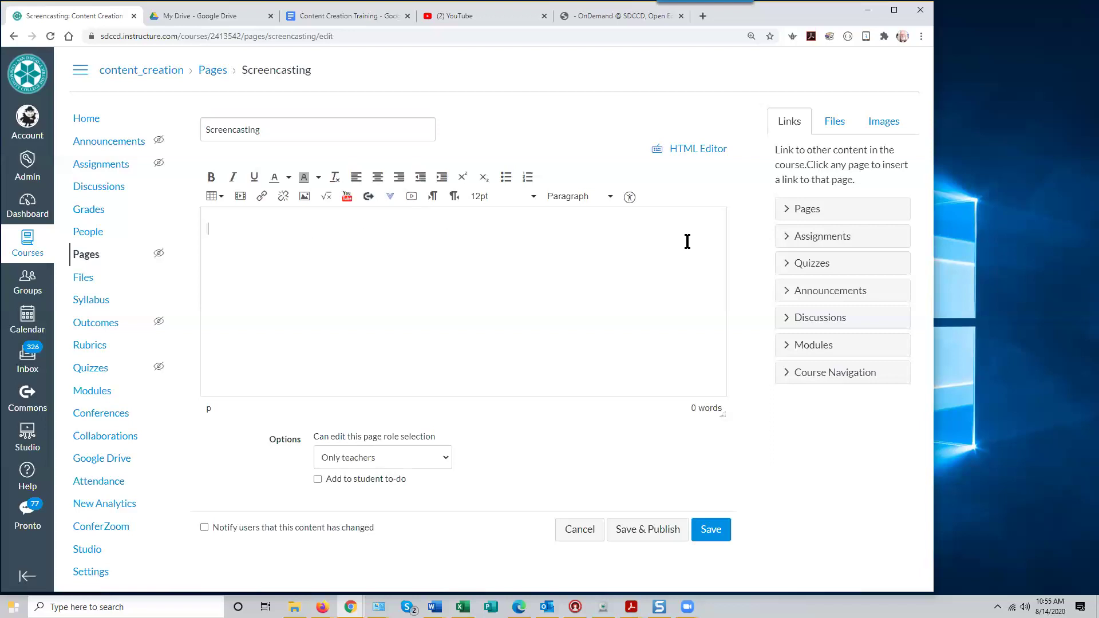
{"action": "type", "text": "Introduction to Screencasting"}
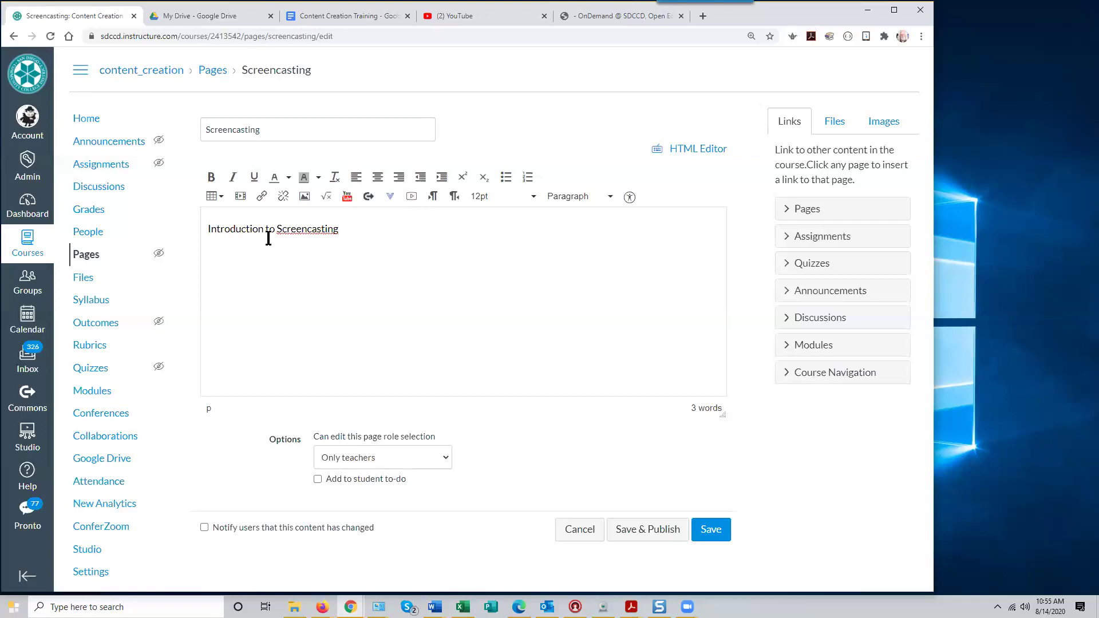
Select the Introduction to Screencasting line and center it, after trying left and right alignment
{"action": "left_click_drag", "start_coordinate": [348, 231], "coordinate": [201, 236]}
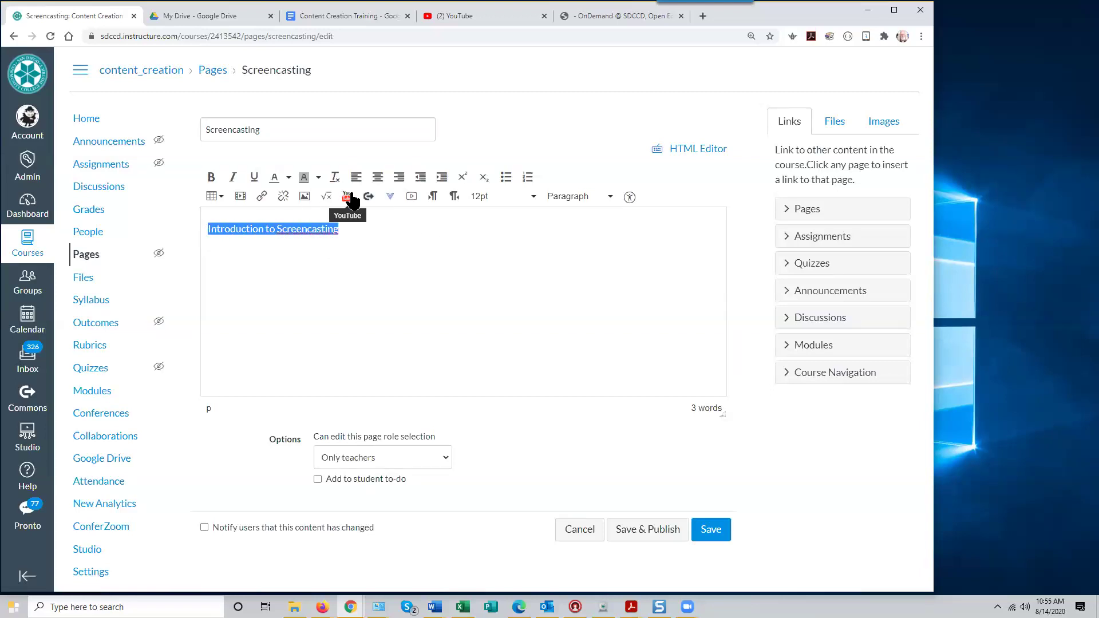
{"action": "left_click", "coordinate": [379, 184]}
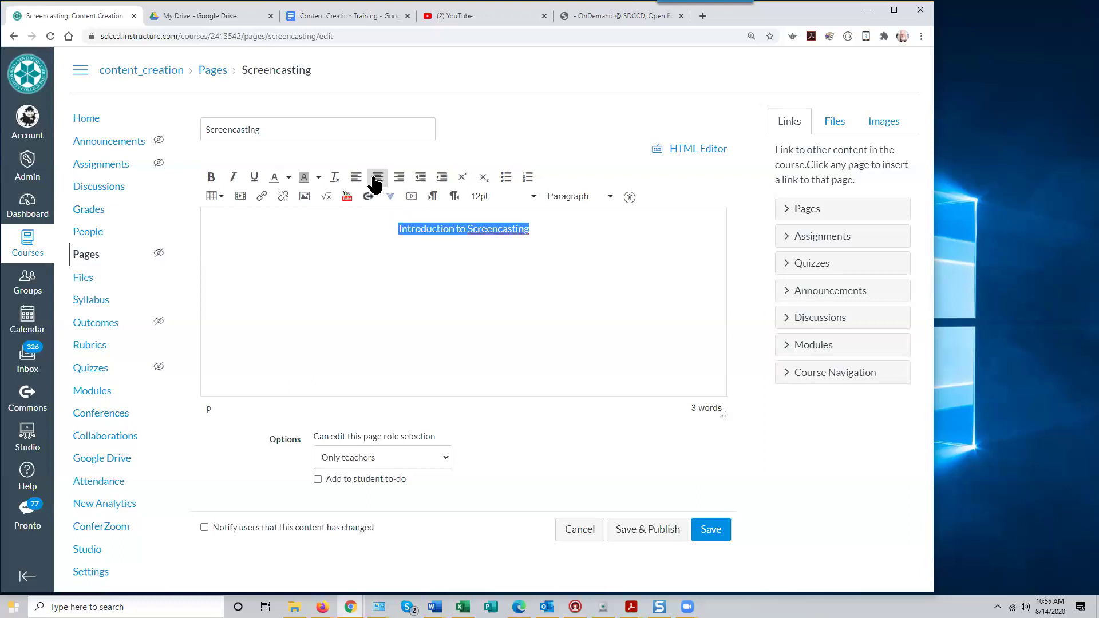
{"action": "left_click", "coordinate": [384, 184]}
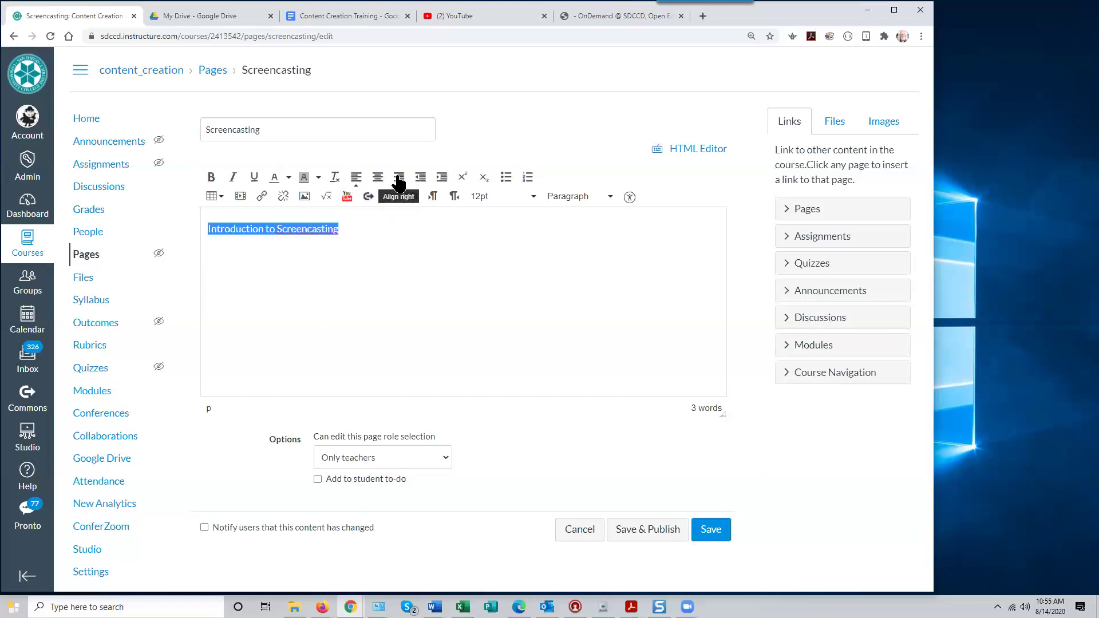
{"action": "left_click", "coordinate": [384, 183]}
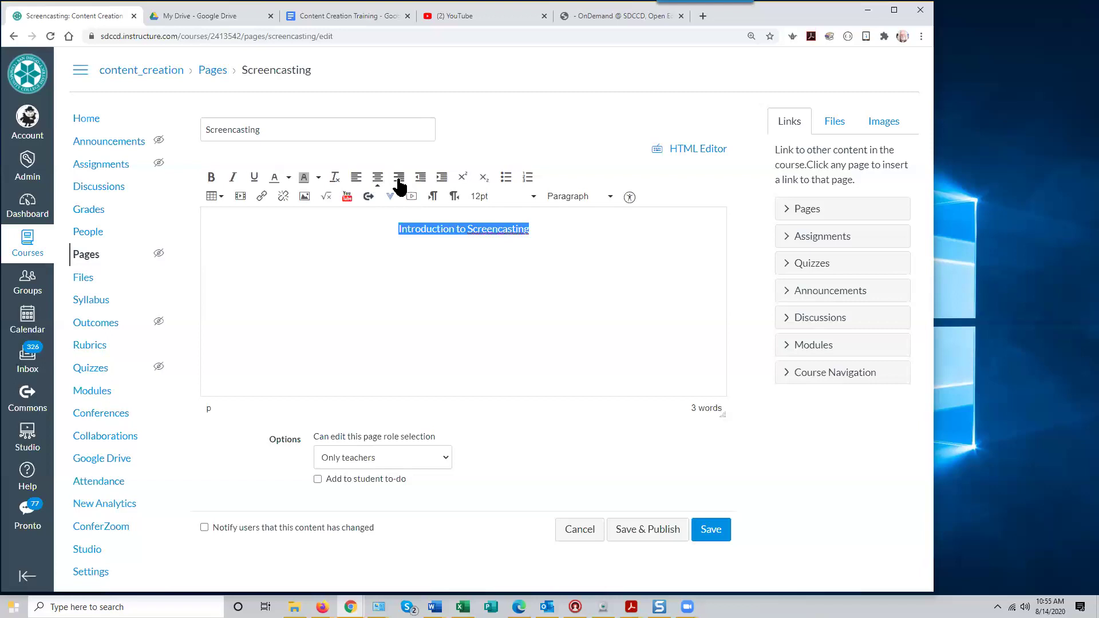
{"action": "left_click", "coordinate": [380, 184]}
{"action": "left_click", "coordinate": [379, 184]}
Make the heading bold and italic, removing a trial underline, then deselect it
{"action": "left_click", "coordinate": [211, 178]}
{"action": "left_click", "coordinate": [232, 178]}
{"action": "left_click", "coordinate": [254, 178]}
{"action": "left_click", "coordinate": [254, 178]}
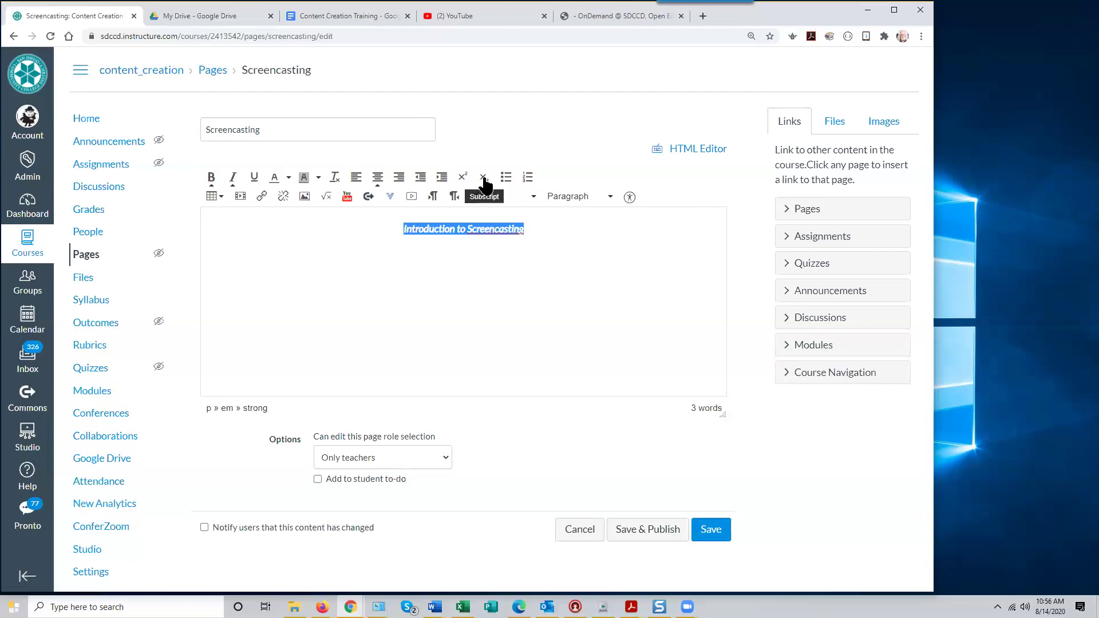
{"action": "left_click", "coordinate": [595, 229]}
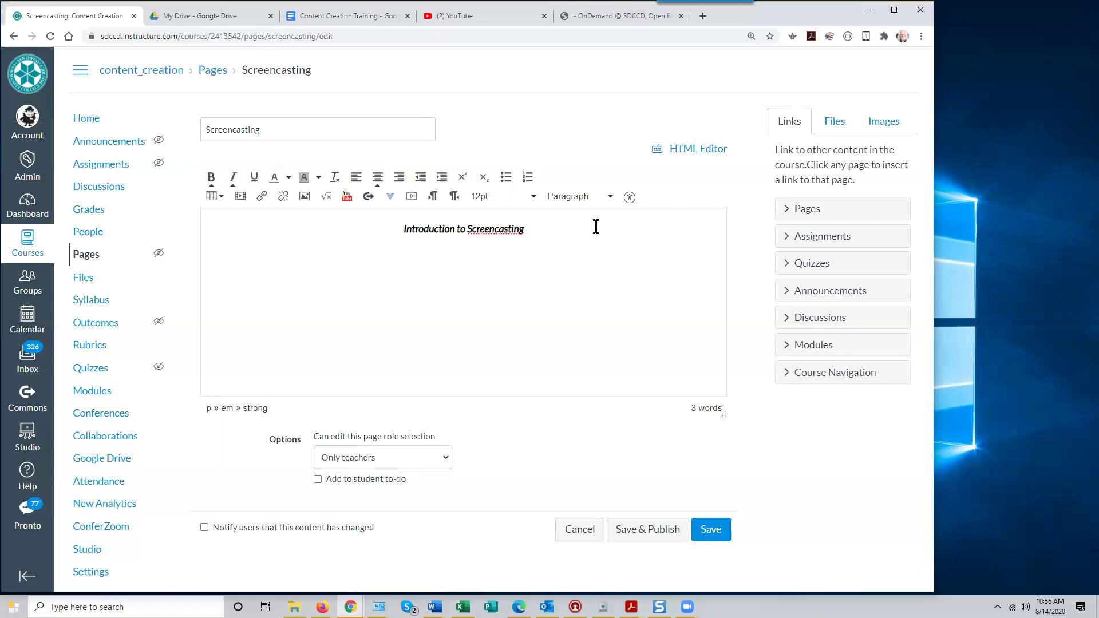
Set the 'Introduction to Screencasting' heading to 24pt and add a new line after it
{"action": "left_click_drag", "start_coordinate": [524, 230], "coordinate": [400, 233]}
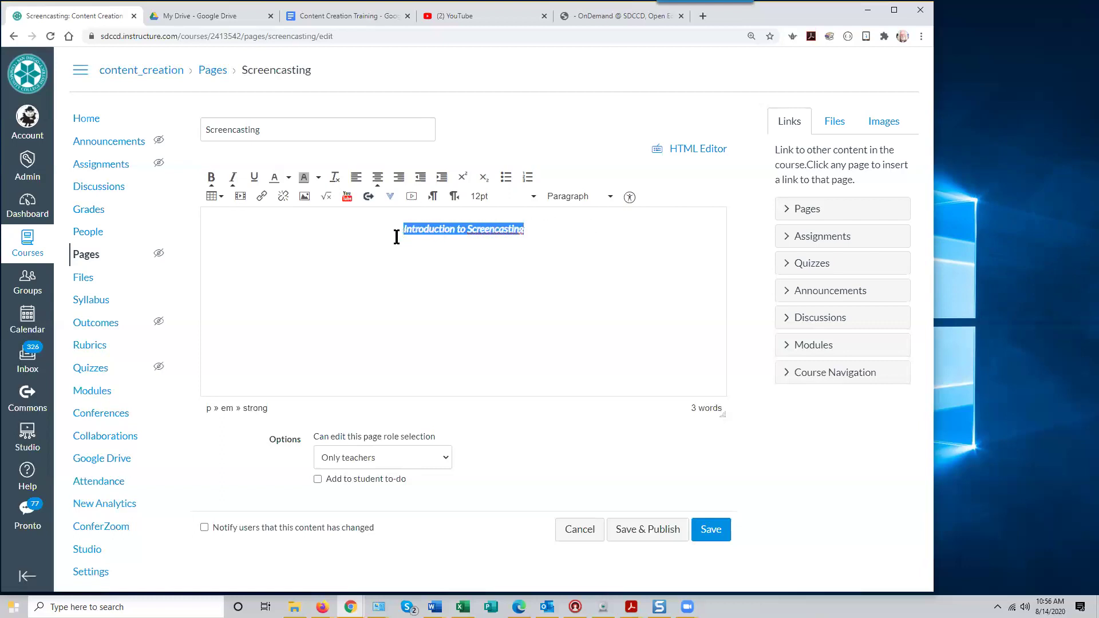
{"action": "left_click", "coordinate": [532, 200]}
{"action": "left_click", "coordinate": [500, 310]}
{"action": "left_click", "coordinate": [611, 236]}
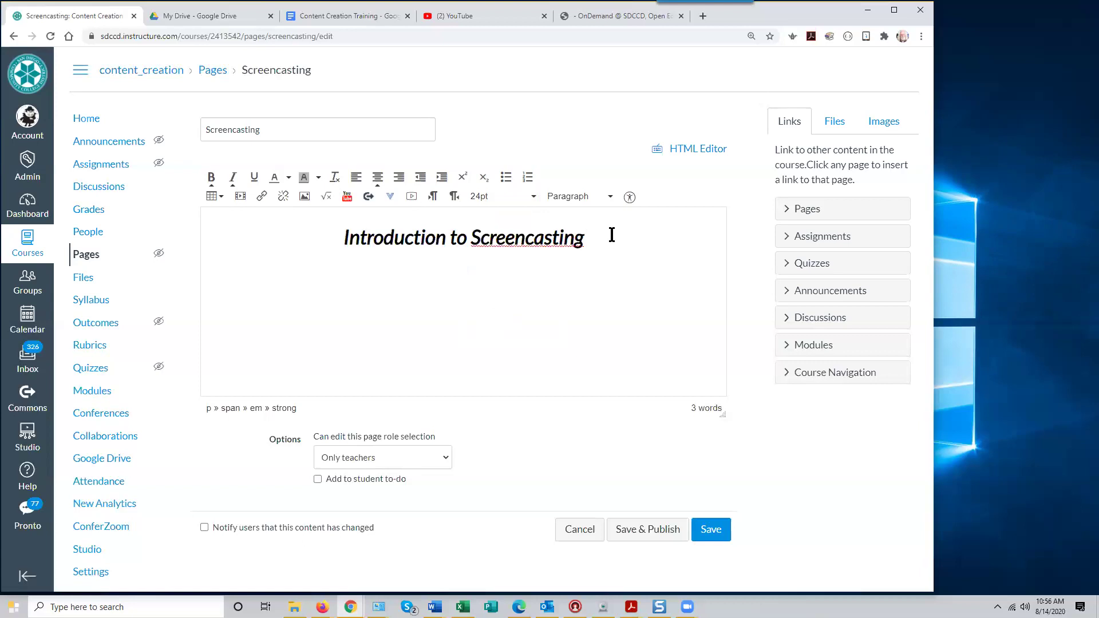
{"action": "key", "text": "Return"}
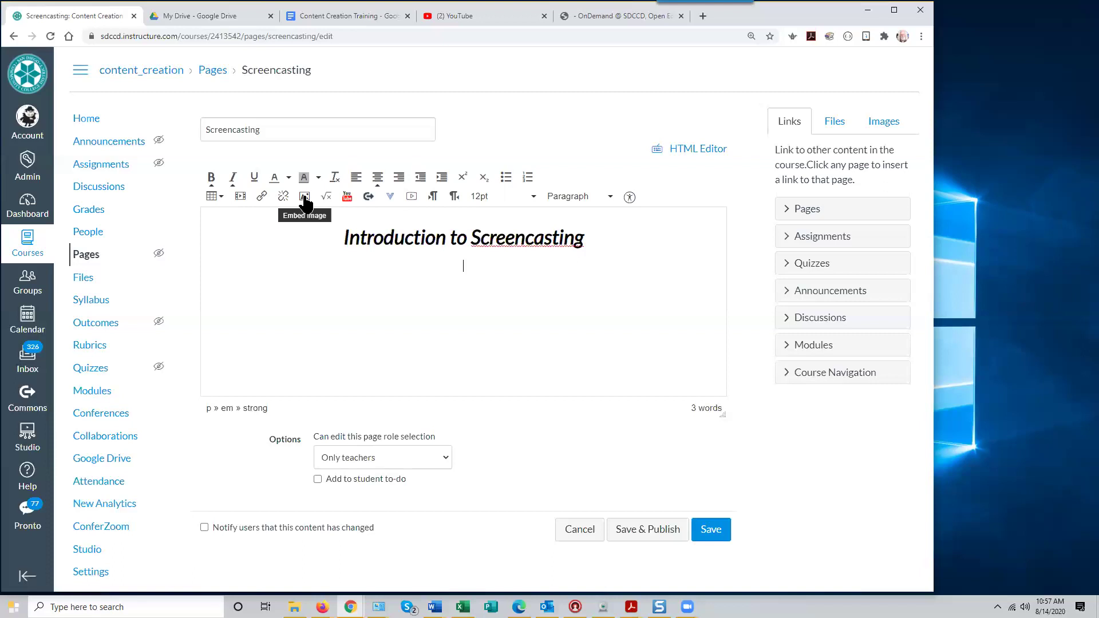
Insert a blank line before the heading and place the cursor on it
{"action": "left_click", "coordinate": [343, 237]}
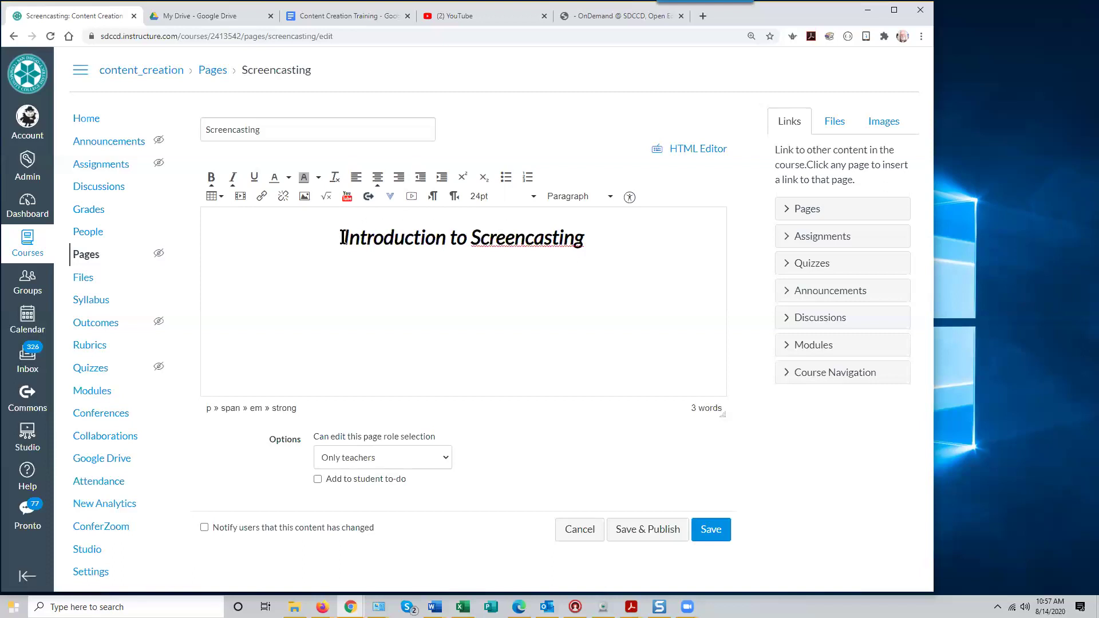
{"action": "key", "text": "Return"}
{"action": "left_click", "coordinate": [442, 238]}
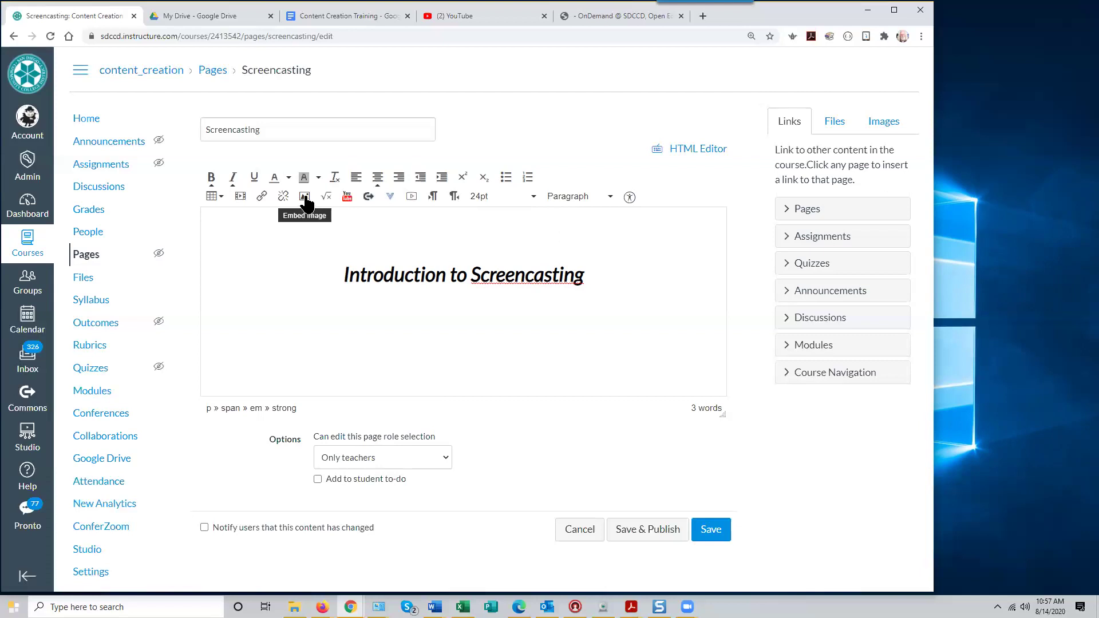
Open the Embed Image dialog, choose Course files on the Canvas tab, and start an upload
{"action": "left_click", "coordinate": [305, 198]}
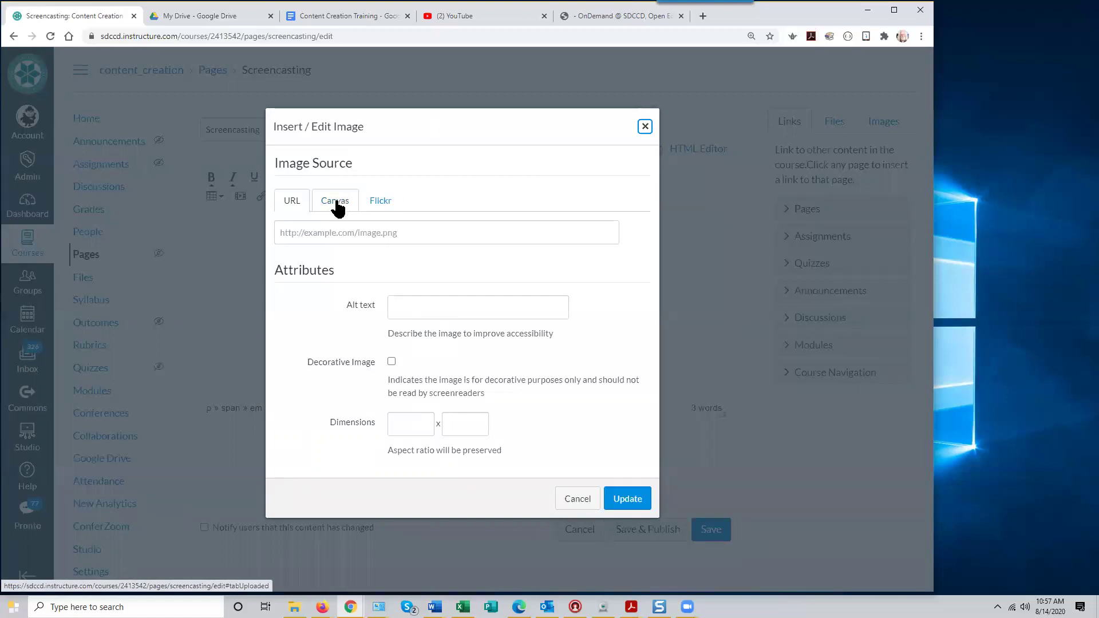
{"action": "left_click", "coordinate": [339, 201]}
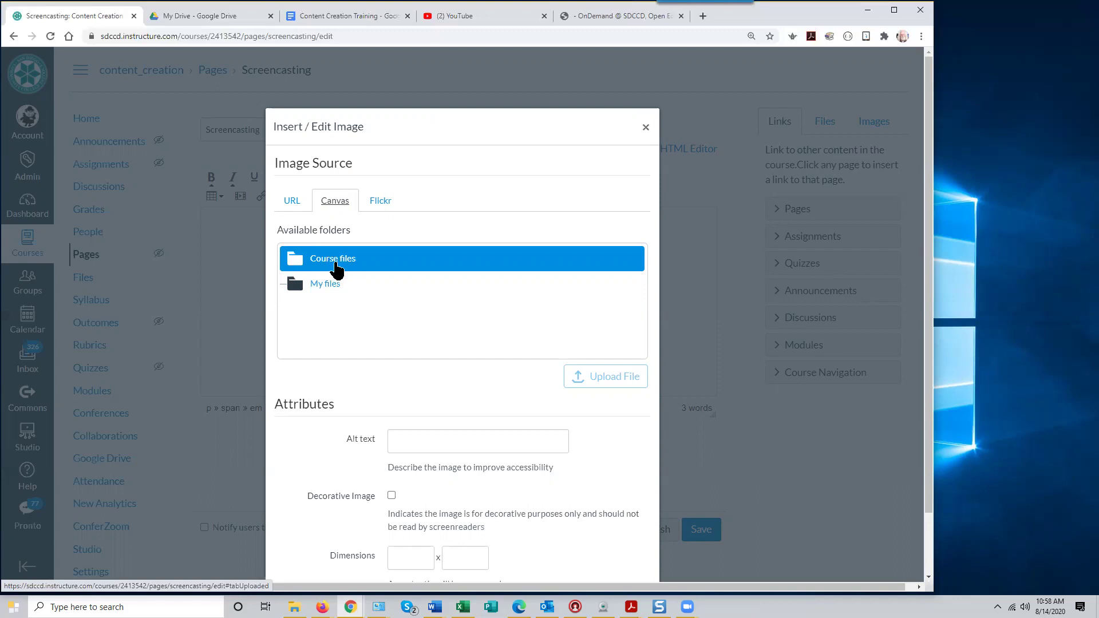
{"action": "left_click", "coordinate": [337, 269]}
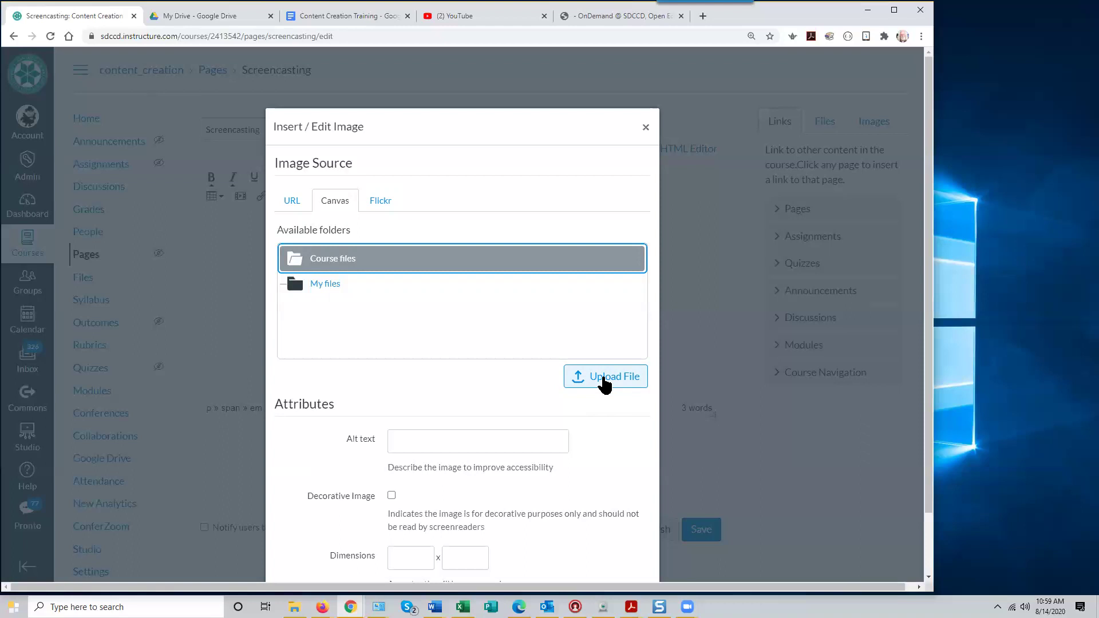
{"action": "left_click", "coordinate": [603, 379]}
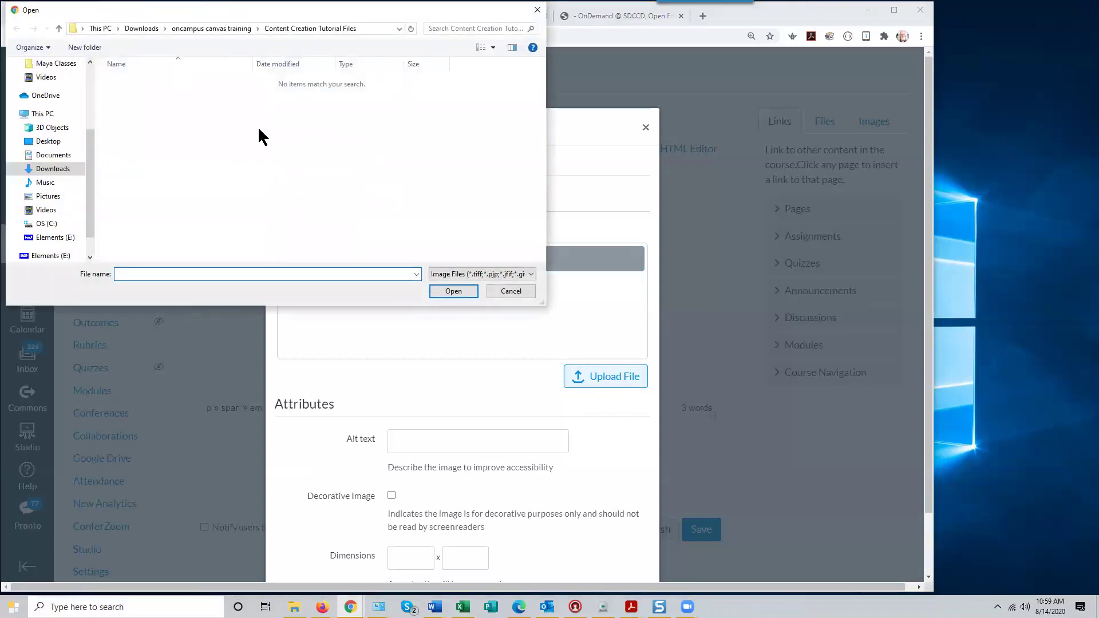
Upload olp.gif from the Pictures folder into the course files
{"action": "left_click", "coordinate": [48, 197]}
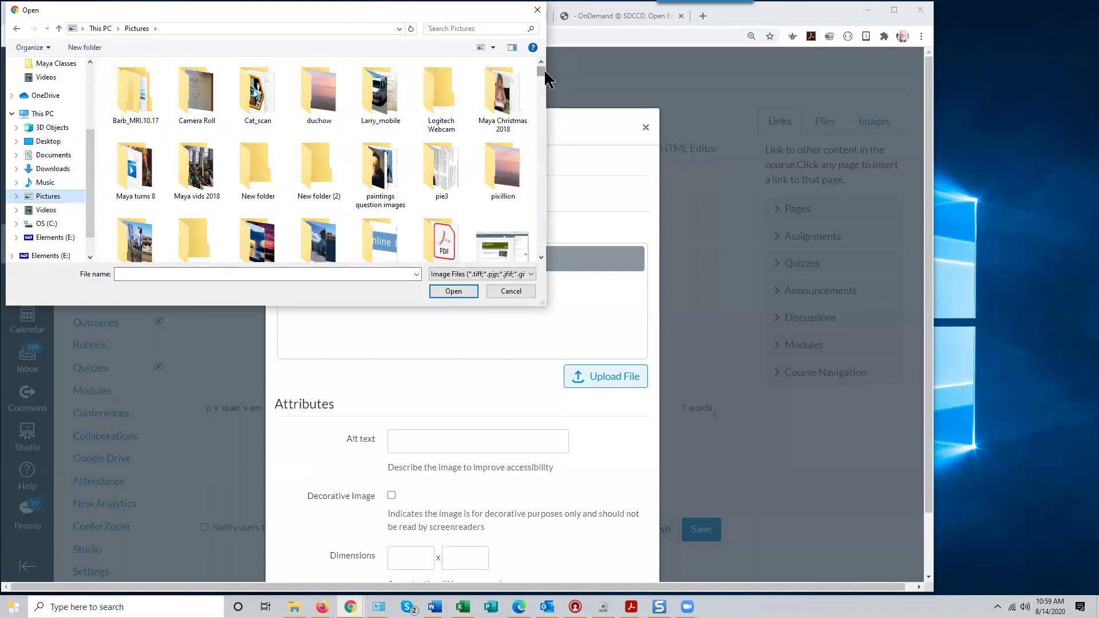
{"action": "left_click_drag", "start_coordinate": [543, 70], "coordinate": [541, 81]}
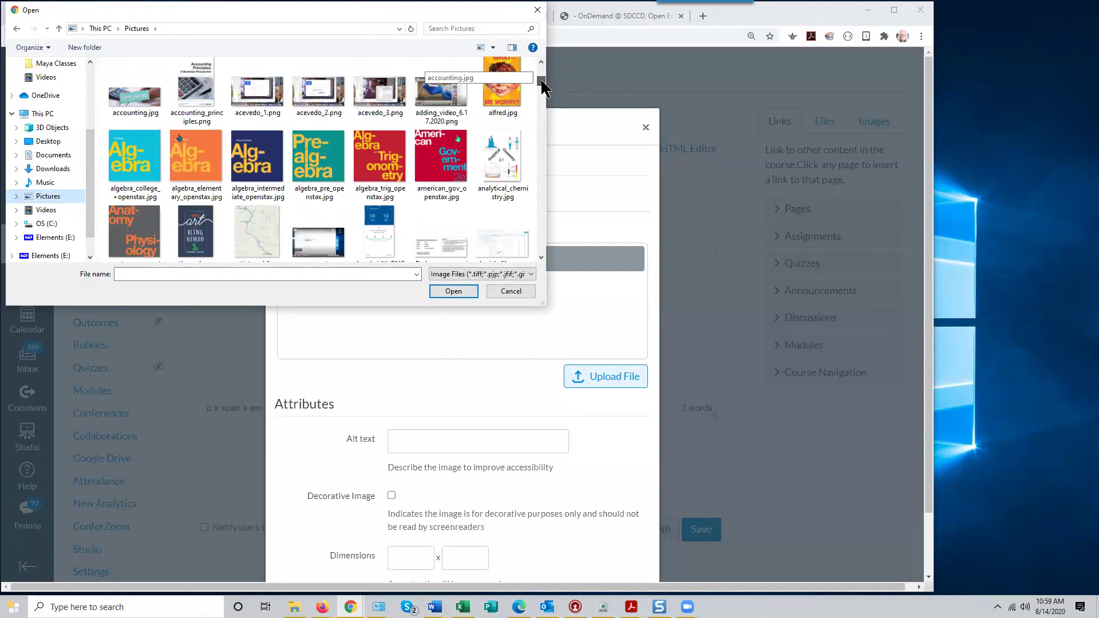
{"action": "left_click_drag", "start_coordinate": [540, 78], "coordinate": [537, 186]}
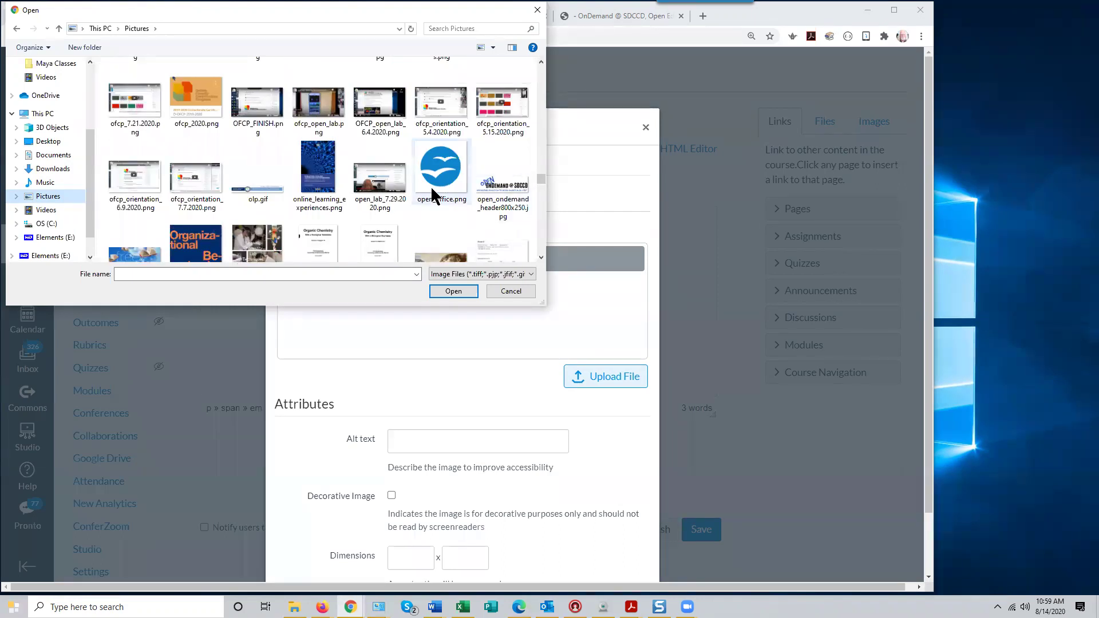
{"action": "scroll", "coordinate": [430, 191], "scroll_direction": "down", "scroll_amount": 3}
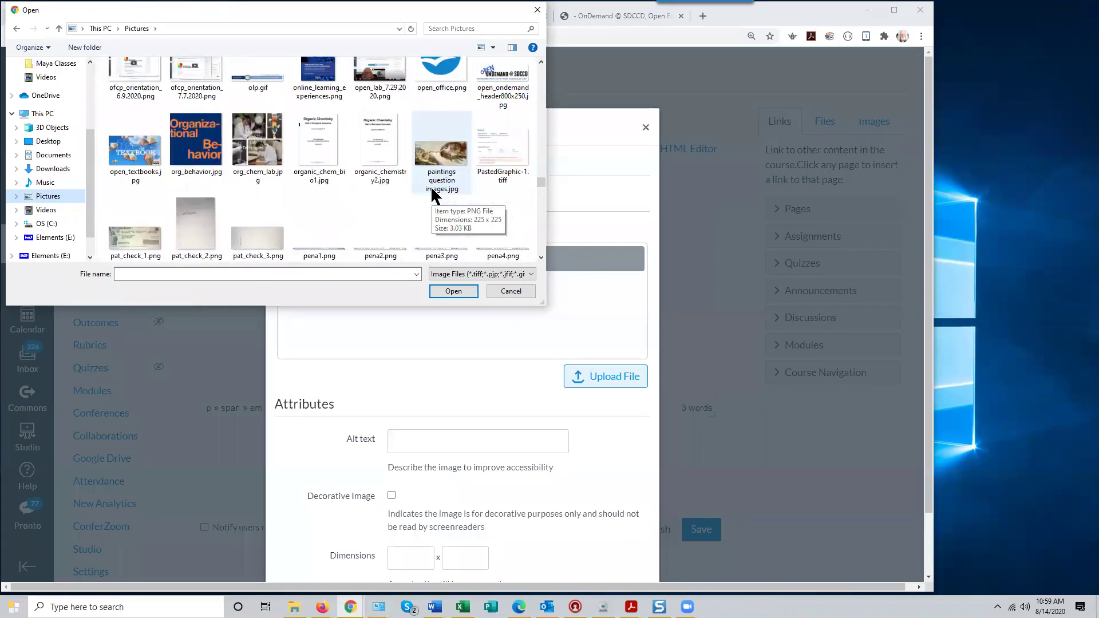
{"action": "scroll", "coordinate": [431, 185], "scroll_direction": "up", "scroll_amount": 2}
{"action": "left_click", "coordinate": [254, 151]}
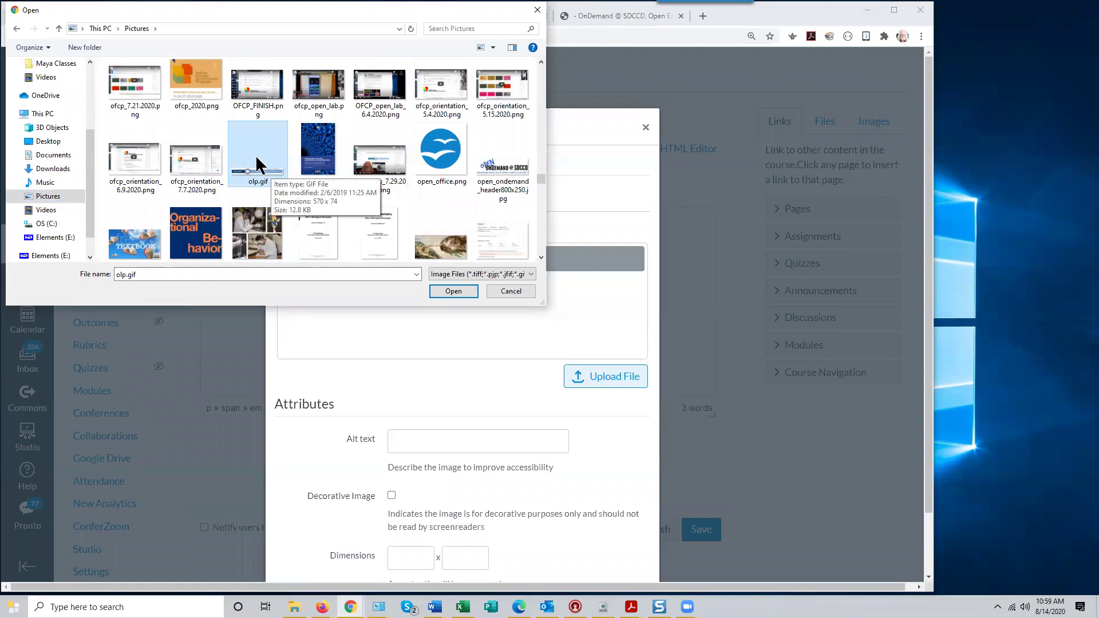
{"action": "left_click", "coordinate": [457, 293]}
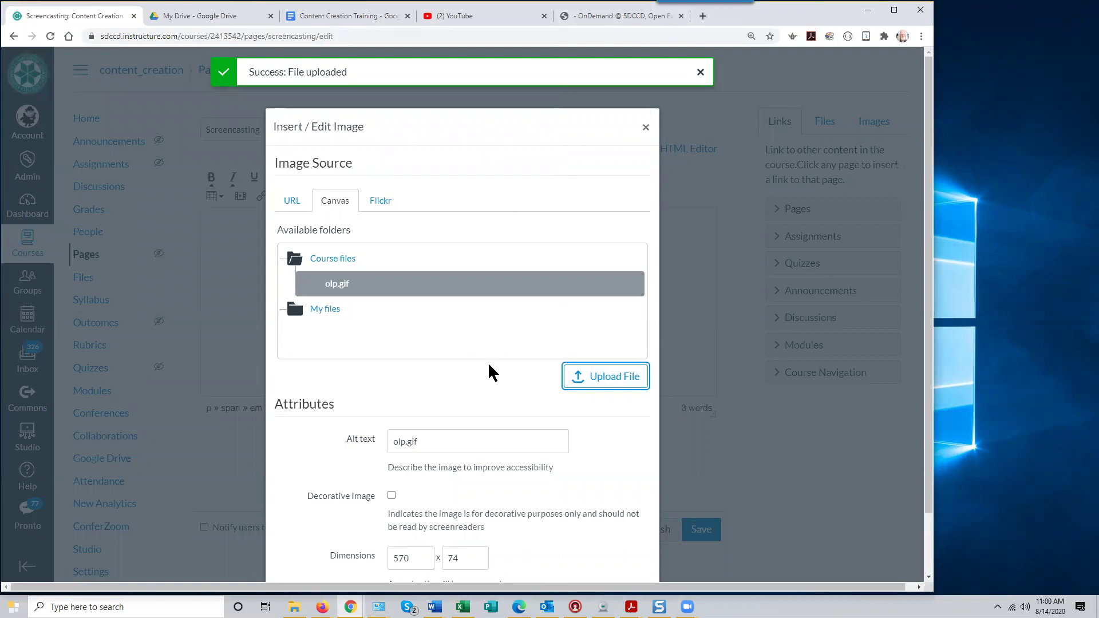
Change the image's alt text from 'olp.gif' to 'Online Learning Pathways Logo'
{"action": "scroll", "coordinate": [489, 366], "scroll_direction": "down", "scroll_amount": 2}
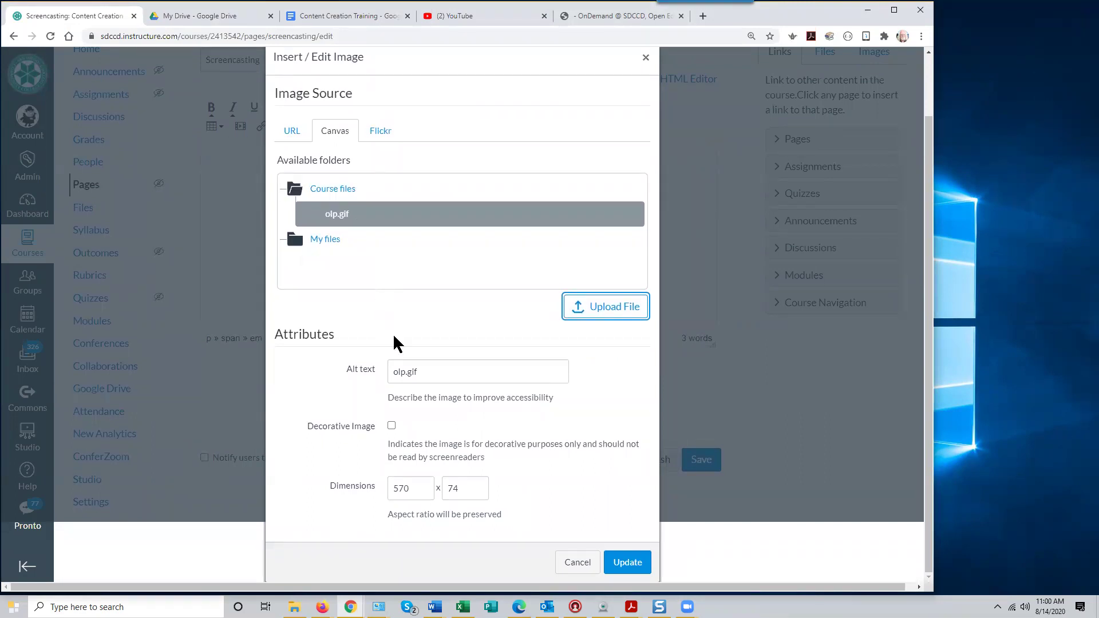
{"action": "left_click", "coordinate": [423, 372]}
{"action": "double_click", "coordinate": [423, 372]}
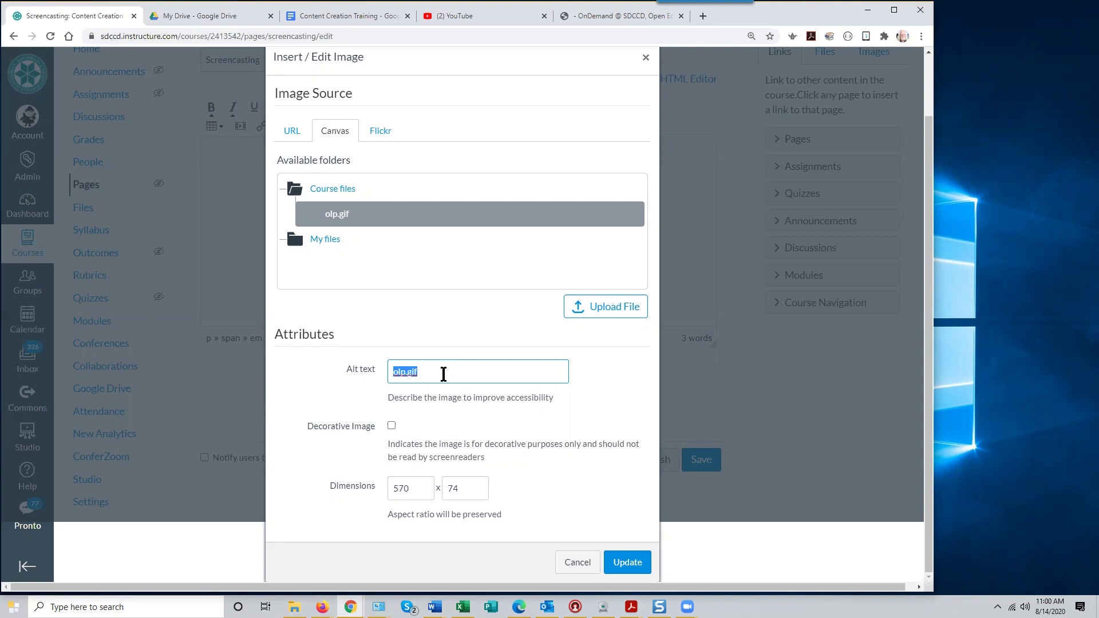
{"action": "type", "text": "Online Larni"}
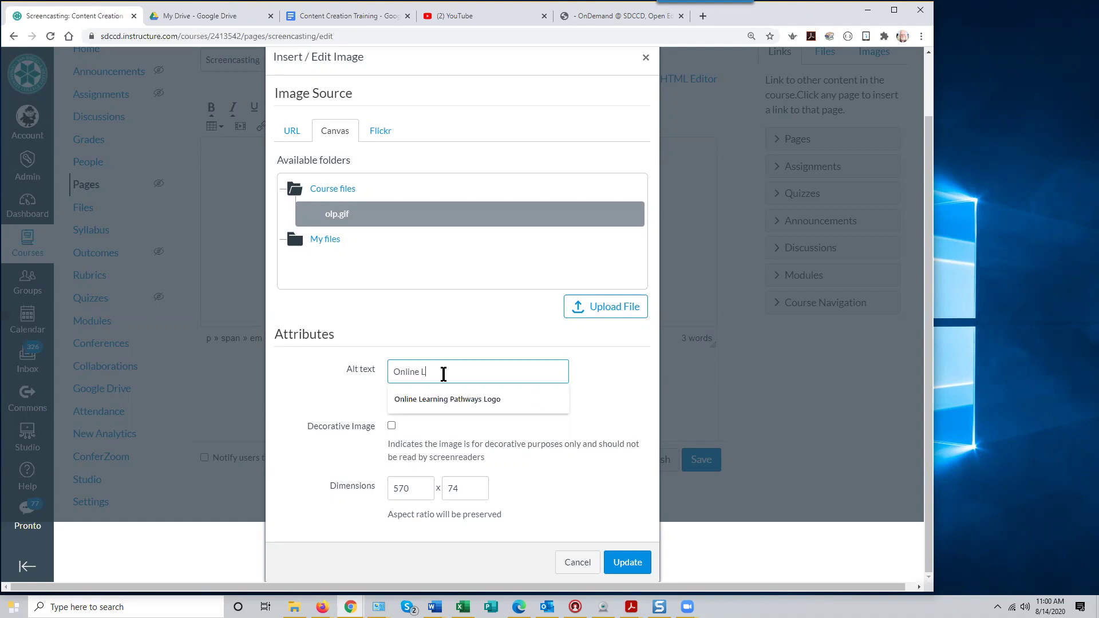
{"action": "key", "text": "BackSpace"}
{"action": "key", "text": "BackSpace"}
{"action": "key", "text": "BackSpace"}
{"action": "key", "text": "BackSpace"}
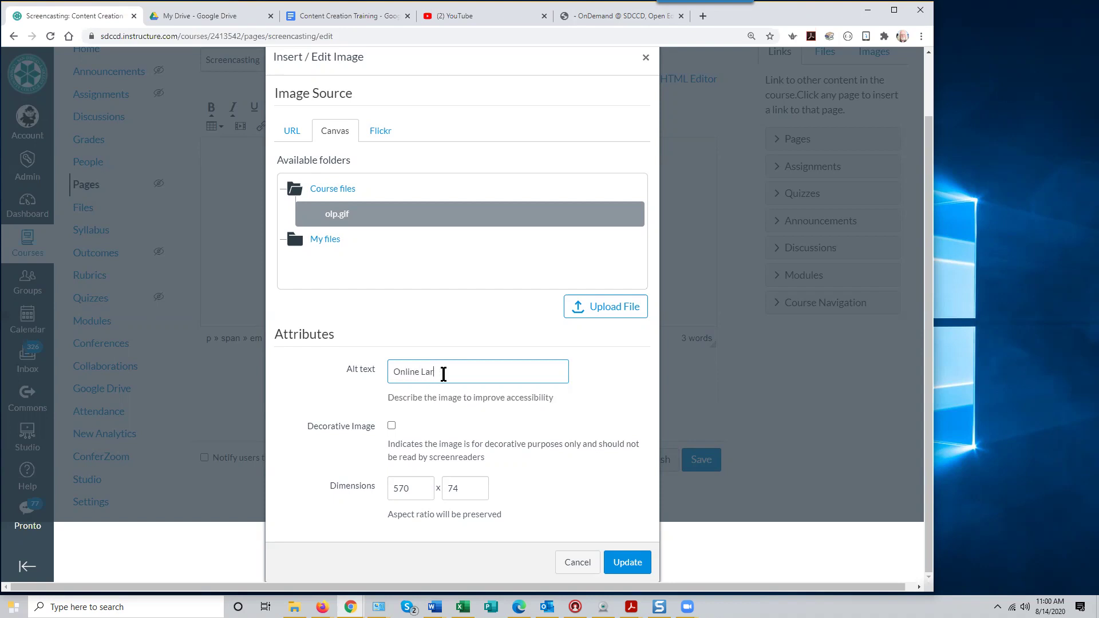
{"action": "type", "text": "eaning Pathways Logo"}
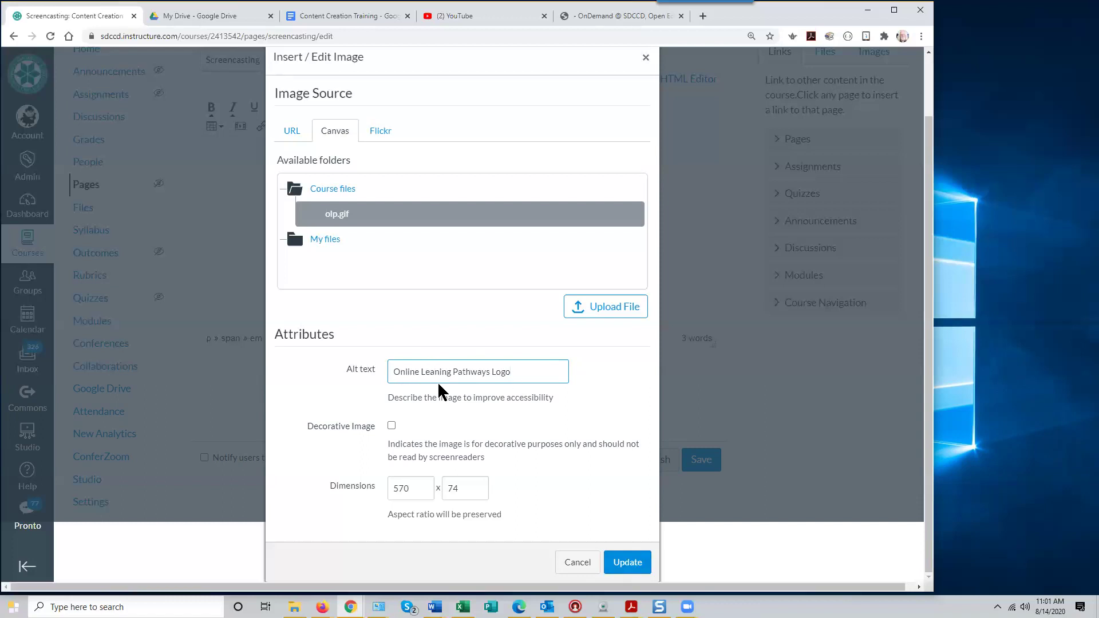
Insert the olp.gif logo above the heading and add a new line below the heading
{"action": "left_click", "coordinate": [628, 563]}
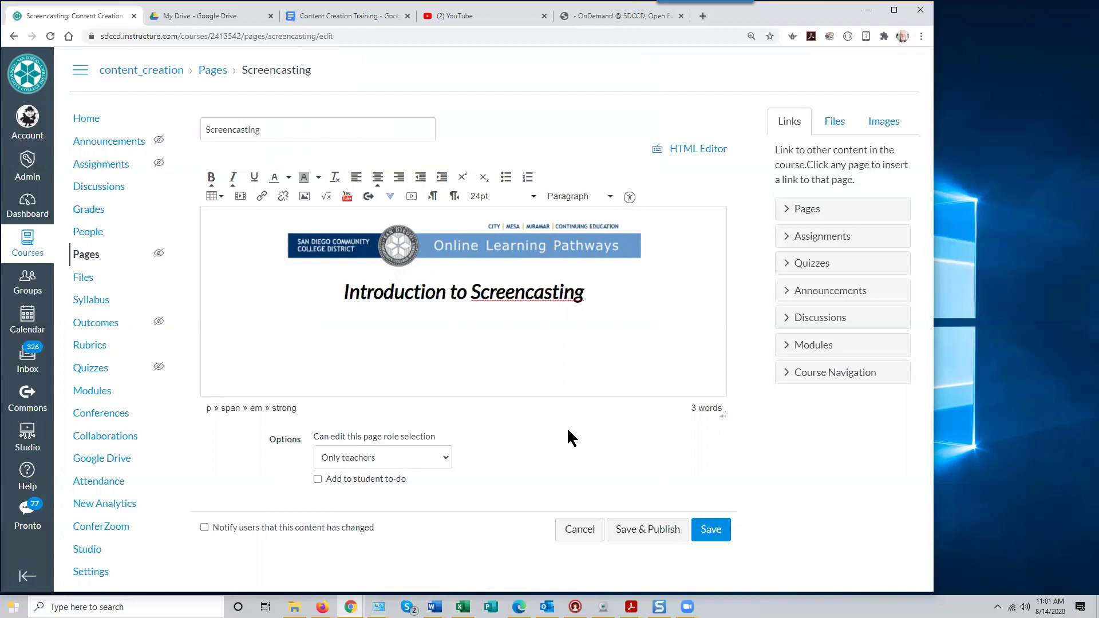
{"action": "left_click", "coordinate": [590, 293]}
{"action": "key", "text": "Return"}
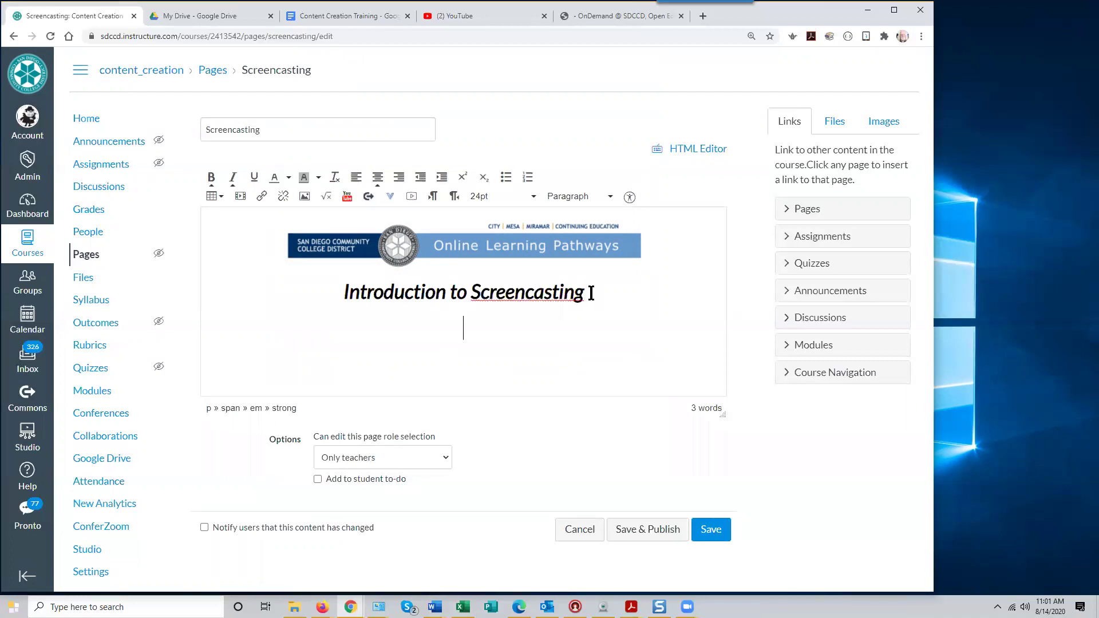
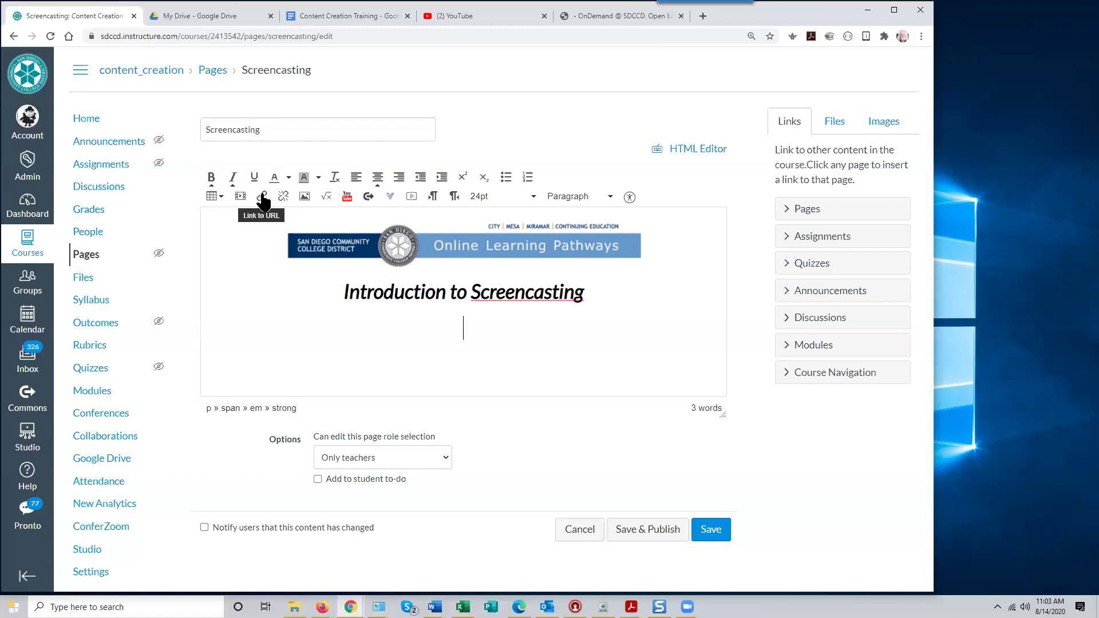
Type 'Online Learning Pathways Website' below the heading and set it to 12pt
{"action": "type", "text": "Online Le"}
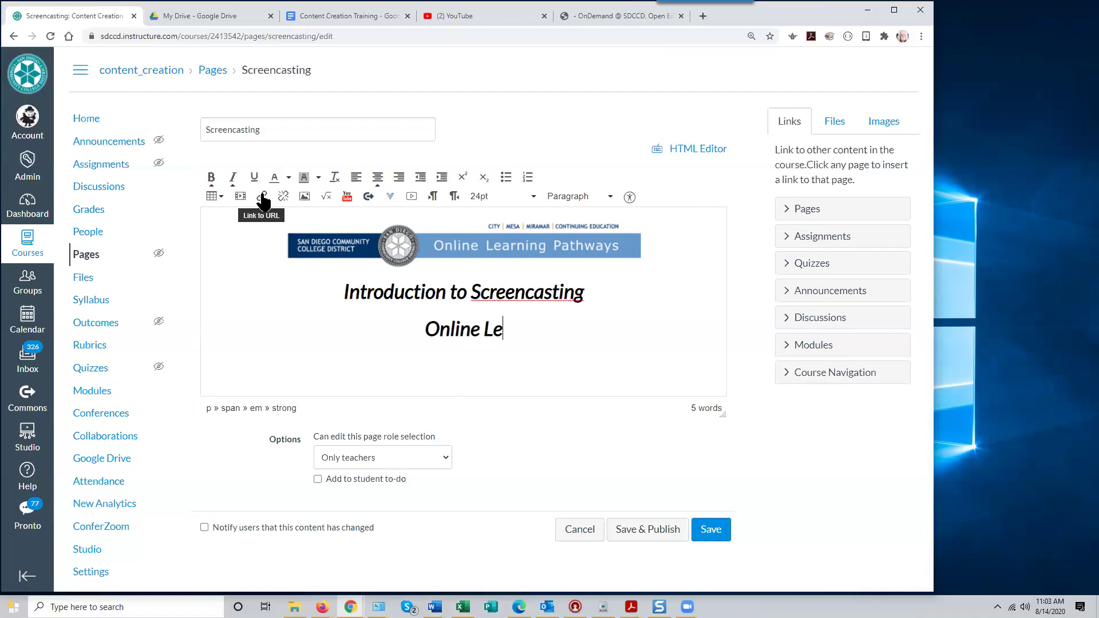
{"action": "type", "text": "arning"}
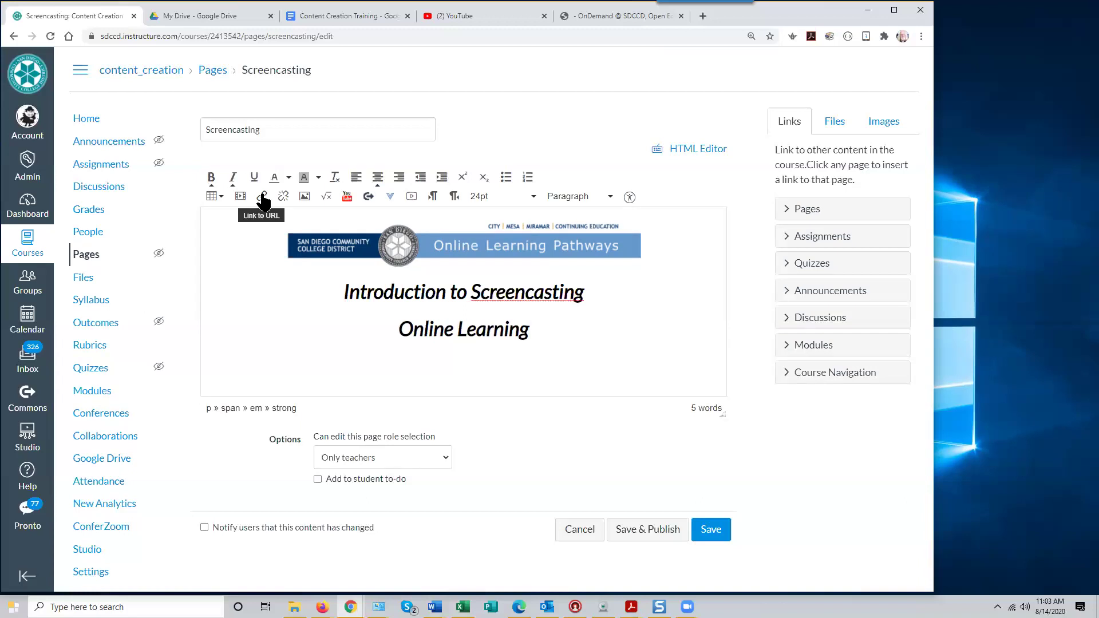
{"action": "type", "text": " Pathways "}
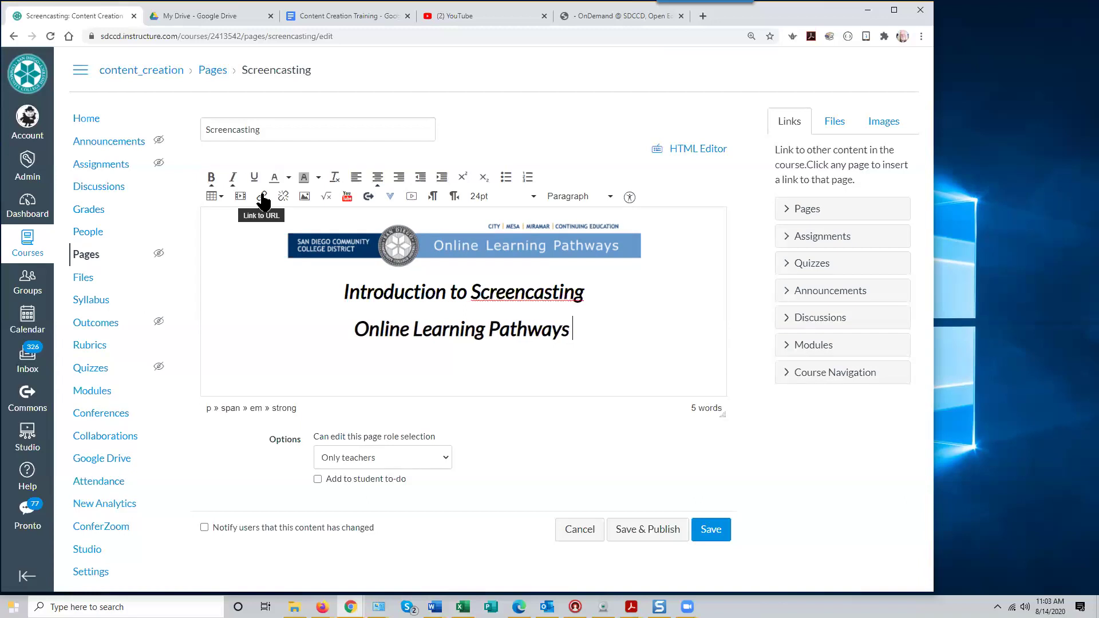
{"action": "type", "text": "Website"}
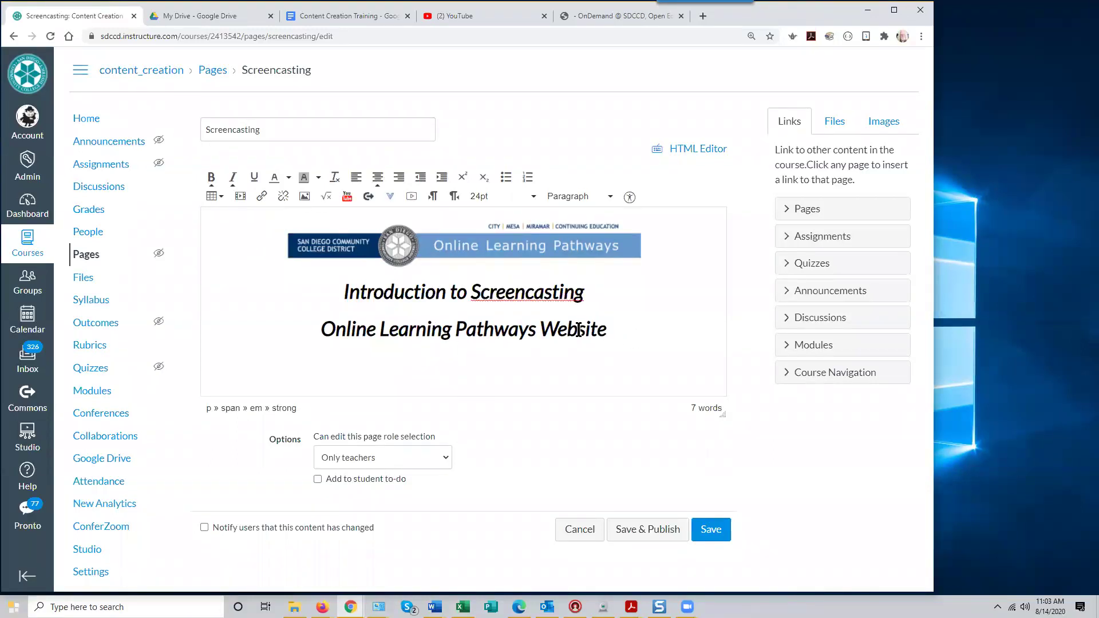
{"action": "left_click_drag", "start_coordinate": [321, 329], "coordinate": [606, 329]}
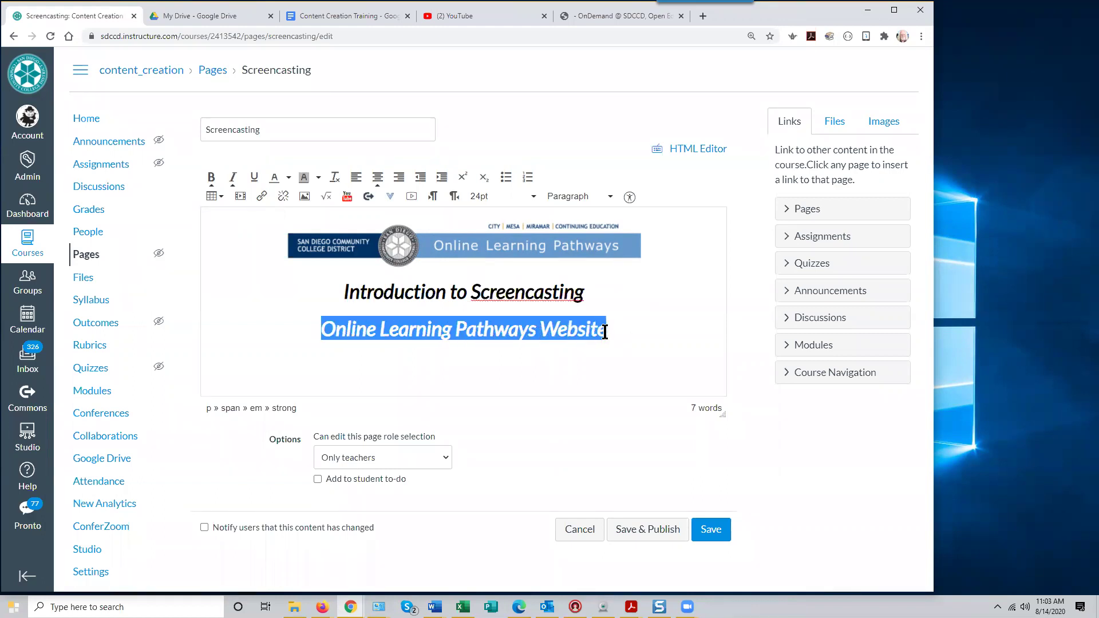
{"action": "left_click", "coordinate": [536, 204]}
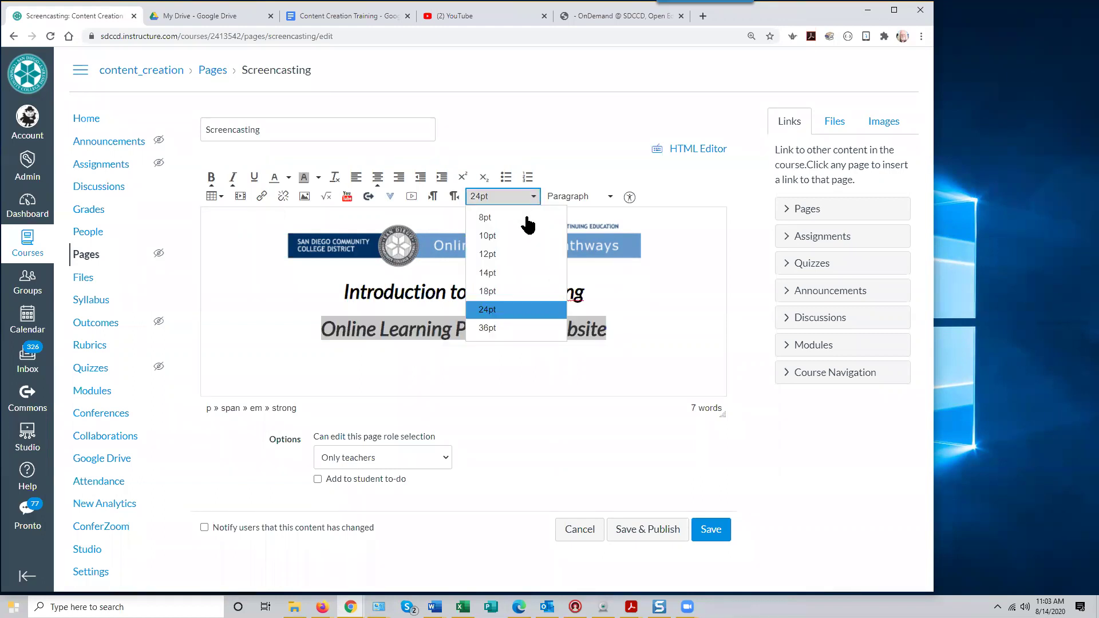
{"action": "left_click", "coordinate": [500, 257]}
{"action": "left_click", "coordinate": [509, 349]}
{"action": "left_click", "coordinate": [478, 322]}
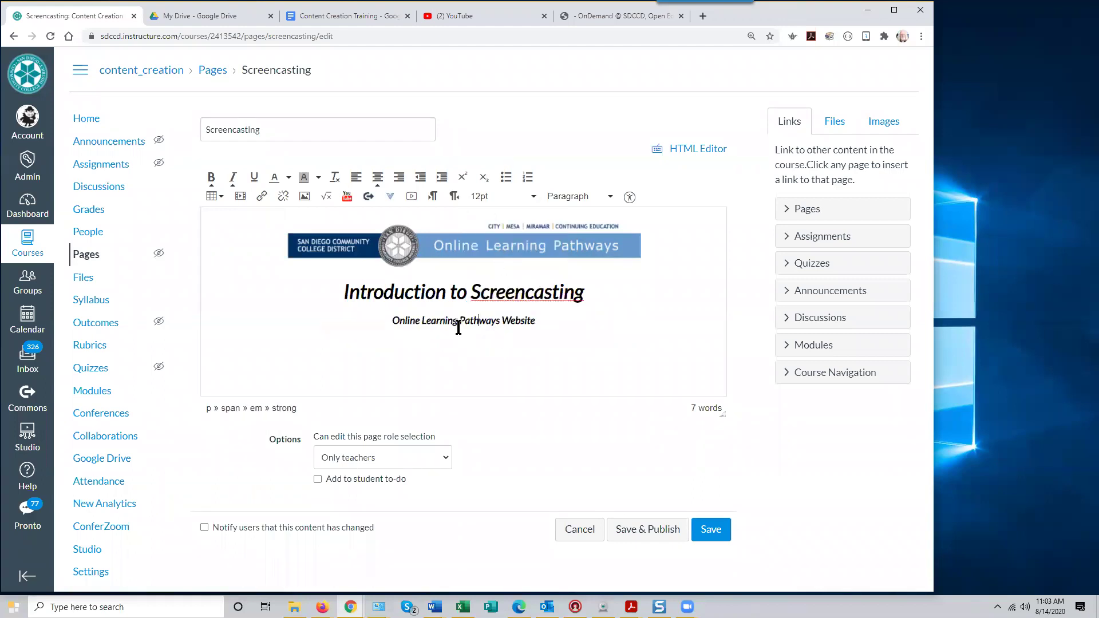
{"action": "left_click_drag", "start_coordinate": [390, 322], "coordinate": [548, 344]}
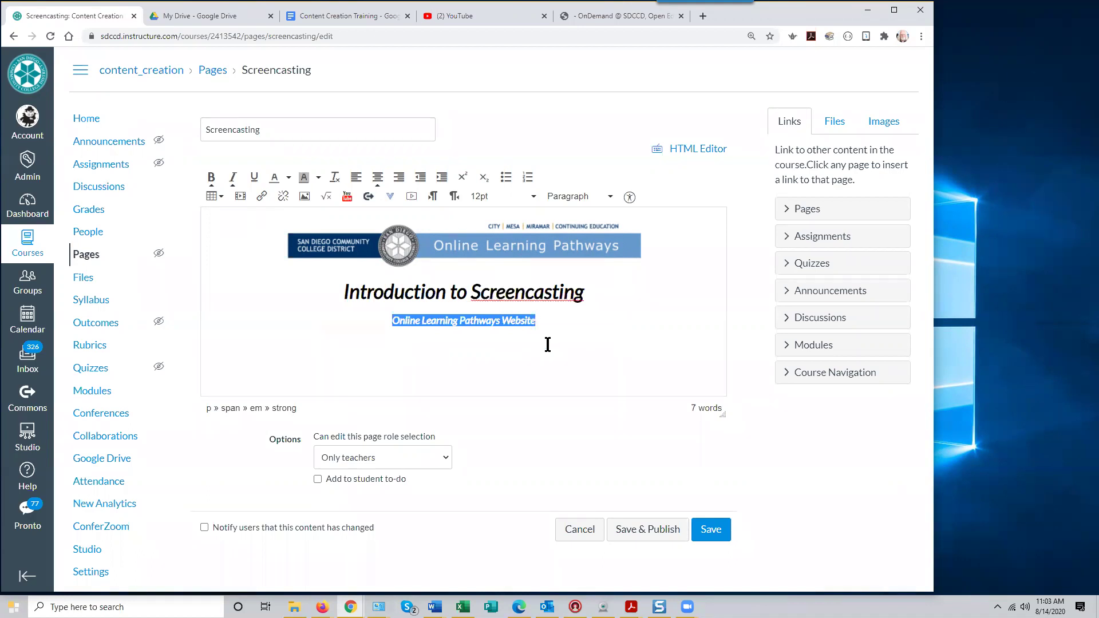
{"action": "left_click", "coordinate": [262, 197]}
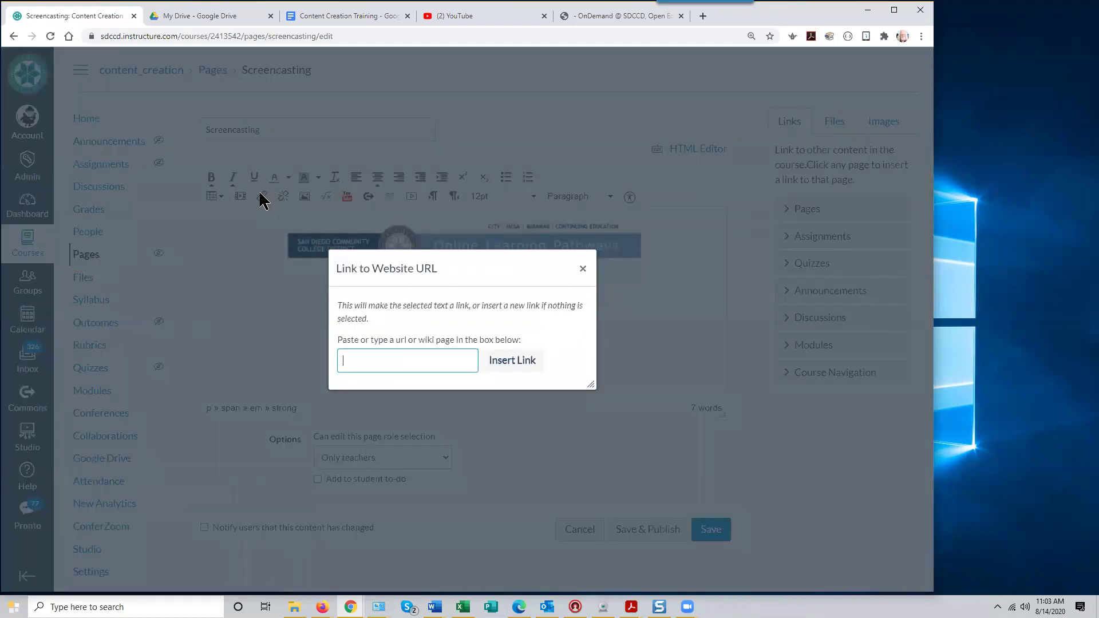
{"action": "left_click", "coordinate": [412, 360]}
{"action": "left_click", "coordinate": [381, 361]}
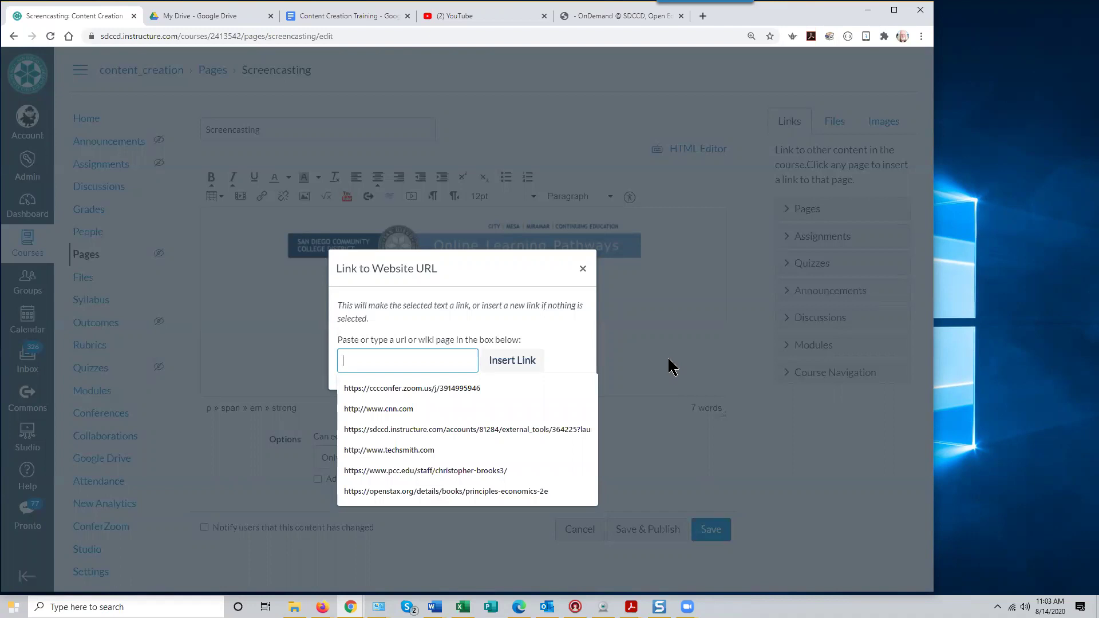
{"action": "type", "text": "ht"}
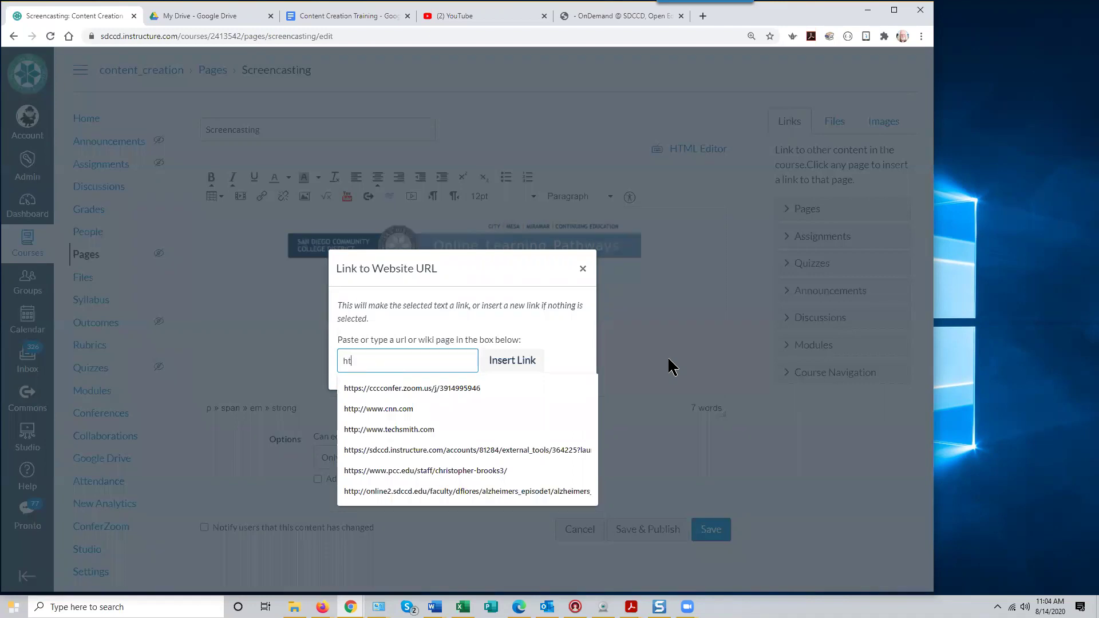
{"action": "type", "text": "tp:"}
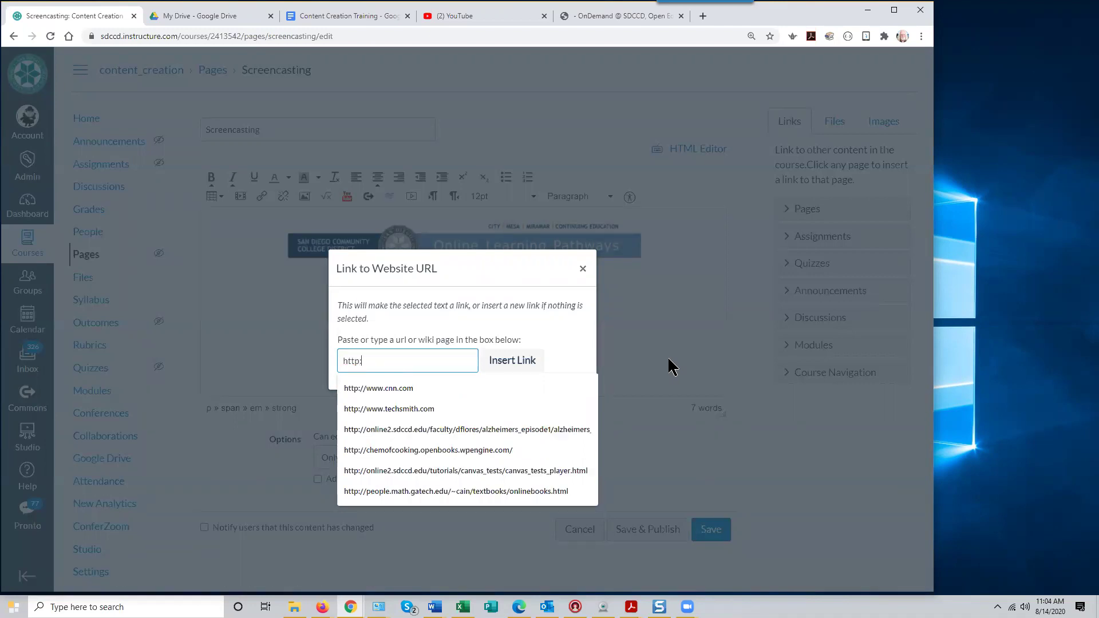
{"action": "type", "text": "//ww"}
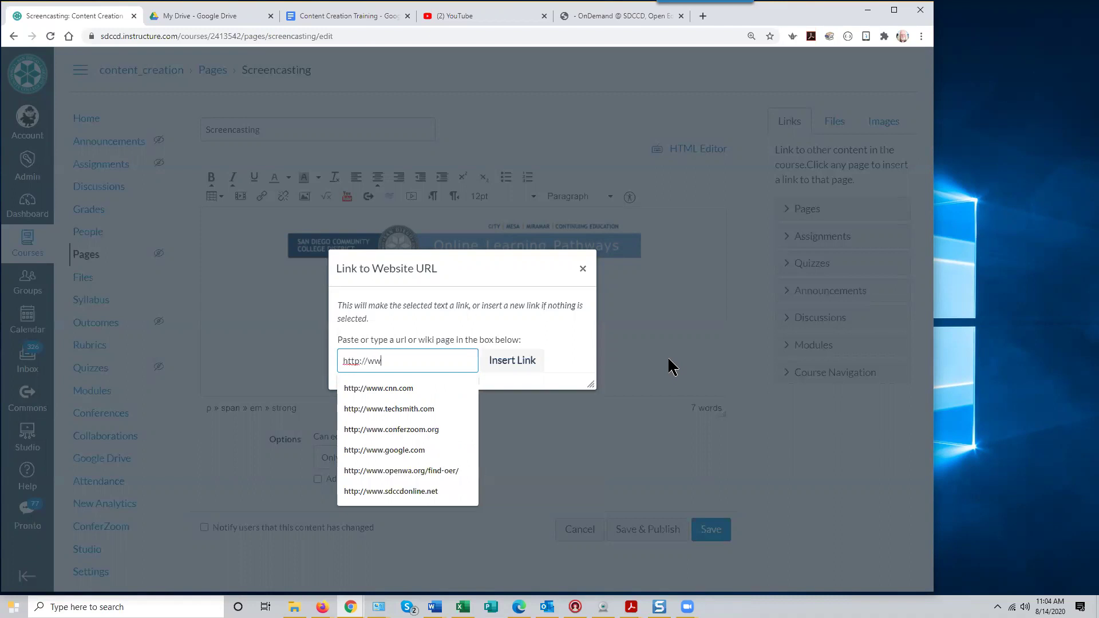
{"action": "type", "text": "w.sdccd"}
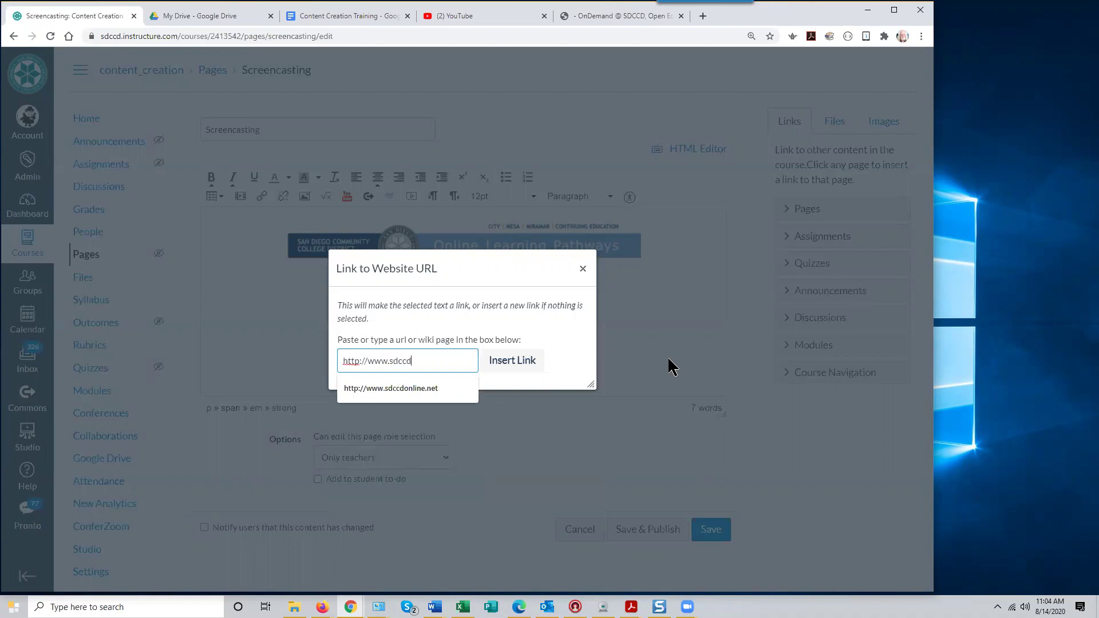
{"action": "type", "text": "online.net"}
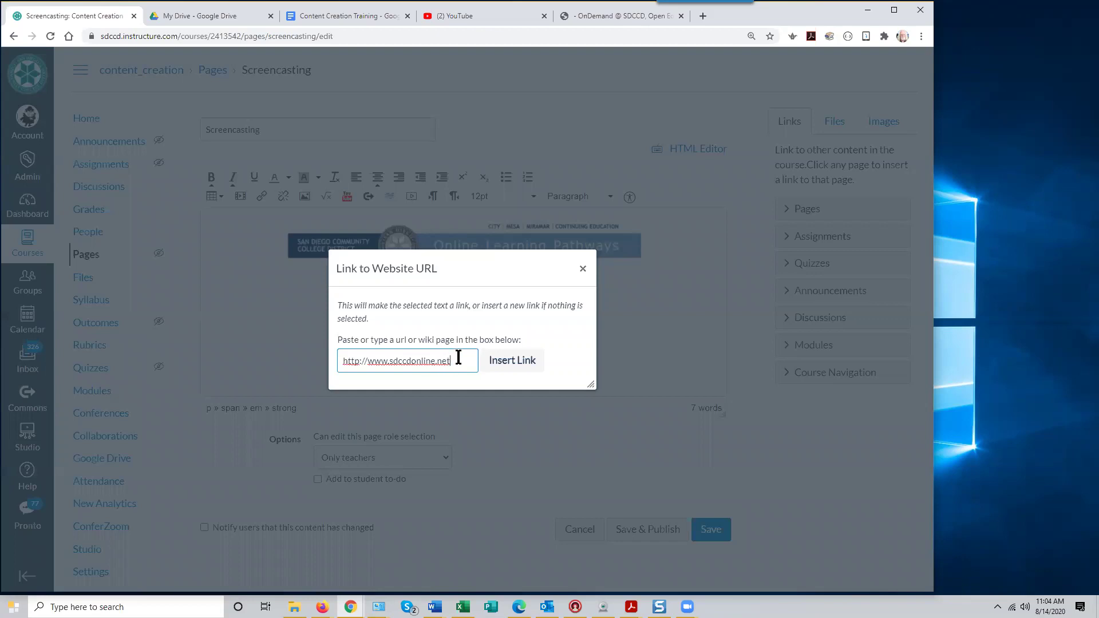
{"action": "left_click", "coordinate": [511, 361]}
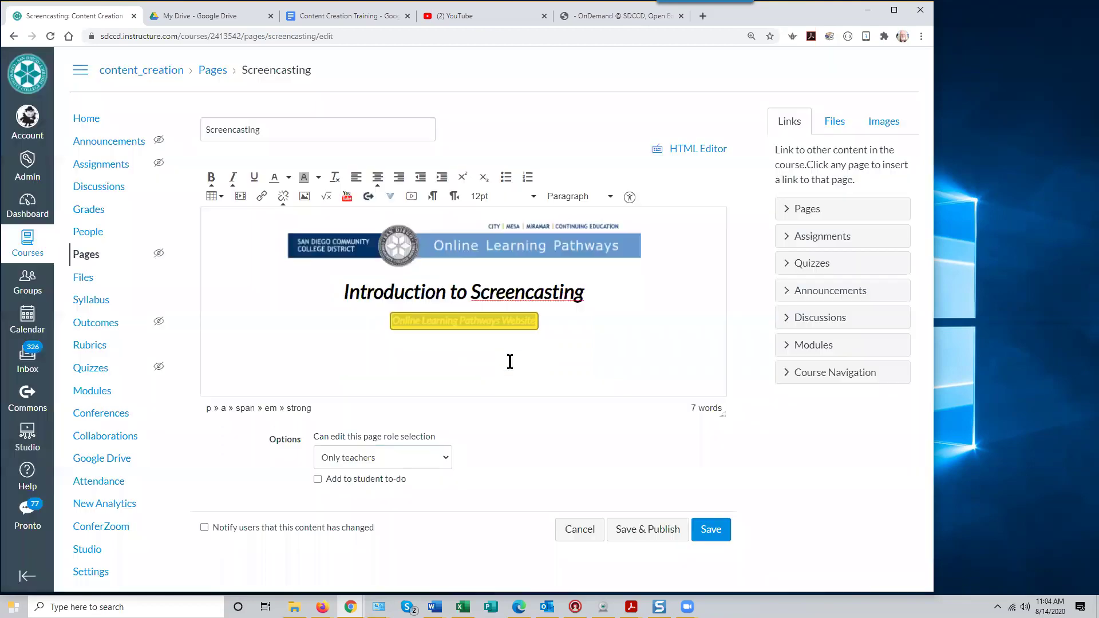
{"action": "left_click", "coordinate": [476, 343]}
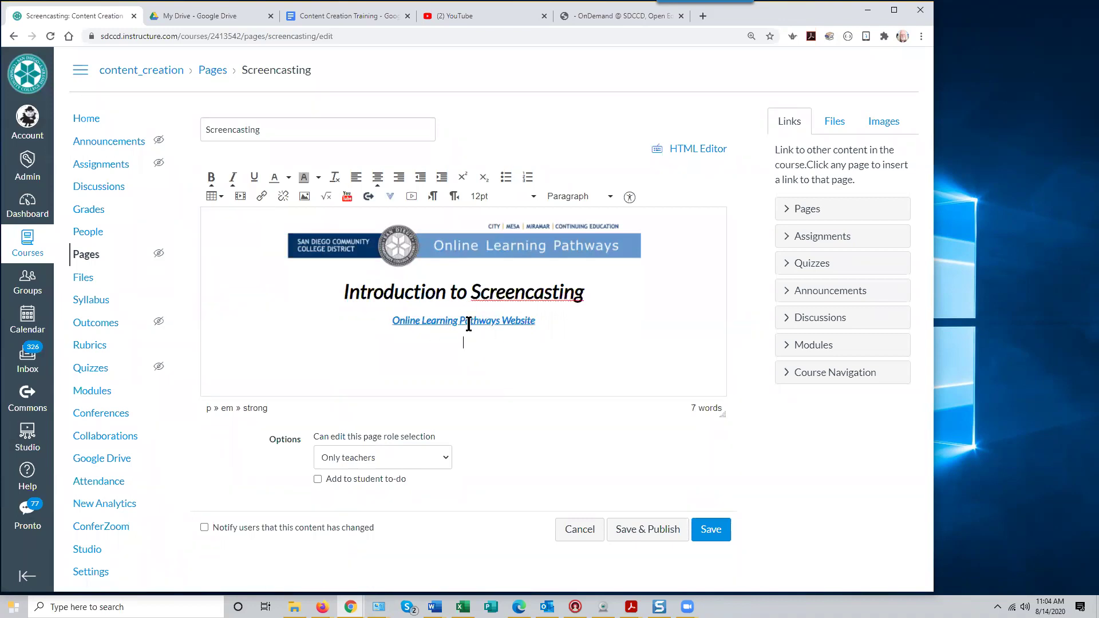
Save the page, test the website link in a new tab, then return and re-edit the page
{"action": "left_click", "coordinate": [709, 532]}
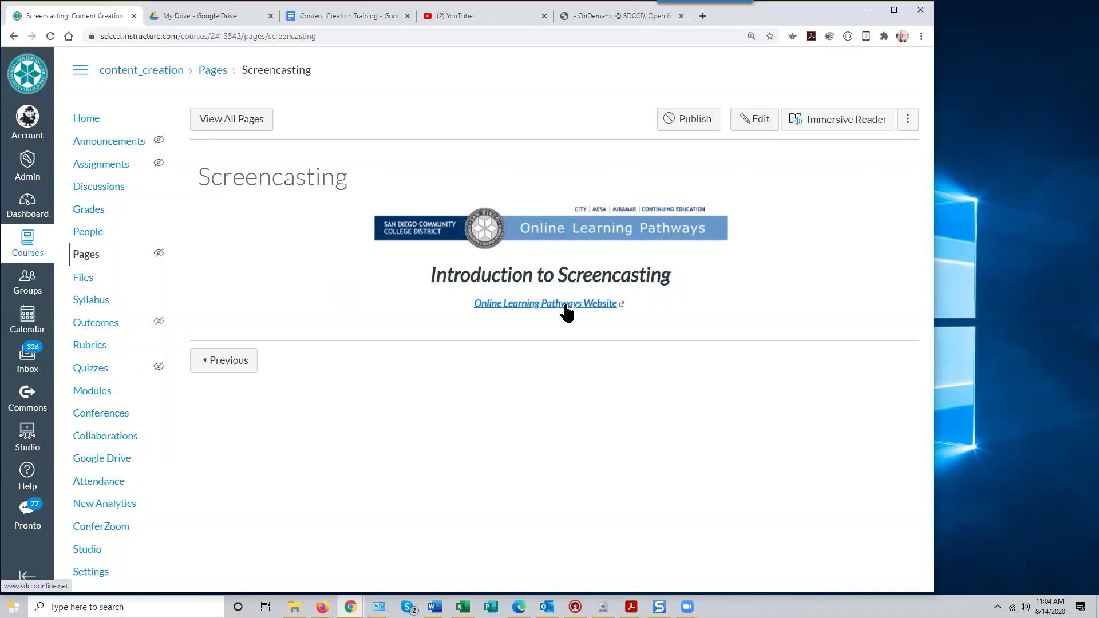
{"action": "left_click", "coordinate": [564, 304]}
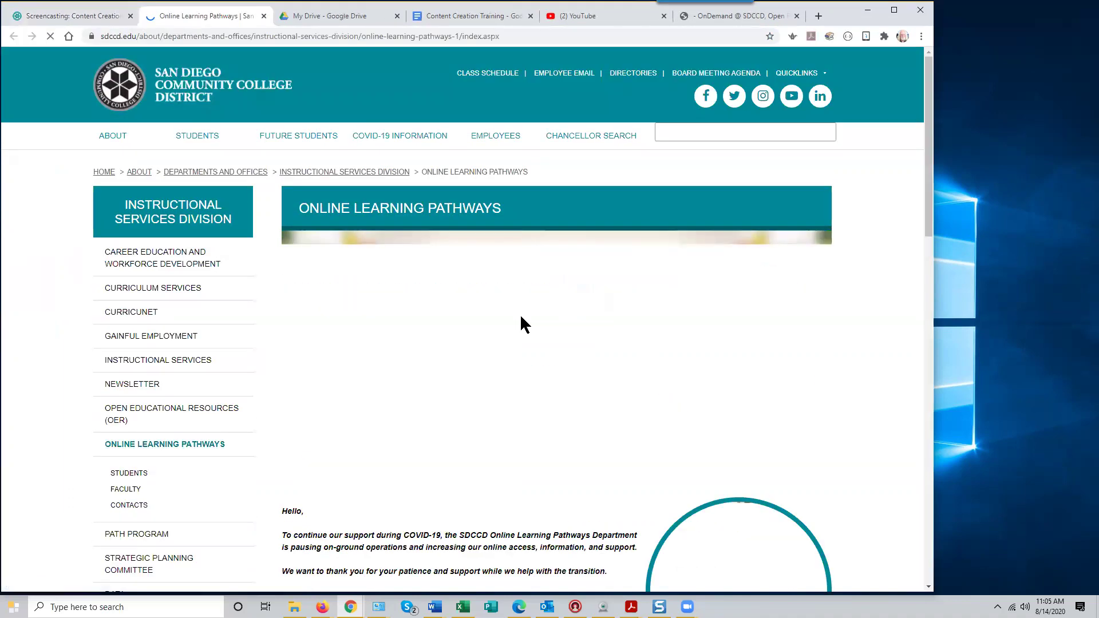
{"action": "left_click", "coordinate": [98, 18]}
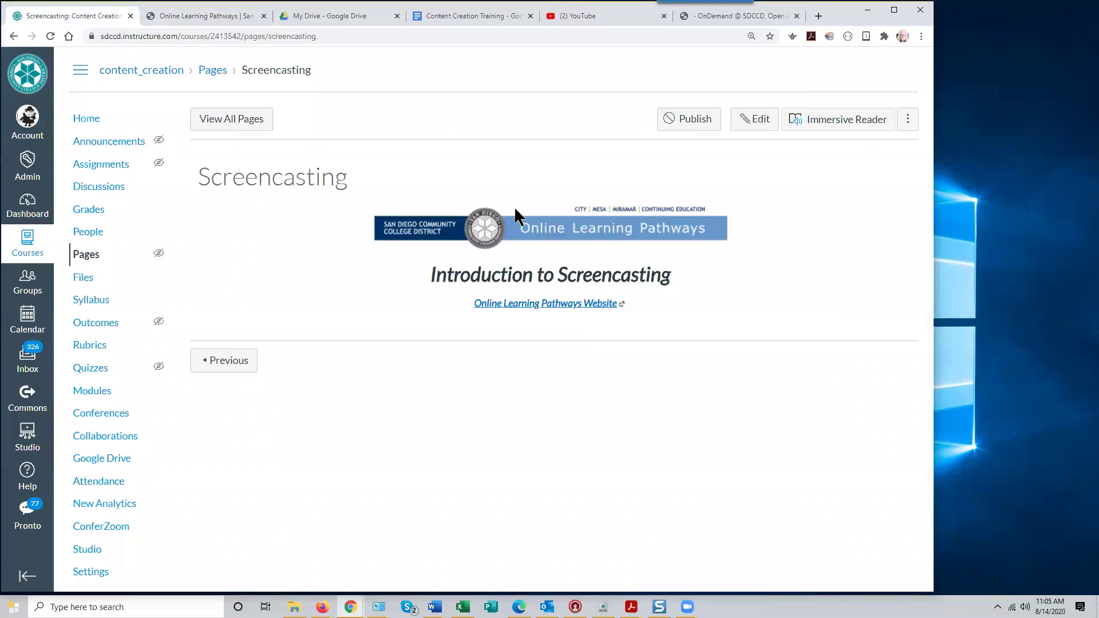
{"action": "left_click", "coordinate": [753, 121]}
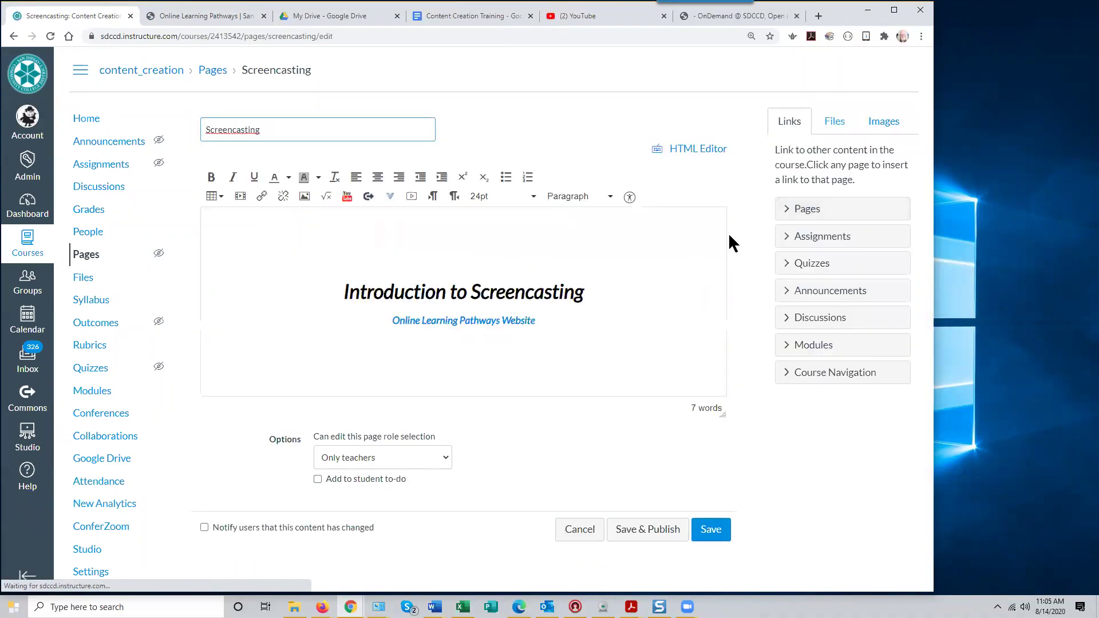
{"action": "left_click", "coordinate": [466, 243]}
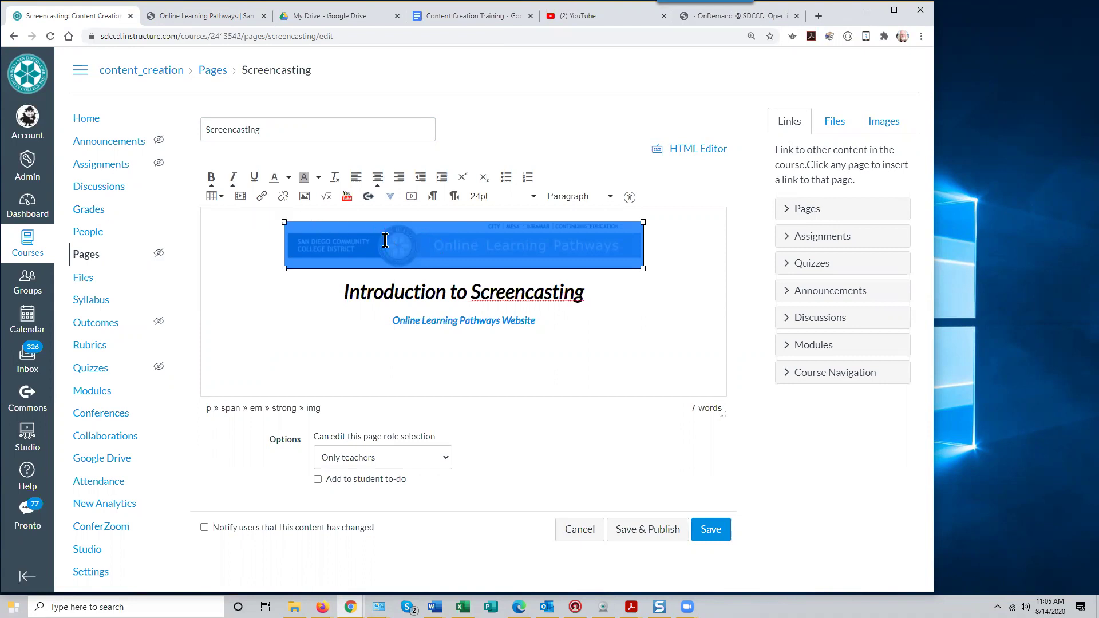
{"action": "left_click", "coordinate": [261, 195]}
{"action": "left_click", "coordinate": [365, 359]}
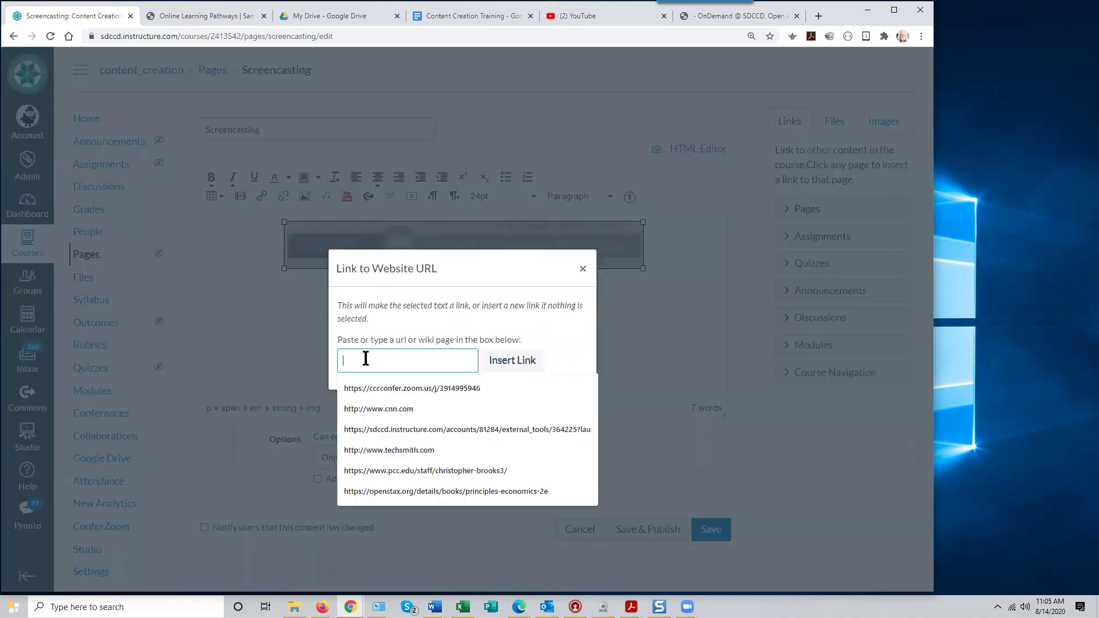
{"action": "type", "text": "http:"}
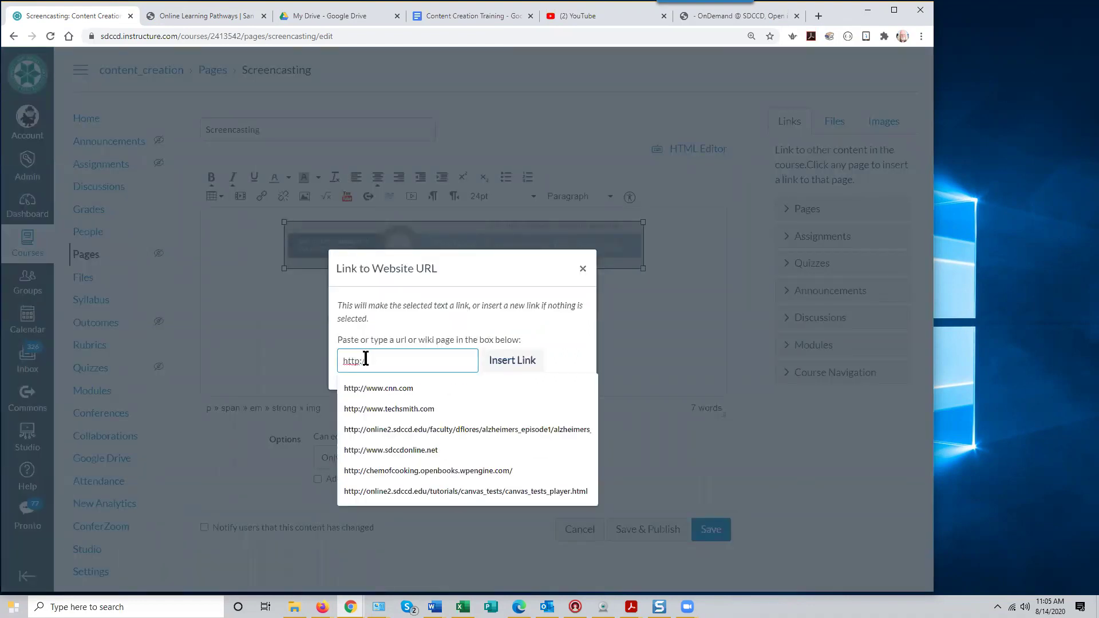
{"action": "type", "text": "//www.sdccdon"}
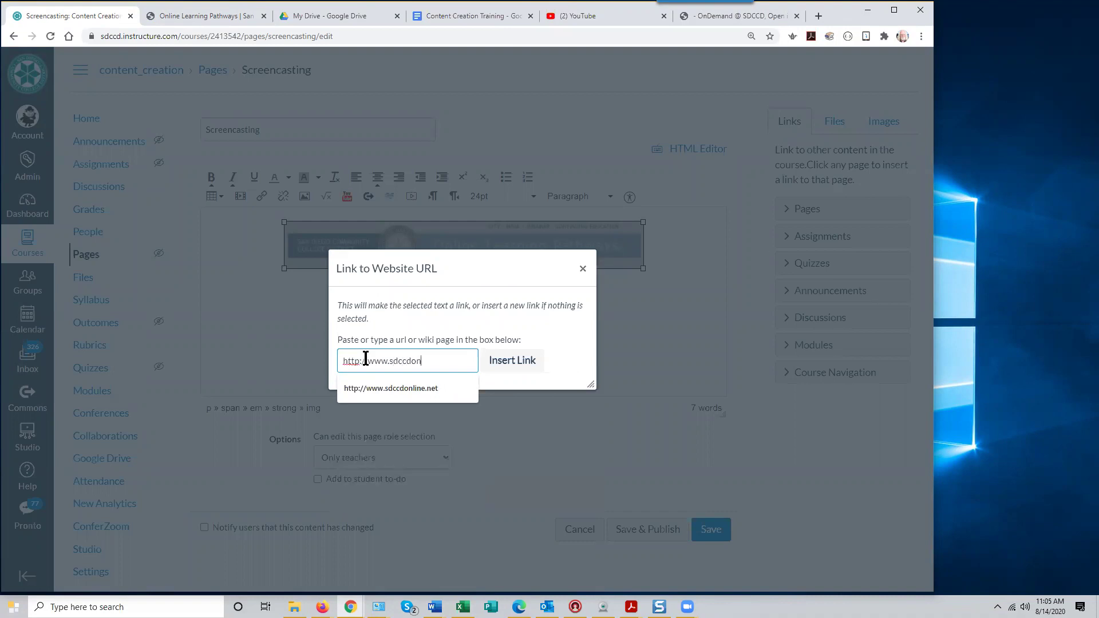
{"action": "type", "text": "line.net"}
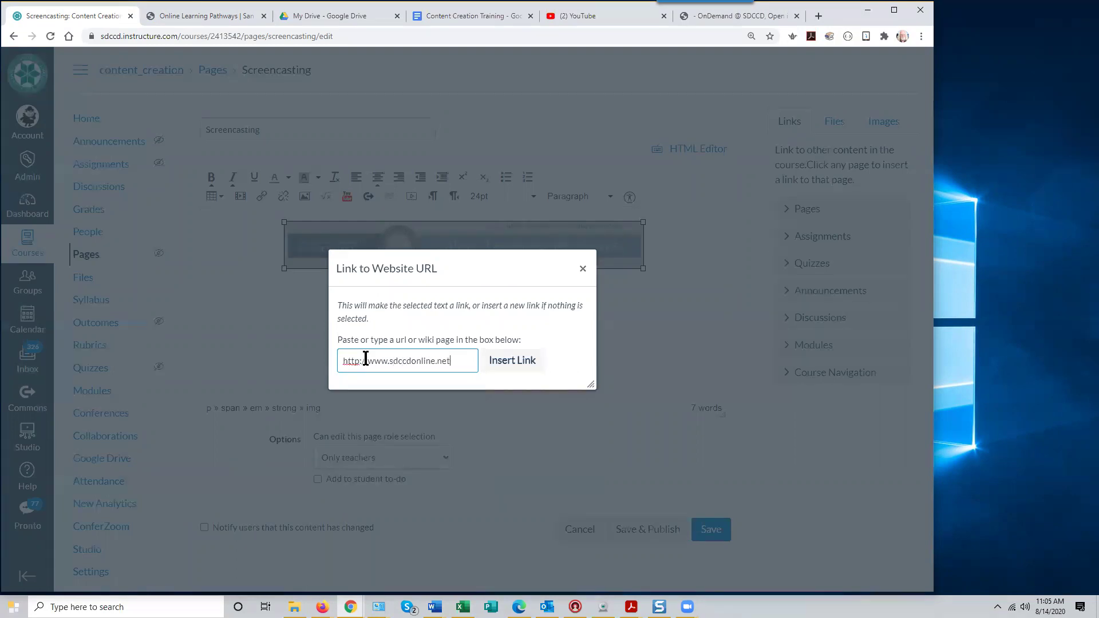
{"action": "left_click", "coordinate": [513, 362]}
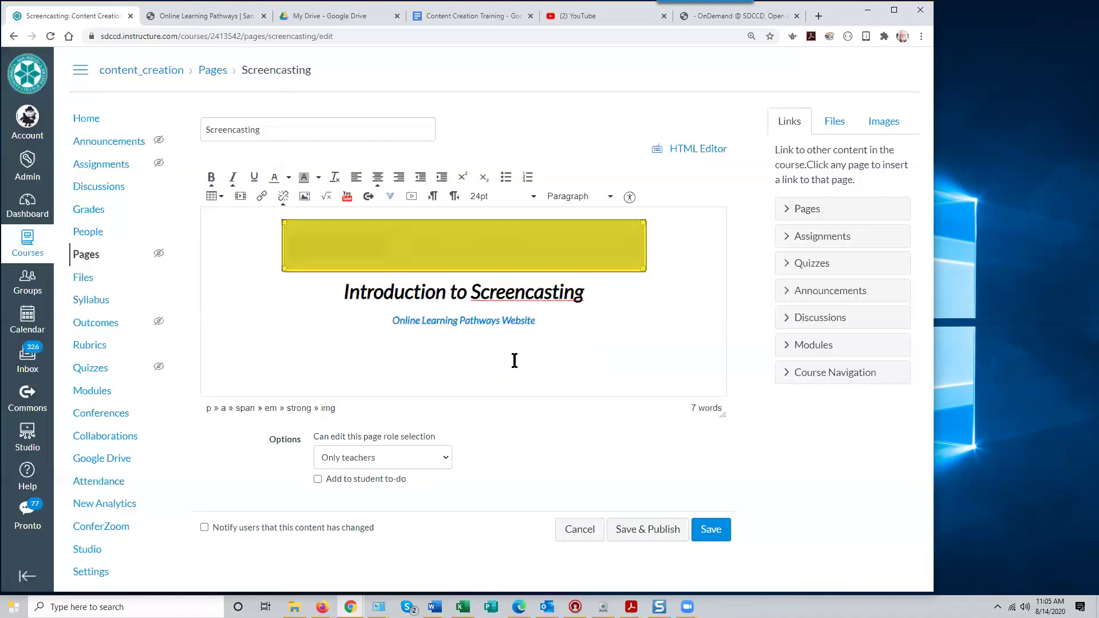
{"action": "left_click", "coordinate": [629, 318]}
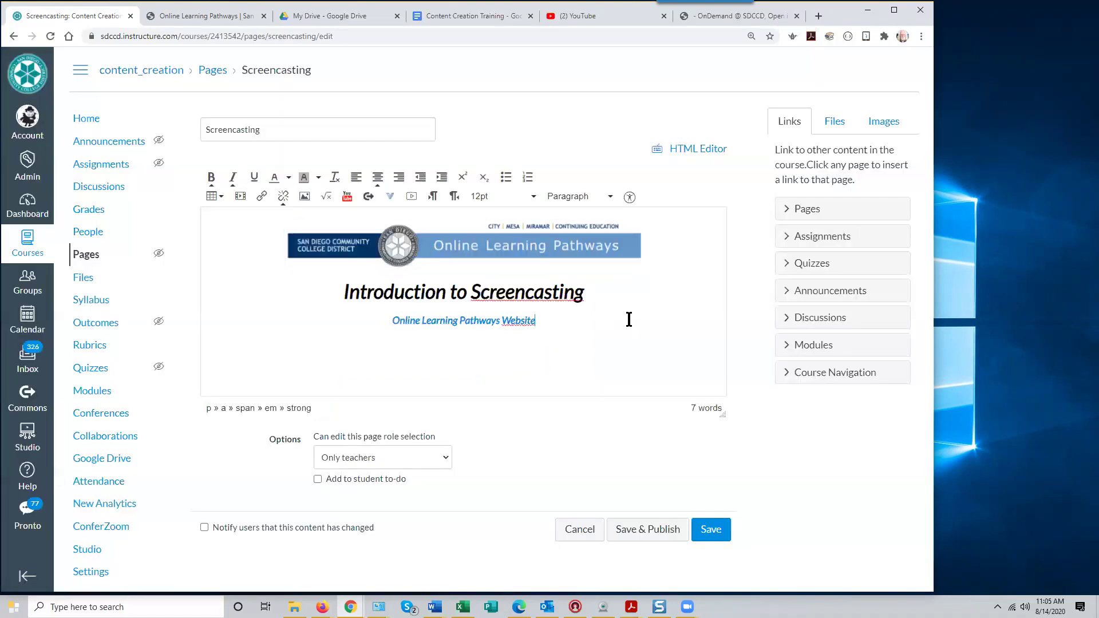
{"action": "left_click", "coordinate": [711, 530]}
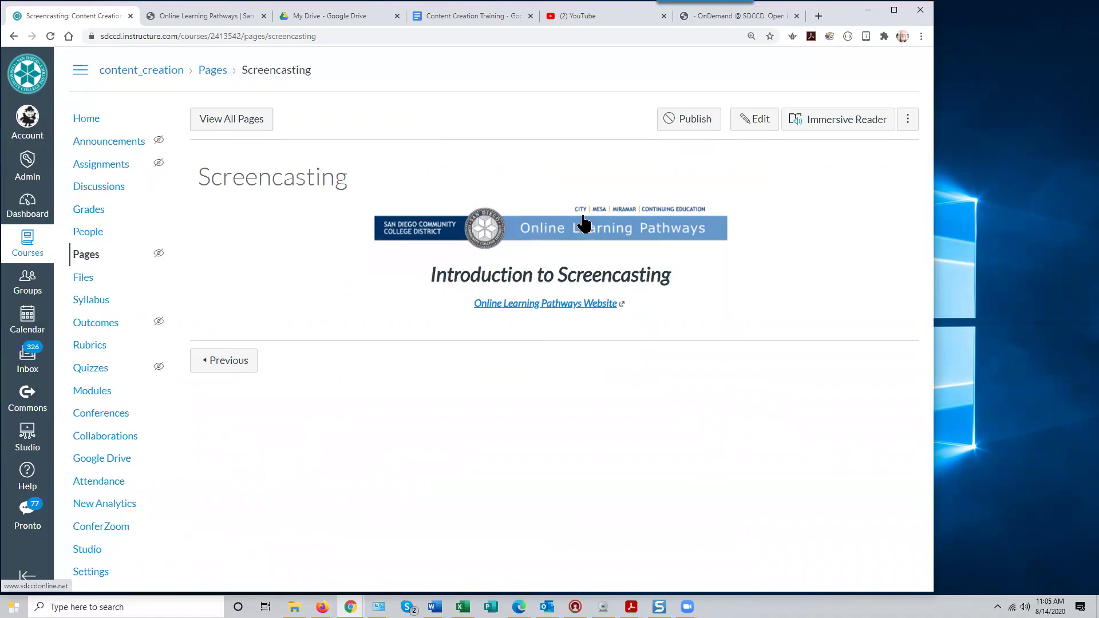
Test the banner link, close both Online Learning Pathways tabs, and open a new tab
{"action": "left_click", "coordinate": [554, 229]}
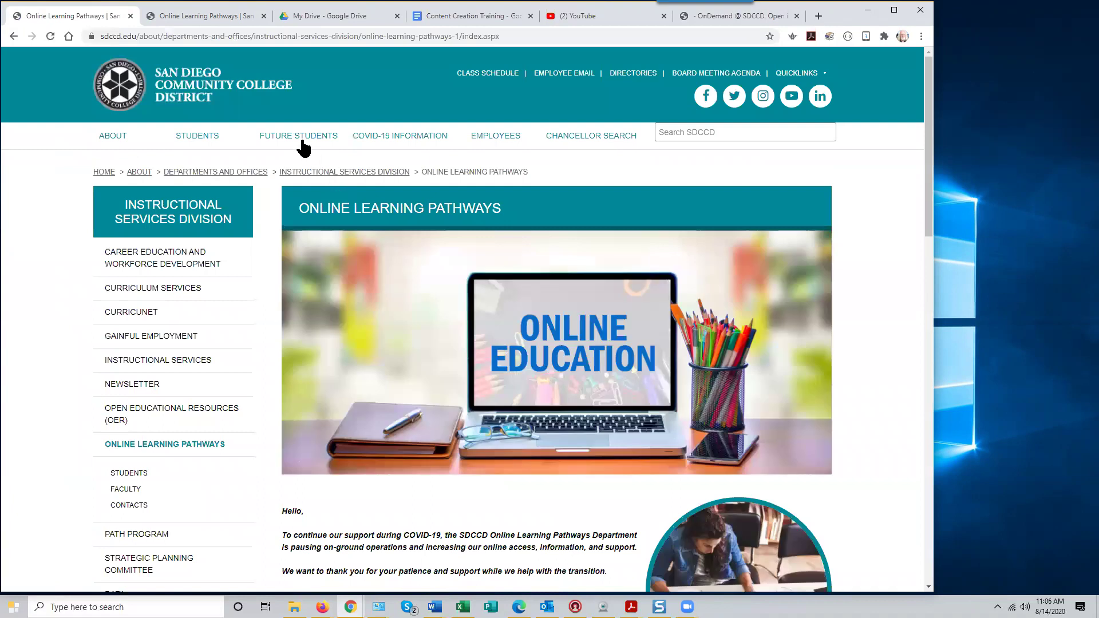
{"action": "left_click", "coordinate": [264, 16]}
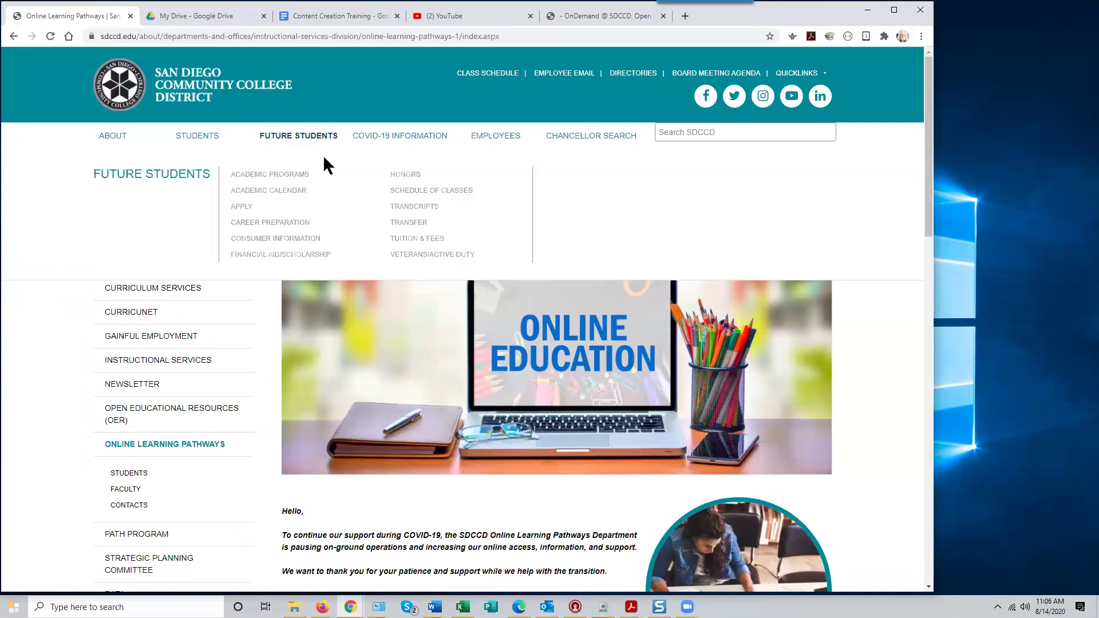
{"action": "left_click", "coordinate": [134, 16]}
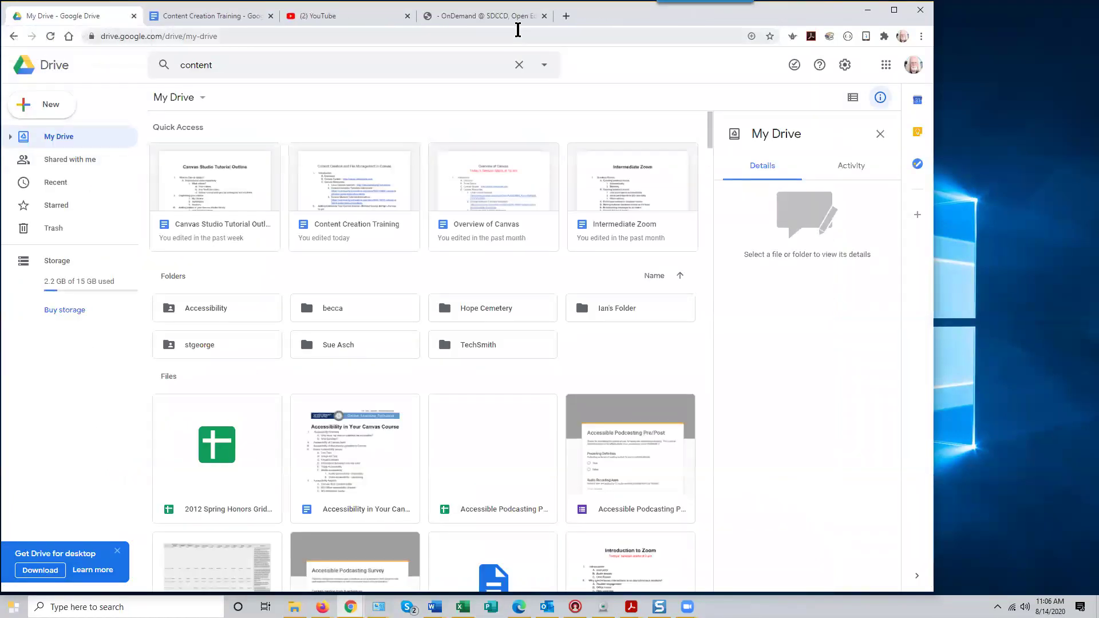
{"action": "left_click", "coordinate": [565, 16]}
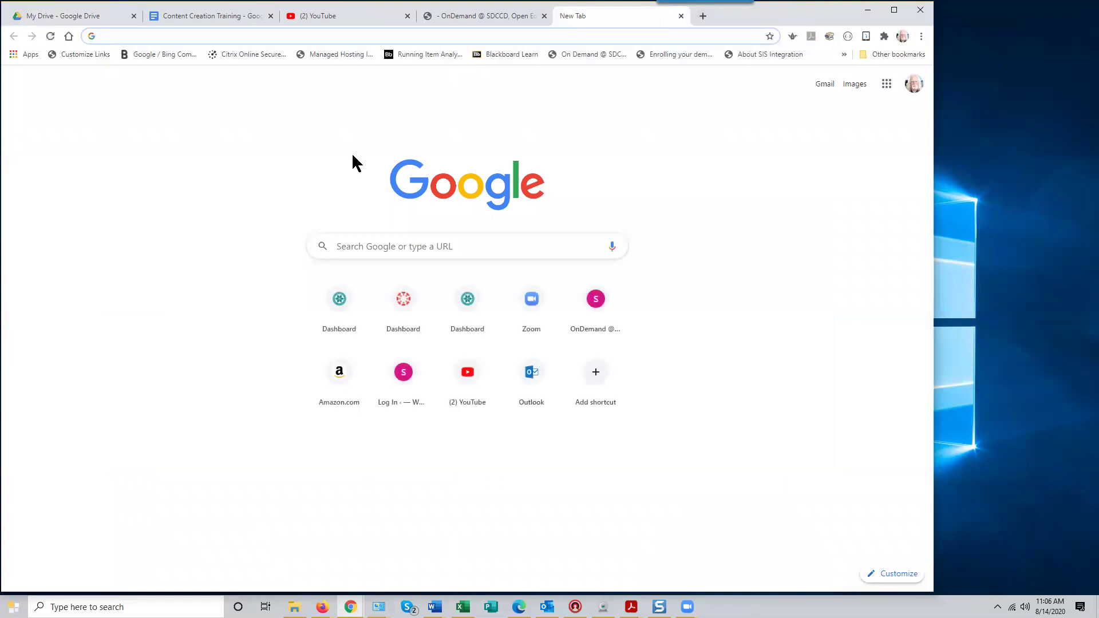
Log back into Canvas via the Dashboard shortcut and open the Content Creation Seminar course
{"action": "left_click", "coordinate": [330, 306]}
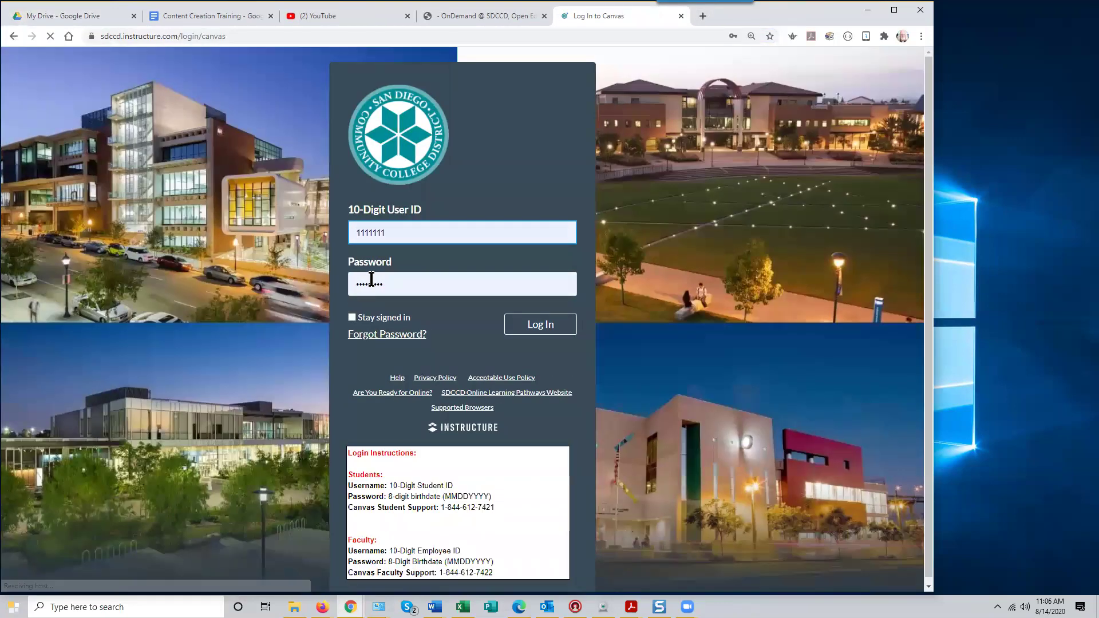
{"action": "left_click", "coordinate": [538, 329]}
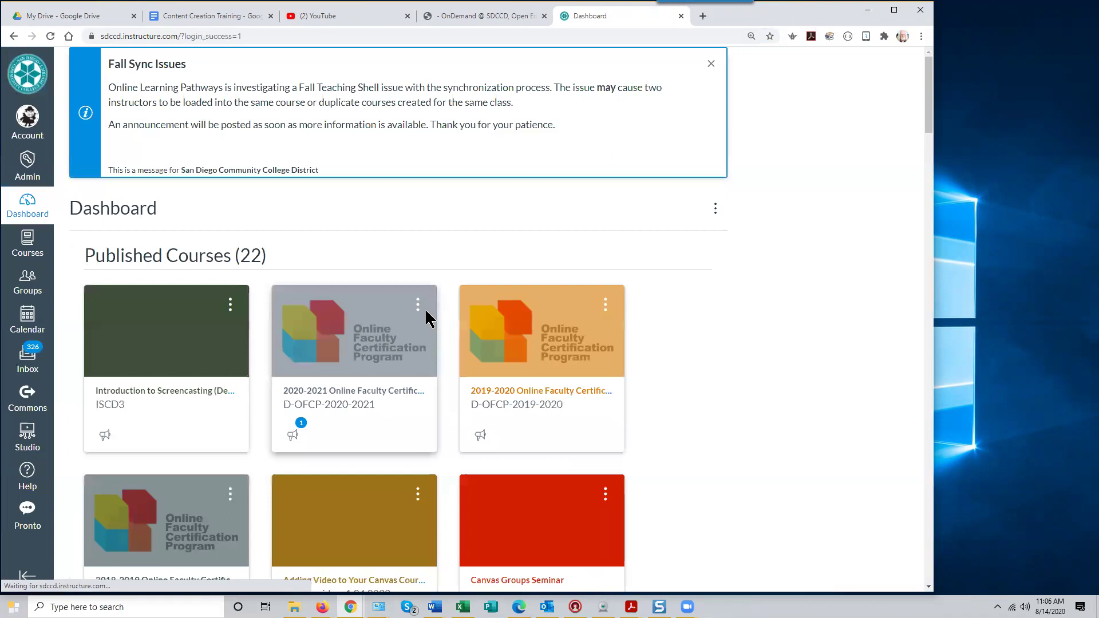
{"action": "scroll", "coordinate": [844, 366], "scroll_direction": "down", "scroll_amount": 20}
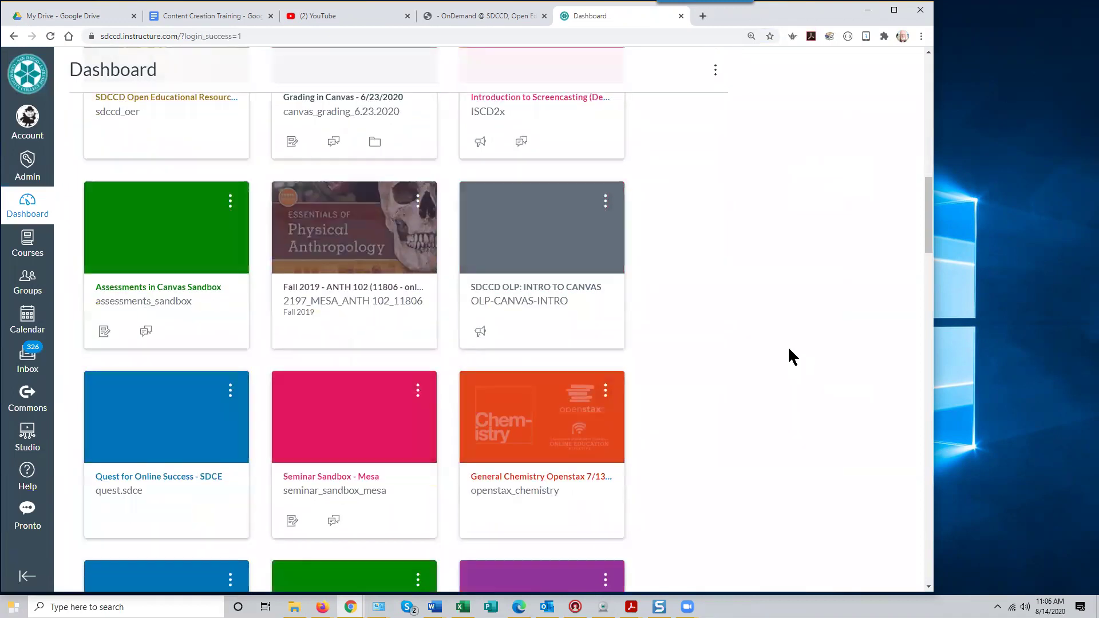
{"action": "scroll", "coordinate": [787, 350], "scroll_direction": "down", "scroll_amount": 1}
{"action": "left_click", "coordinate": [164, 429]}
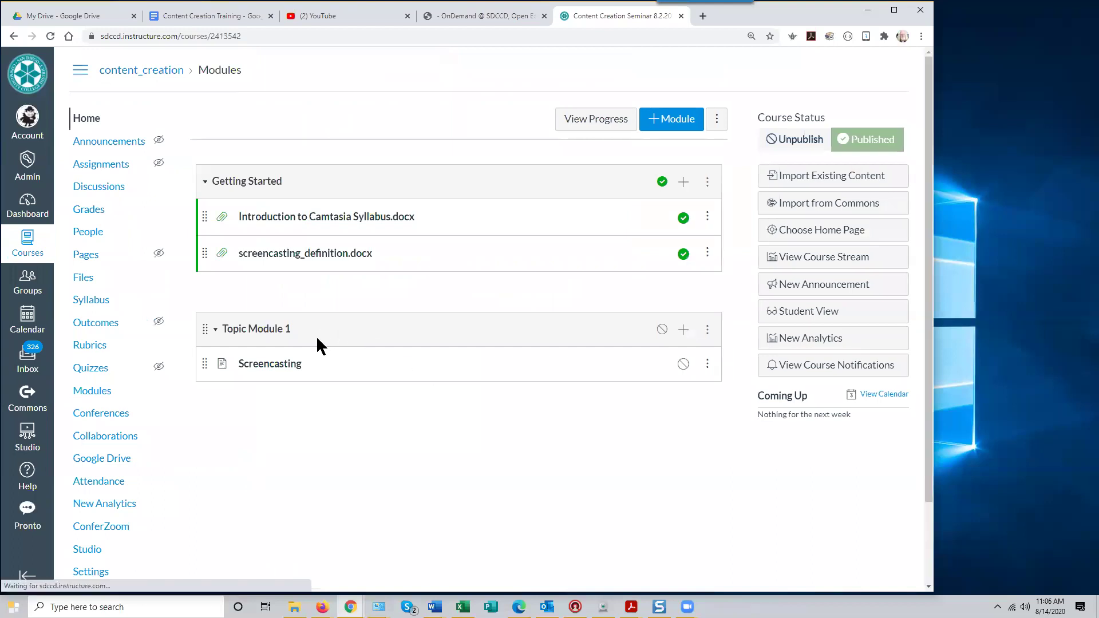
Open Screencasting from Topic Module 1 in the editor, with the cursor after 'Website'
{"action": "left_click", "coordinate": [280, 372]}
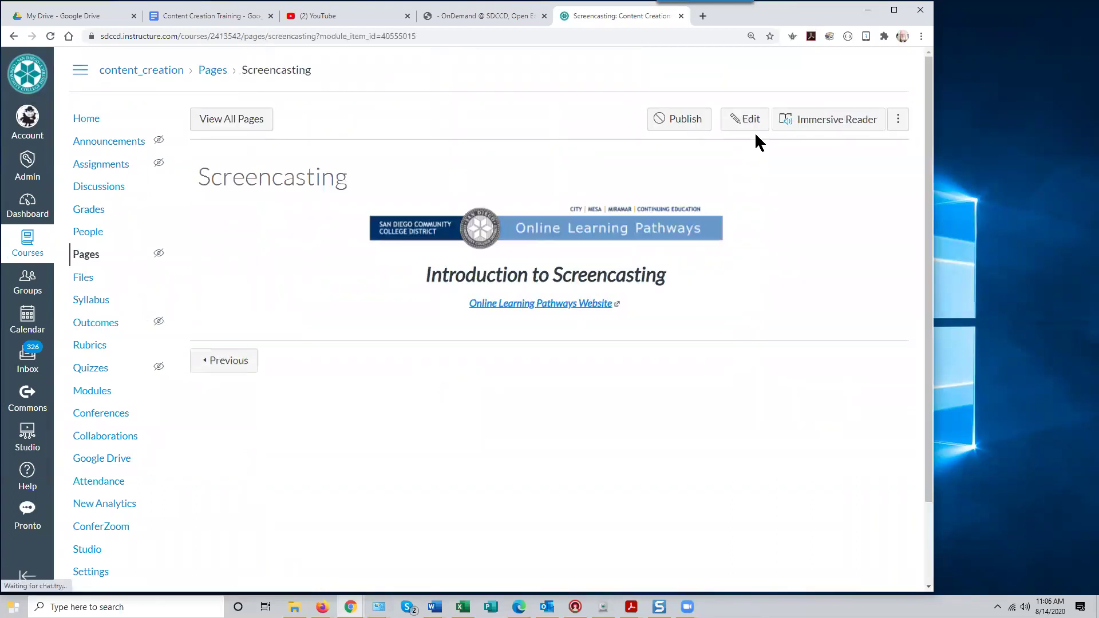
{"action": "left_click", "coordinate": [755, 122]}
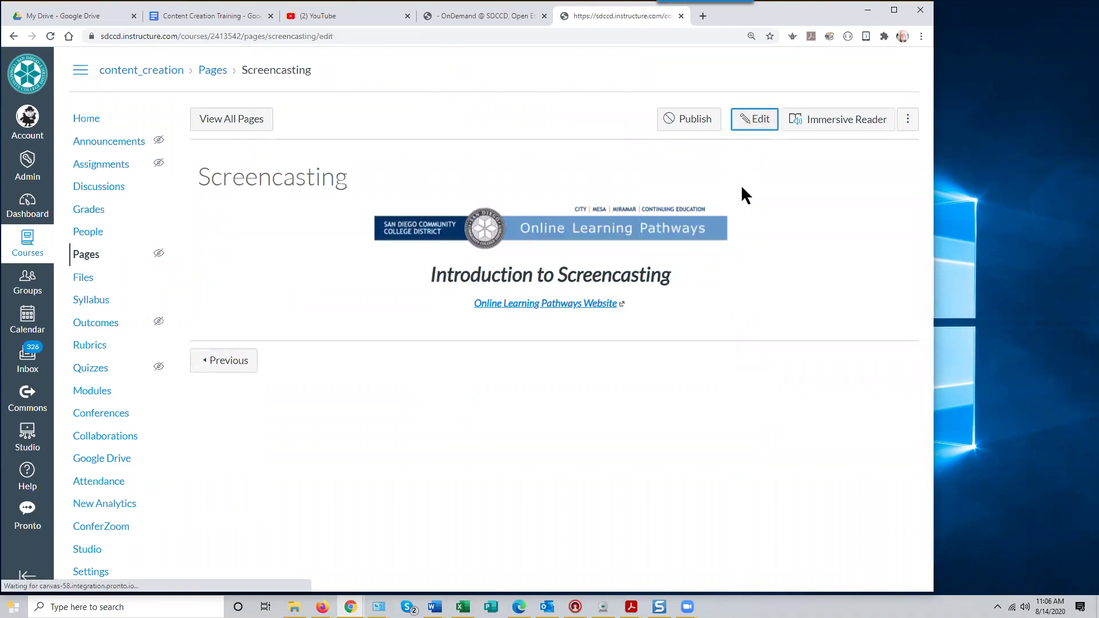
{"action": "left_click", "coordinate": [544, 327]}
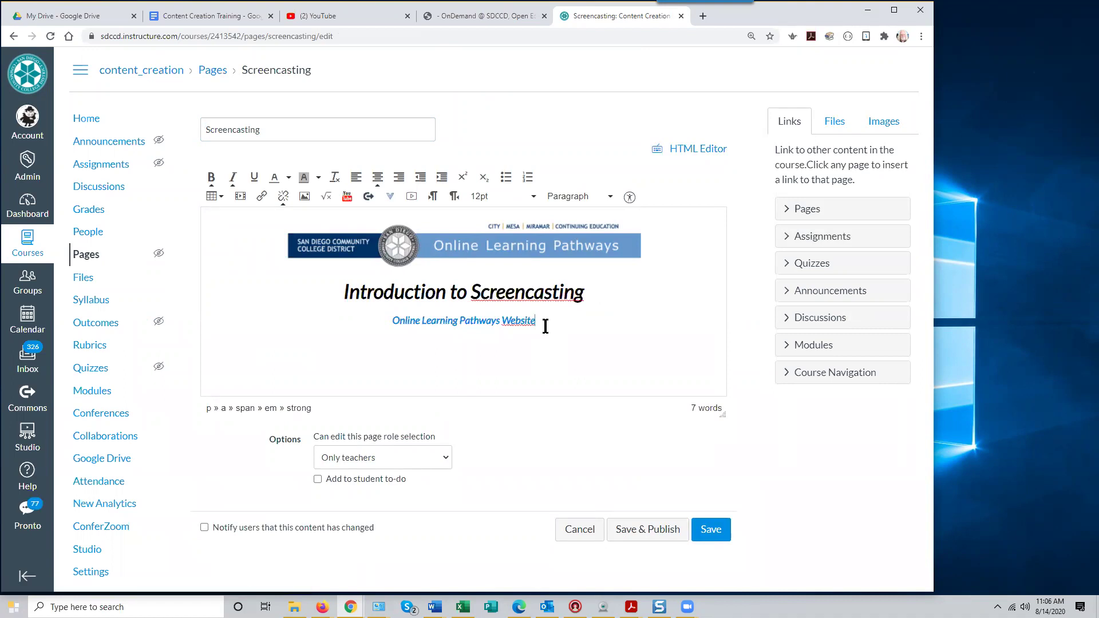
Type 'Course Modules' on a new line and link it to the course's Modules page
{"action": "key", "text": "Return"}
{"action": "type", "text": "ourse"}
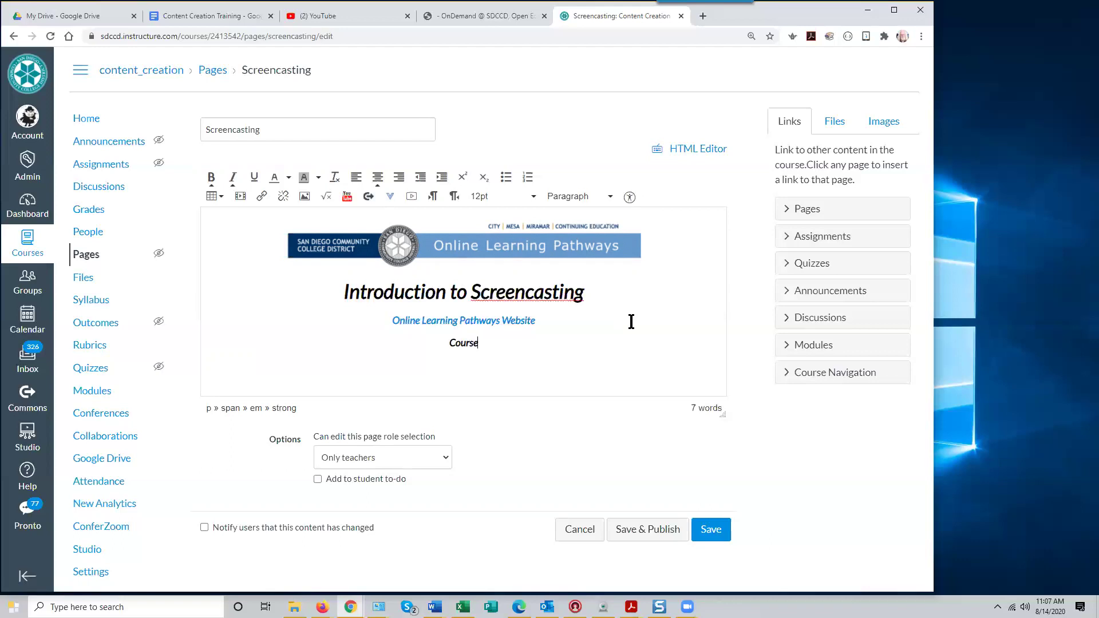
{"action": "type", "text": " Modules"}
{"action": "left_click_drag", "start_coordinate": [497, 342], "coordinate": [432, 345]}
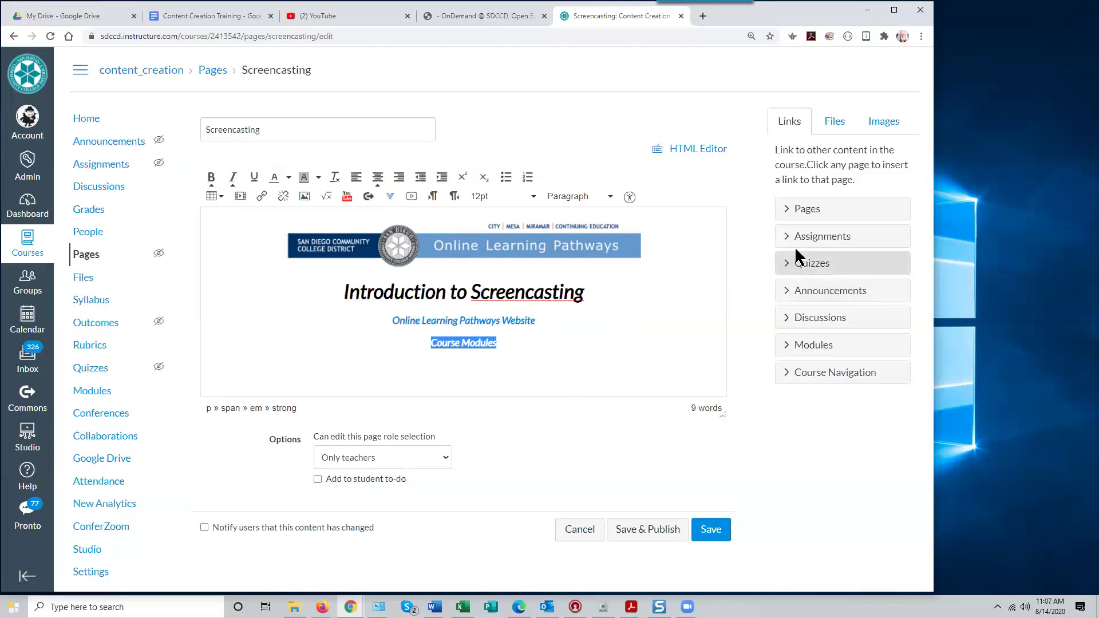
{"action": "left_click", "coordinate": [787, 377]}
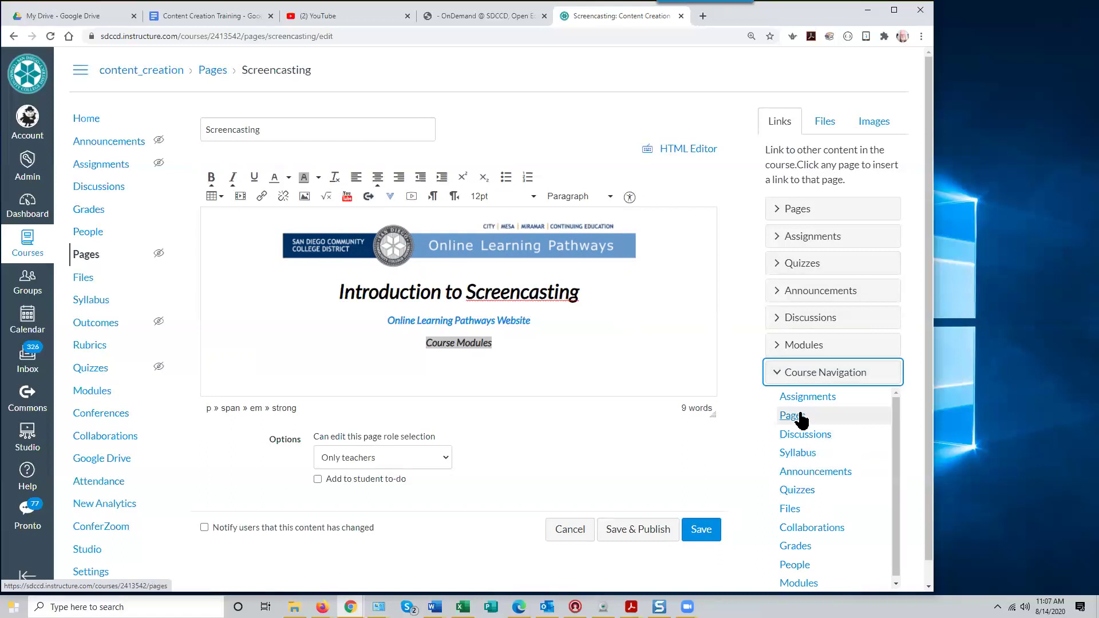
{"action": "left_click", "coordinate": [798, 583]}
{"action": "triple_click", "coordinate": [458, 342]}
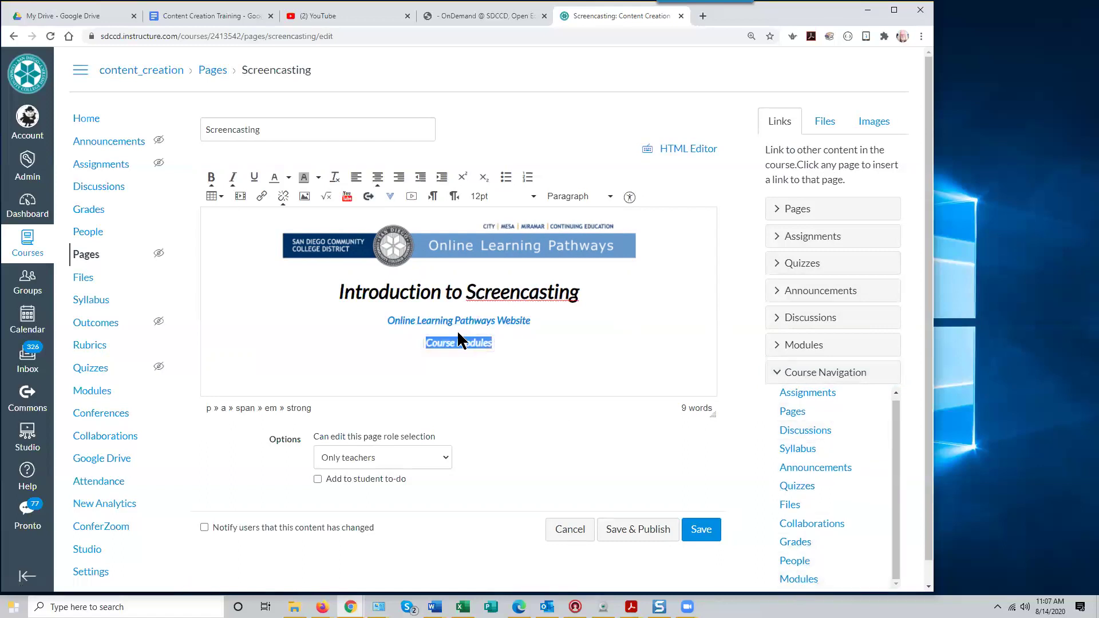
{"action": "left_click", "coordinate": [458, 370]}
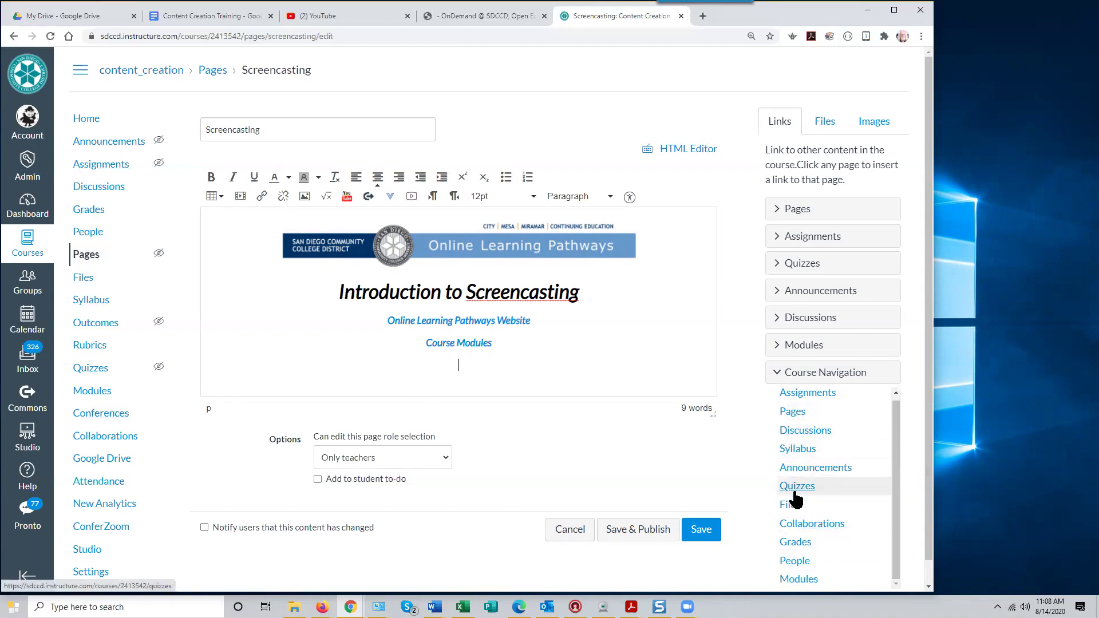
Browse the Modules and Discussions link lists, then add a blank line after Course Modules
{"action": "left_click", "coordinate": [776, 346]}
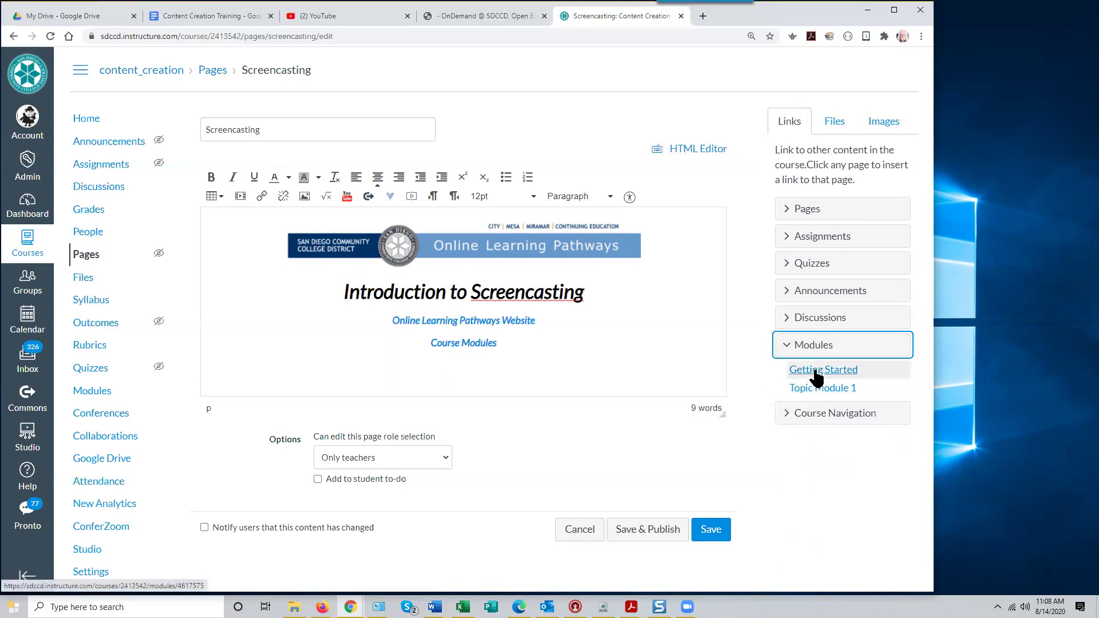
{"action": "left_click", "coordinate": [785, 318]}
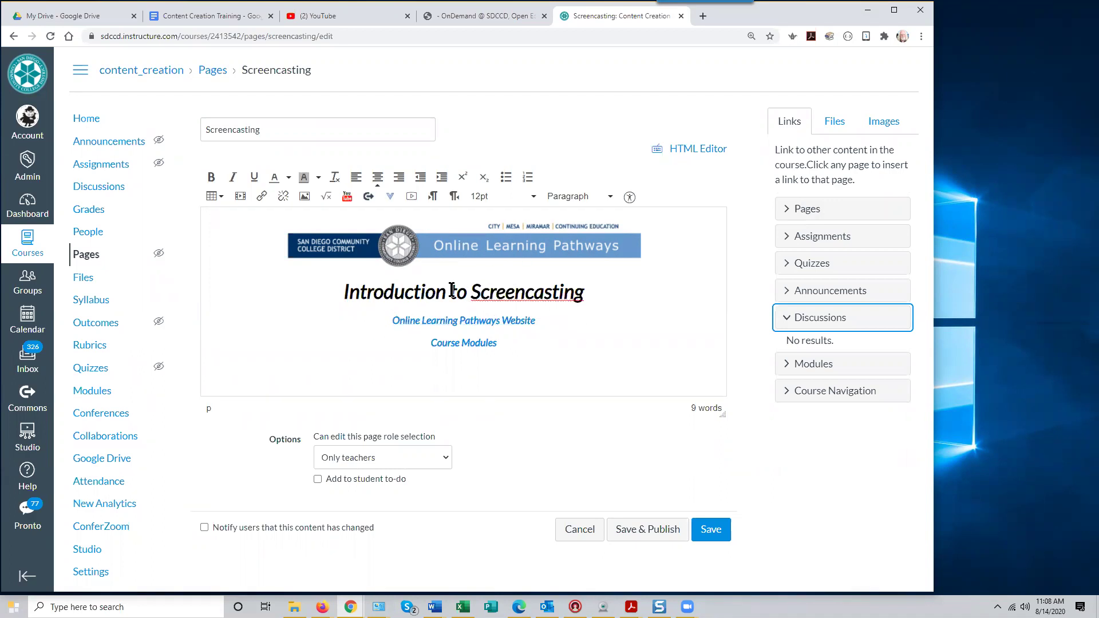
{"action": "left_click", "coordinate": [506, 343]}
{"action": "key", "text": "Return"}
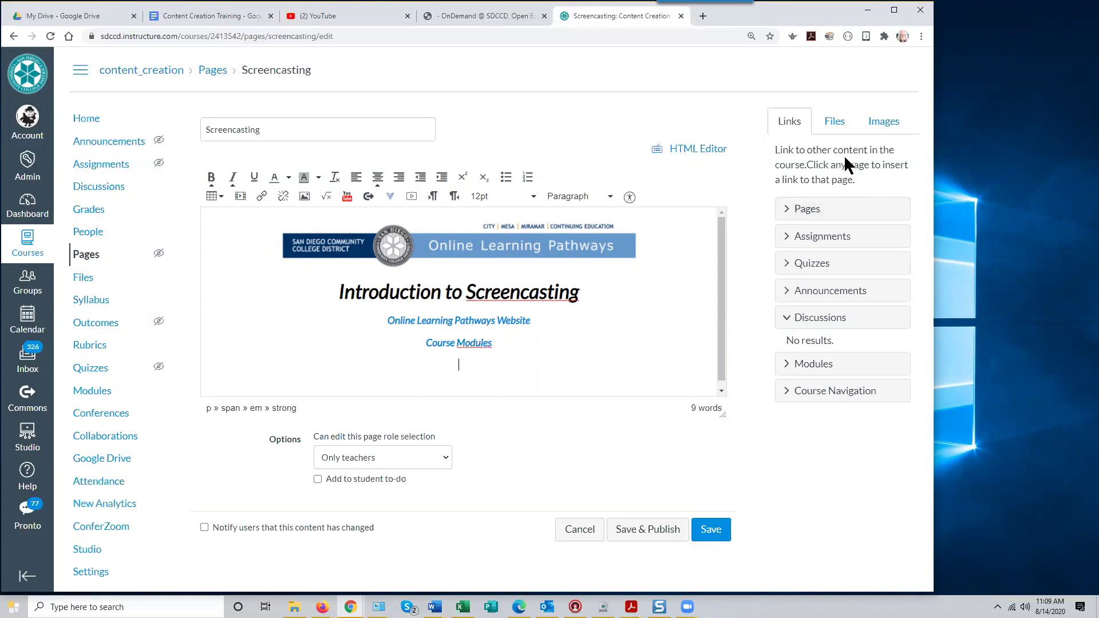
Upload Introduction to Camtasia Syllabus.docx from Downloads > oncampus canvas training through the Files tab
{"action": "left_click", "coordinate": [833, 129]}
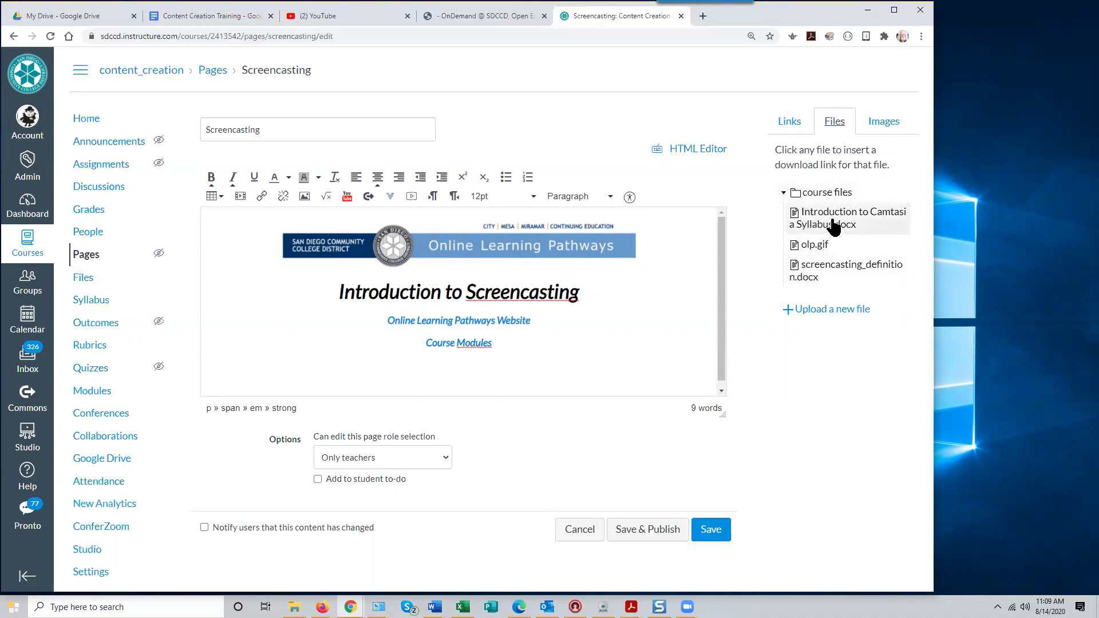
{"action": "left_click", "coordinate": [813, 310]}
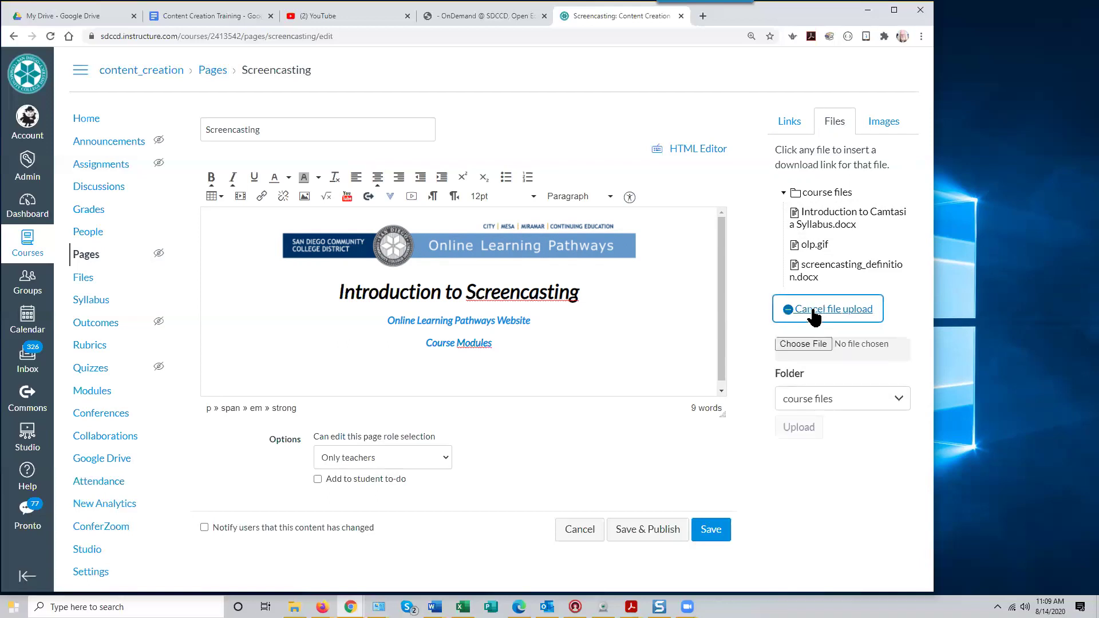
{"action": "left_click", "coordinate": [809, 344]}
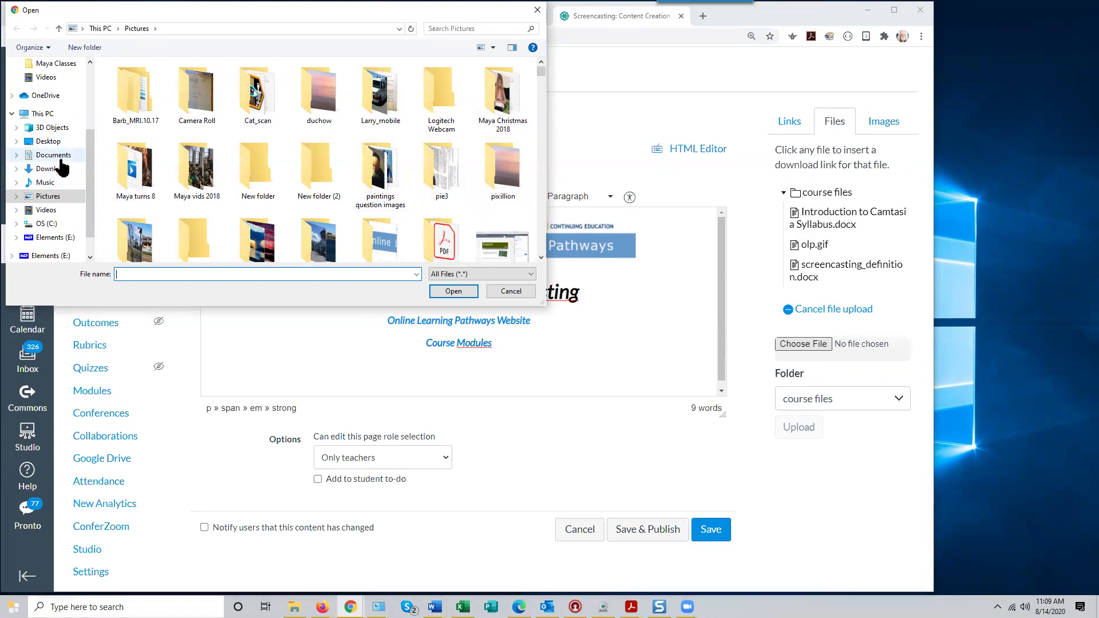
{"action": "scroll", "coordinate": [63, 83], "scroll_direction": "up", "scroll_amount": 3}
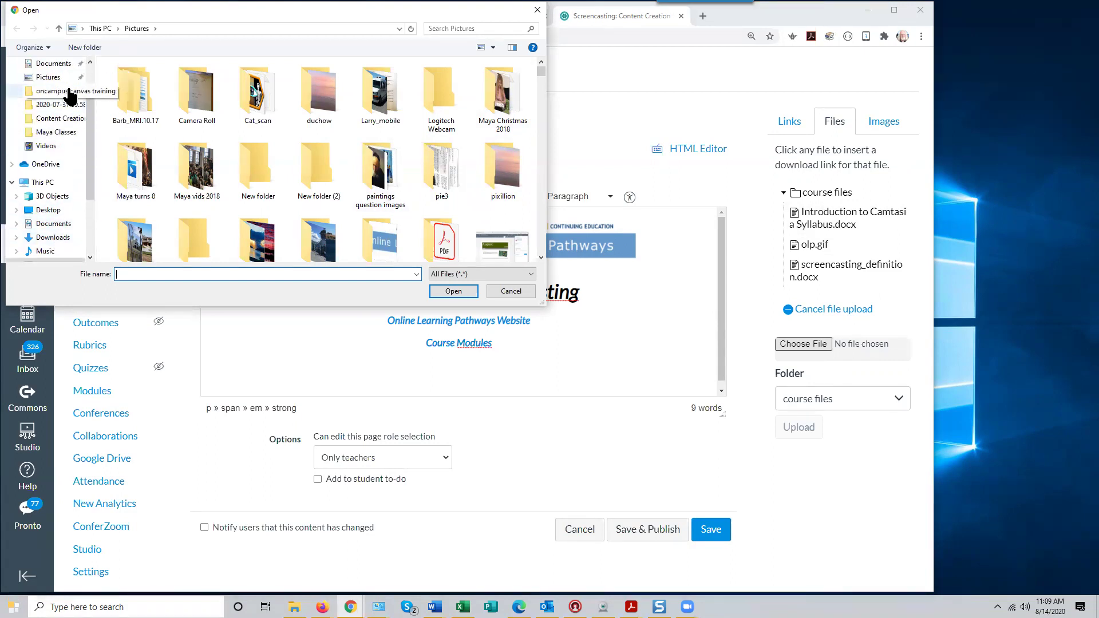
{"action": "left_click", "coordinate": [69, 91]}
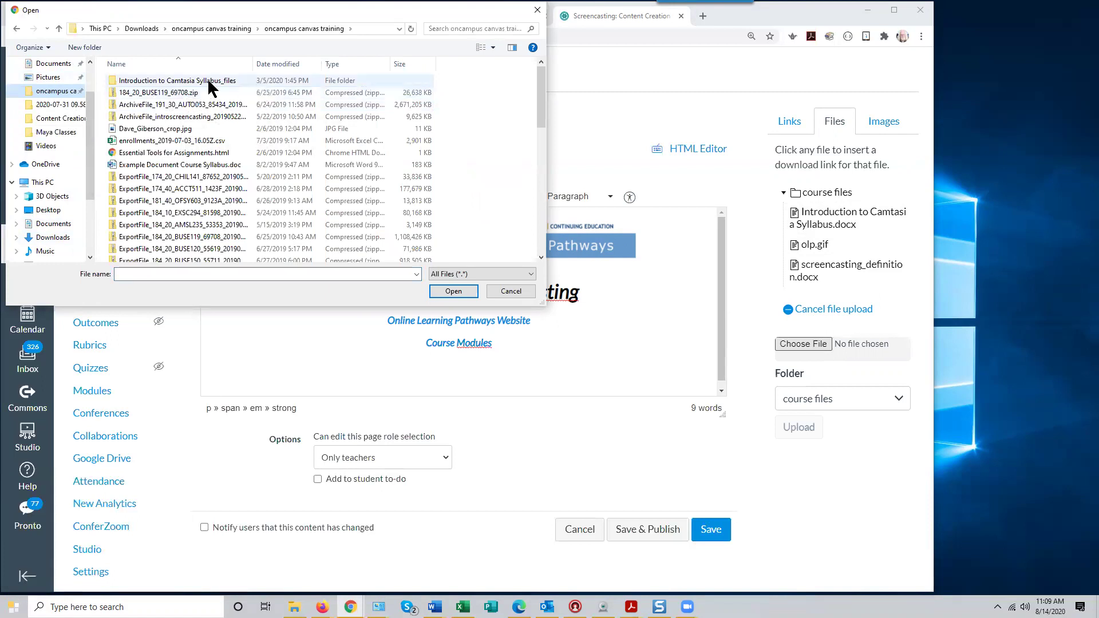
{"action": "left_click", "coordinate": [210, 29]}
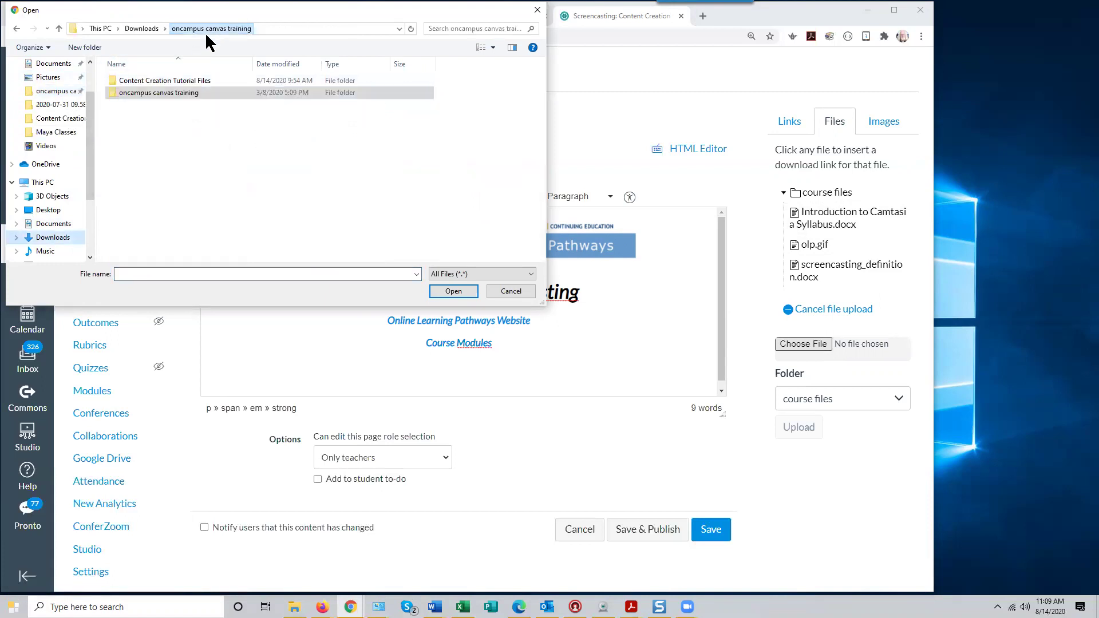
{"action": "double_click", "coordinate": [174, 95]}
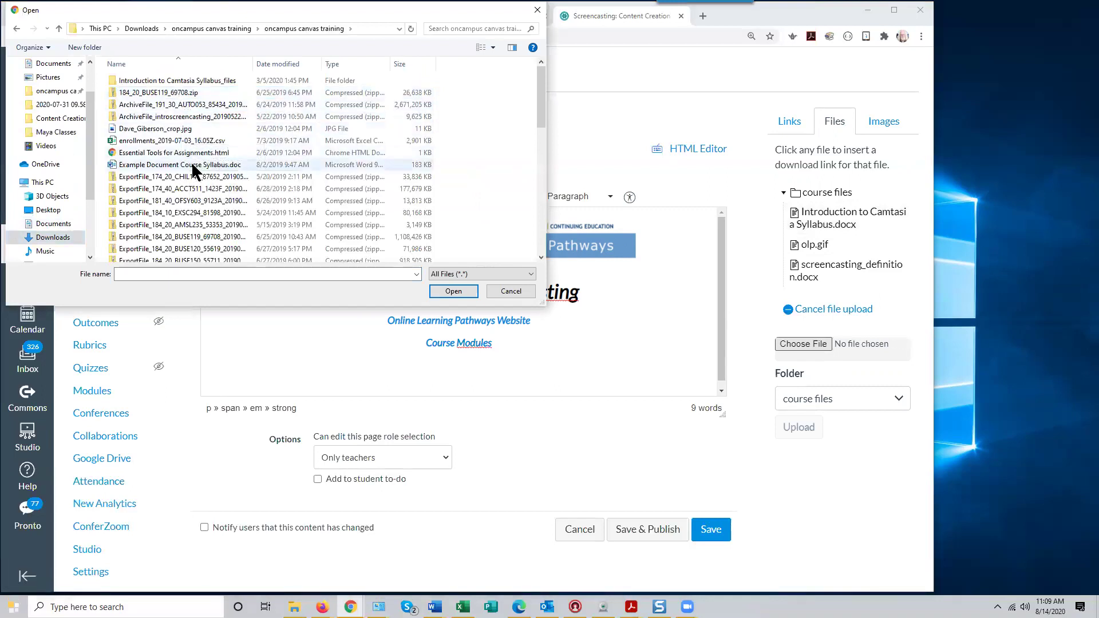
{"action": "scroll", "coordinate": [192, 163], "scroll_direction": "down", "scroll_amount": 10}
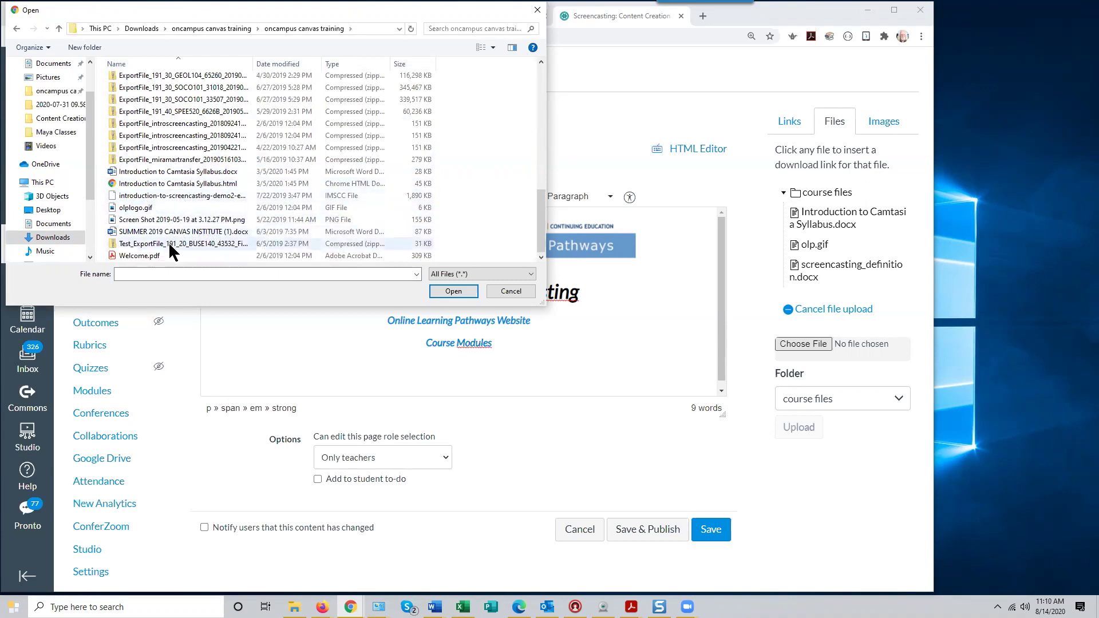
{"action": "left_click", "coordinate": [187, 172]}
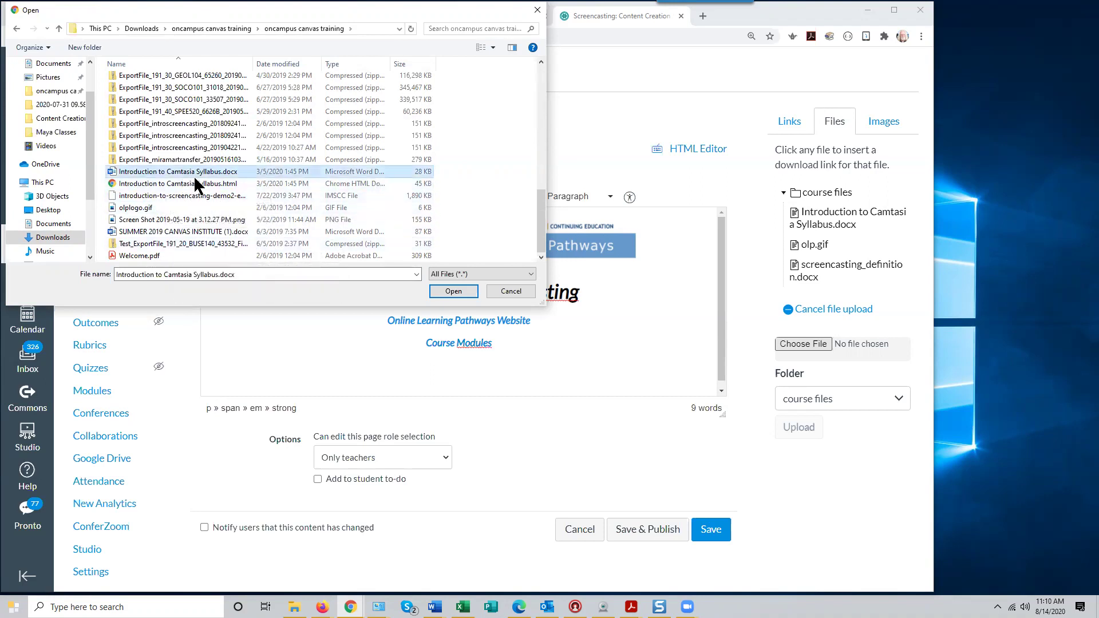
{"action": "left_click", "coordinate": [453, 291]}
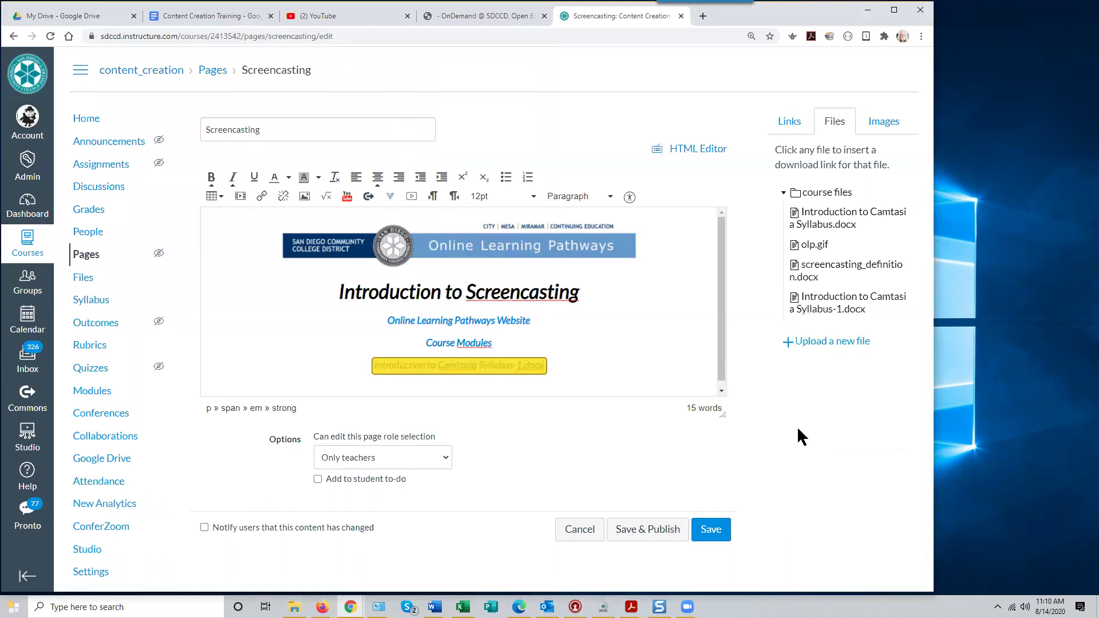
Trim '-1.docx' so the link reads 'Introduction to Camtasia Syllabus', then show the Images sidebar
{"action": "scroll", "coordinate": [718, 368], "scroll_direction": "down", "scroll_amount": 1}
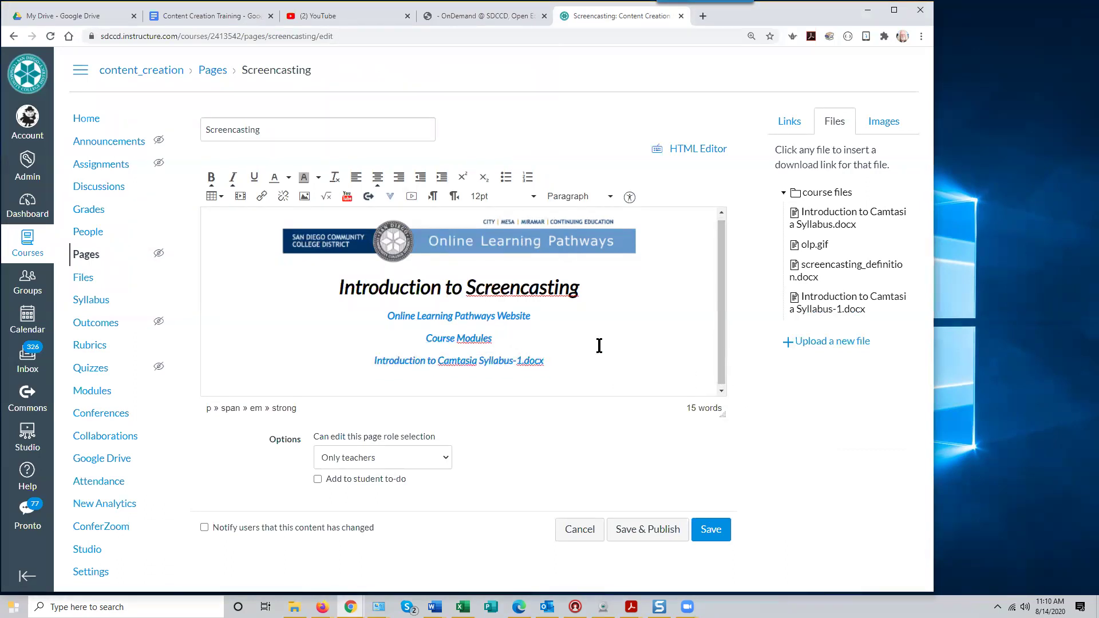
{"action": "key", "text": "BackSpace"}
{"action": "key", "text": "BackSpace"}
{"action": "key", "text": "BackSpace"}
{"action": "key", "text": "BackSpace"}
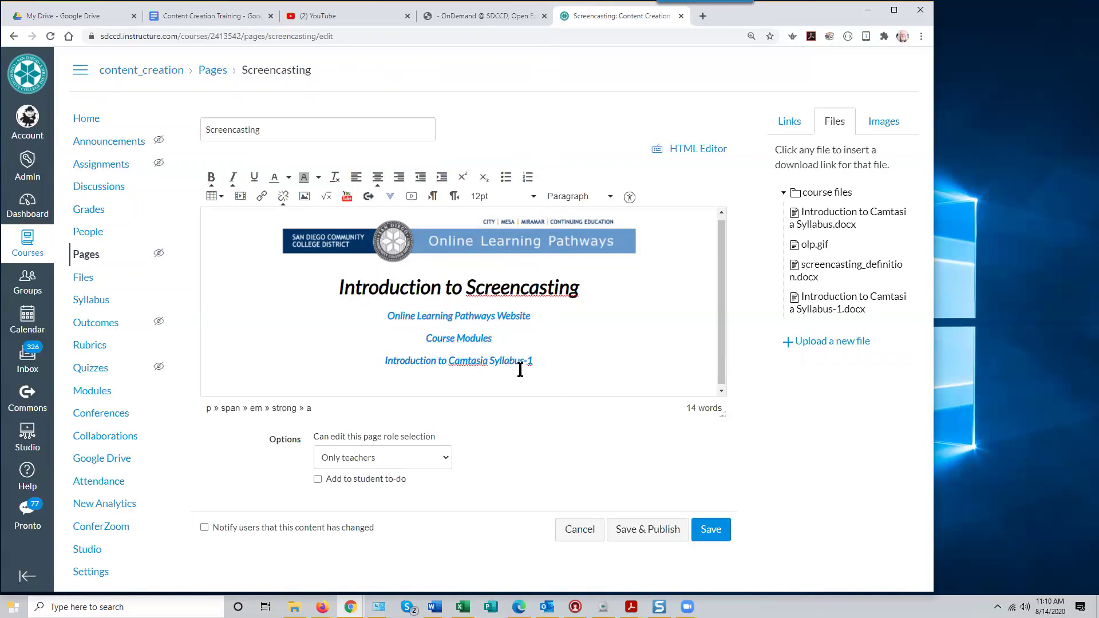
{"action": "key", "text": "BackSpace"}
{"action": "key", "text": "BackSpace"}
{"action": "key", "text": "BackSpace"}
{"action": "type", "text": "s"}
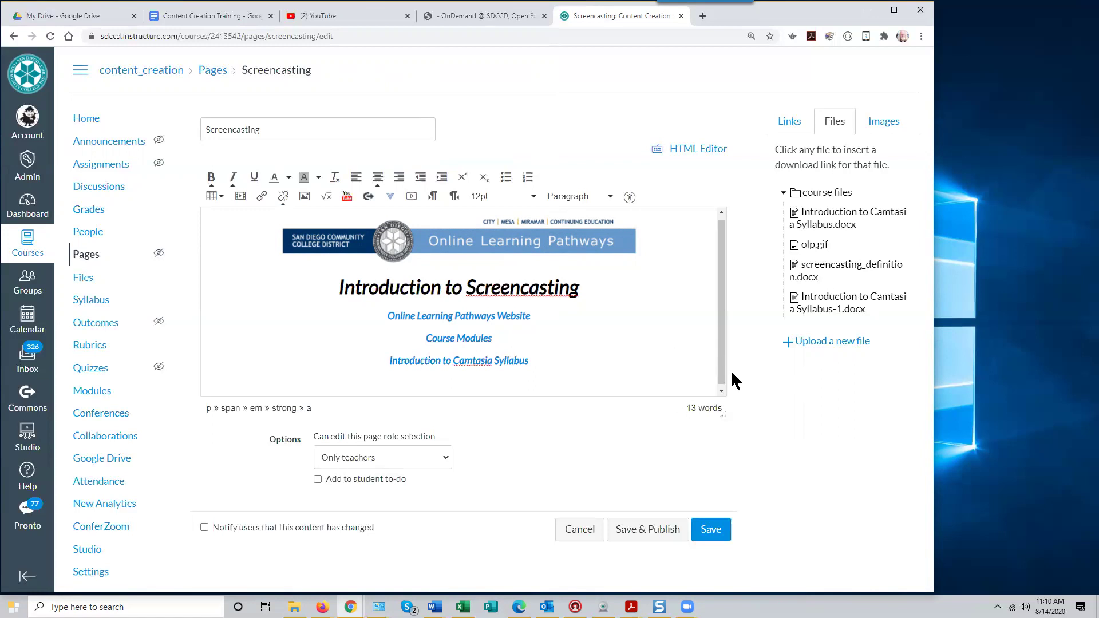
{"action": "scroll", "coordinate": [719, 371], "scroll_direction": "down", "scroll_amount": 1}
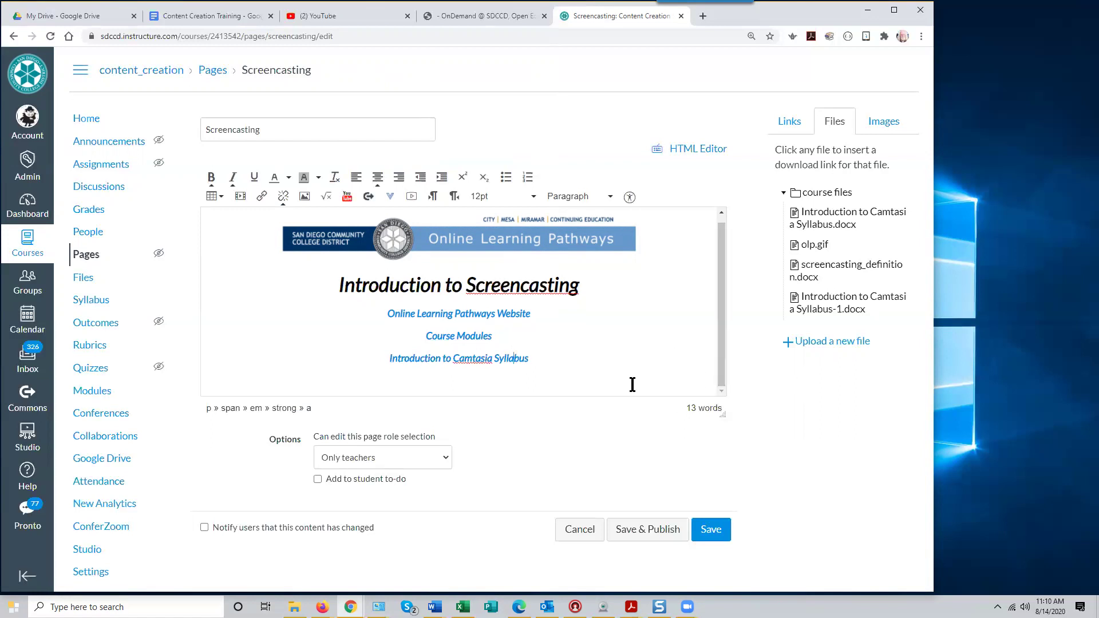
{"action": "left_click", "coordinate": [537, 359]}
{"action": "left_click", "coordinate": [886, 128]}
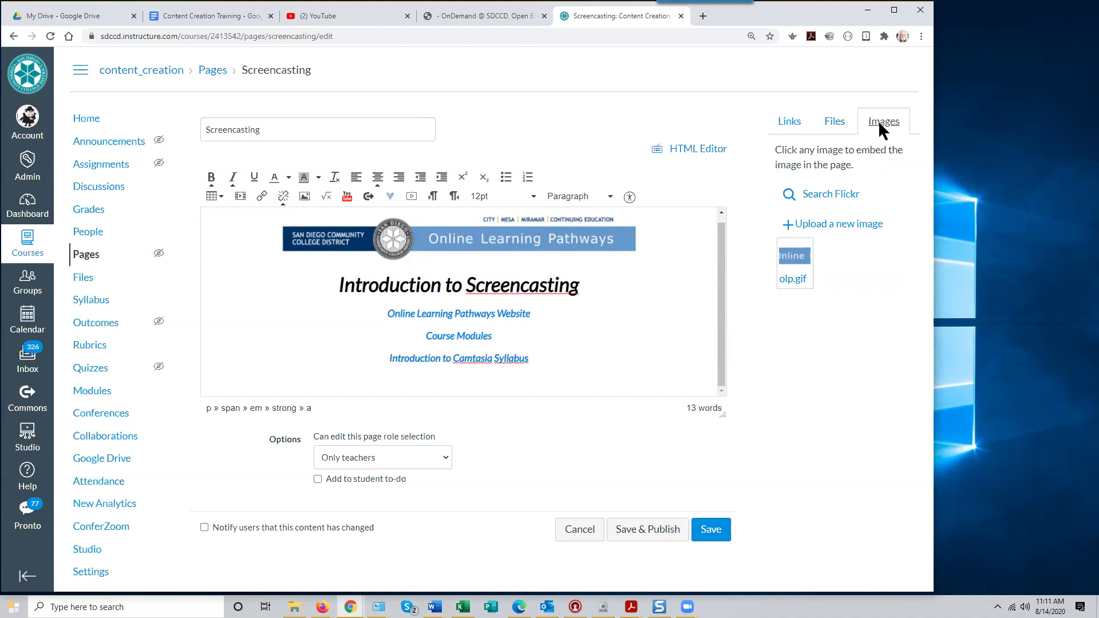
Return the sidebar to course links and add an empty line below the 'Introduction to Camtasia Syllabus' link
{"action": "left_click", "coordinate": [790, 123]}
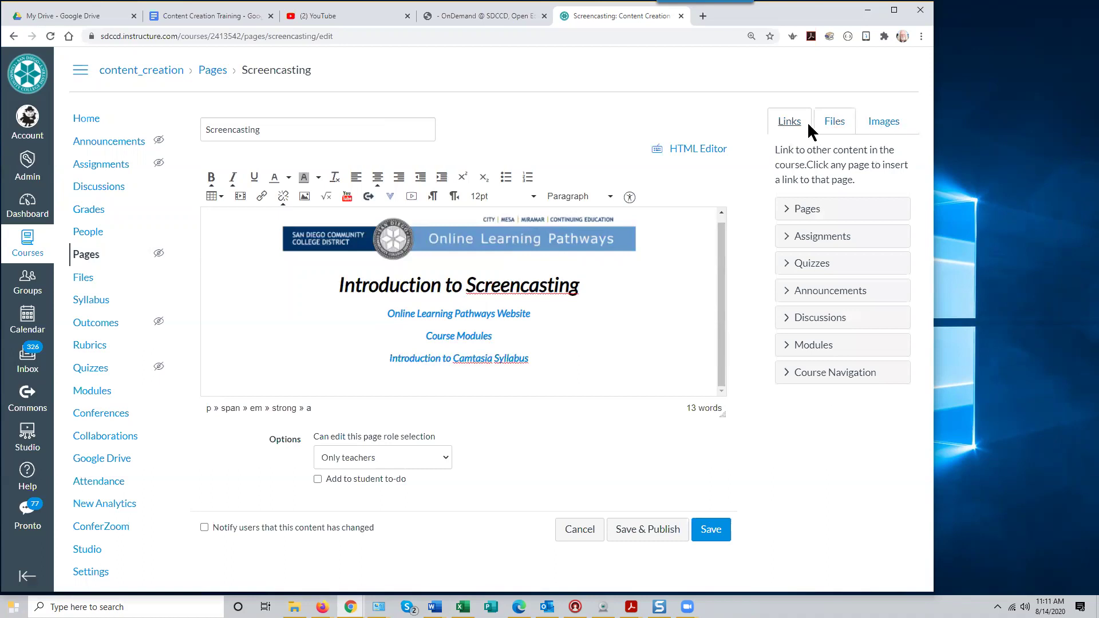
{"action": "left_click", "coordinate": [720, 352]}
{"action": "key", "text": "Return"}
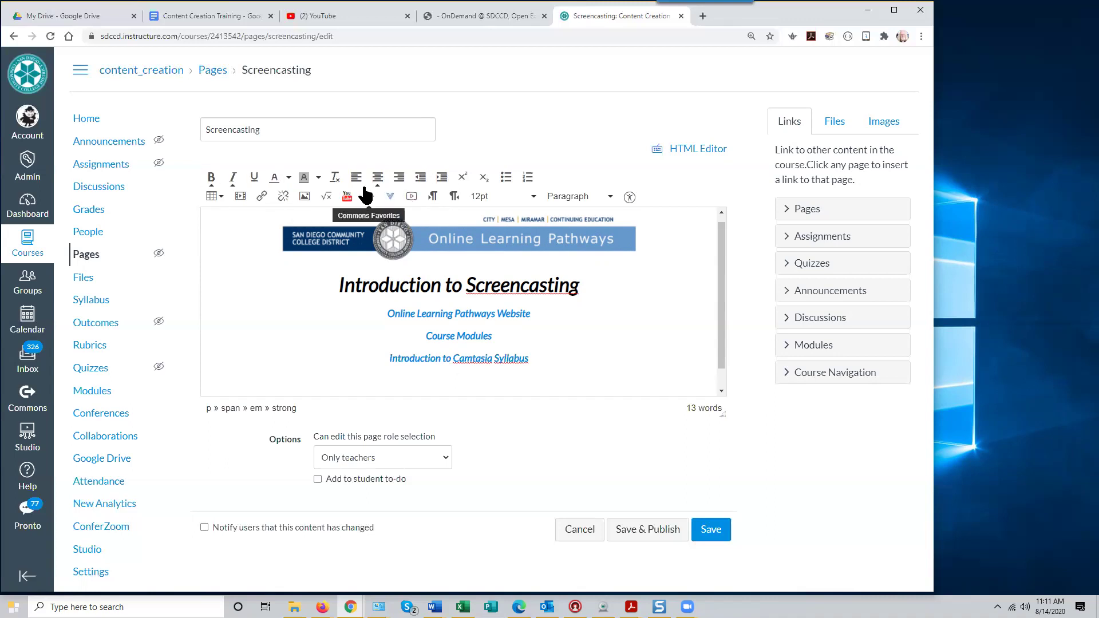
{"action": "left_click", "coordinate": [412, 200]}
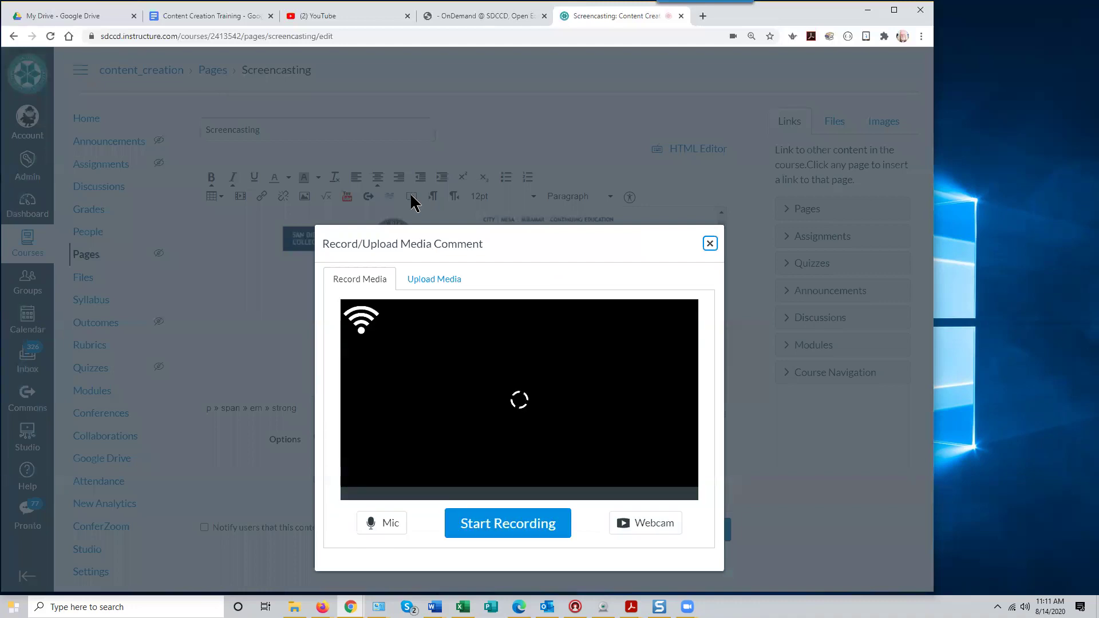
{"action": "left_click", "coordinate": [649, 525]}
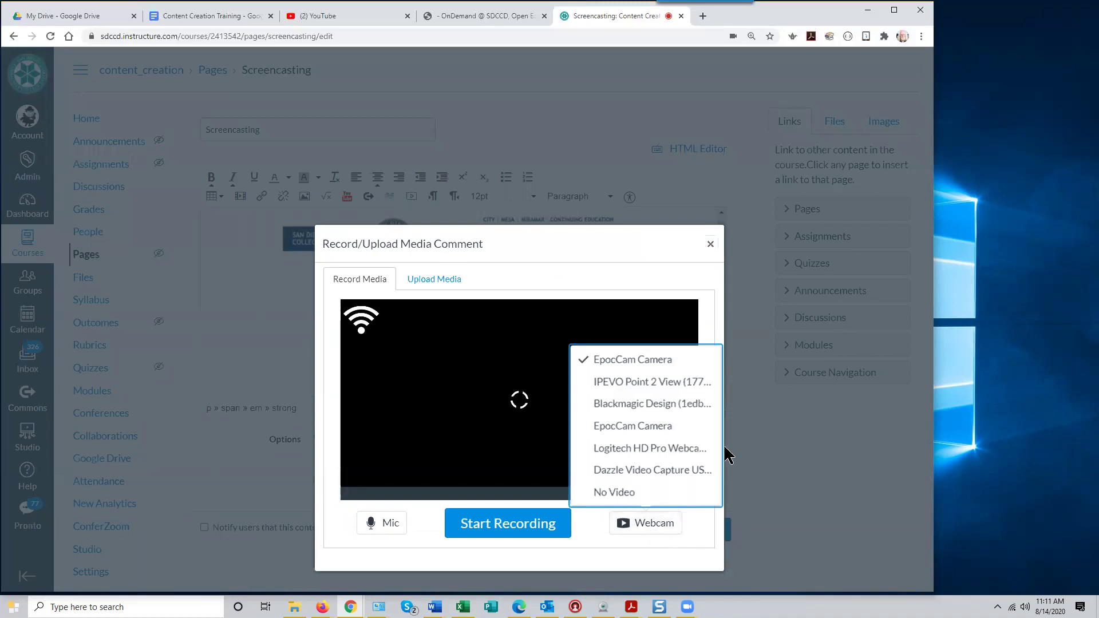
{"action": "left_click", "coordinate": [647, 398]}
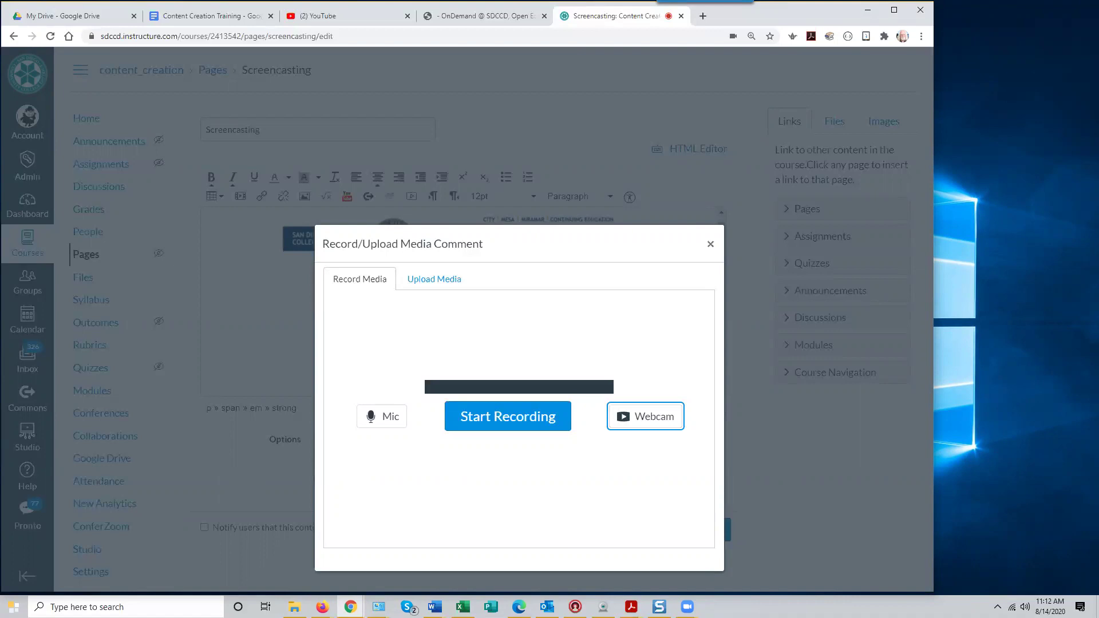
{"action": "left_click", "coordinate": [652, 418]}
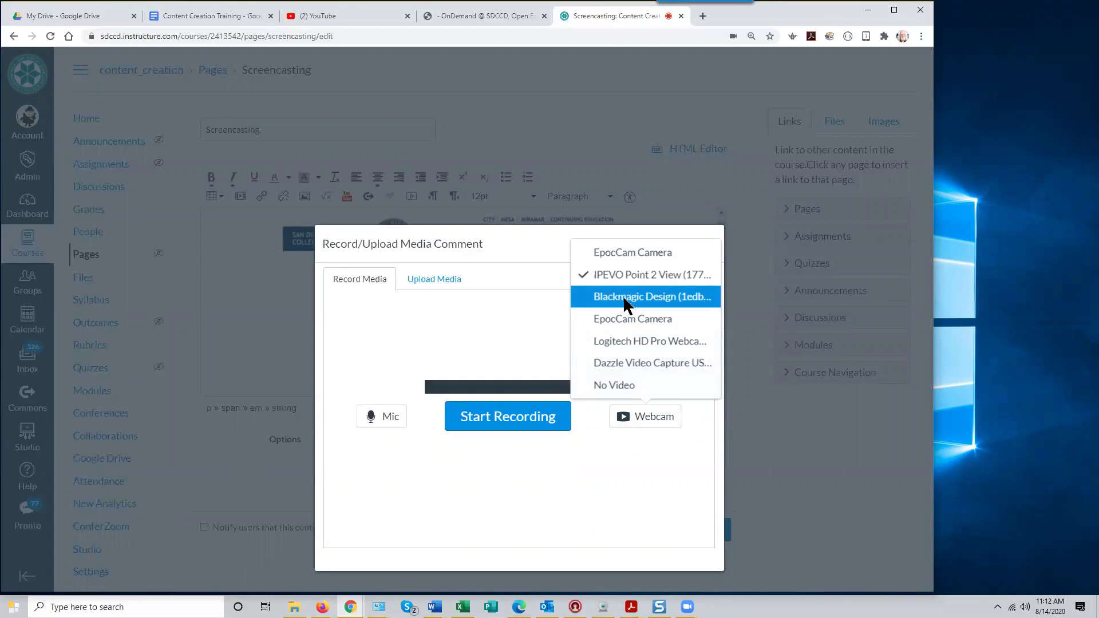
{"action": "left_click", "coordinate": [628, 299]}
{"action": "left_click", "coordinate": [643, 417]}
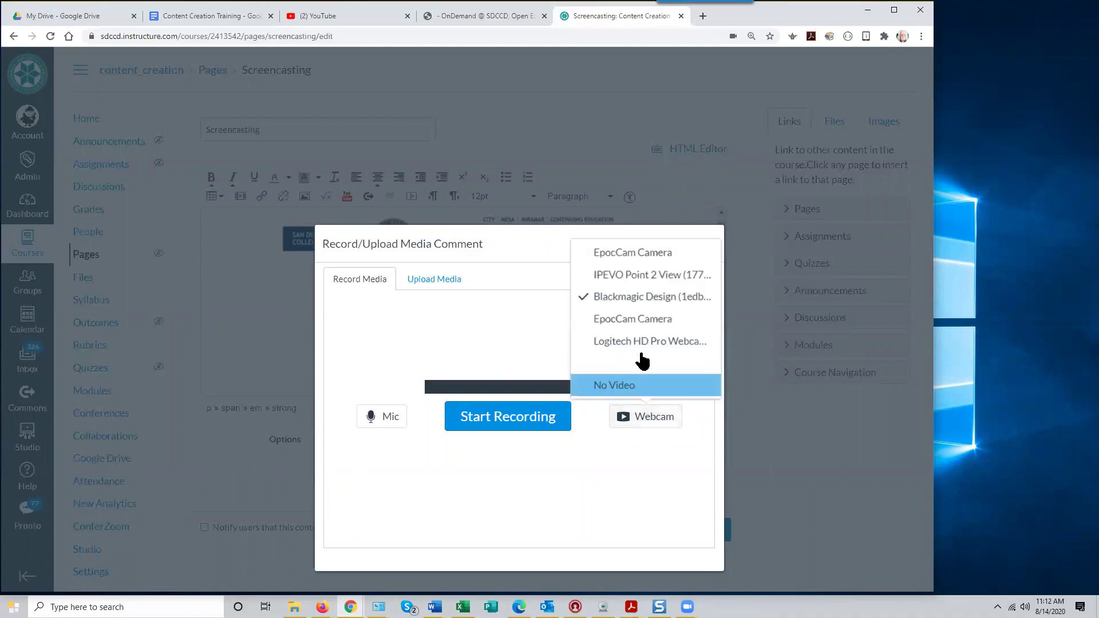
{"action": "left_click", "coordinate": [628, 279]}
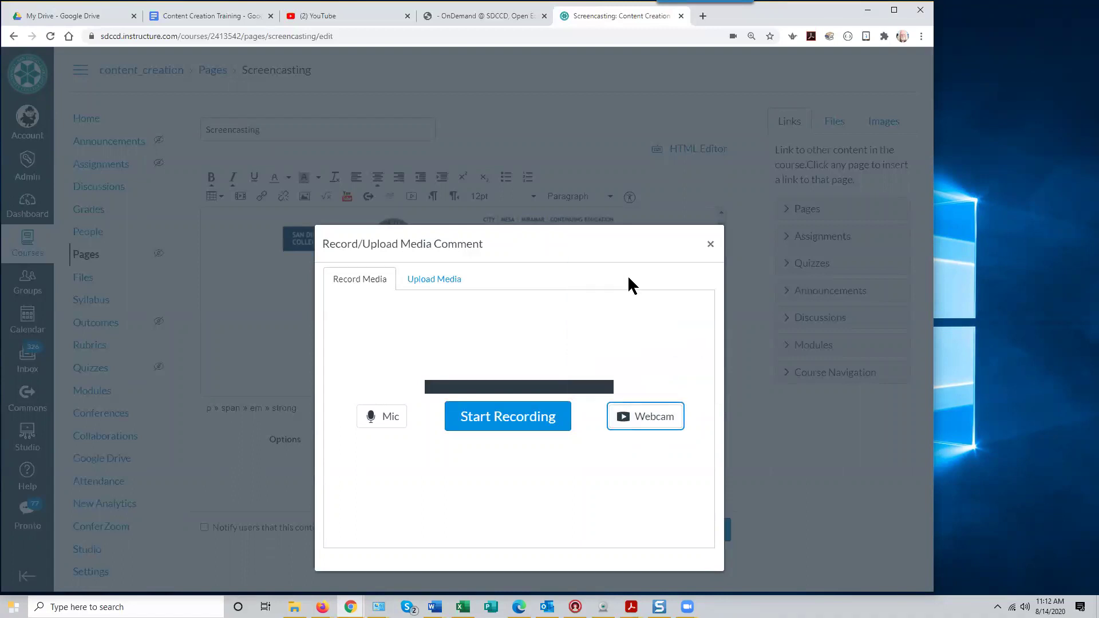
{"action": "left_click", "coordinate": [636, 421]}
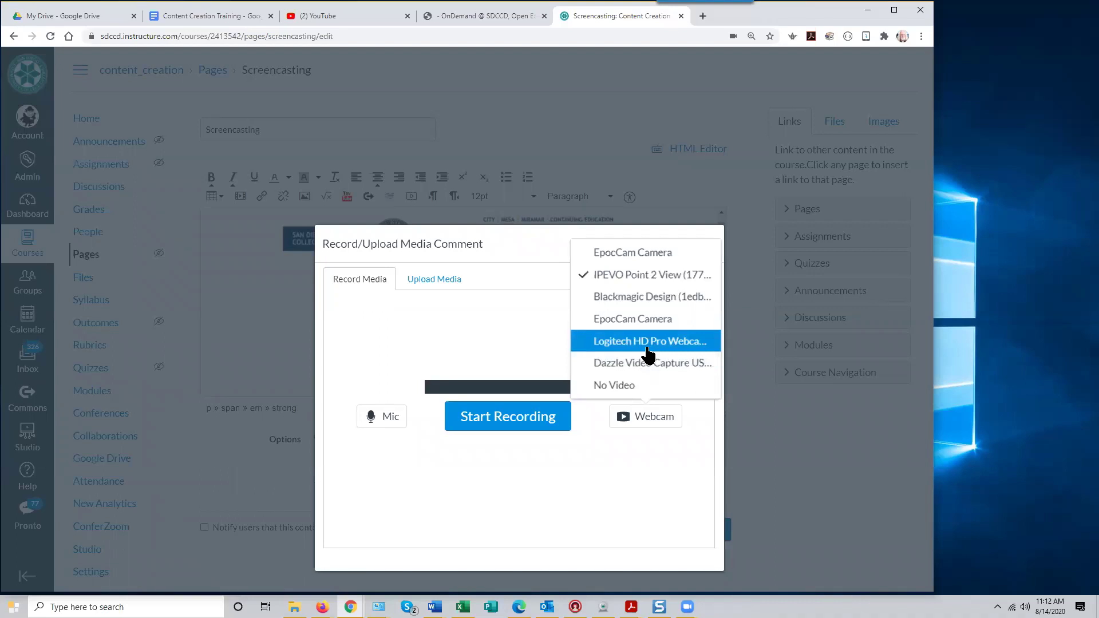
{"action": "key", "text": "Up"}
{"action": "key", "text": "Up"}
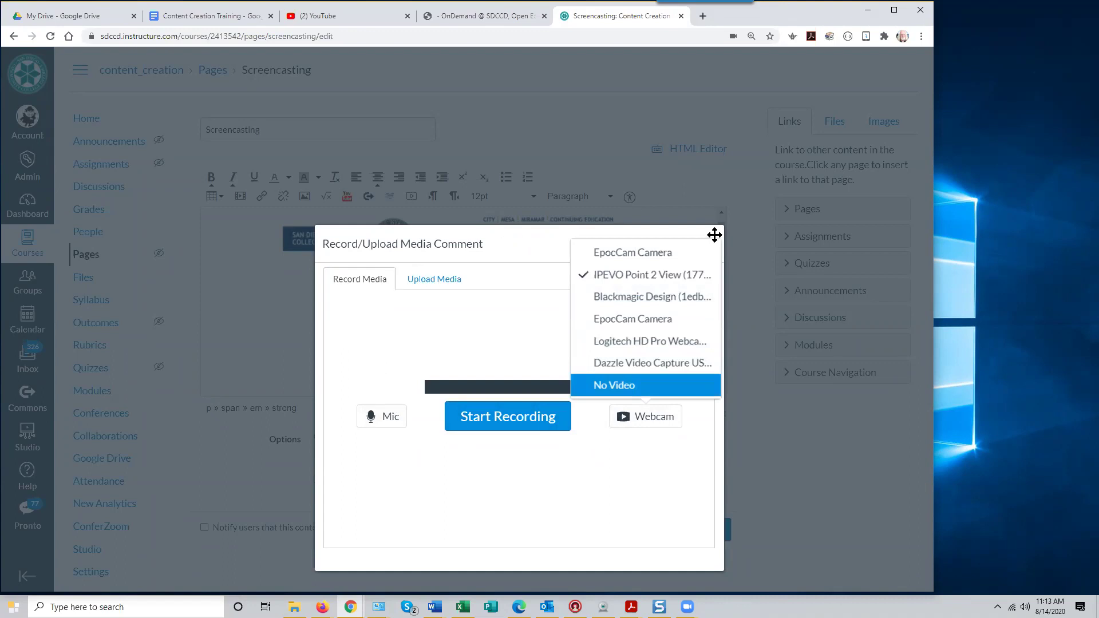
{"action": "left_click_drag", "start_coordinate": [511, 245], "coordinate": [533, 106]}
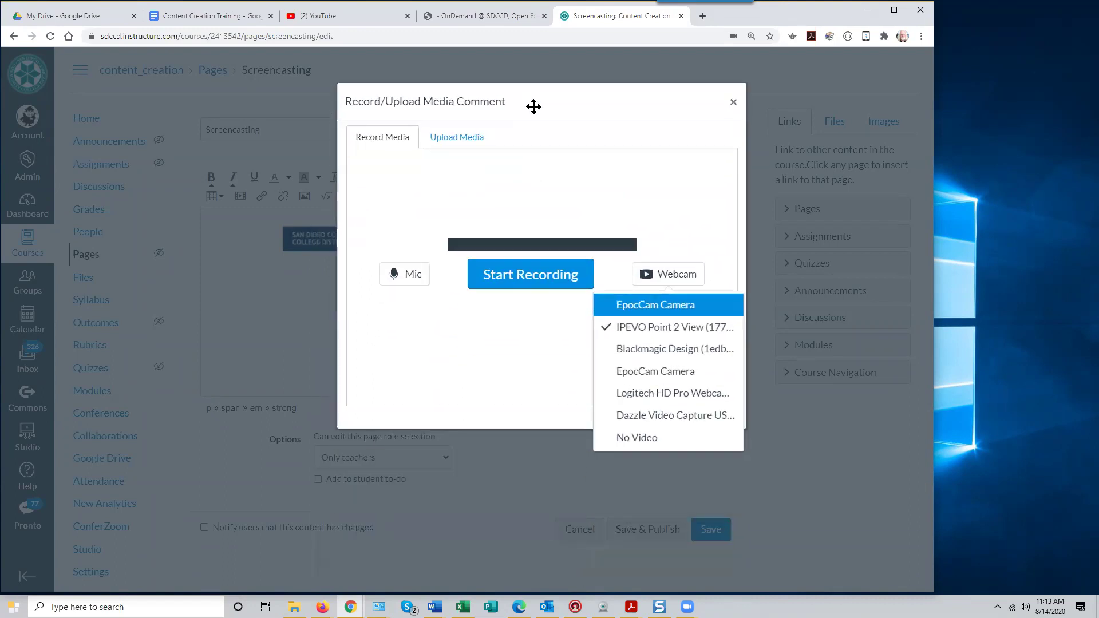
{"action": "left_click", "coordinate": [730, 102]}
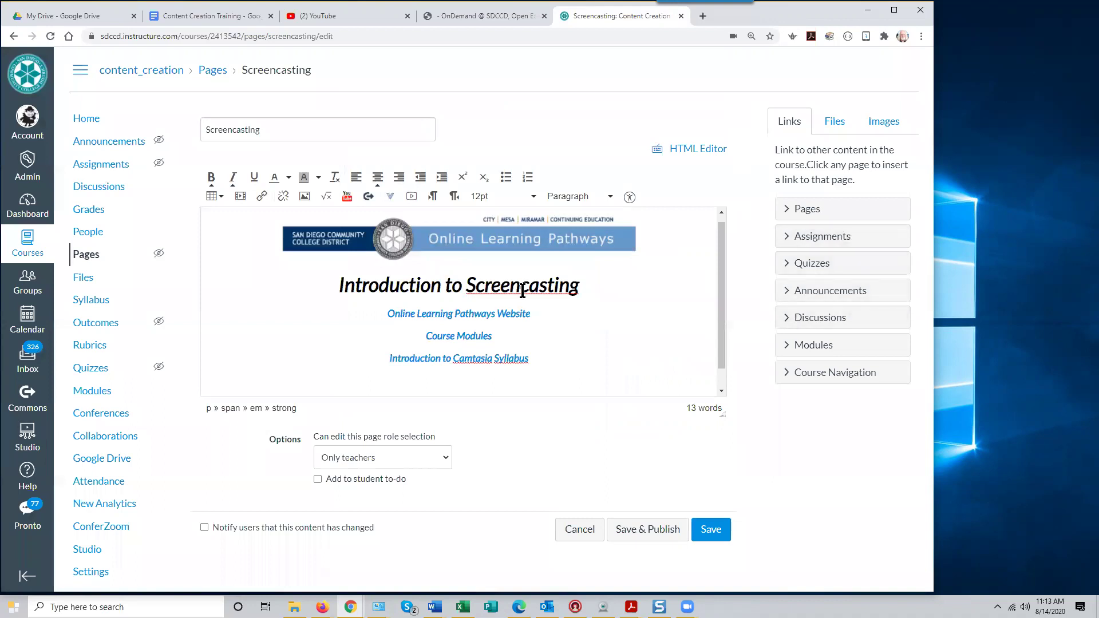
{"action": "left_click", "coordinate": [411, 196]}
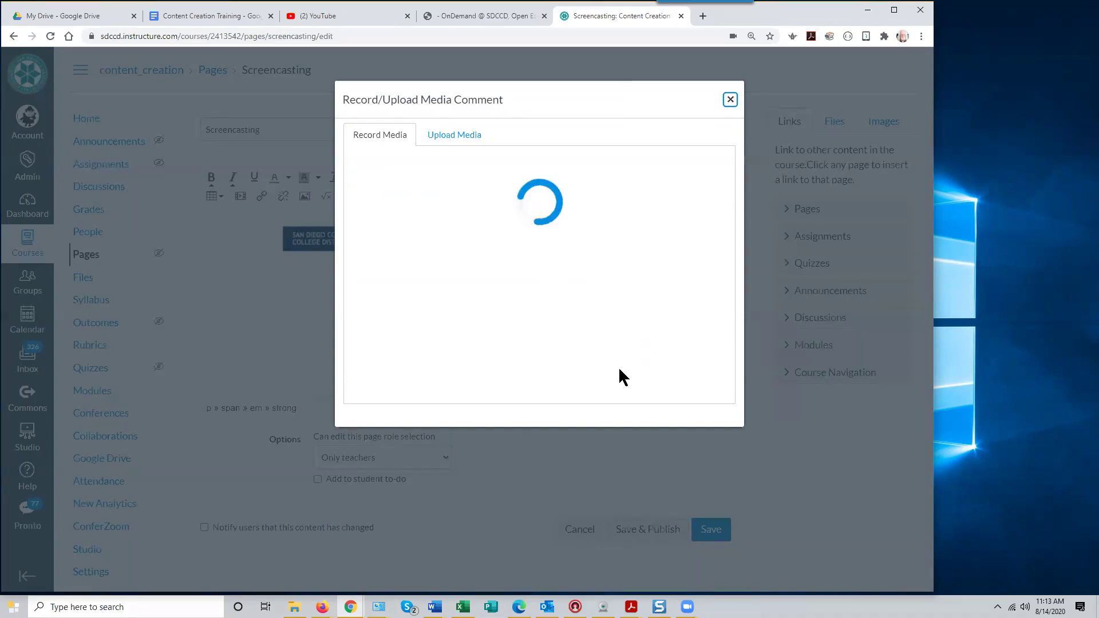
{"action": "left_click", "coordinate": [731, 101]}
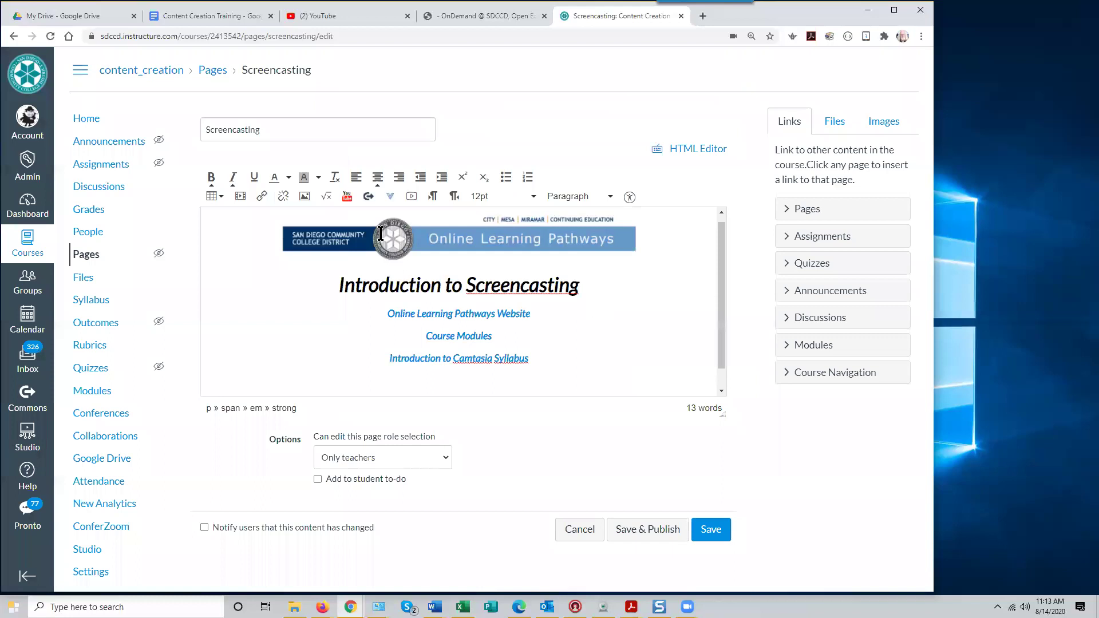
{"action": "left_click", "coordinate": [412, 197]}
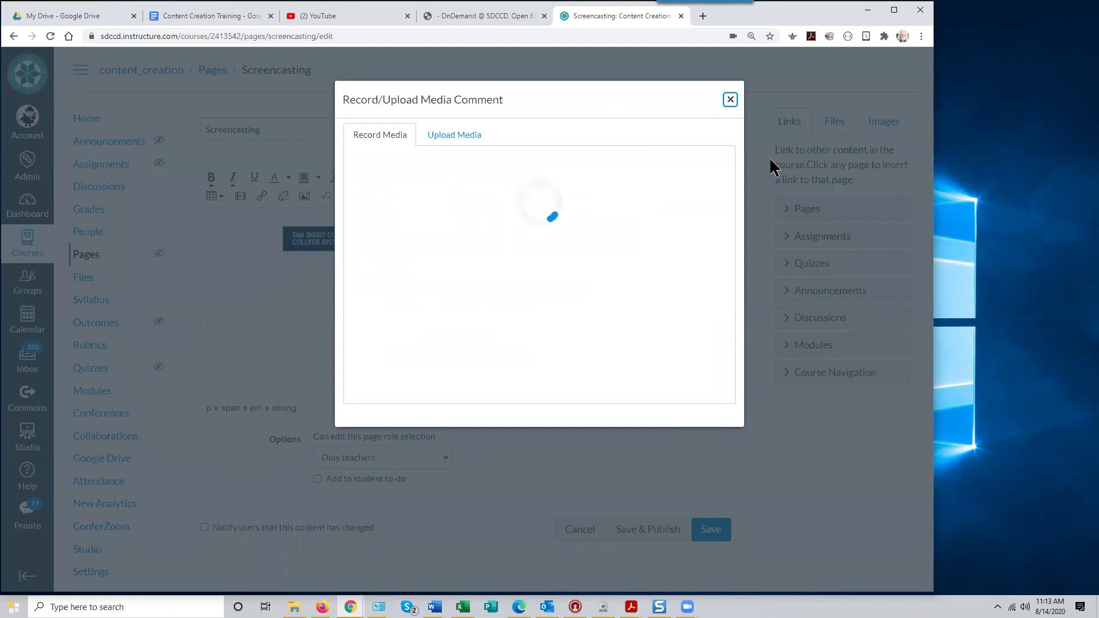
{"action": "left_click", "coordinate": [730, 101]}
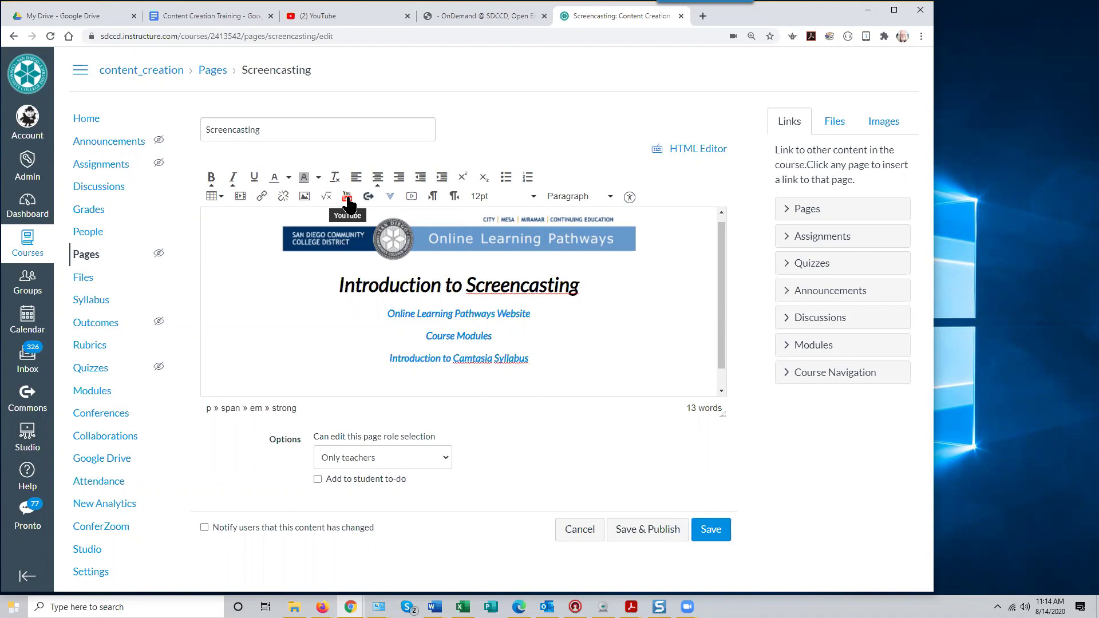
Search YouTube from the editor's YouTube tool for screencasting videos
{"action": "left_click", "coordinate": [348, 199]}
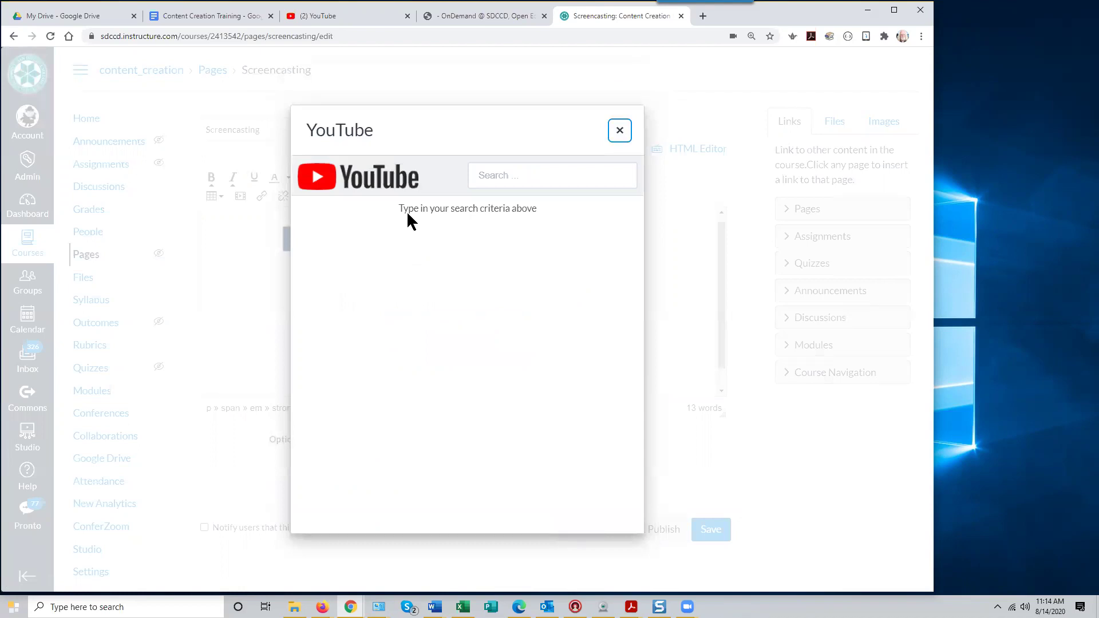
{"action": "left_click", "coordinate": [409, 210]}
{"action": "left_click", "coordinate": [524, 172]}
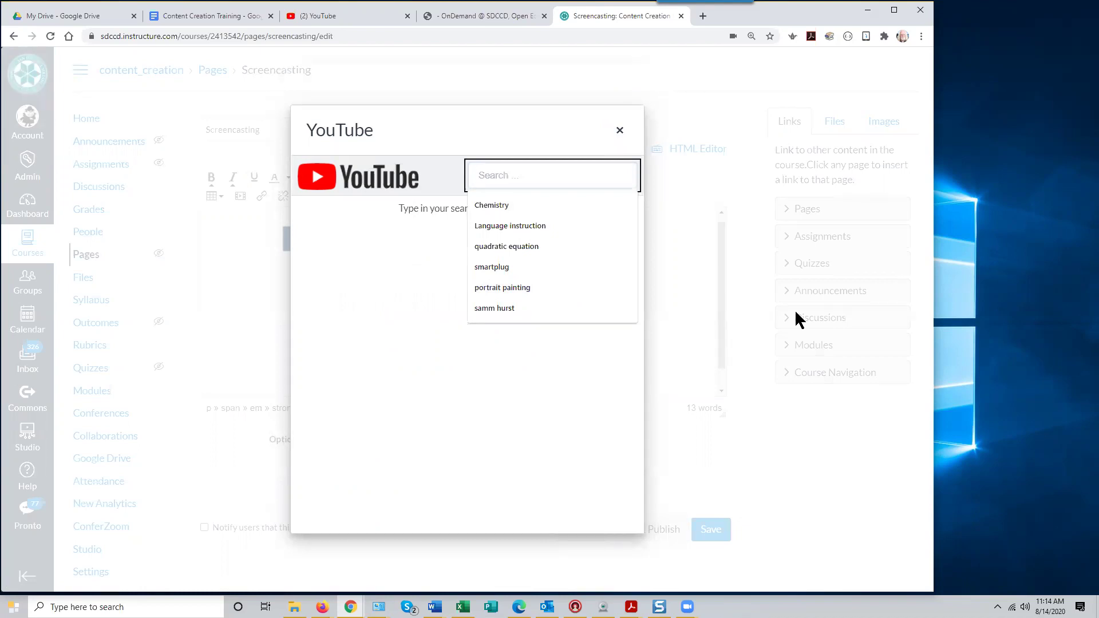
{"action": "type", "text": "chemistry"}
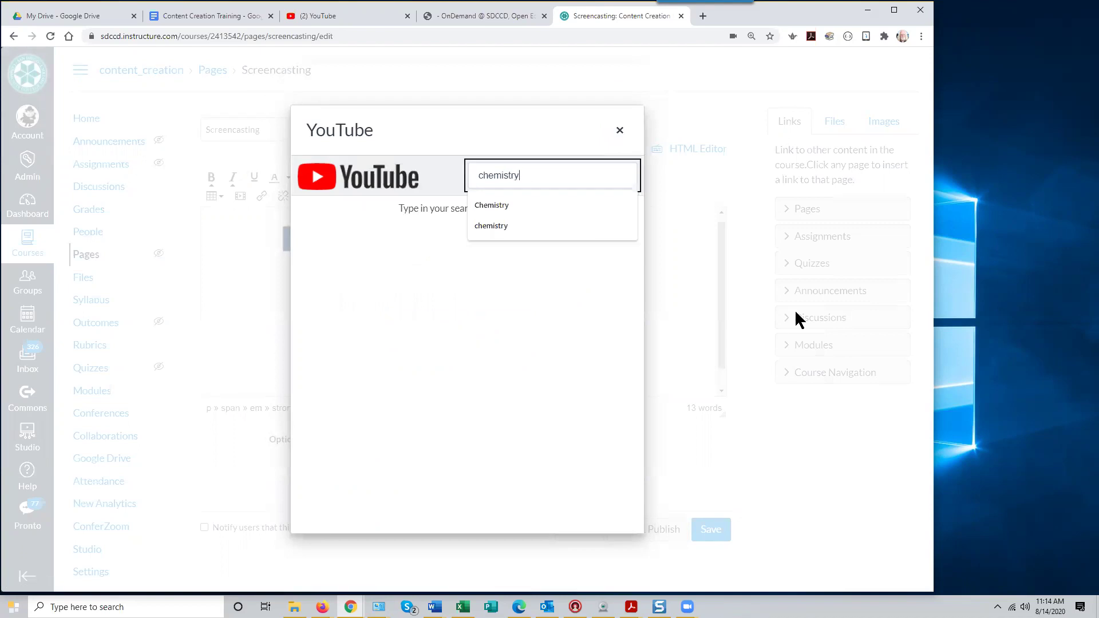
{"action": "key", "text": "BackSpace"}
{"action": "key", "text": "BackSpace"}
{"action": "key", "text": "BackSpace"}
{"action": "key", "text": "BackSpace"}
{"action": "key", "text": "BackSpace"}
{"action": "key", "text": "BackSpace"}
{"action": "key", "text": "BackSpace"}
{"action": "key", "text": "BackSpace"}
{"action": "key", "text": "BackSpace"}
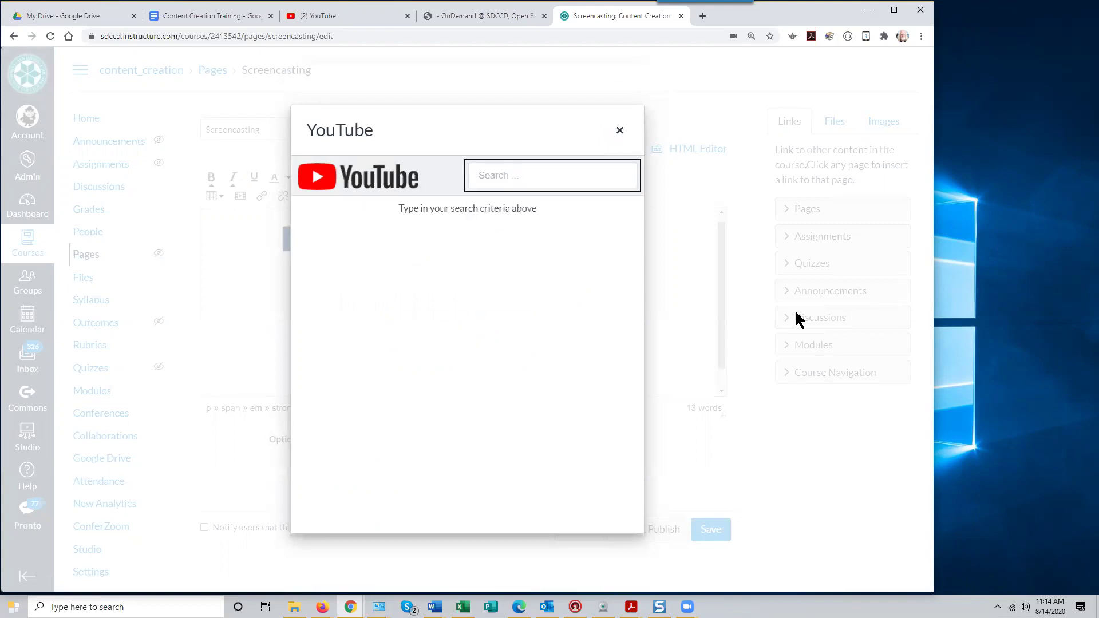
{"action": "type", "text": "screencasting"}
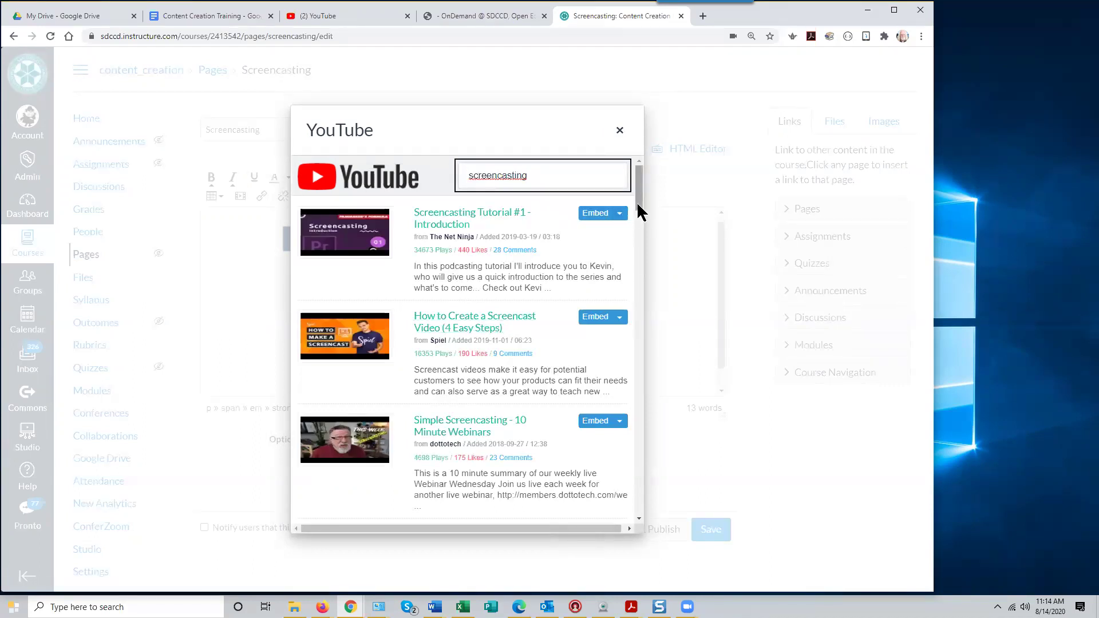
{"action": "scroll", "coordinate": [640, 263], "scroll_direction": "down", "scroll_amount": 3}
{"action": "left_click_drag", "start_coordinate": [640, 264], "coordinate": [631, 199]}
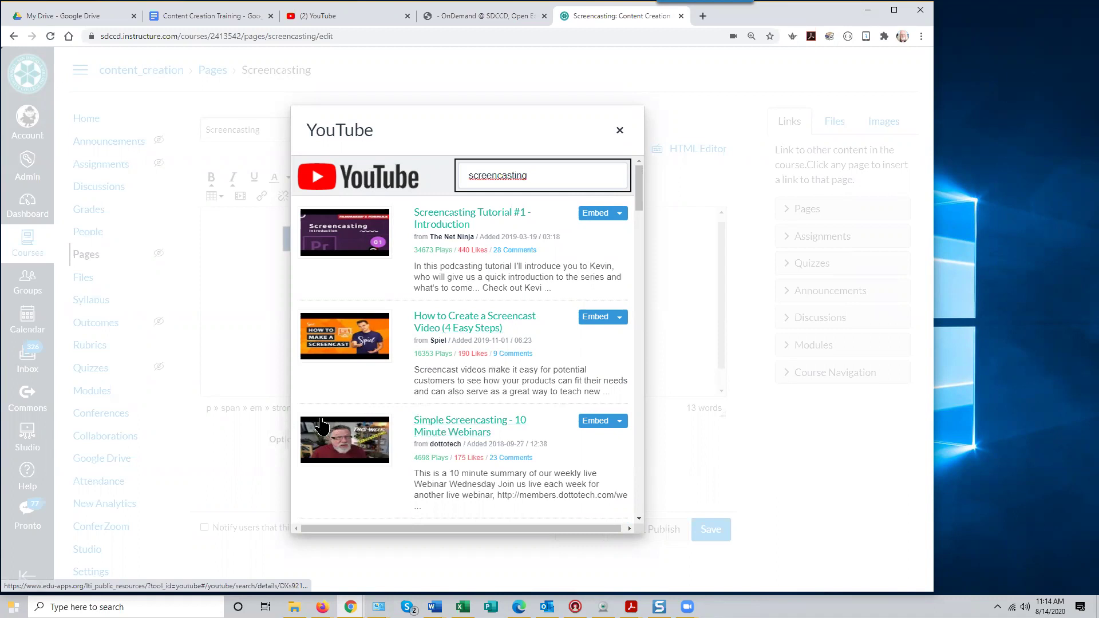
Preview 'Simple Screencasting - 10 Minute Webinars' and embed it at medium size
{"action": "left_click", "coordinate": [347, 443]}
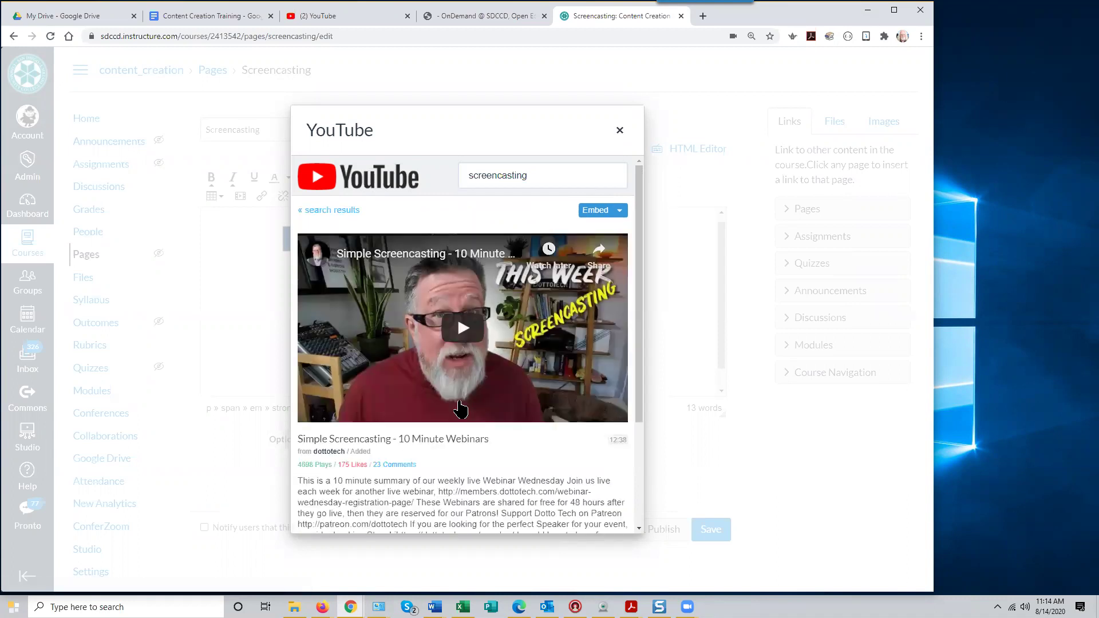
{"action": "left_click", "coordinate": [465, 332]}
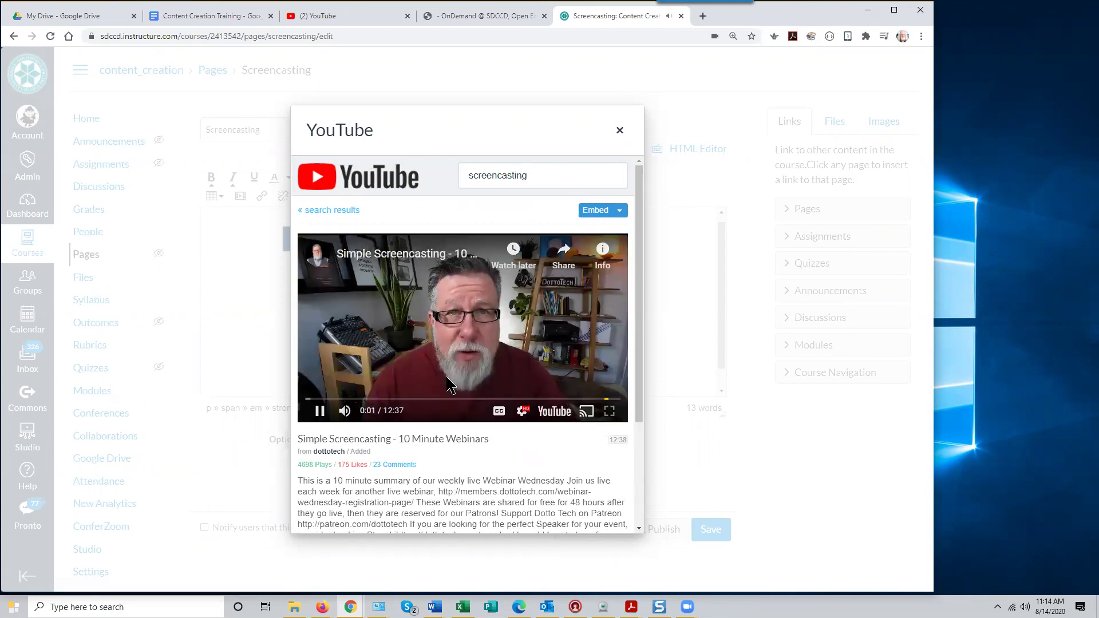
{"action": "left_click", "coordinate": [319, 411]}
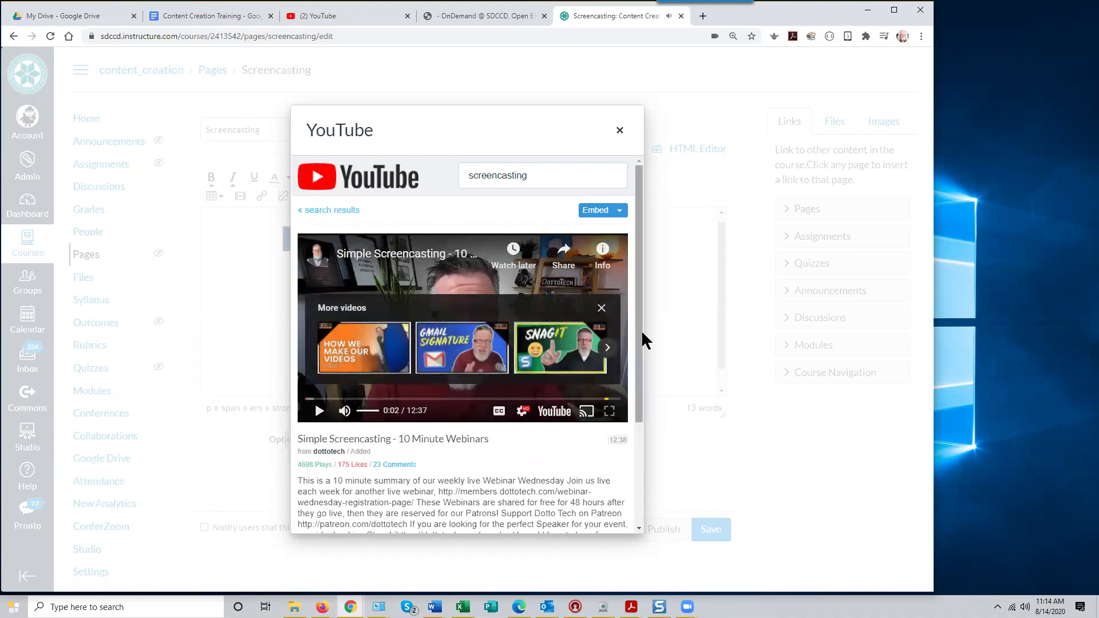
{"action": "left_click", "coordinate": [601, 308]}
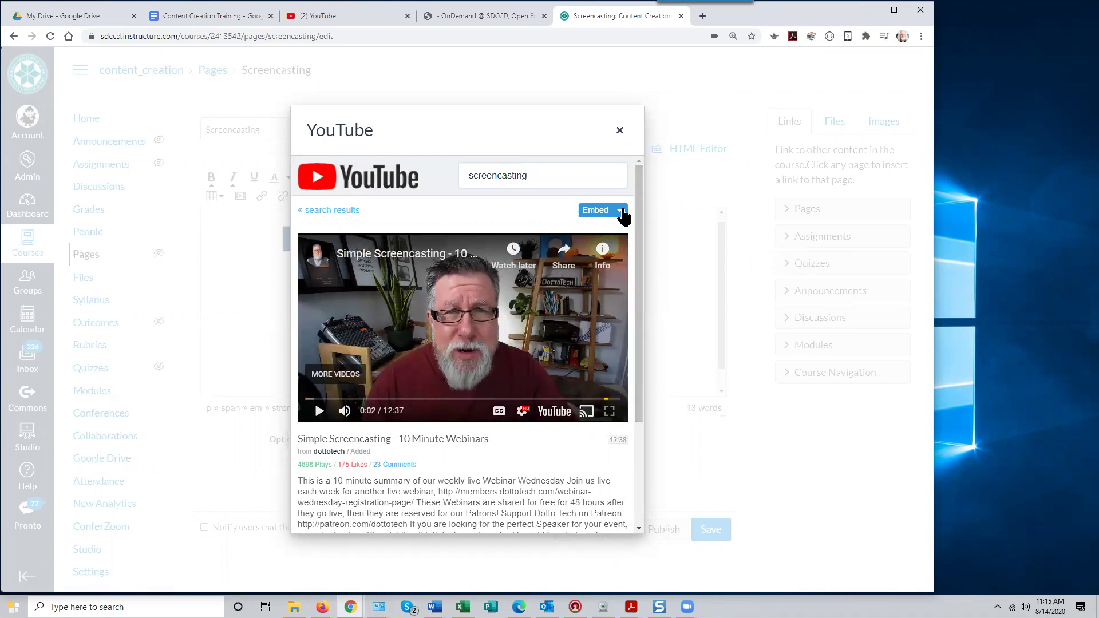
{"action": "left_click", "coordinate": [619, 215]}
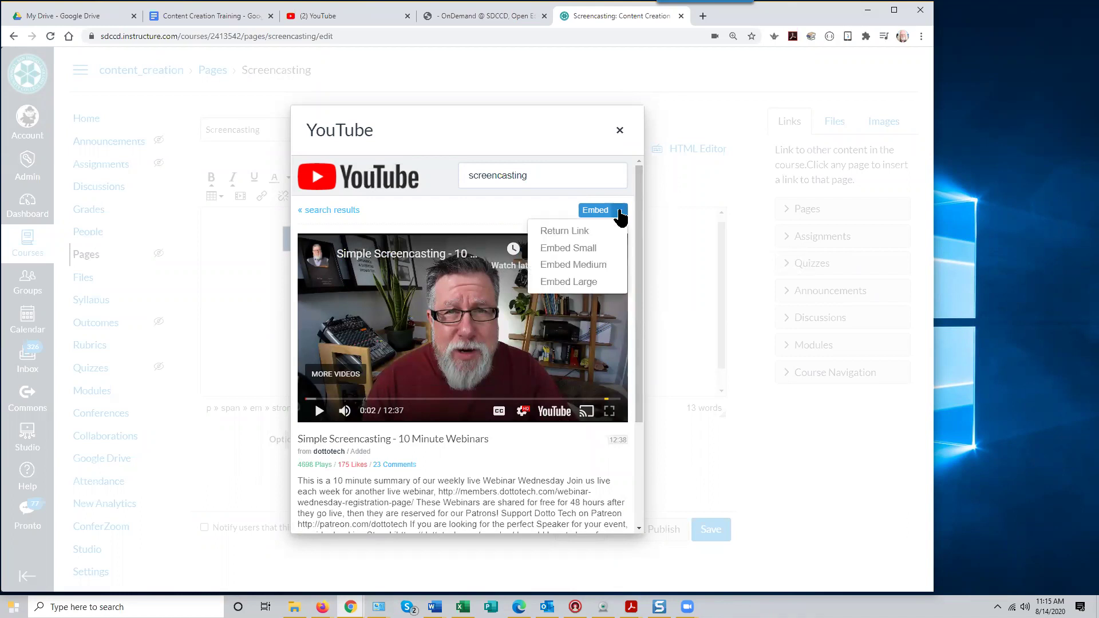
{"action": "left_click", "coordinate": [591, 267]}
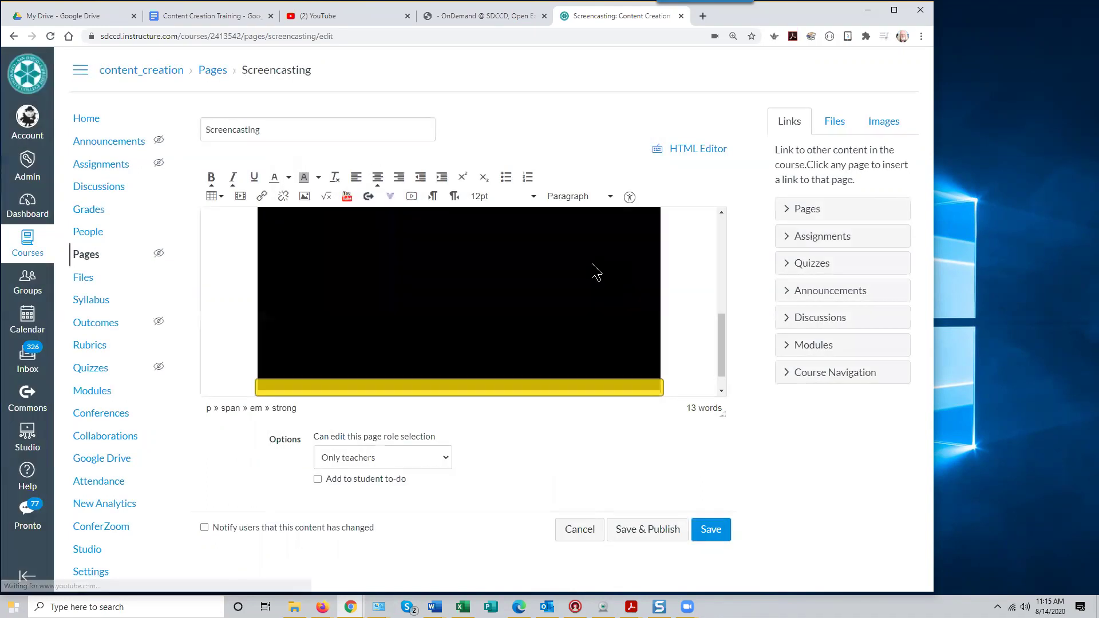
Place the cursor on the empty line below the embedded video, then switch to the YouTube tab
{"action": "left_click_drag", "start_coordinate": [721, 341], "coordinate": [747, 279]}
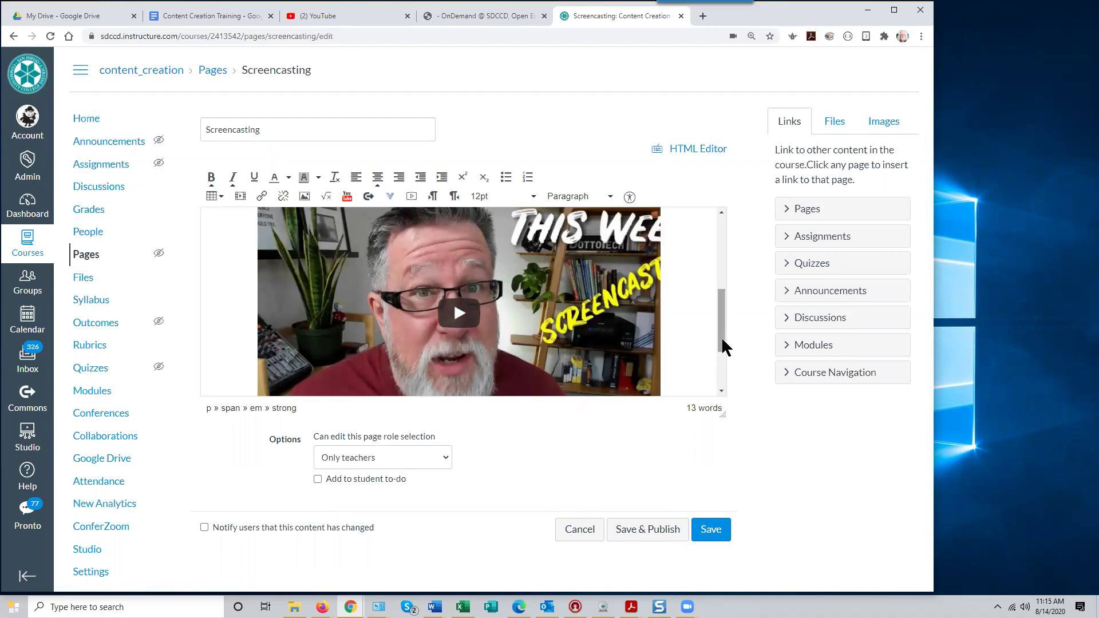
{"action": "scroll", "coordinate": [723, 347], "scroll_direction": "down", "scroll_amount": 3}
{"action": "left_click", "coordinate": [664, 364]}
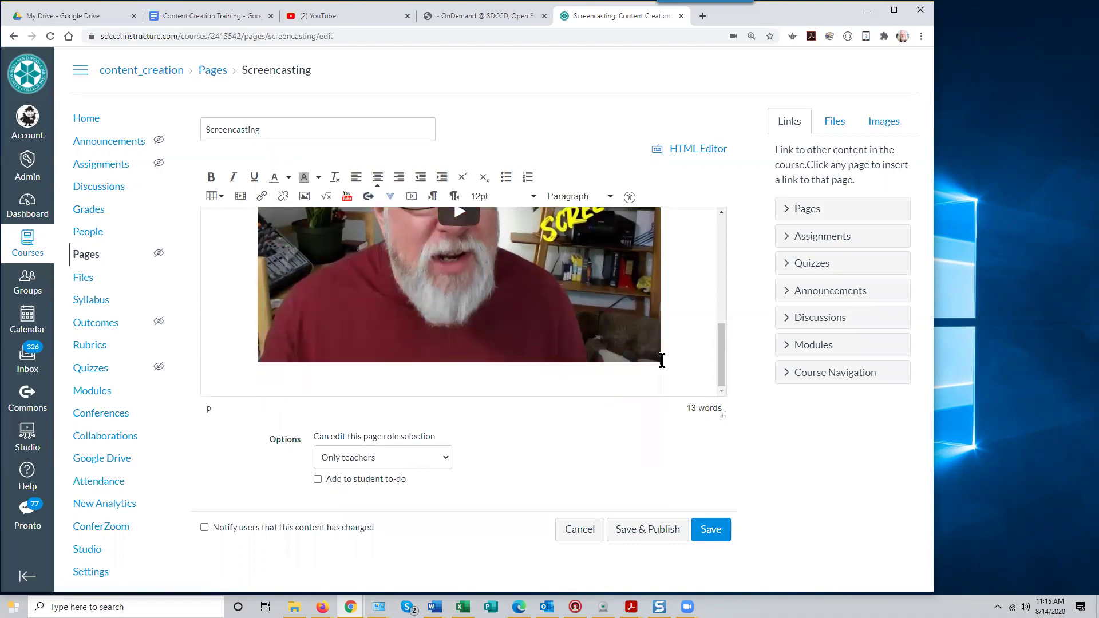
{"action": "left_click", "coordinate": [713, 363]}
{"action": "left_click", "coordinate": [352, 20]}
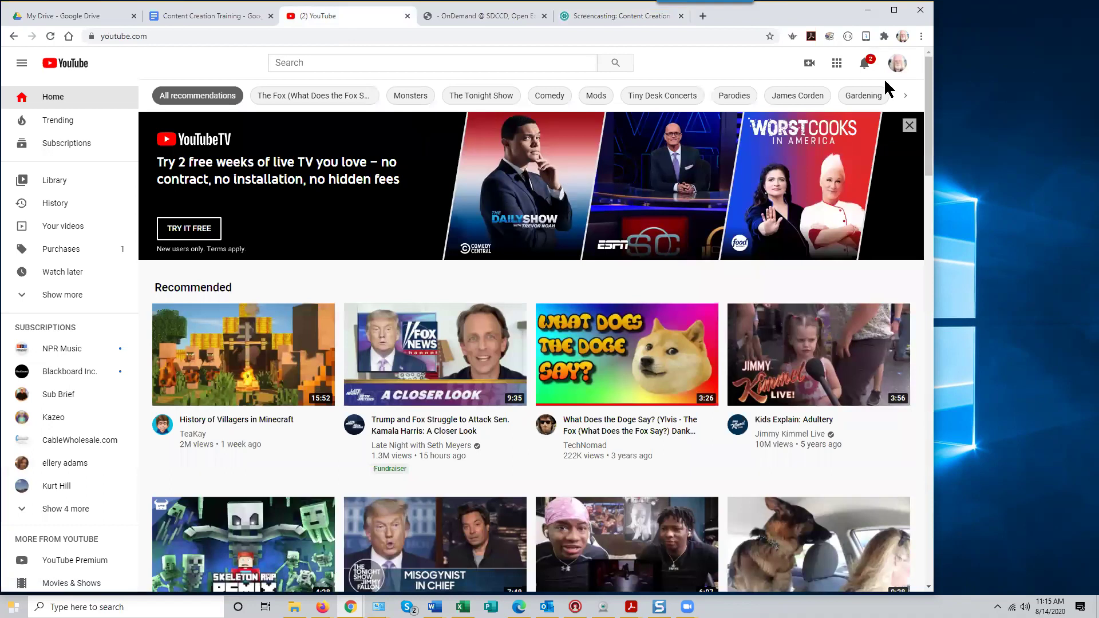
Open YouTube Studio's Videos page from the account menu and browse the channel's uploads
{"action": "left_click", "coordinate": [897, 64]}
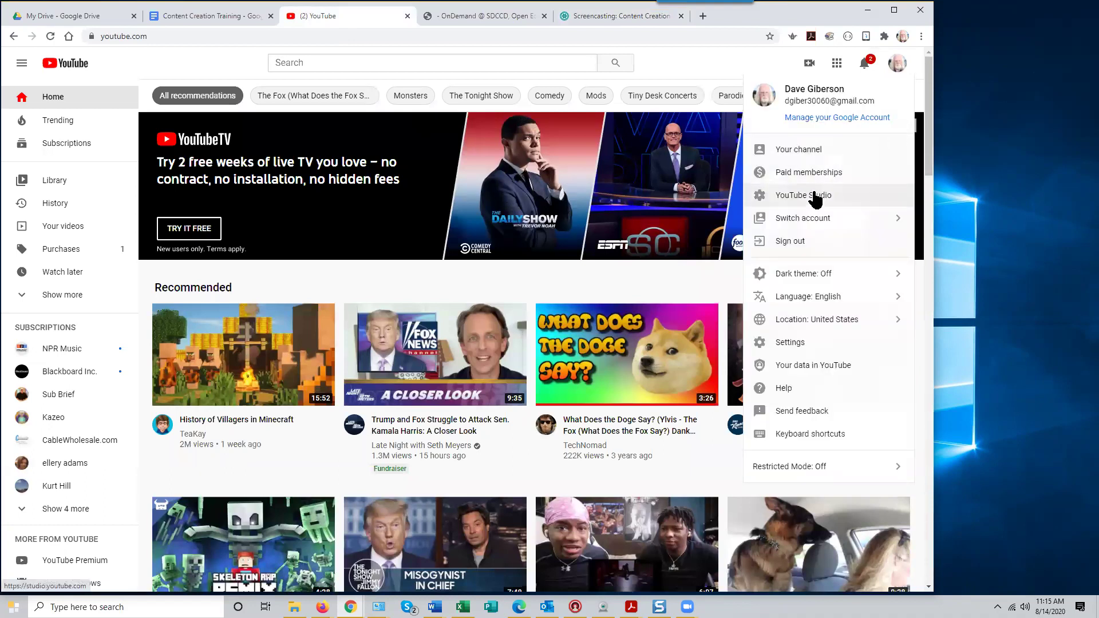
{"action": "left_click", "coordinate": [824, 196]}
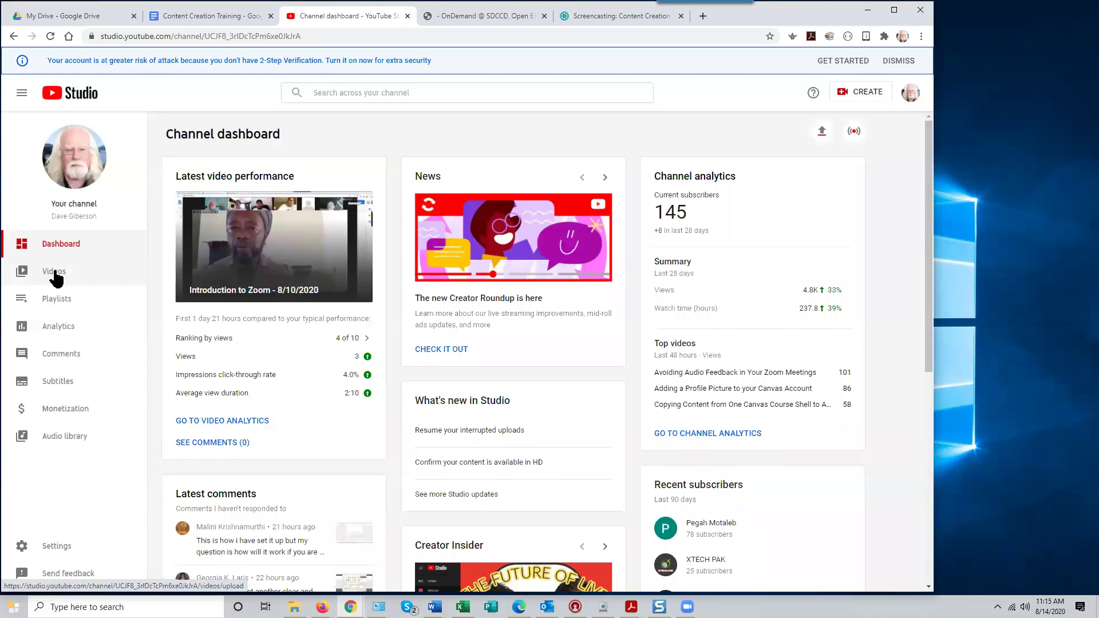
{"action": "left_click", "coordinate": [54, 272]}
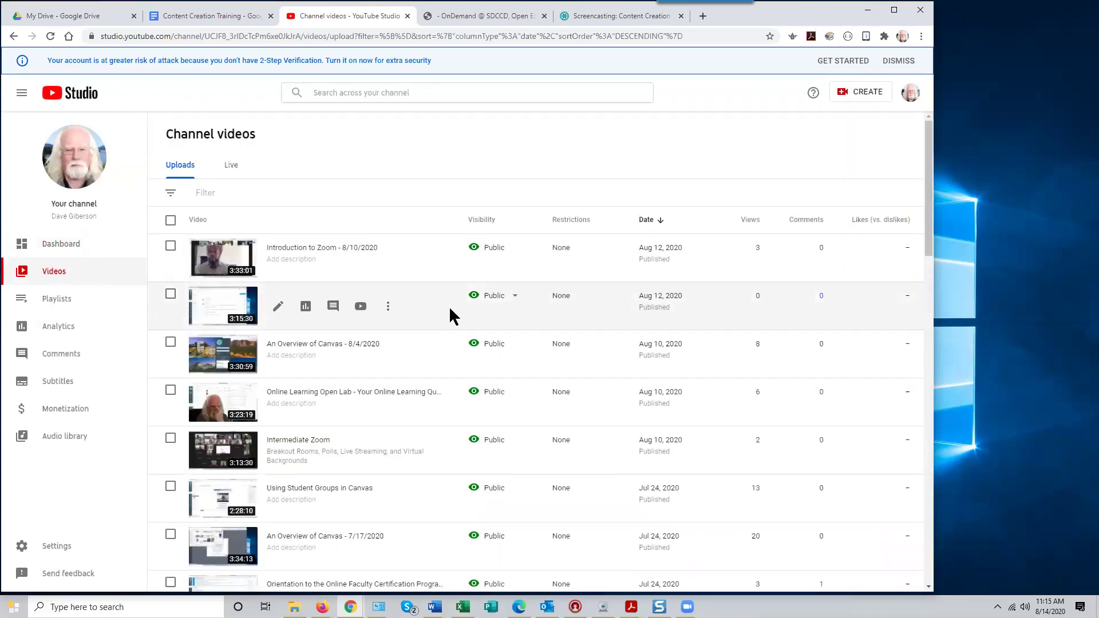
{"action": "scroll", "coordinate": [450, 312], "scroll_direction": "down", "scroll_amount": 4}
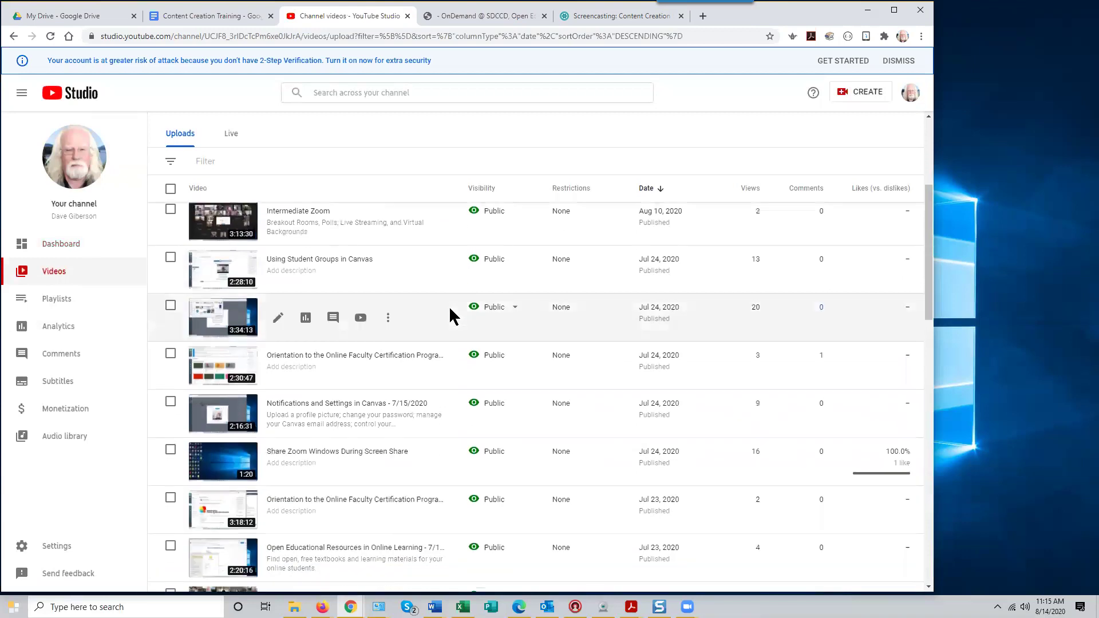
{"action": "scroll", "coordinate": [450, 315], "scroll_direction": "down", "scroll_amount": 2}
{"action": "scroll", "coordinate": [449, 315], "scroll_direction": "down", "scroll_amount": 2}
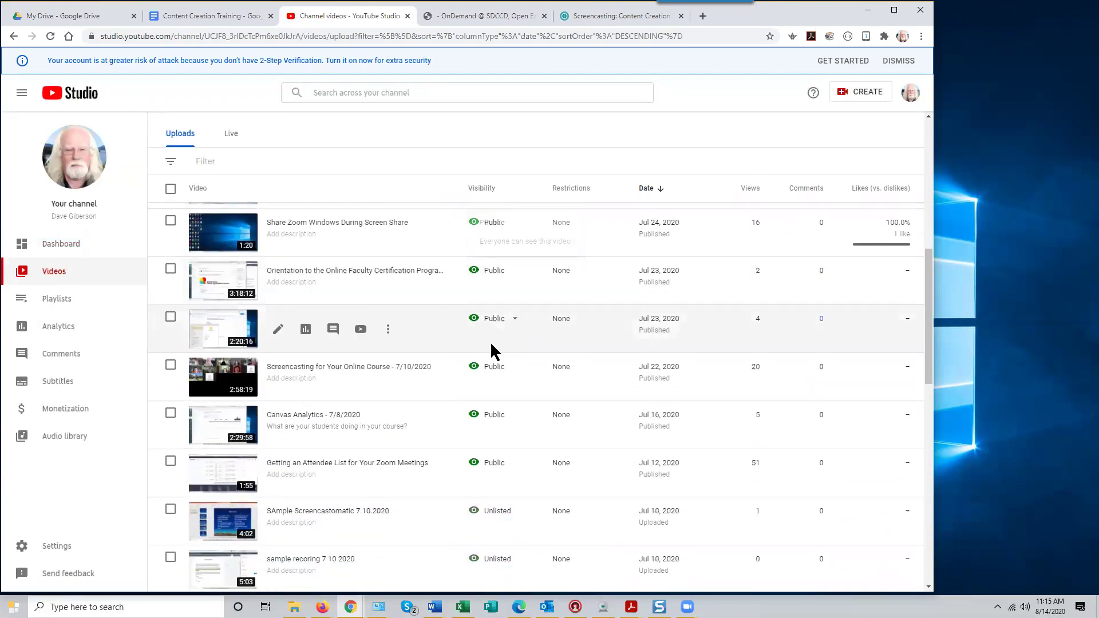
{"action": "scroll", "coordinate": [432, 427], "scroll_direction": "down", "scroll_amount": 1}
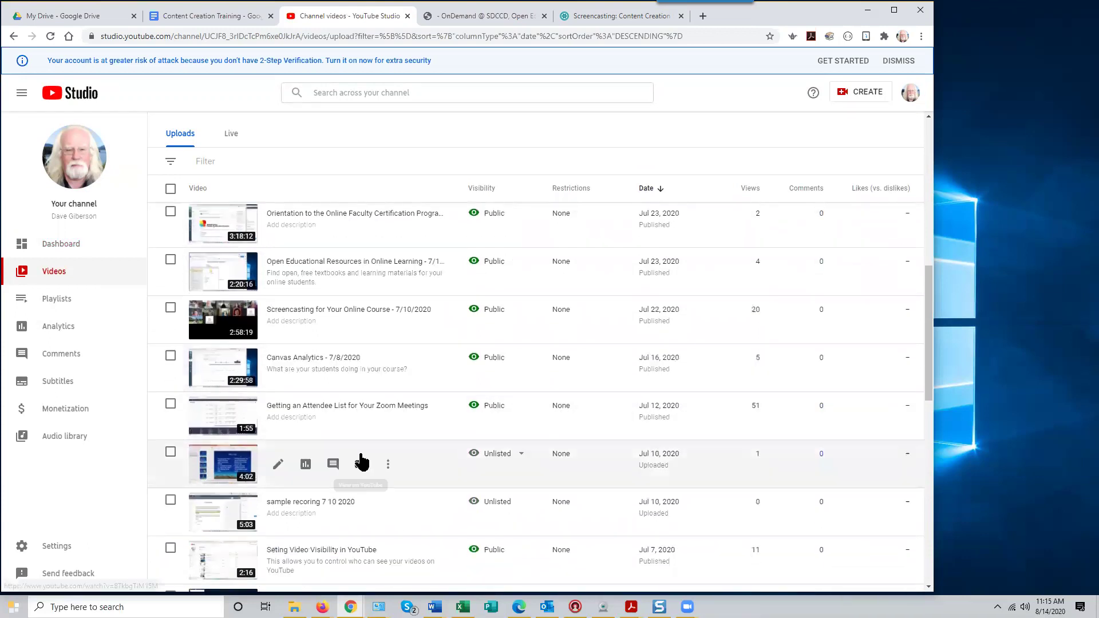
{"action": "scroll", "coordinate": [471, 451], "scroll_direction": "down", "scroll_amount": 3}
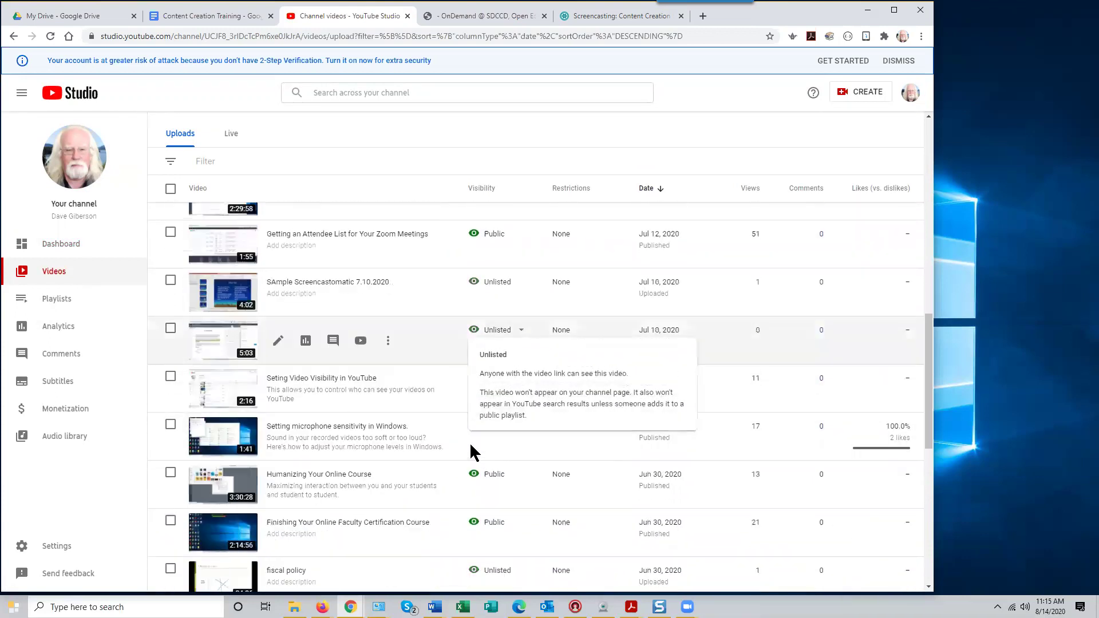
{"action": "scroll", "coordinate": [473, 452], "scroll_direction": "down", "scroll_amount": 3}
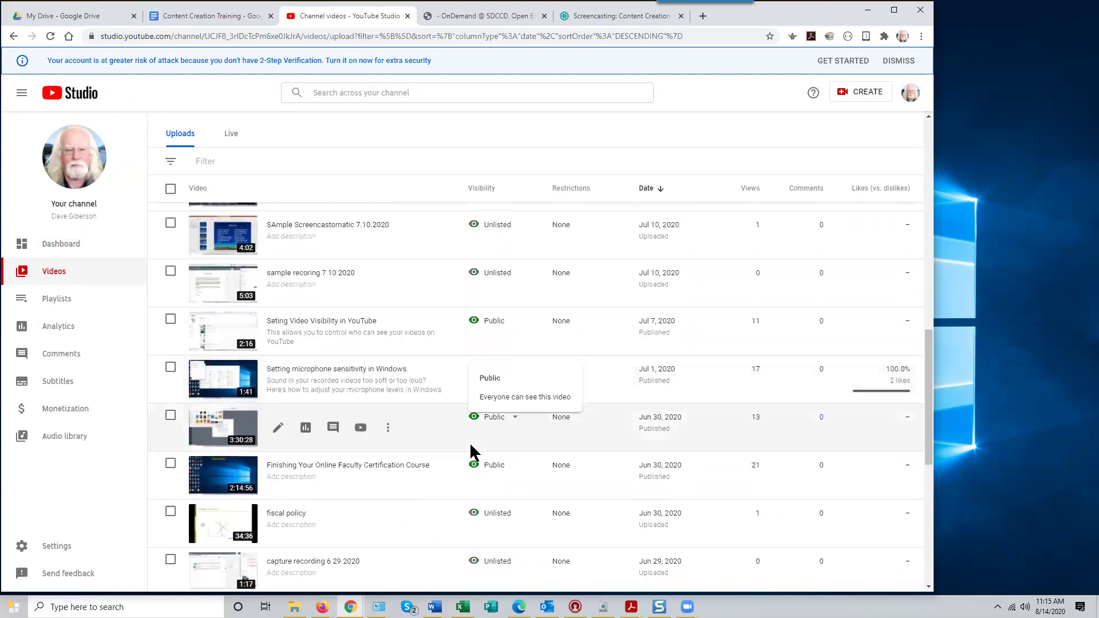
{"action": "scroll", "coordinate": [481, 435], "scroll_direction": "up", "scroll_amount": 10}
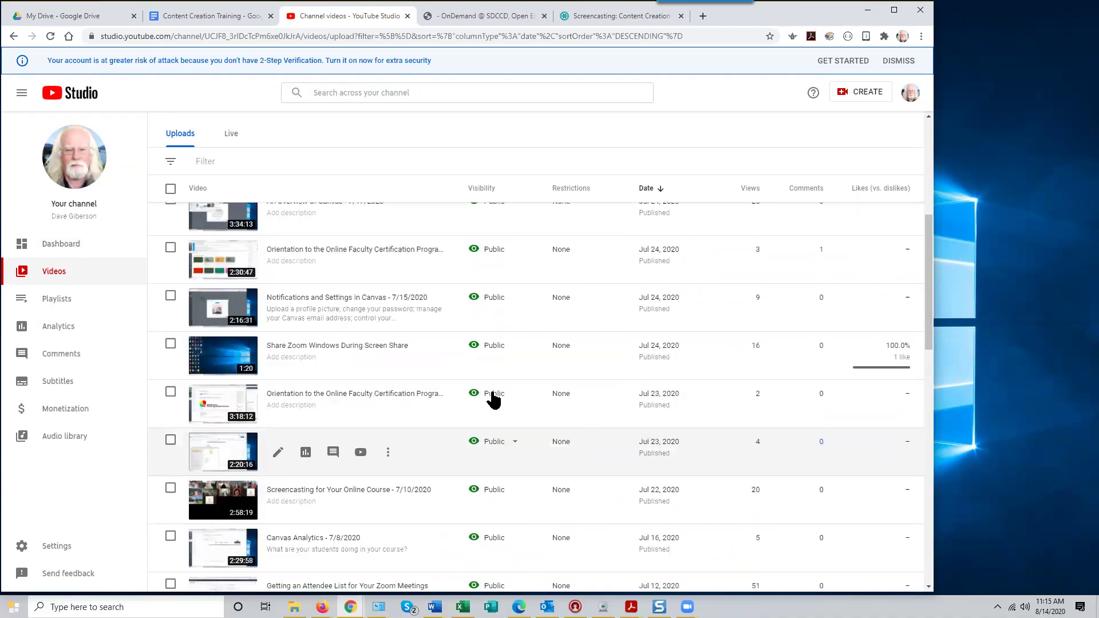
{"action": "left_click", "coordinate": [323, 96]}
Search the channel for 'screencast' and copy the link of 'Screencasting for Your Online Course - 7/10/2020'
{"action": "type", "text": "screen"}
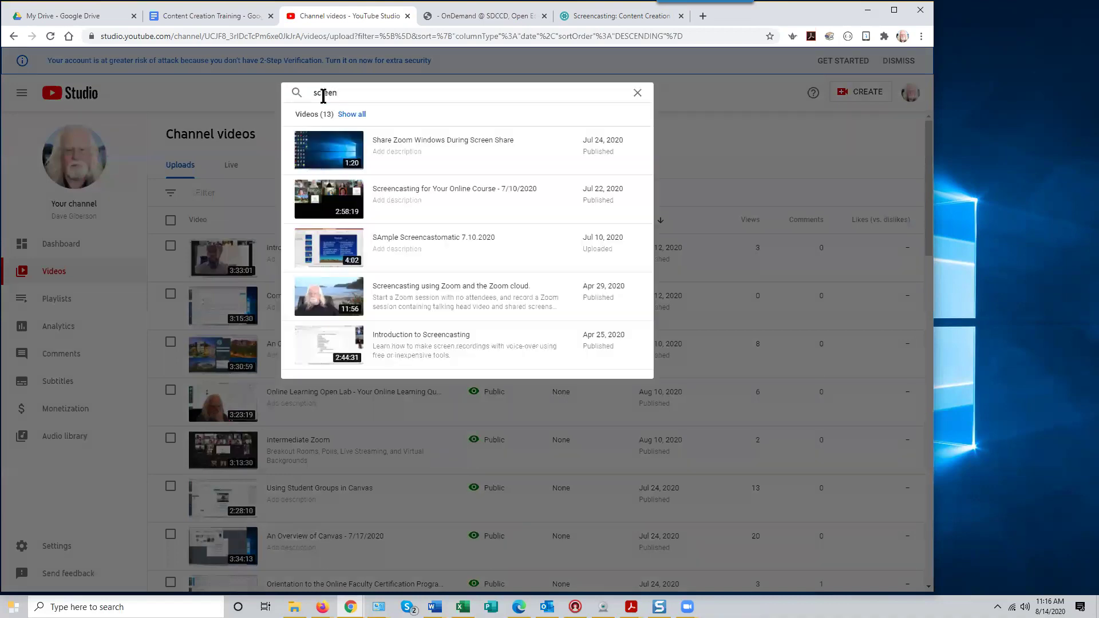
{"action": "type", "text": "cast"}
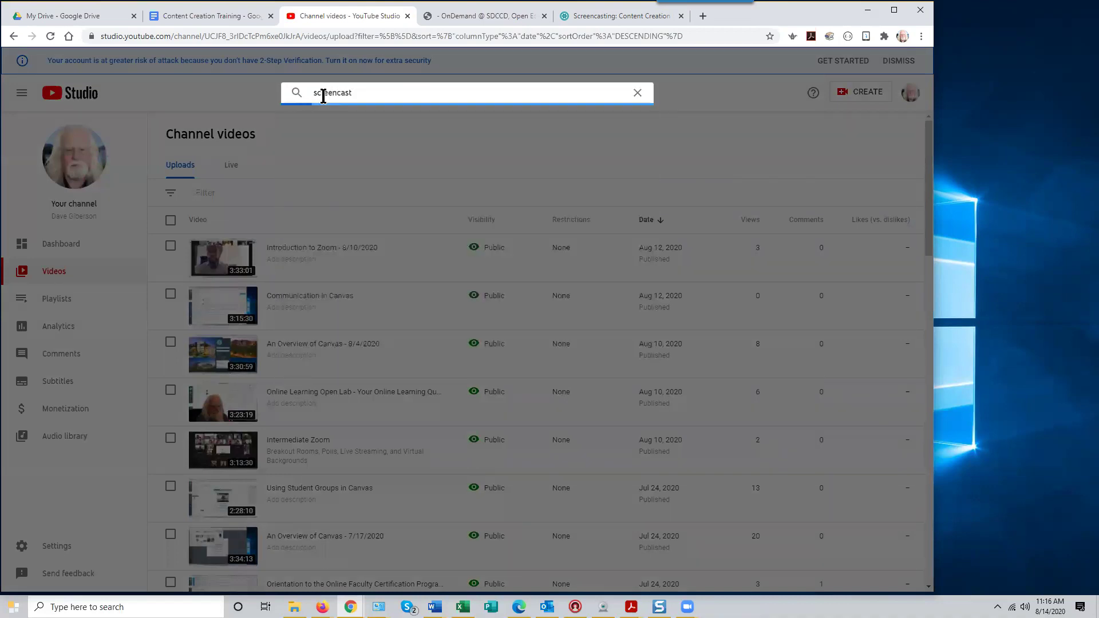
{"action": "mouse_move", "coordinate": [373, 162]}
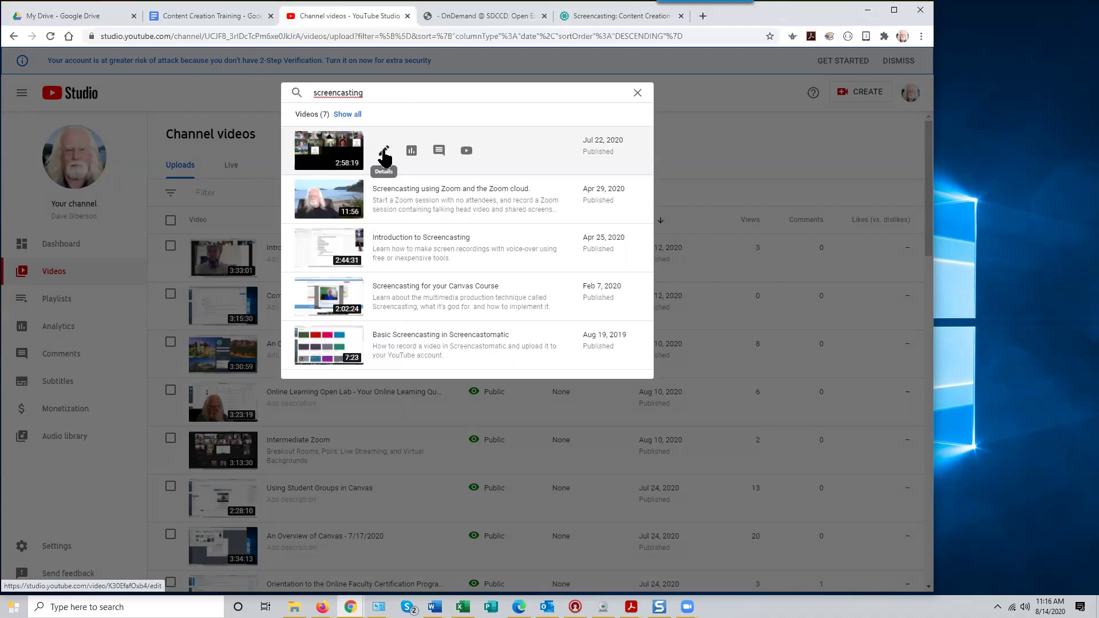
{"action": "left_click", "coordinate": [384, 153]}
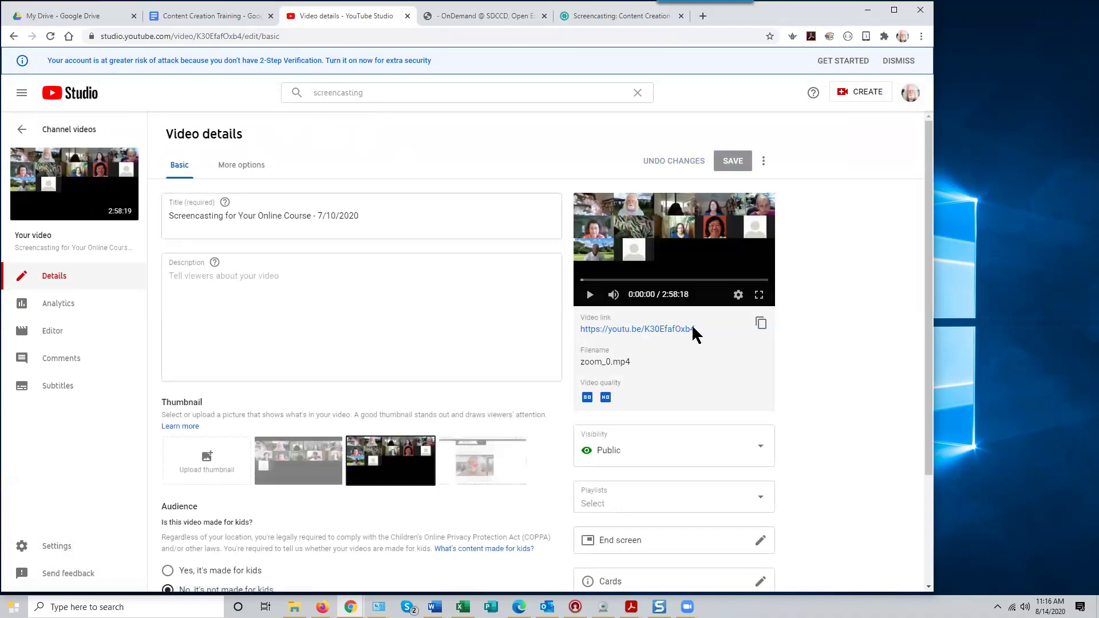
{"action": "left_click_drag", "start_coordinate": [695, 328], "coordinate": [554, 338]}
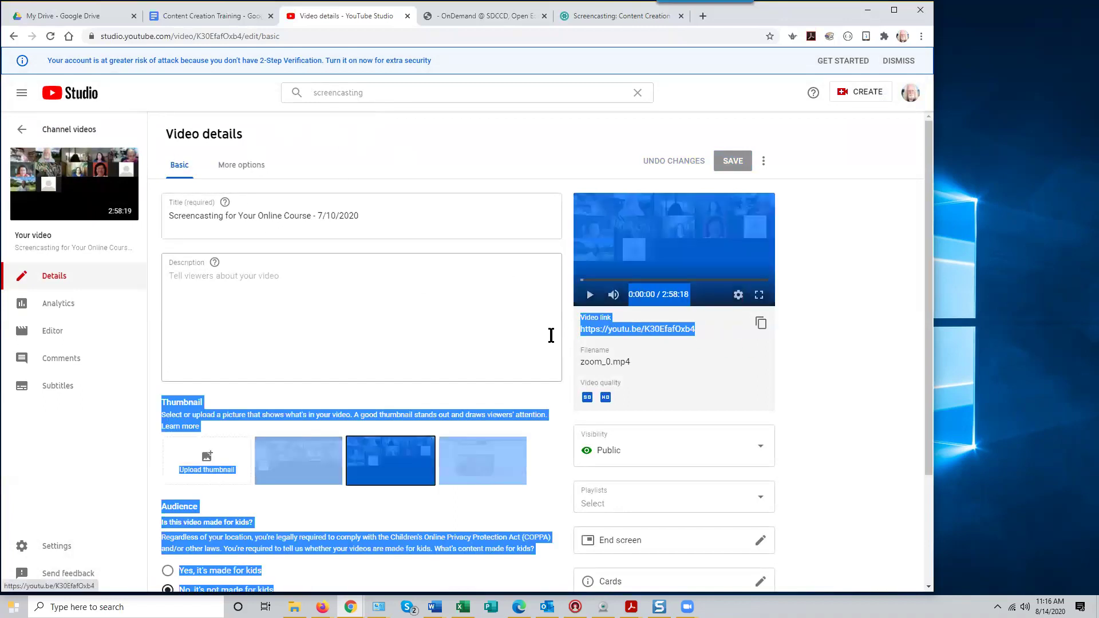
{"action": "left_click", "coordinate": [535, 336]}
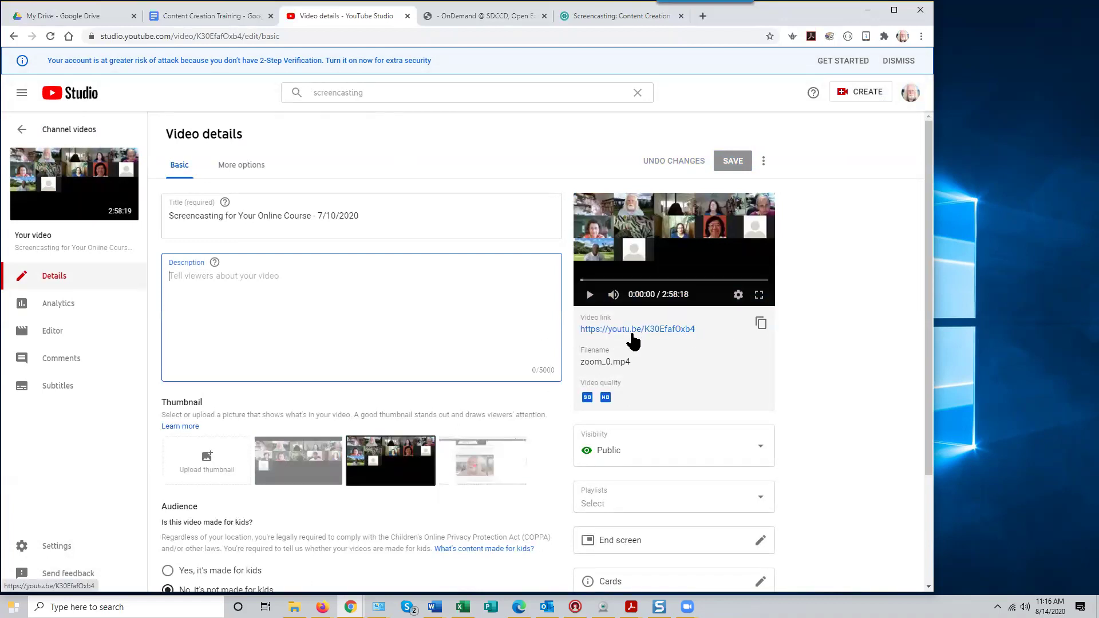
{"action": "left_click", "coordinate": [760, 323]}
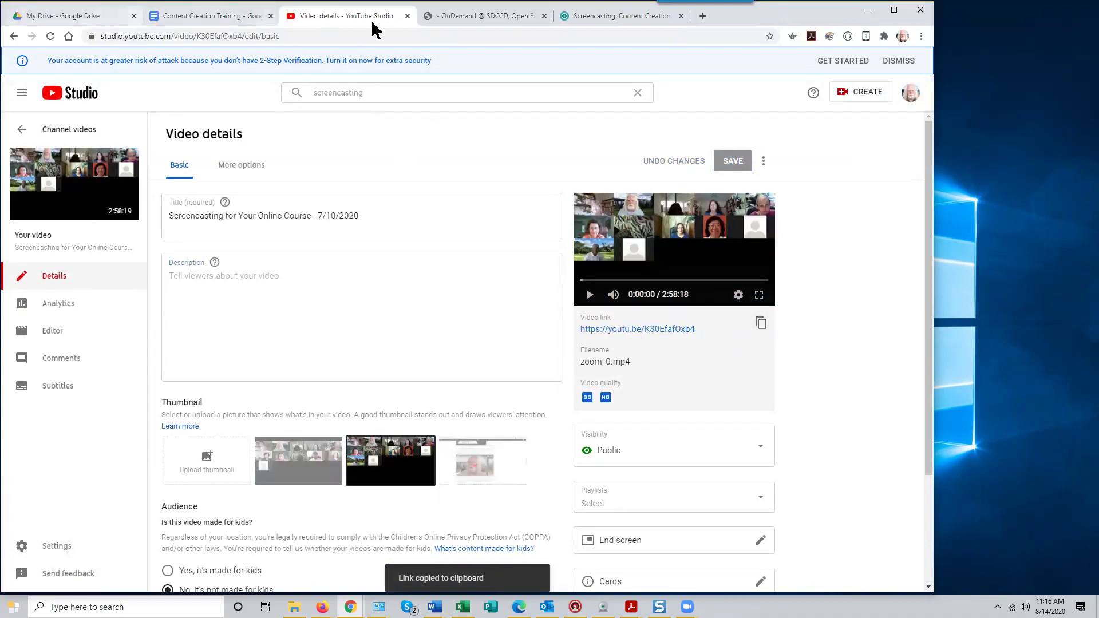
{"action": "left_click", "coordinate": [594, 17]}
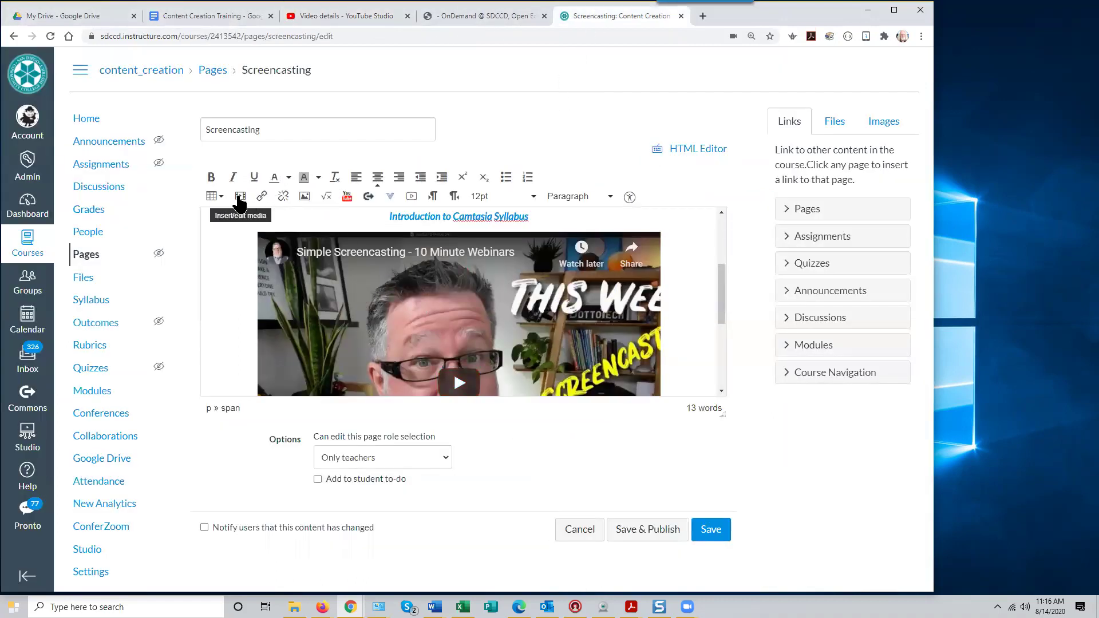
{"action": "left_click_drag", "start_coordinate": [722, 319], "coordinate": [697, 376]}
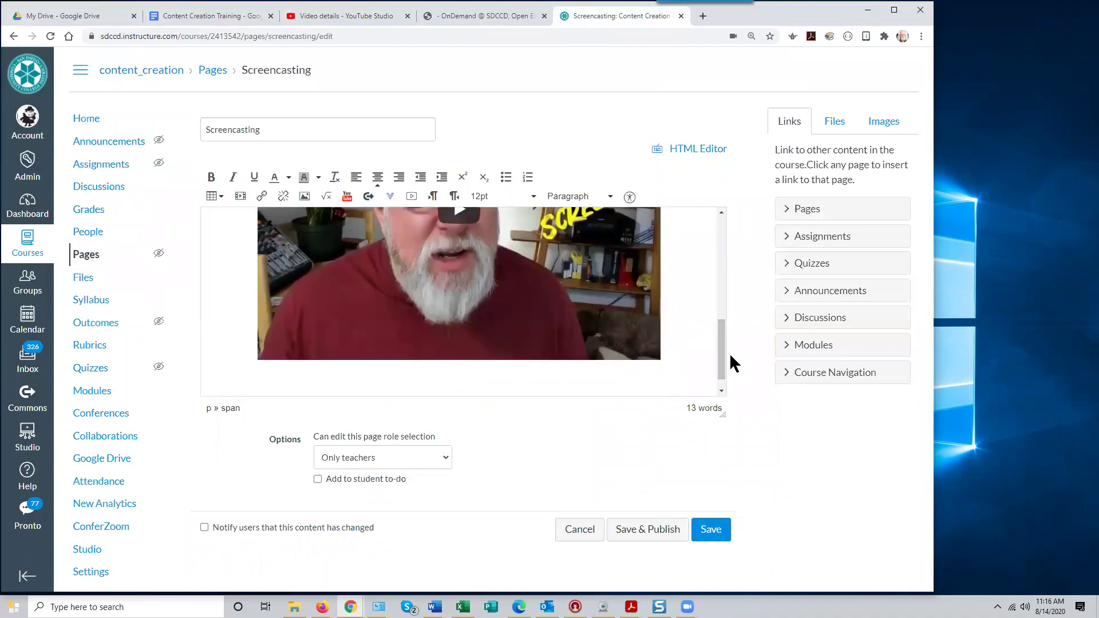
{"action": "left_click_drag", "start_coordinate": [720, 368], "coordinate": [721, 240]}
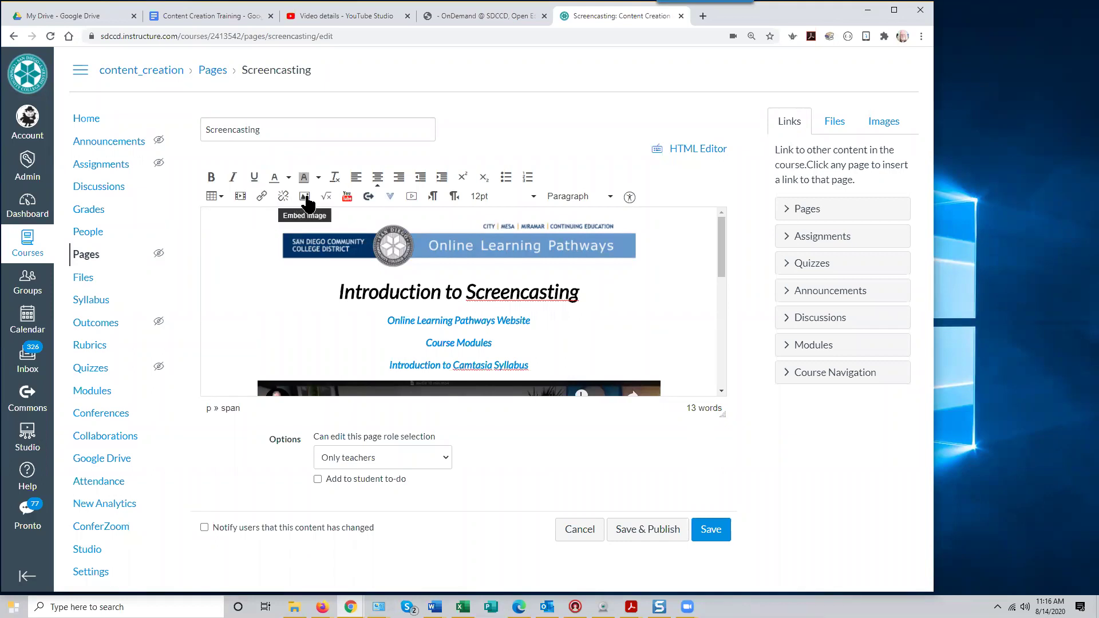
Insert the copied youtu.be link as media at 560 by 314 and check the embed
{"action": "left_click", "coordinate": [241, 196]}
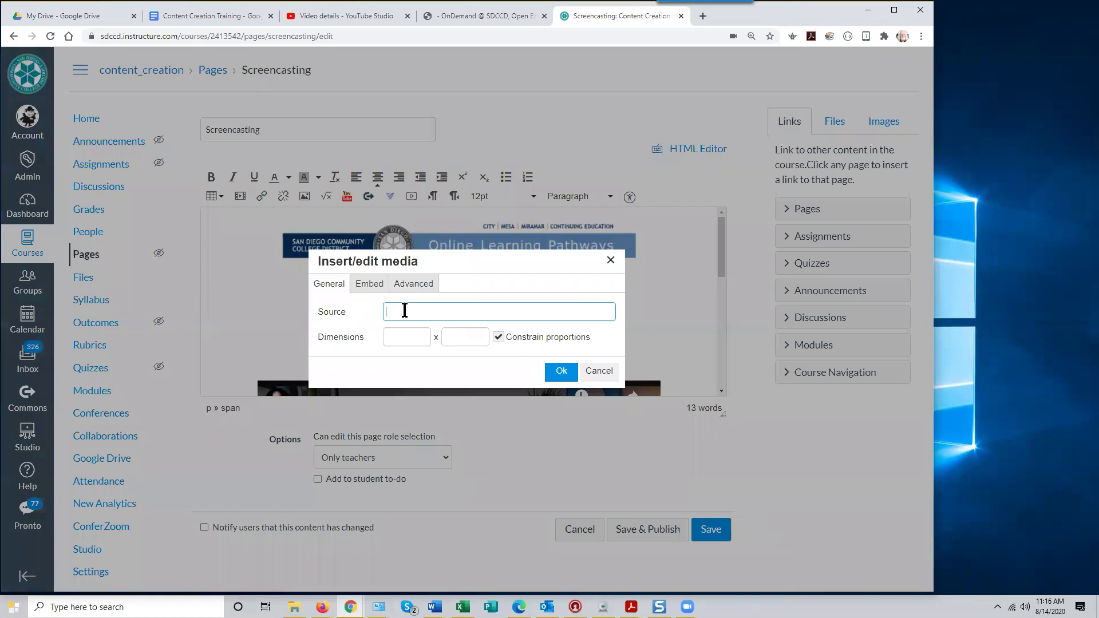
{"action": "key", "text": "ctrl+v"}
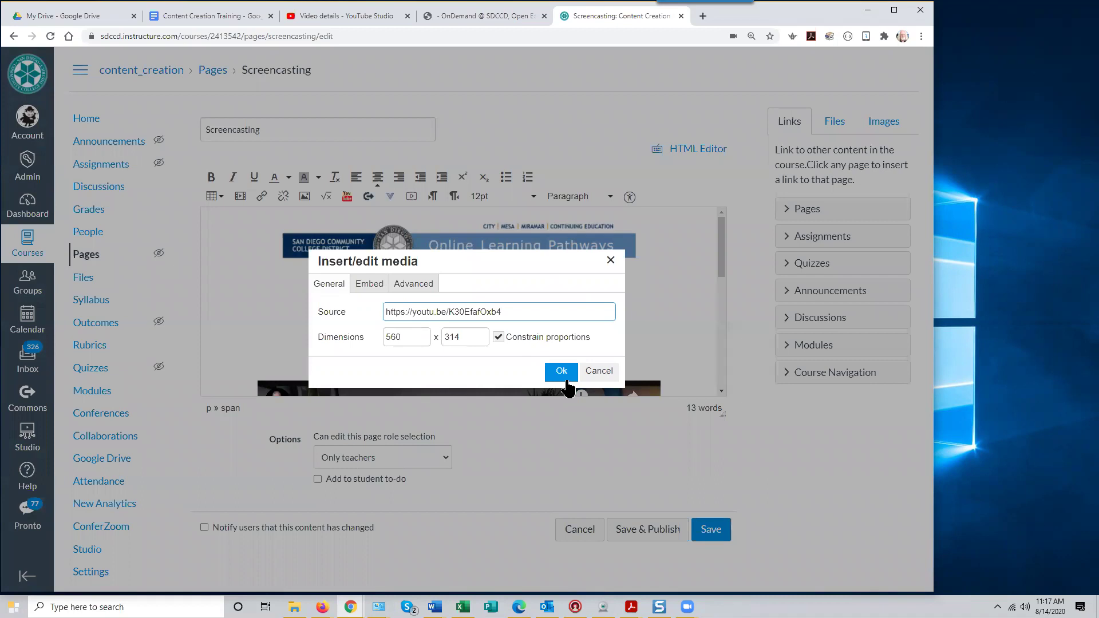
{"action": "left_click", "coordinate": [560, 372]}
{"action": "mouse_move", "coordinate": [721, 360]}
{"action": "left_mouse_down"}
{"action": "mouse_move", "coordinate": [720, 304]}
{"action": "mouse_move", "coordinate": [724, 378]}
{"action": "left_mouse_up"}
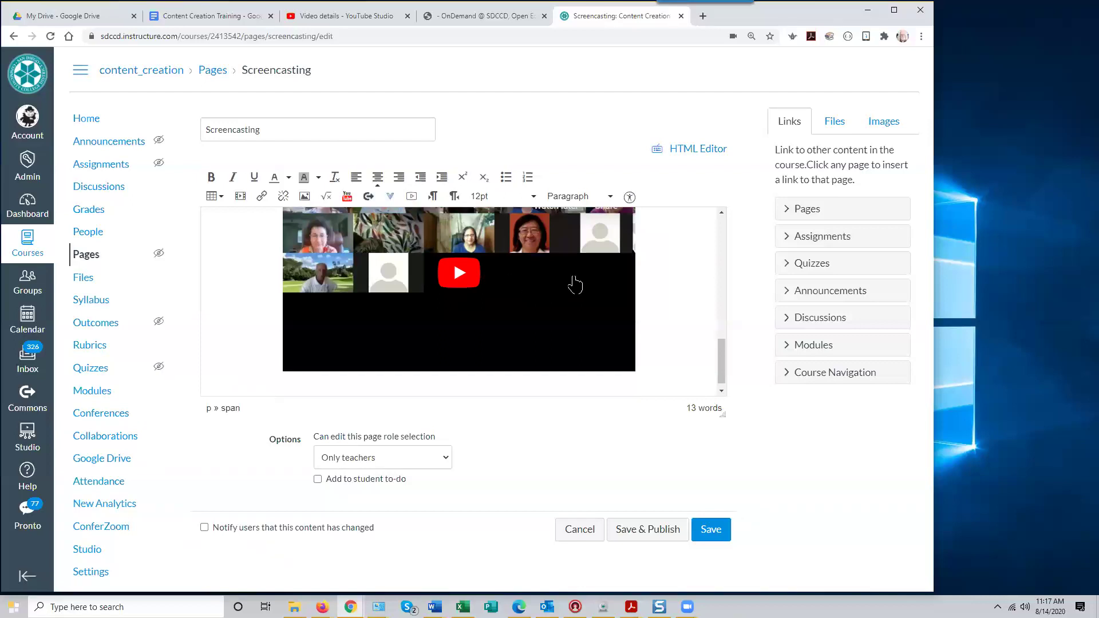
{"action": "left_click_drag", "start_coordinate": [722, 361], "coordinate": [722, 369]}
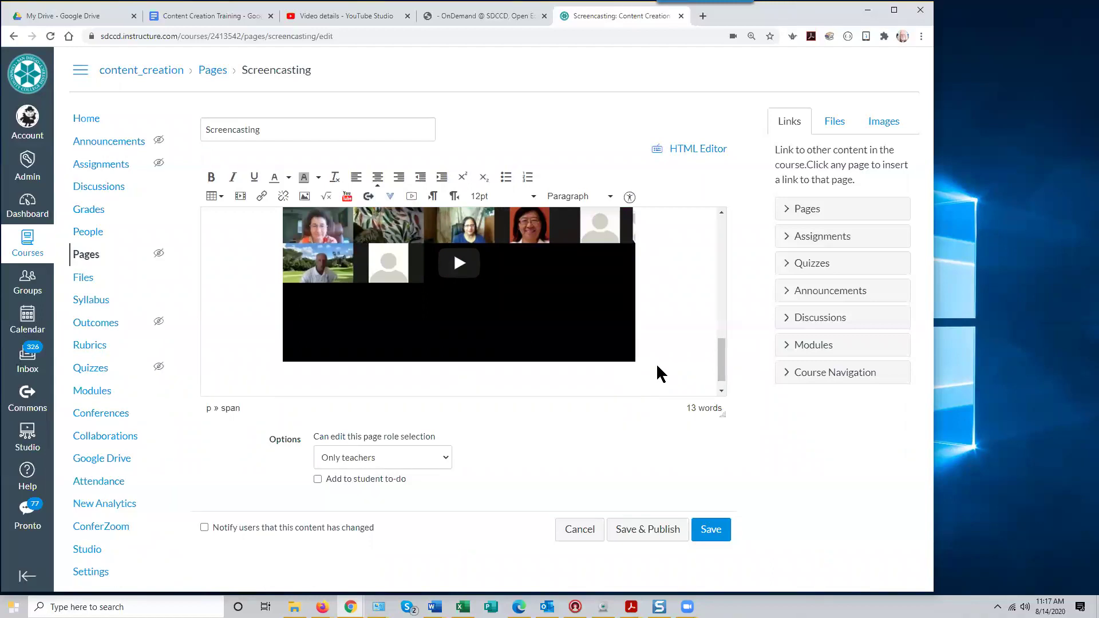
{"action": "left_click_drag", "start_coordinate": [720, 350], "coordinate": [714, 211]}
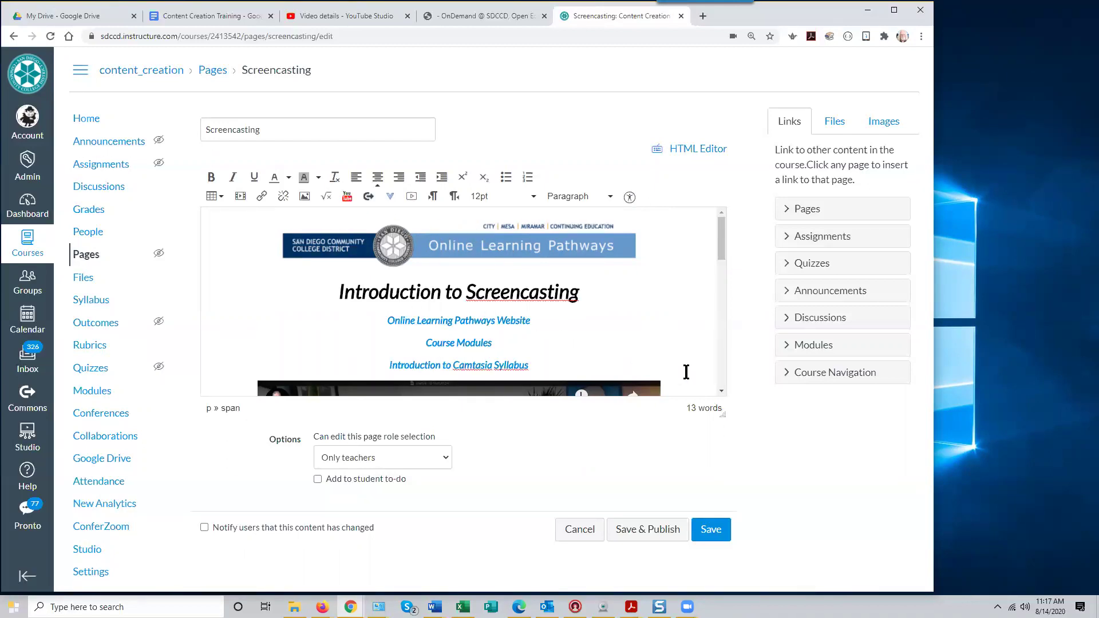
{"action": "left_click_drag", "start_coordinate": [719, 256], "coordinate": [728, 395]}
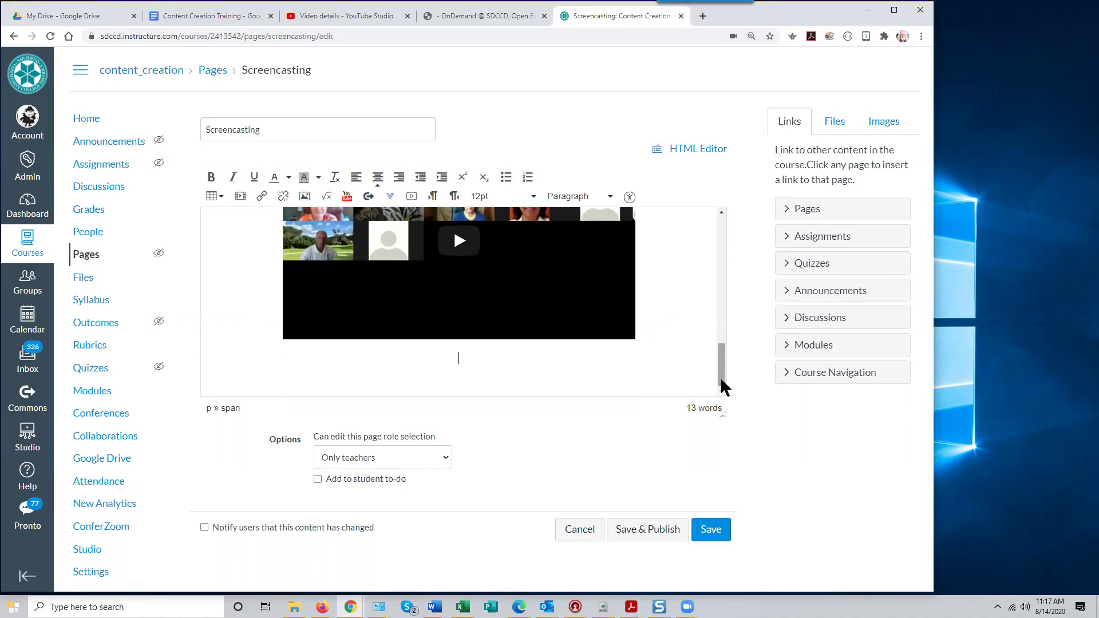
Search Google for 'kahn academy' in a new Chrome tab
{"action": "left_click", "coordinate": [703, 16]}
{"action": "left_click", "coordinate": [173, 36]}
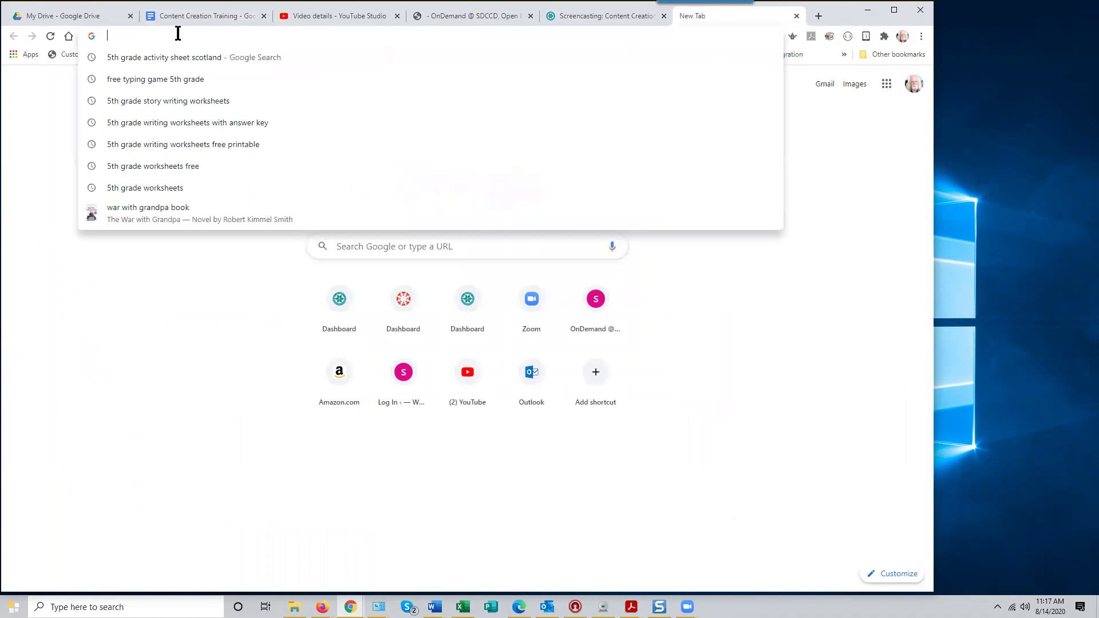
{"action": "type", "text": "kahn a"}
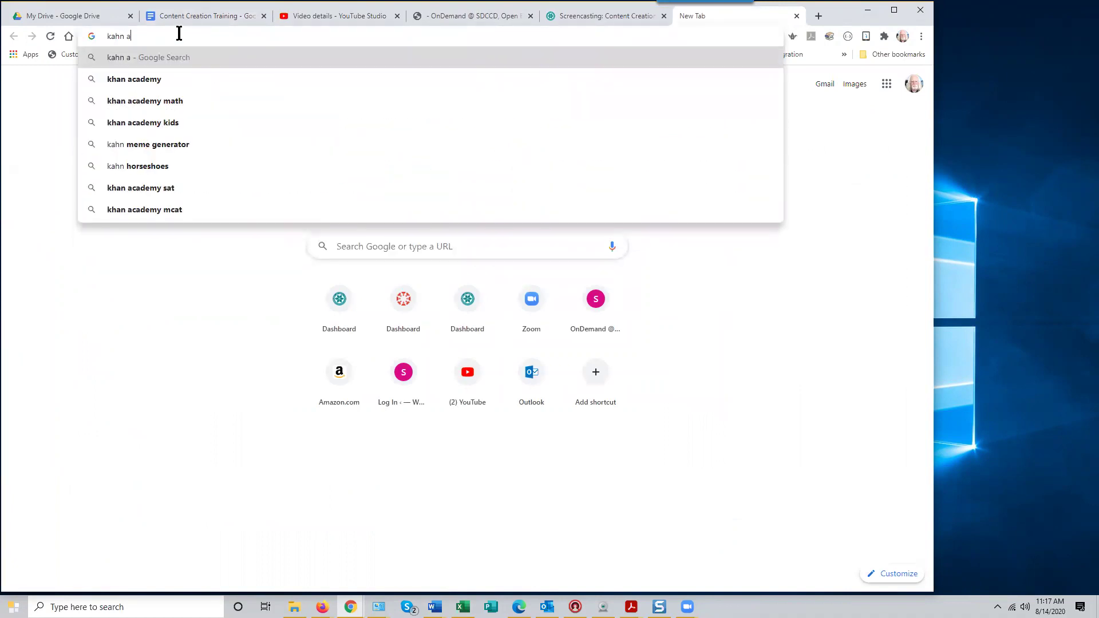
{"action": "type", "text": "cademy"}
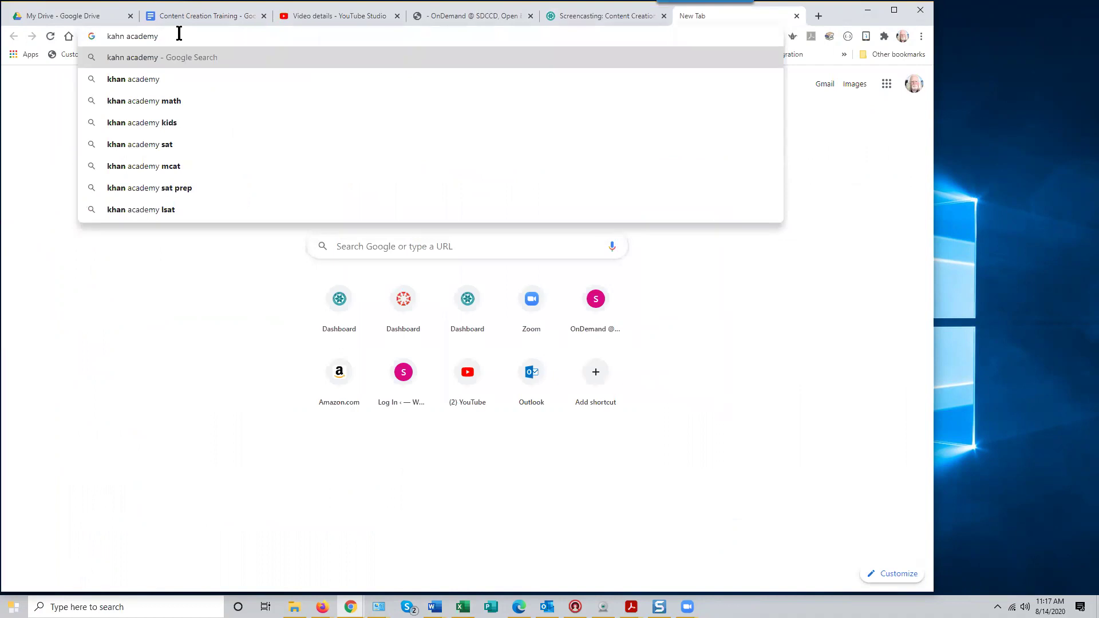
{"action": "key", "text": "Return"}
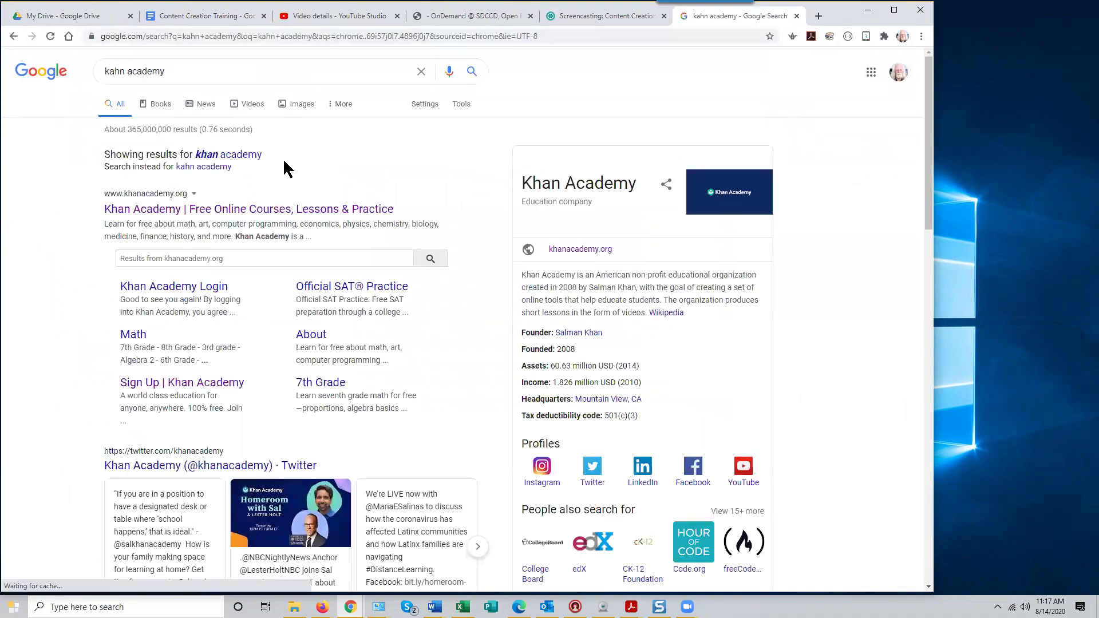
Open the Khan Academy site, dismiss the 'School closed?' announcement and return to the homepage
{"action": "left_click", "coordinate": [297, 207]}
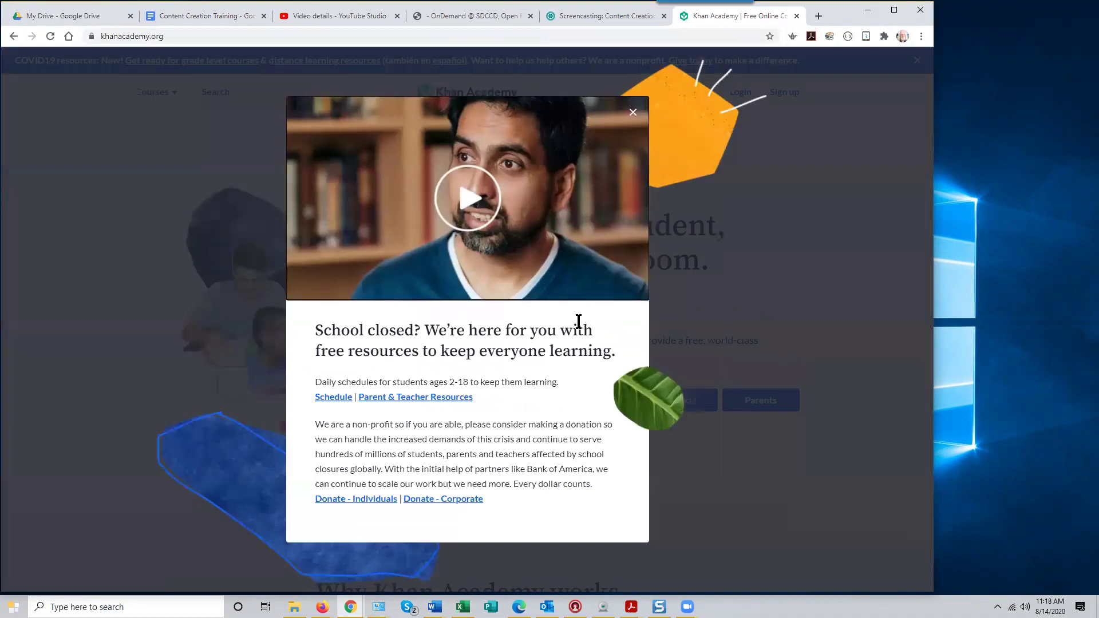
{"action": "left_click", "coordinate": [632, 112]}
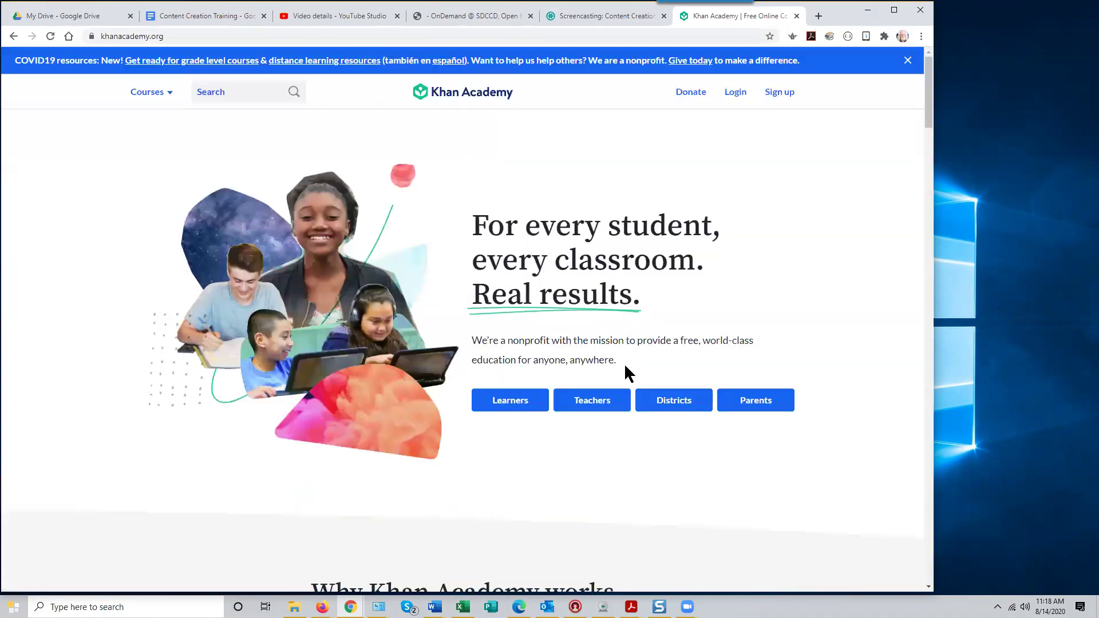
{"action": "left_click", "coordinate": [597, 404]}
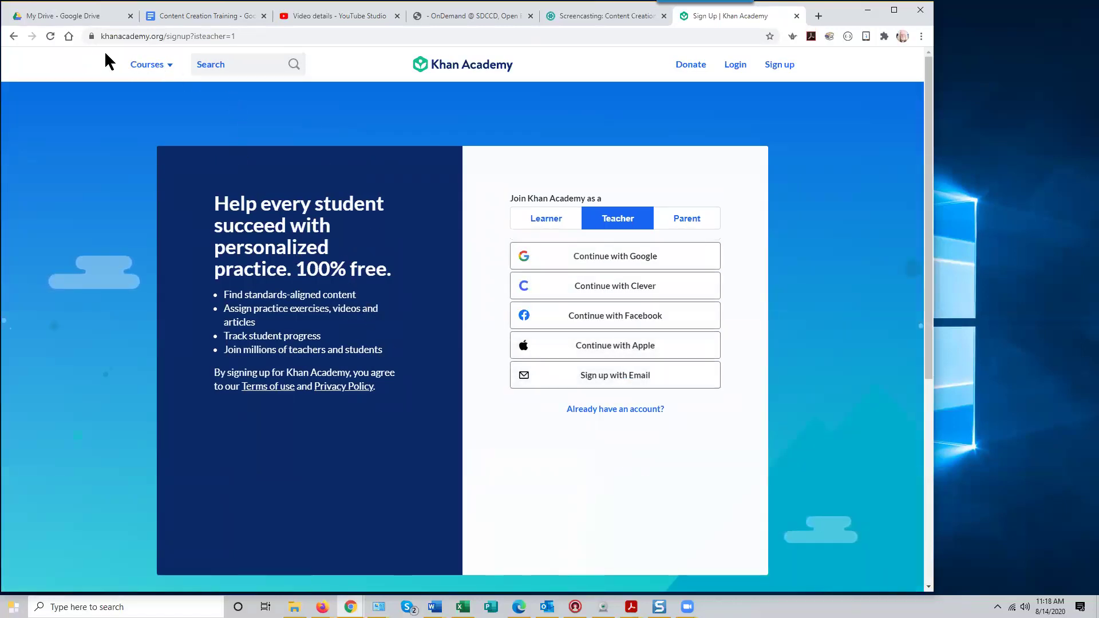
{"action": "left_click", "coordinate": [13, 36]}
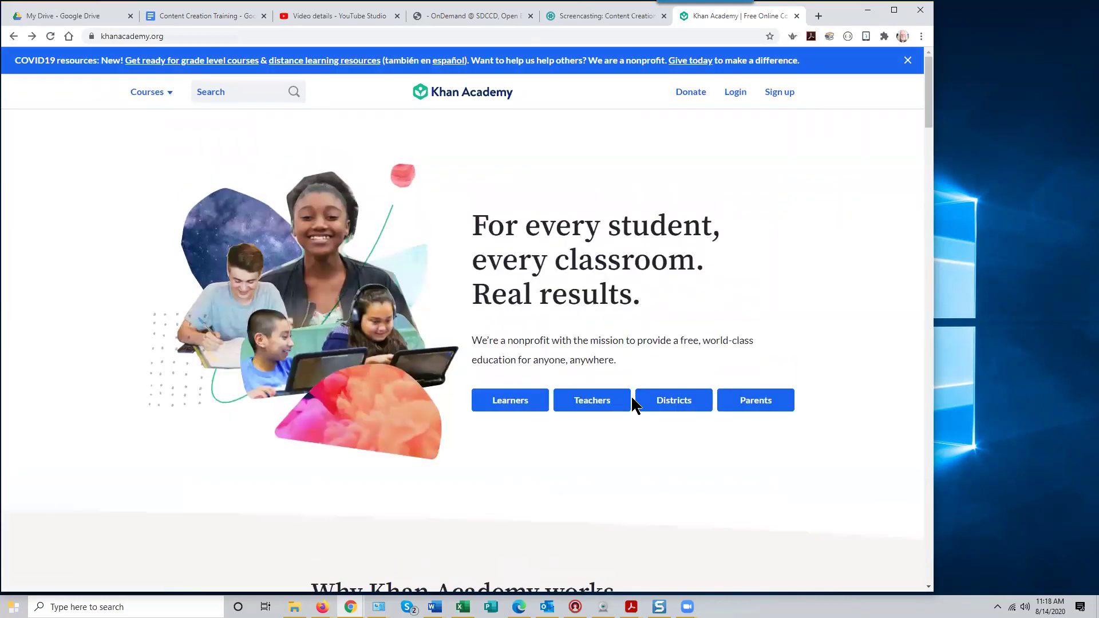
Search Khan Academy for 'algebra', briefly try 'screencasting', and open the Algebra 1 course
{"action": "left_click", "coordinate": [237, 93]}
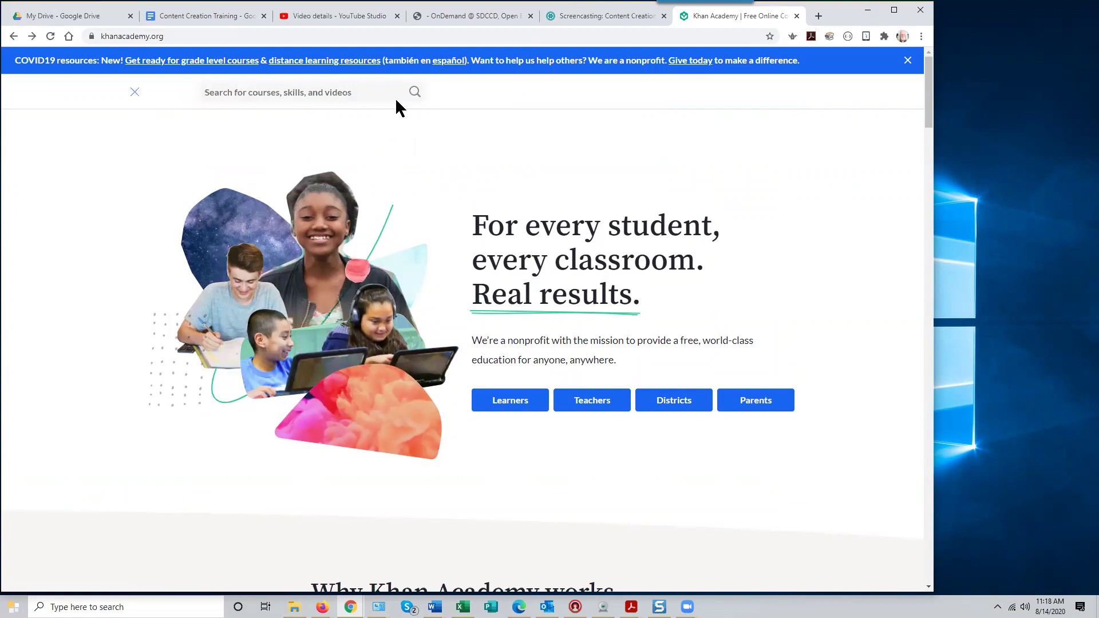
{"action": "type", "text": "algebra"}
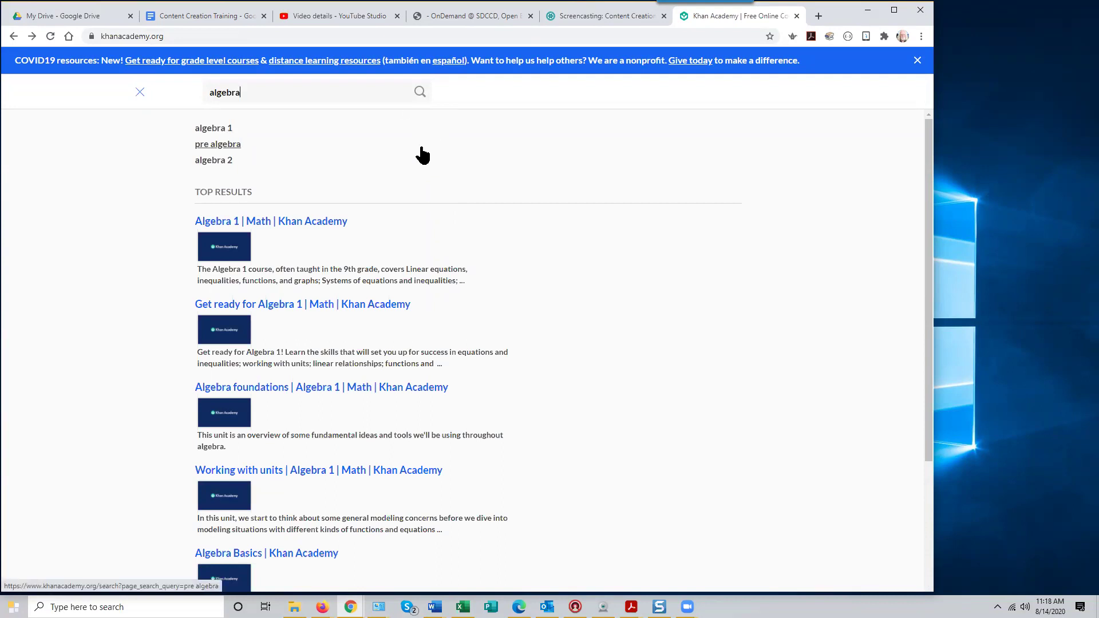
{"action": "left_click", "coordinate": [404, 146]}
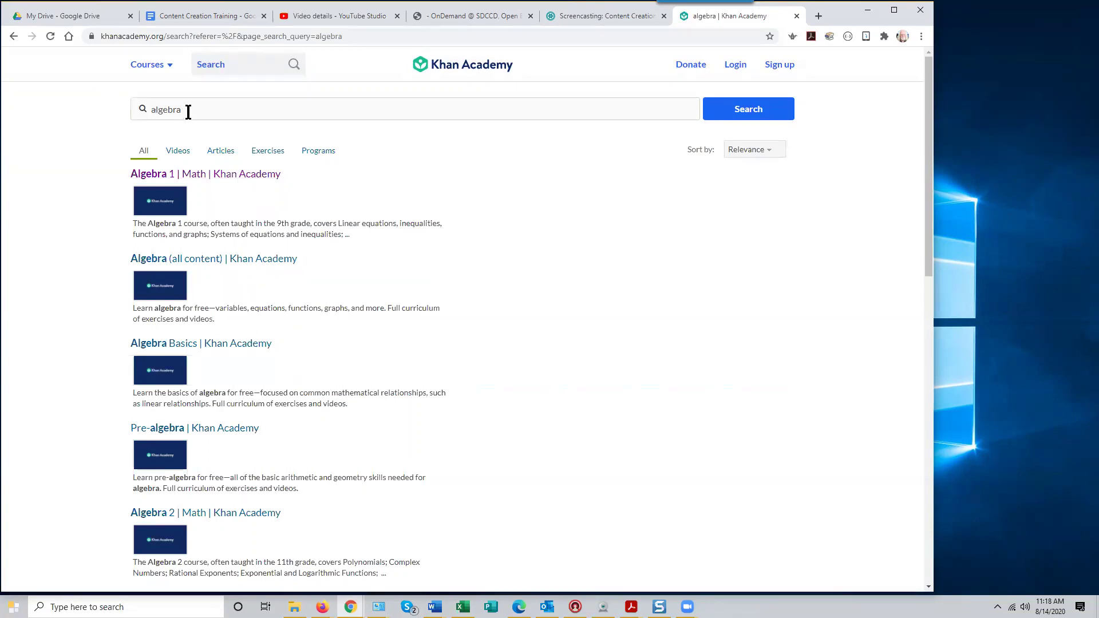
{"action": "left_click_drag", "start_coordinate": [192, 111], "coordinate": [138, 114]}
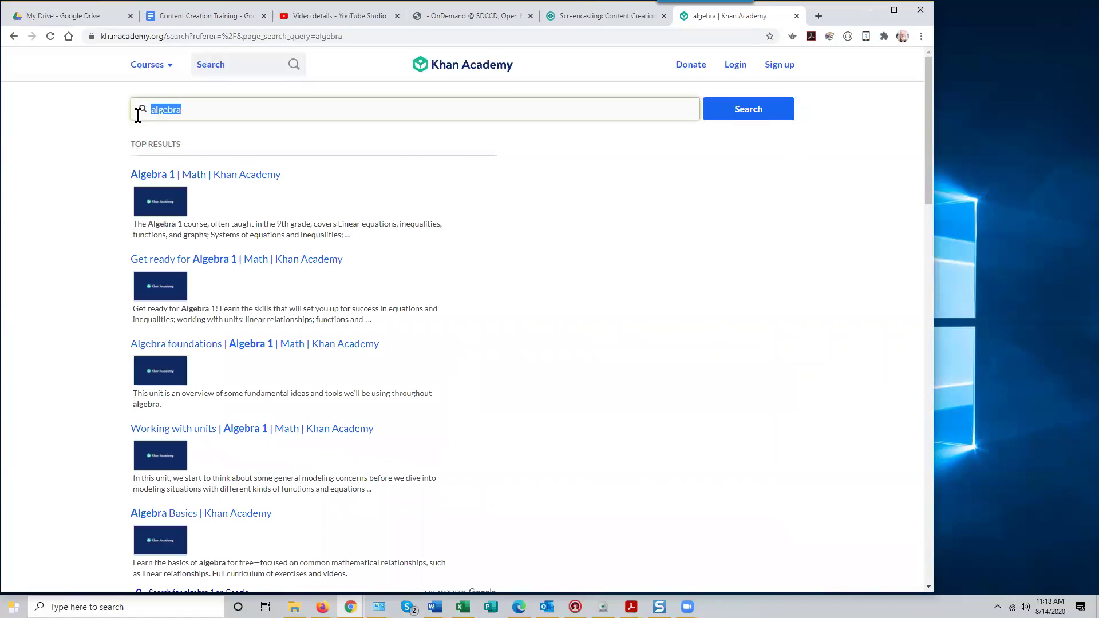
{"action": "type", "text": "screencasting"}
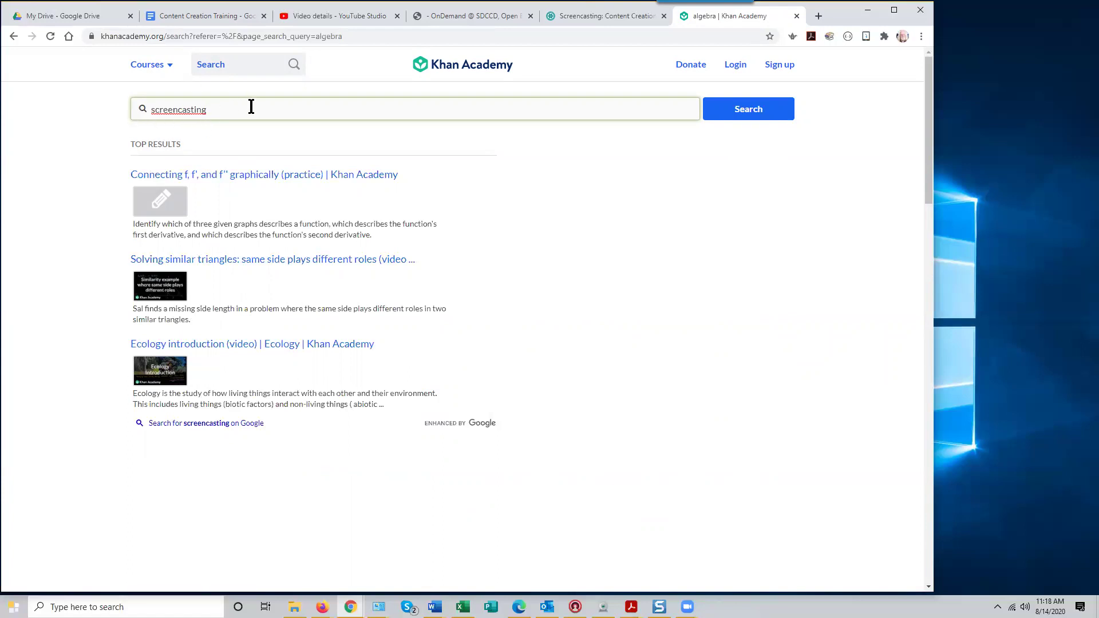
{"action": "key", "text": "BackSpace"}
{"action": "key", "text": "BackSpace"}
{"action": "key", "text": "BackSpace"}
{"action": "key", "text": "BackSpace"}
{"action": "key", "text": "BackSpace"}
{"action": "key", "text": "BackSpace"}
{"action": "key", "text": "BackSpace"}
{"action": "key", "text": "BackSpace"}
{"action": "key", "text": "BackSpace"}
{"action": "key", "text": "BackSpace"}
{"action": "key", "text": "BackSpace"}
{"action": "key", "text": "BackSpace"}
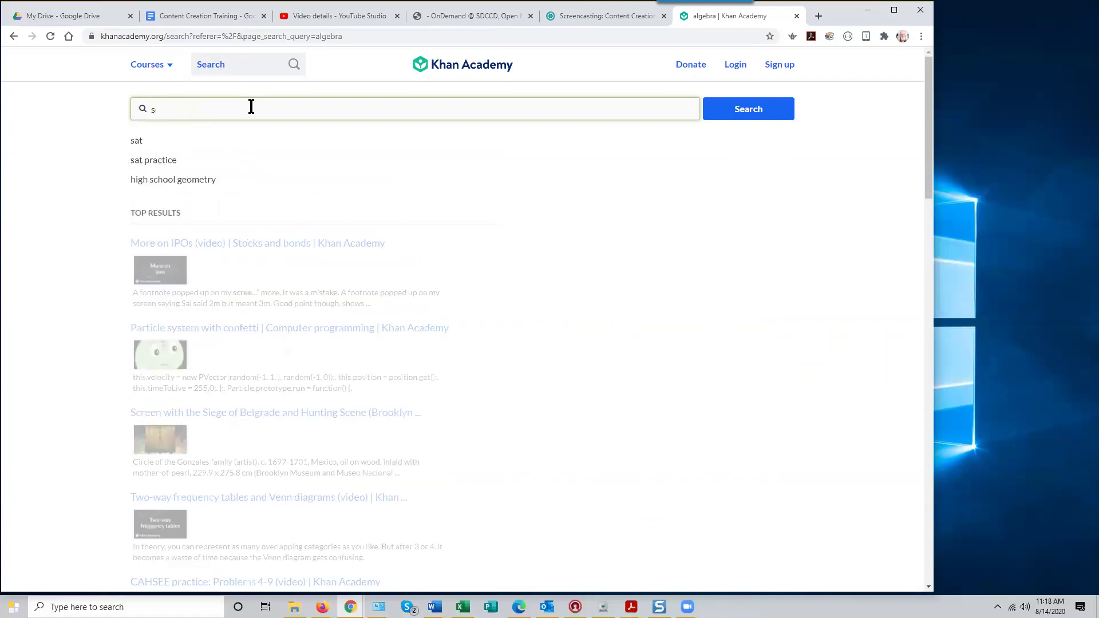
{"action": "key", "text": "BackSpace"}
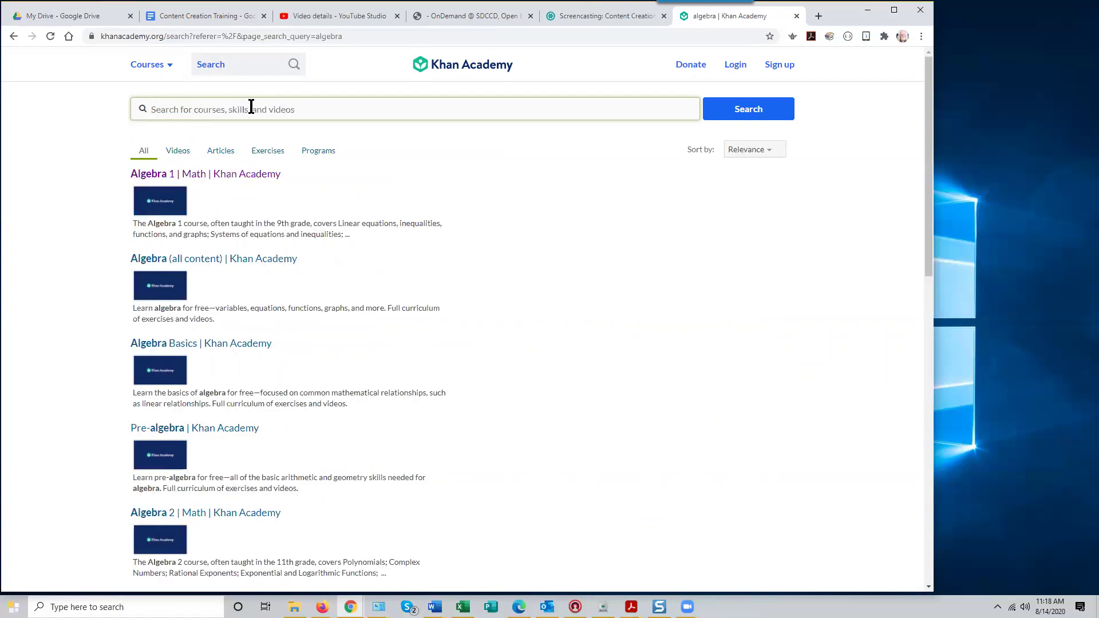
{"action": "type", "text": "algebra"}
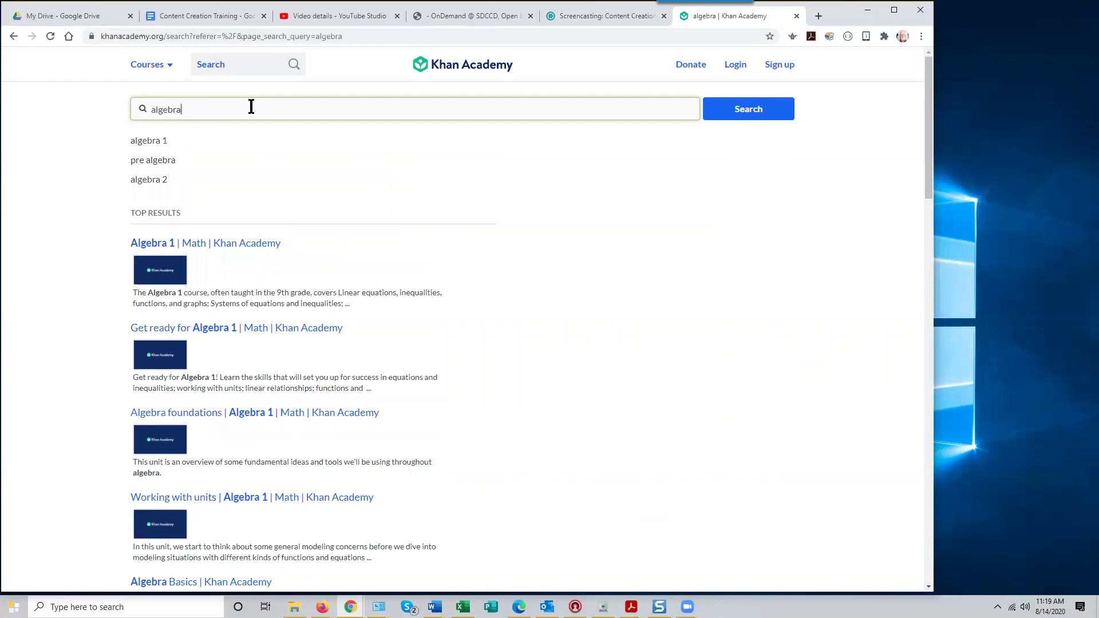
{"action": "left_click", "coordinate": [247, 243]}
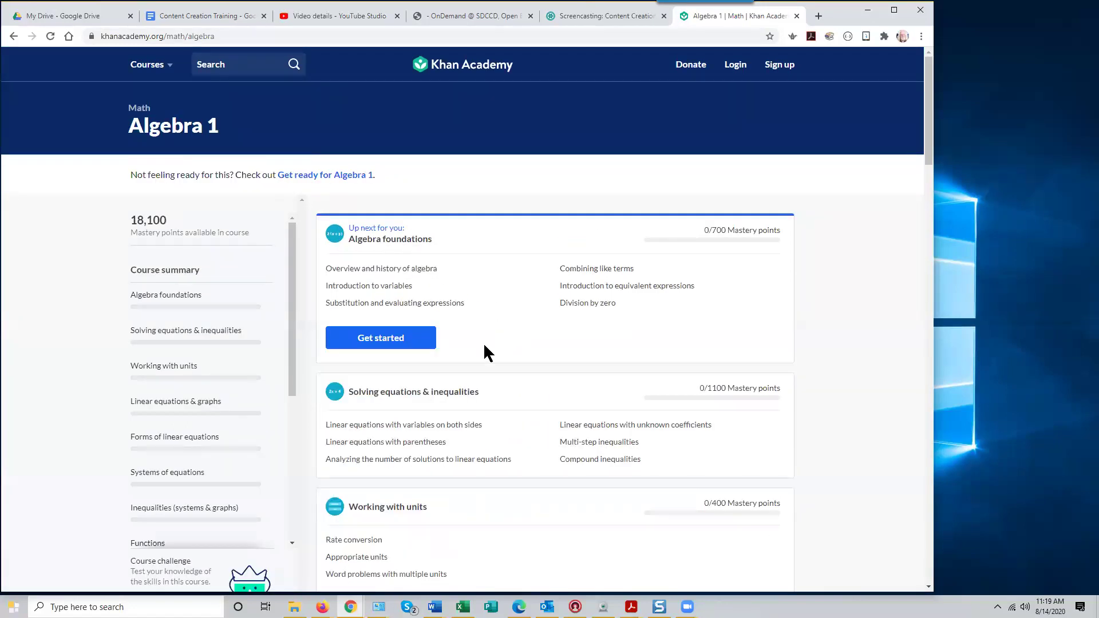
Open the 'Origins of algebra' video in Algebra foundations, pause it and copy its link
{"action": "scroll", "coordinate": [531, 327], "scroll_direction": "down", "scroll_amount": 5}
{"action": "scroll", "coordinate": [531, 329], "scroll_direction": "up", "scroll_amount": 5}
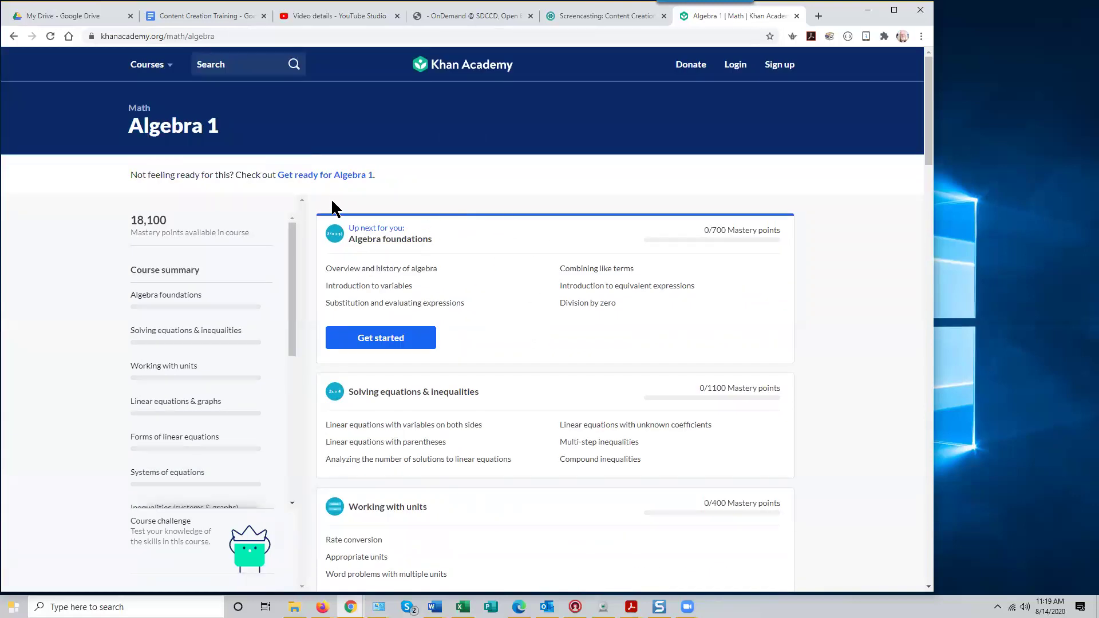
{"action": "left_click", "coordinate": [395, 337]}
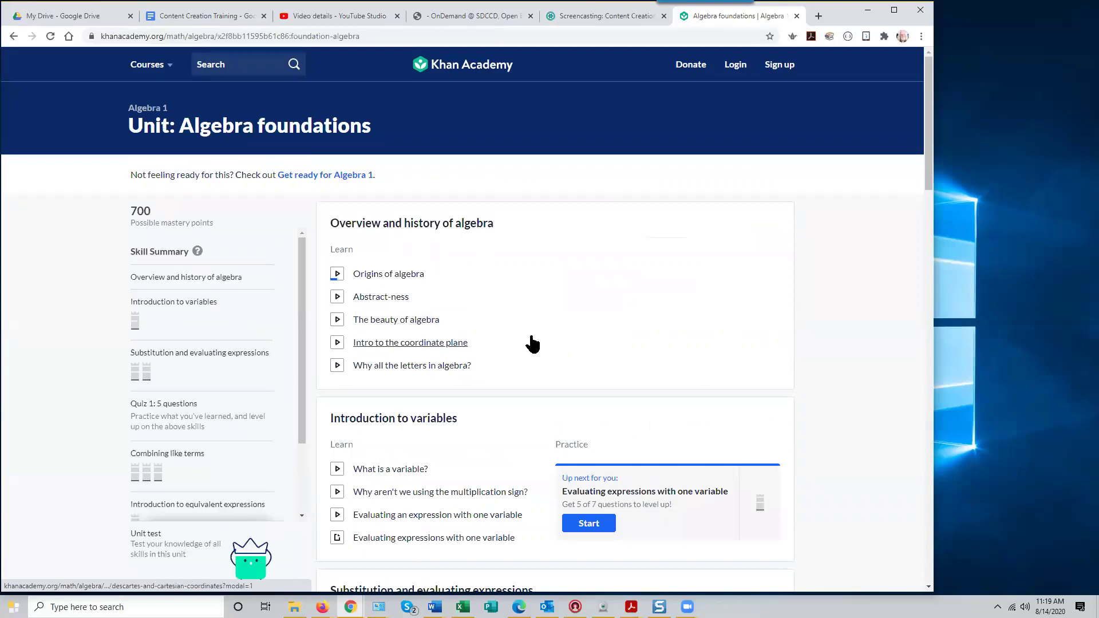
{"action": "left_click", "coordinate": [395, 275]}
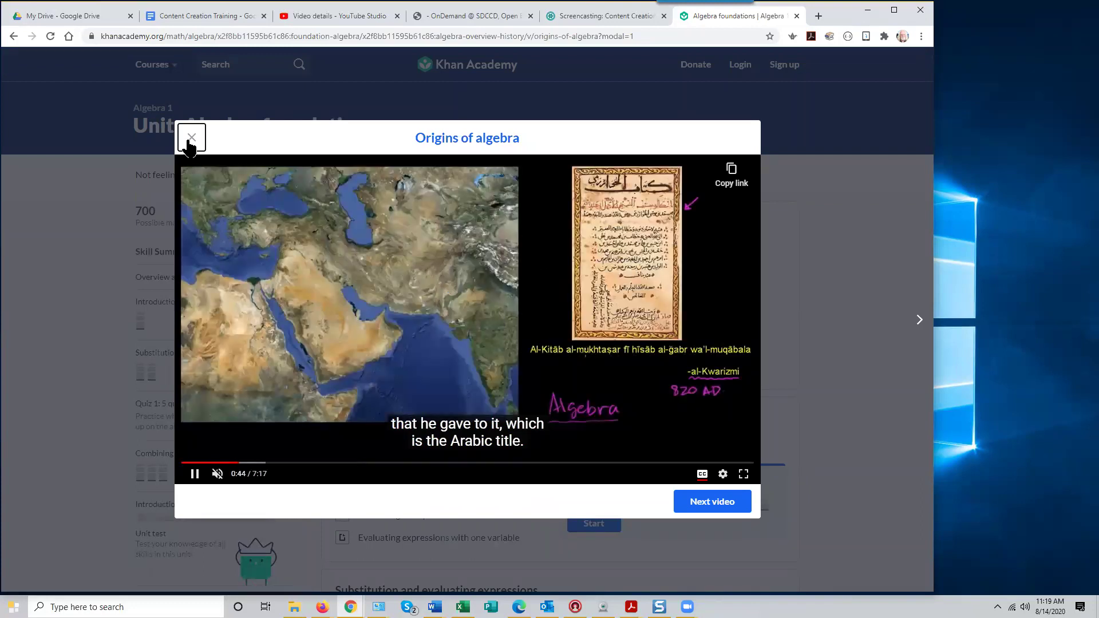
{"action": "left_click", "coordinate": [195, 476]}
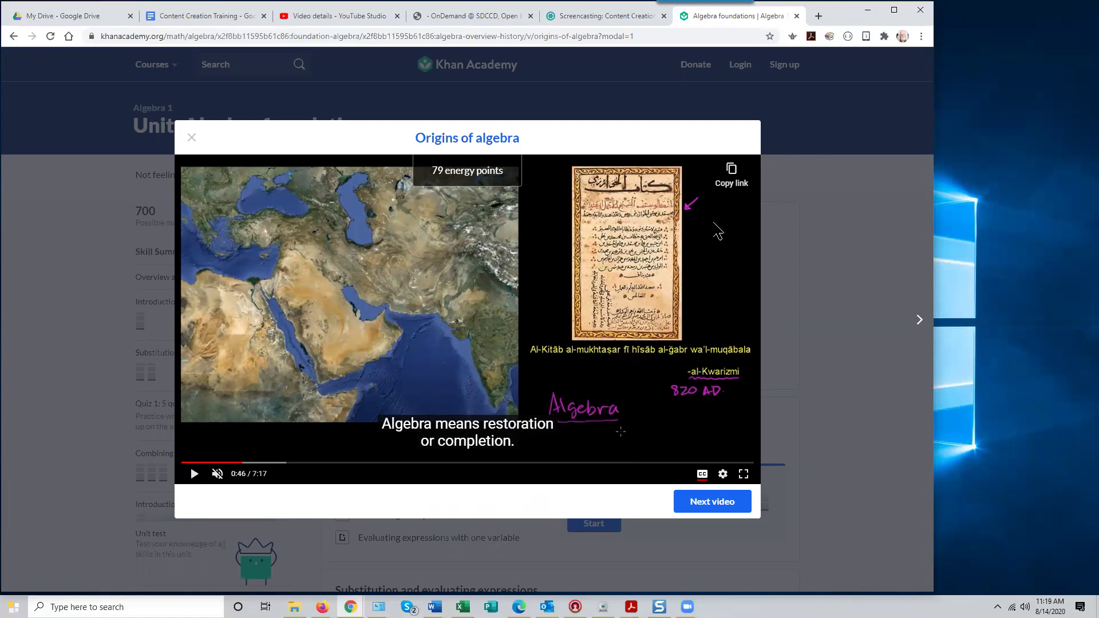
{"action": "left_click", "coordinate": [732, 171]}
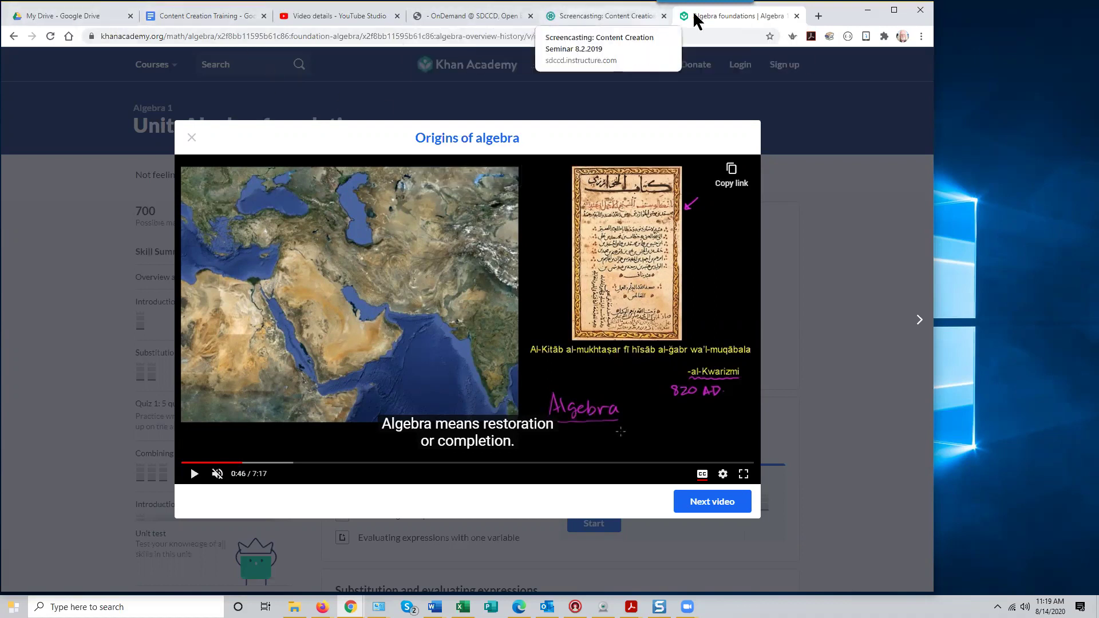
{"action": "left_click", "coordinate": [632, 22]}
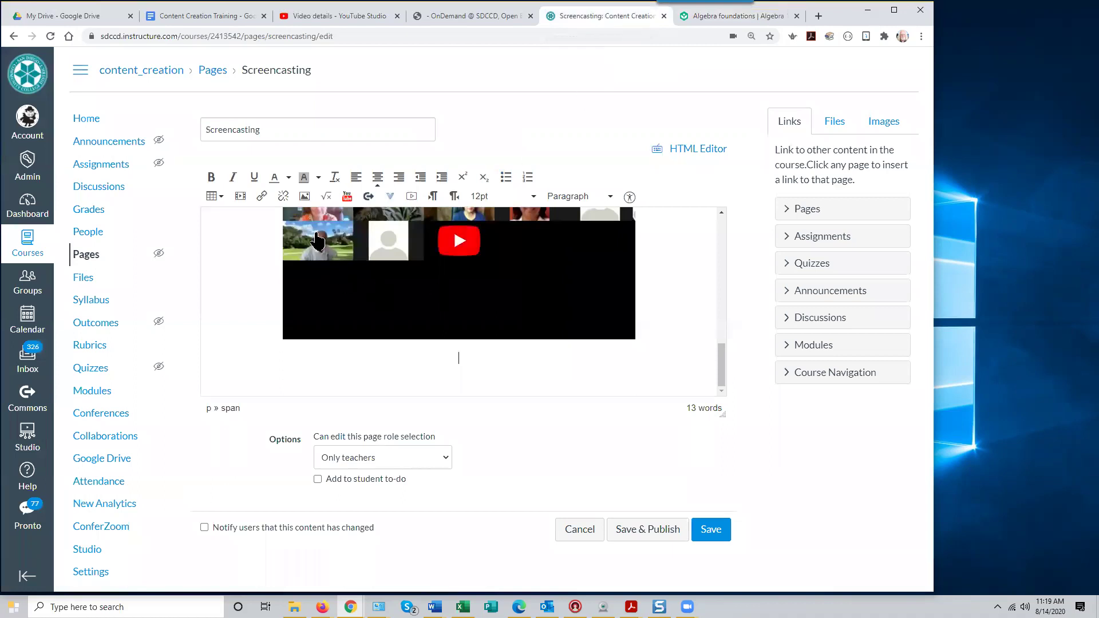
Embed the Origins of algebra YouTube video by pasting its link as the media source
{"action": "left_click", "coordinate": [240, 195]}
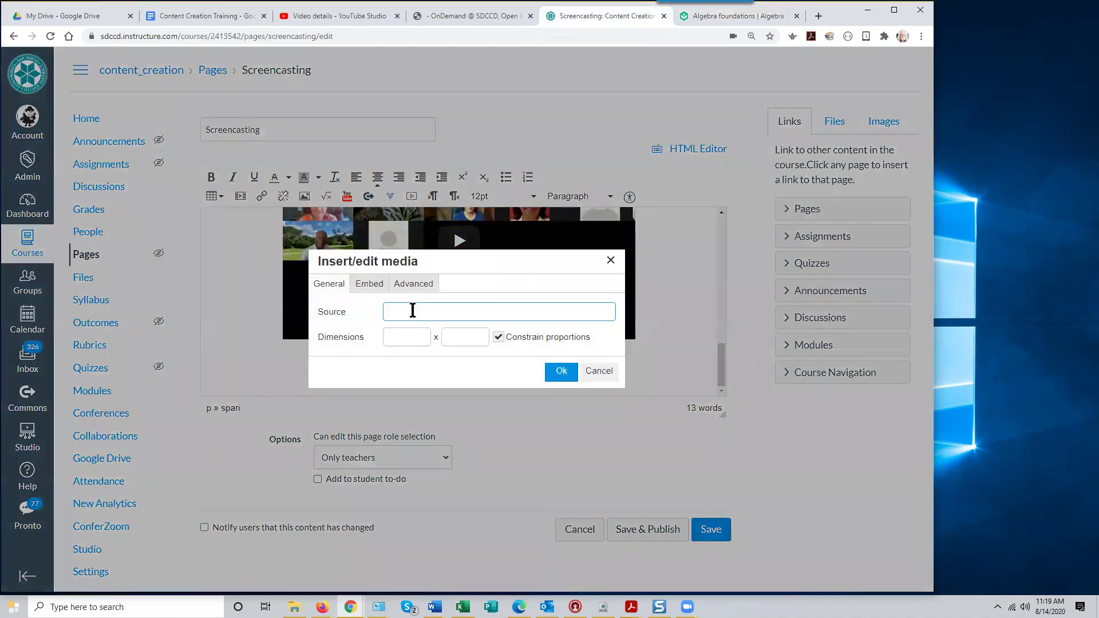
{"action": "key", "text": "ctrl+v"}
{"action": "left_click", "coordinate": [562, 372]}
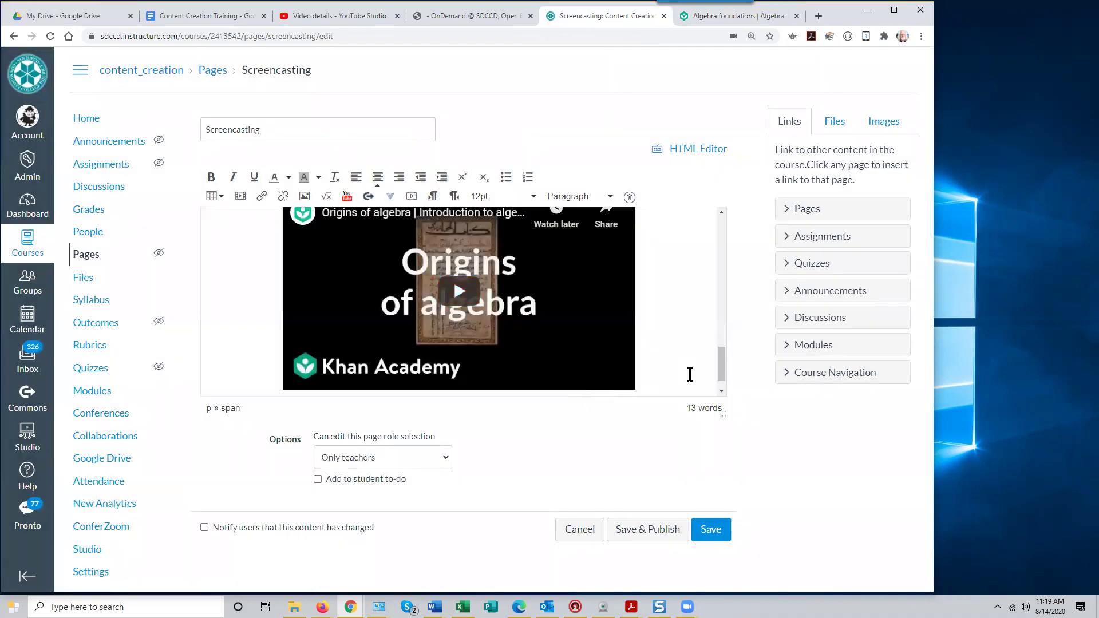
{"action": "mouse_move", "coordinate": [722, 378]}
{"action": "left_mouse_down"}
{"action": "mouse_move", "coordinate": [720, 349]}
{"action": "mouse_move", "coordinate": [720, 392]}
{"action": "left_mouse_up"}
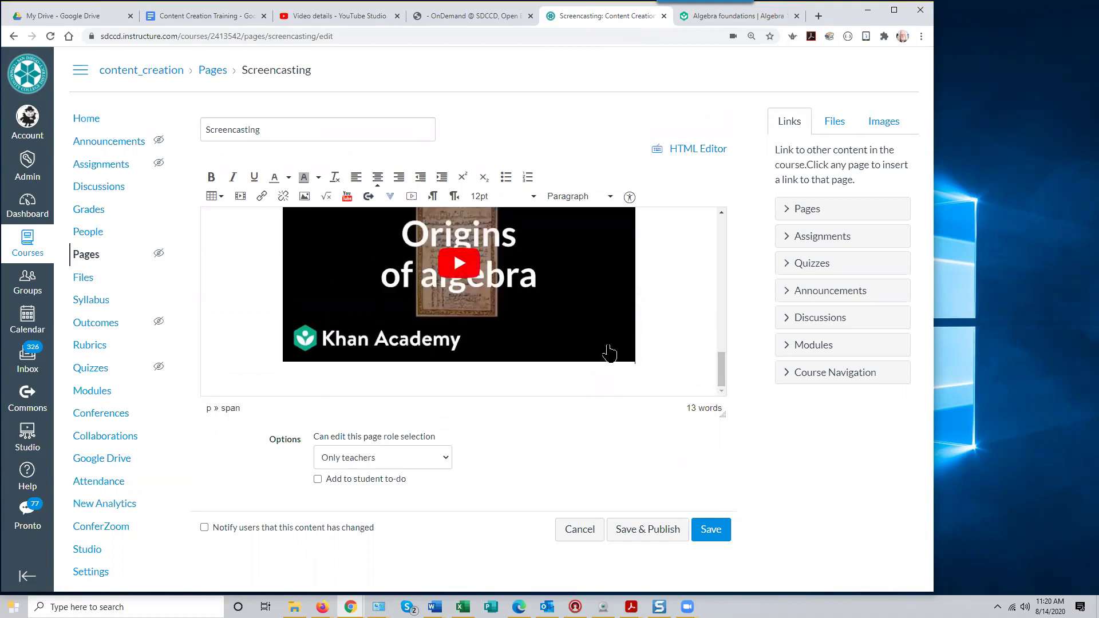
{"action": "mouse_move", "coordinate": [718, 375]}
{"action": "left_mouse_down"}
{"action": "mouse_move", "coordinate": [707, 326]}
{"action": "mouse_move", "coordinate": [710, 362]}
{"action": "left_mouse_up"}
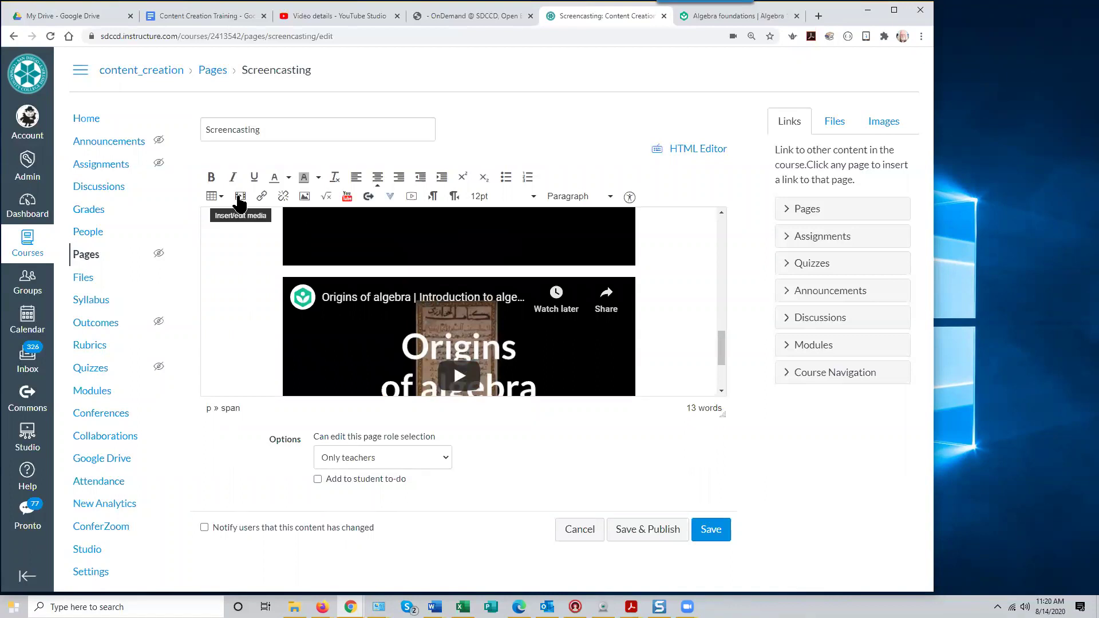
{"action": "left_click_drag", "start_coordinate": [721, 354], "coordinate": [722, 387]}
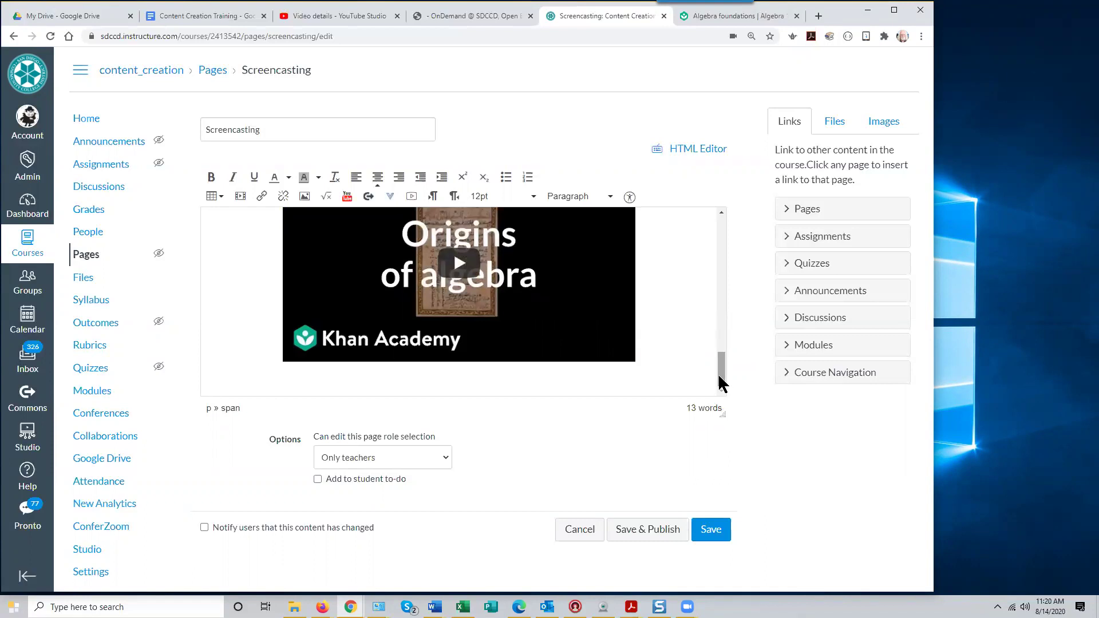
Add an empty line below the newly embedded video
{"action": "left_click", "coordinate": [652, 358]}
{"action": "key", "text": "Down"}
{"action": "scroll", "coordinate": [630, 366], "scroll_direction": "up", "scroll_amount": 1}
{"action": "scroll", "coordinate": [661, 363], "scroll_direction": "down", "scroll_amount": 2}
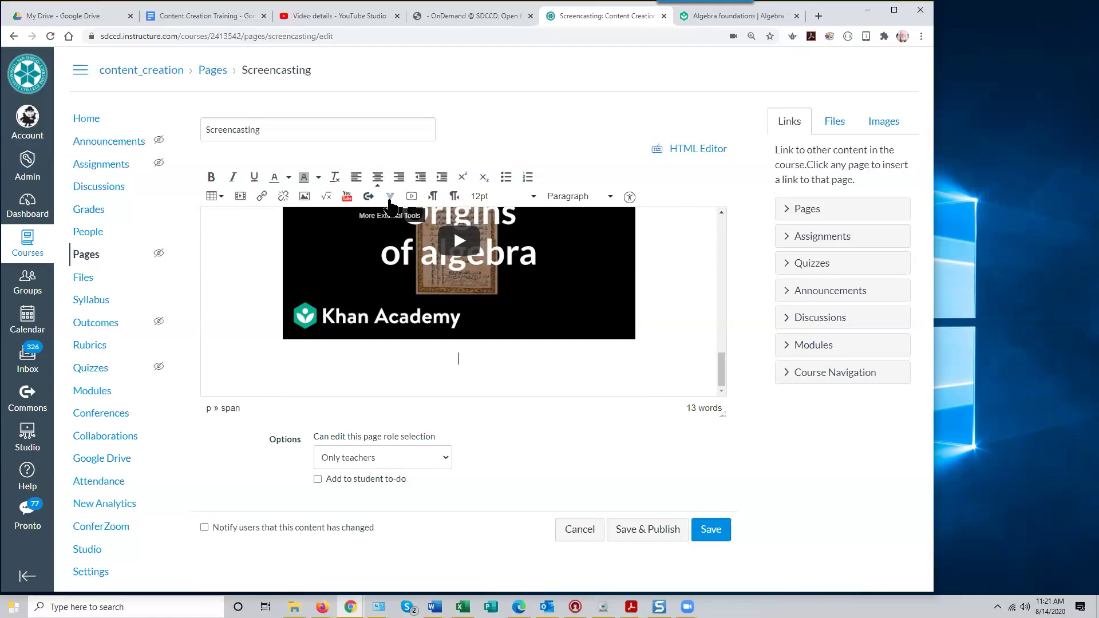
Zoom the browser to 150% and open the editor's More External Tools list
{"action": "key", "text": "ctrl+plus"}
{"action": "key", "text": "ctrl+plus"}
{"action": "key", "text": "ctrl+plus"}
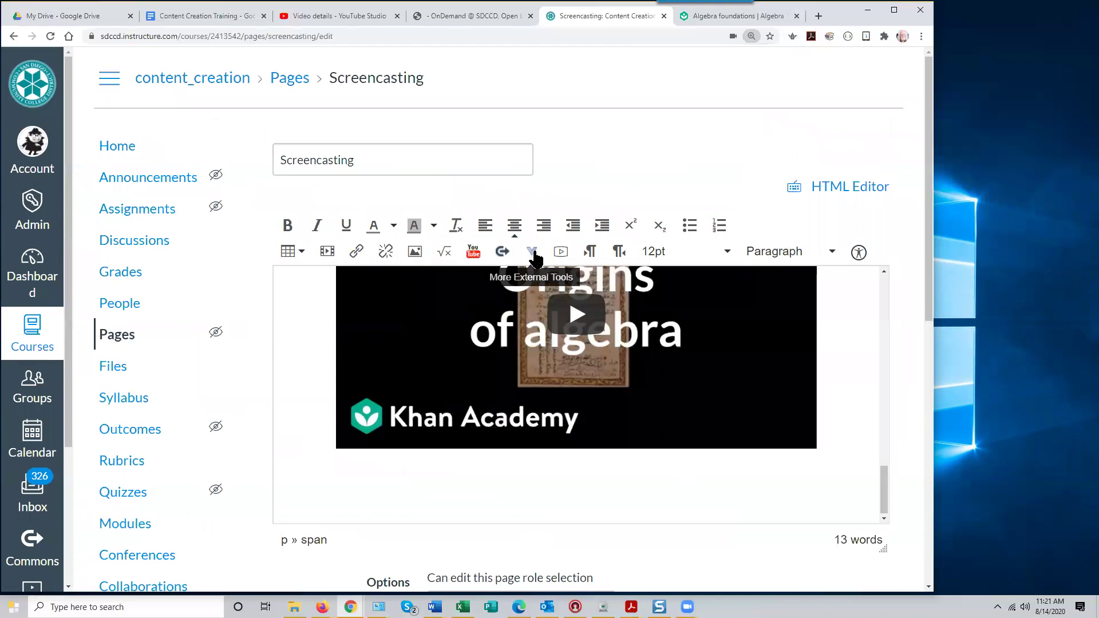
{"action": "left_click", "coordinate": [531, 253]}
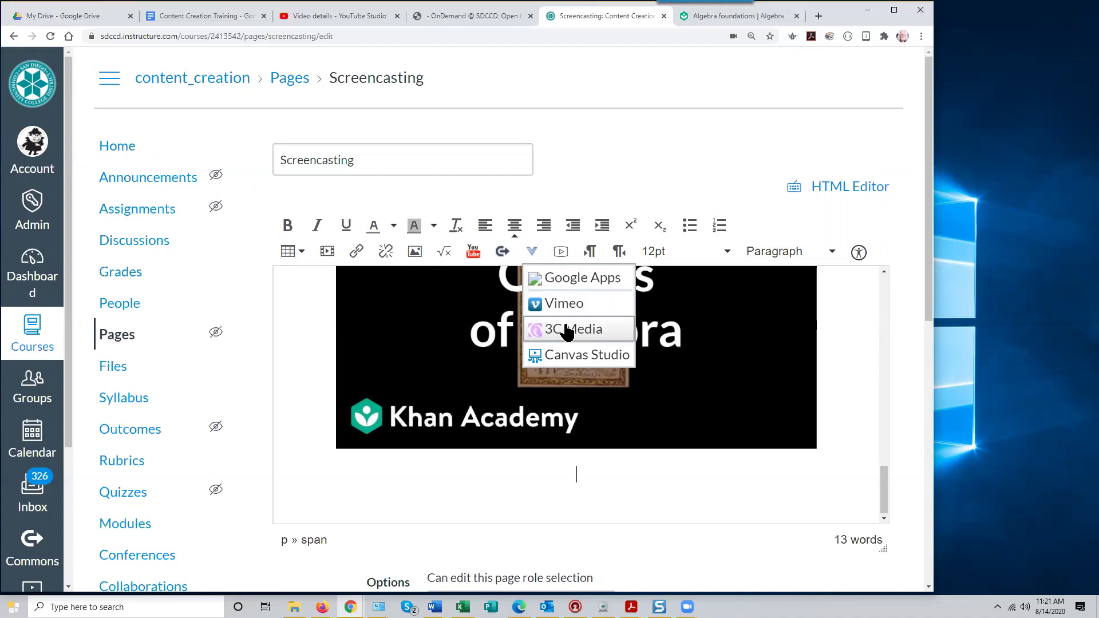
Embed the 'Adding a YouTube Video' recording from Canvas Studio's My Library into the page
{"action": "left_click", "coordinate": [573, 358]}
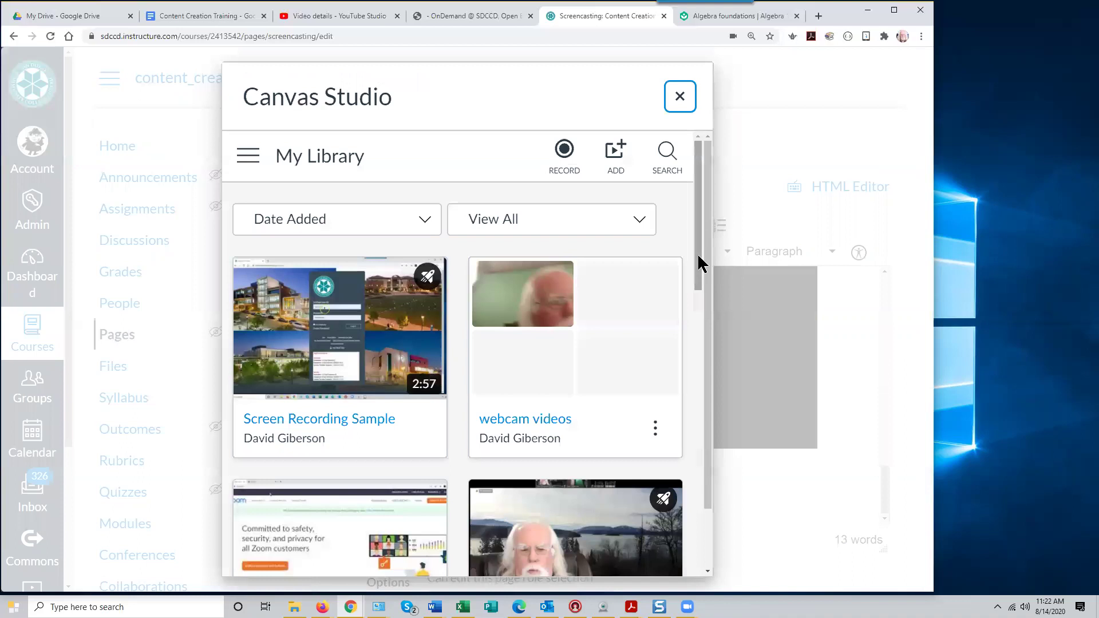
{"action": "scroll", "coordinate": [690, 295], "scroll_direction": "down", "scroll_amount": 1}
{"action": "left_click_drag", "start_coordinate": [690, 297], "coordinate": [698, 226]}
{"action": "mouse_move", "coordinate": [520, 363]}
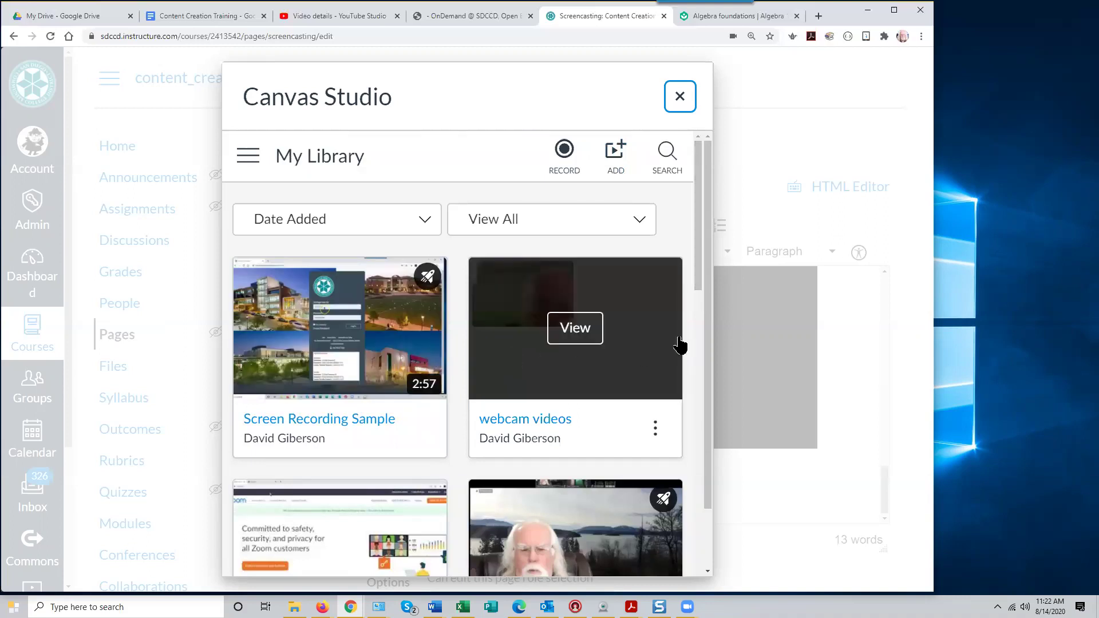
{"action": "left_click_drag", "start_coordinate": [696, 277], "coordinate": [697, 302]}
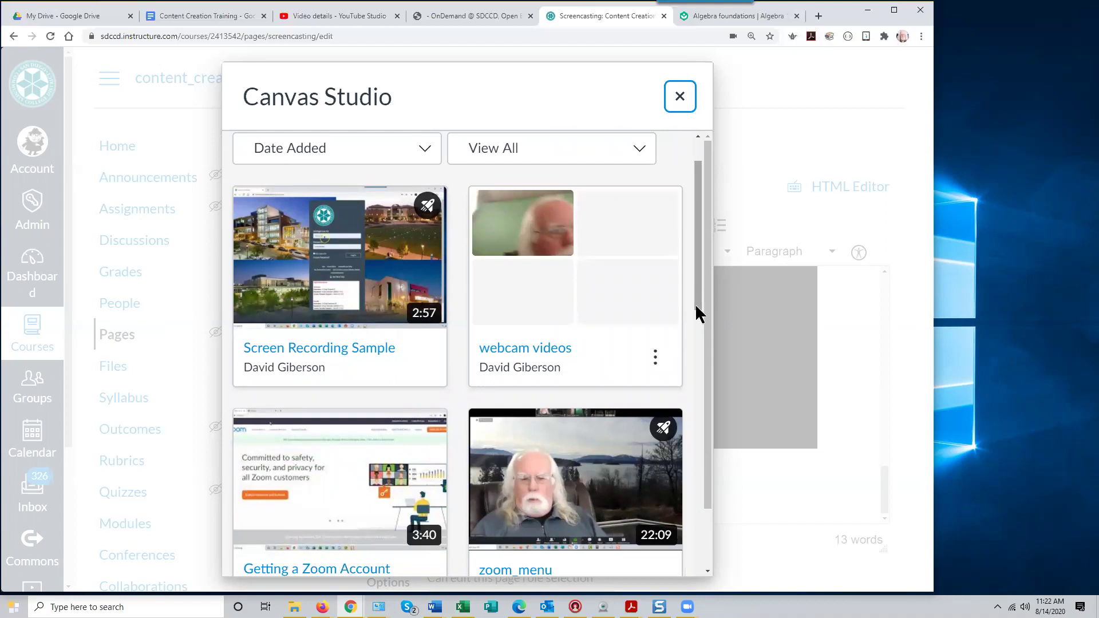
{"action": "left_click_drag", "start_coordinate": [696, 305], "coordinate": [711, 487]}
{"action": "mouse_move", "coordinate": [272, 280]}
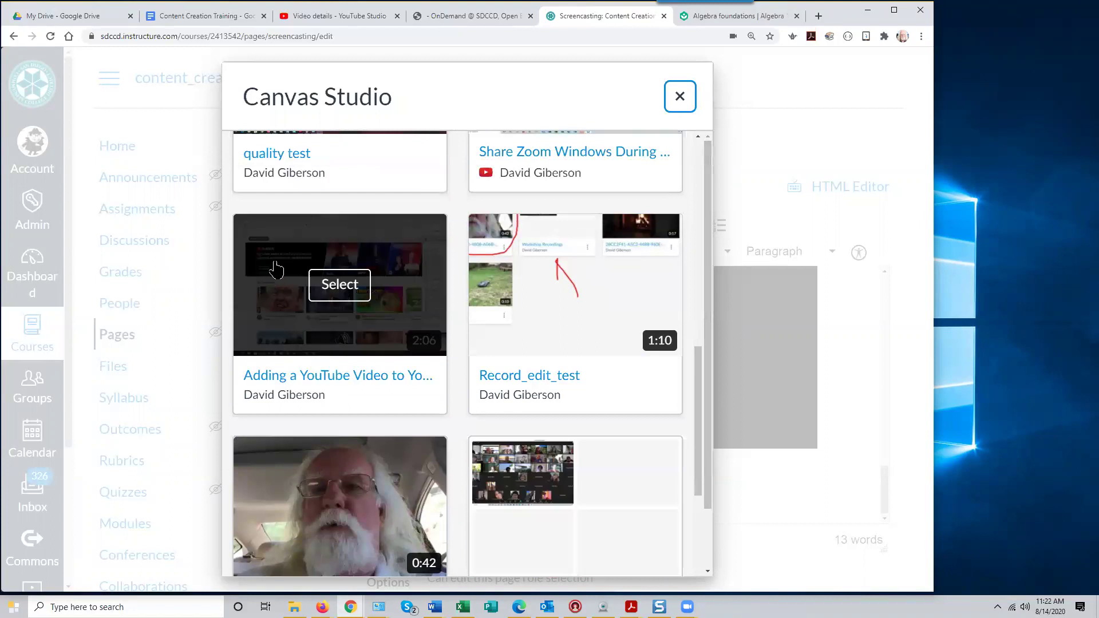
{"action": "left_click", "coordinate": [339, 296]}
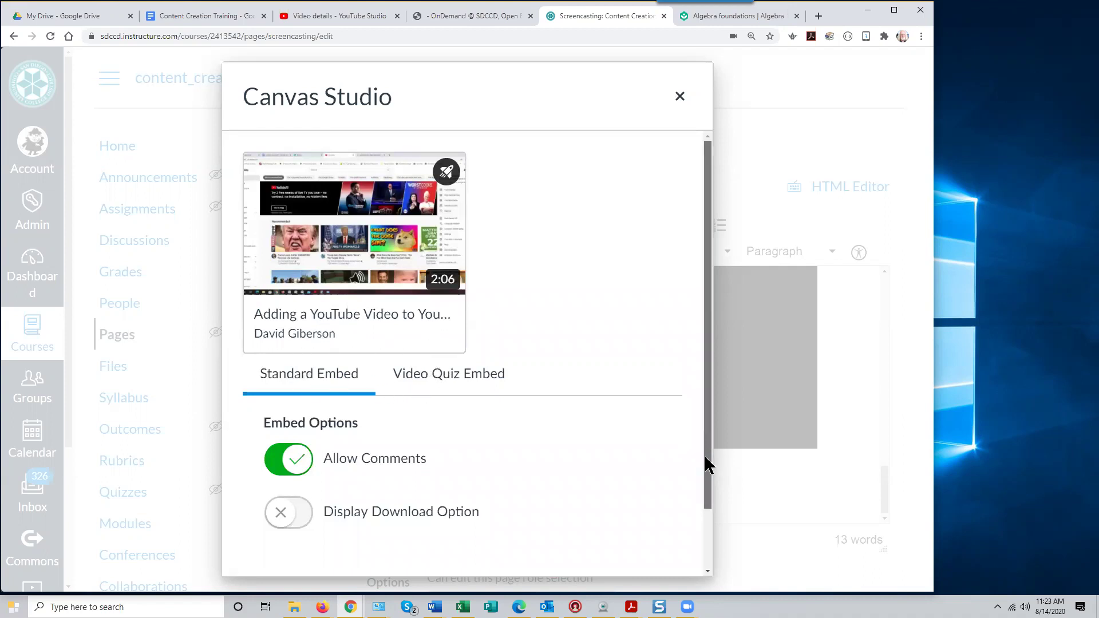
{"action": "left_click_drag", "start_coordinate": [705, 442], "coordinate": [704, 509]}
{"action": "left_click", "coordinate": [673, 546]}
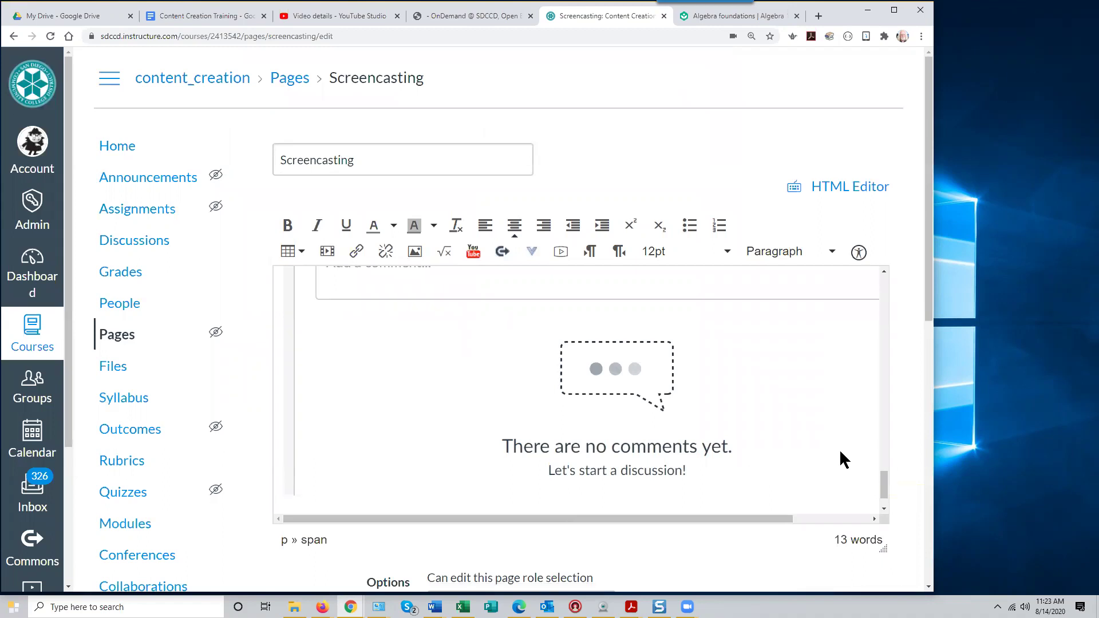
Close the math equation editor without inserting, then scroll to the Options area and Save & Publish
{"action": "mouse_move", "coordinate": [885, 486]}
{"action": "left_mouse_down"}
{"action": "mouse_move", "coordinate": [873, 394]}
{"action": "mouse_move", "coordinate": [880, 507]}
{"action": "left_mouse_up"}
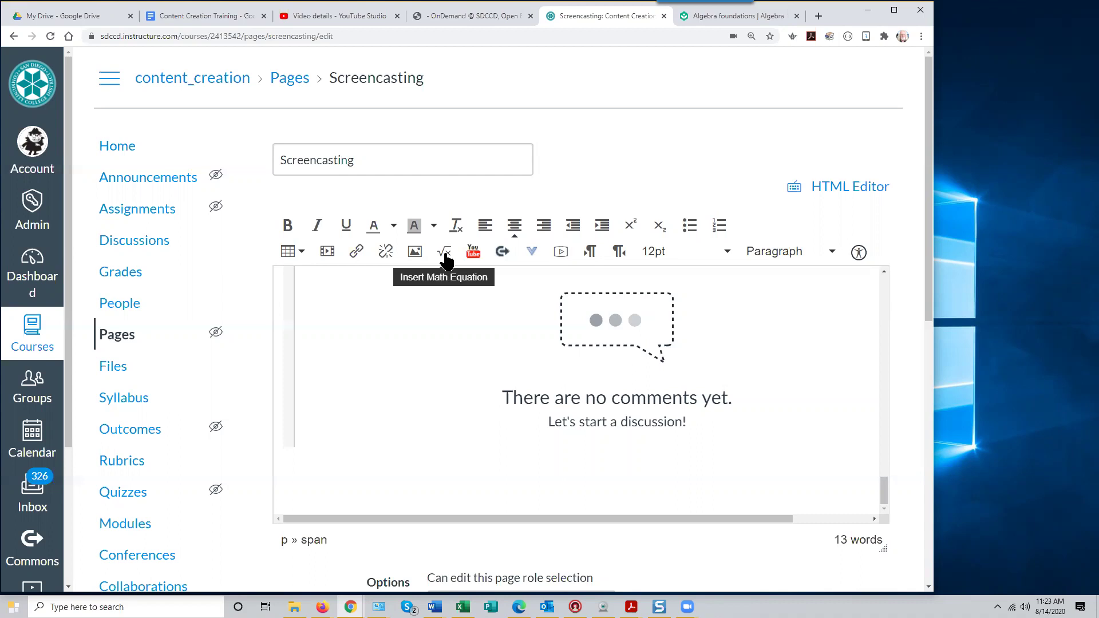
{"action": "left_click", "coordinate": [445, 253]}
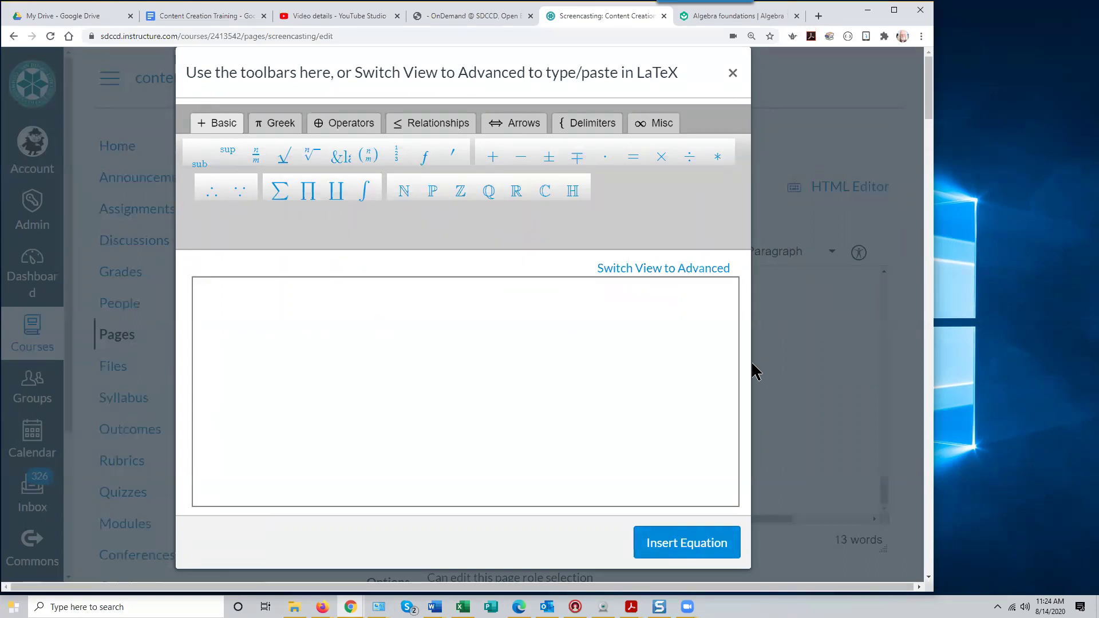
{"action": "left_click", "coordinate": [731, 72]}
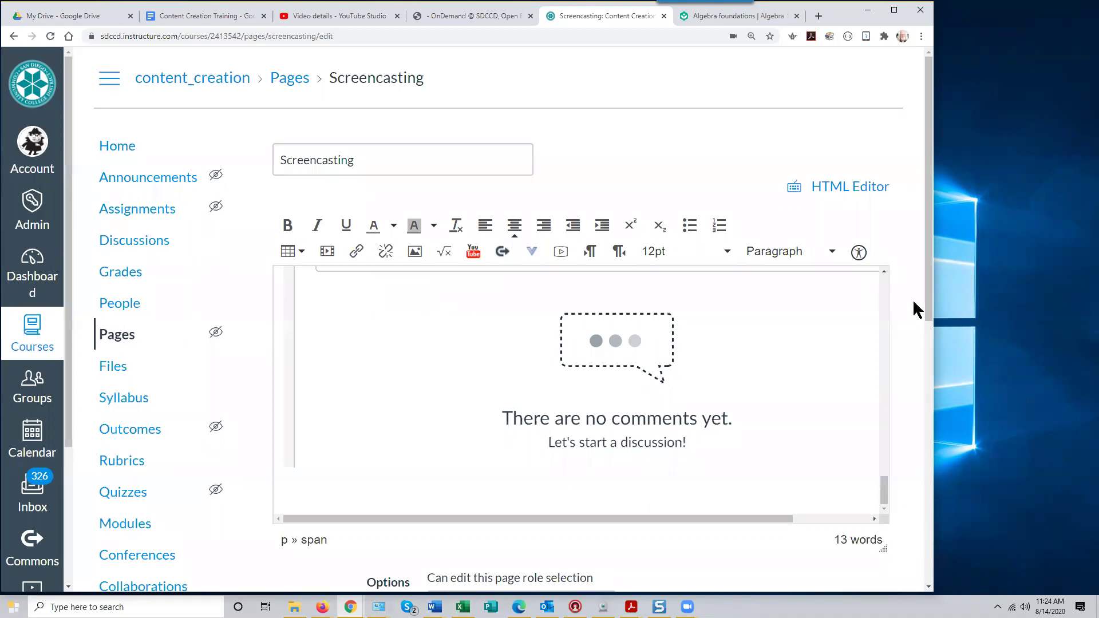
{"action": "left_click_drag", "start_coordinate": [925, 289], "coordinate": [951, 593]}
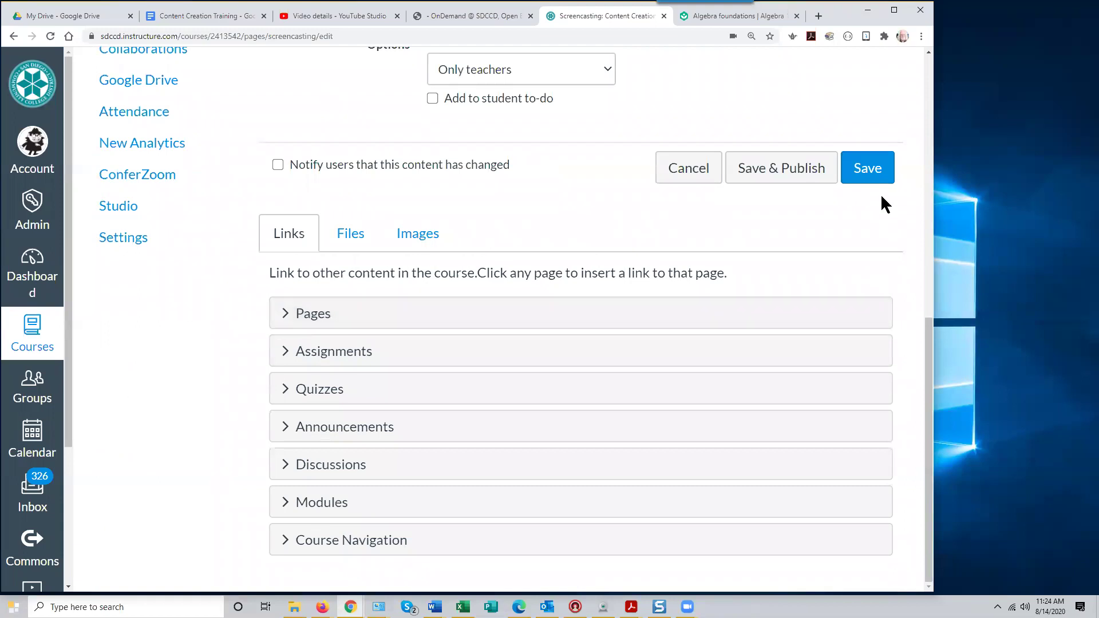
Save and publish the Screencasting page, then scroll through its embedded videos and back up
{"action": "left_click", "coordinate": [777, 170]}
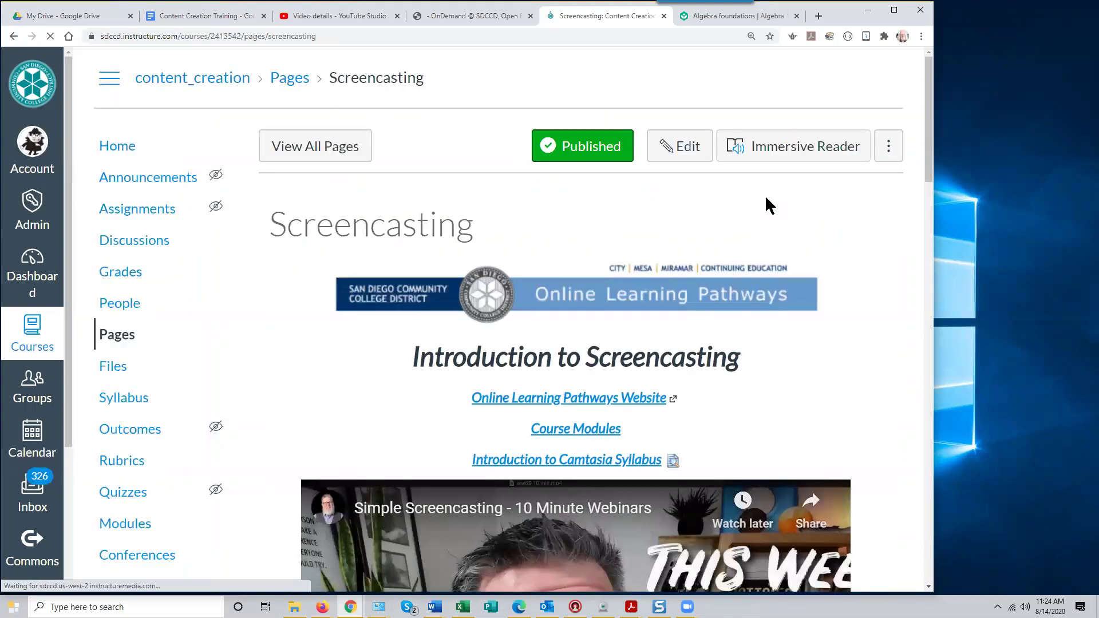
{"action": "scroll", "coordinate": [793, 389], "scroll_direction": "down", "scroll_amount": 12}
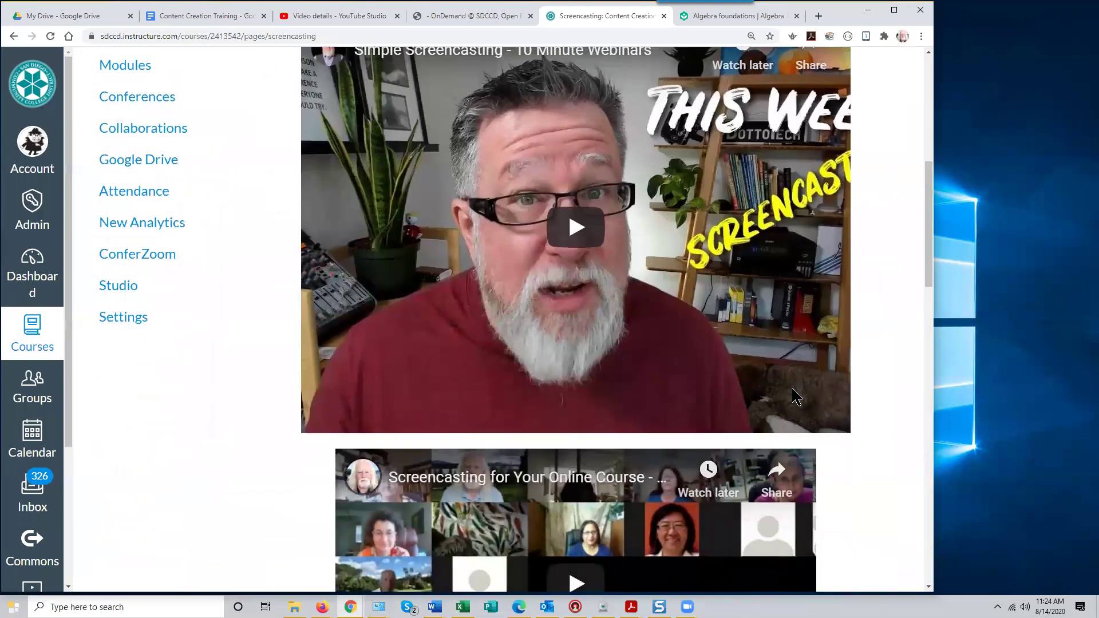
{"action": "scroll", "coordinate": [795, 395], "scroll_direction": "down", "scroll_amount": 15}
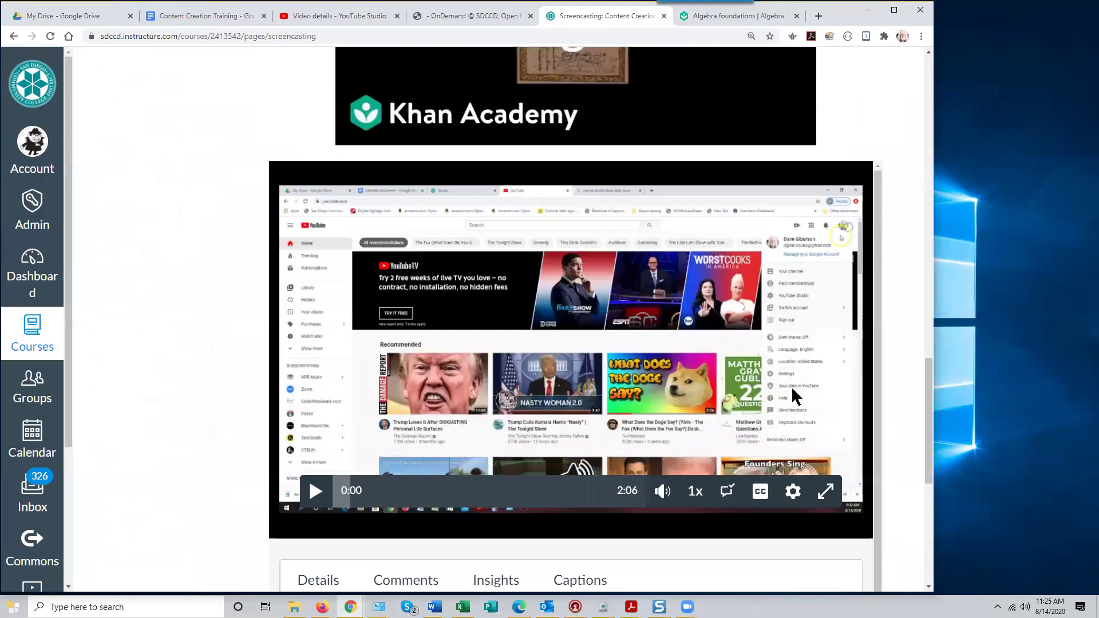
{"action": "scroll", "coordinate": [746, 424], "scroll_direction": "down", "scroll_amount": 1}
{"action": "scroll", "coordinate": [747, 423], "scroll_direction": "up", "scroll_amount": 1}
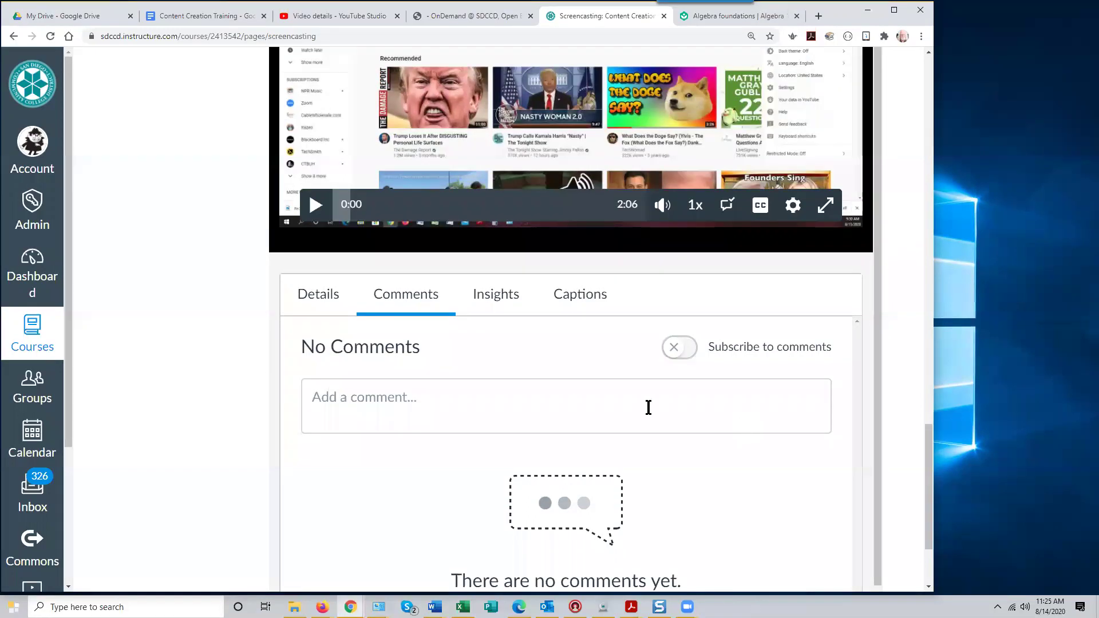
{"action": "scroll", "coordinate": [578, 389], "scroll_direction": "up", "scroll_amount": 15}
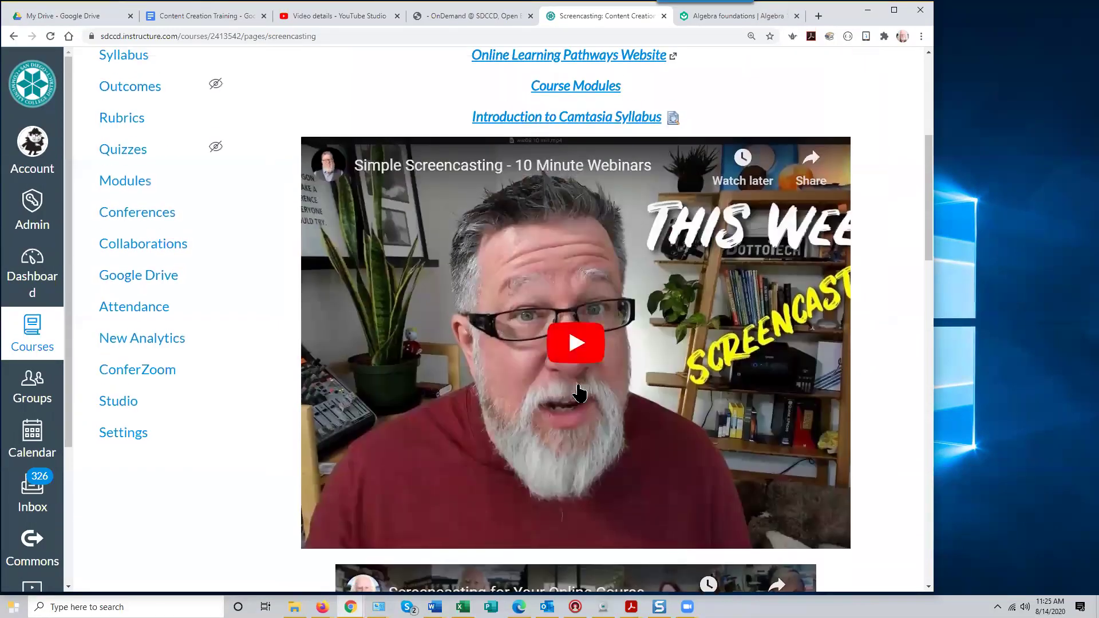
{"action": "scroll", "coordinate": [580, 393], "scroll_direction": "up", "scroll_amount": 7}
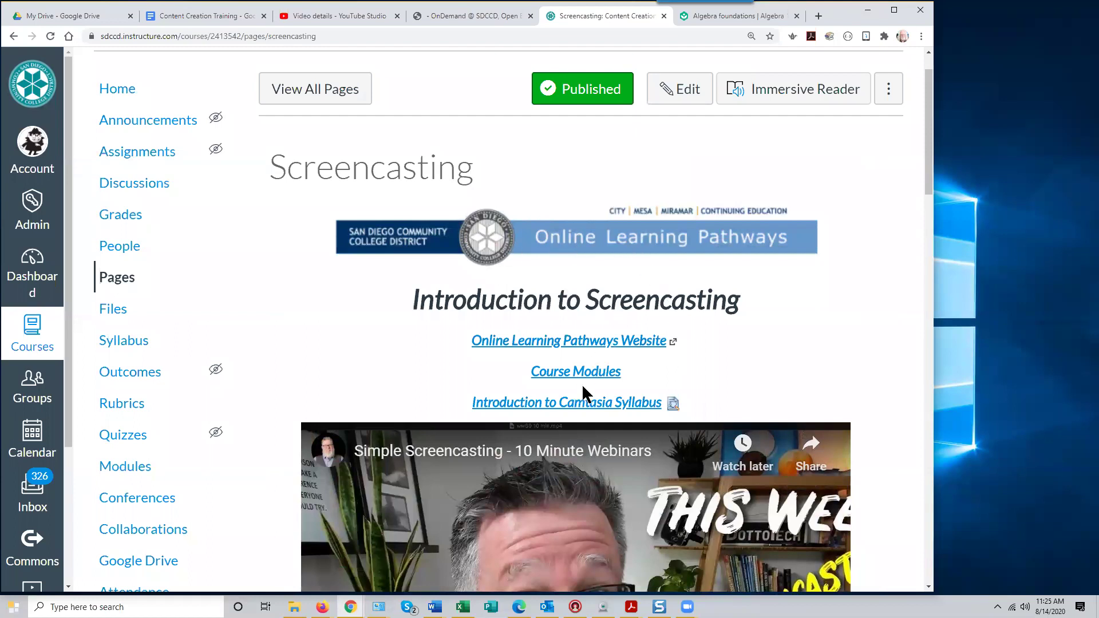
{"action": "scroll", "coordinate": [613, 363], "scroll_direction": "down", "scroll_amount": 5}
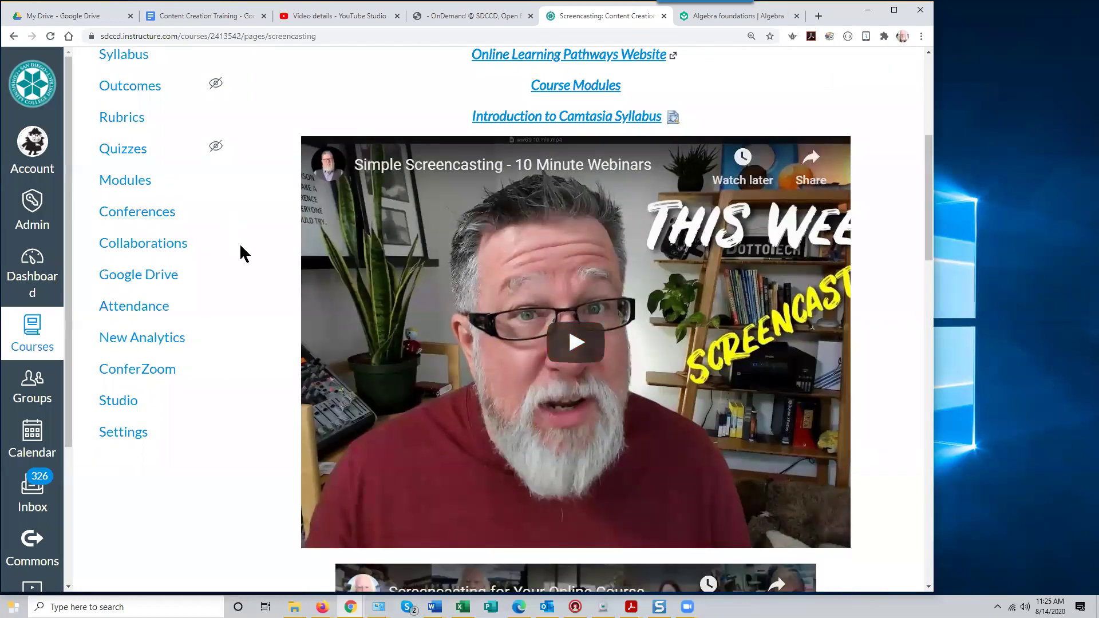
{"action": "scroll", "coordinate": [254, 235], "scroll_direction": "up", "scroll_amount": 6}
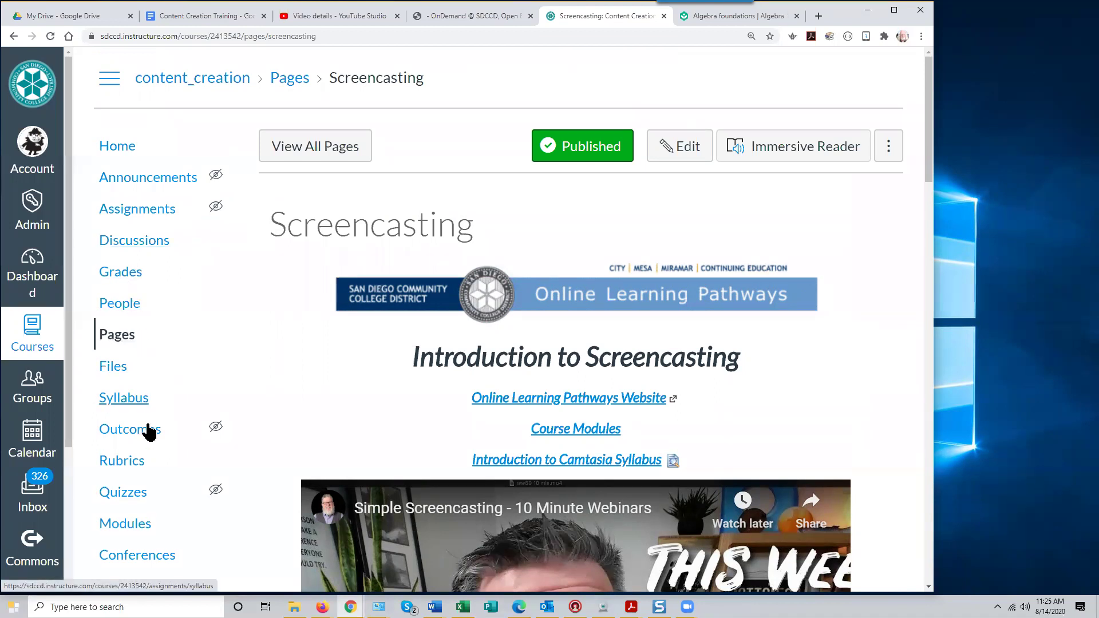
Publish Topic Module 1 from the Modules list and open its Screencasting item
{"action": "left_click", "coordinate": [149, 525]}
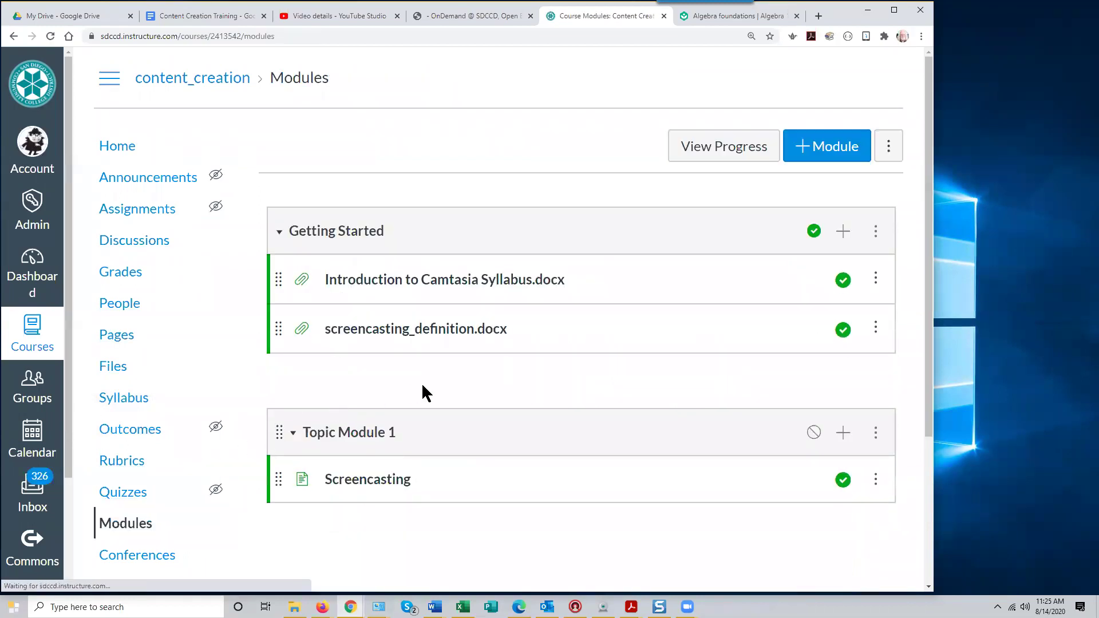
{"action": "scroll", "coordinate": [424, 392], "scroll_direction": "down", "scroll_amount": 2}
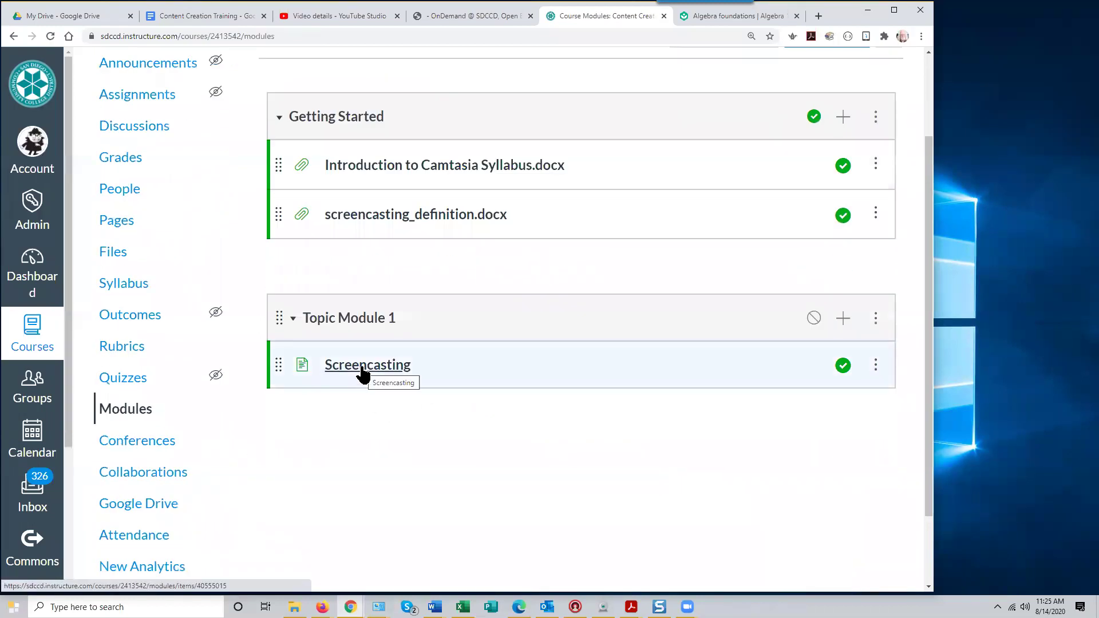
{"action": "left_click", "coordinate": [813, 317]}
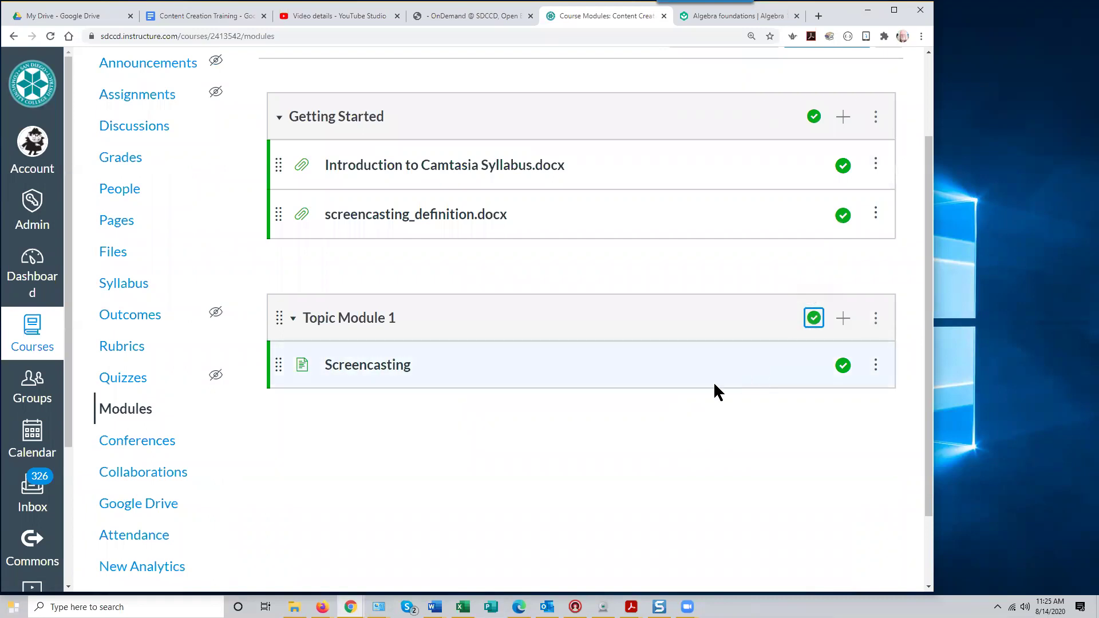
{"action": "left_click", "coordinate": [381, 367]}
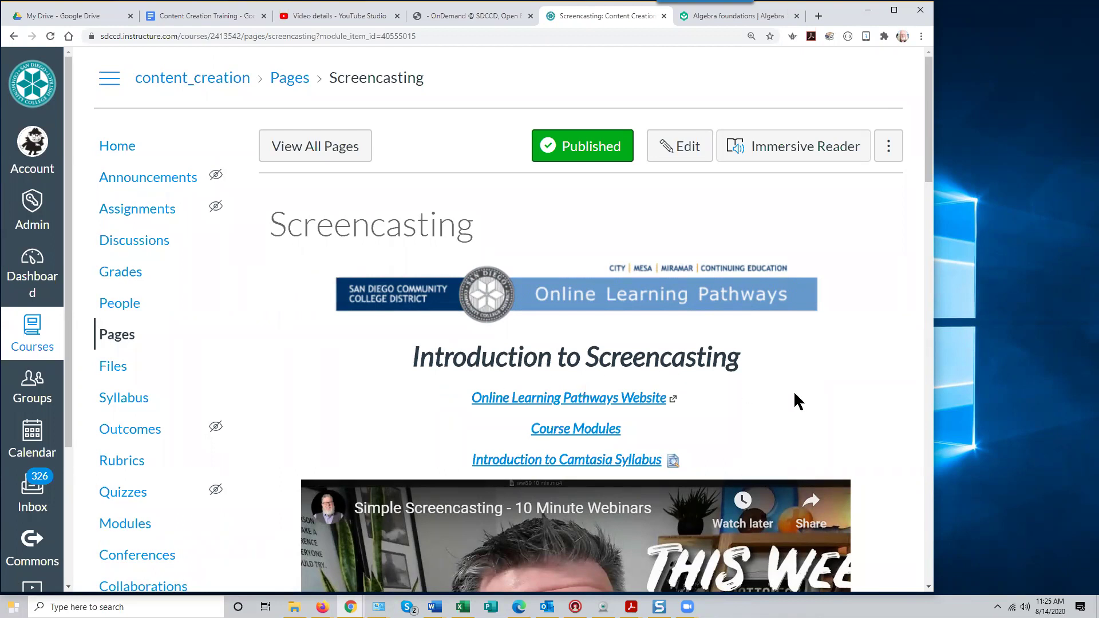
{"action": "scroll", "coordinate": [795, 395], "scroll_direction": "down", "scroll_amount": 3}
{"action": "scroll", "coordinate": [796, 395], "scroll_direction": "down", "scroll_amount": 6}
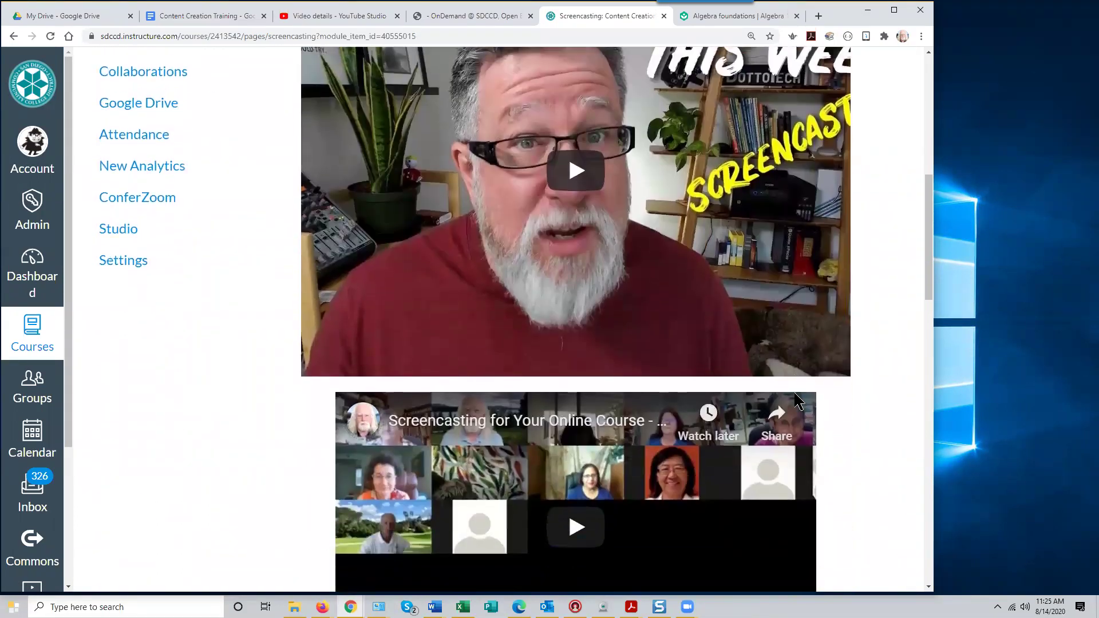
{"action": "scroll", "coordinate": [799, 400], "scroll_direction": "down", "scroll_amount": 3}
{"action": "scroll", "coordinate": [798, 402], "scroll_direction": "up", "scroll_amount": 1}
{"action": "scroll", "coordinate": [798, 403], "scroll_direction": "down", "scroll_amount": 10}
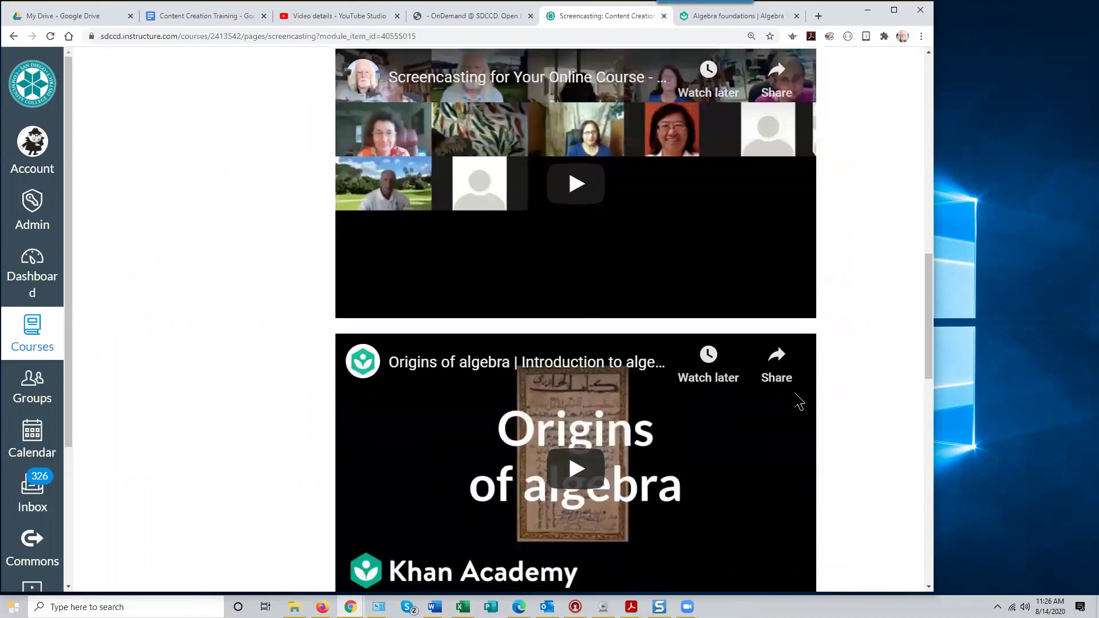
{"action": "scroll", "coordinate": [794, 394], "scroll_direction": "down", "scroll_amount": 7}
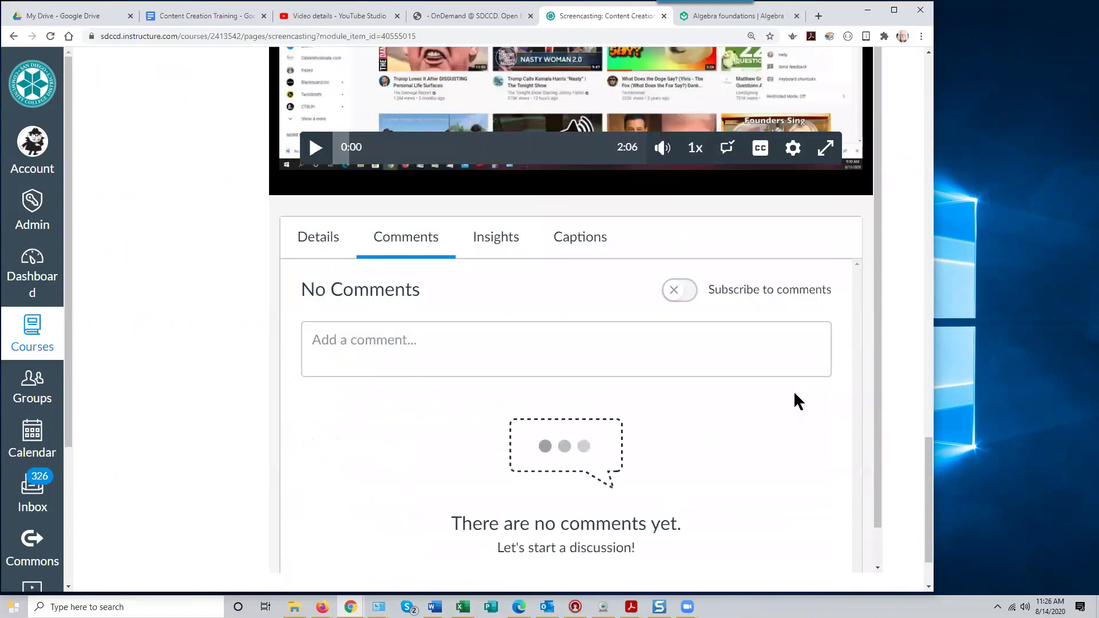
{"action": "scroll", "coordinate": [793, 394], "scroll_direction": "up", "scroll_amount": 20}
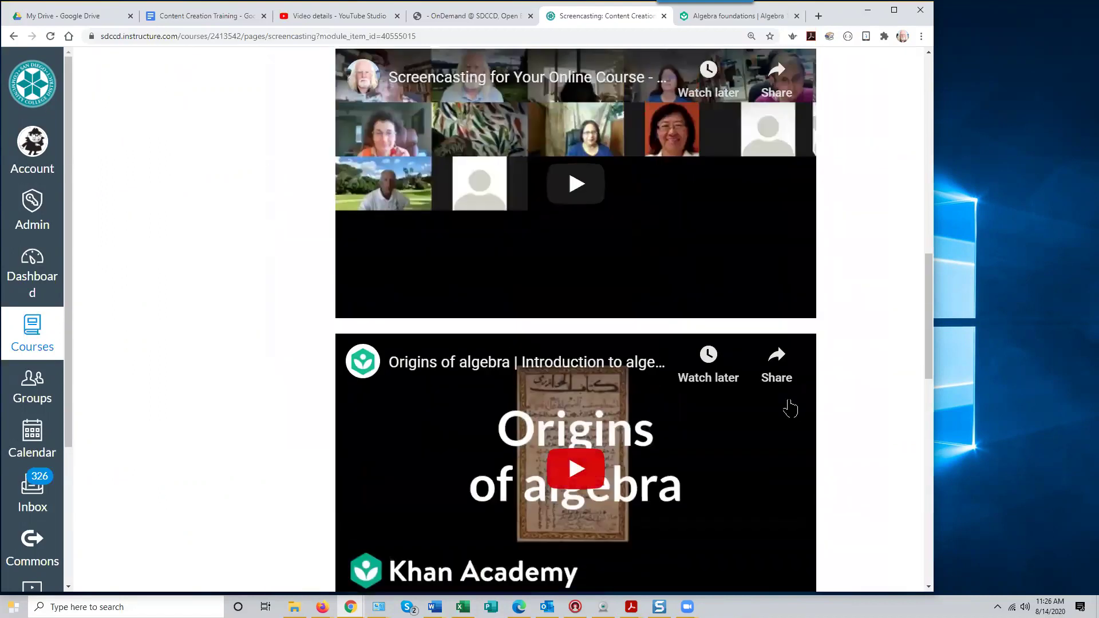
{"action": "scroll", "coordinate": [789, 408], "scroll_direction": "up", "scroll_amount": 10}
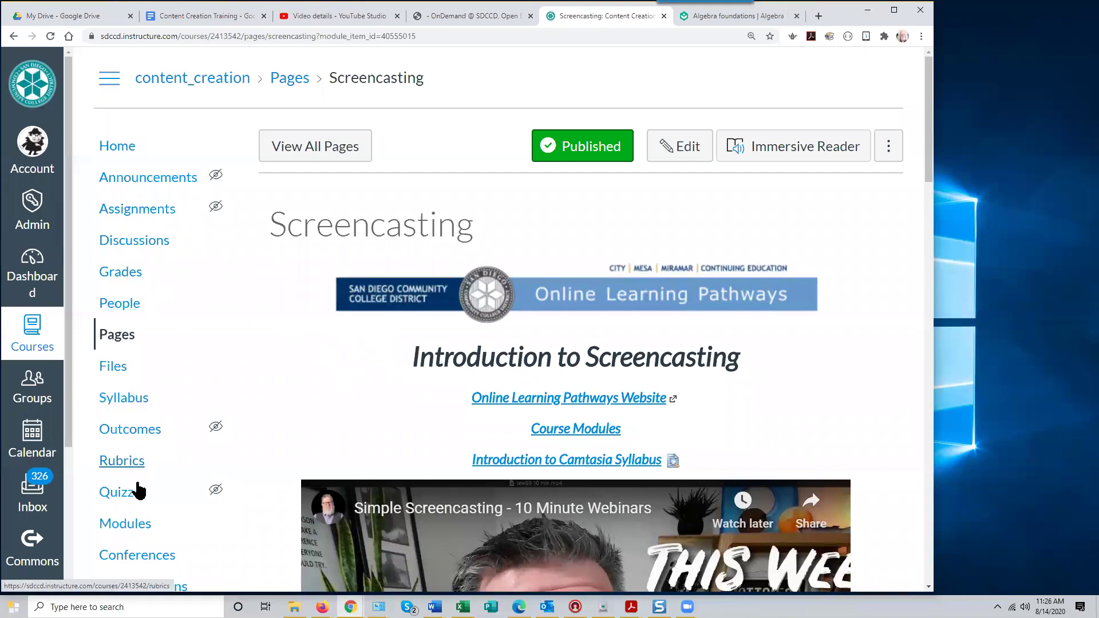
Start a new External URL item in Topic Module 1 and focus its URL and Page Name fields
{"action": "left_click", "coordinate": [139, 523]}
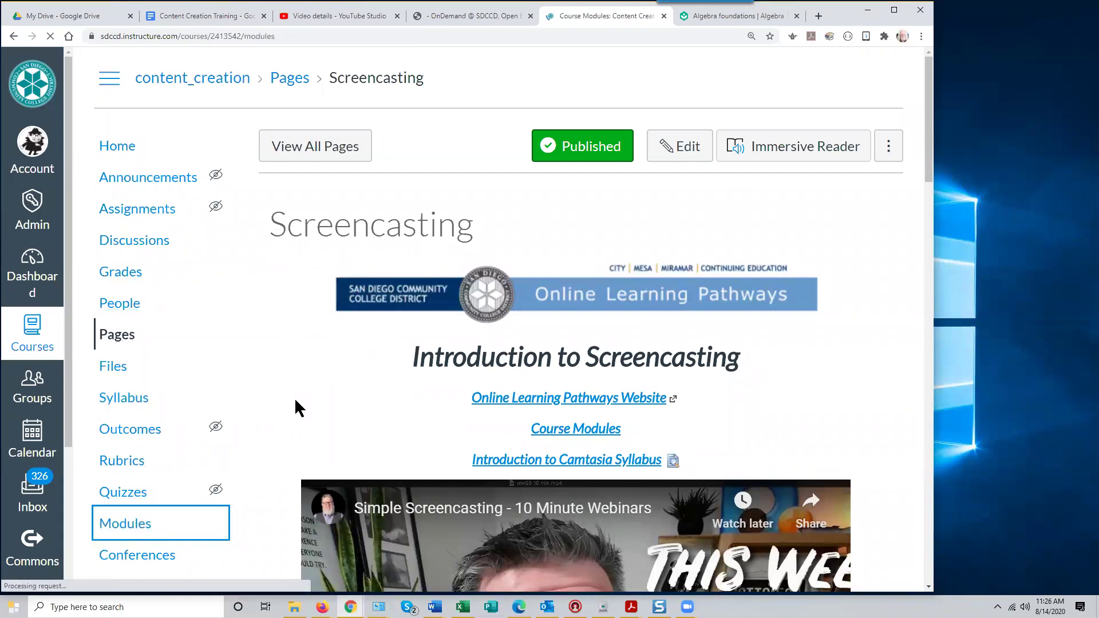
{"action": "scroll", "coordinate": [513, 346], "scroll_direction": "down", "scroll_amount": 3}
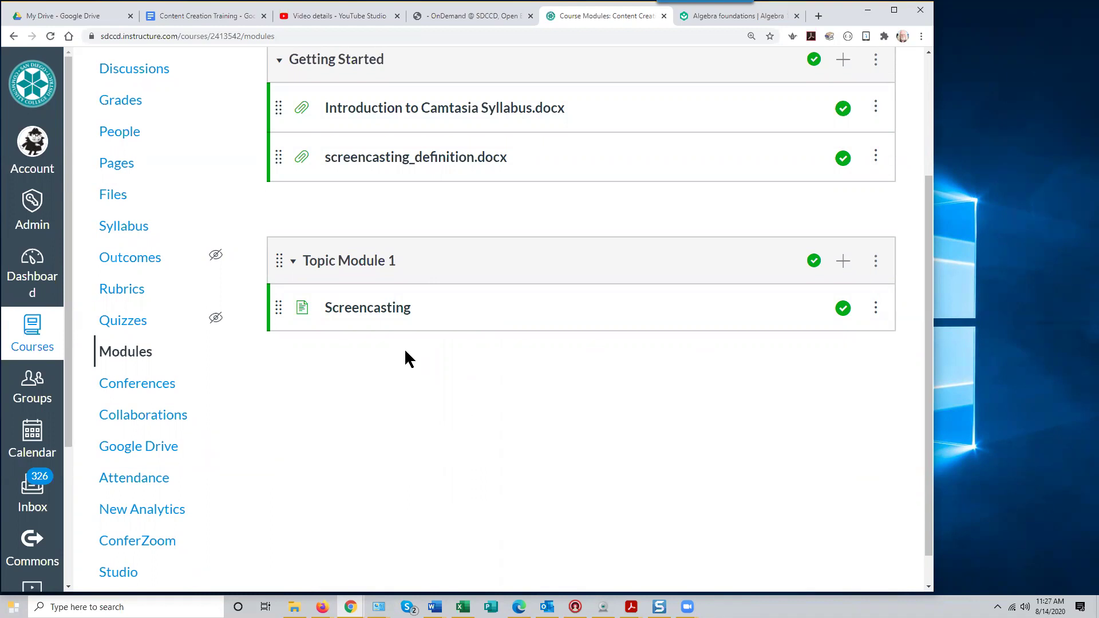
{"action": "left_click", "coordinate": [844, 261]}
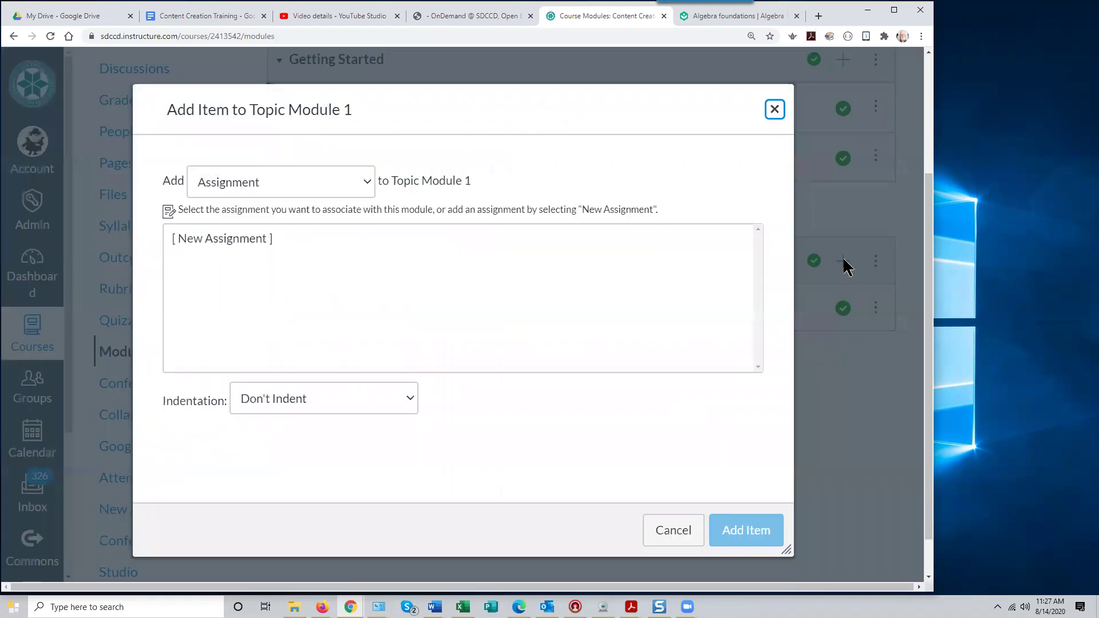
{"action": "left_click", "coordinate": [366, 185]}
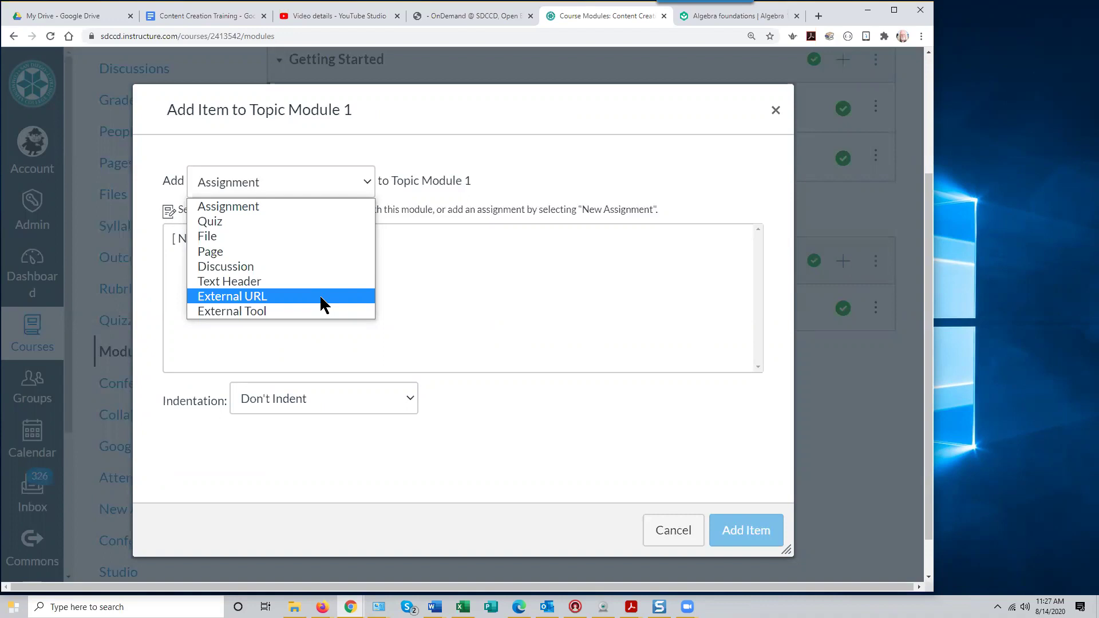
{"action": "left_click", "coordinate": [321, 303]}
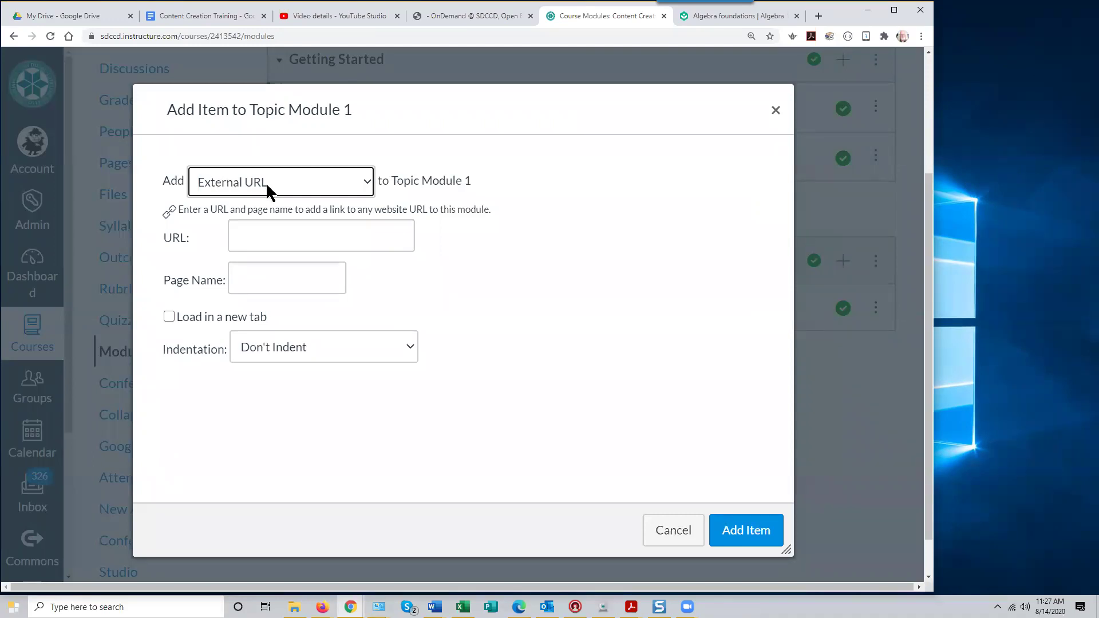
{"action": "left_click", "coordinate": [262, 237]}
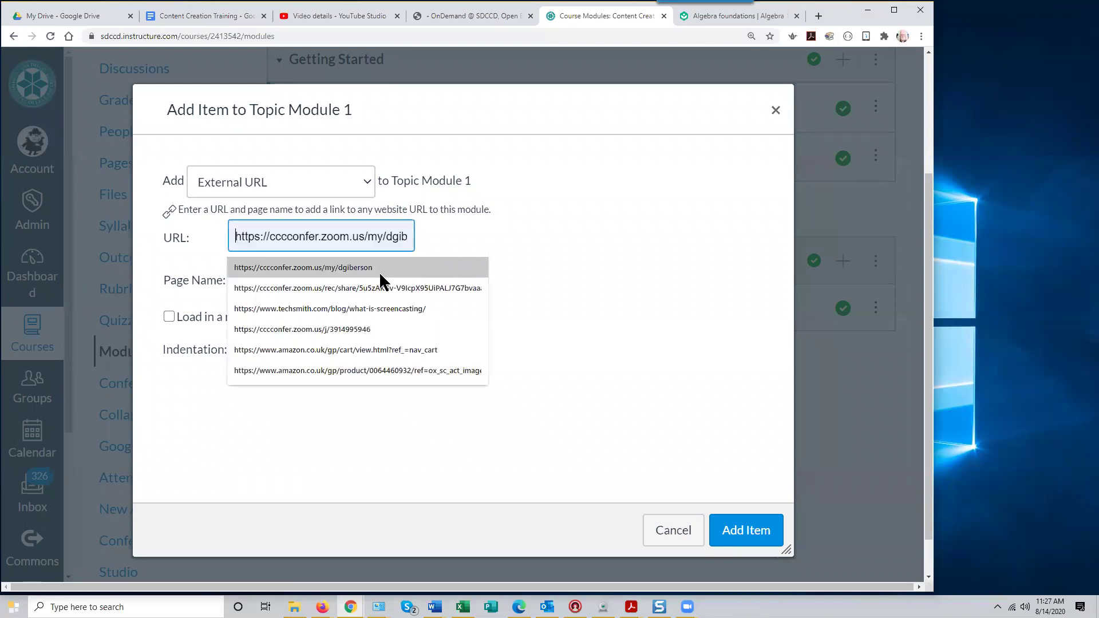
{"action": "left_click", "coordinate": [610, 249]}
{"action": "left_click", "coordinate": [248, 278]}
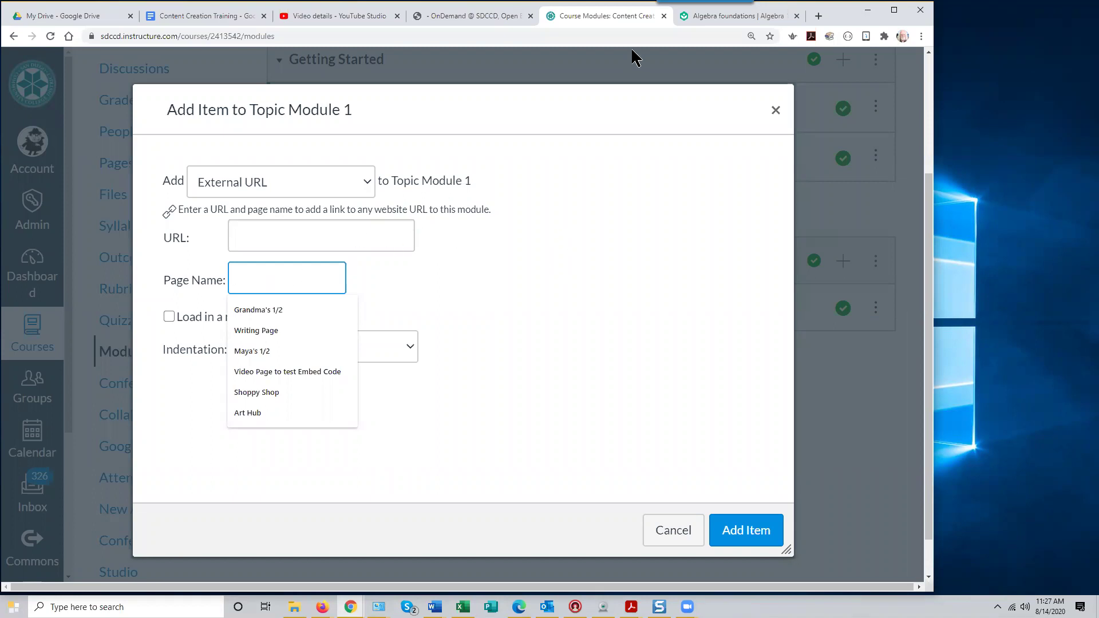
In a new tab, search Google for 'screencasting guide', correcting the 'sceencasting' typo
{"action": "left_click", "coordinate": [819, 16]}
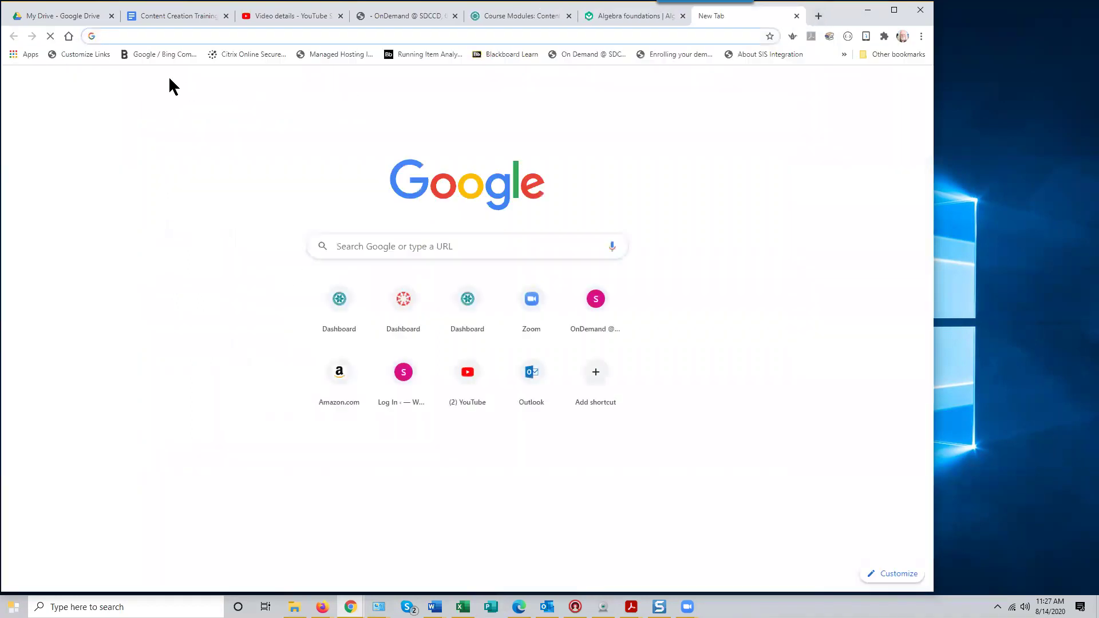
{"action": "left_click", "coordinate": [126, 36]}
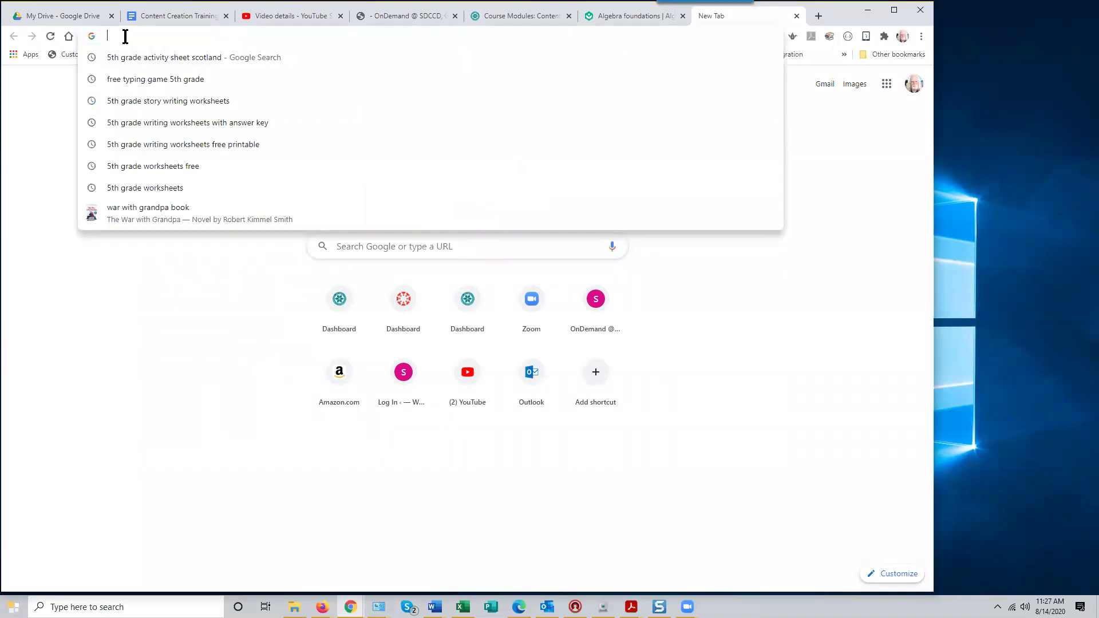
{"action": "left_click", "coordinate": [416, 254]}
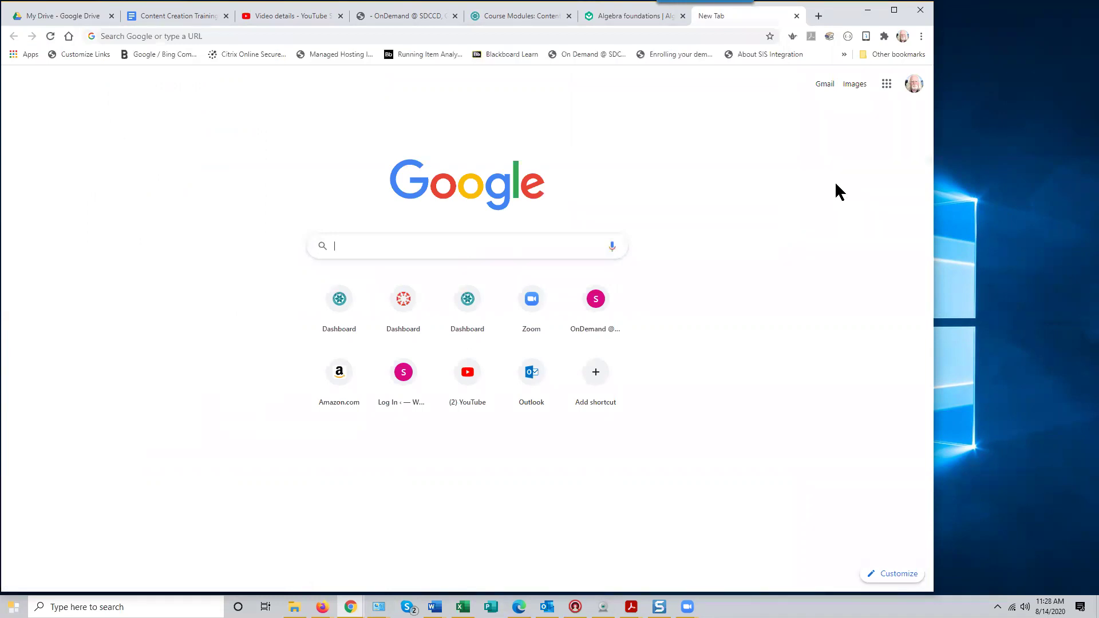
{"action": "type", "text": "sceencasting g"}
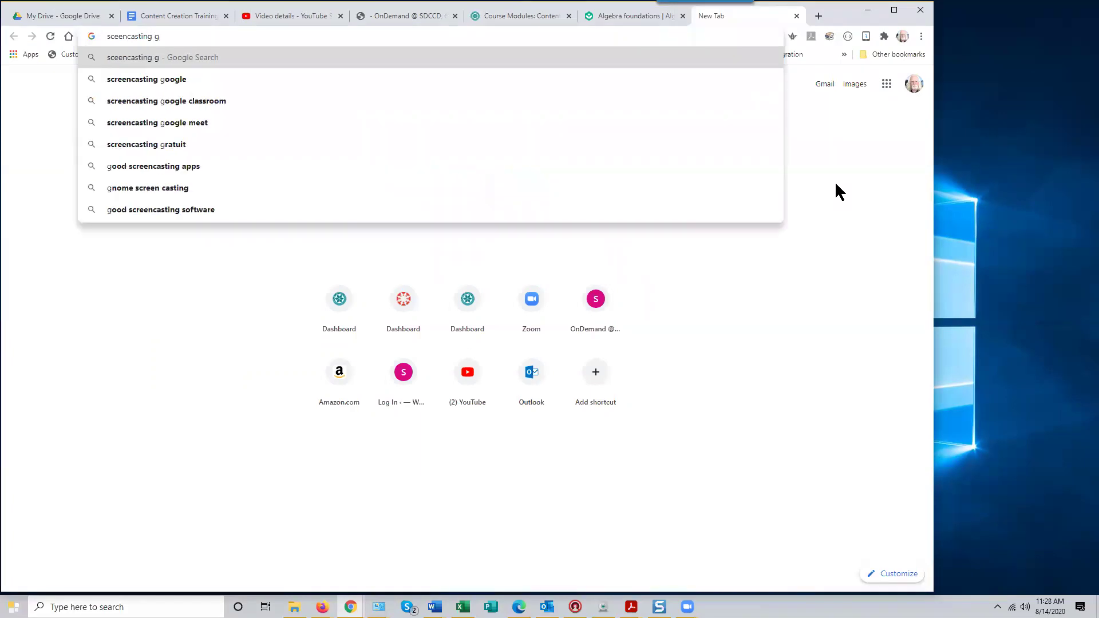
{"action": "type", "text": "uide"}
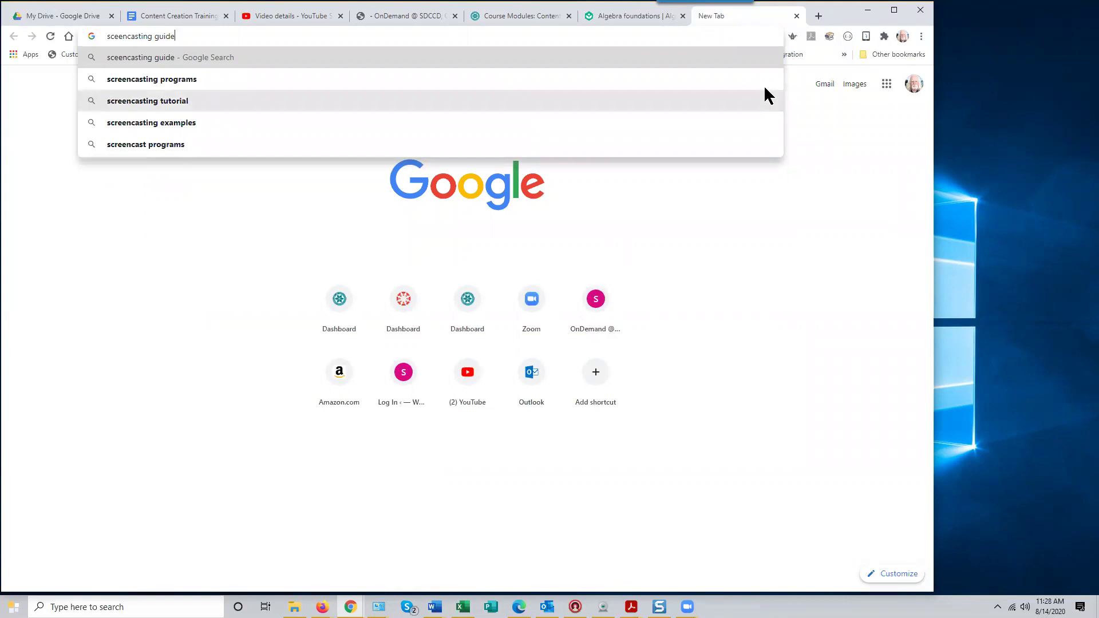
{"action": "left_click", "coordinate": [114, 38]}
{"action": "type", "text": "r"}
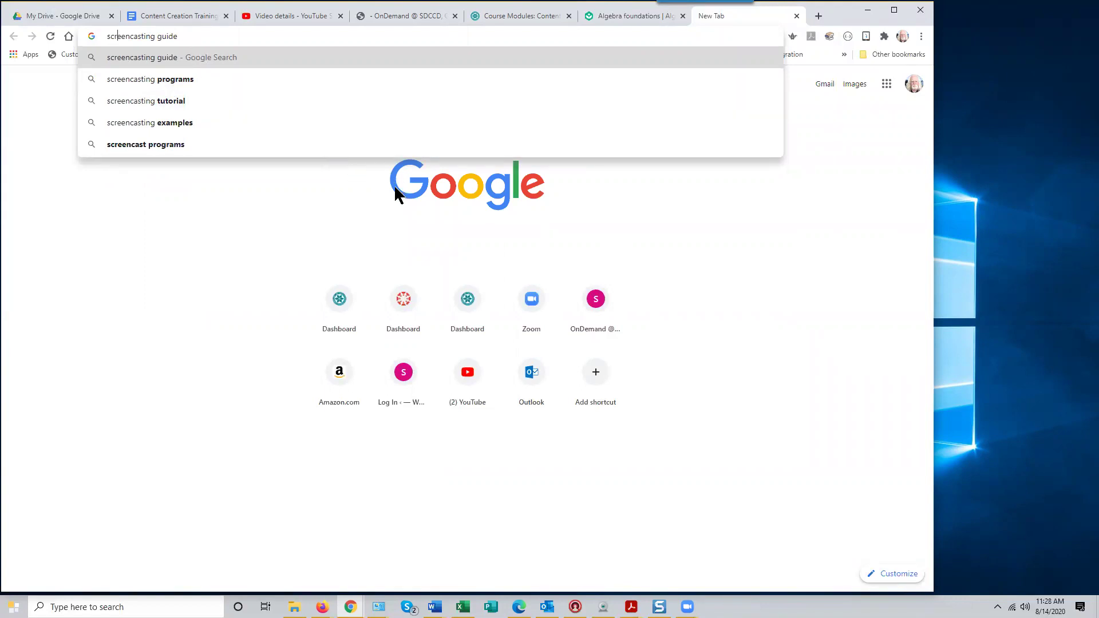
{"action": "key", "text": "Return"}
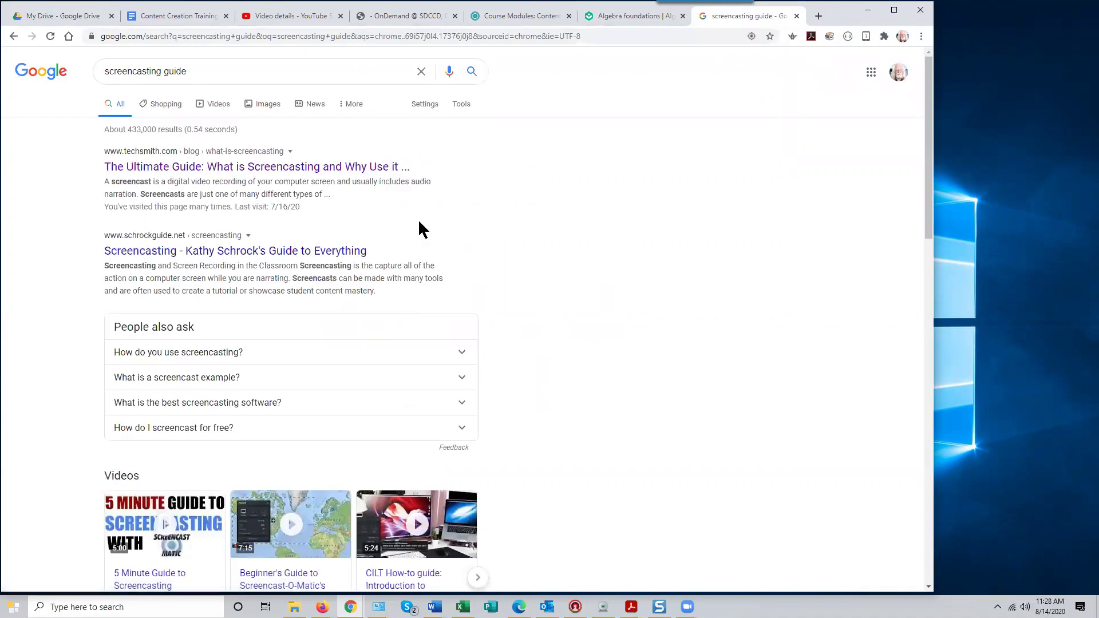
Open TechSmith's 'What is Screencasting' guide and read through the article
{"action": "left_click", "coordinate": [262, 171]}
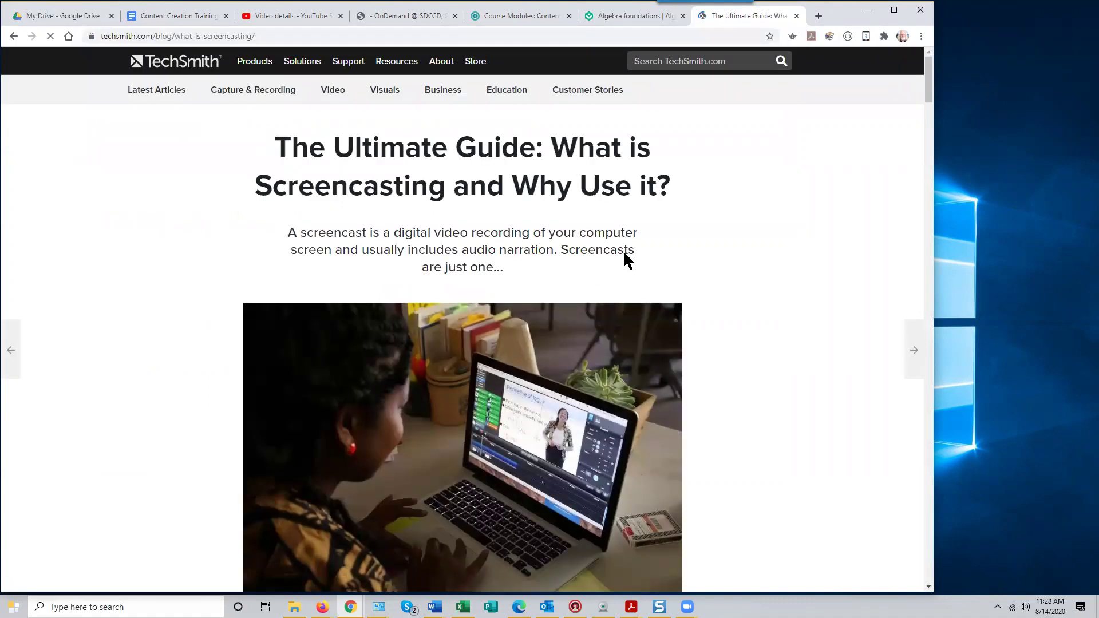
{"action": "scroll", "coordinate": [781, 339], "scroll_direction": "down", "scroll_amount": 10}
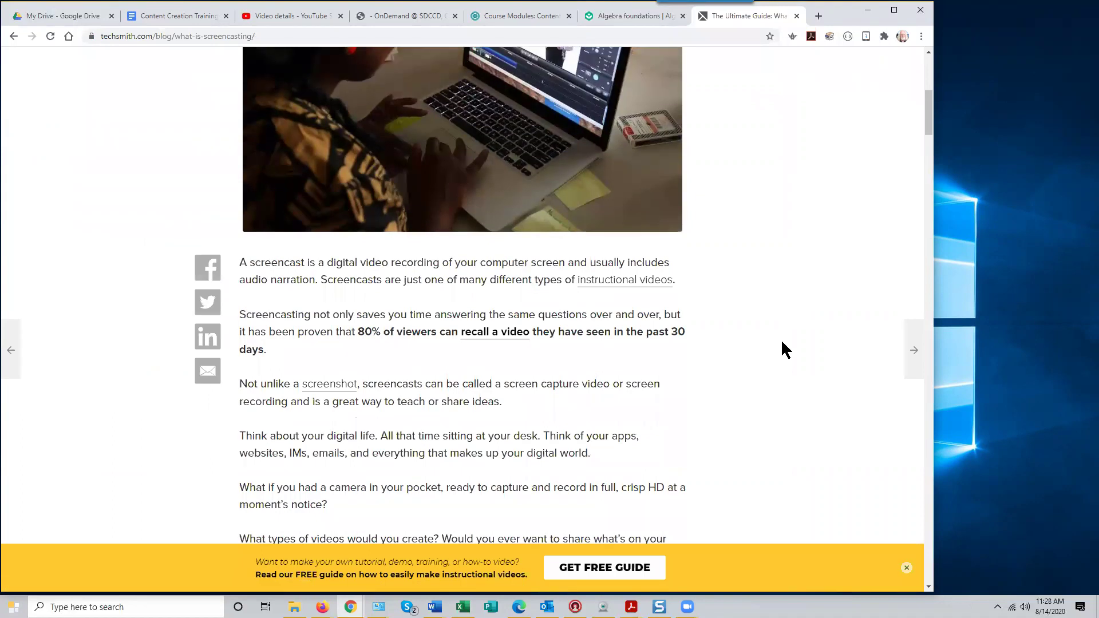
{"action": "scroll", "coordinate": [781, 339], "scroll_direction": "up", "scroll_amount": 10}
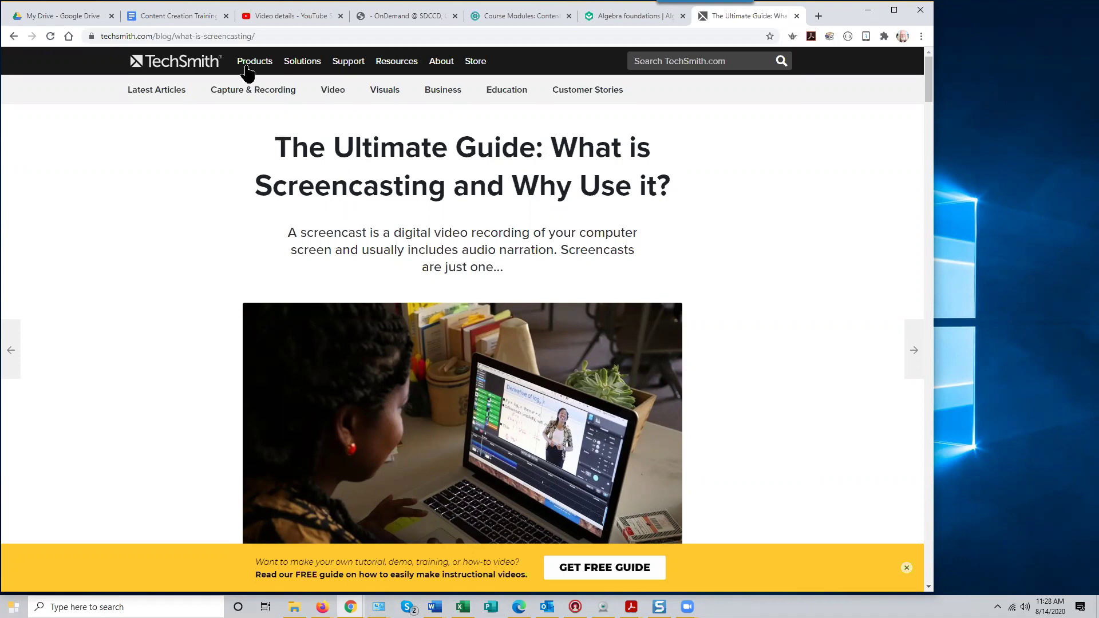
{"action": "scroll", "coordinate": [816, 321], "scroll_direction": "down", "scroll_amount": 15}
{"action": "scroll", "coordinate": [804, 329], "scroll_direction": "down", "scroll_amount": 20}
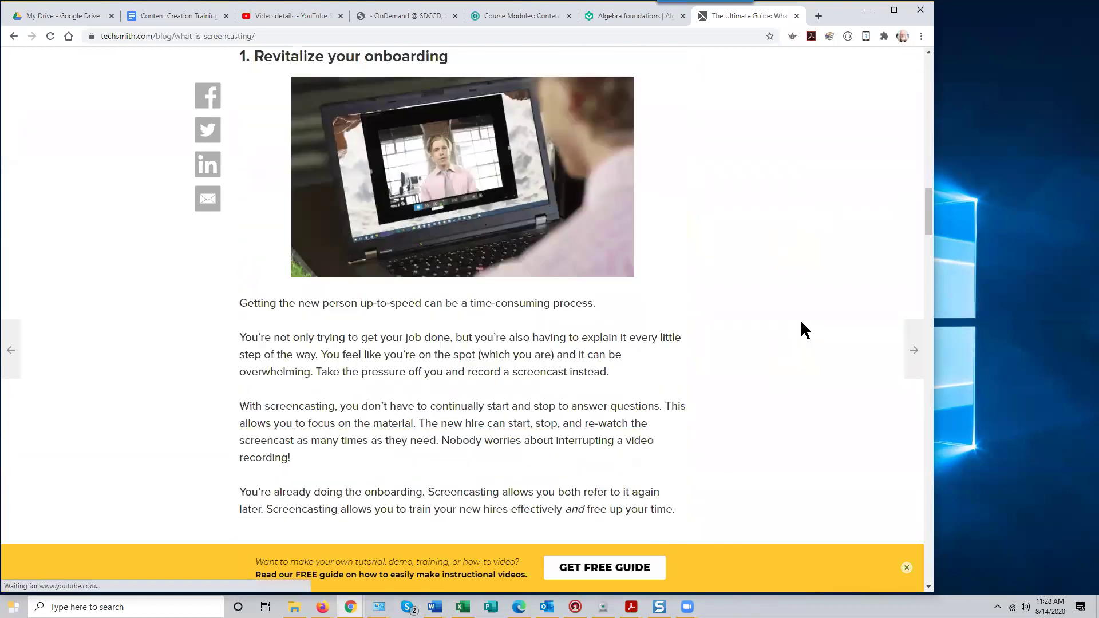
{"action": "scroll", "coordinate": [794, 330], "scroll_direction": "down", "scroll_amount": 8}
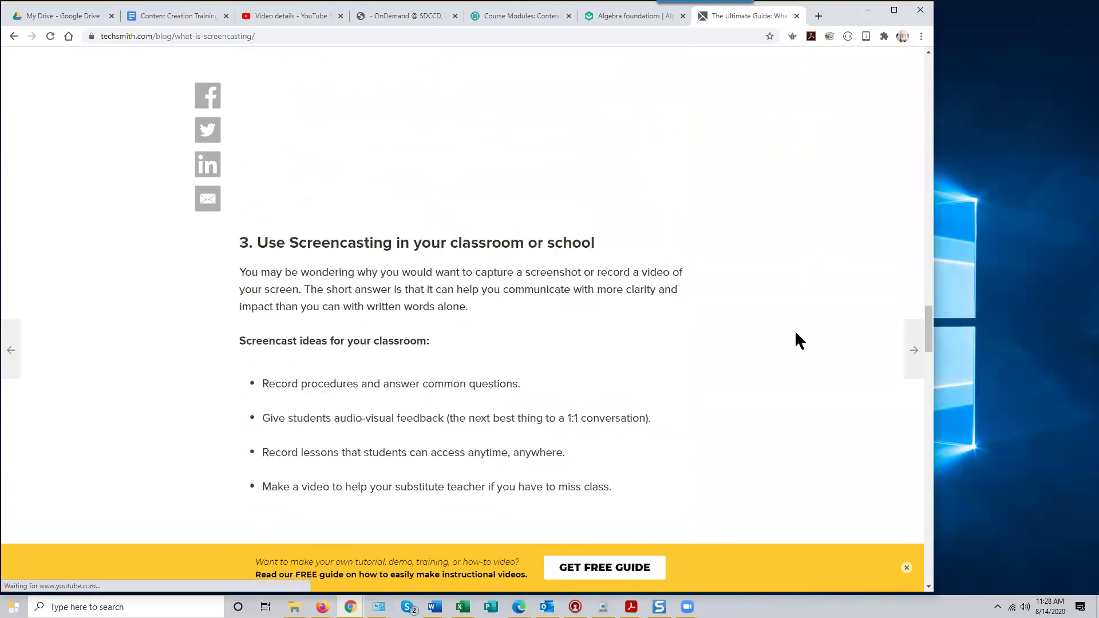
{"action": "scroll", "coordinate": [795, 330], "scroll_direction": "up", "scroll_amount": 10}
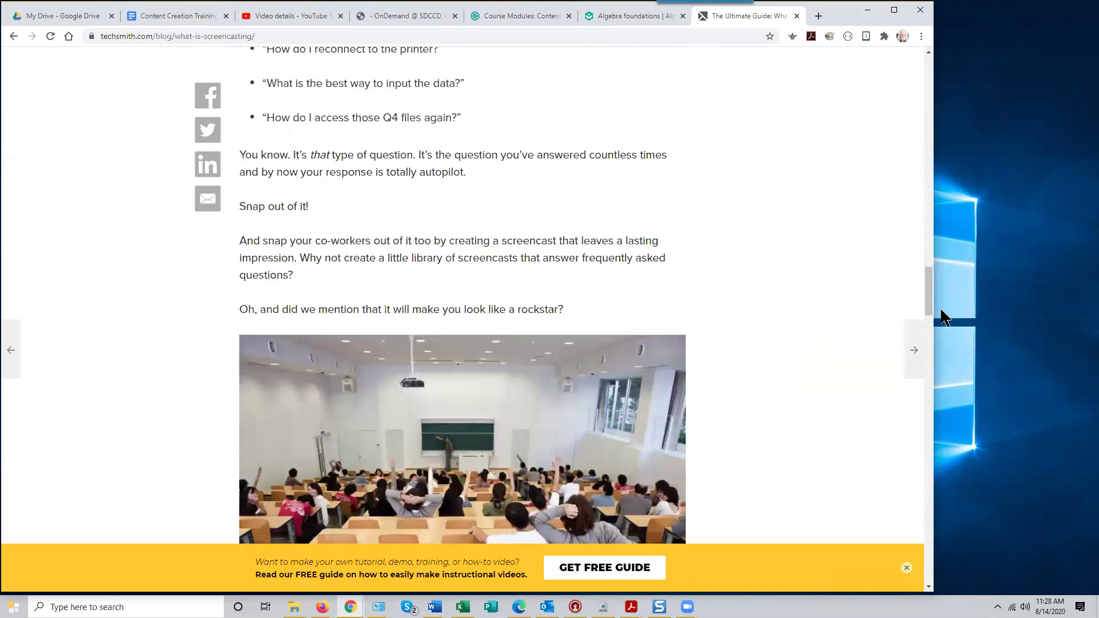
{"action": "left_click_drag", "start_coordinate": [927, 295], "coordinate": [927, 80]}
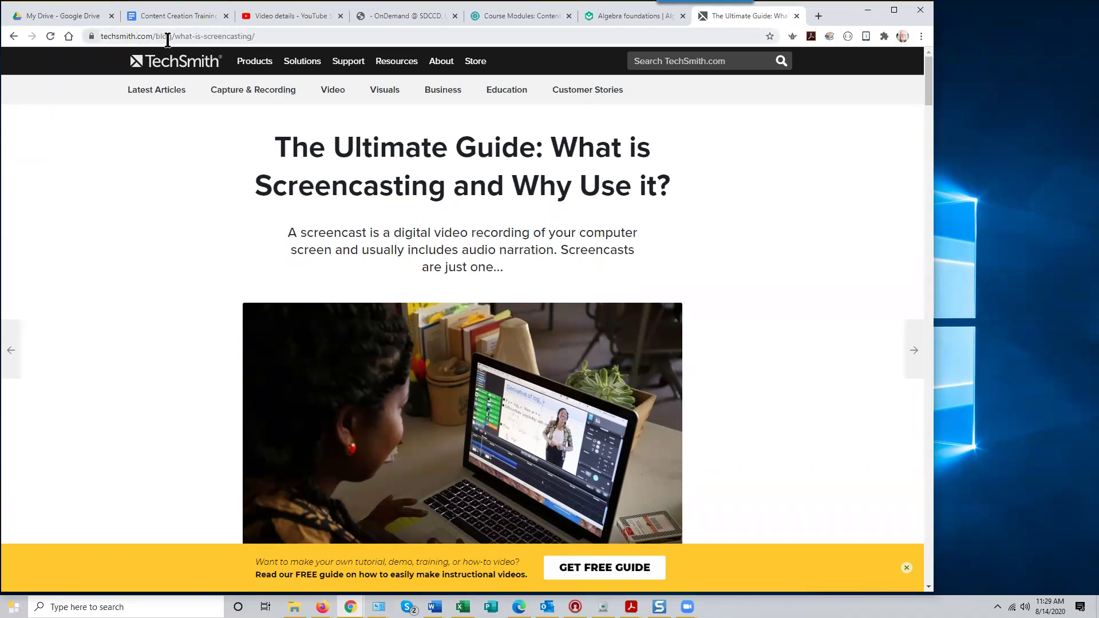
Copy the guide article's web address from the address bar
{"action": "left_click", "coordinate": [262, 36]}
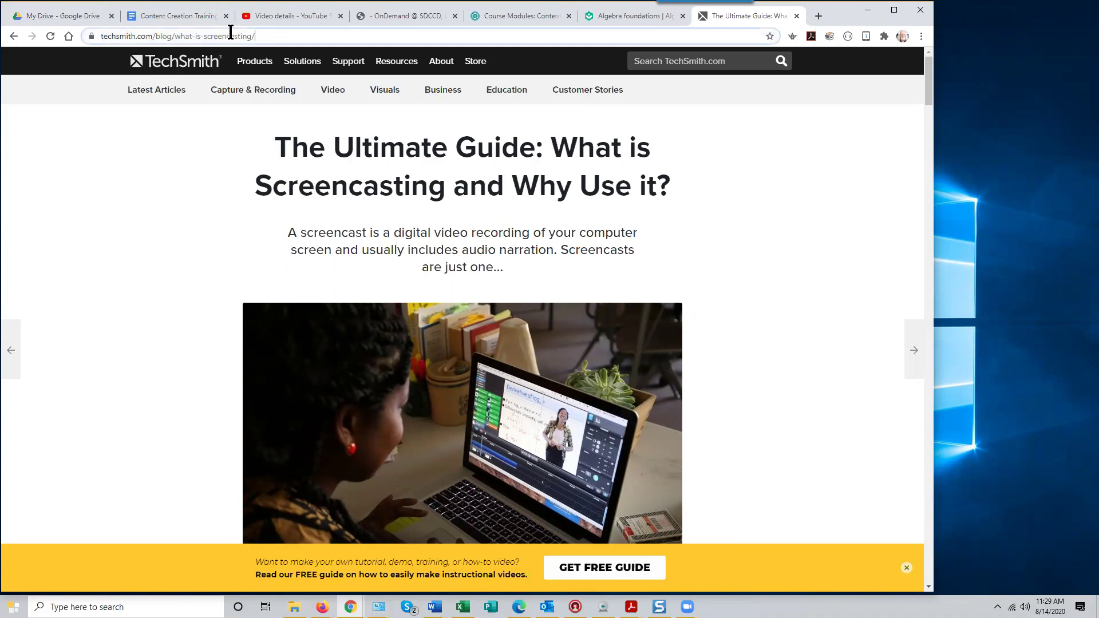
{"action": "right_click", "coordinate": [145, 36]}
{"action": "left_click", "coordinate": [166, 101]}
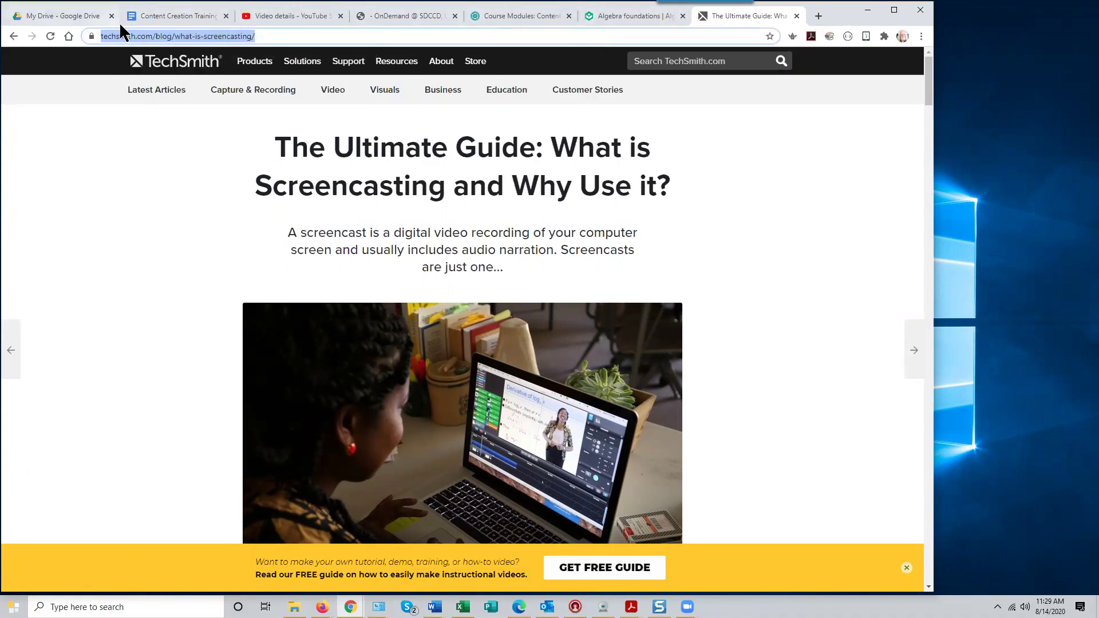
Paste the TechSmith guide's address into the new item's URL field
{"action": "left_click", "coordinate": [484, 17]}
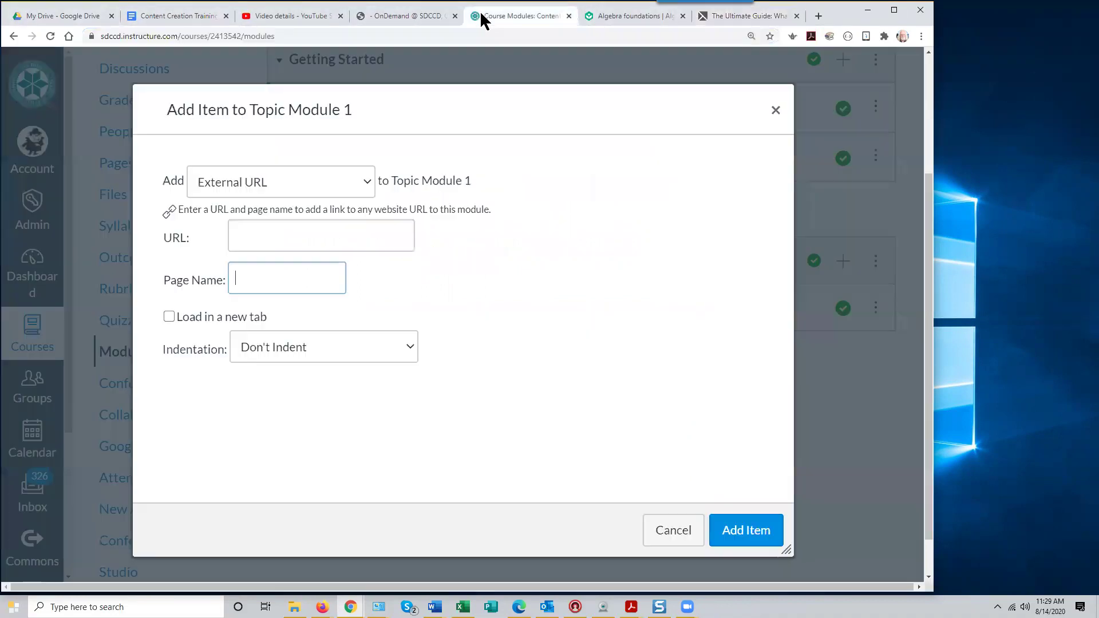
{"action": "left_click", "coordinate": [249, 232]}
{"action": "right_click", "coordinate": [249, 231]}
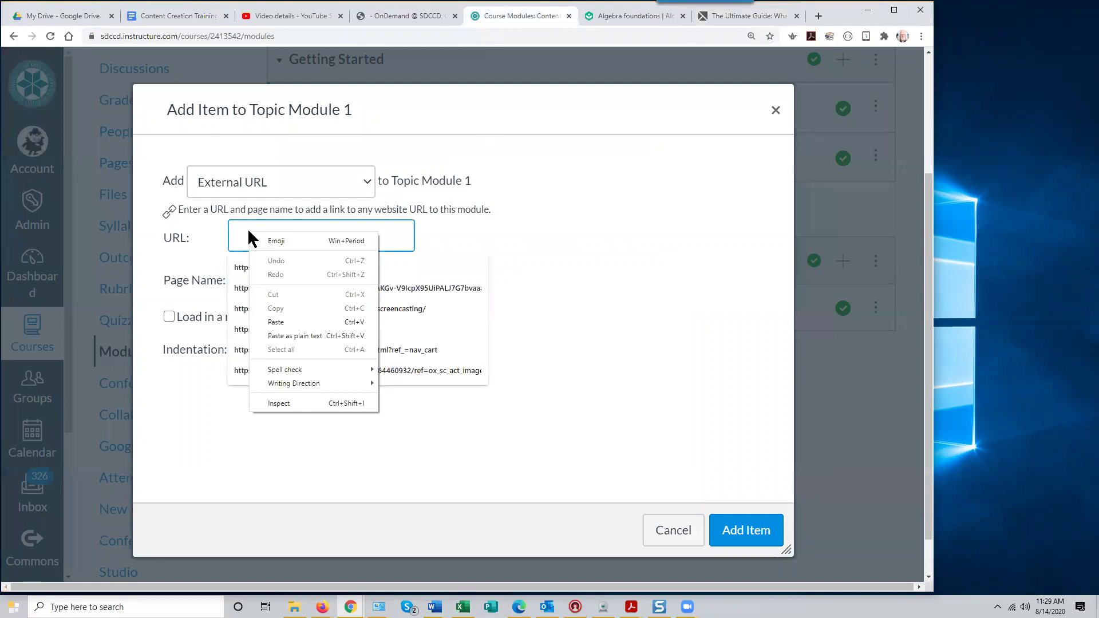
{"action": "left_click", "coordinate": [288, 320]}
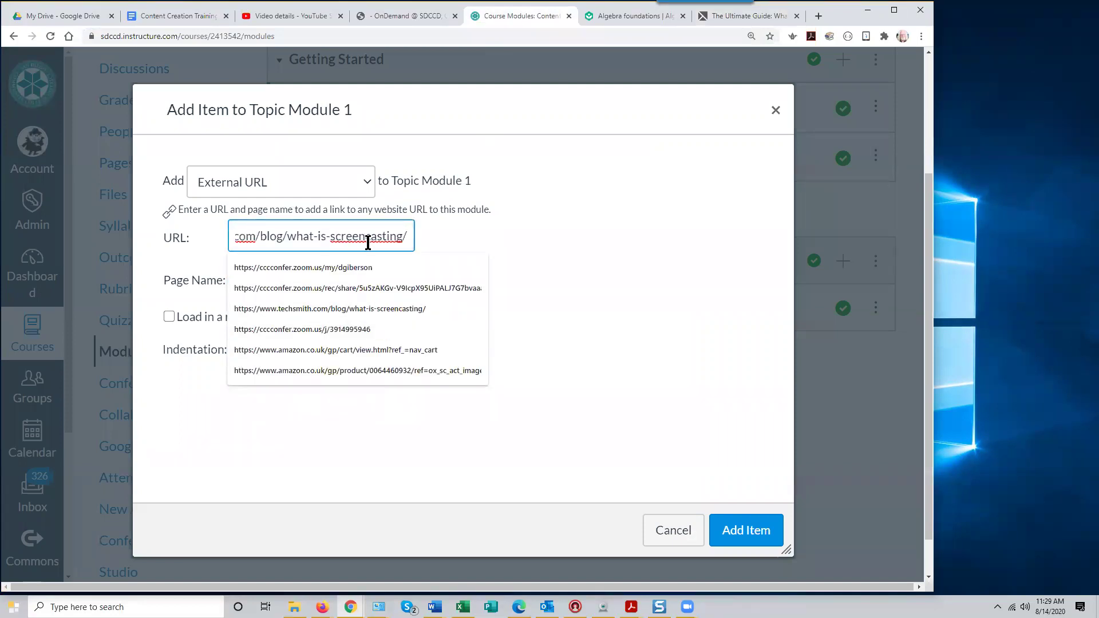
{"action": "left_click", "coordinate": [642, 285]}
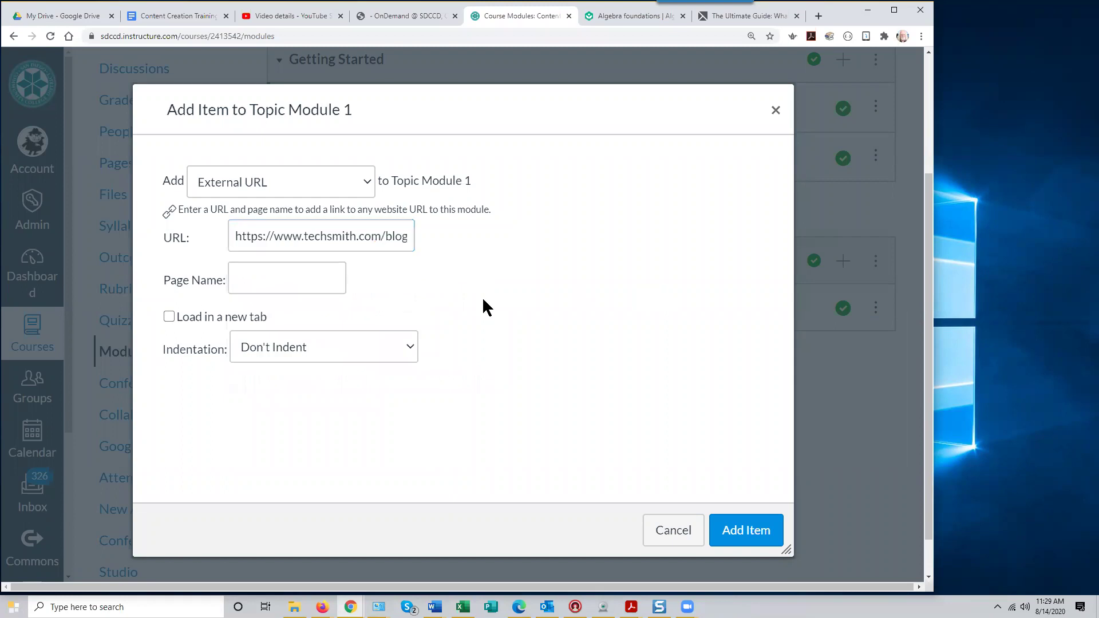
Name the item 'TechSmith Guide to Screencasting' and add it to Topic Module 1
{"action": "left_click", "coordinate": [254, 284]}
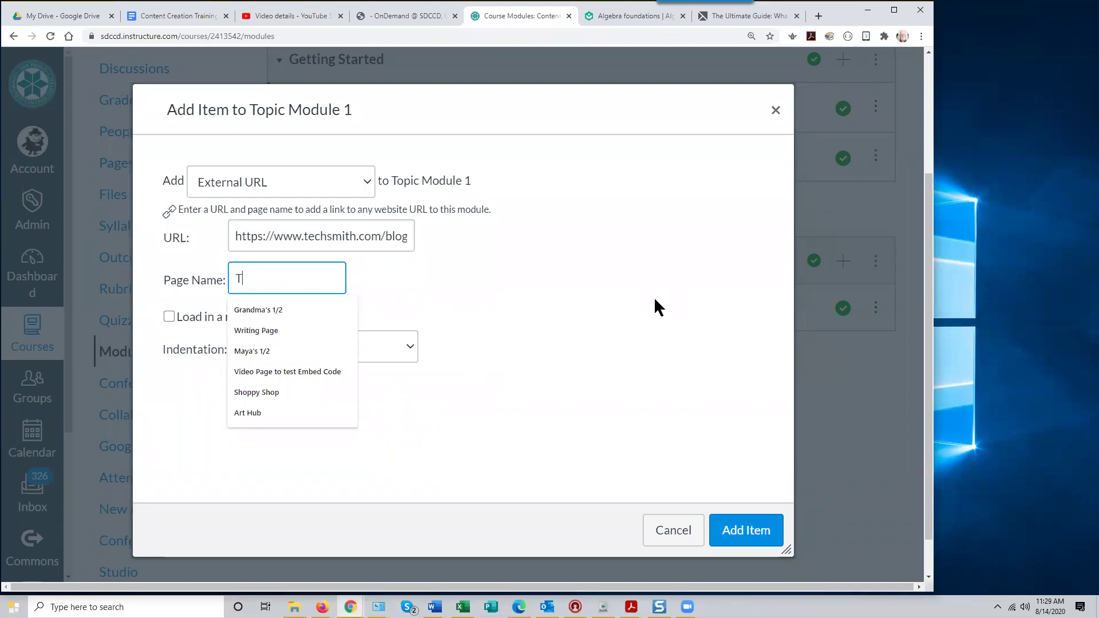
{"action": "type", "text": "TechSmith G"}
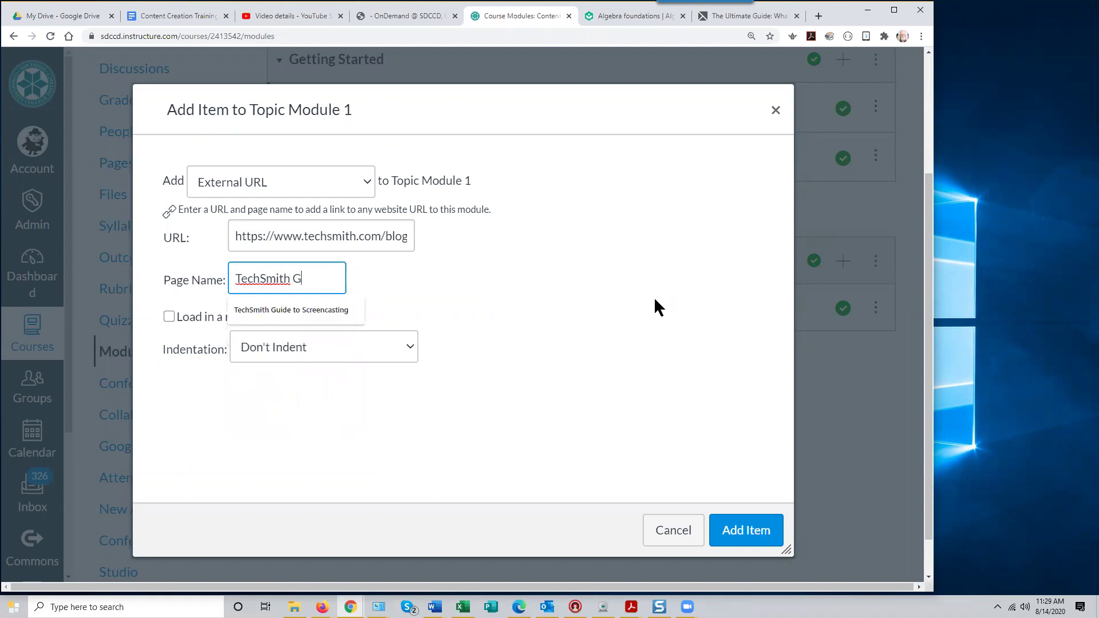
{"action": "type", "text": "uide to SCreencasting"}
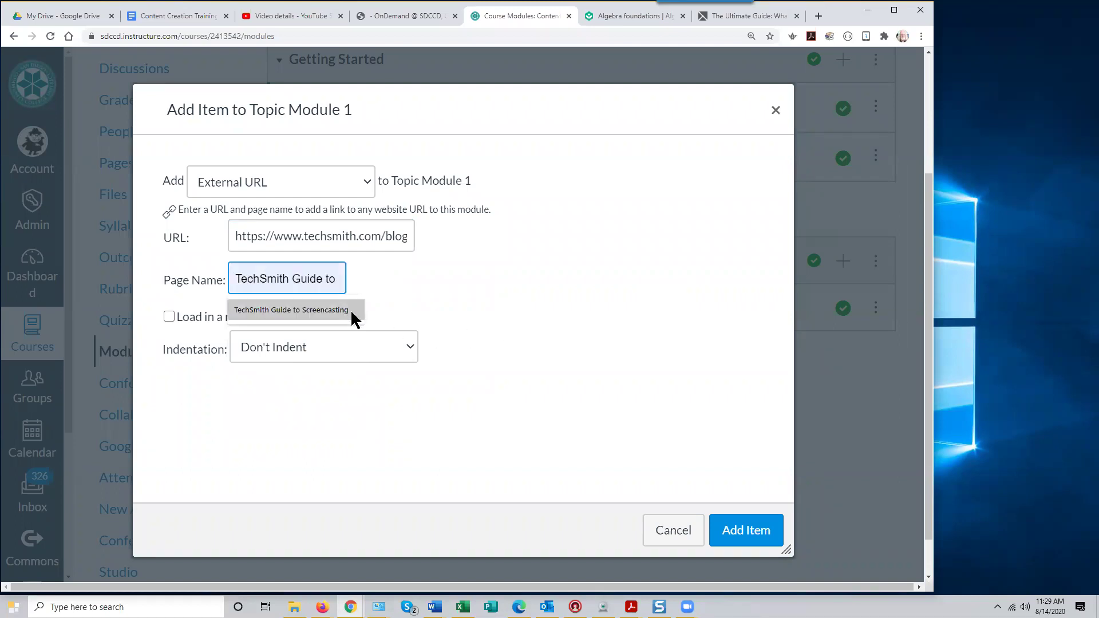
{"action": "key", "text": "Left"}
{"action": "key", "text": "Left"}
{"action": "key", "text": "Left"}
{"action": "key", "text": "Left"}
{"action": "key", "text": "Left"}
{"action": "key", "text": "Left"}
{"action": "key", "text": "Left"}
{"action": "key", "text": "Left"}
{"action": "key", "text": "Left"}
{"action": "key", "text": "Left"}
{"action": "key", "text": "Left"}
{"action": "key", "text": "Left"}
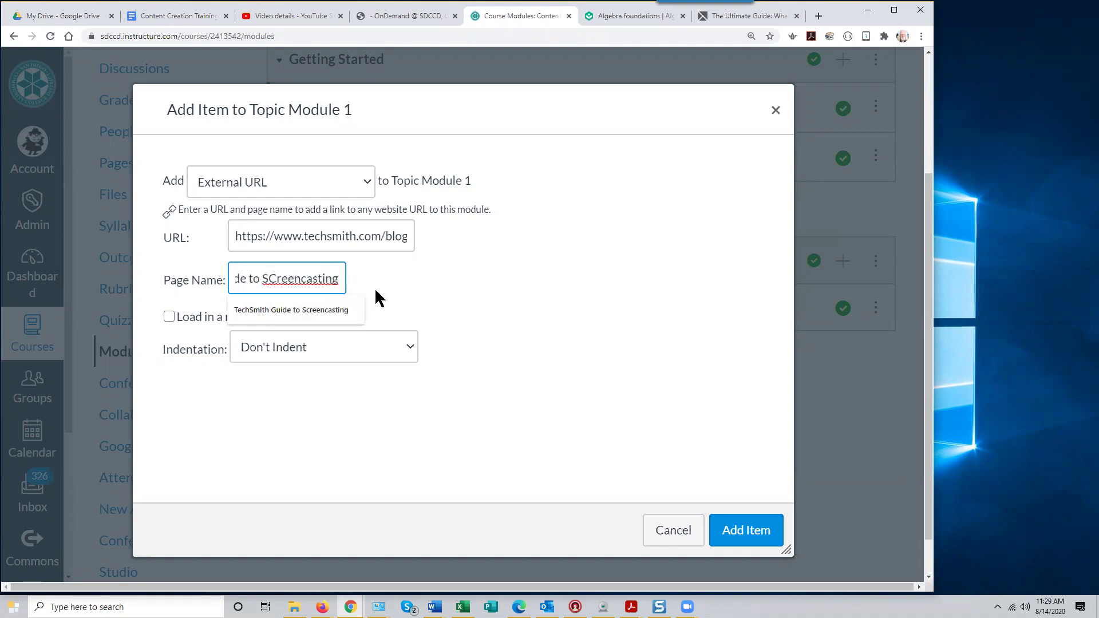
{"action": "key", "text": "Delete"}
{"action": "type", "text": "c"}
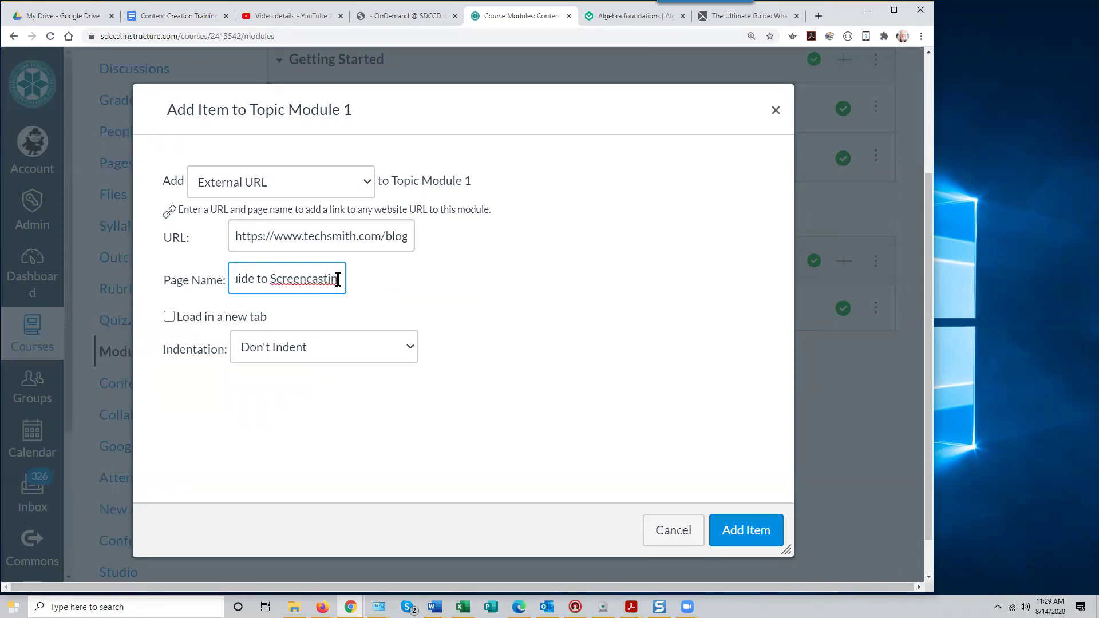
{"action": "type", "text": "gg"}
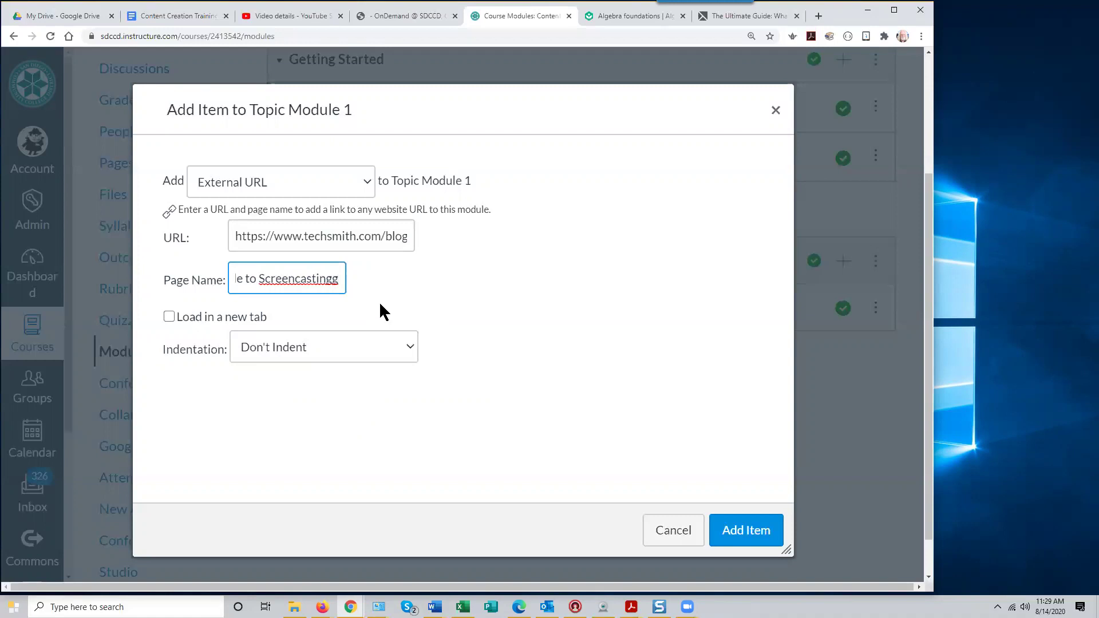
{"action": "key", "text": "BackSpace"}
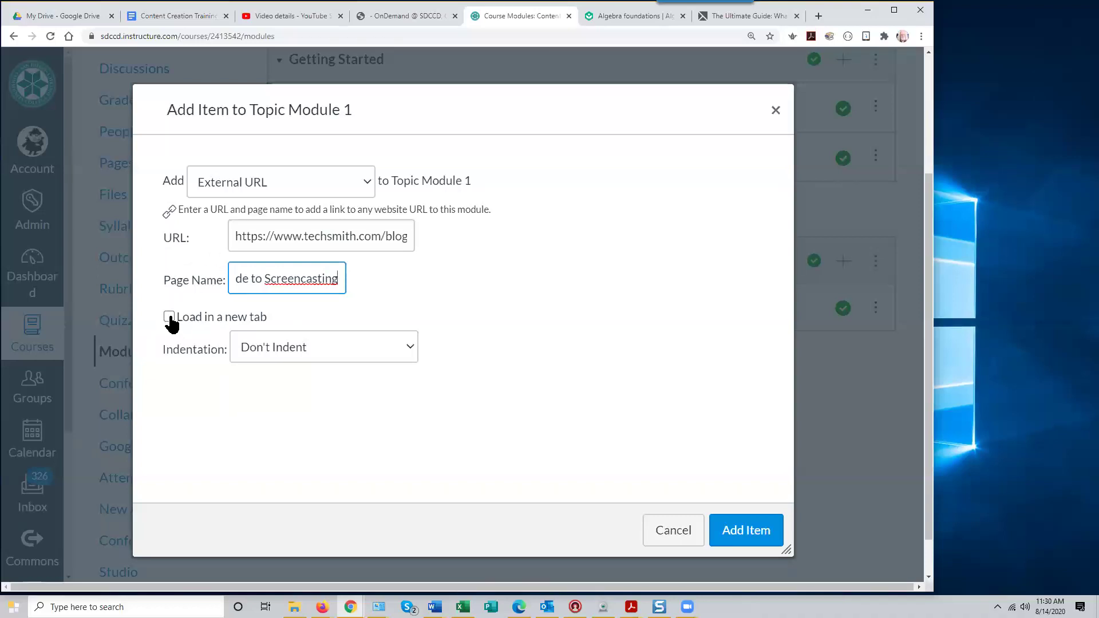
{"action": "left_click", "coordinate": [746, 531]}
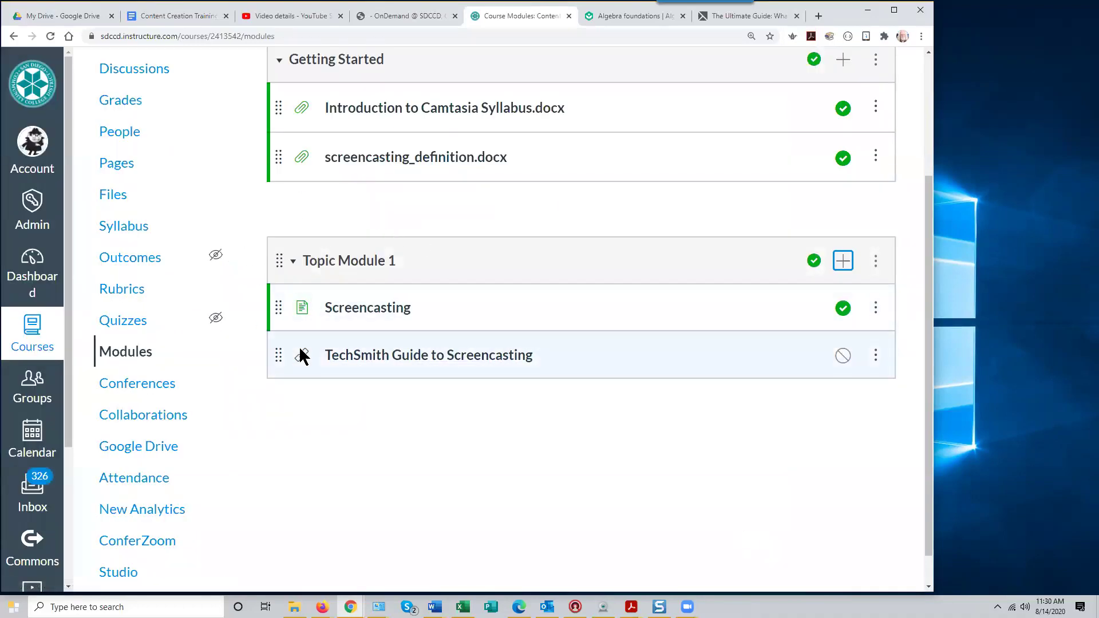
Preview the TechSmith Guide to Screencasting item, dismissing its promotion banner and accepting the cookie notice
{"action": "left_click", "coordinate": [496, 358]}
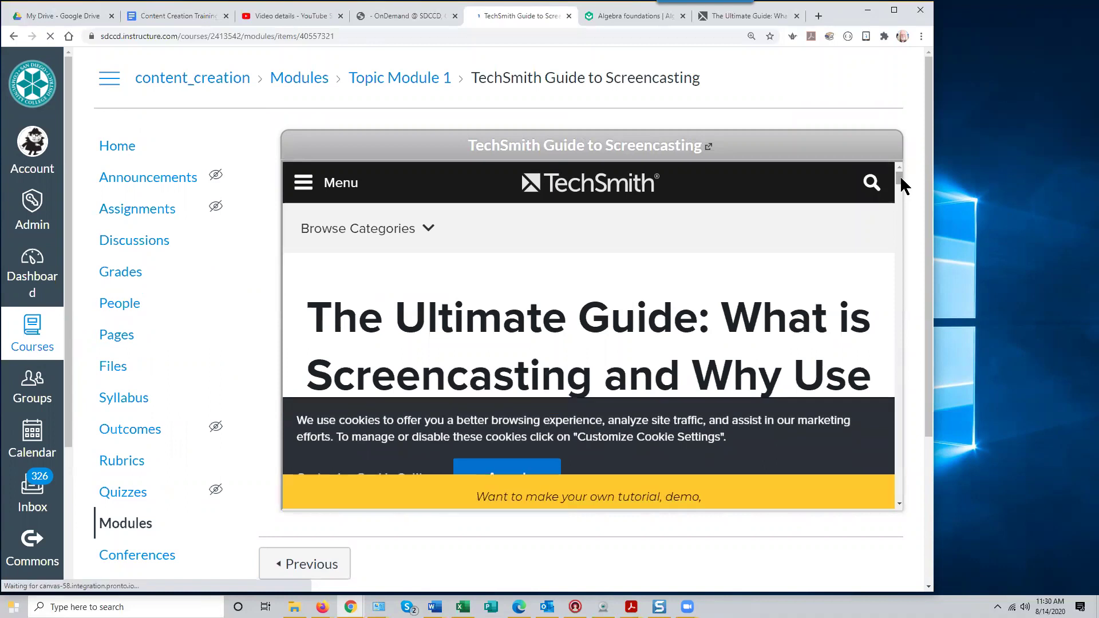
{"action": "left_click", "coordinate": [876, 456]}
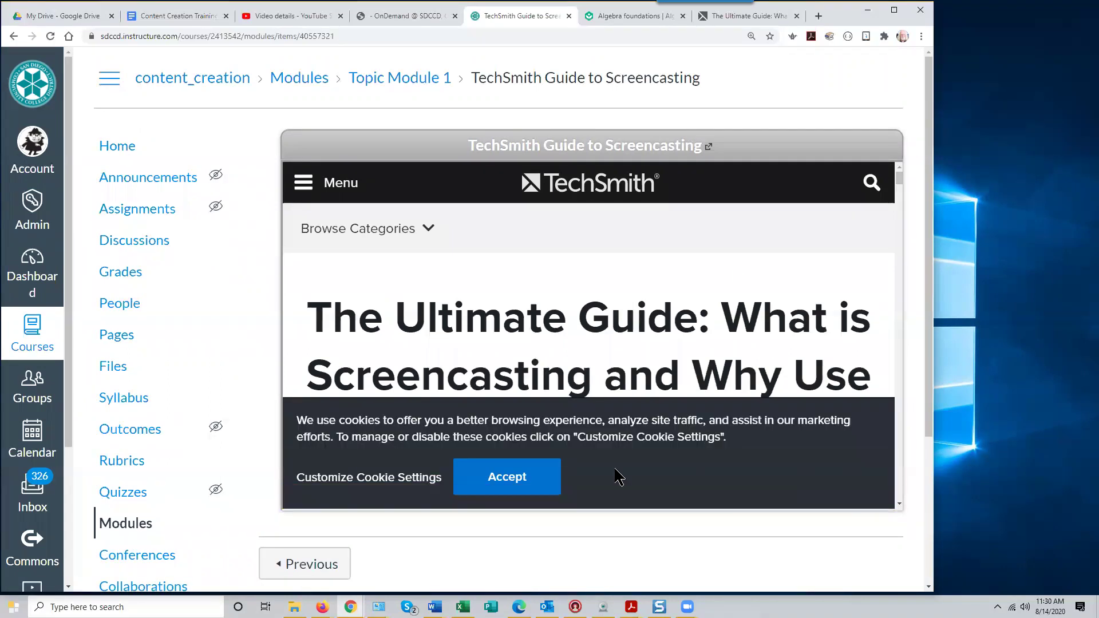
{"action": "left_click", "coordinate": [503, 481]}
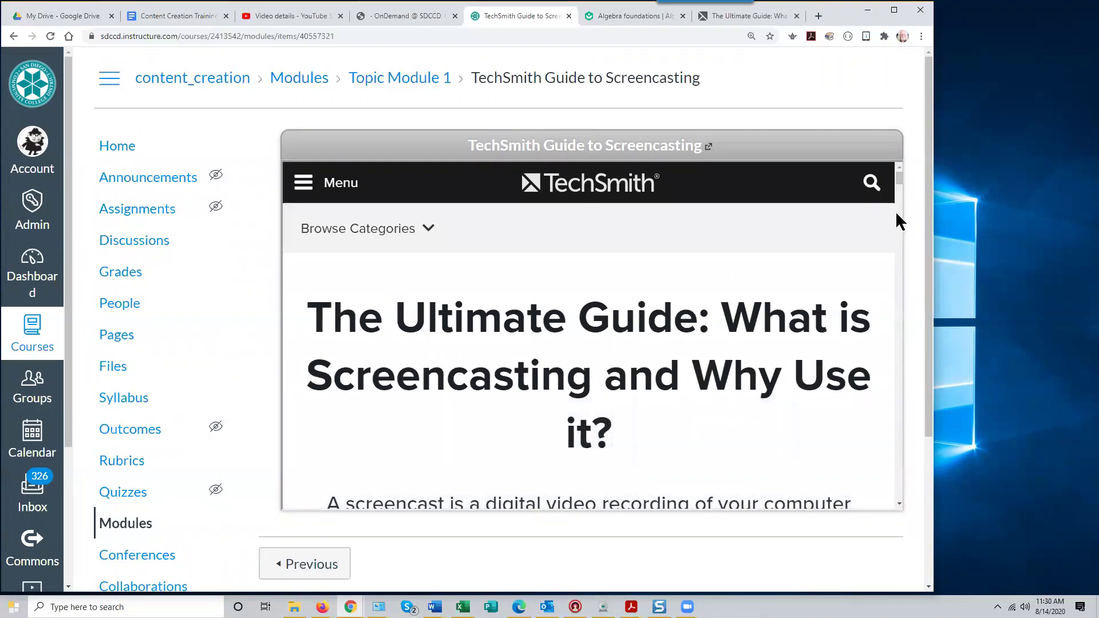
{"action": "left_click_drag", "start_coordinate": [895, 183], "coordinate": [903, 298]}
{"action": "left_click_drag", "start_coordinate": [904, 313], "coordinate": [881, 150]}
{"action": "scroll", "coordinate": [173, 475], "scroll_direction": "down", "scroll_amount": 2}
From the Modules page, start a new Topic Module 1 item with type External URL
{"action": "left_click", "coordinate": [217, 409]}
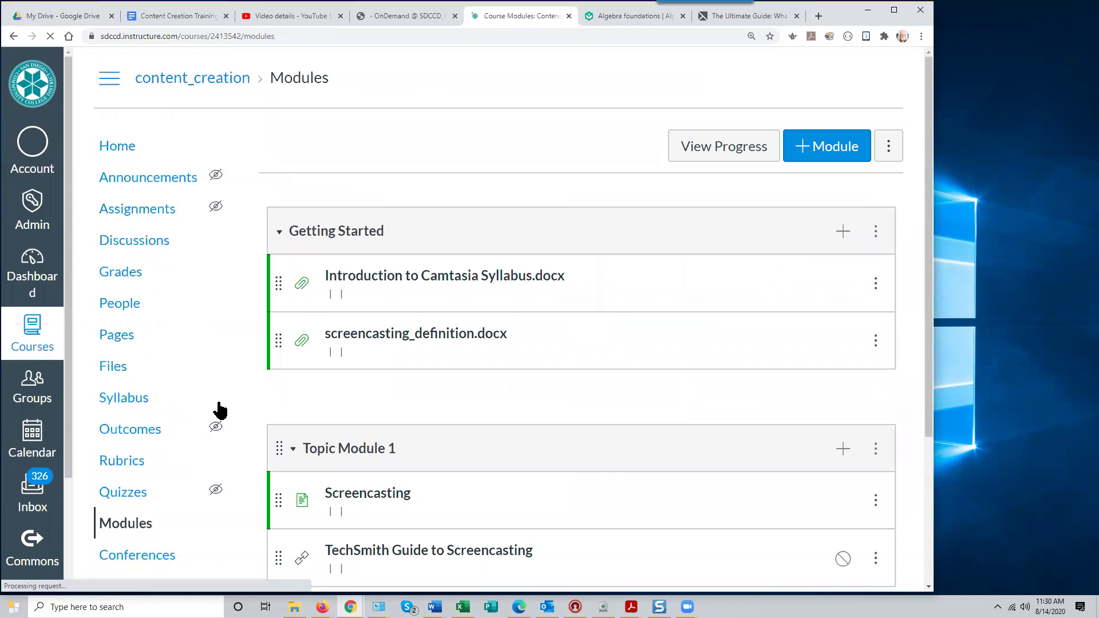
{"action": "scroll", "coordinate": [481, 460], "scroll_direction": "down", "scroll_amount": 1}
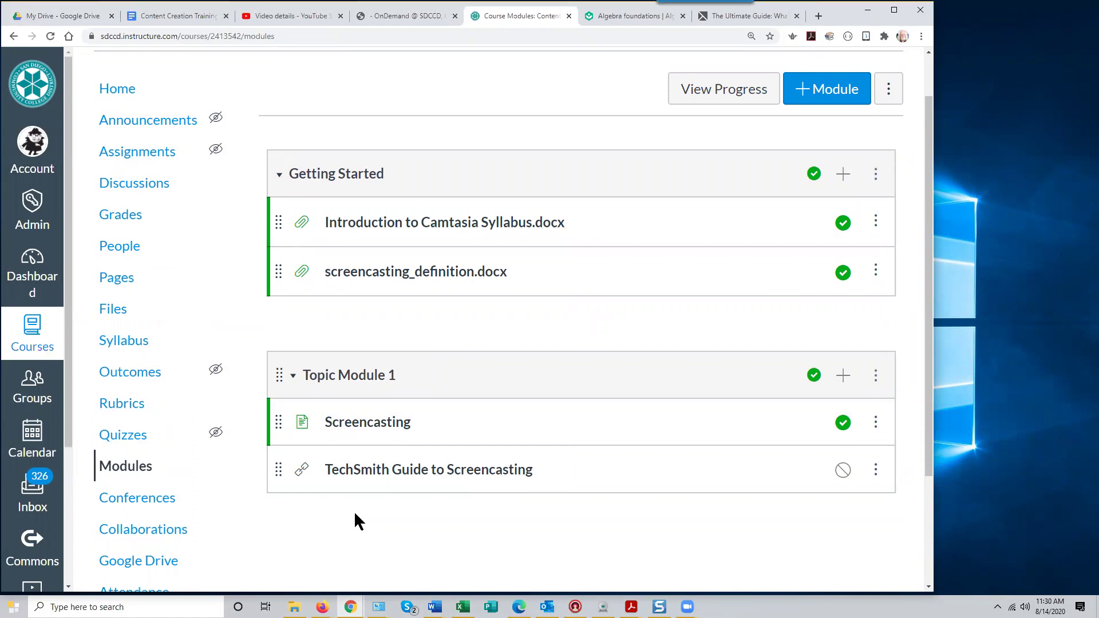
{"action": "left_click", "coordinate": [843, 379]}
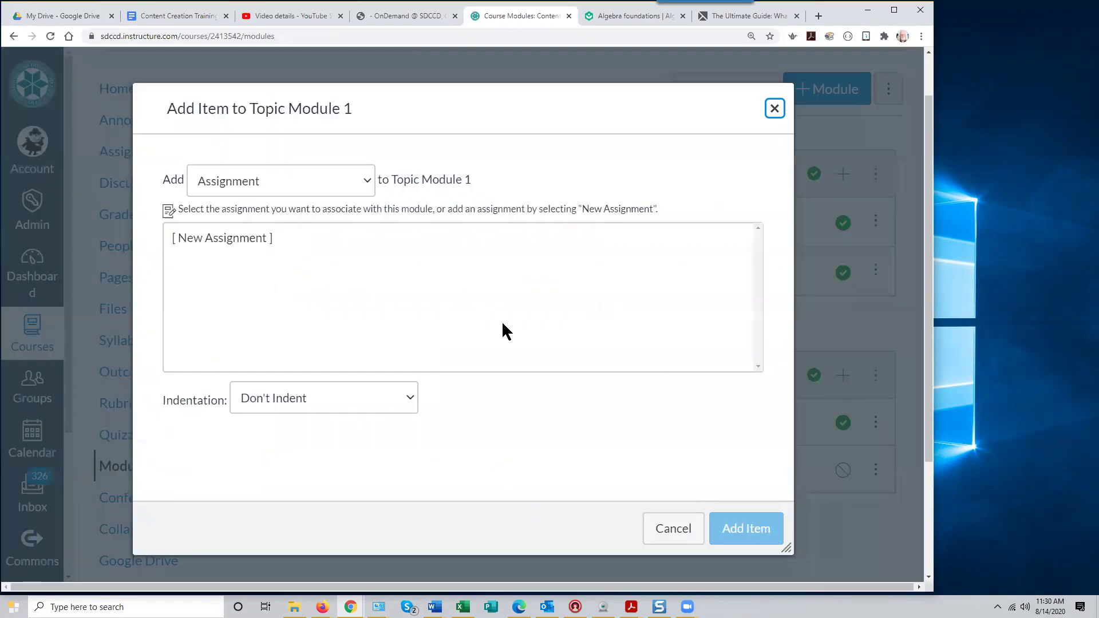
{"action": "left_click", "coordinate": [365, 181]}
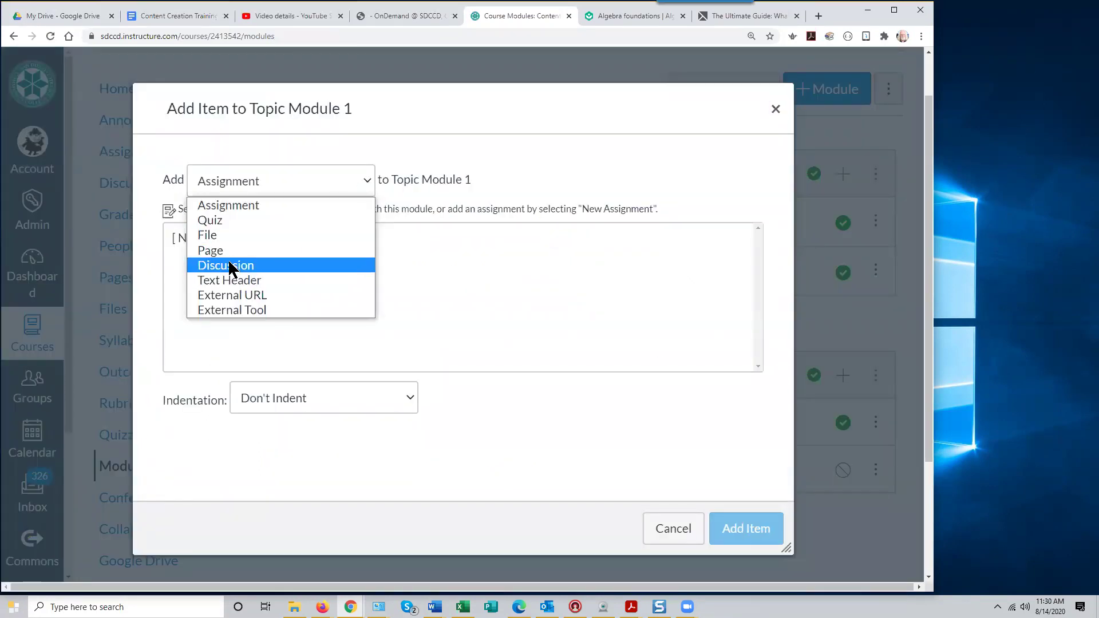
{"action": "left_click", "coordinate": [261, 295]}
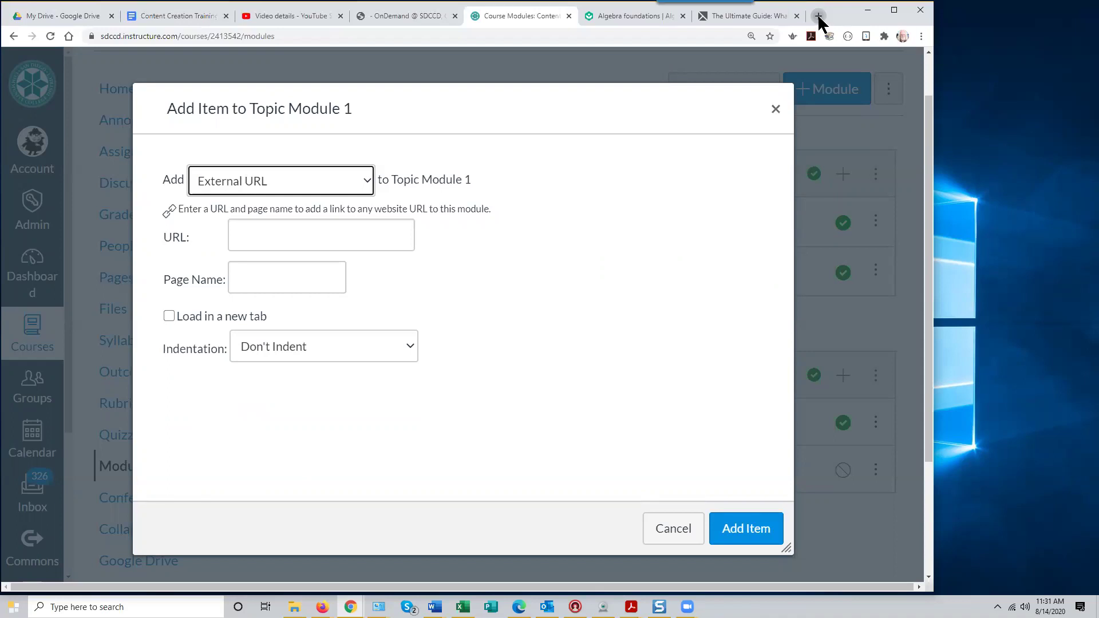
Open a blank new browser tab beside the Canvas modules page
{"action": "left_click", "coordinate": [818, 17]}
Go to zoom.us and sign in to the Zoom account with the autofilled credentials
{"action": "left_click", "coordinate": [144, 37]}
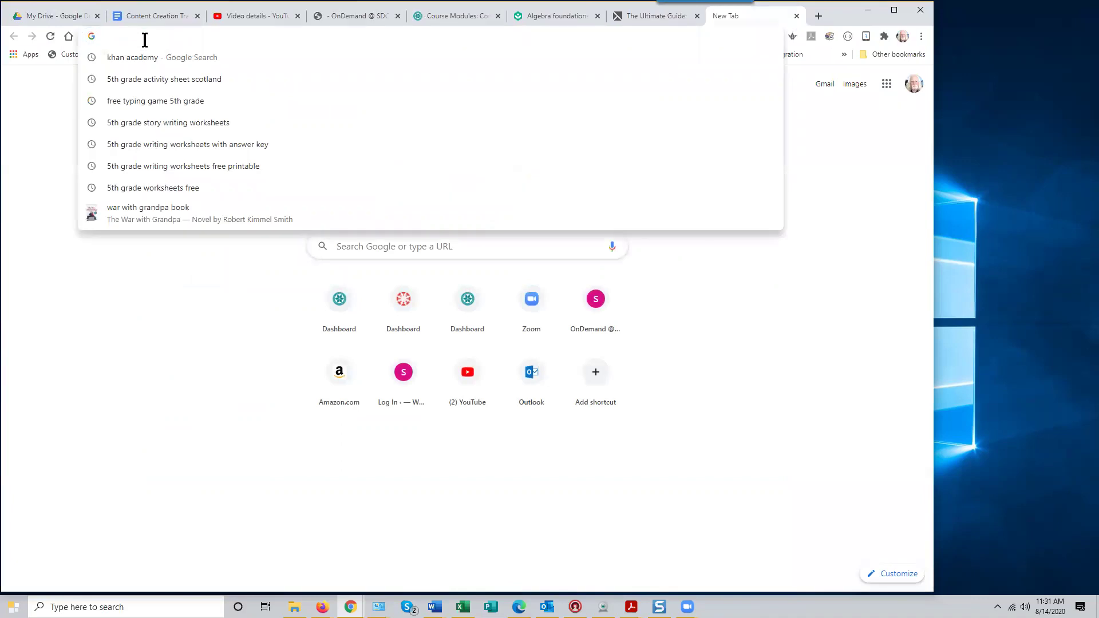
{"action": "type", "text": "zoom.us"}
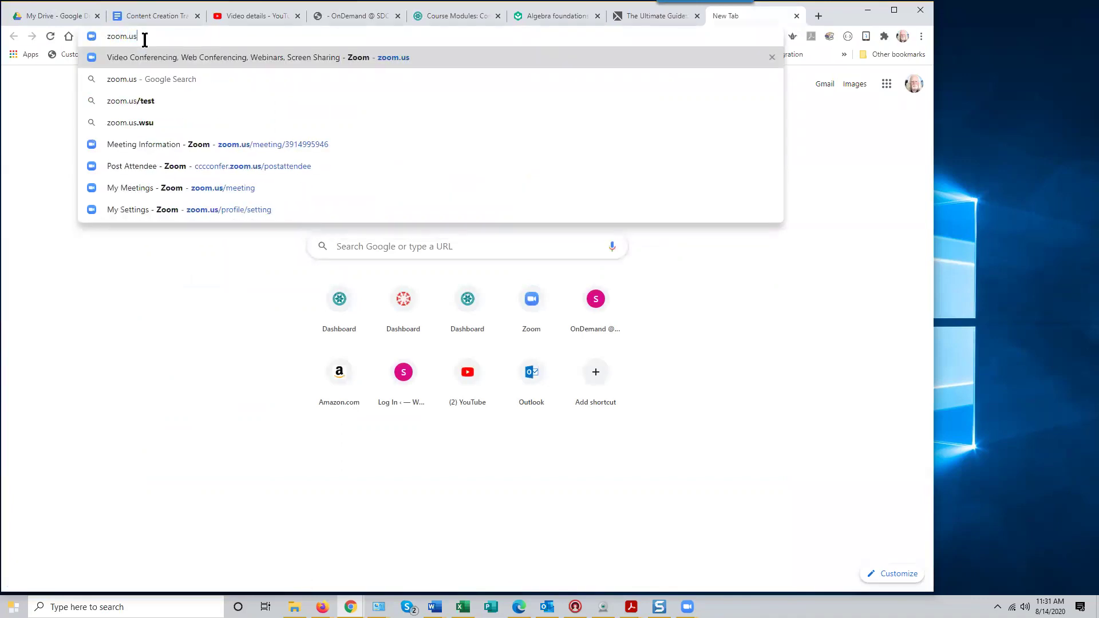
{"action": "key", "text": "Return"}
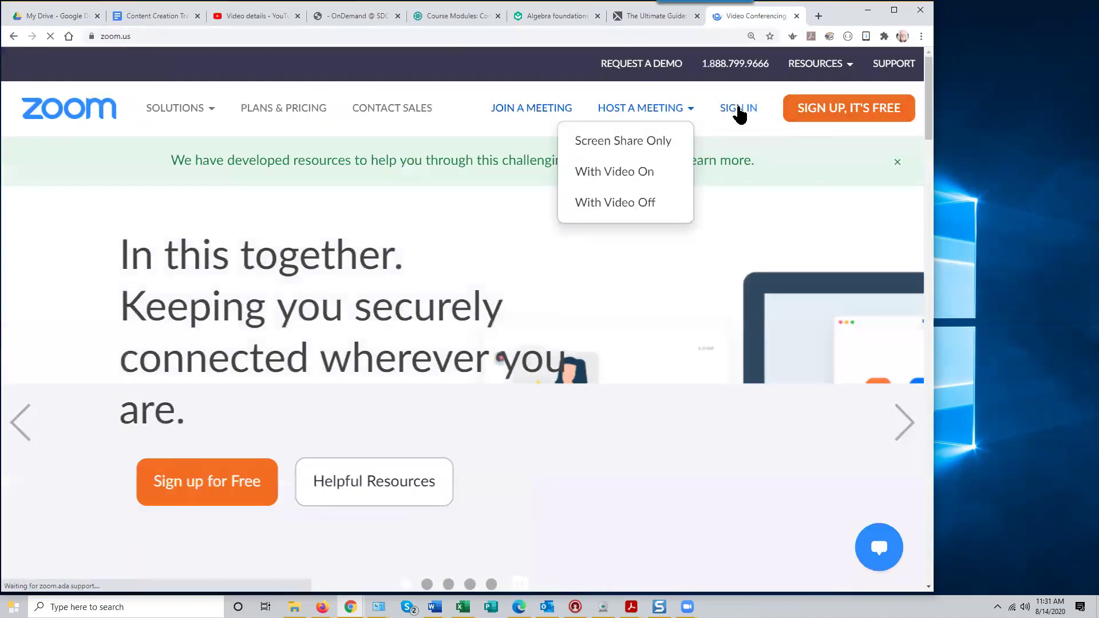
{"action": "left_click", "coordinate": [739, 109]}
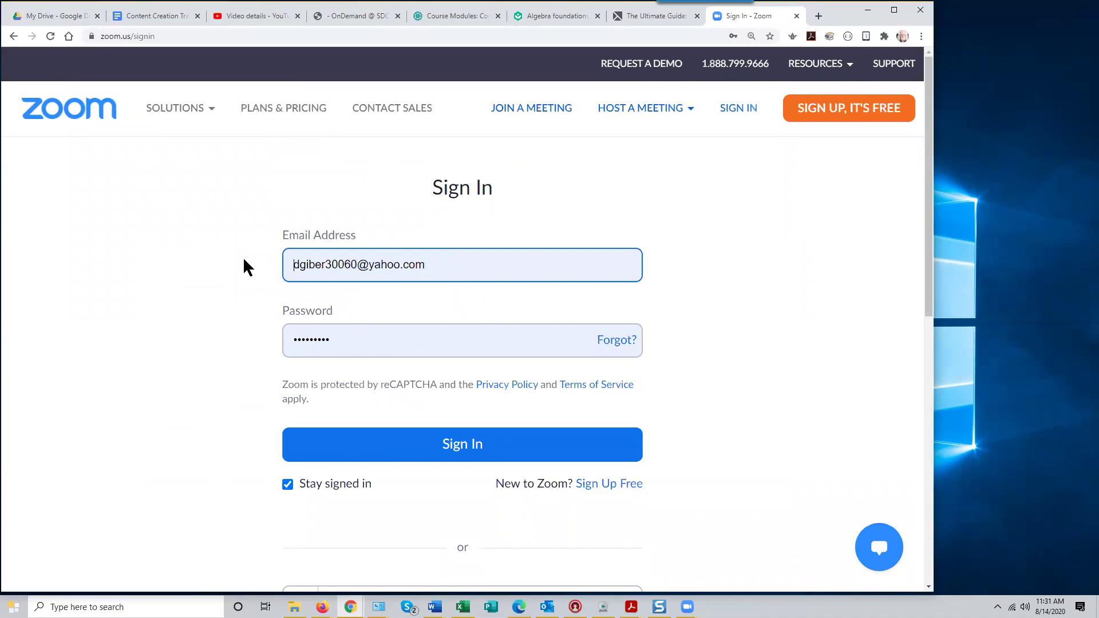
{"action": "left_click", "coordinate": [483, 452]}
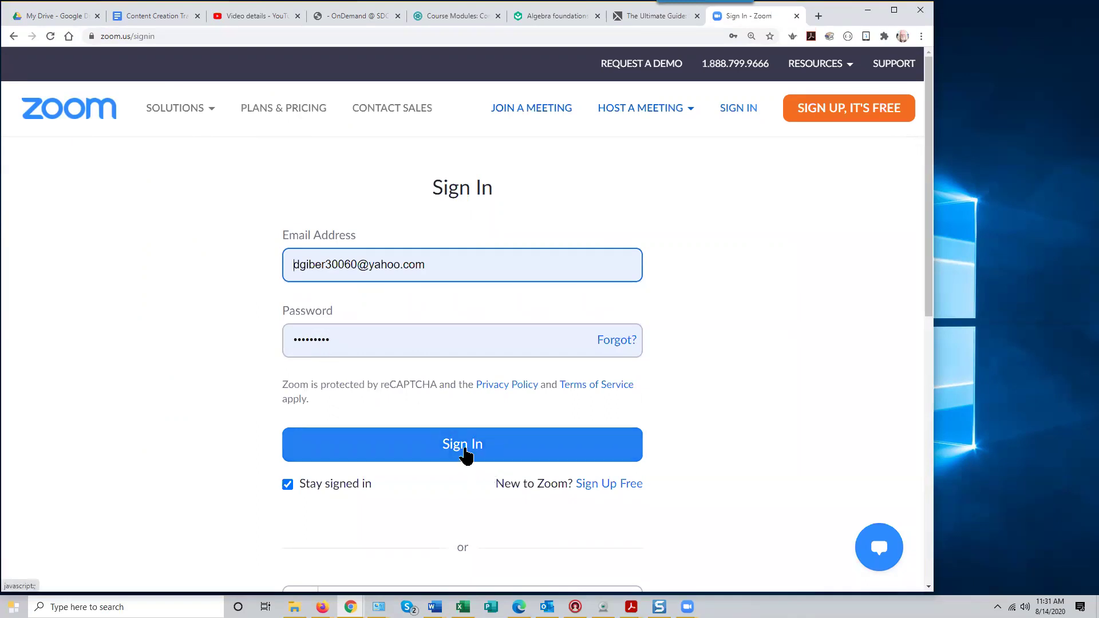
{"action": "left_click", "coordinate": [464, 448]}
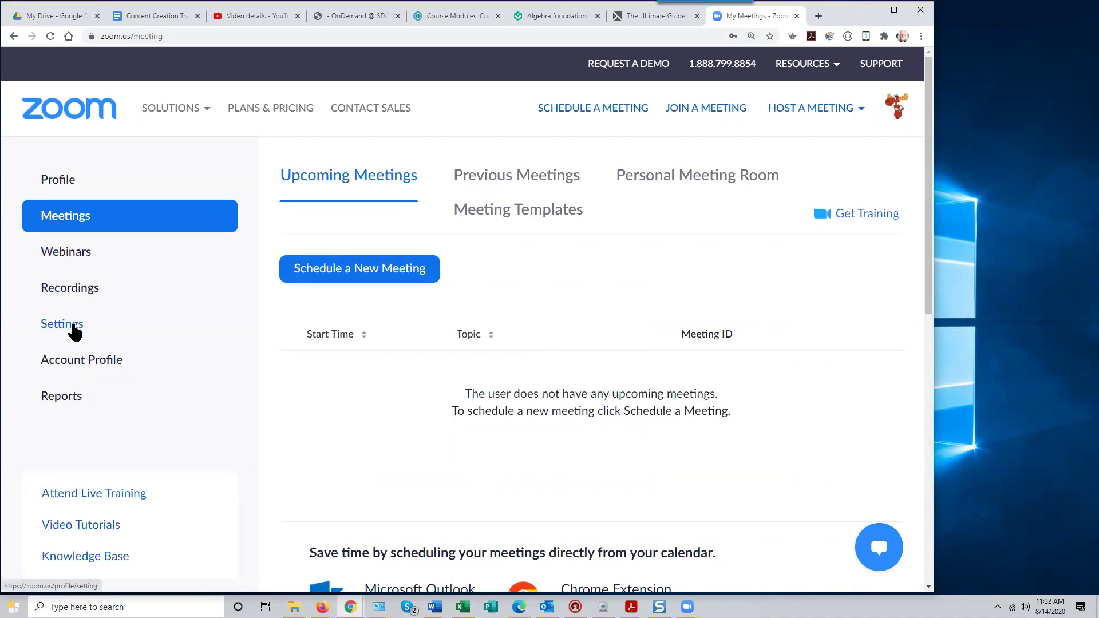
Find the Mar 18, 2020 cloud recording under Recordings and play it in a new tab
{"action": "left_click", "coordinate": [59, 290]}
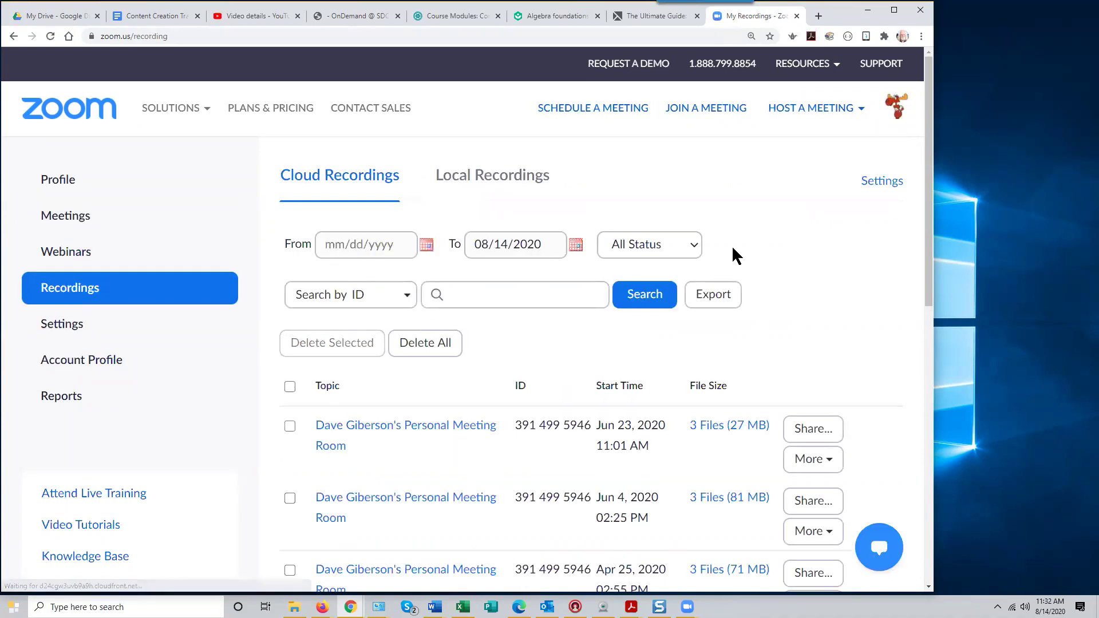
{"action": "left_click_drag", "start_coordinate": [926, 232], "coordinate": [438, 434]}
{"action": "scroll", "coordinate": [432, 424], "scroll_direction": "down", "scroll_amount": 10}
{"action": "scroll", "coordinate": [601, 365], "scroll_direction": "up", "scroll_amount": 6}
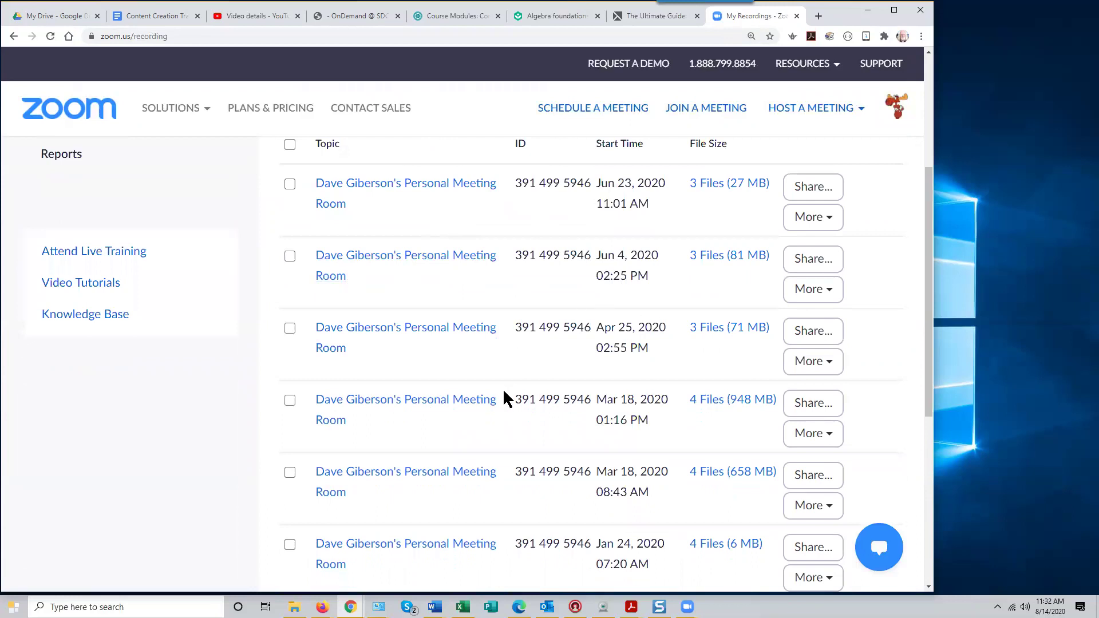
{"action": "left_click", "coordinate": [458, 407]}
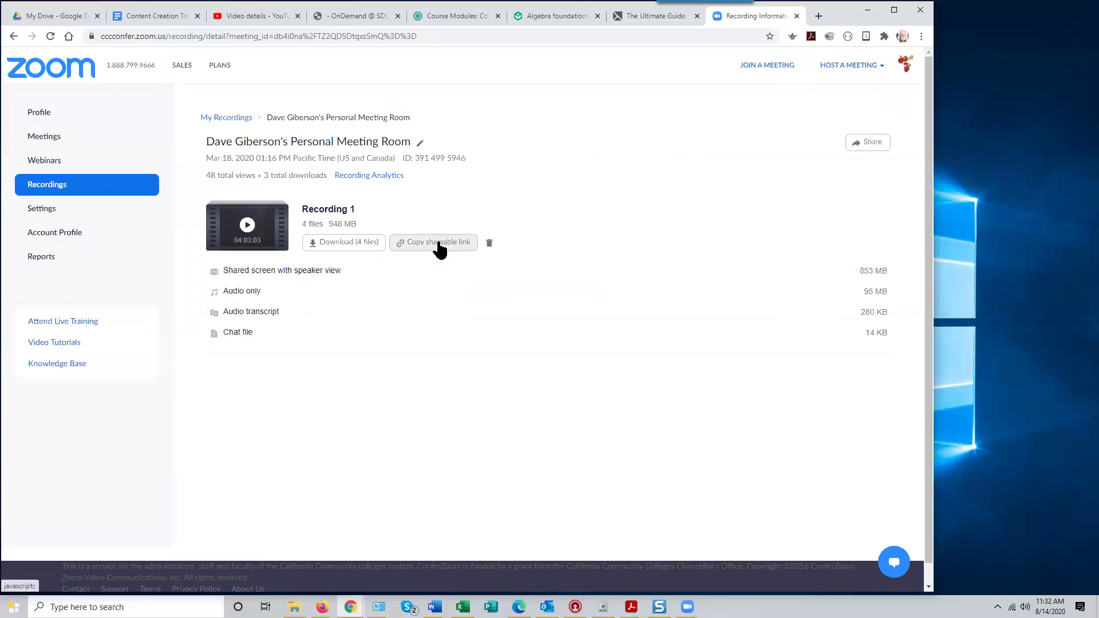
{"action": "left_click", "coordinate": [247, 226]}
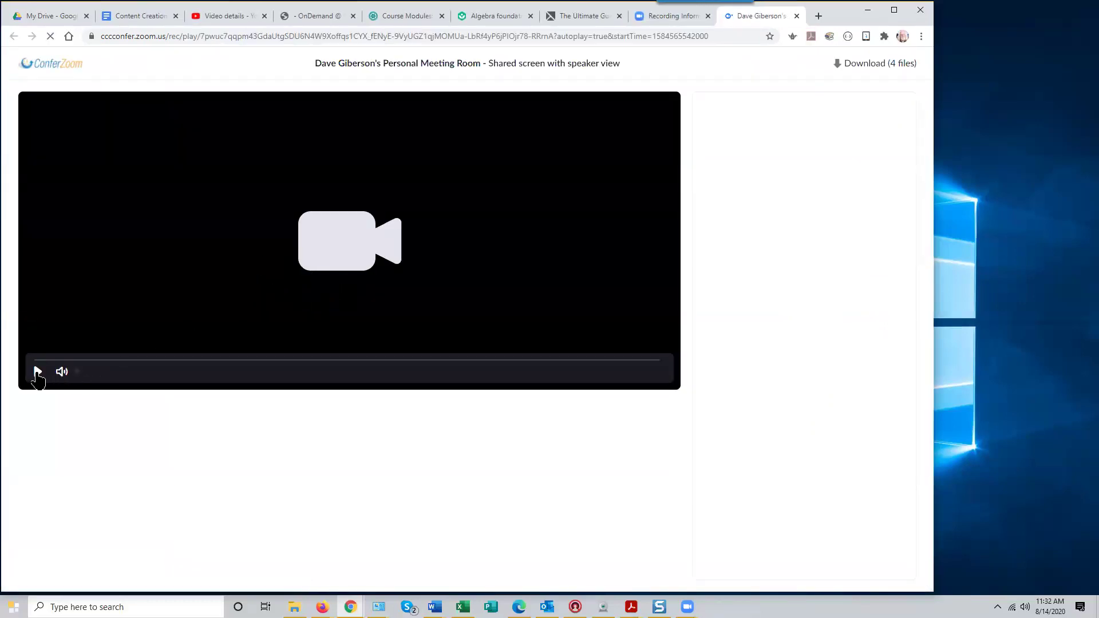
Briefly play and pause the recording, copy its shareable link, and return to Canvas
{"action": "left_click", "coordinate": [38, 374]}
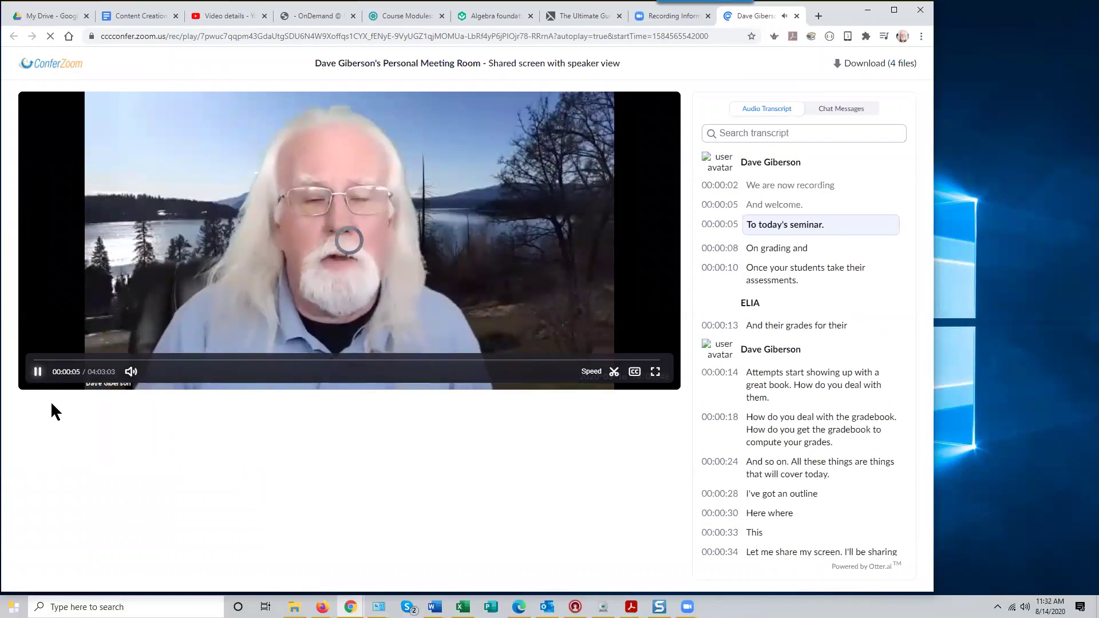
{"action": "left_click", "coordinate": [38, 372]}
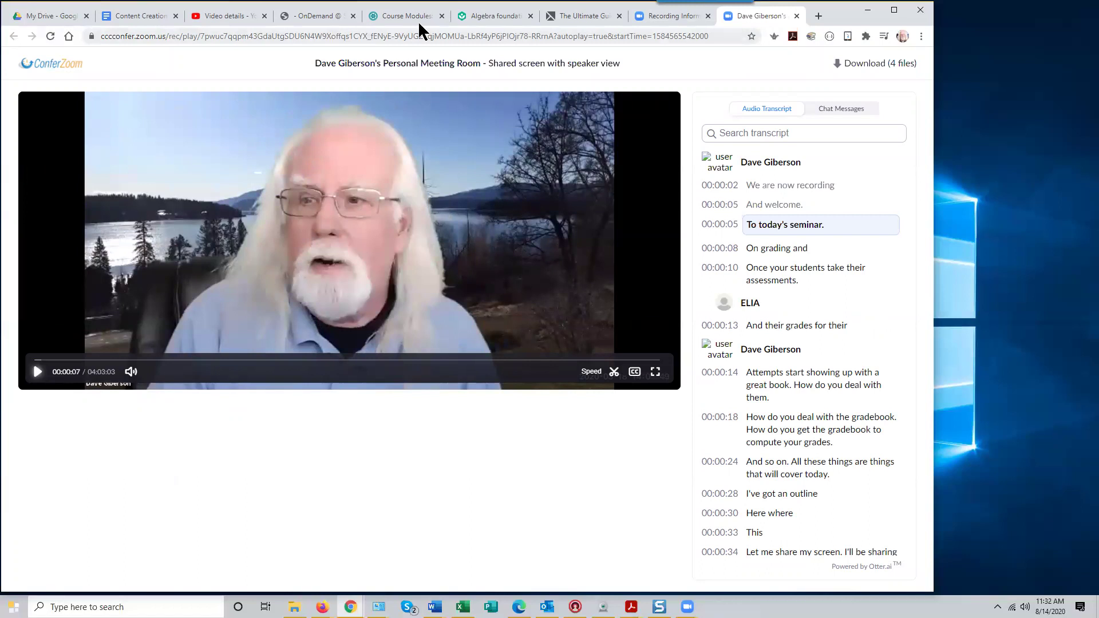
{"action": "left_click", "coordinate": [680, 17]}
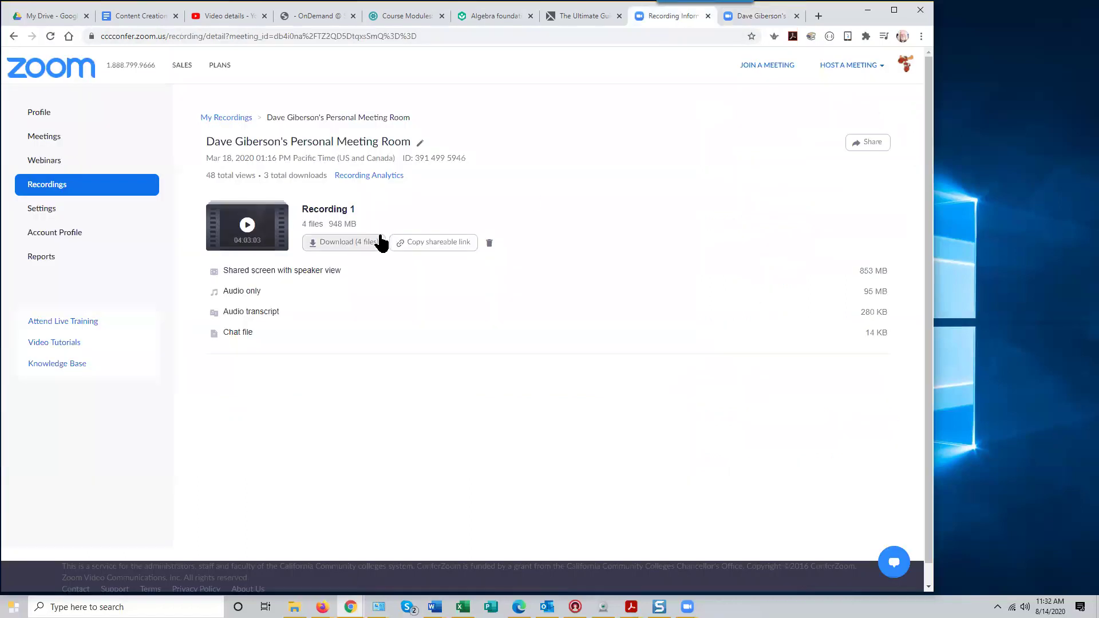
{"action": "left_click", "coordinate": [442, 242]}
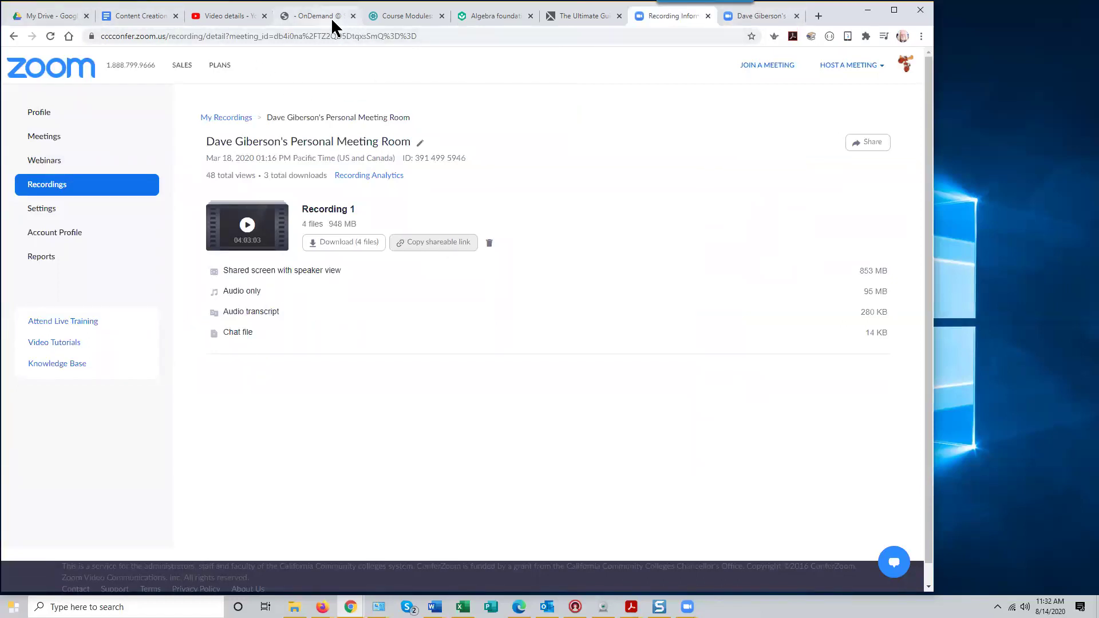
{"action": "left_click", "coordinate": [423, 17]}
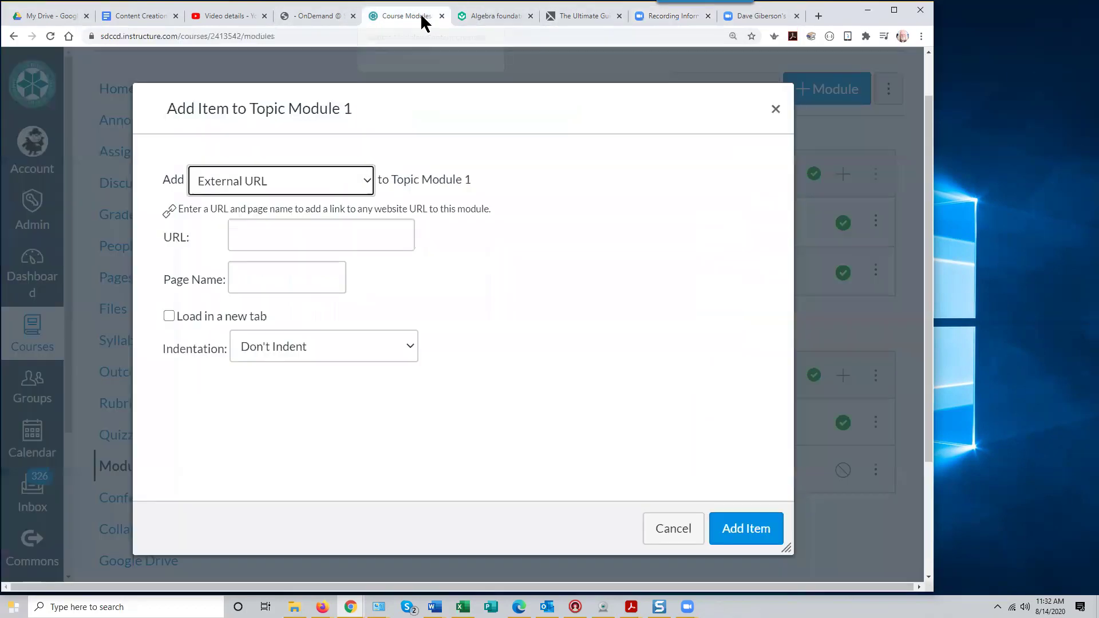
Paste the copied Zoom recording link into the item's URL field
{"action": "left_click", "coordinate": [254, 240]}
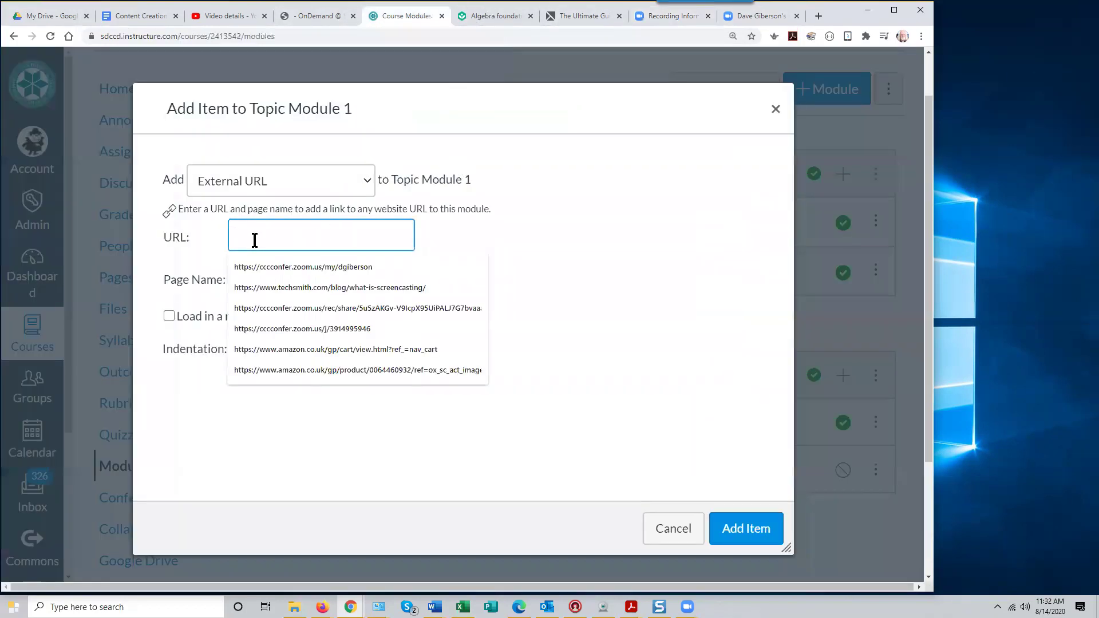
{"action": "right_click", "coordinate": [255, 237]}
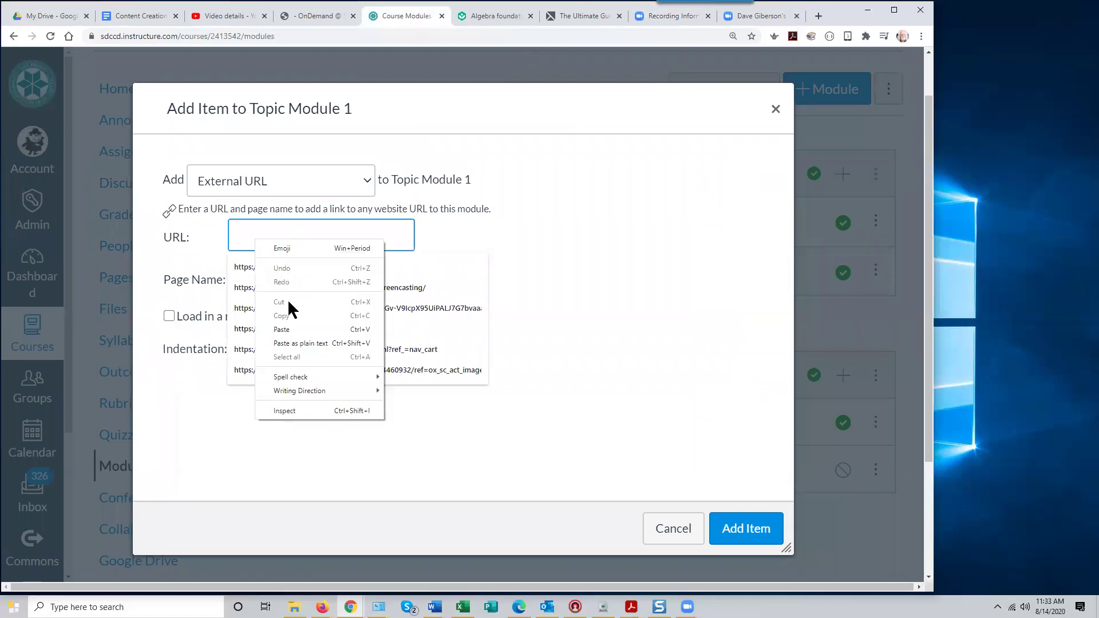
{"action": "left_click", "coordinate": [292, 326]}
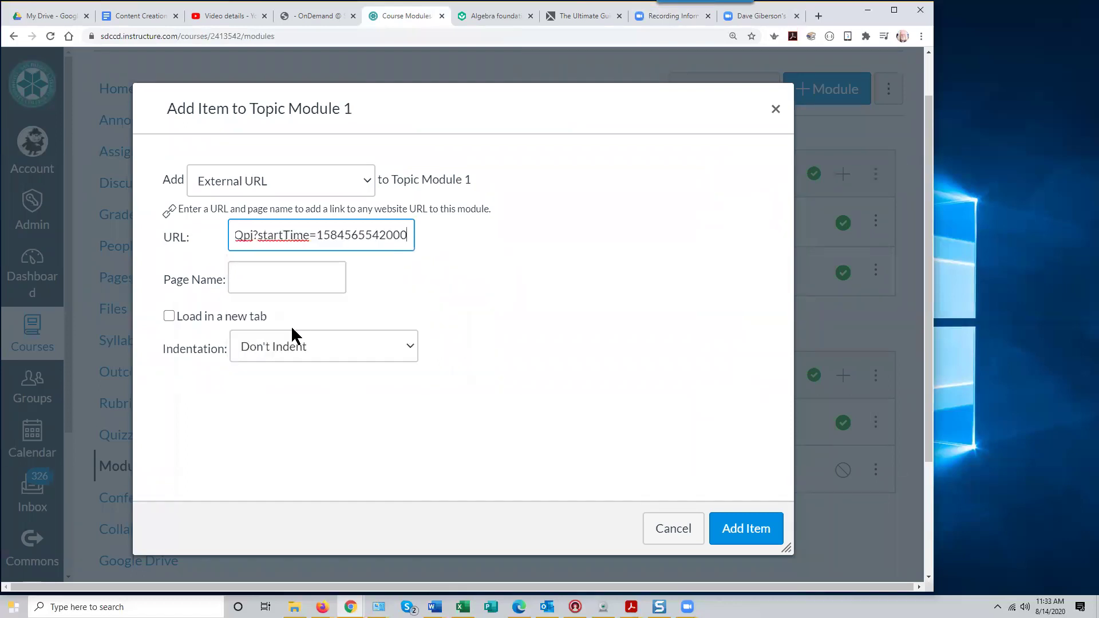
Name the item 'Zoom Lecture Recording' and enable 'Load in a new tab'
{"action": "left_click", "coordinate": [251, 279]}
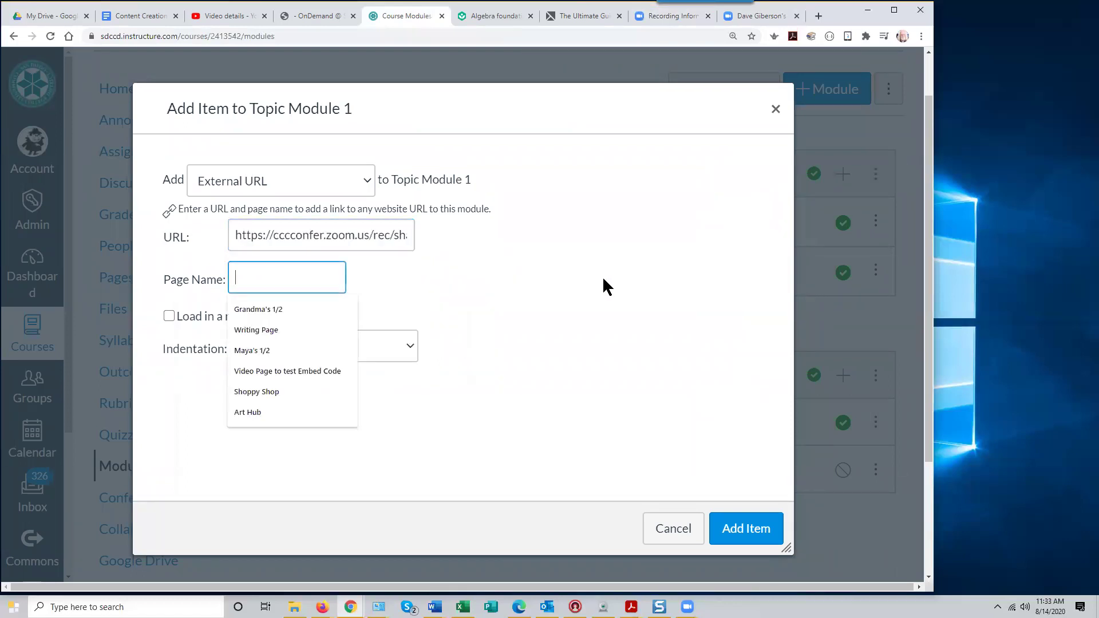
{"action": "type", "text": "Z"}
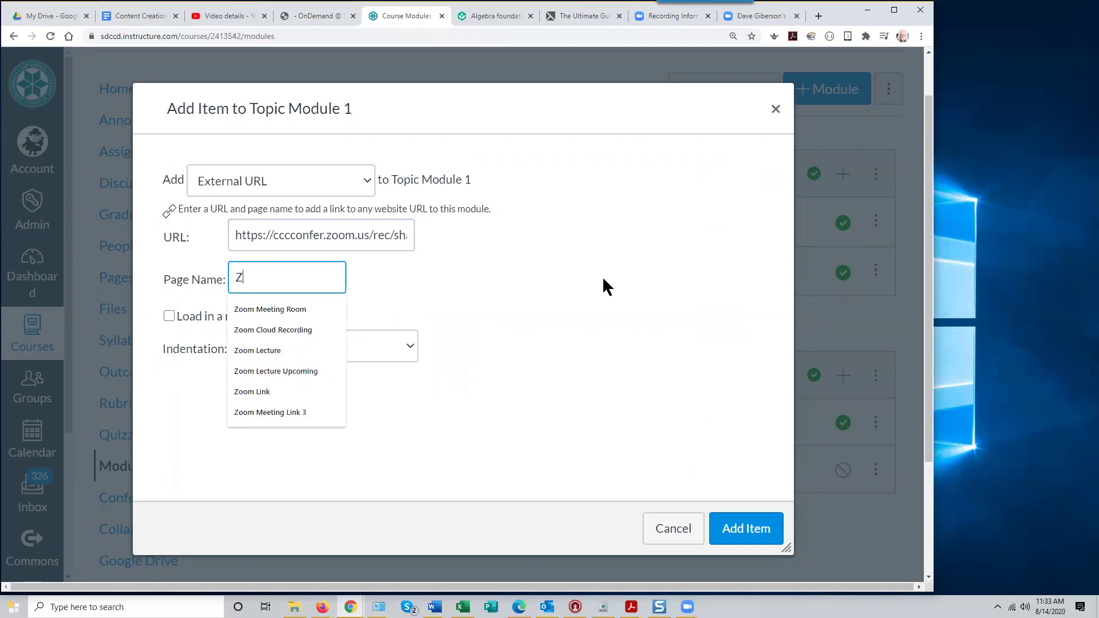
{"action": "type", "text": "oom Lec"}
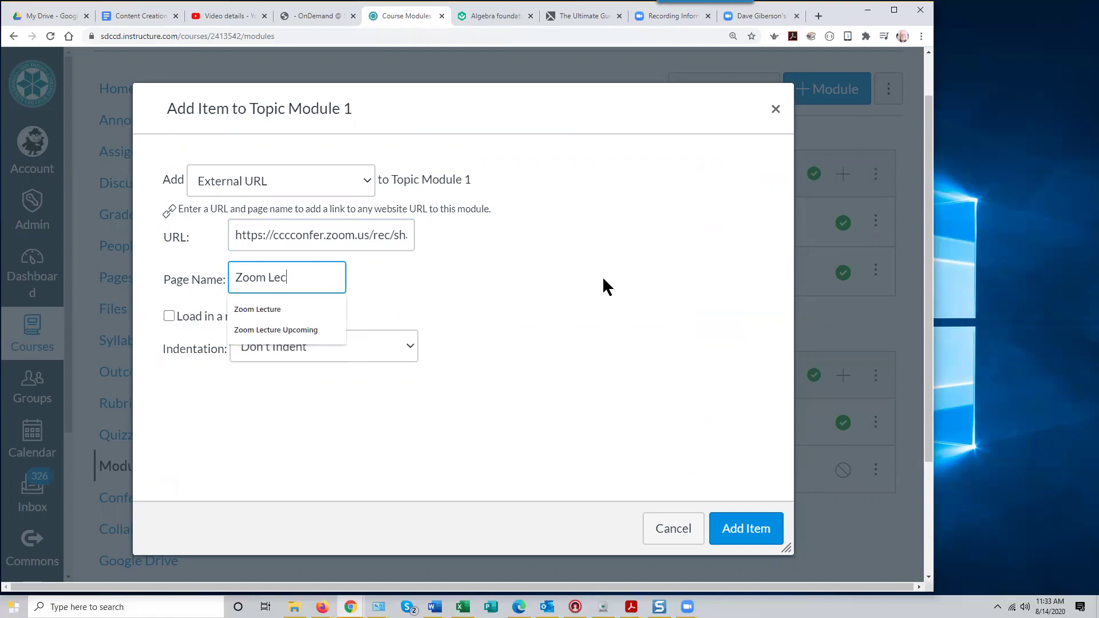
{"action": "type", "text": "ture Re"}
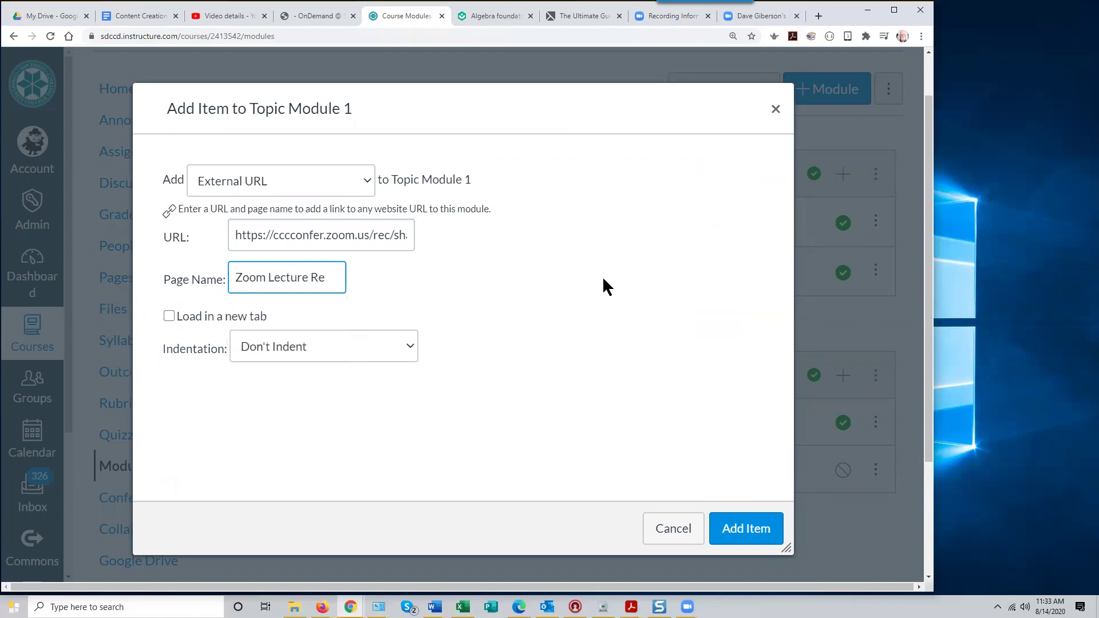
{"action": "type", "text": "crdong"}
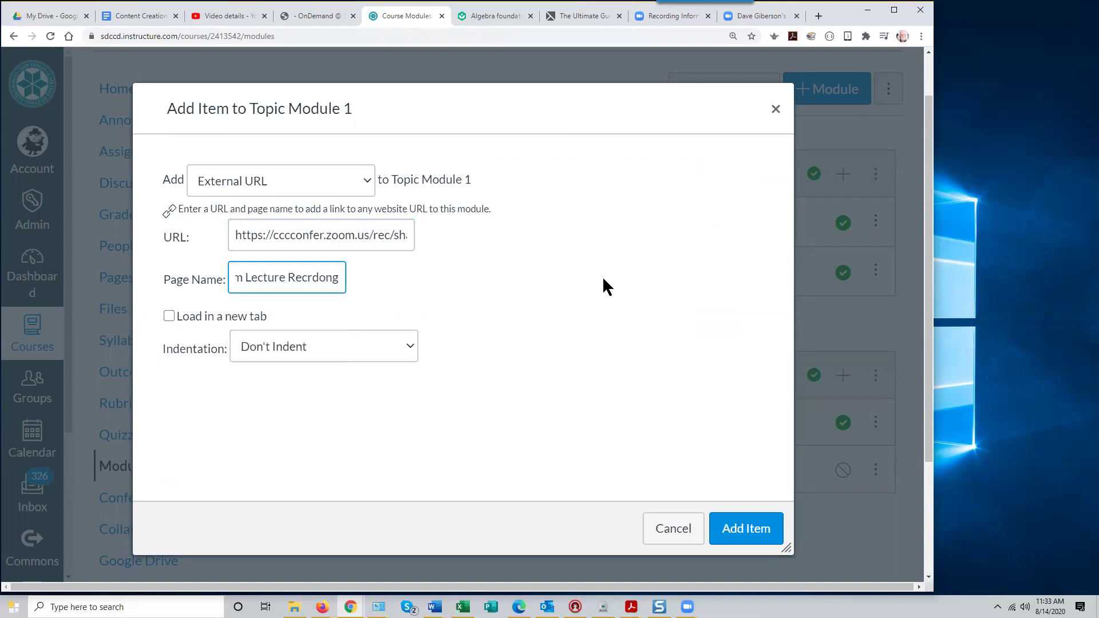
{"action": "key", "text": "BackSpace"}
{"action": "key", "text": "BackSpace"}
{"action": "key", "text": "BackSpace"}
{"action": "key", "text": "BackSpace"}
{"action": "key", "text": "BackSpace"}
{"action": "type", "text": "or"}
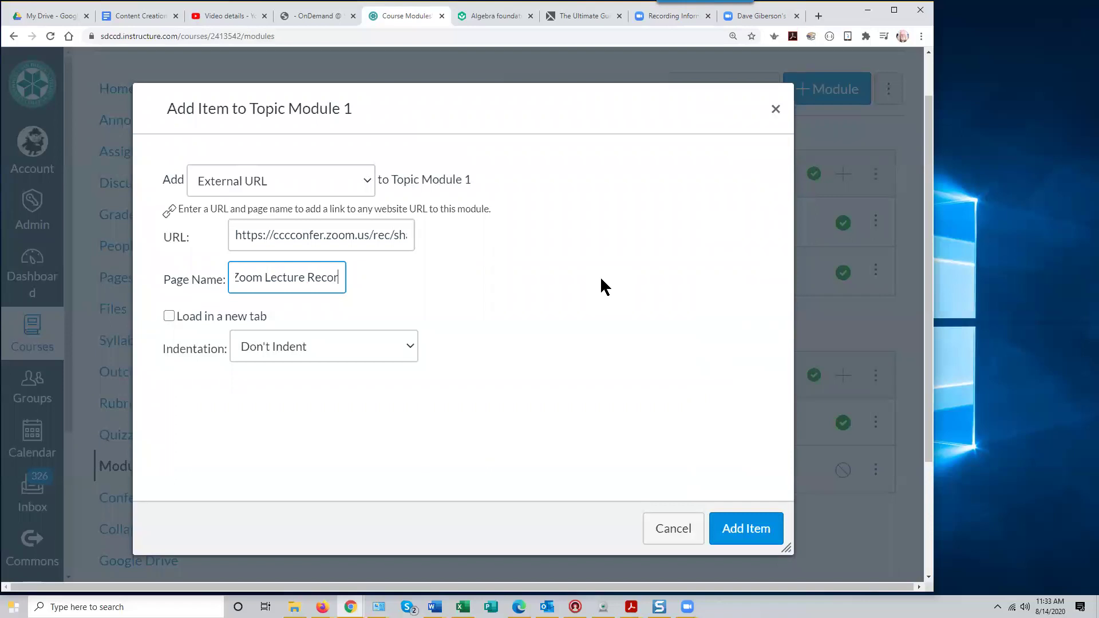
{"action": "type", "text": "ding"}
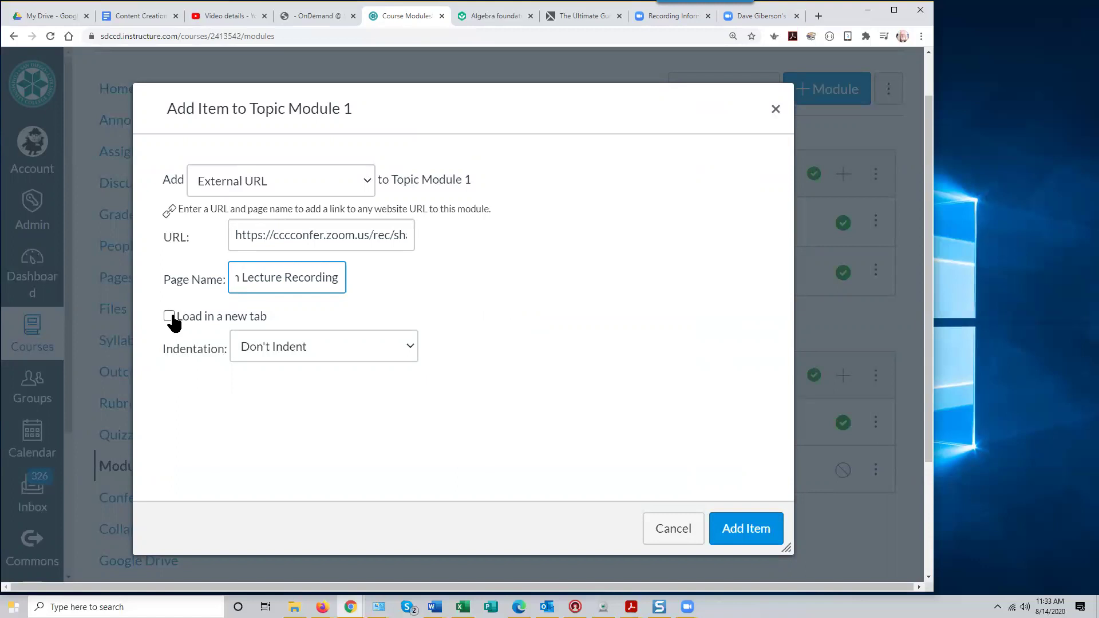
{"action": "left_click", "coordinate": [169, 316]}
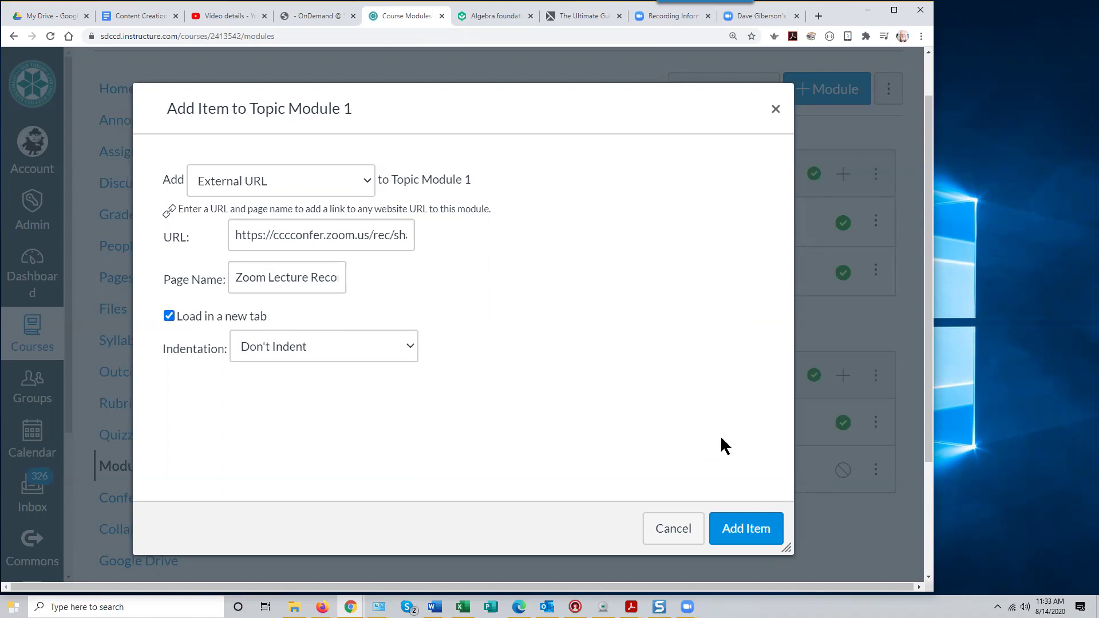
Add Zoom Lecture Recording, publish it and the TechSmith Guide, then open the Zoom item
{"action": "left_click", "coordinate": [747, 528]}
{"action": "scroll", "coordinate": [596, 427], "scroll_direction": "down", "scroll_amount": 3}
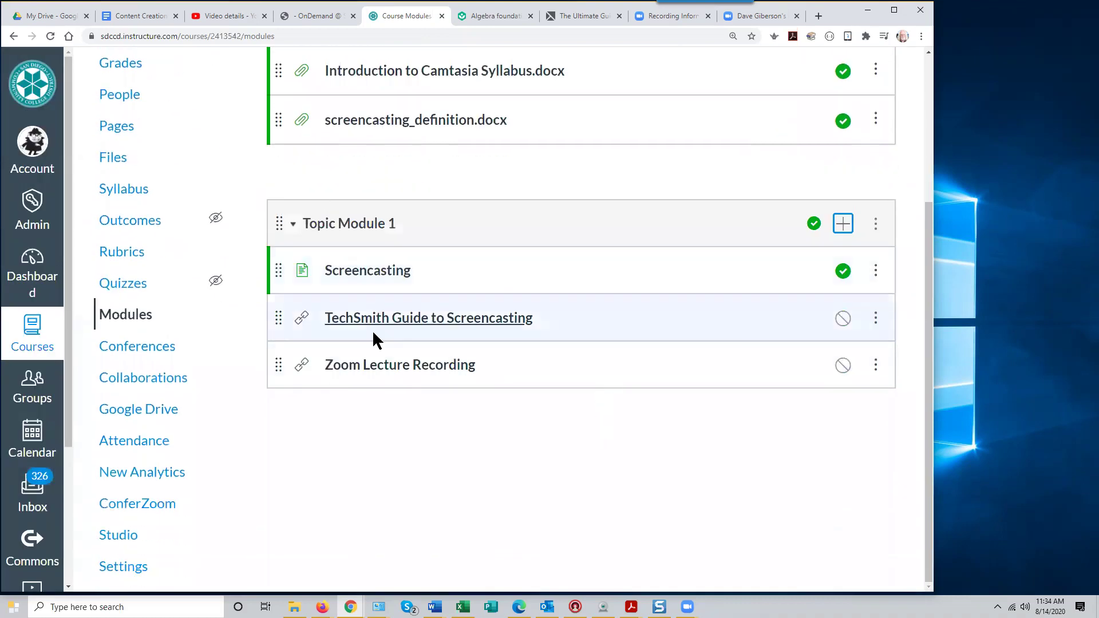
{"action": "left_click", "coordinate": [843, 318]}
{"action": "left_click", "coordinate": [842, 366]}
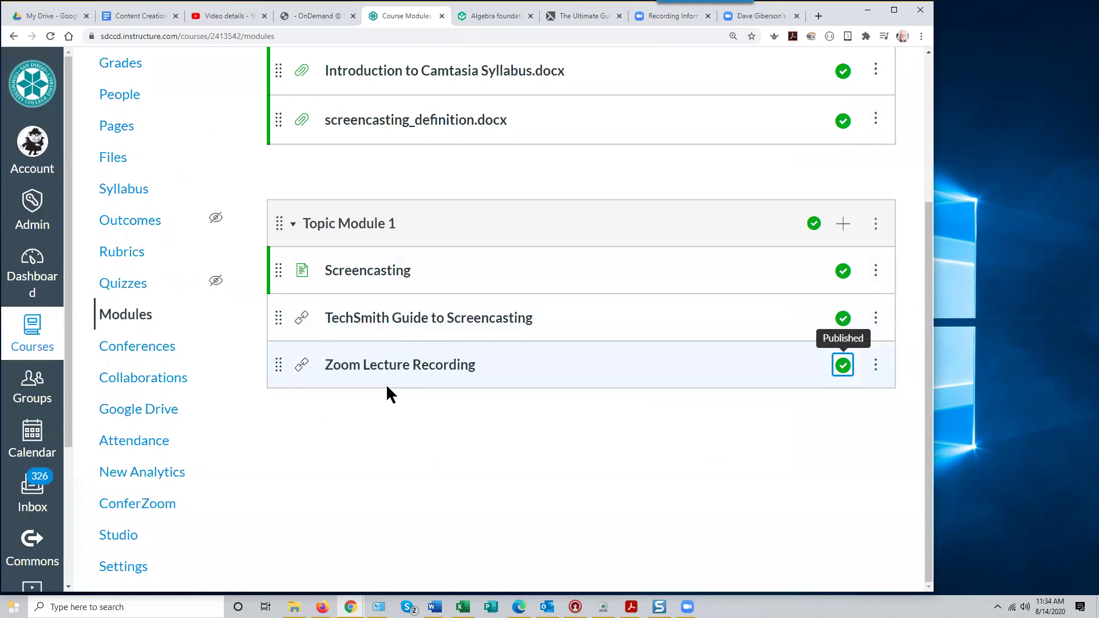
{"action": "left_click", "coordinate": [406, 373]}
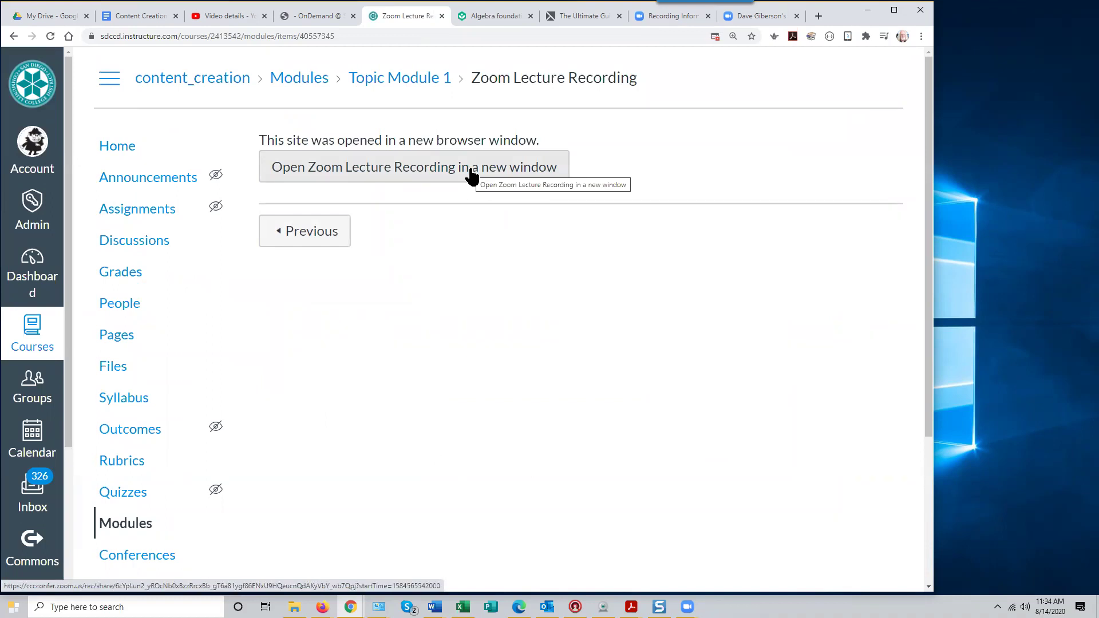
Launch the Zoom recording in a new window, then return to the Canvas Modules list
{"action": "left_click", "coordinate": [470, 172]}
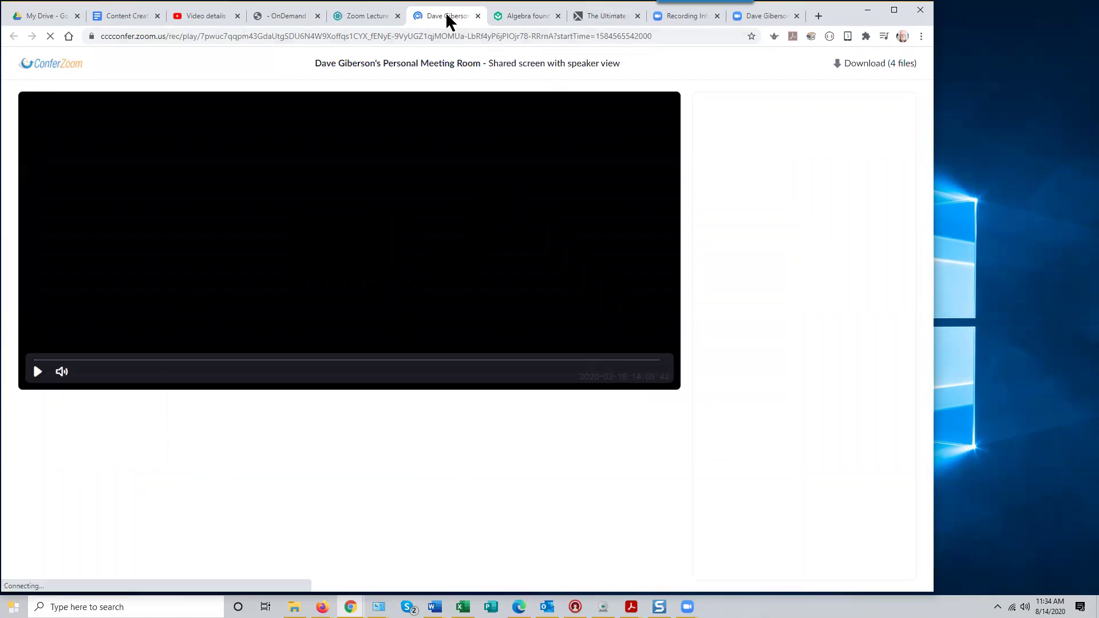
{"action": "left_click", "coordinate": [364, 14]}
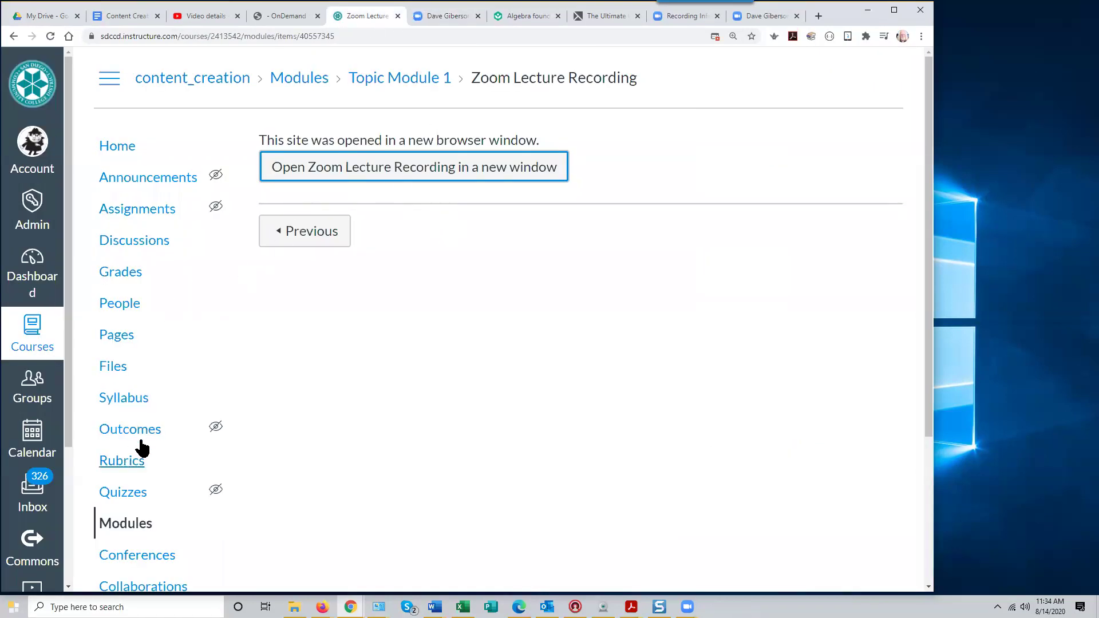
{"action": "left_click", "coordinate": [127, 525]}
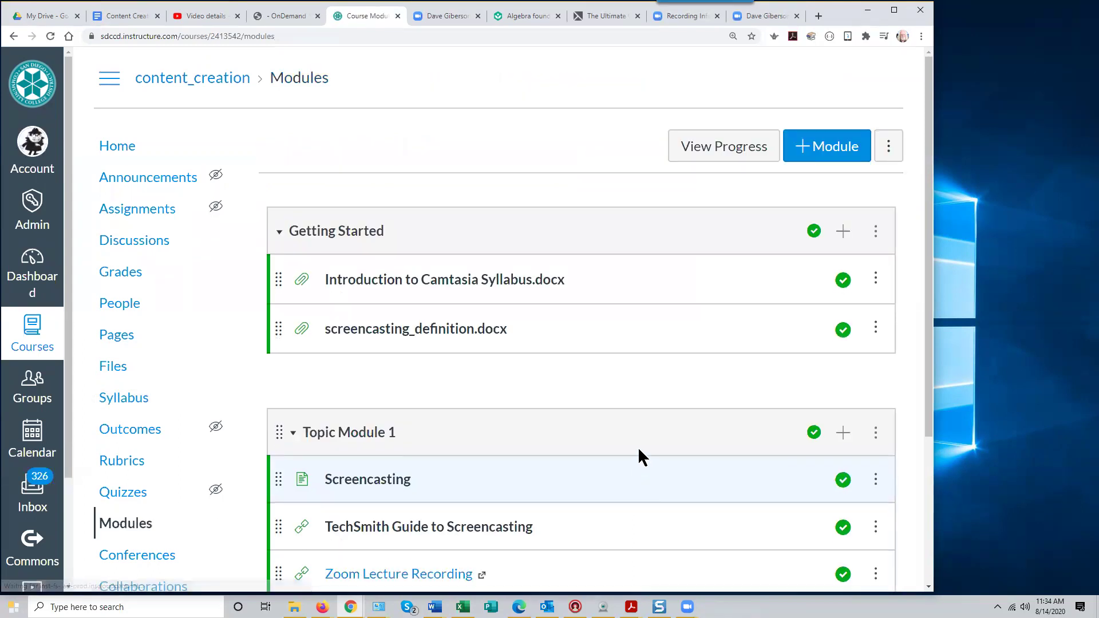
{"action": "scroll", "coordinate": [639, 432], "scroll_direction": "down", "scroll_amount": 3}
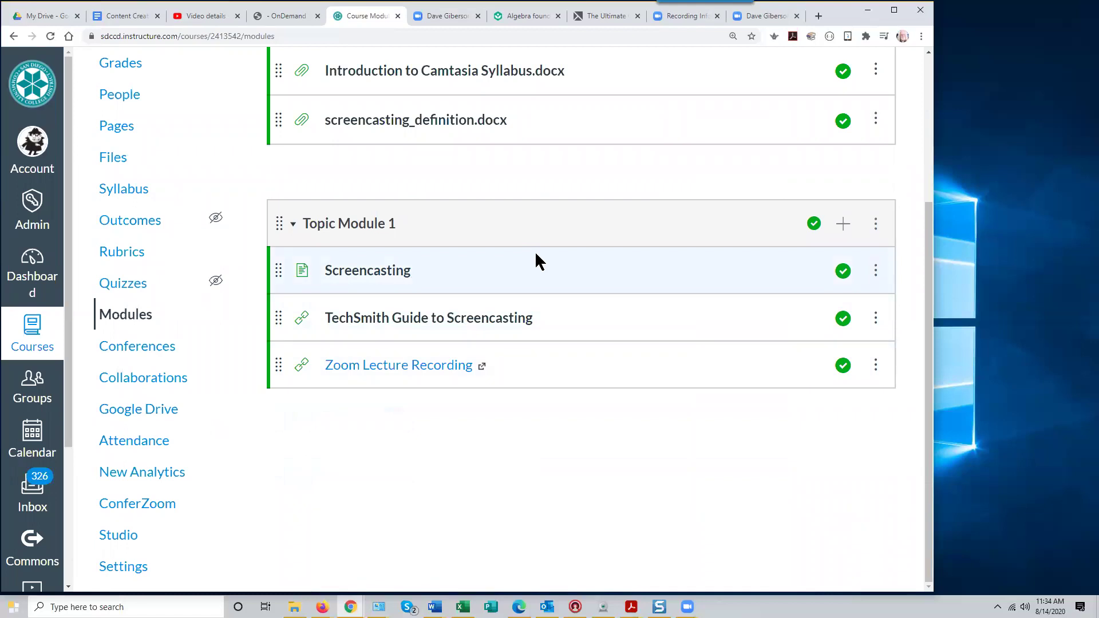
{"action": "scroll", "coordinate": [534, 261], "scroll_direction": "up", "scroll_amount": 3}
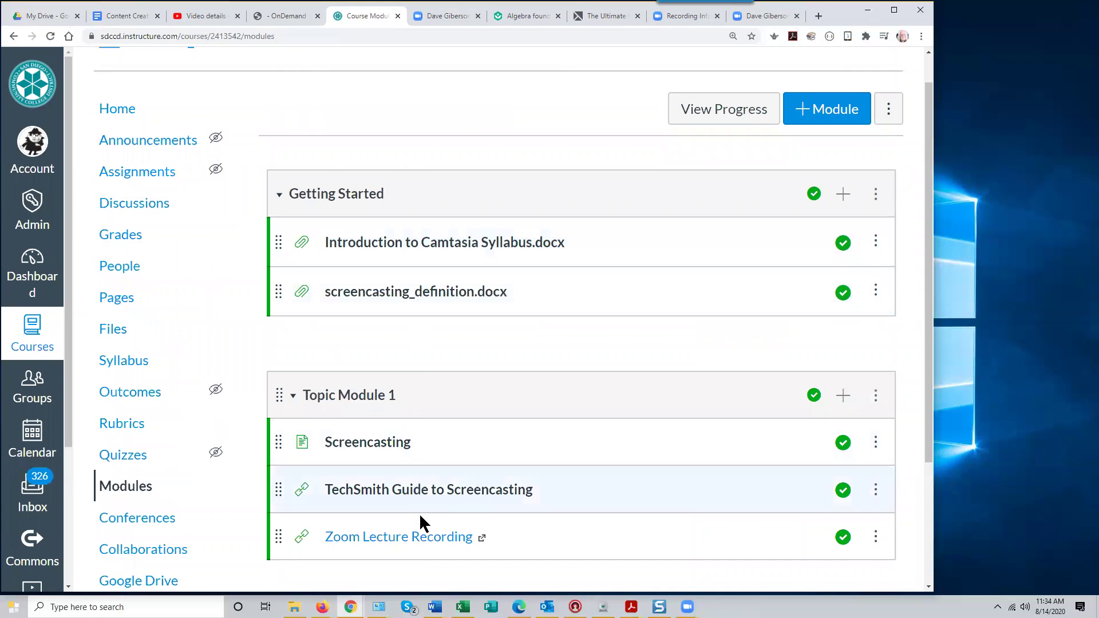
{"action": "scroll", "coordinate": [579, 462], "scroll_direction": "down", "scroll_amount": 2}
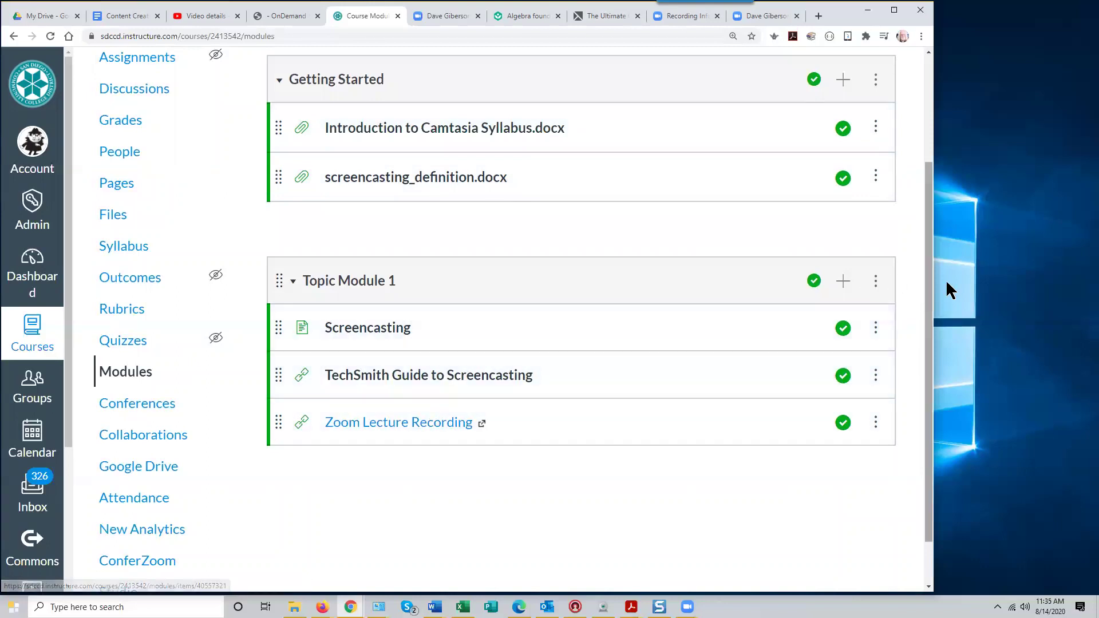
{"action": "left_click_drag", "start_coordinate": [929, 291], "coordinate": [925, 185]}
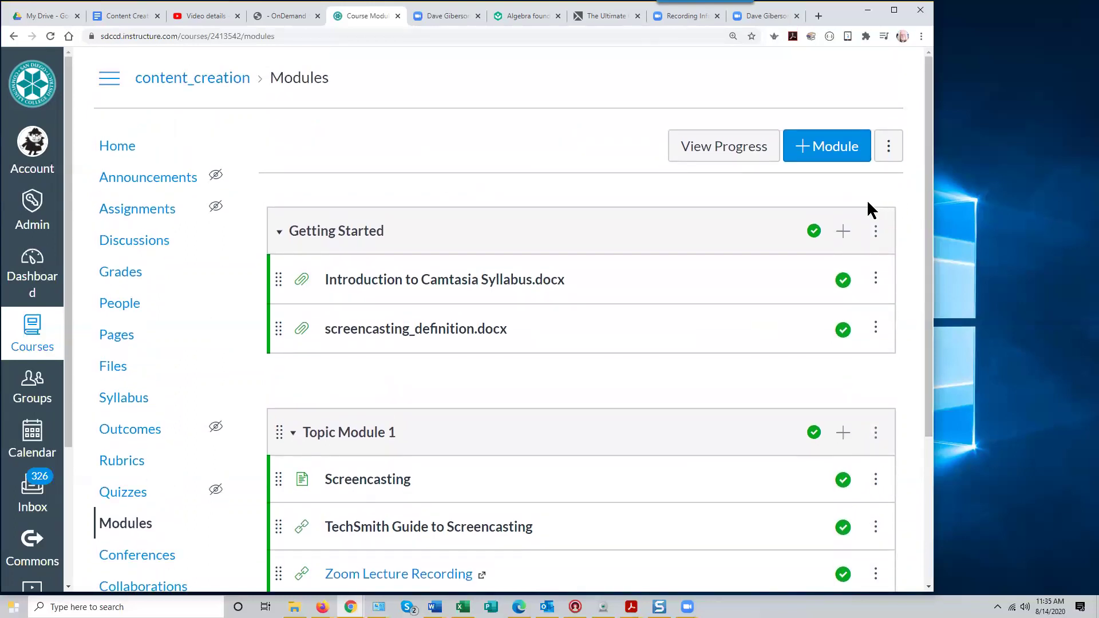
{"action": "left_click_drag", "start_coordinate": [926, 254], "coordinate": [944, 454]}
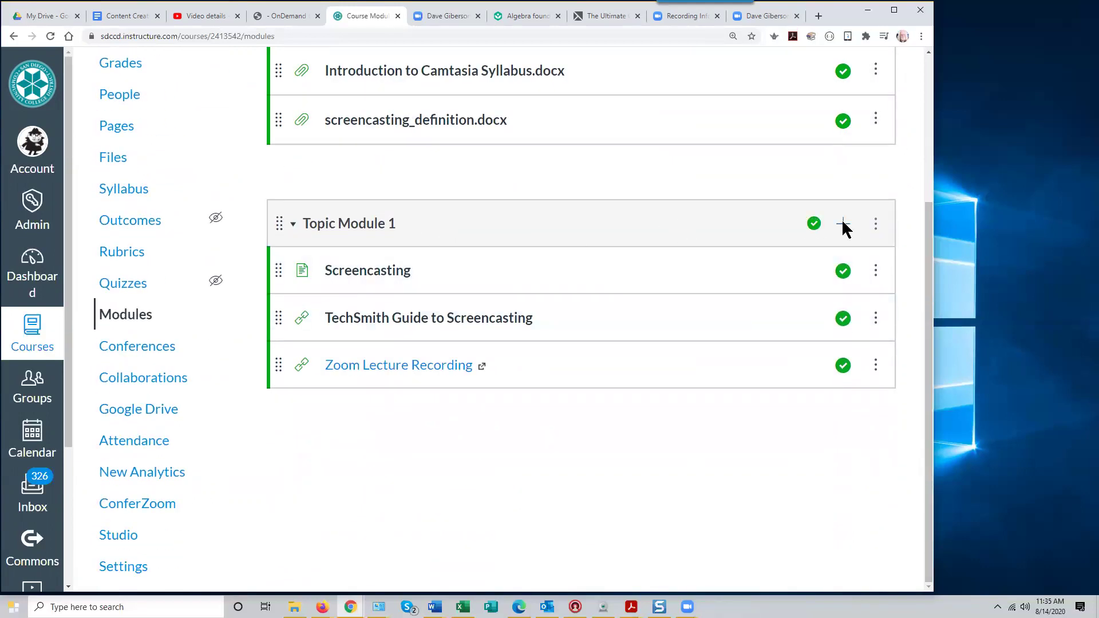
Start an External Tool item in Topic Module 1 and choose Canvas Studio
{"action": "left_click", "coordinate": [843, 226]}
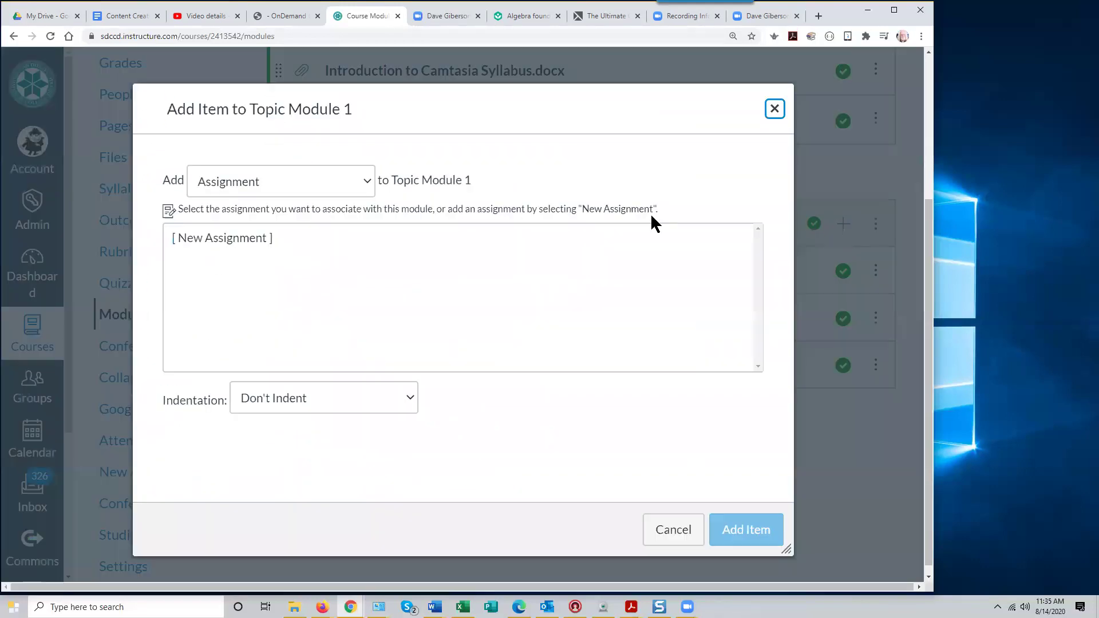
{"action": "left_click", "coordinate": [367, 182]}
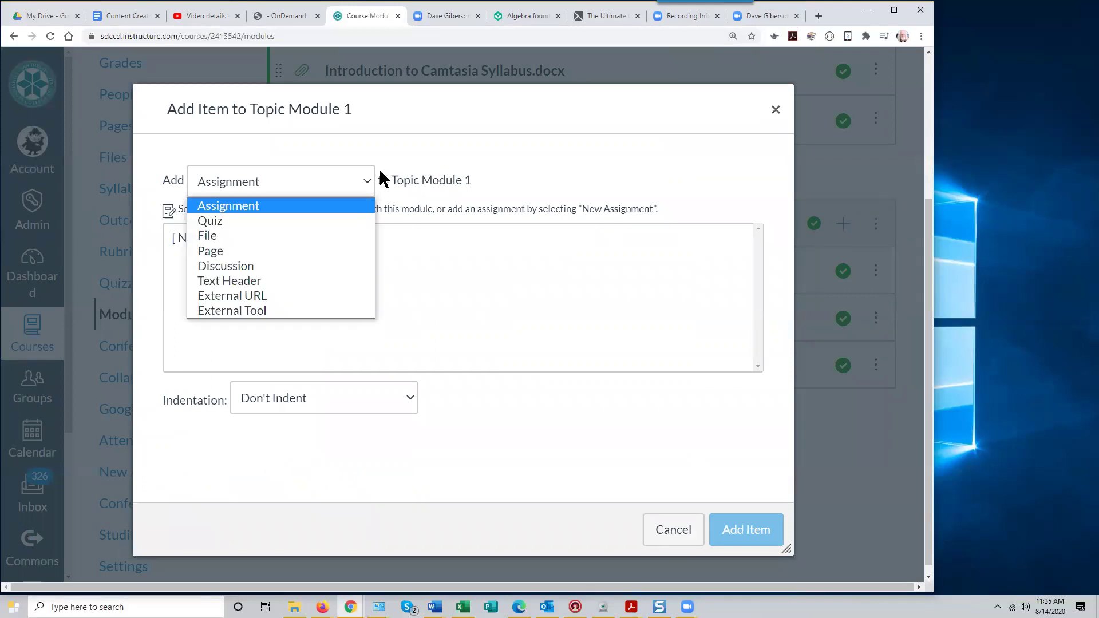
{"action": "left_click", "coordinate": [298, 310]}
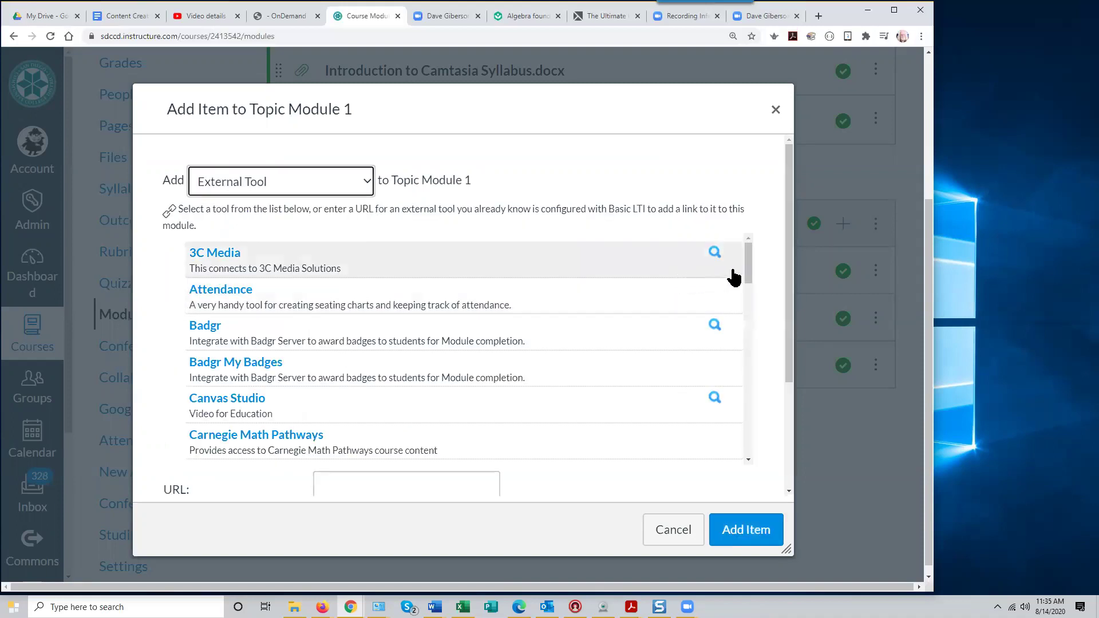
{"action": "left_click_drag", "start_coordinate": [747, 273], "coordinate": [748, 383]}
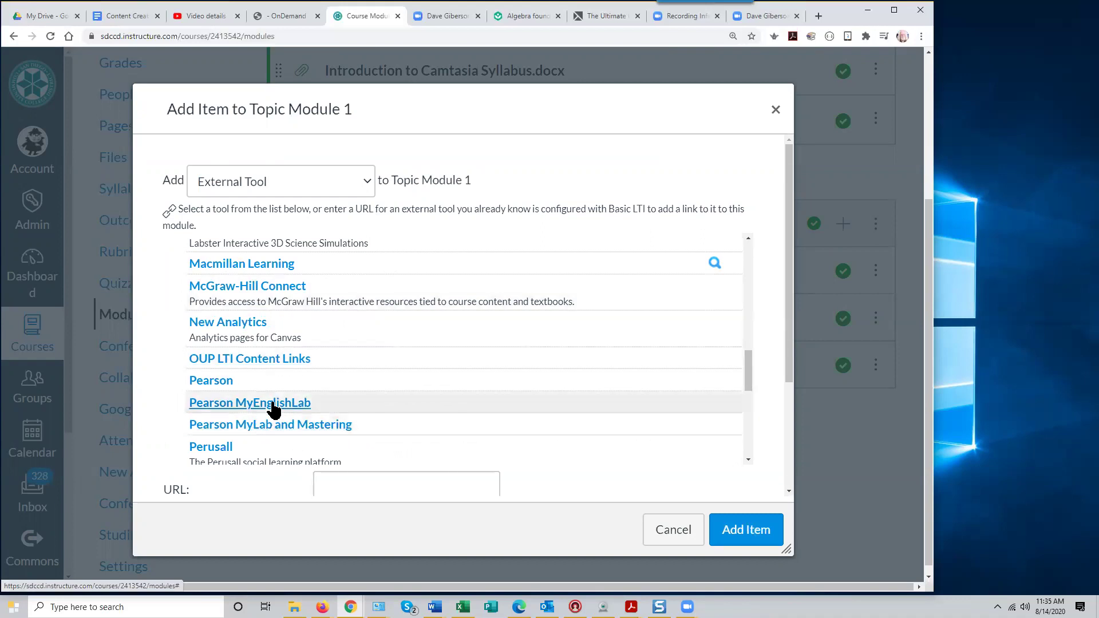
{"action": "left_click_drag", "start_coordinate": [747, 377], "coordinate": [746, 280]}
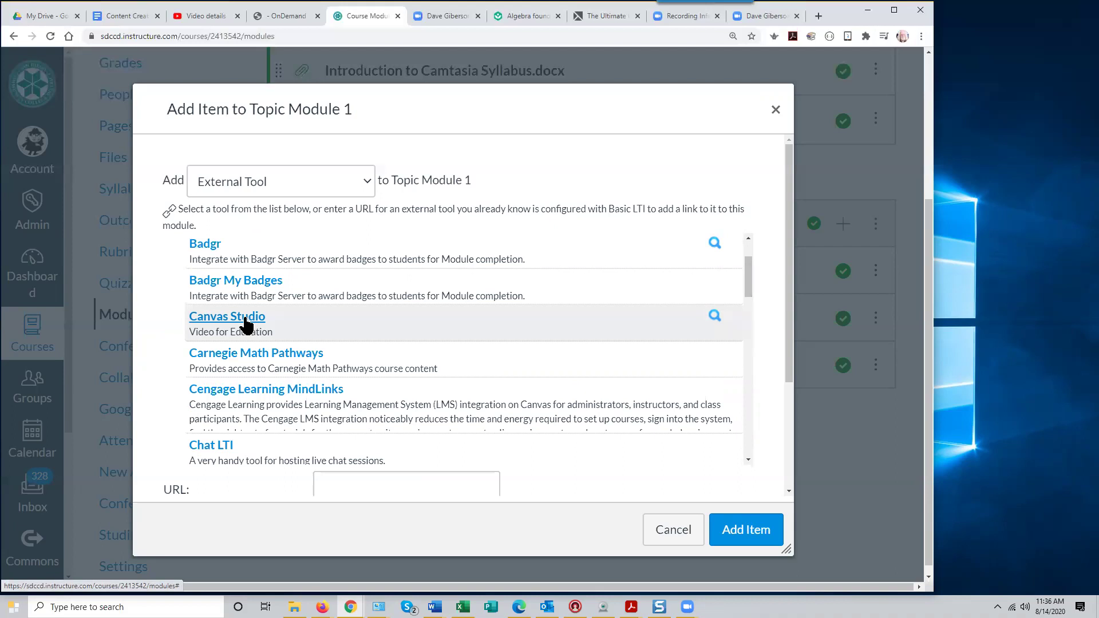
{"action": "left_click", "coordinate": [246, 324]}
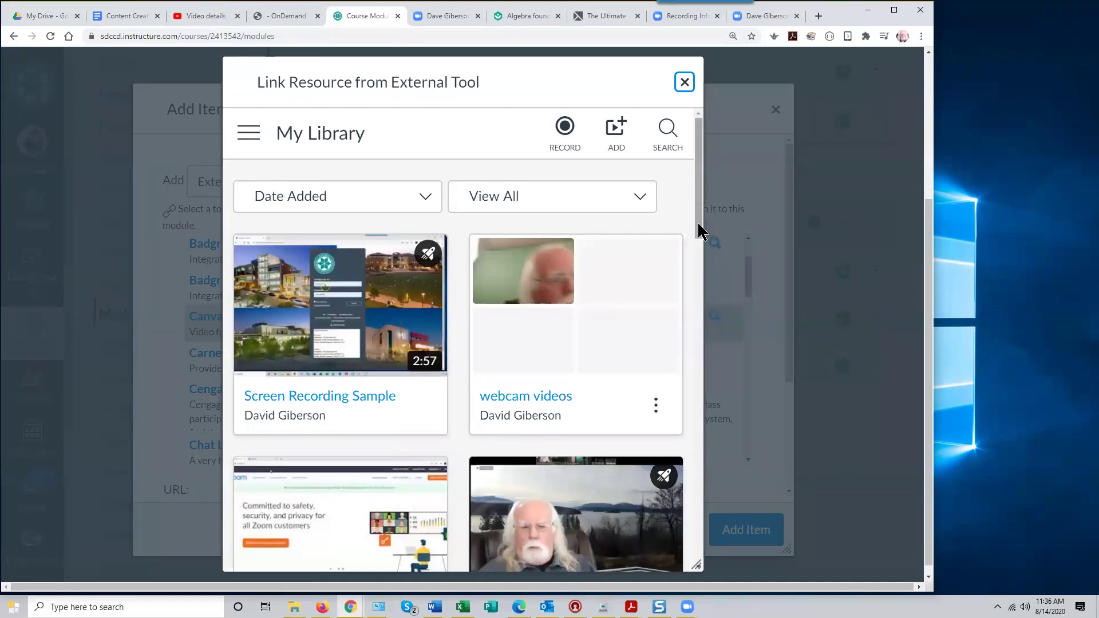
Embed the Screen Recording Sample Studio video in Topic Module 1, publish it, and open it
{"action": "scroll", "coordinate": [701, 246], "scroll_direction": "down", "scroll_amount": 2}
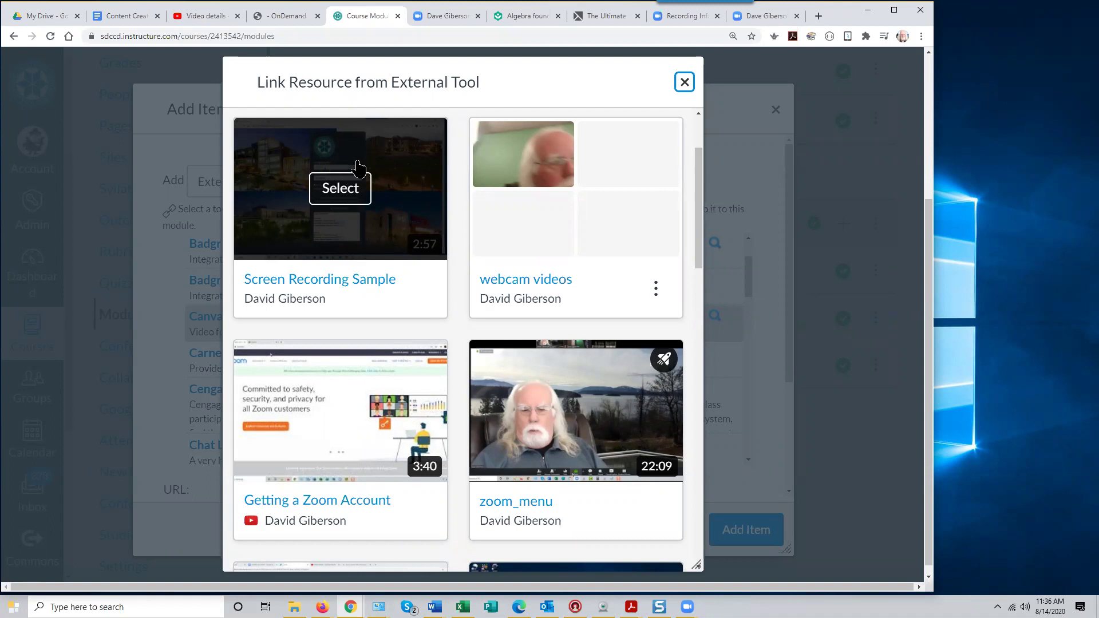
{"action": "left_click", "coordinate": [341, 195]}
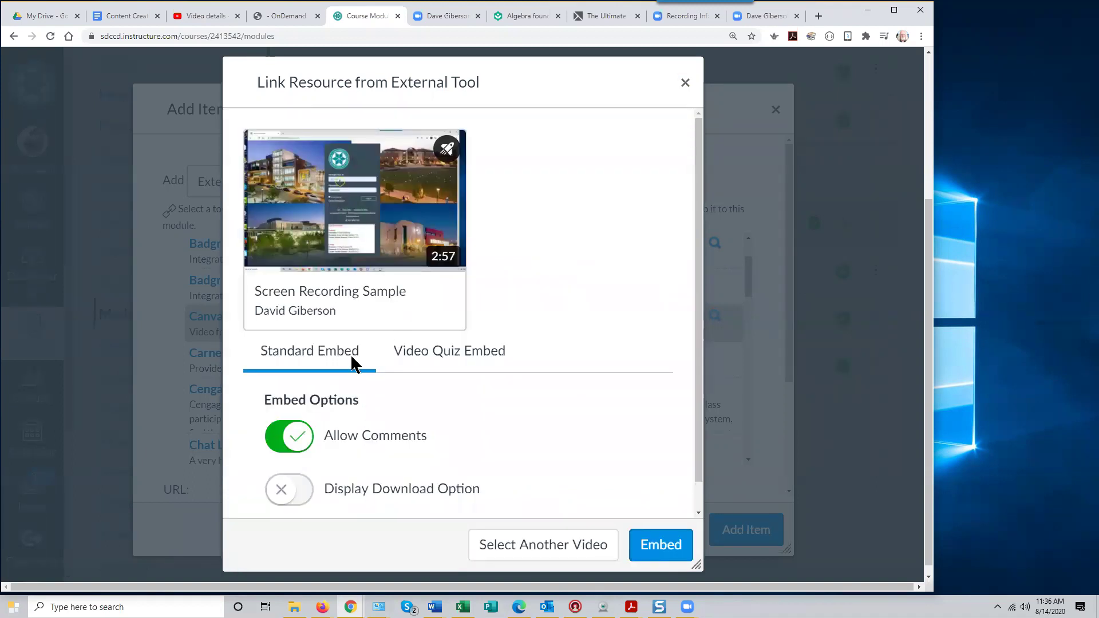
{"action": "left_click", "coordinate": [658, 546]}
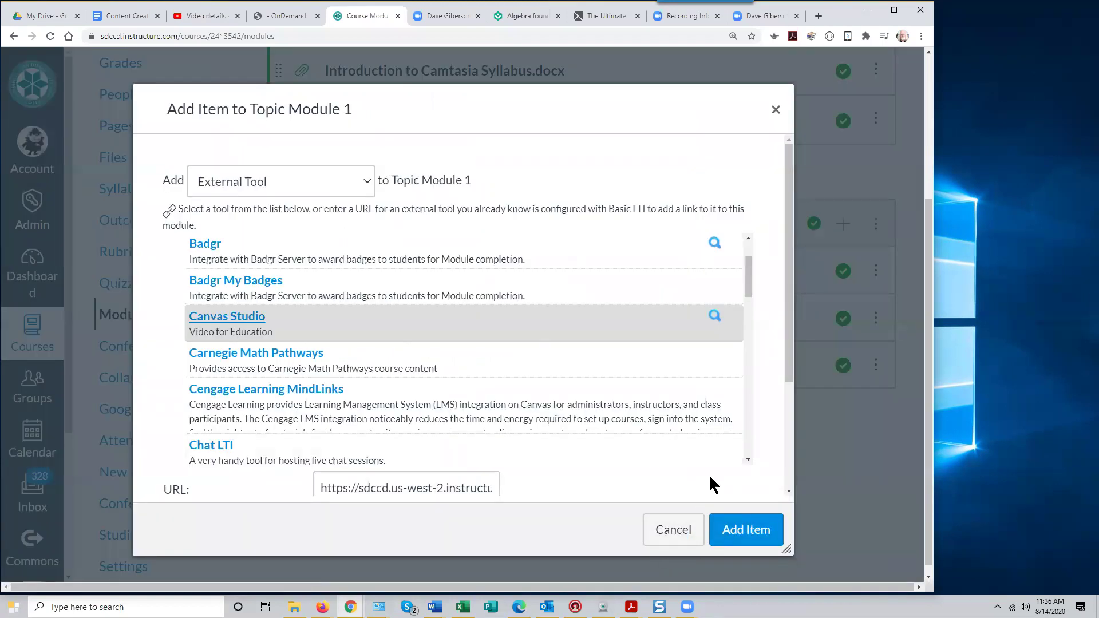
{"action": "left_click", "coordinate": [739, 537]}
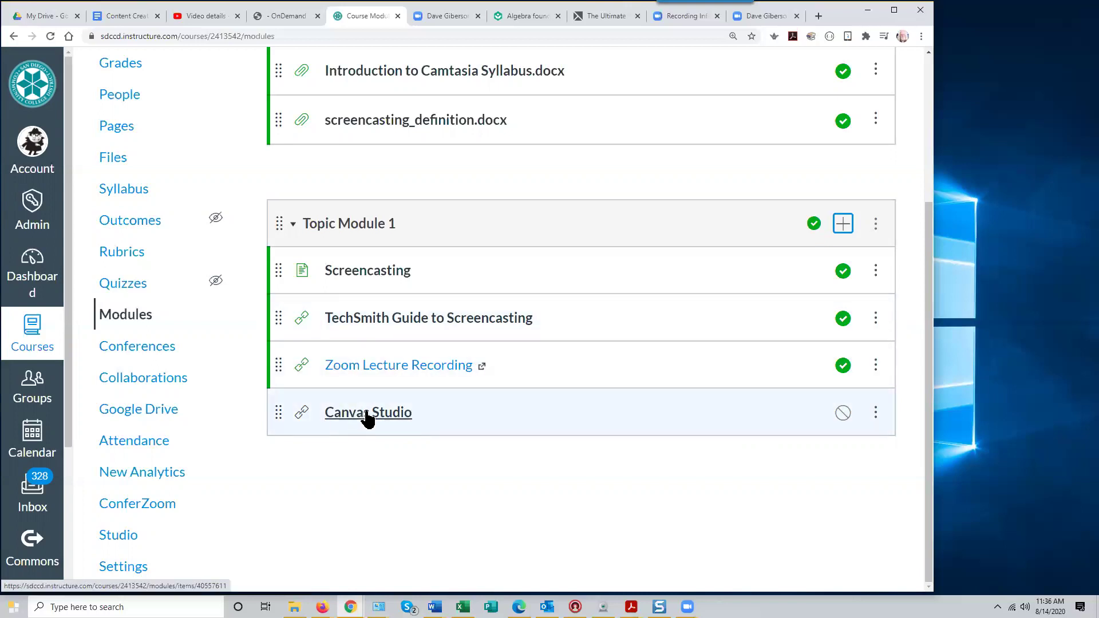
{"action": "left_click", "coordinate": [843, 413]}
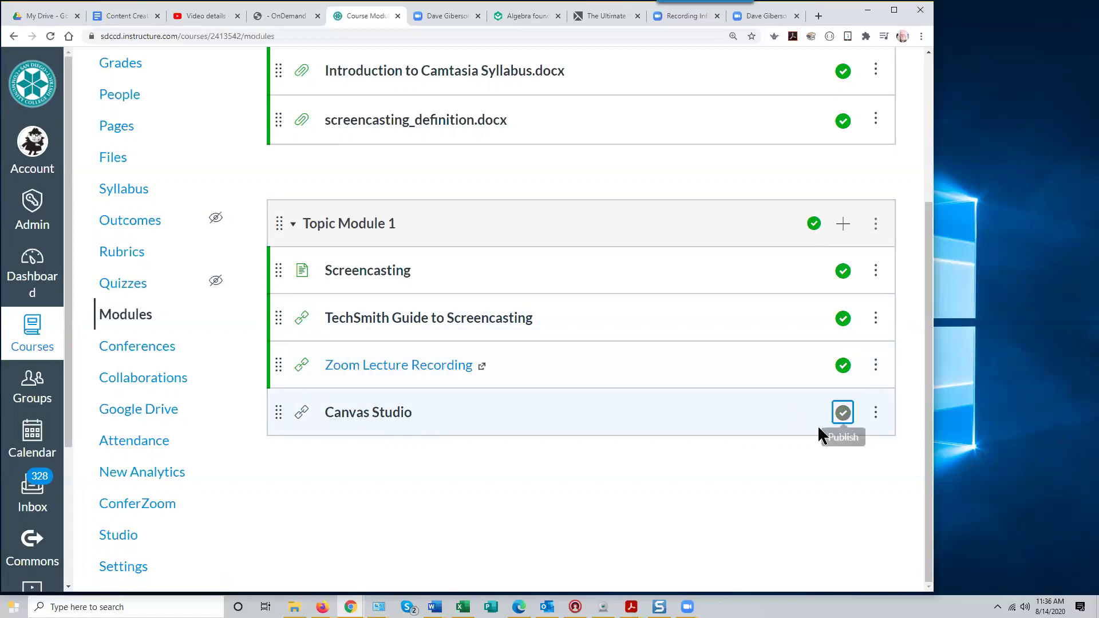
{"action": "left_click", "coordinate": [370, 417]}
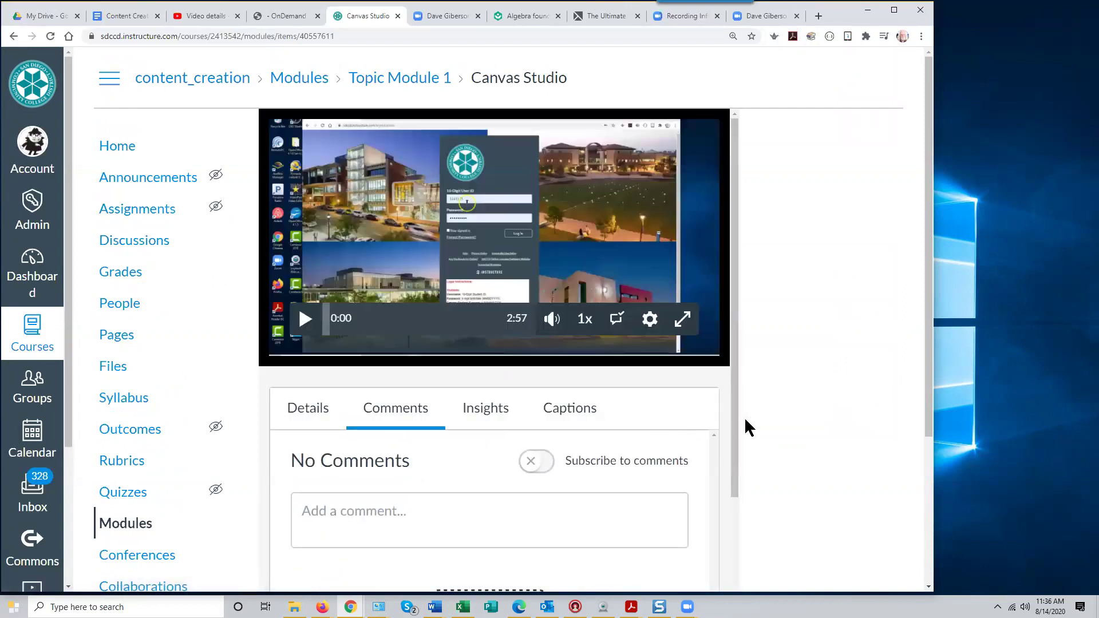
Play the Canvas Studio video a few seconds, pause it, and return to Modules
{"action": "left_click_drag", "start_coordinate": [733, 460], "coordinate": [752, 372]}
{"action": "left_click", "coordinate": [307, 319]}
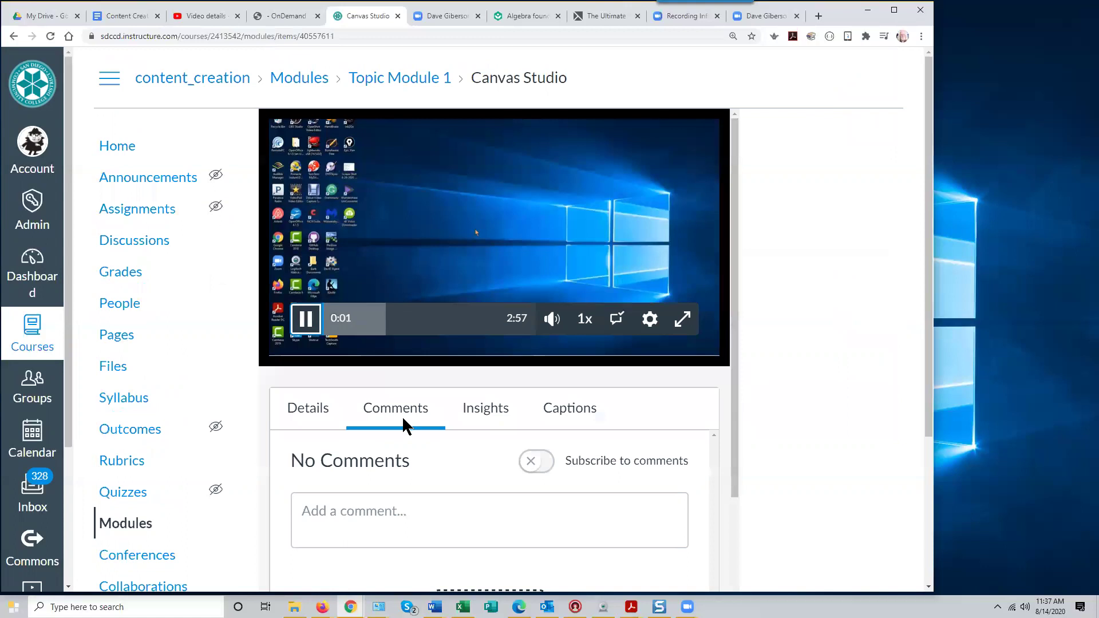
{"action": "mouse_move", "coordinate": [392, 339]}
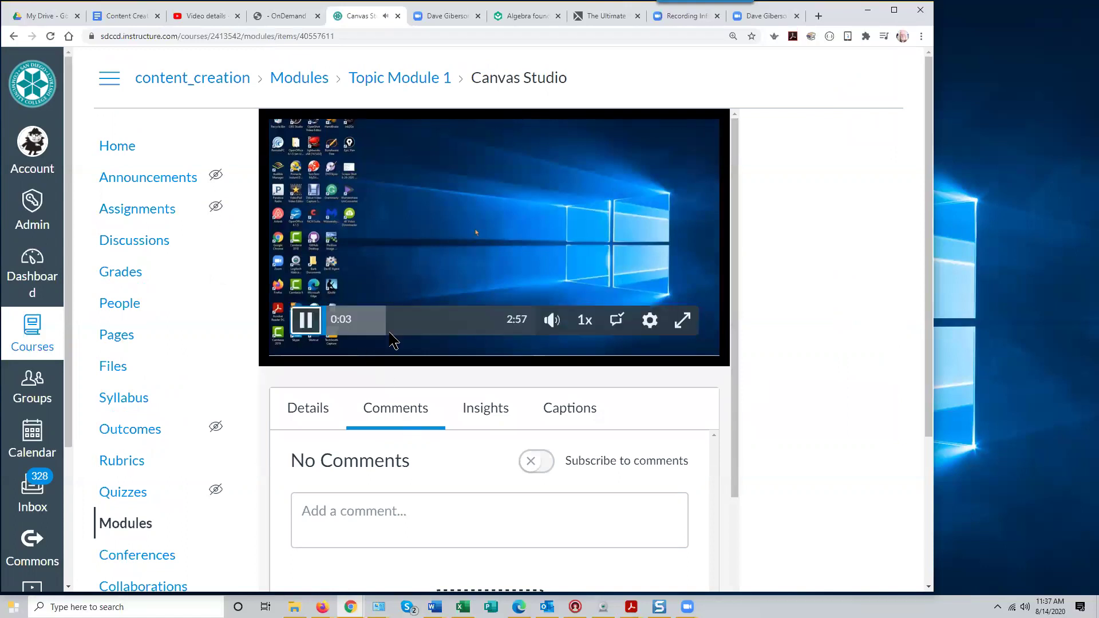
{"action": "left_click", "coordinate": [304, 321]}
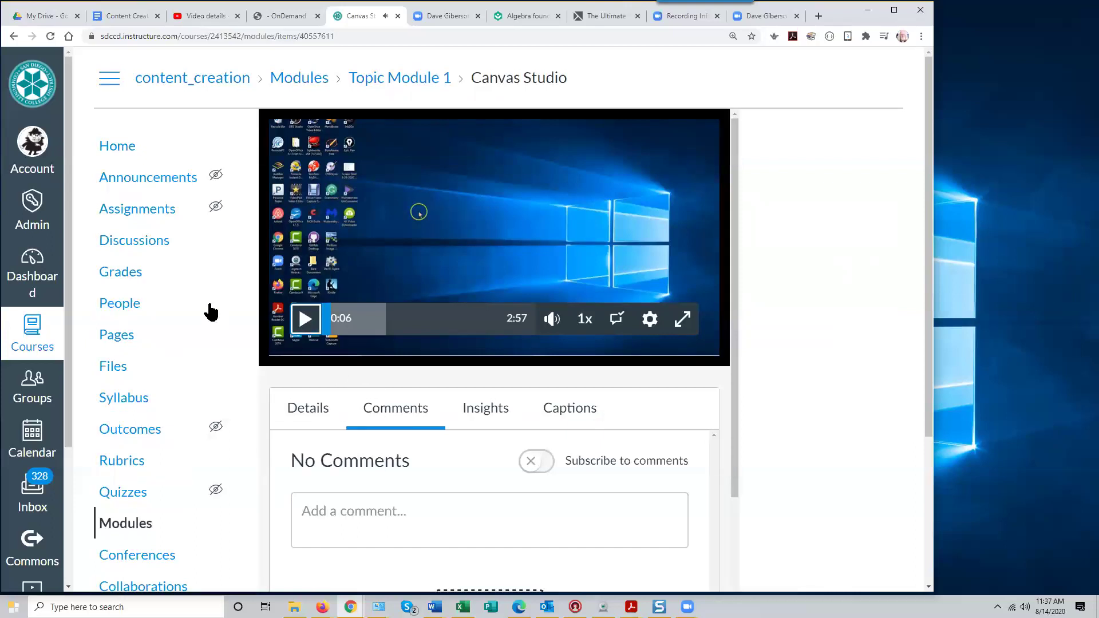
{"action": "left_click", "coordinate": [305, 83]}
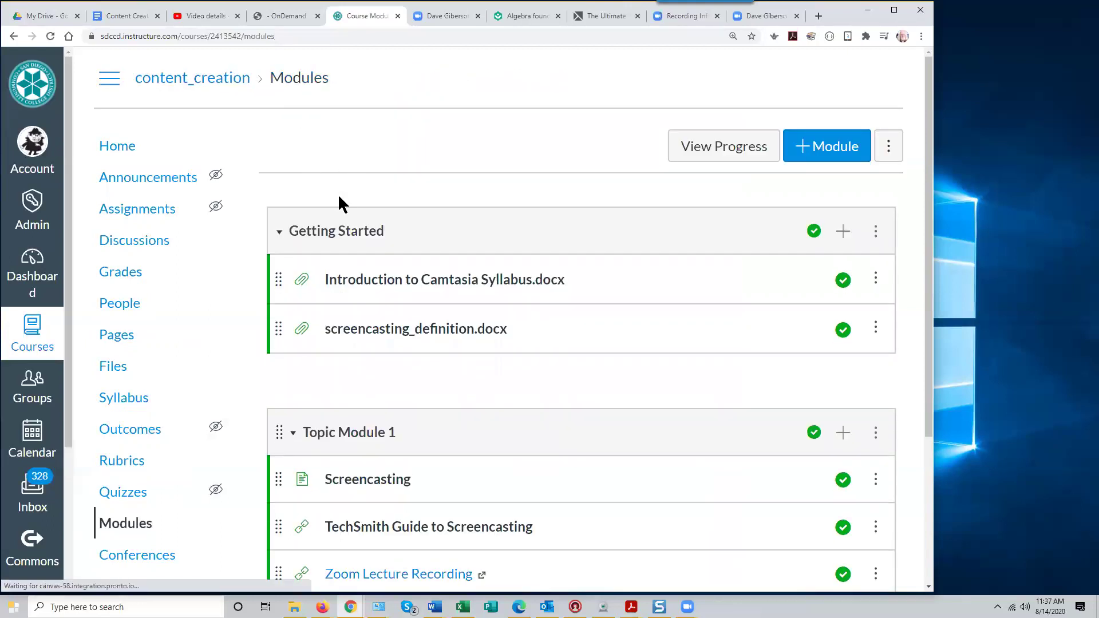
{"action": "scroll", "coordinate": [567, 324], "scroll_direction": "down", "scroll_amount": 3}
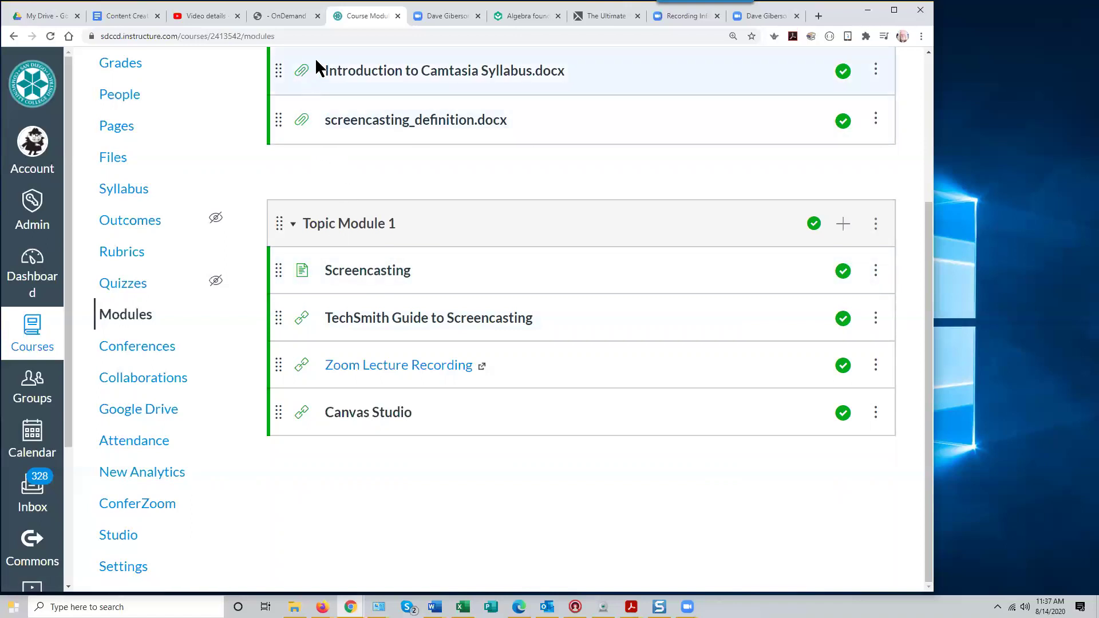
{"action": "scroll", "coordinate": [295, 187], "scroll_direction": "up", "scroll_amount": 2}
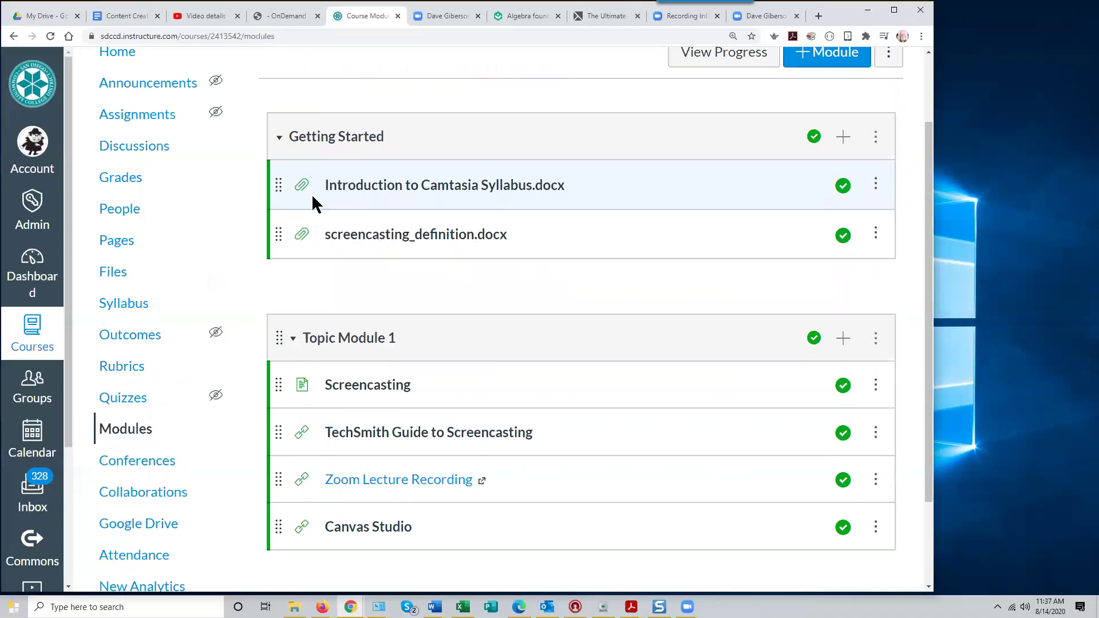
{"action": "scroll", "coordinate": [518, 272], "scroll_direction": "down", "scroll_amount": 2}
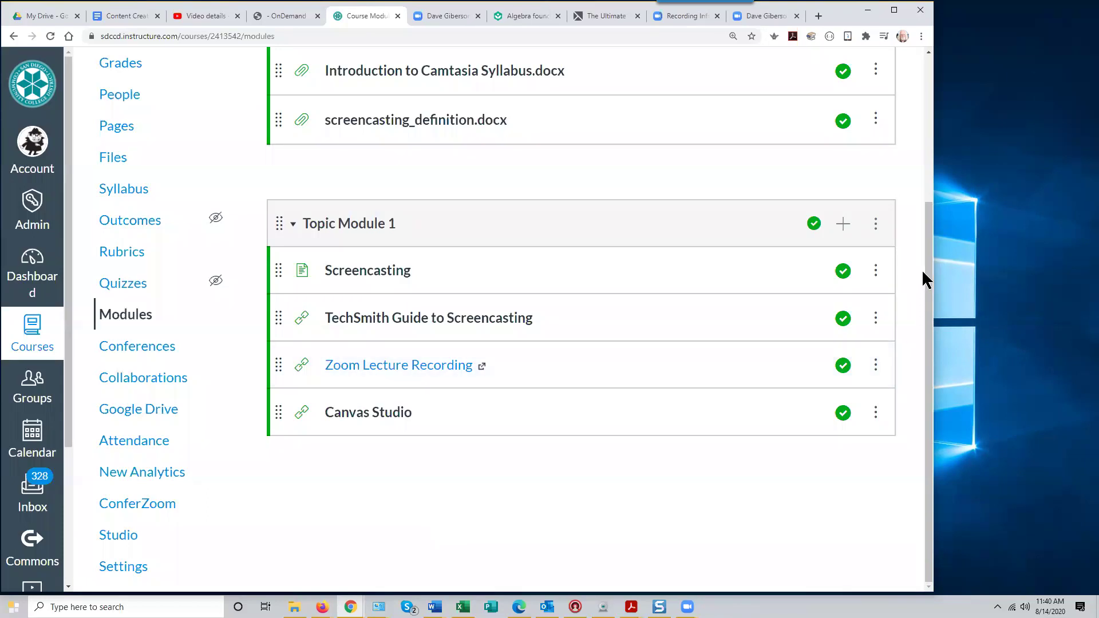
{"action": "scroll", "coordinate": [927, 280], "scroll_direction": "up", "scroll_amount": 4}
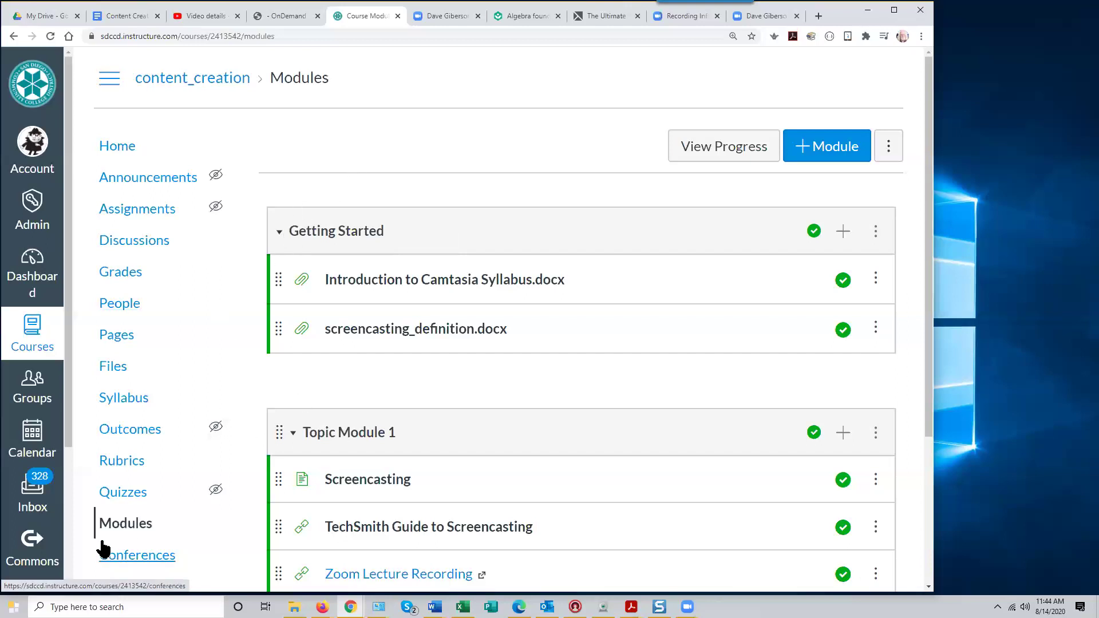
{"action": "left_click", "coordinate": [127, 16]}
{"action": "scroll", "coordinate": [706, 408], "scroll_direction": "down", "scroll_amount": 4}
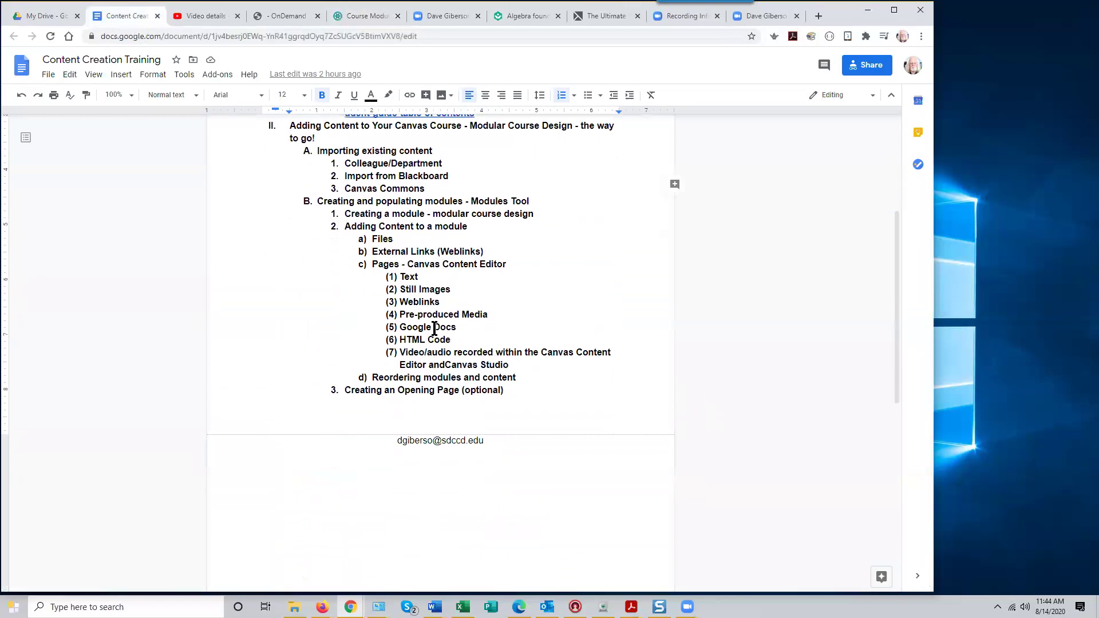
{"action": "scroll", "coordinate": [508, 318], "scroll_direction": "up", "scroll_amount": 1}
{"action": "scroll", "coordinate": [401, 395], "scroll_direction": "up", "scroll_amount": 3}
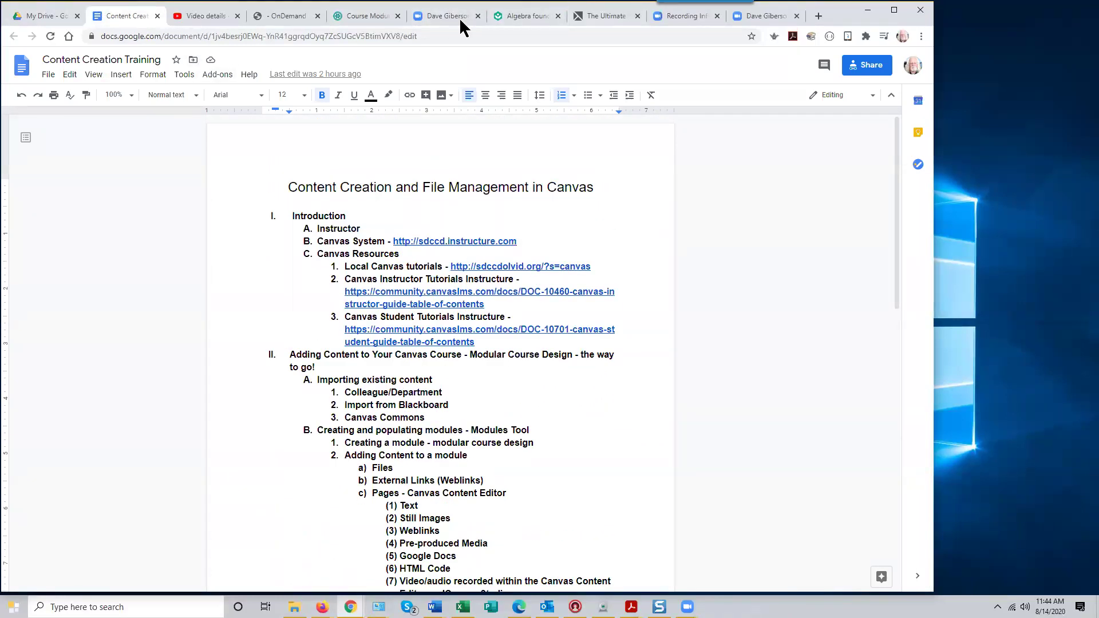
{"action": "left_click", "coordinate": [361, 16]}
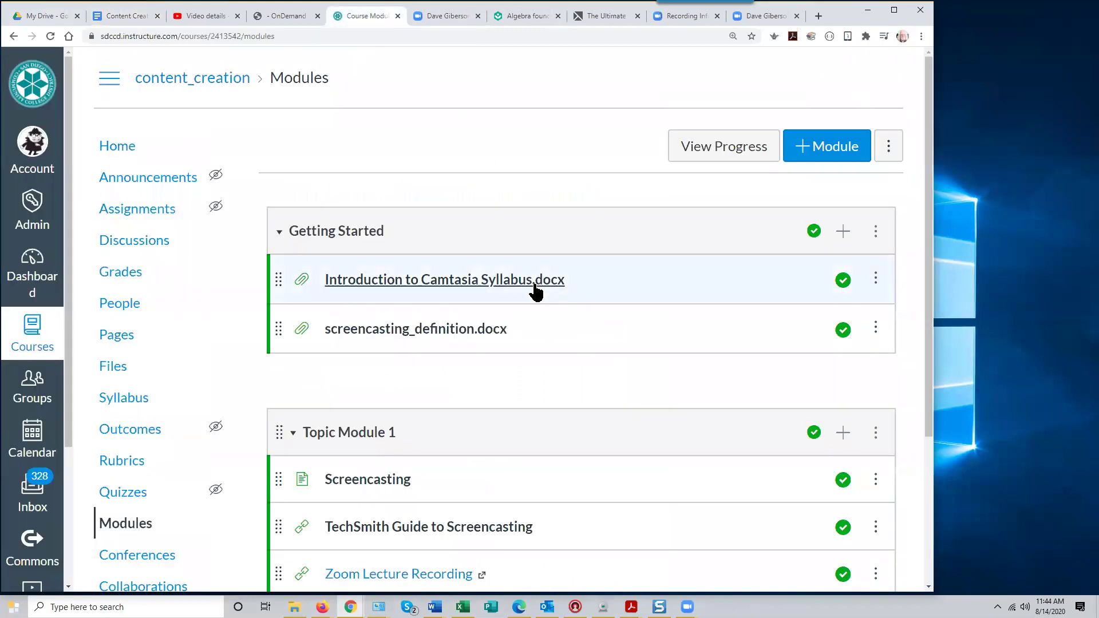
Move Canvas Studio above Zoom Lecture Recording in Topic Module 1, keeping Getting Started first
{"action": "scroll", "coordinate": [929, 346], "scroll_direction": "down", "scroll_amount": 2}
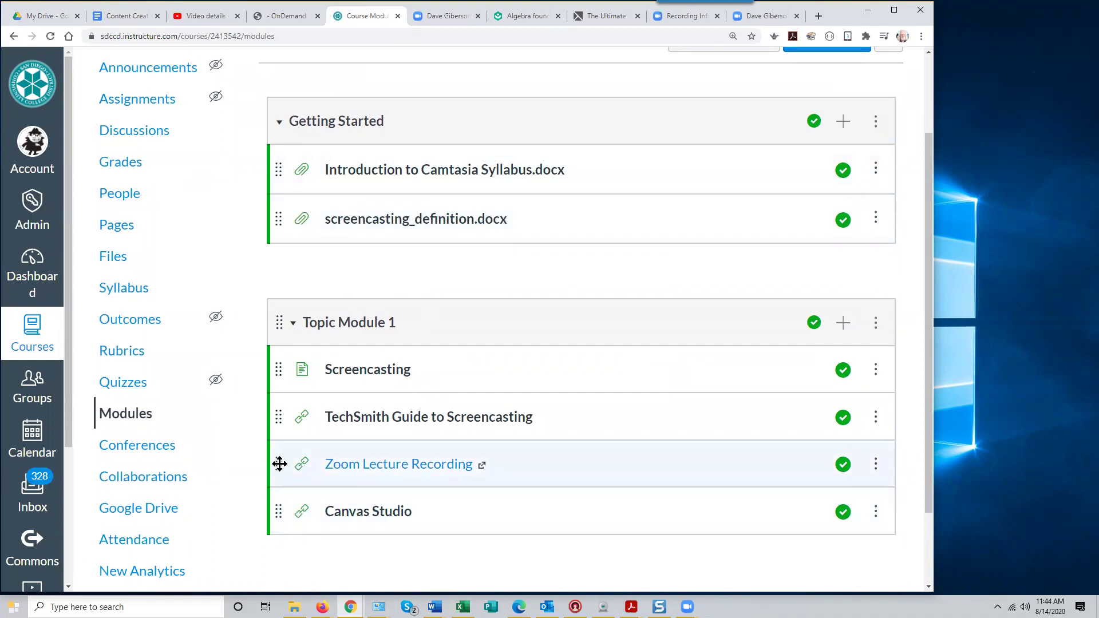
{"action": "left_click_drag", "start_coordinate": [278, 514], "coordinate": [281, 460]}
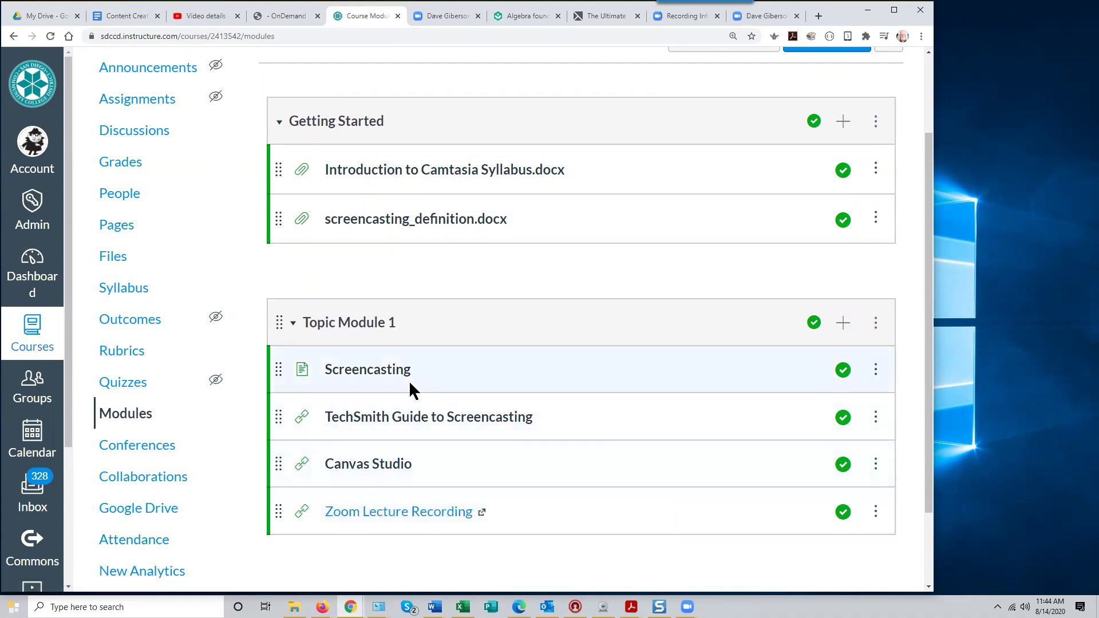
{"action": "left_click_drag", "start_coordinate": [278, 322], "coordinate": [291, 106]}
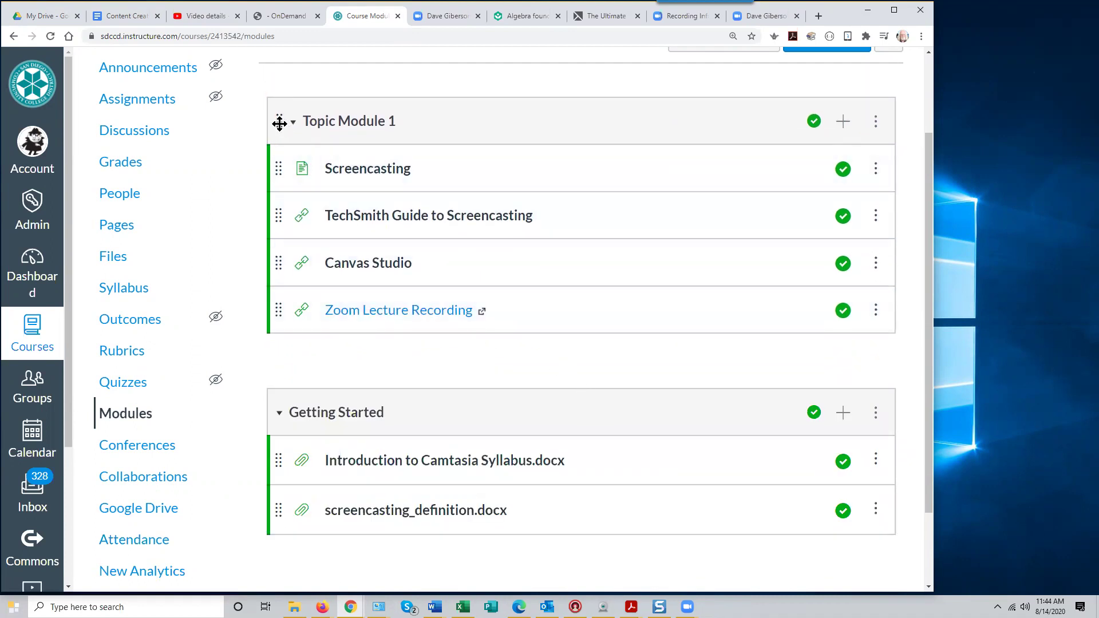
{"action": "left_click_drag", "start_coordinate": [278, 166], "coordinate": [270, 446]}
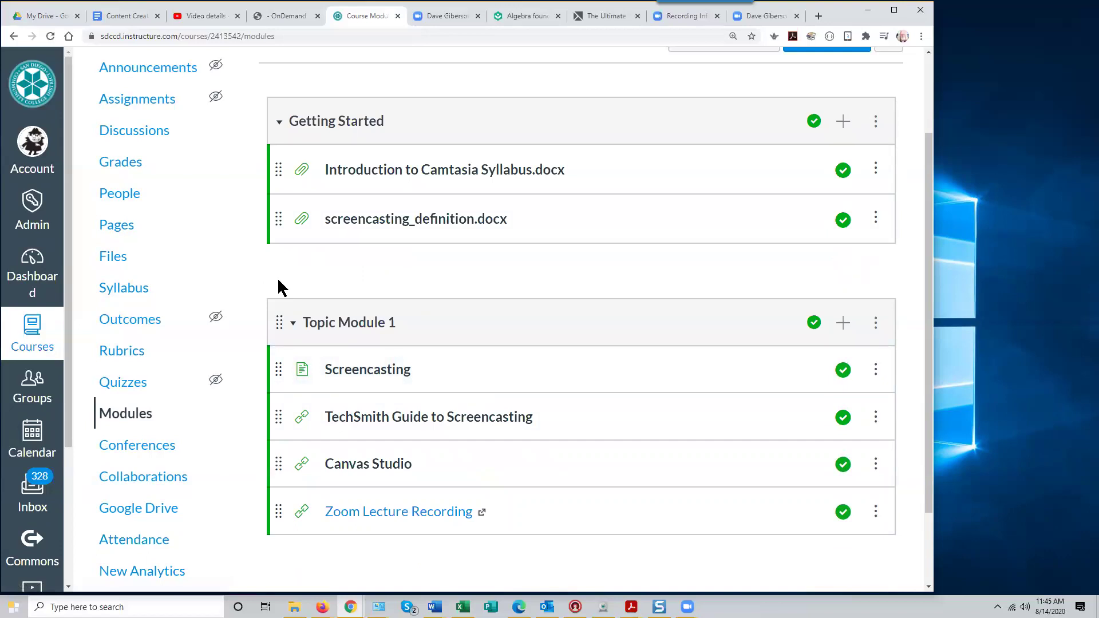
{"action": "left_click_drag", "start_coordinate": [927, 274], "coordinate": [927, 153]}
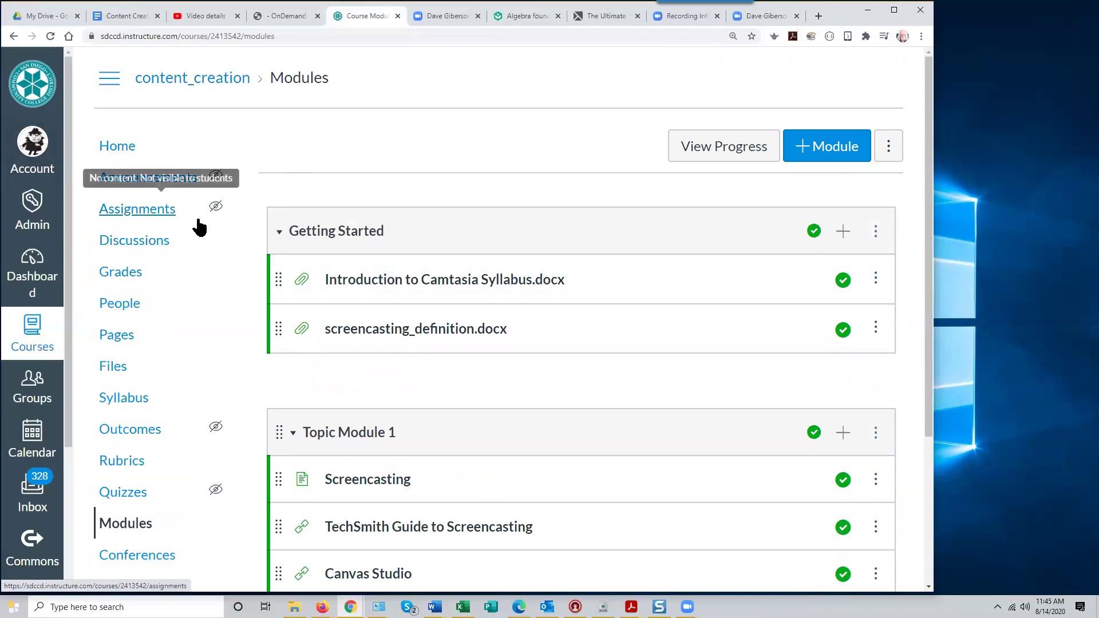
Go to the course home, then open the Pages index listing the Screencasting page
{"action": "left_click", "coordinate": [117, 152]}
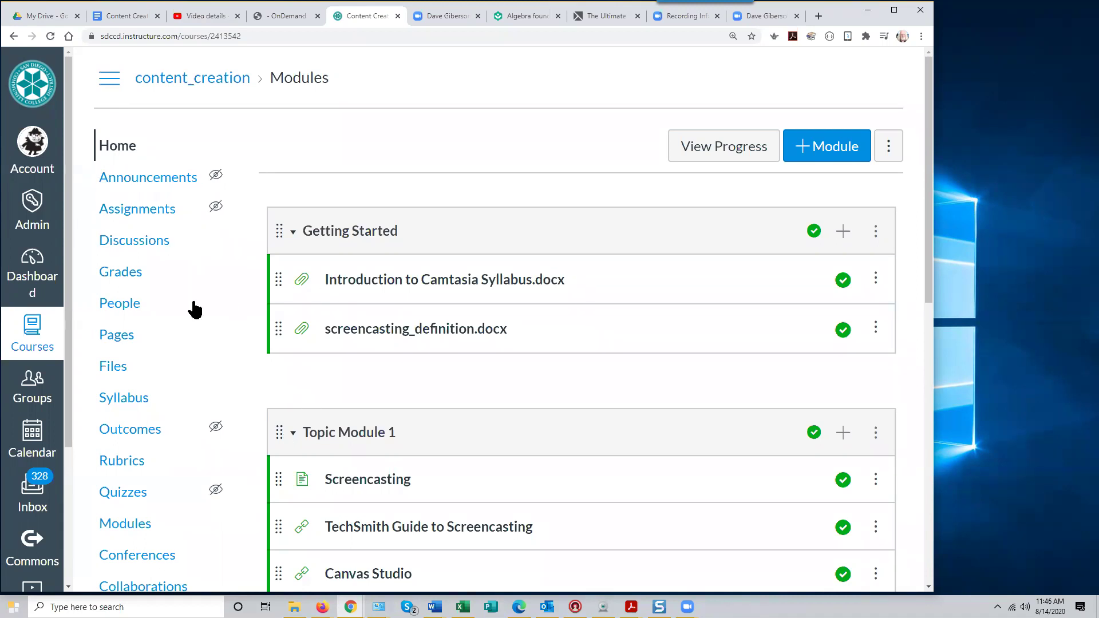
{"action": "left_click", "coordinate": [115, 336]}
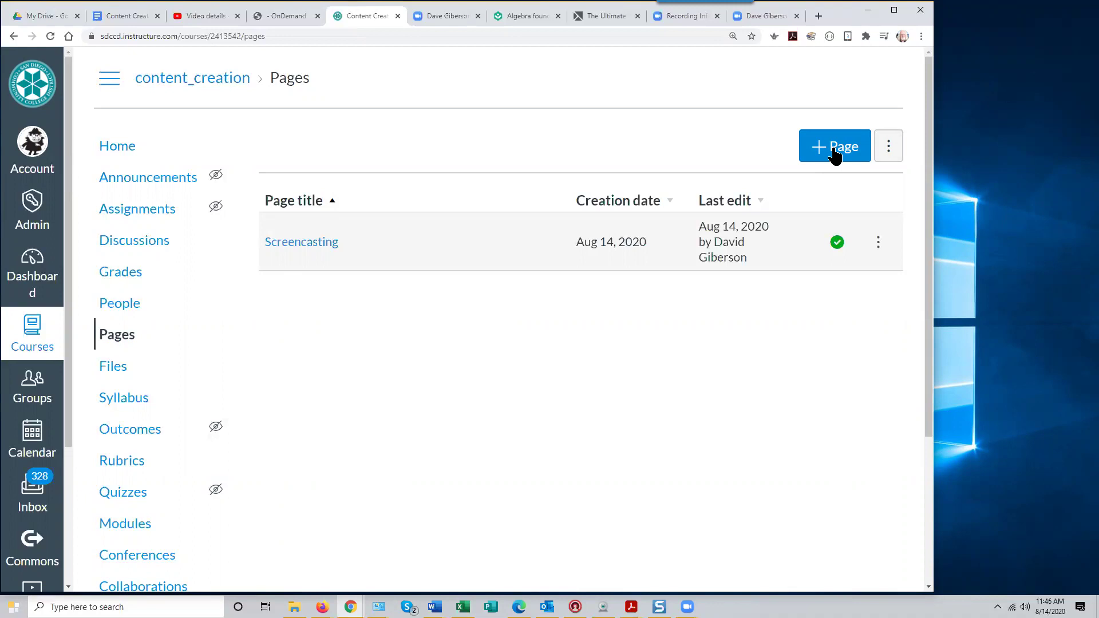
Start a new course page titled 'Welcome'
{"action": "left_click", "coordinate": [834, 150]}
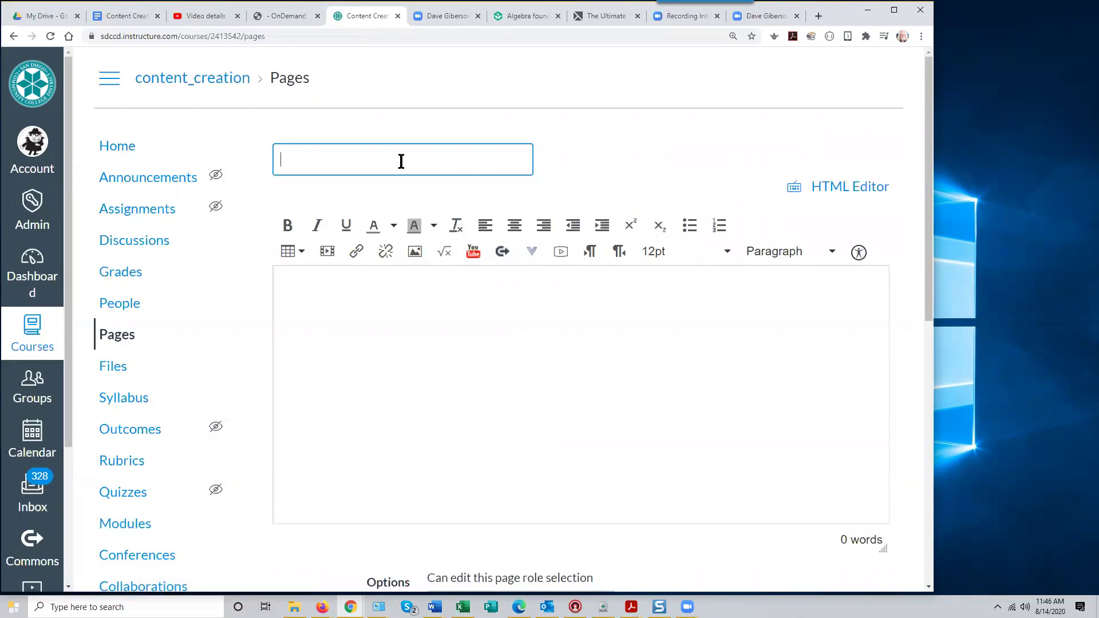
{"action": "left_click", "coordinate": [340, 150]}
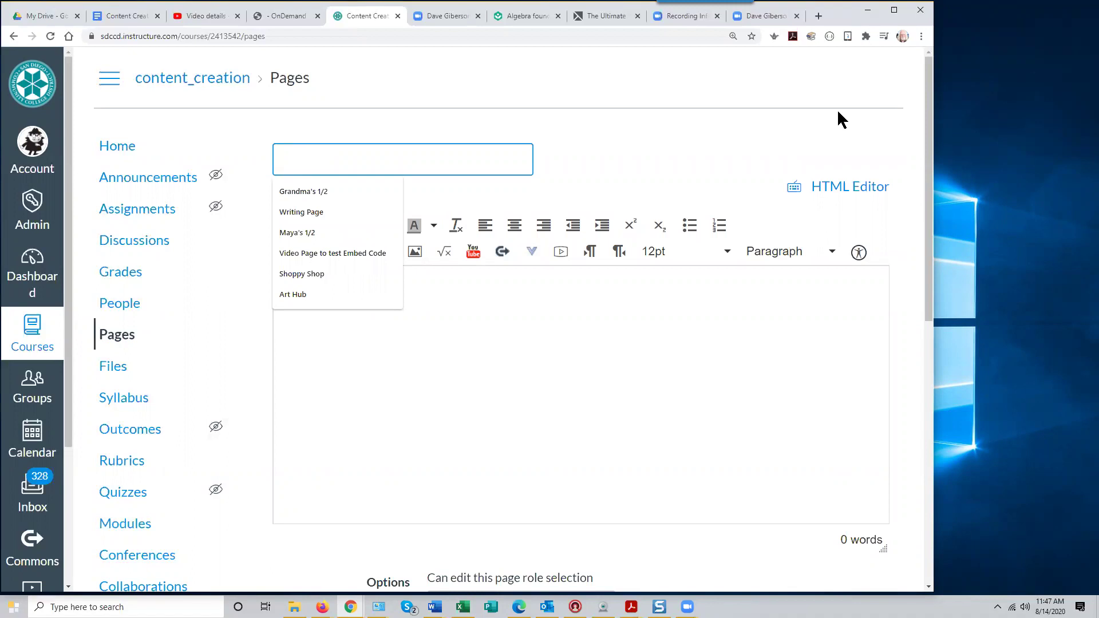
{"action": "type", "text": "Welcome"}
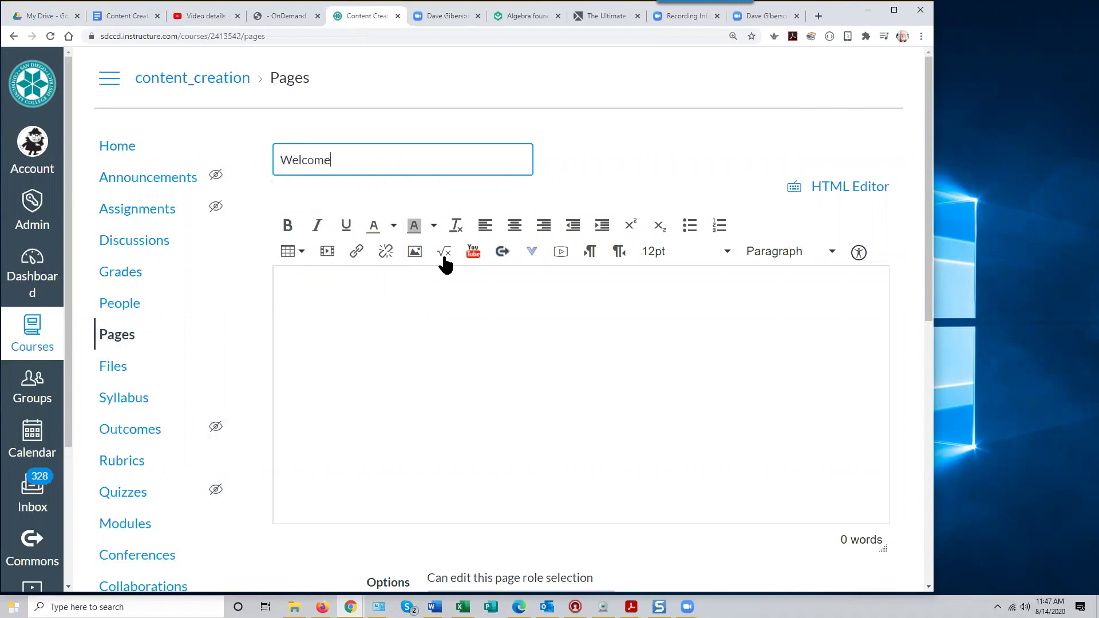
Zoom the browser out so the content sidebar shows beside the empty page body
{"action": "left_click", "coordinate": [309, 287]}
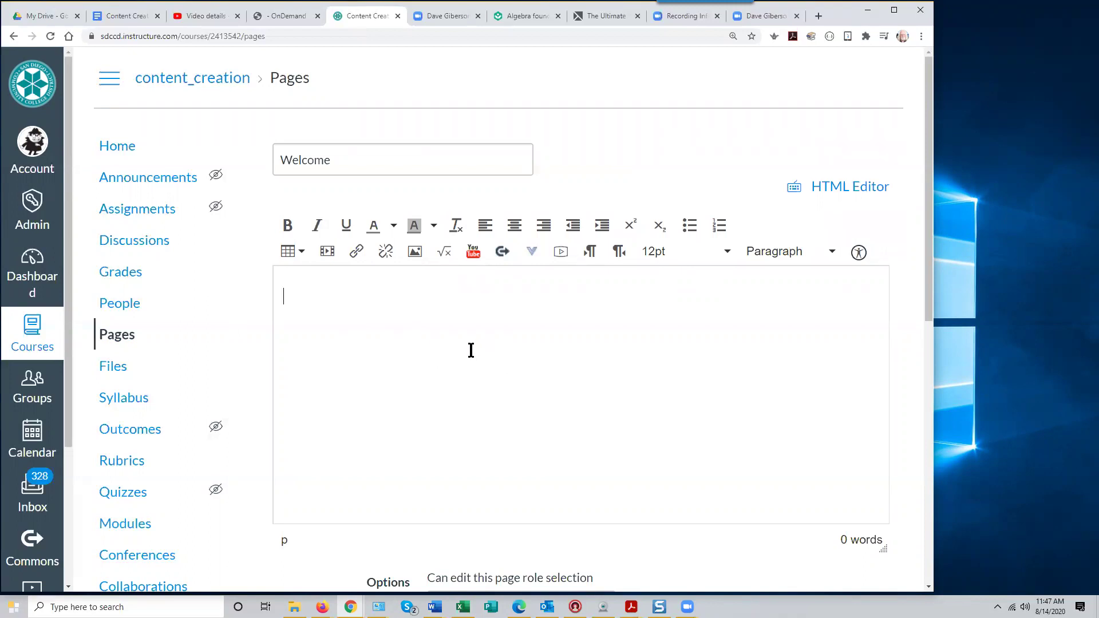
{"action": "left_click", "coordinate": [413, 255]}
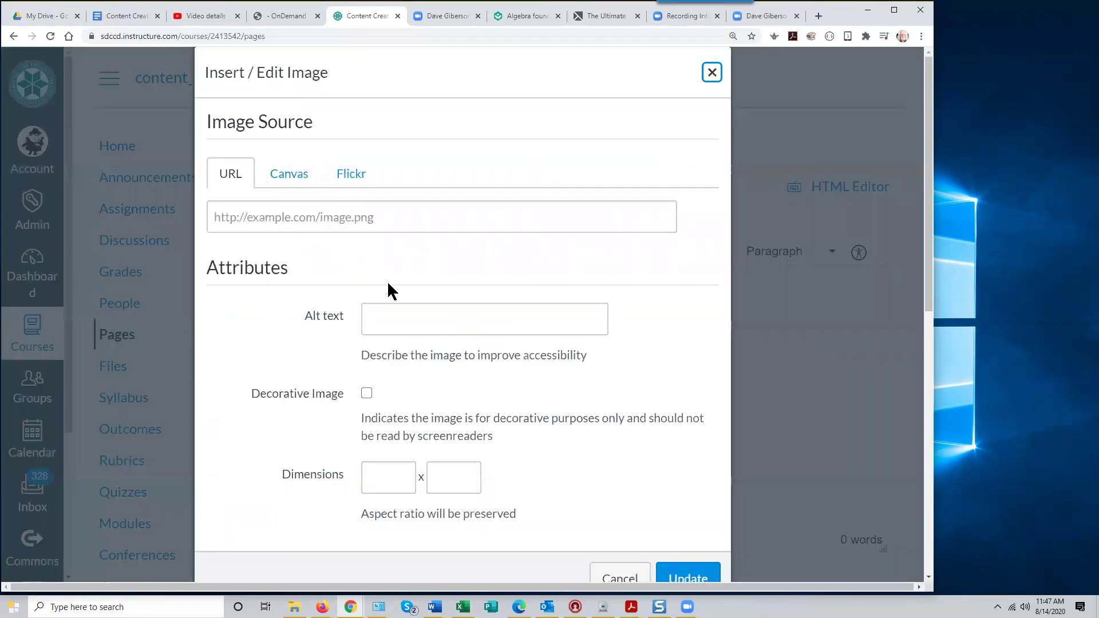
{"action": "left_click", "coordinate": [616, 579]}
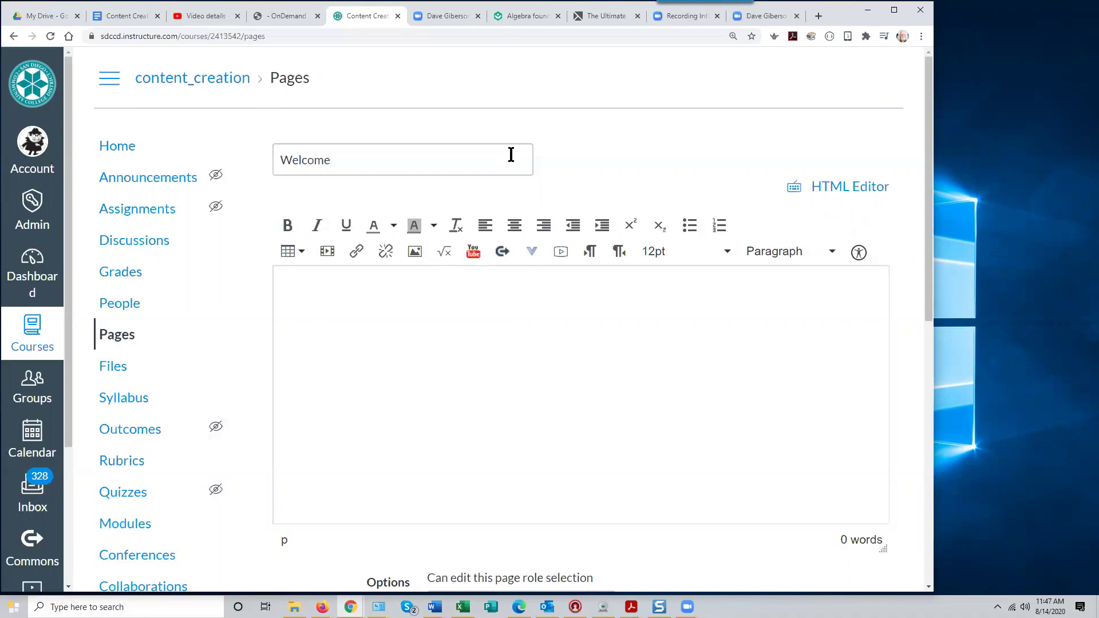
{"action": "key", "text": "ctrl+minus"}
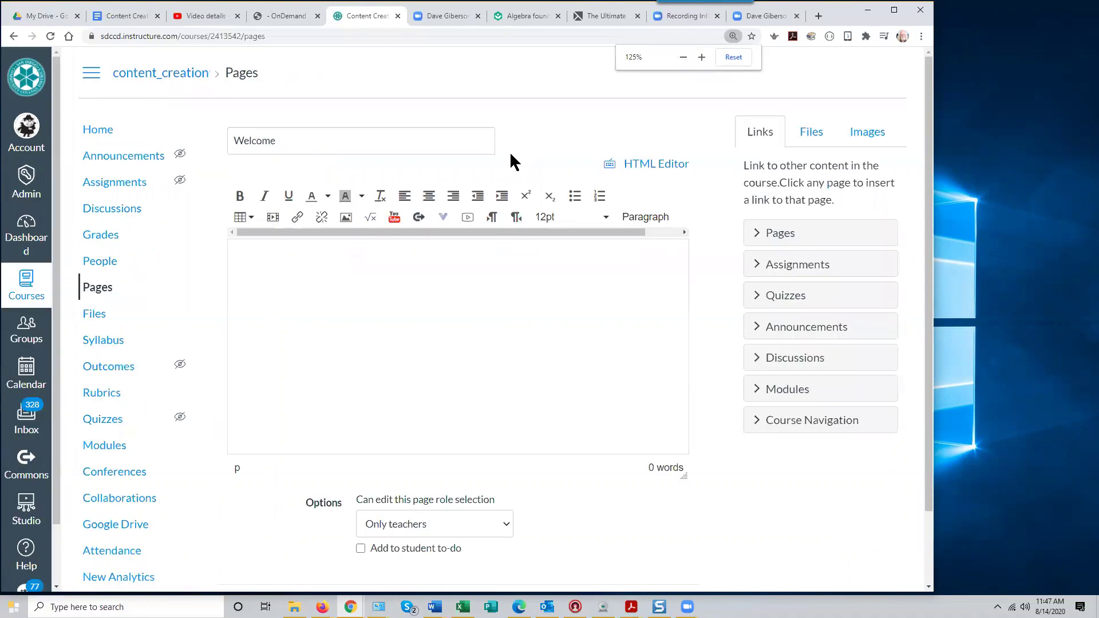
Embed the olp.gif banner and type the heading 'Introduction to Screencasting' below it
{"action": "left_click", "coordinate": [861, 135]}
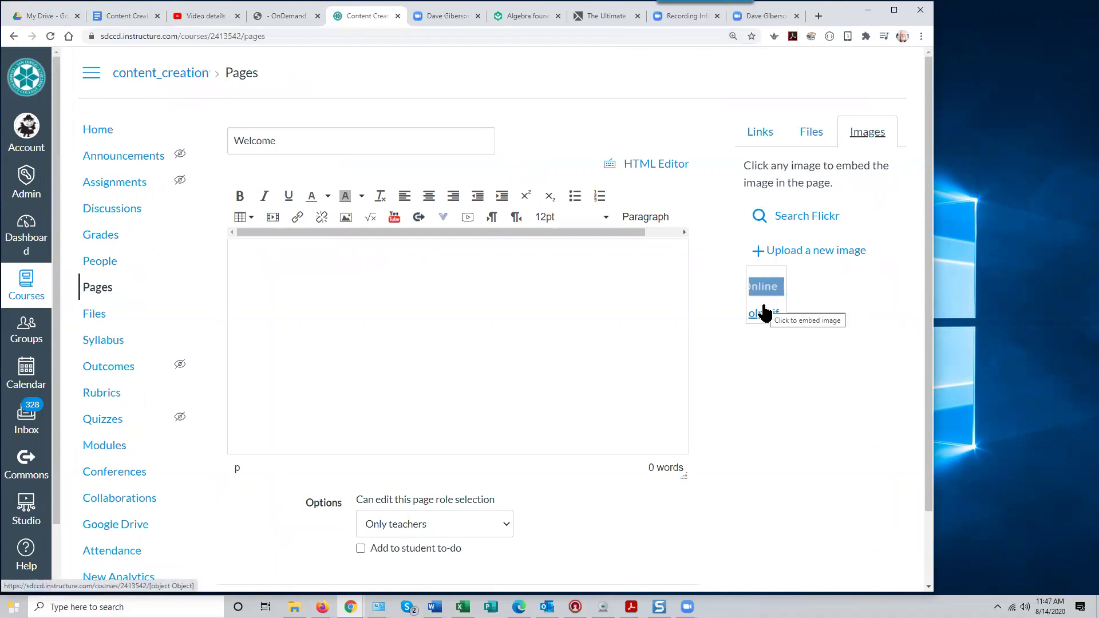
{"action": "left_click", "coordinate": [764, 314]}
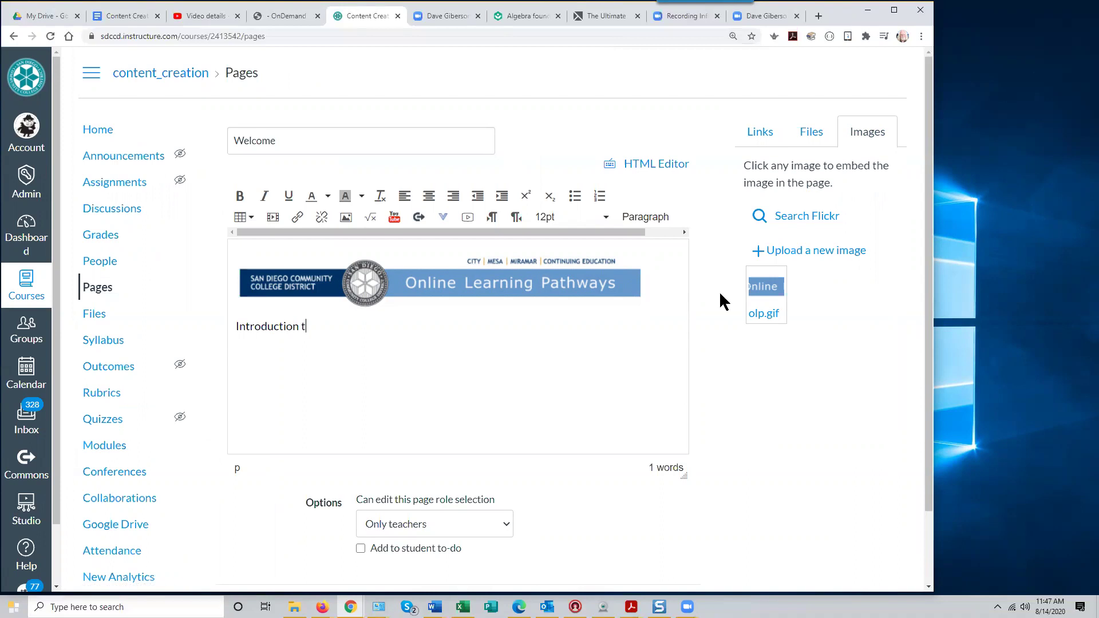
{"action": "type", "text": "Screencasting"}
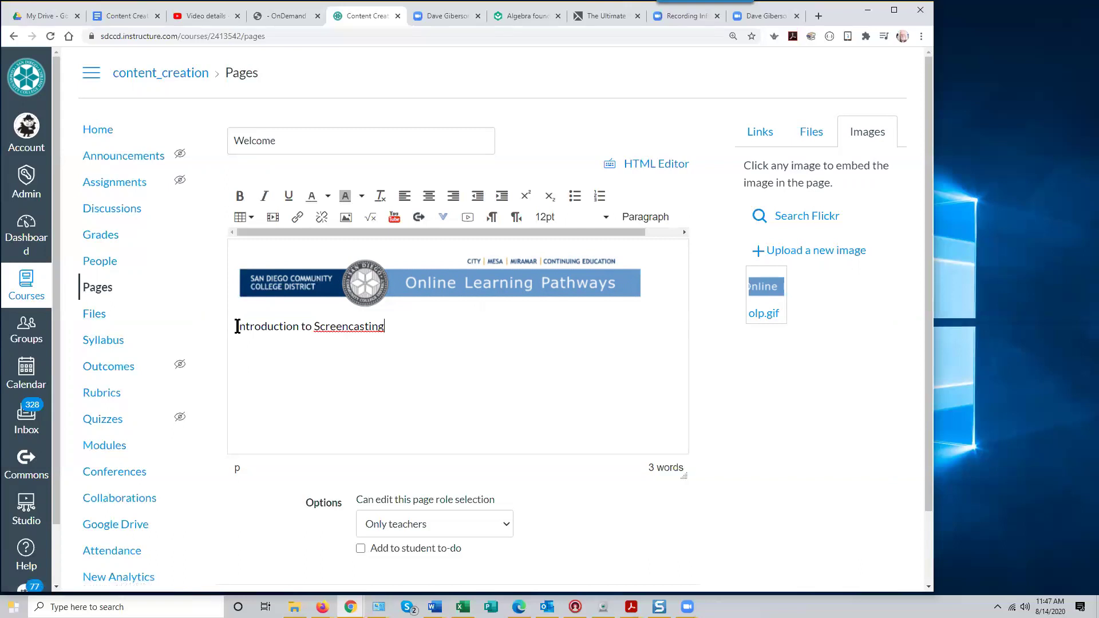
Make the Introduction to Screencasting heading centered, bold and 18pt
{"action": "left_click_drag", "start_coordinate": [235, 325], "coordinate": [395, 329]}
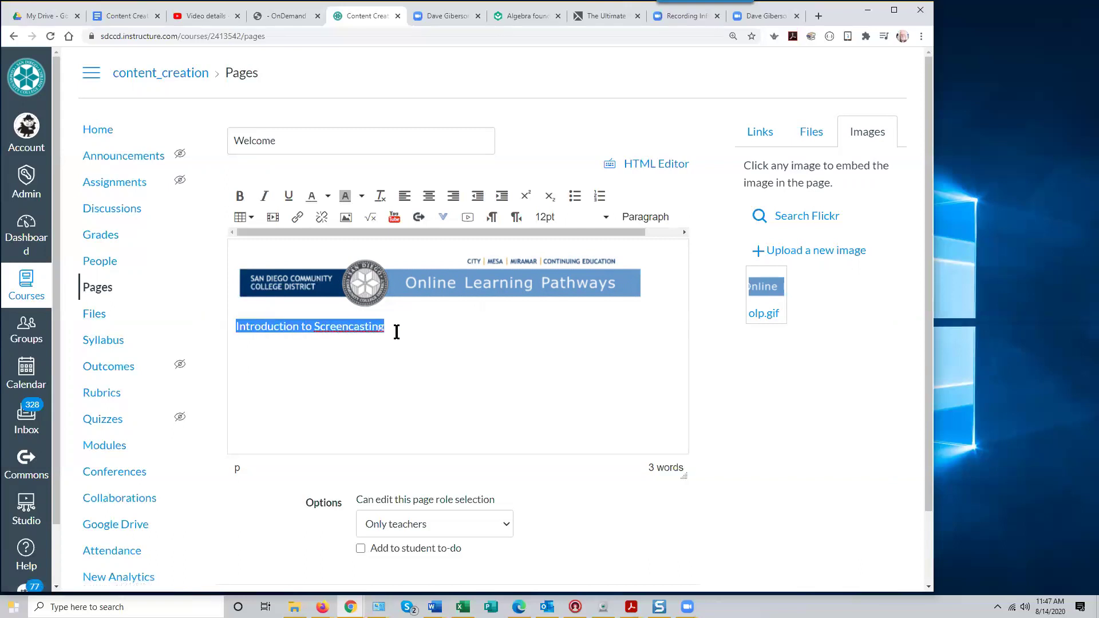
{"action": "left_click", "coordinate": [429, 196]}
{"action": "left_click", "coordinate": [605, 218]}
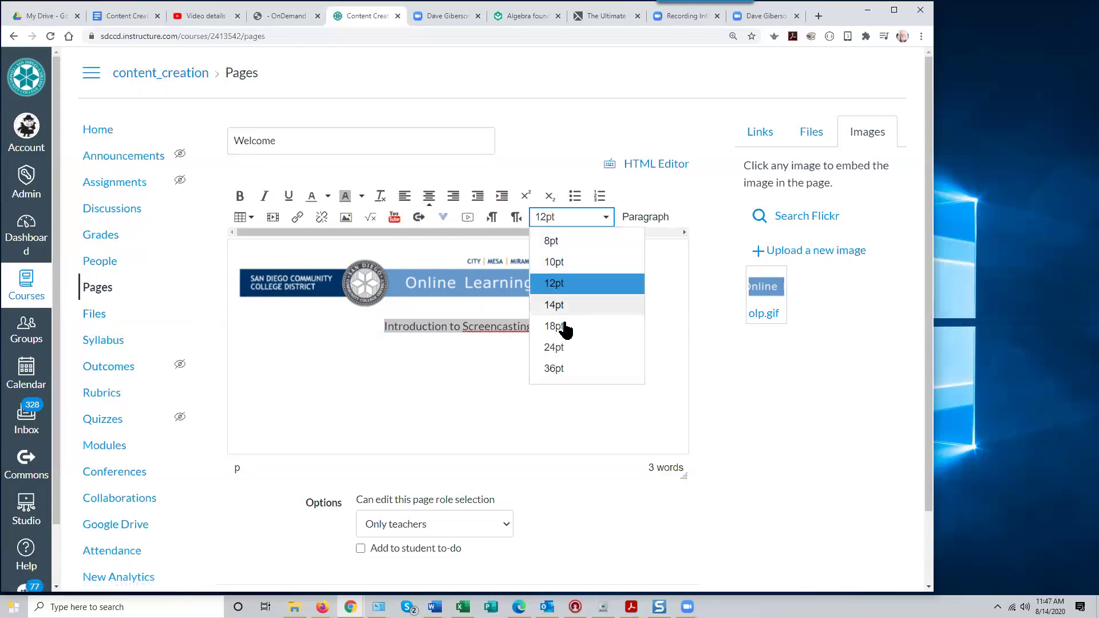
{"action": "left_click", "coordinate": [562, 330]}
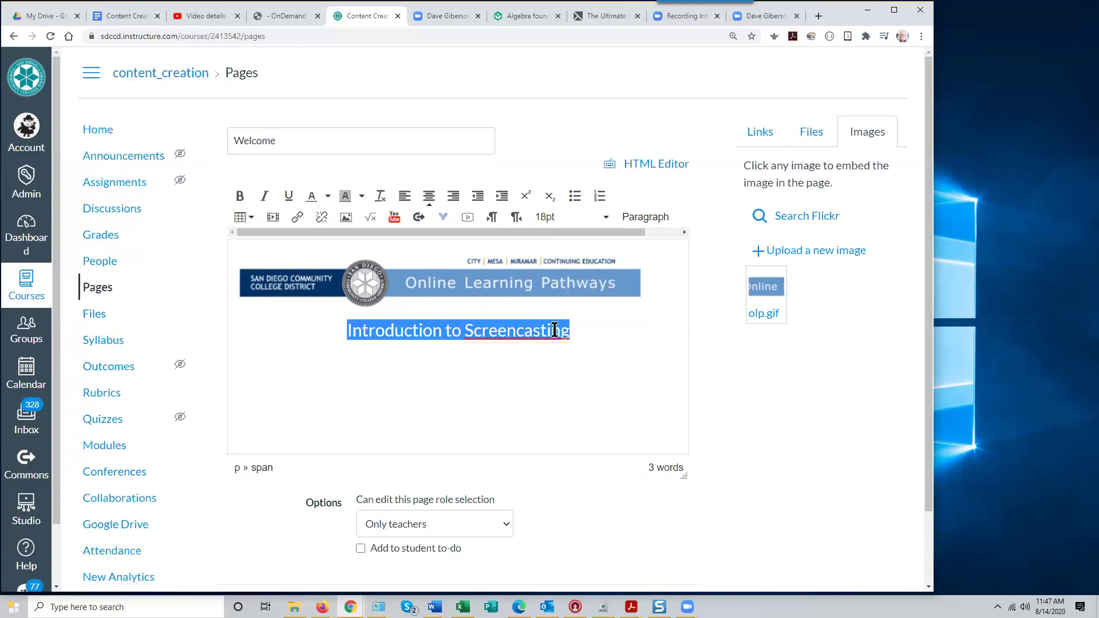
{"action": "left_click", "coordinate": [240, 196]}
{"action": "left_click", "coordinate": [583, 343]}
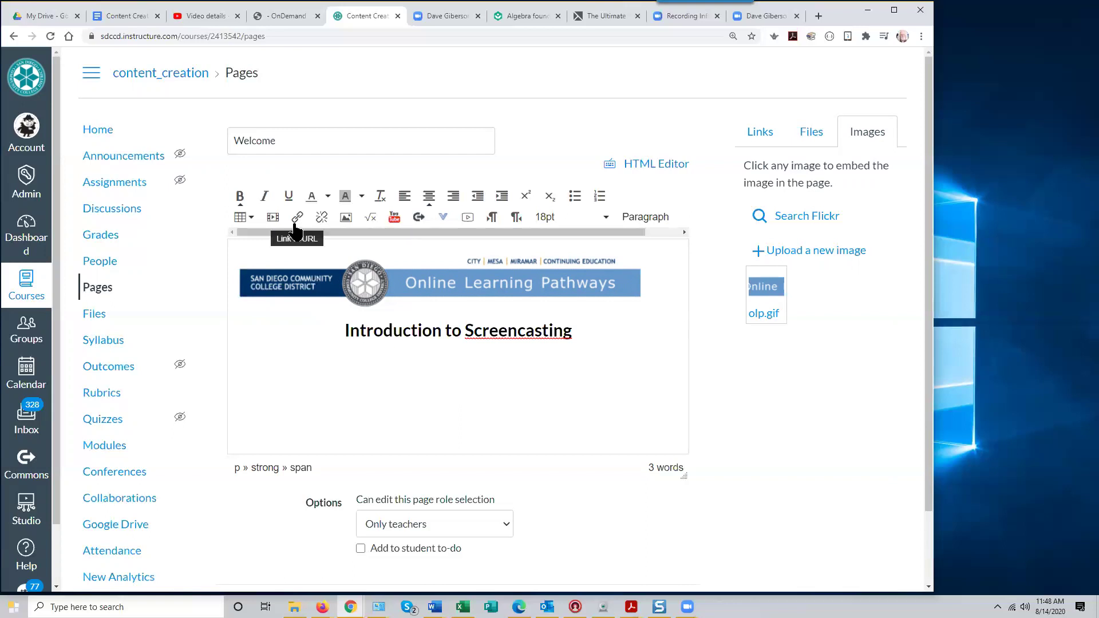
{"action": "left_click", "coordinate": [209, 17]}
Search channel videos for 'screencasting' and copy the Intro to Screencasting video link
{"action": "left_click", "coordinate": [21, 130]}
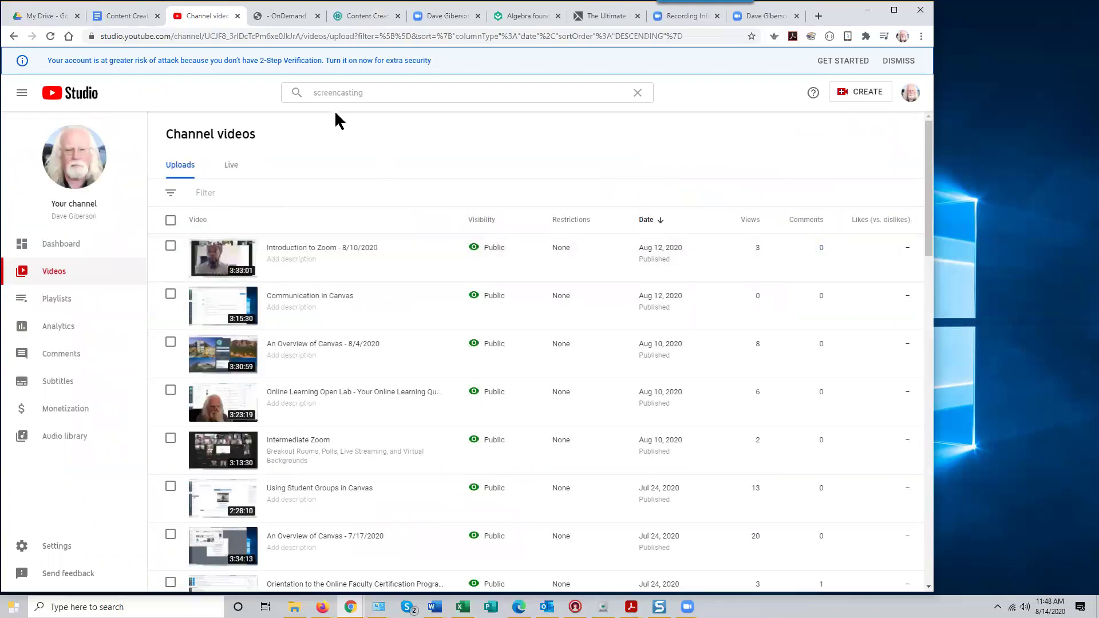
{"action": "left_click", "coordinate": [334, 93]}
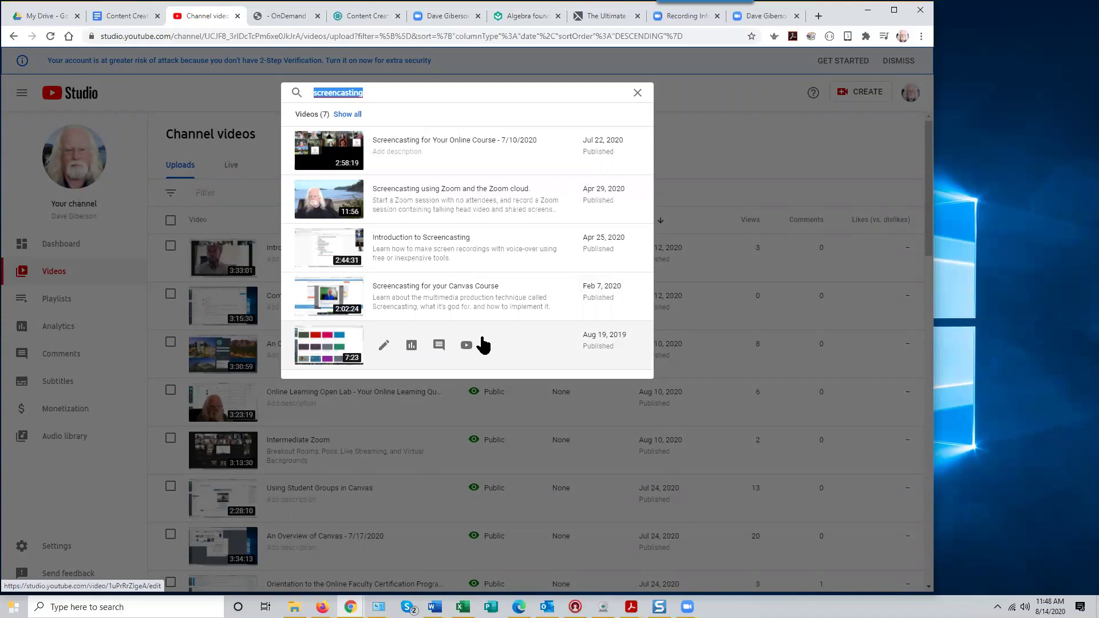
{"action": "left_click", "coordinate": [347, 114]}
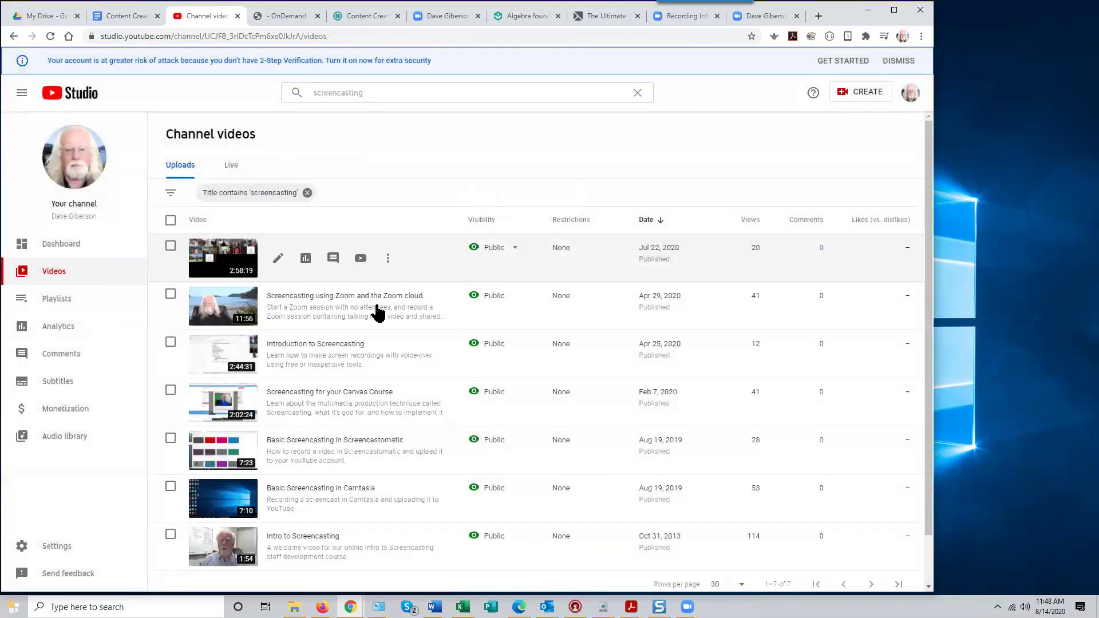
{"action": "scroll", "coordinate": [377, 320], "scroll_direction": "down", "scroll_amount": 1}
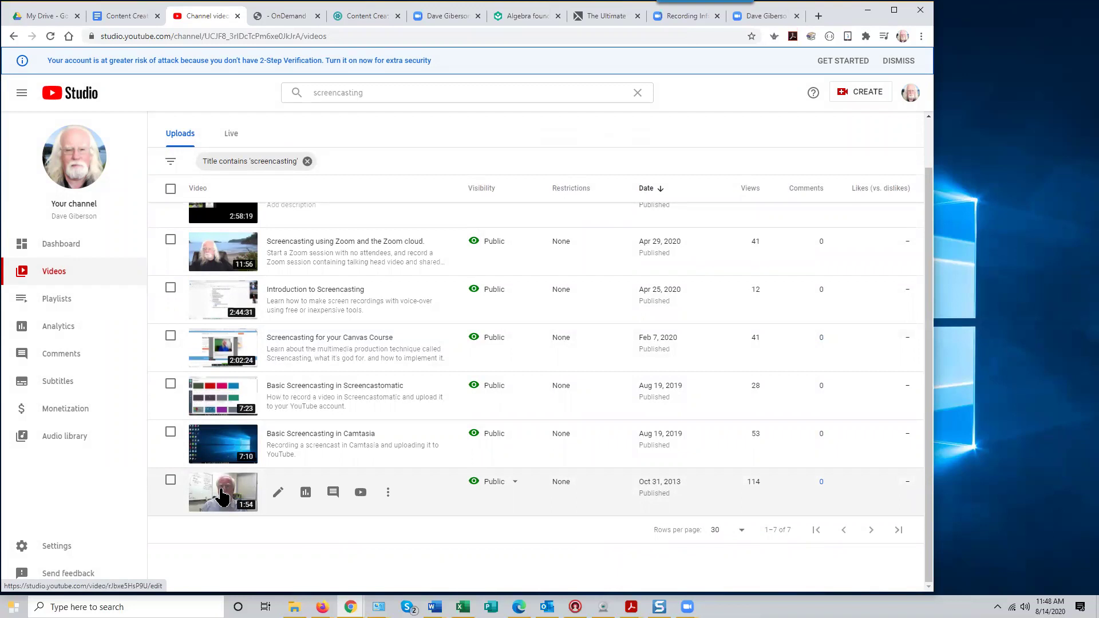
{"action": "left_click", "coordinate": [225, 503]}
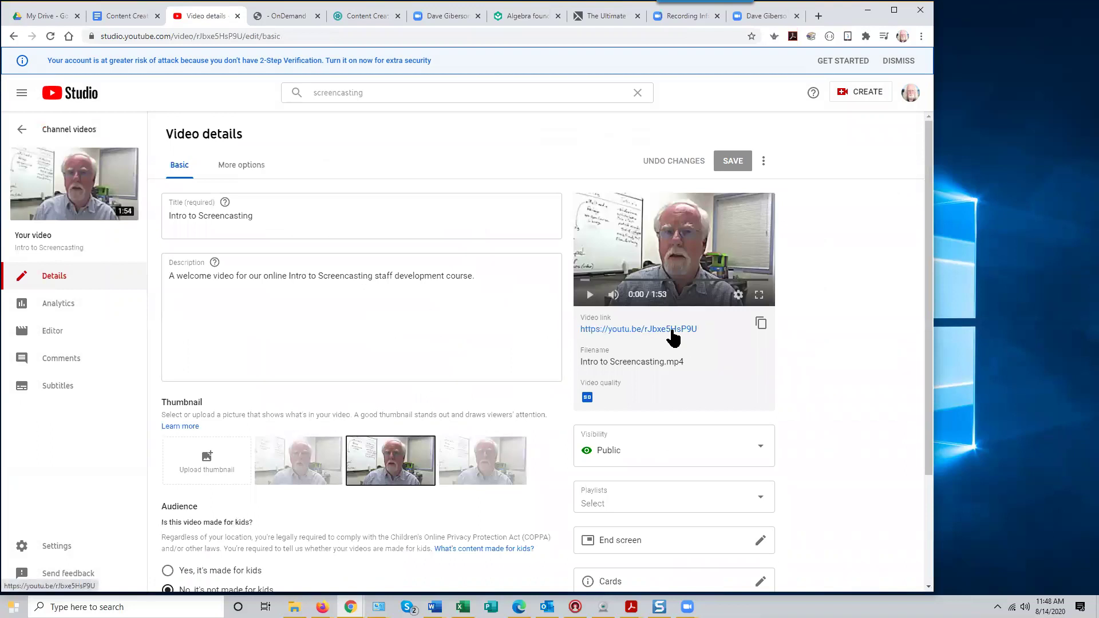
{"action": "left_click", "coordinate": [760, 324]}
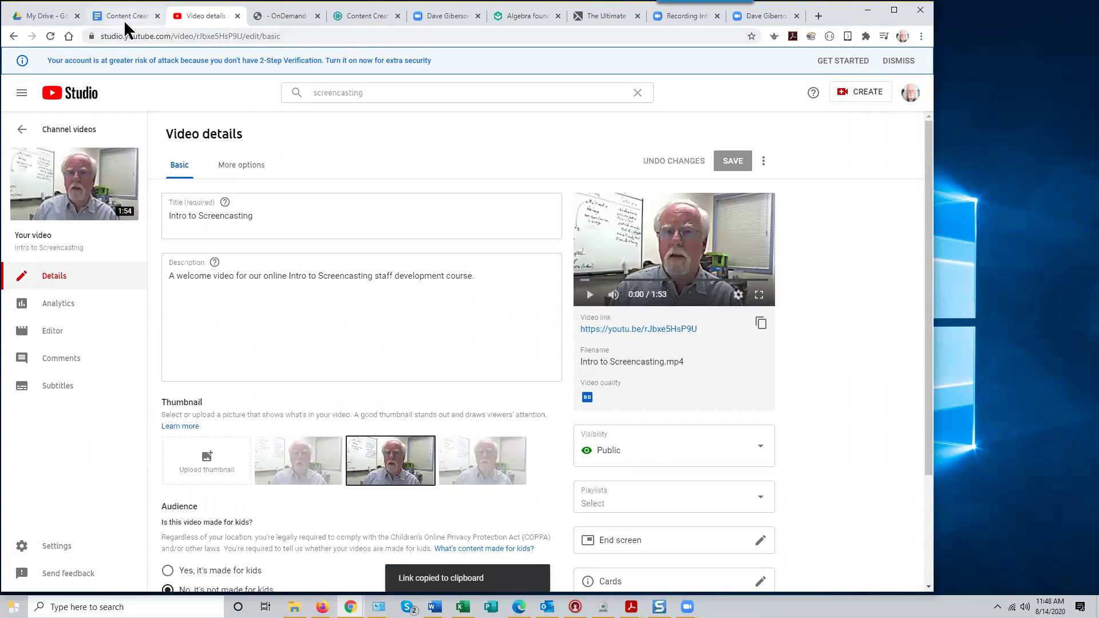
{"action": "left_click", "coordinate": [495, 17]}
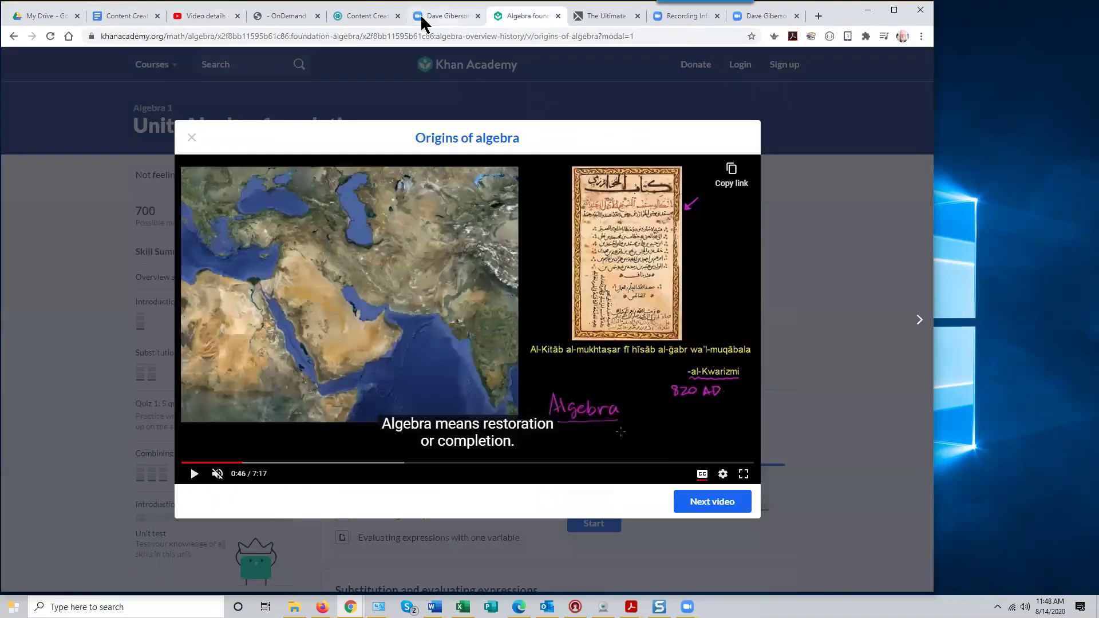
{"action": "left_click", "coordinate": [373, 16]}
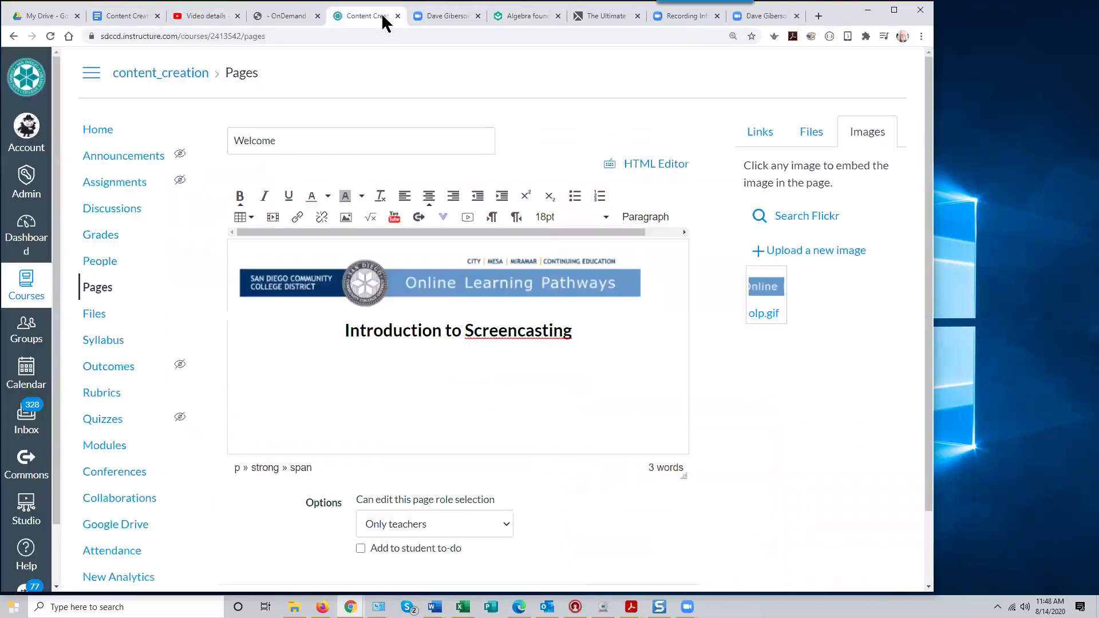
Embed the Intro to Screencasting YouTube video by pasting its copied link
{"action": "left_click", "coordinate": [272, 220]}
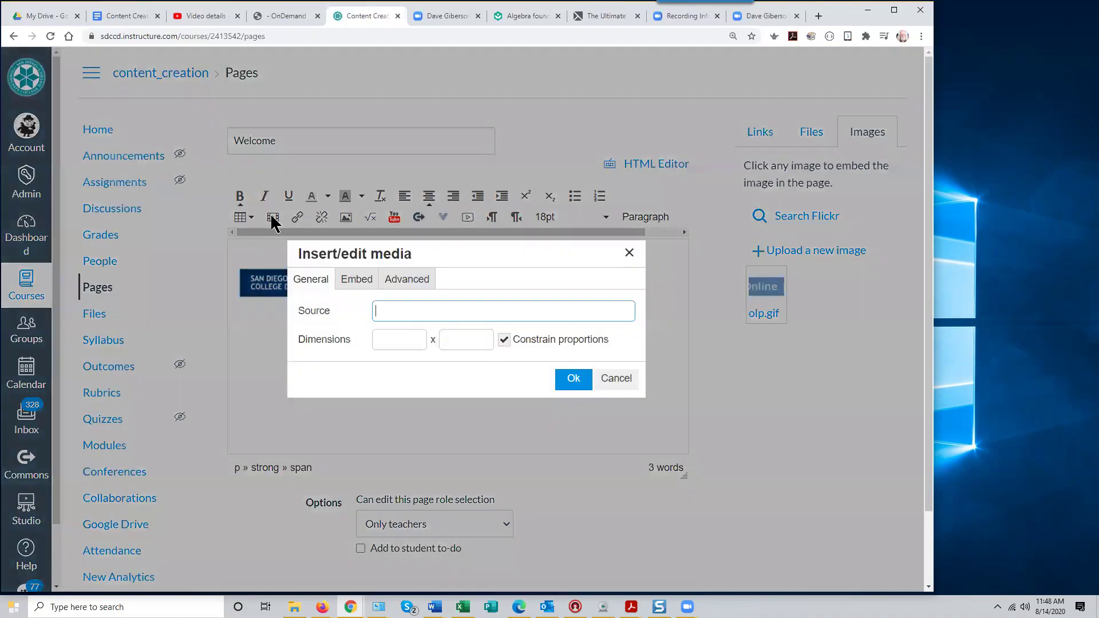
{"action": "key", "text": "ctrl+v"}
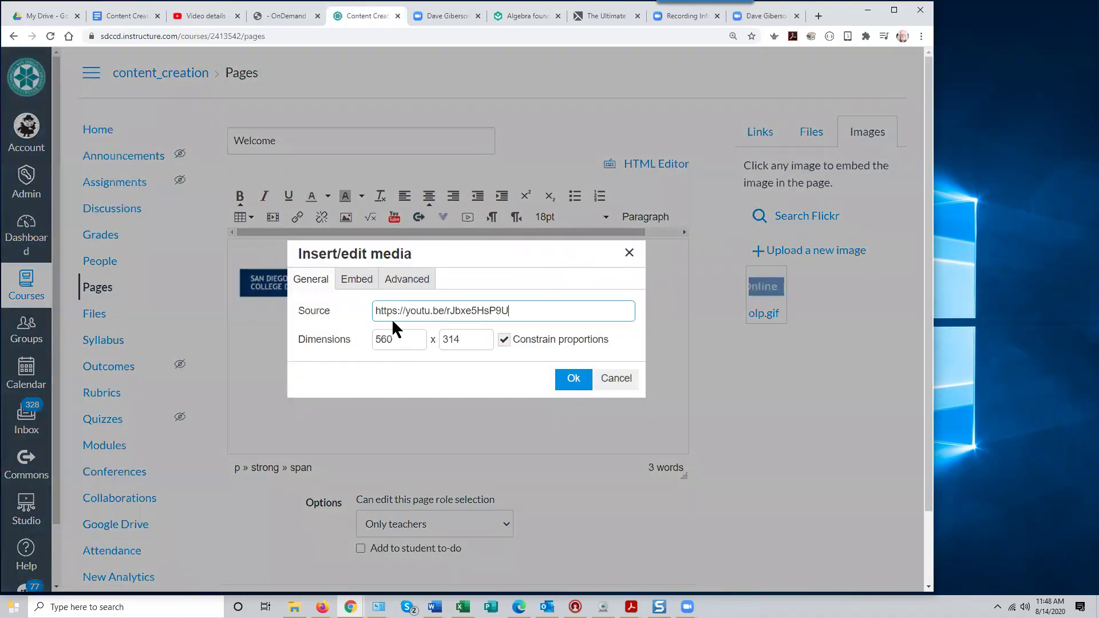
{"action": "left_click", "coordinate": [574, 378]}
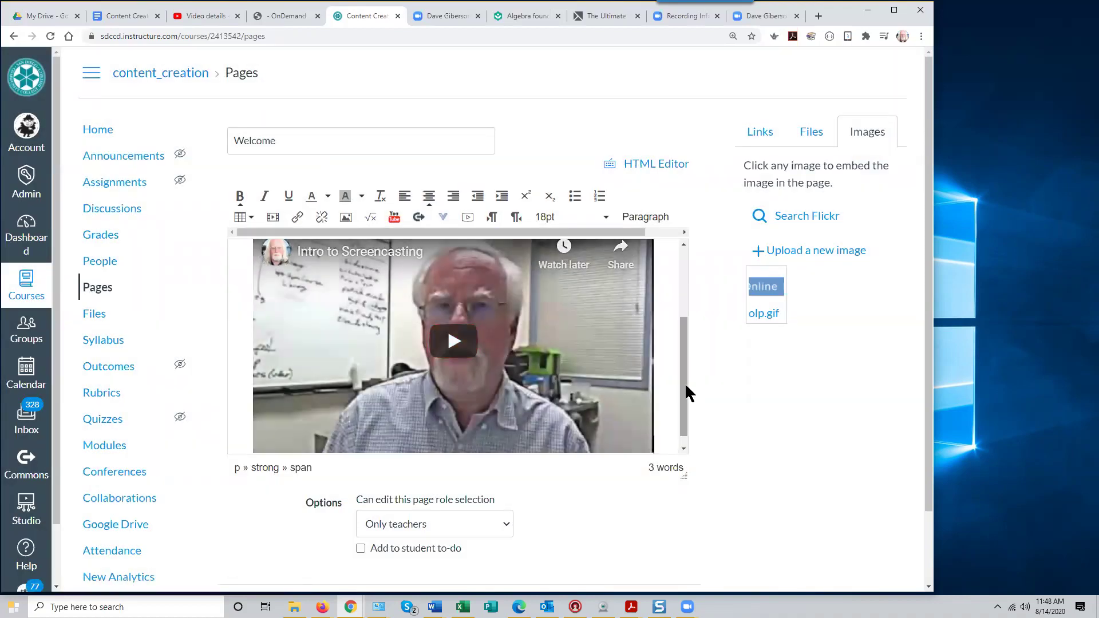
{"action": "scroll", "coordinate": [683, 382], "scroll_direction": "down", "scroll_amount": 1}
Add a 'Course Modules' line below the video and select it
{"action": "left_click_drag", "start_coordinate": [685, 395], "coordinate": [681, 426]}
{"action": "left_click", "coordinate": [669, 423]}
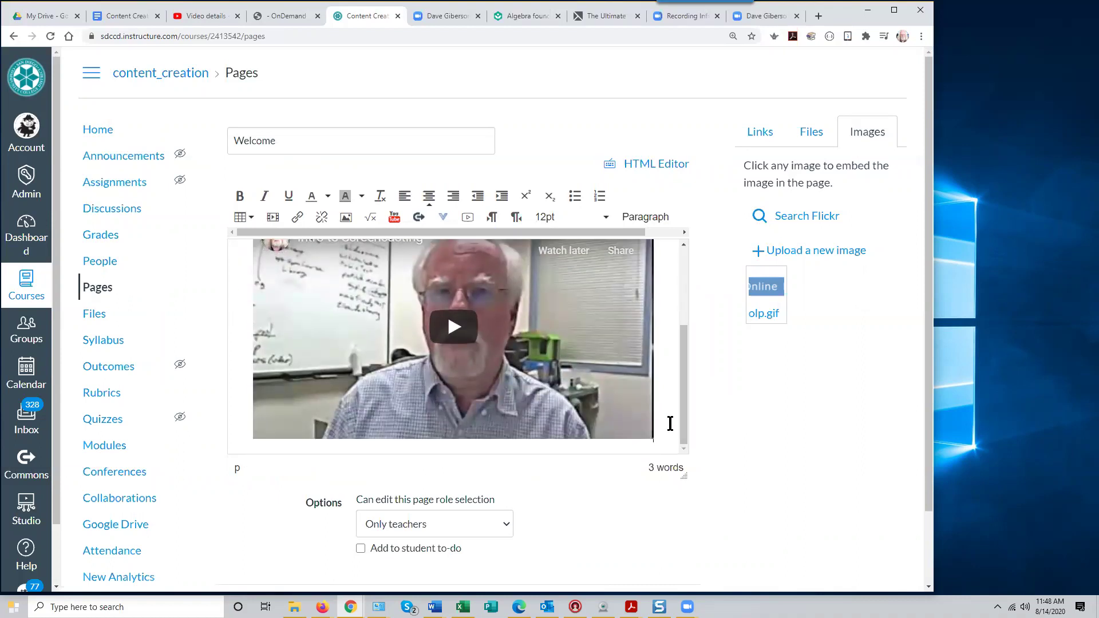
{"action": "key", "text": "Return"}
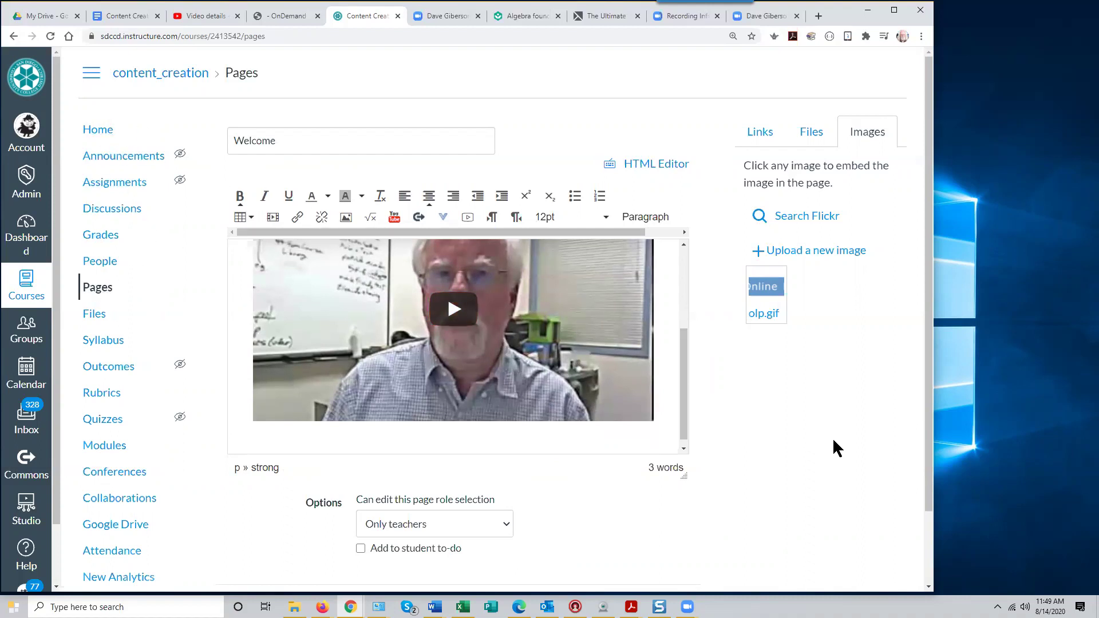
{"action": "type", "text": "COurse Modules"}
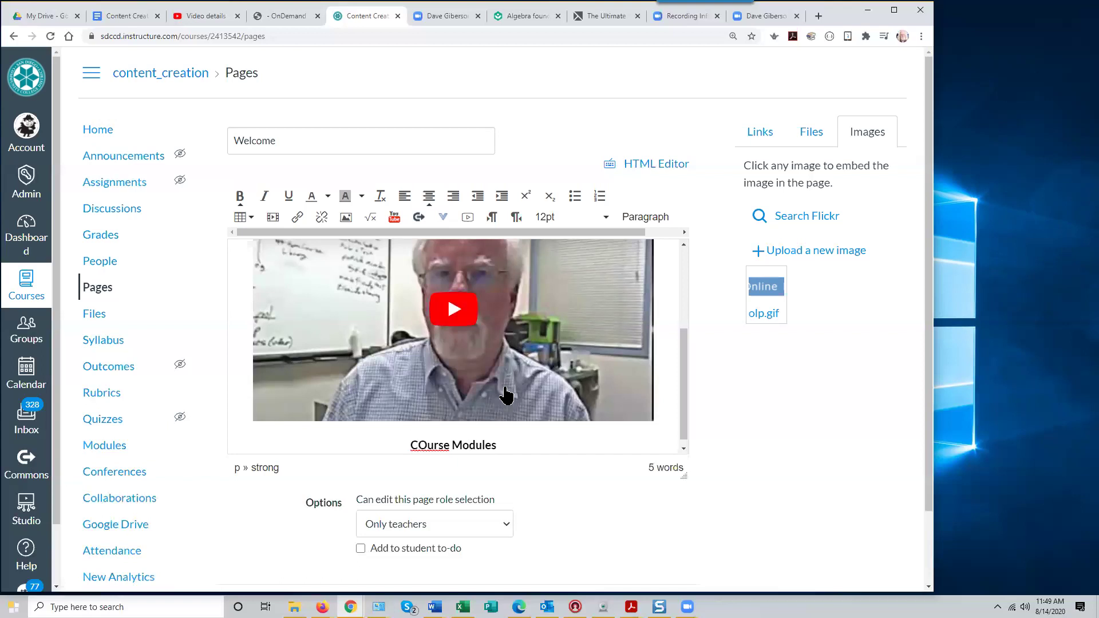
{"action": "key", "text": "BackSpace"}
{"action": "type", "text": "o"}
{"action": "left_click_drag", "start_coordinate": [415, 446], "coordinate": [489, 441]}
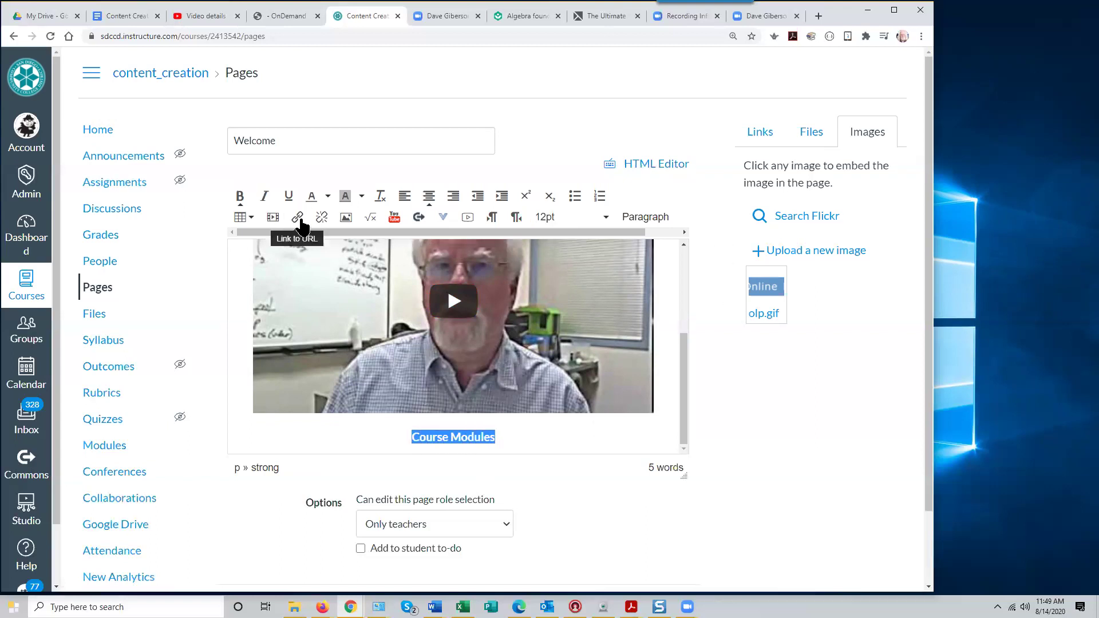
Link the selected Course Modules text to the course's Modules page
{"action": "left_click", "coordinate": [760, 141]}
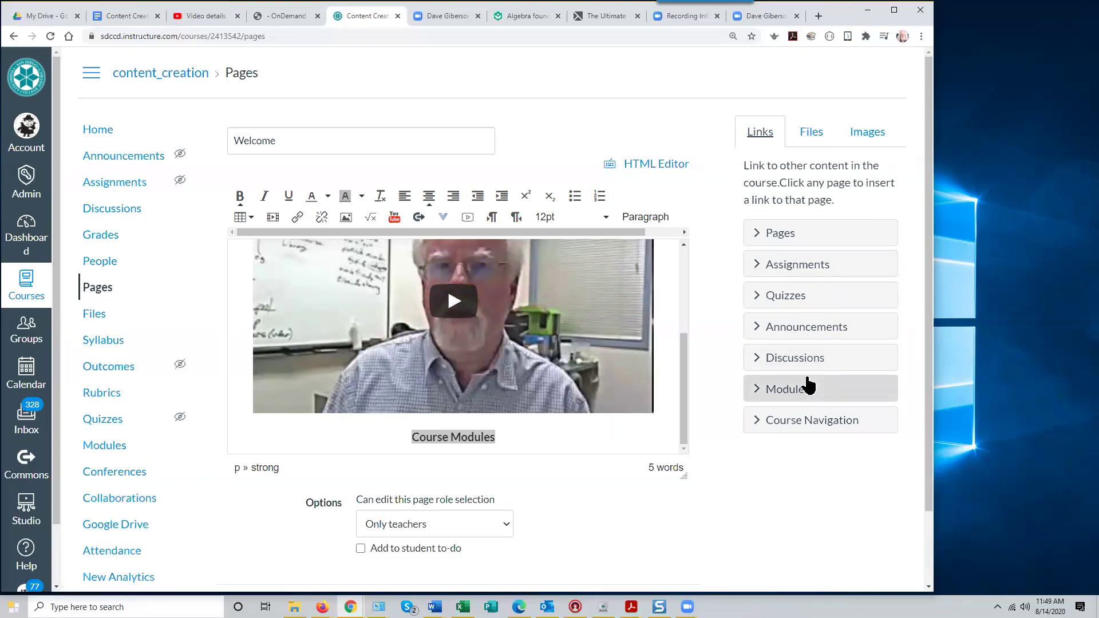
{"action": "left_click", "coordinate": [773, 423]}
{"action": "scroll", "coordinate": [866, 466], "scroll_direction": "down", "scroll_amount": 1}
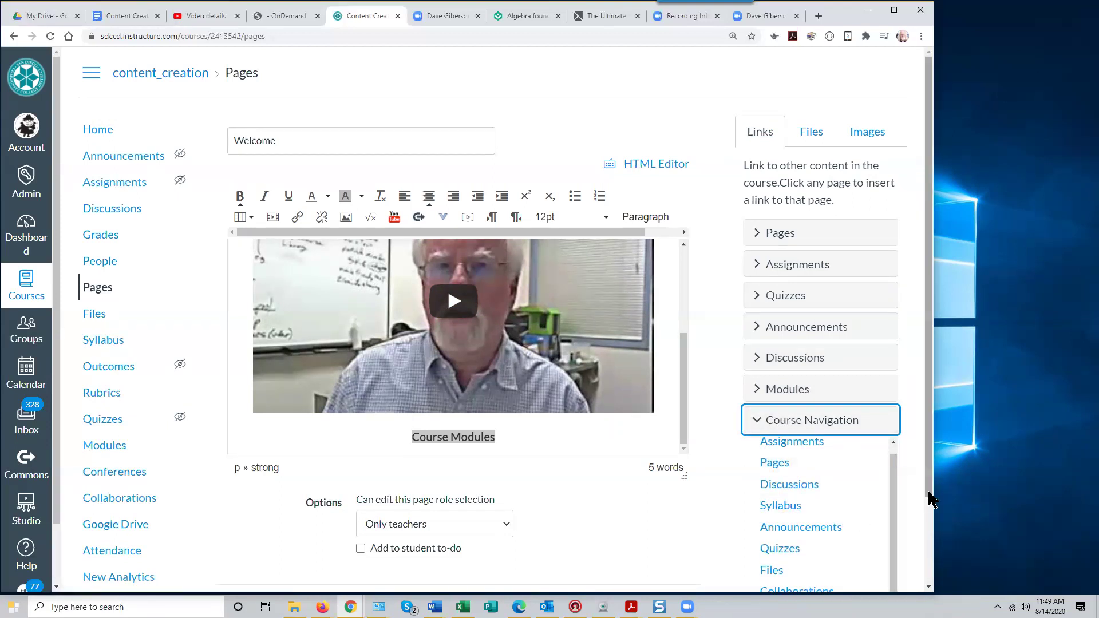
{"action": "scroll", "coordinate": [928, 498], "scroll_direction": "down", "scroll_amount": 1}
{"action": "scroll", "coordinate": [829, 515], "scroll_direction": "down", "scroll_amount": 2}
{"action": "left_click", "coordinate": [781, 551]}
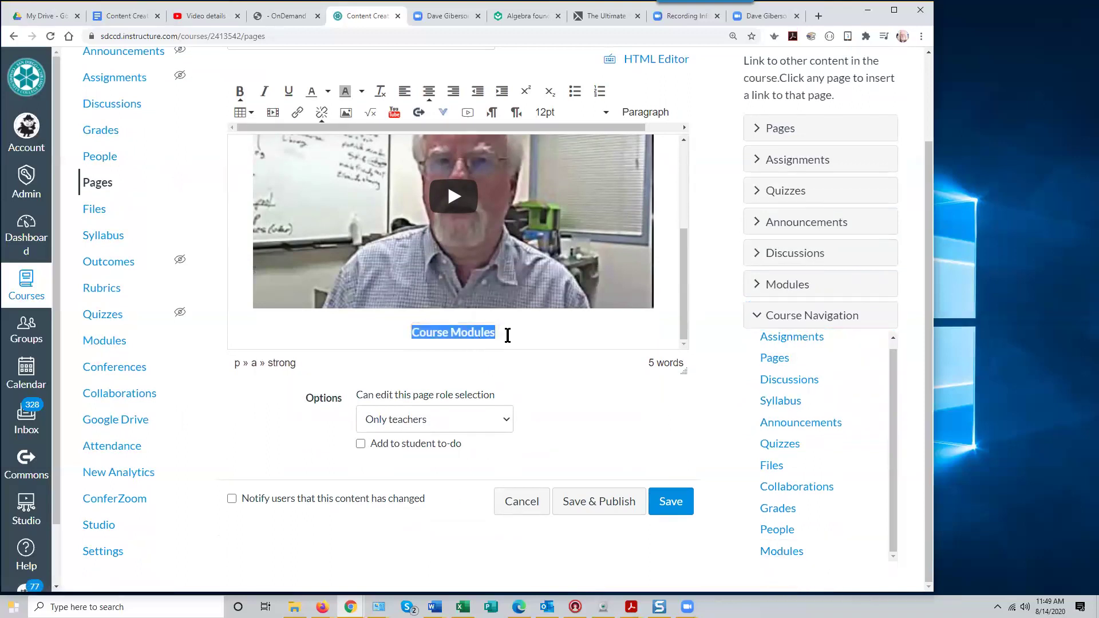
Save and publish the Welcome page
{"action": "left_click", "coordinate": [532, 336]}
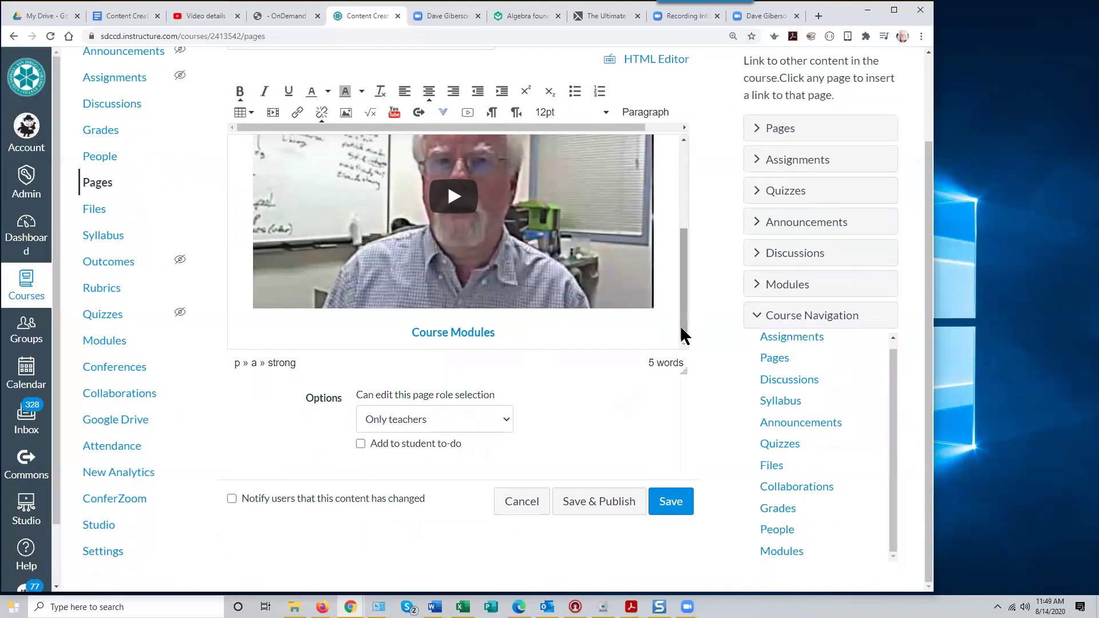
{"action": "scroll", "coordinate": [681, 321], "scroll_direction": "up", "scroll_amount": 3}
{"action": "scroll", "coordinate": [683, 302], "scroll_direction": "down", "scroll_amount": 2}
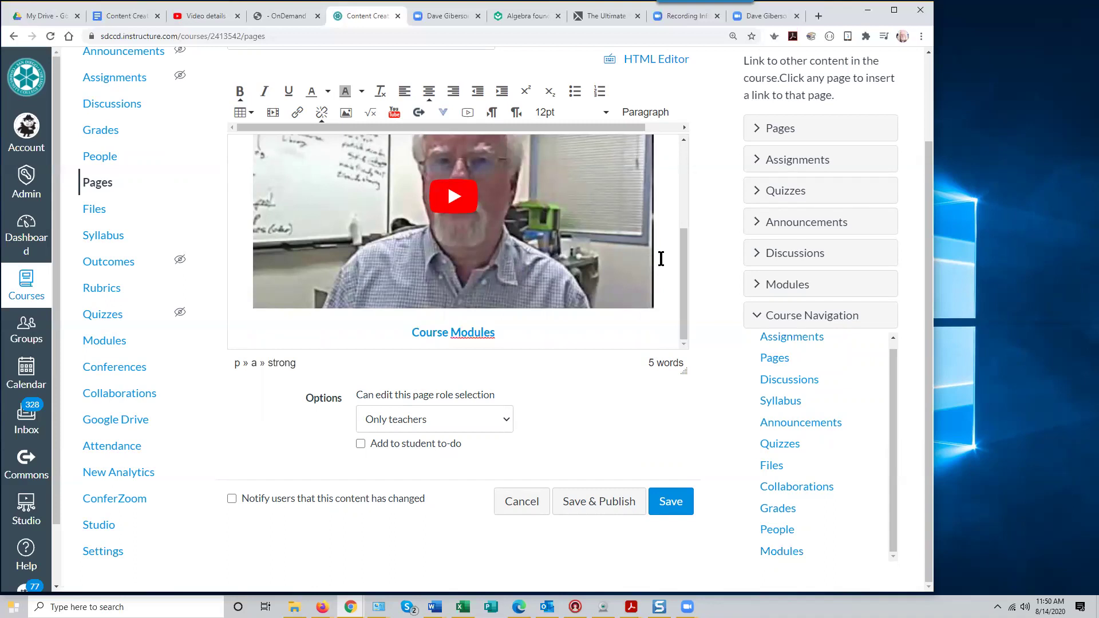
{"action": "scroll", "coordinate": [679, 275], "scroll_direction": "up", "scroll_amount": 3}
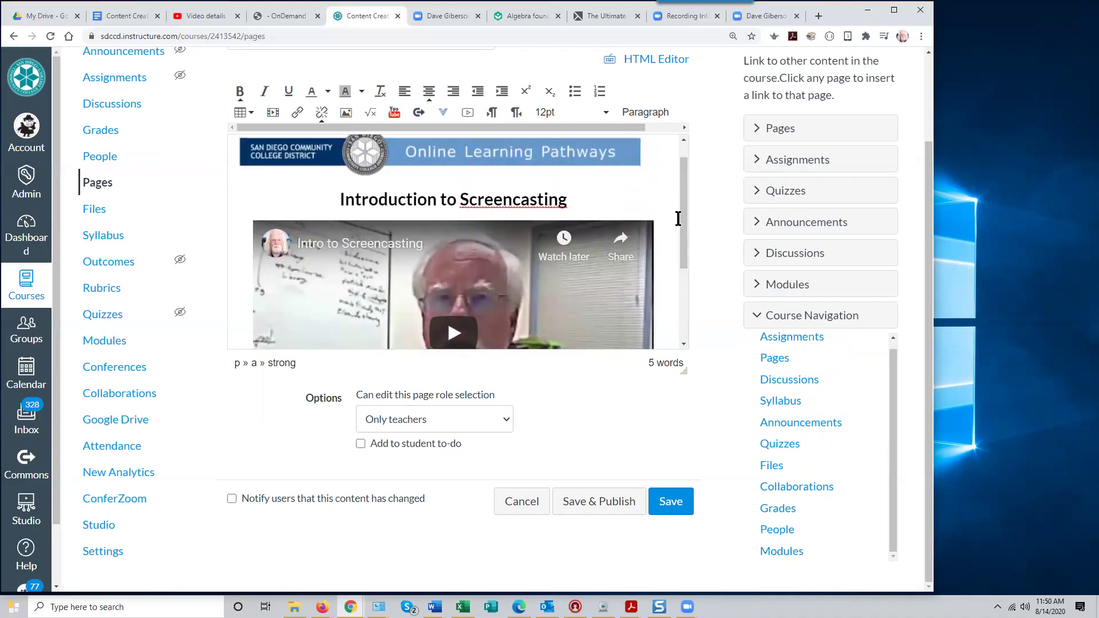
{"action": "left_click_drag", "start_coordinate": [684, 229], "coordinate": [679, 315]}
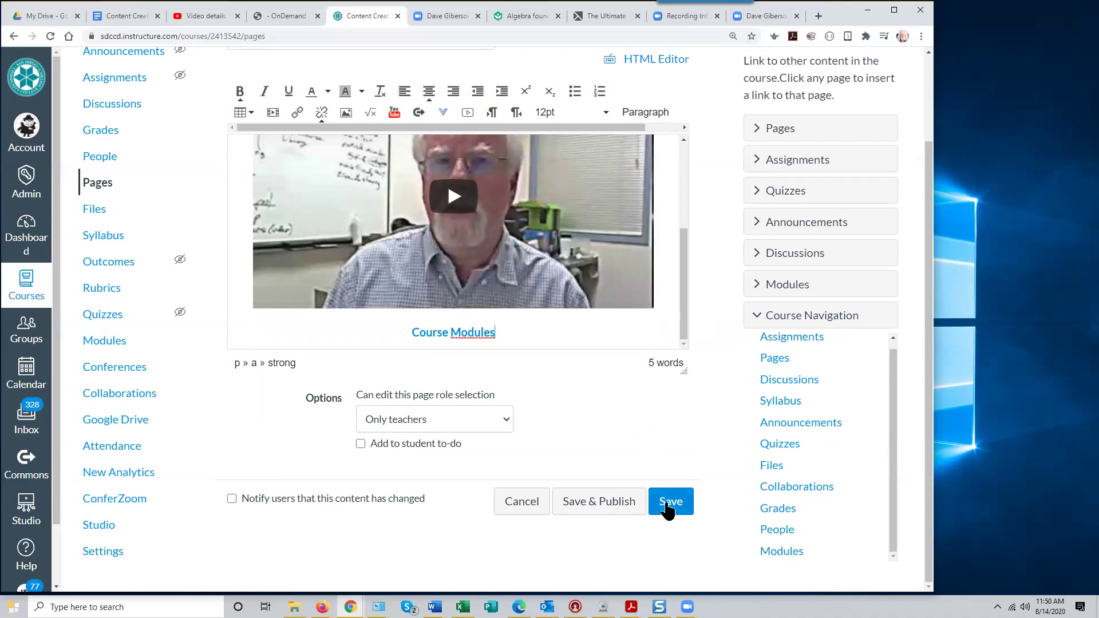
{"action": "left_click", "coordinate": [608, 504]}
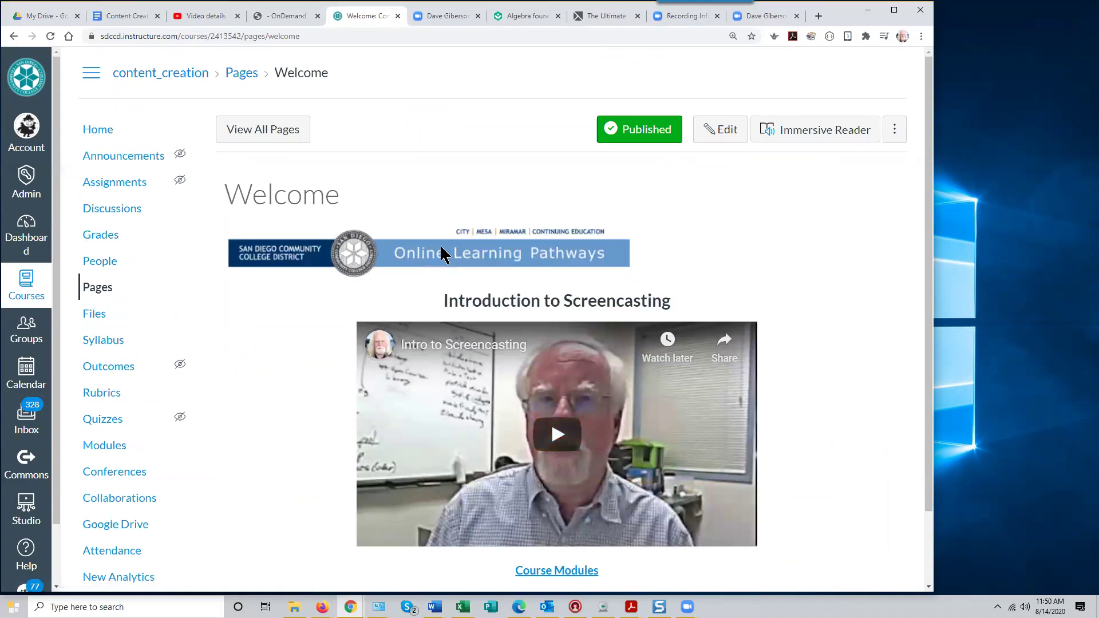
Center the olp.gif banner image on the Welcome page and save the edit
{"action": "left_click", "coordinate": [715, 137]}
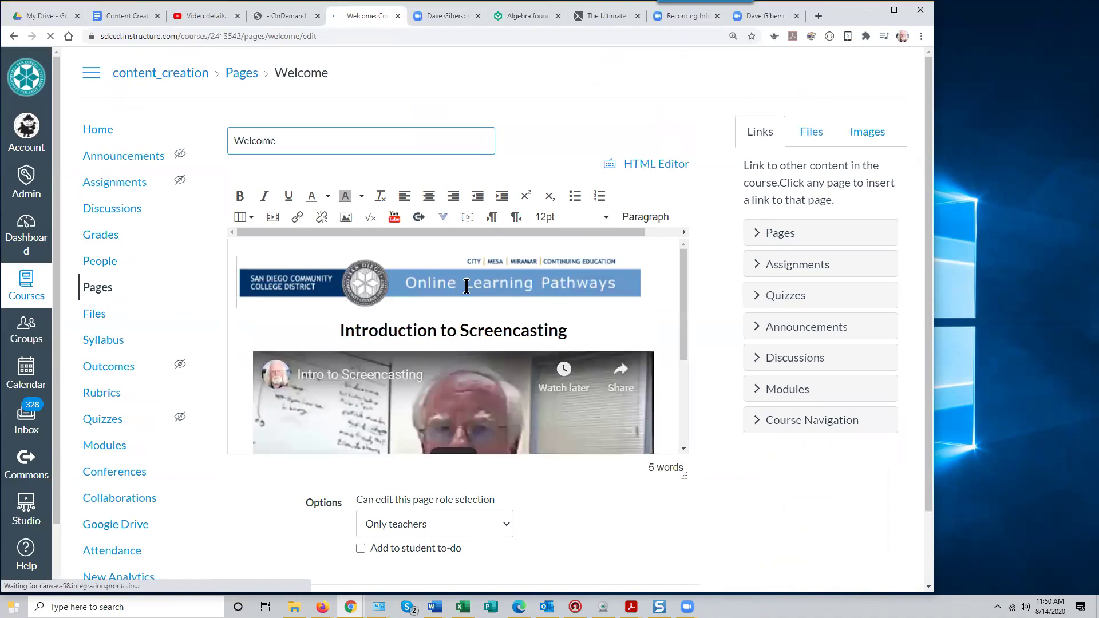
{"action": "left_click", "coordinate": [418, 275]}
{"action": "left_click", "coordinate": [430, 200]}
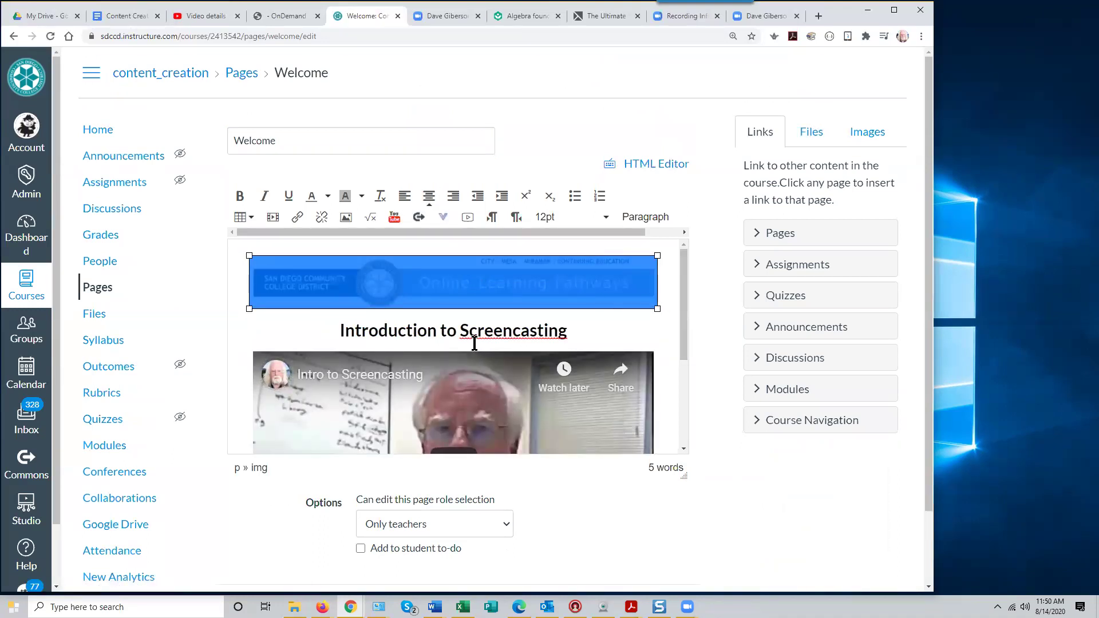
{"action": "left_click", "coordinate": [456, 331]}
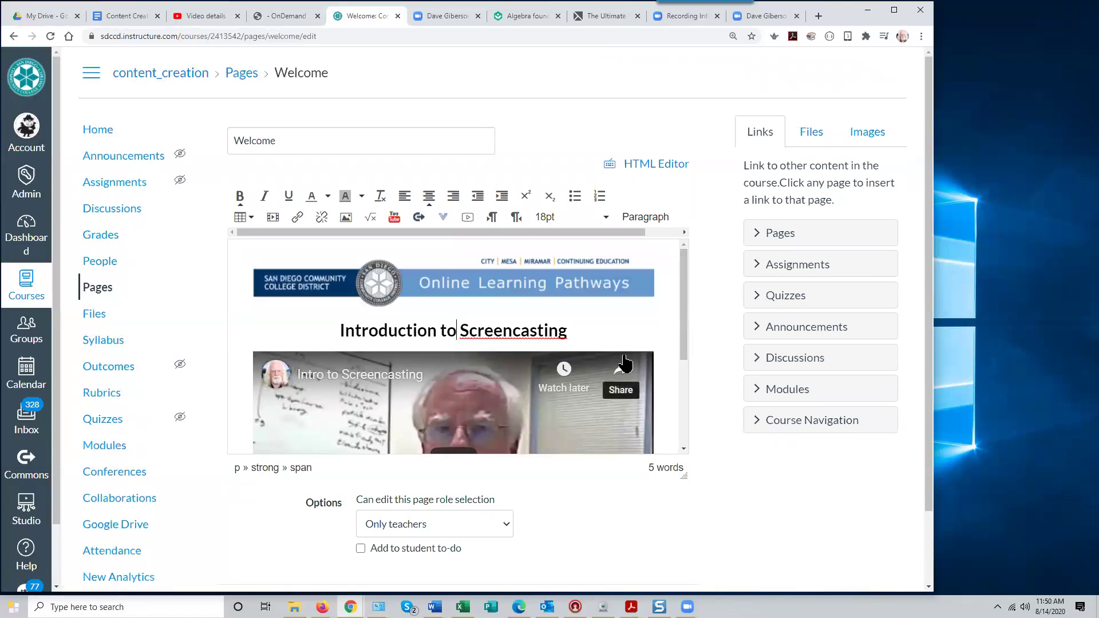
{"action": "scroll", "coordinate": [614, 503], "scroll_direction": "down", "scroll_amount": 2}
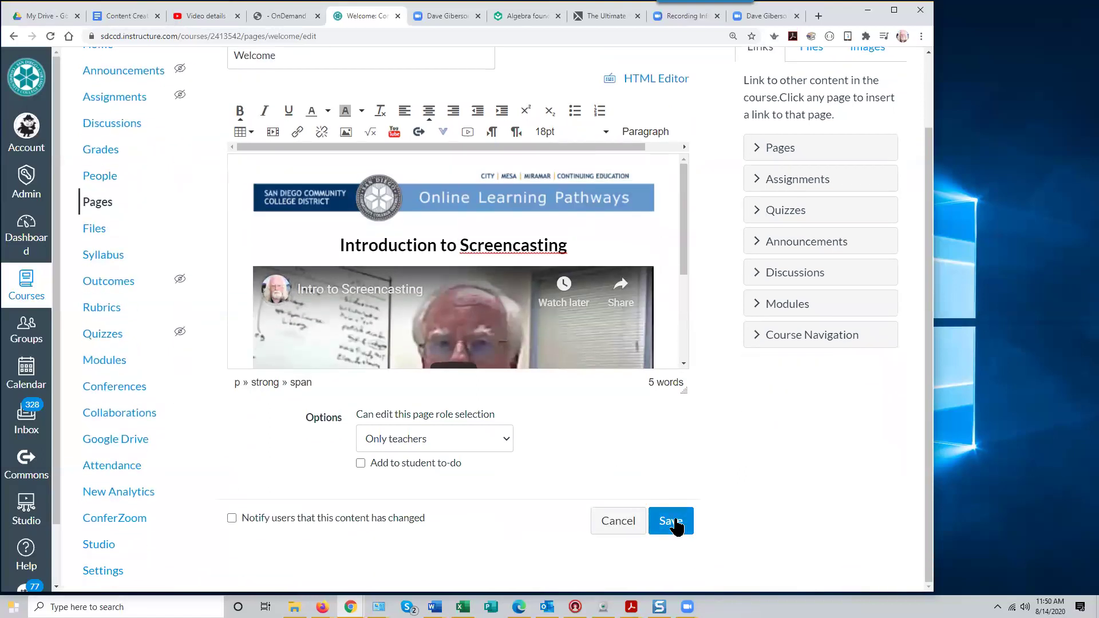
{"action": "left_click", "coordinate": [669, 519]}
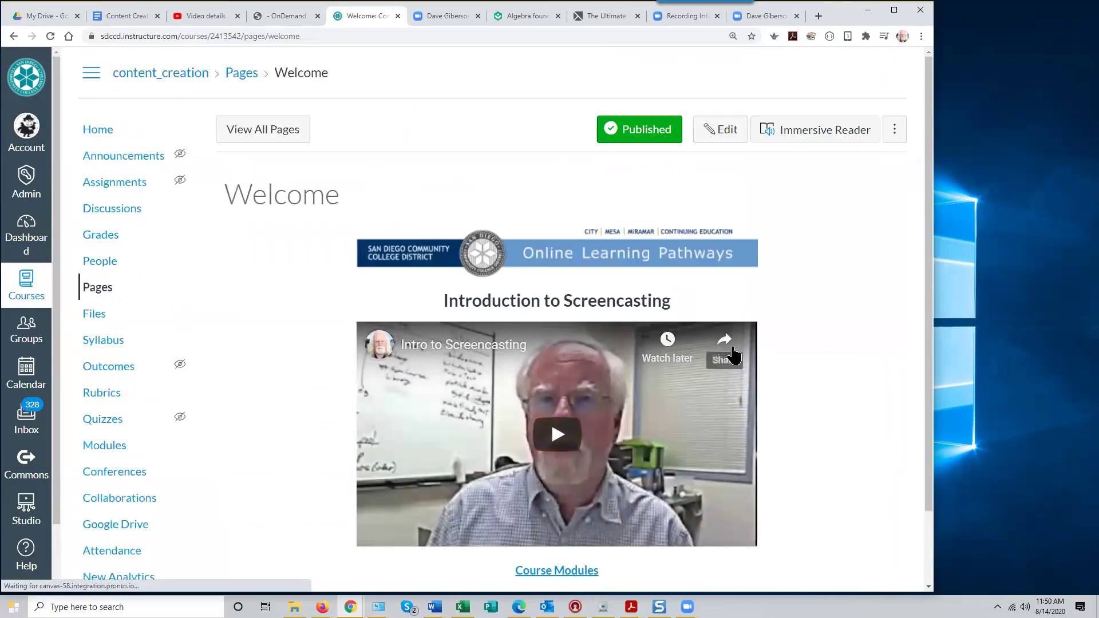
{"action": "scroll", "coordinate": [843, 413], "scroll_direction": "down", "scroll_amount": 2}
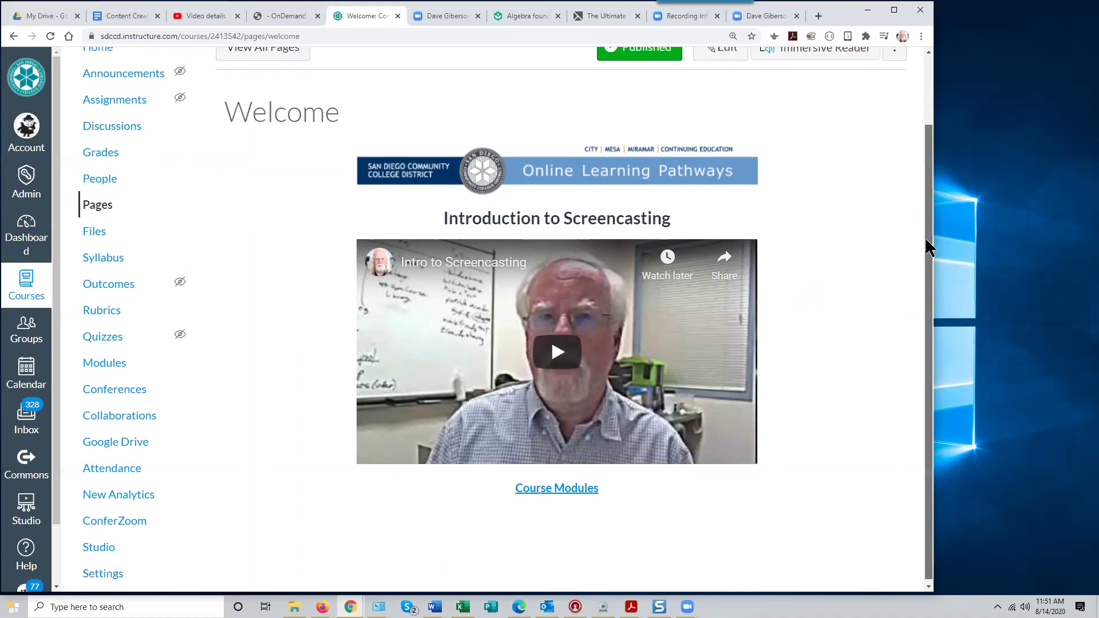
Open the course Pages list showing Screencasting and Welcome, and narrow the browser slightly
{"action": "scroll", "coordinate": [925, 243], "scroll_direction": "up", "scroll_amount": 1}
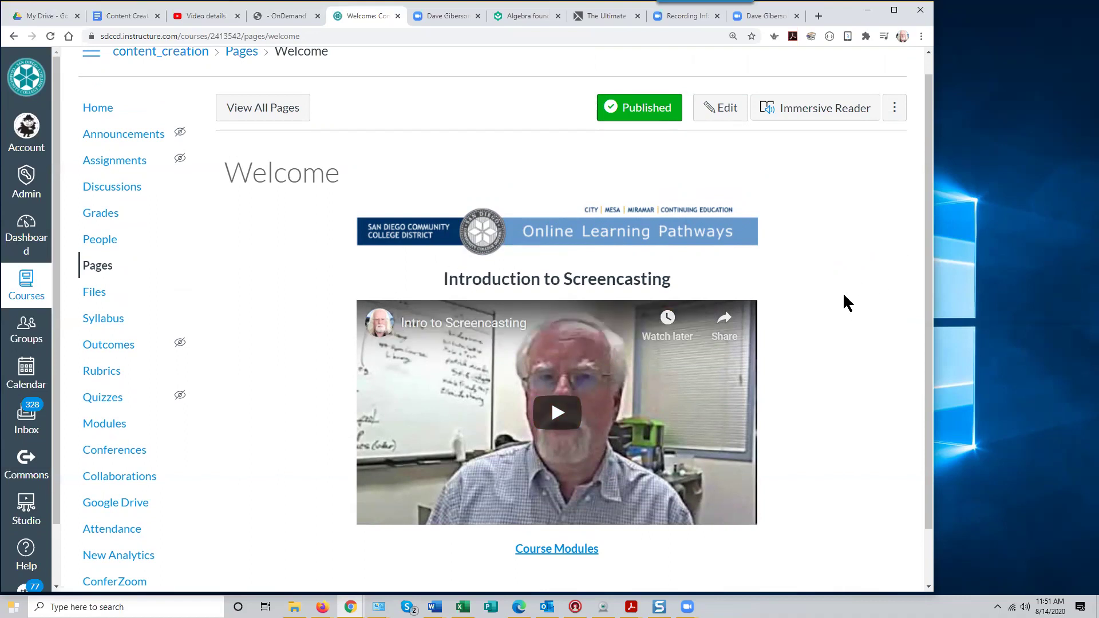
{"action": "left_click", "coordinate": [100, 272]}
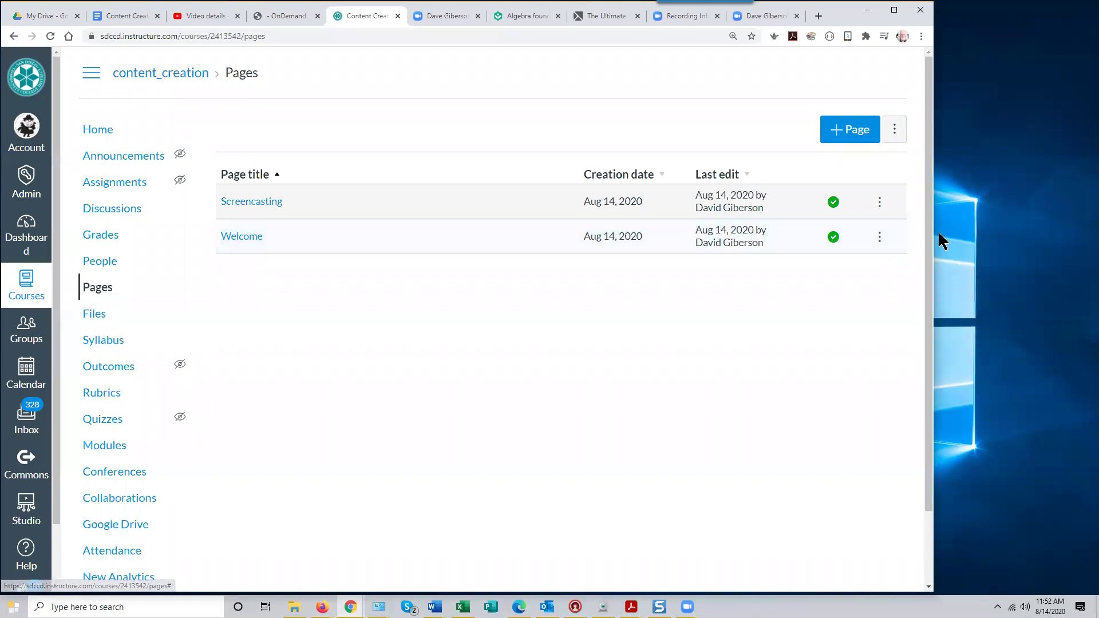
{"action": "left_click_drag", "start_coordinate": [934, 236], "coordinate": [918, 241]}
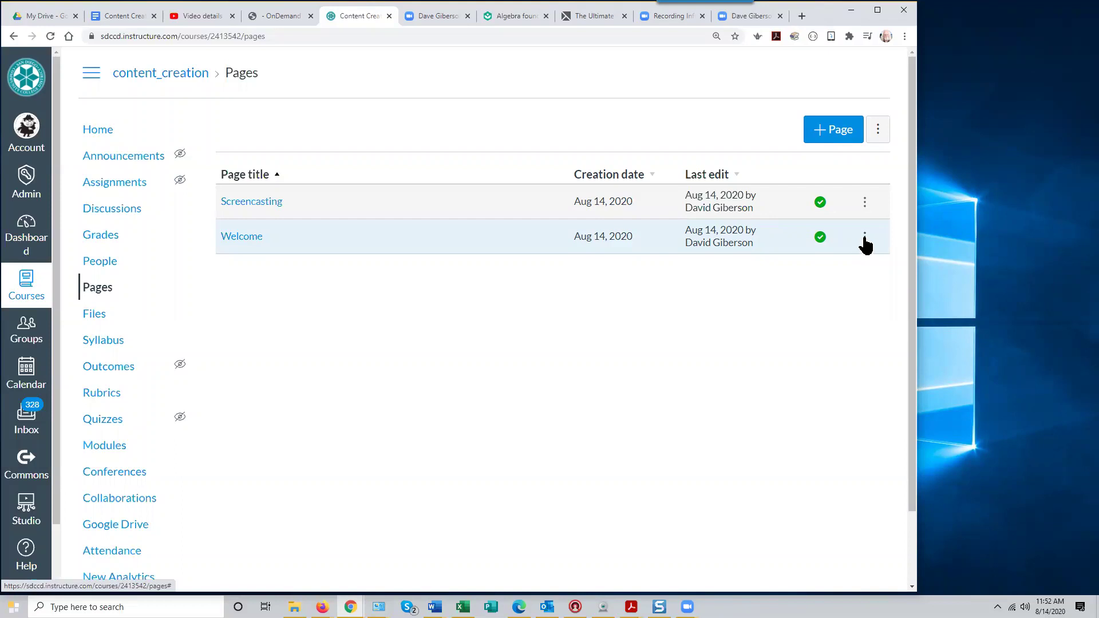
Set the Welcome page as the course front page from its row menu
{"action": "left_click", "coordinate": [865, 239]}
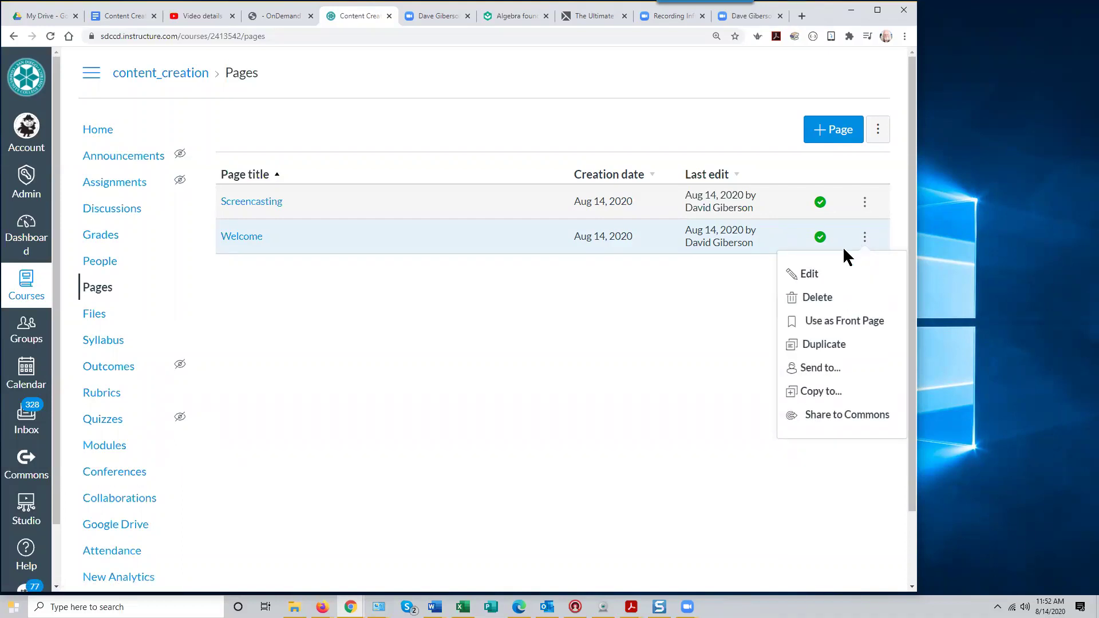
{"action": "left_click", "coordinate": [830, 326]}
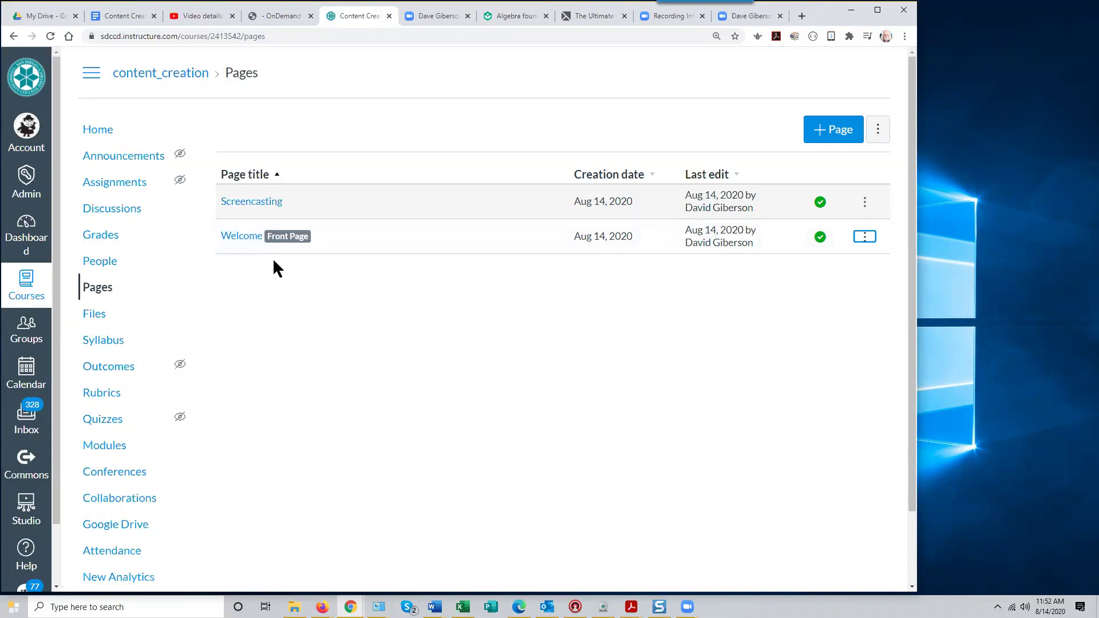
{"action": "left_click", "coordinate": [93, 130]}
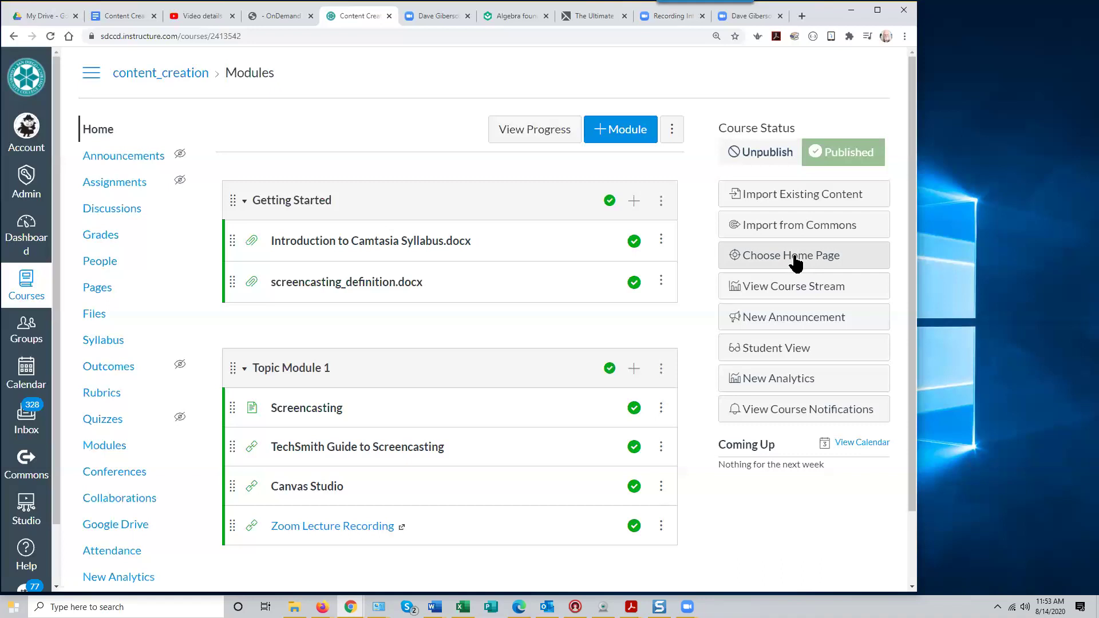
Set the course home page to Pages Front Page (Welcome) instead of Course Modules
{"action": "left_click", "coordinate": [795, 255]}
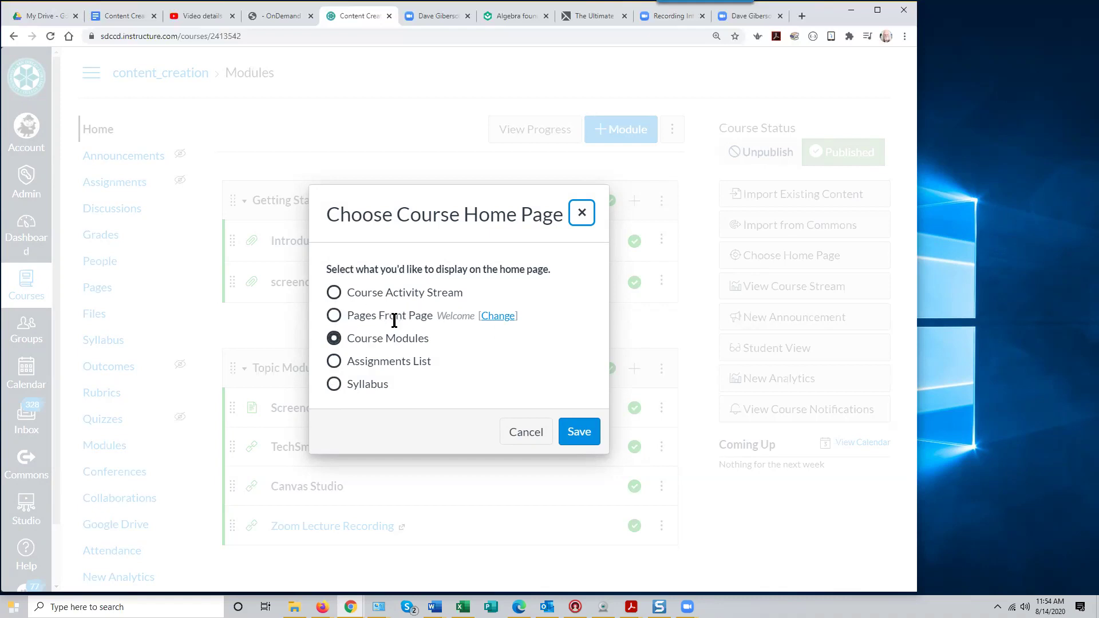
{"action": "left_click", "coordinate": [334, 316]}
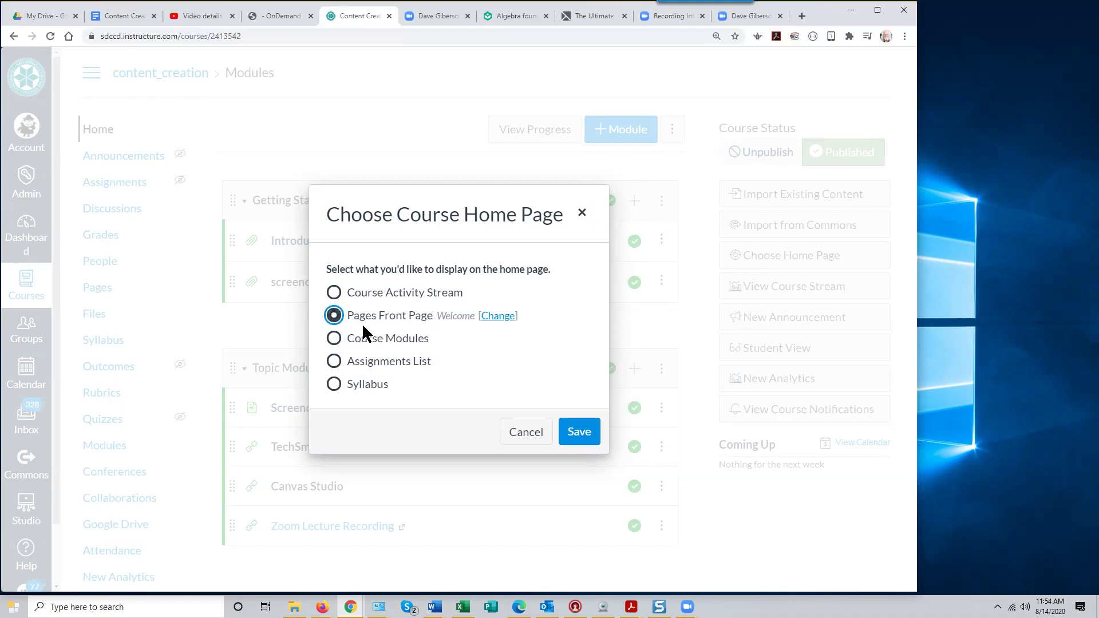
{"action": "left_click", "coordinate": [579, 436]}
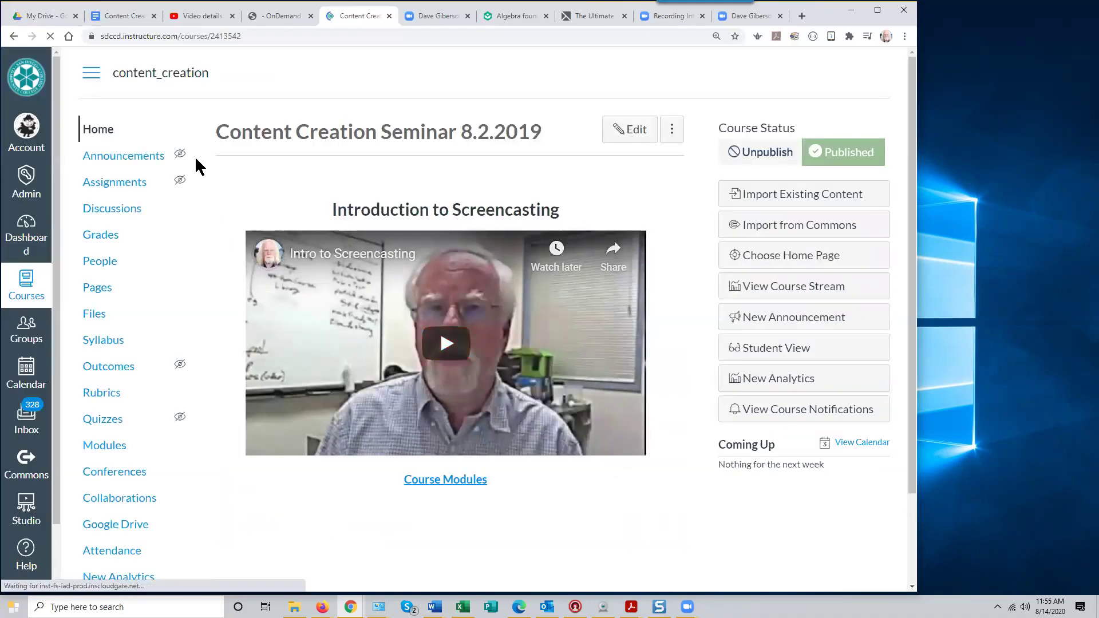
View the Welcome home page, test its Course Modules link, then edit the Welcome page
{"action": "left_click", "coordinate": [97, 131]}
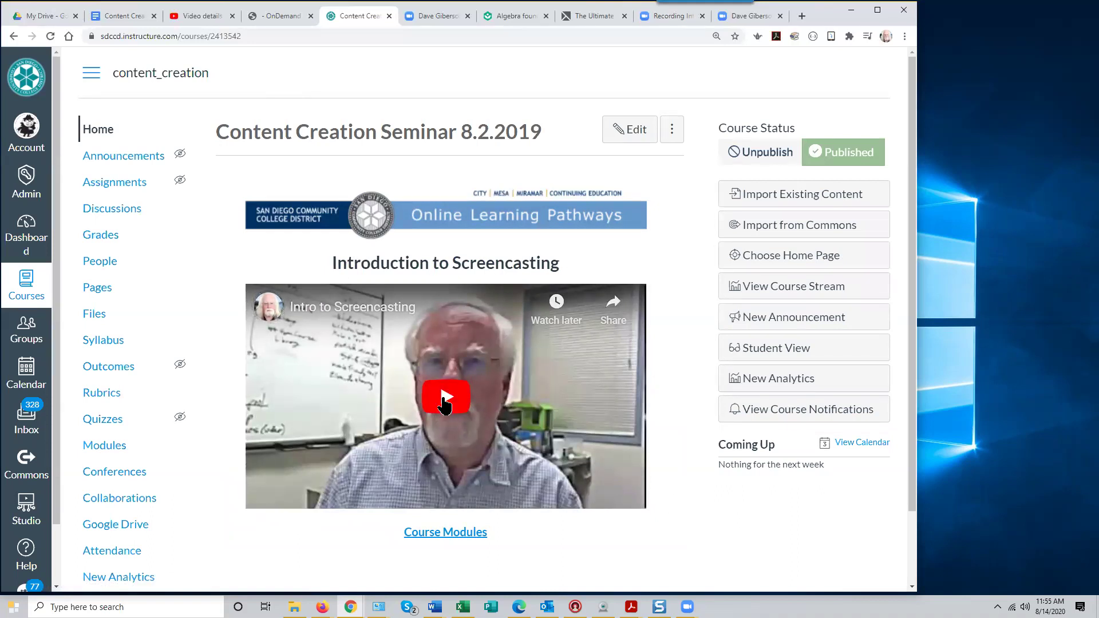
{"action": "left_click", "coordinate": [444, 538]}
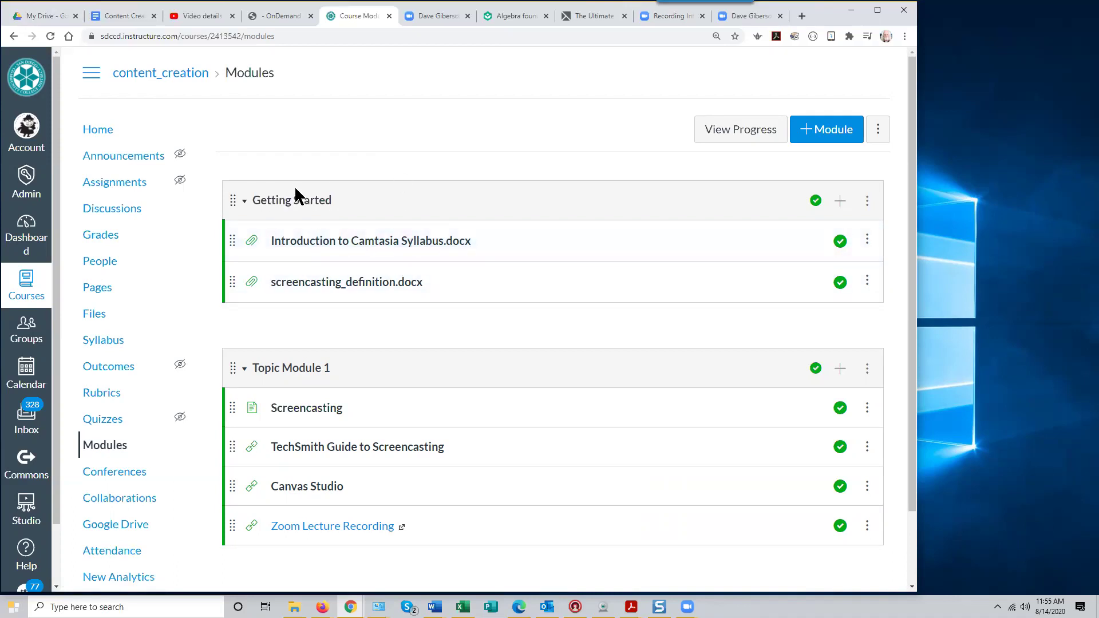
{"action": "left_click", "coordinate": [103, 132]}
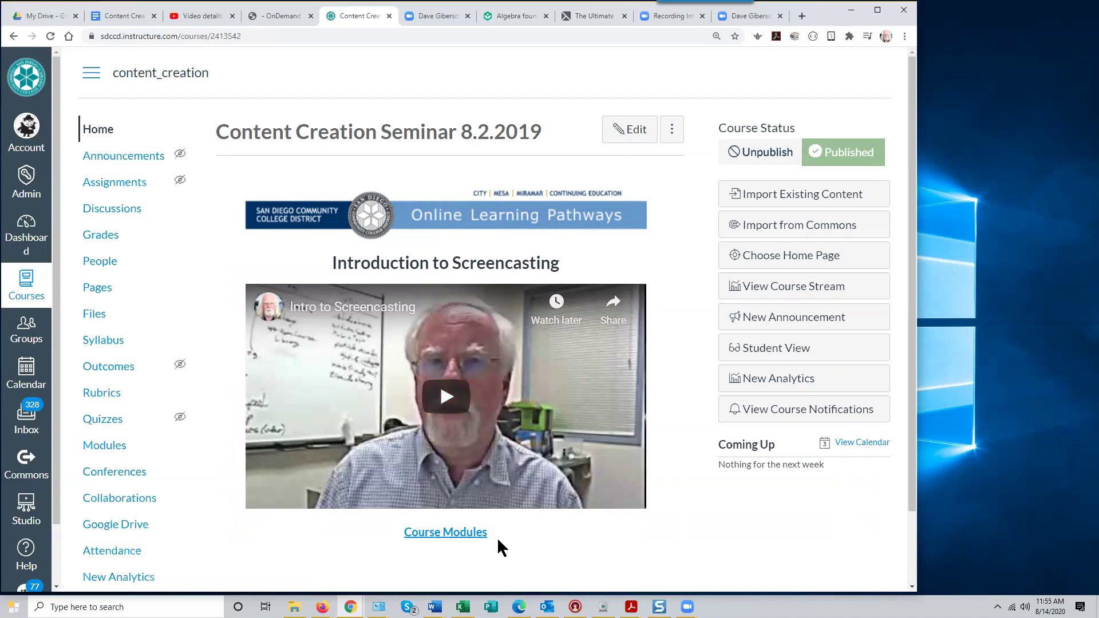
{"action": "left_click", "coordinate": [635, 140]}
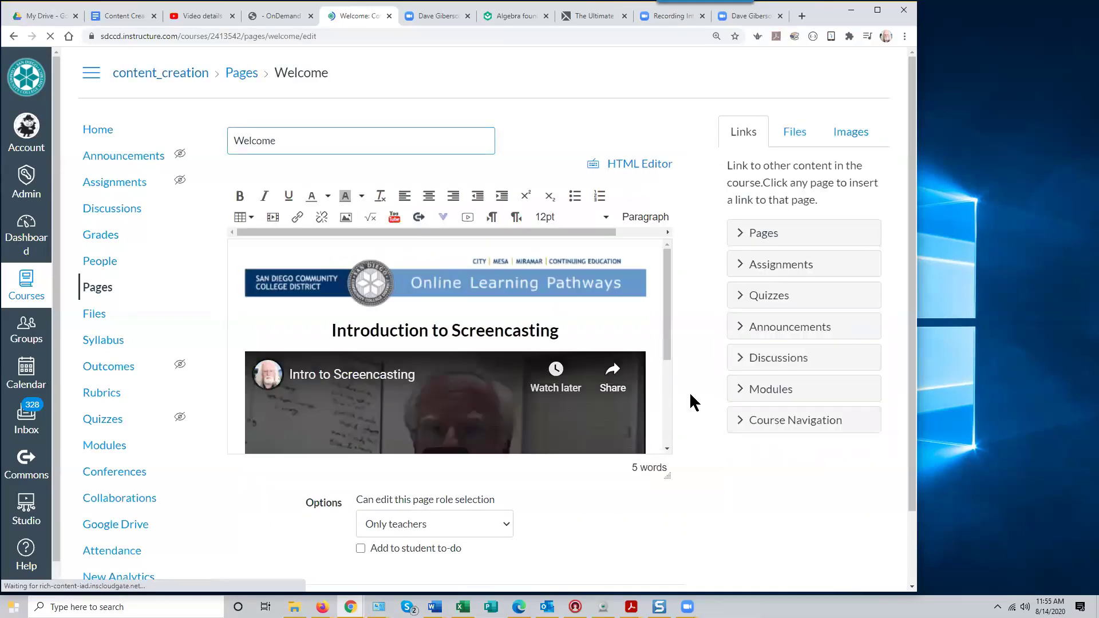
Replace the Course Modules link text with 'Start Here!!!!!', removing the stray 1
{"action": "left_click", "coordinate": [667, 429]}
{"action": "left_click_drag", "start_coordinate": [491, 437], "coordinate": [392, 437]}
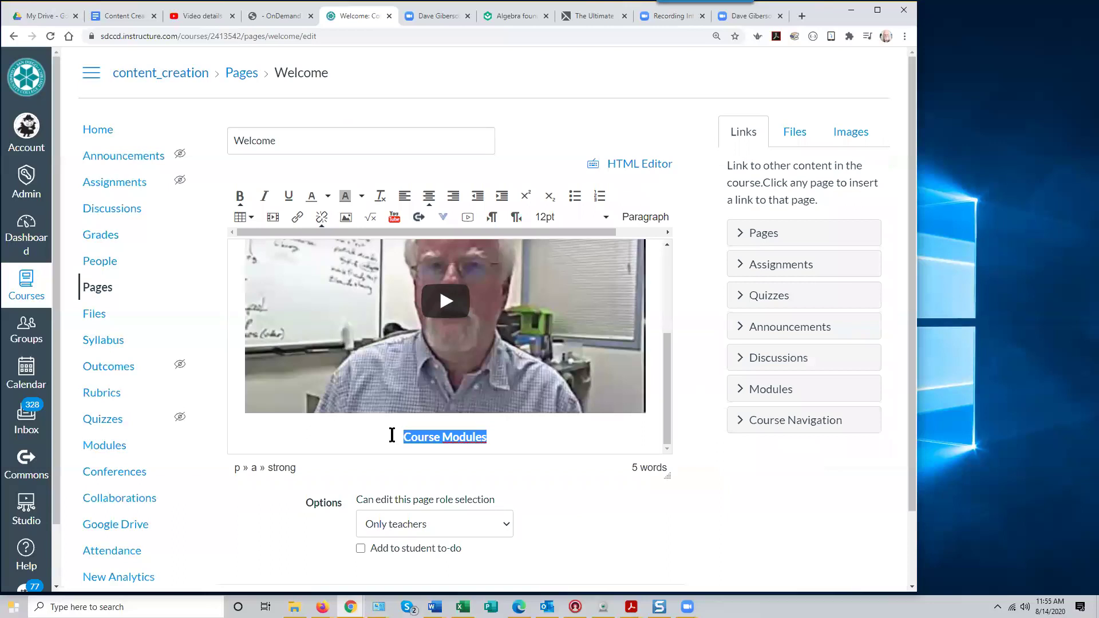
{"action": "type", "text": "Start"}
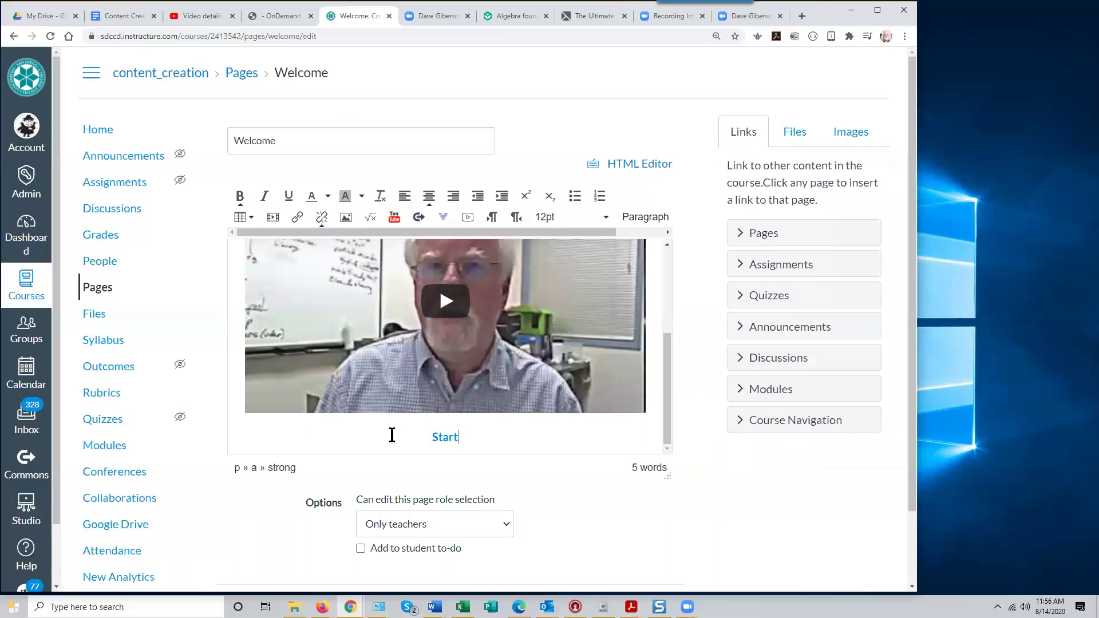
{"action": "type", "text": " Here1!!!!!"}
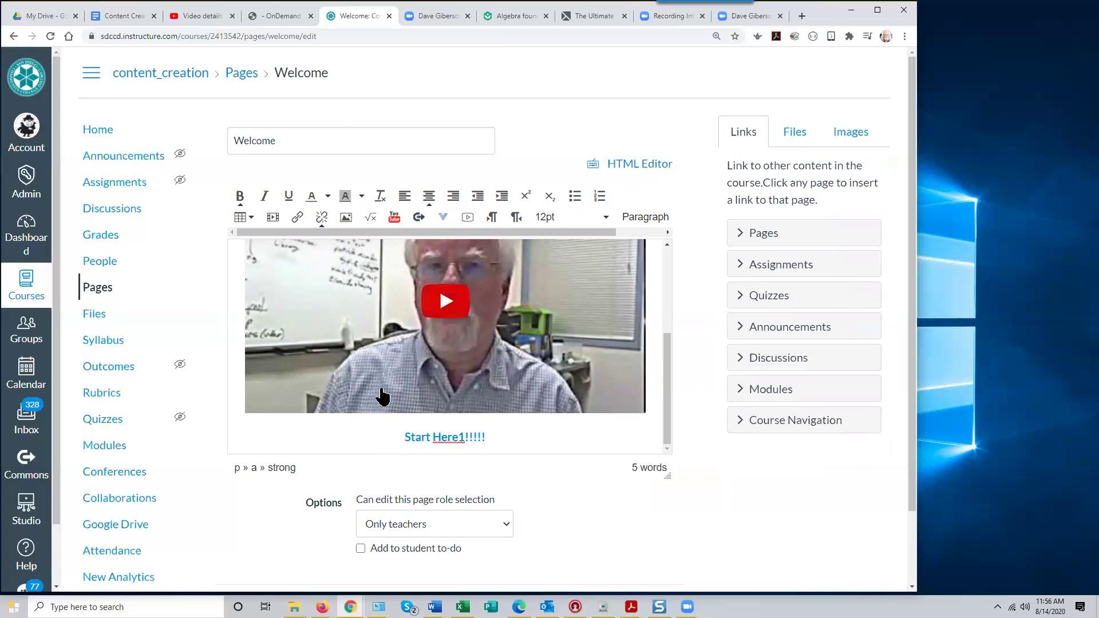
{"action": "left_click", "coordinate": [464, 436]}
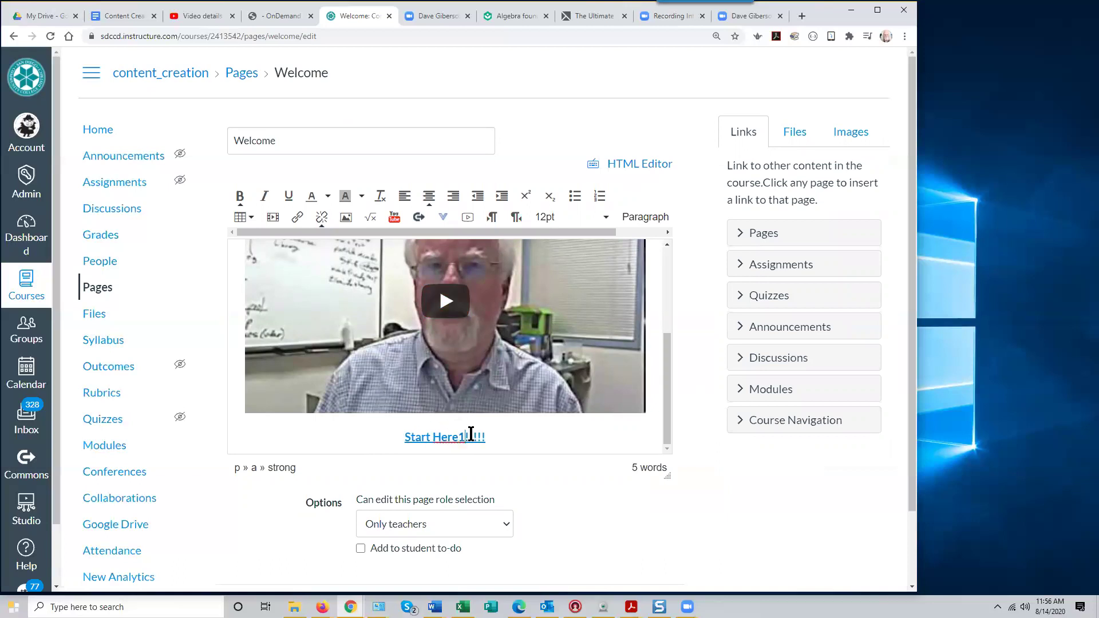
{"action": "key", "text": "BackSpace"}
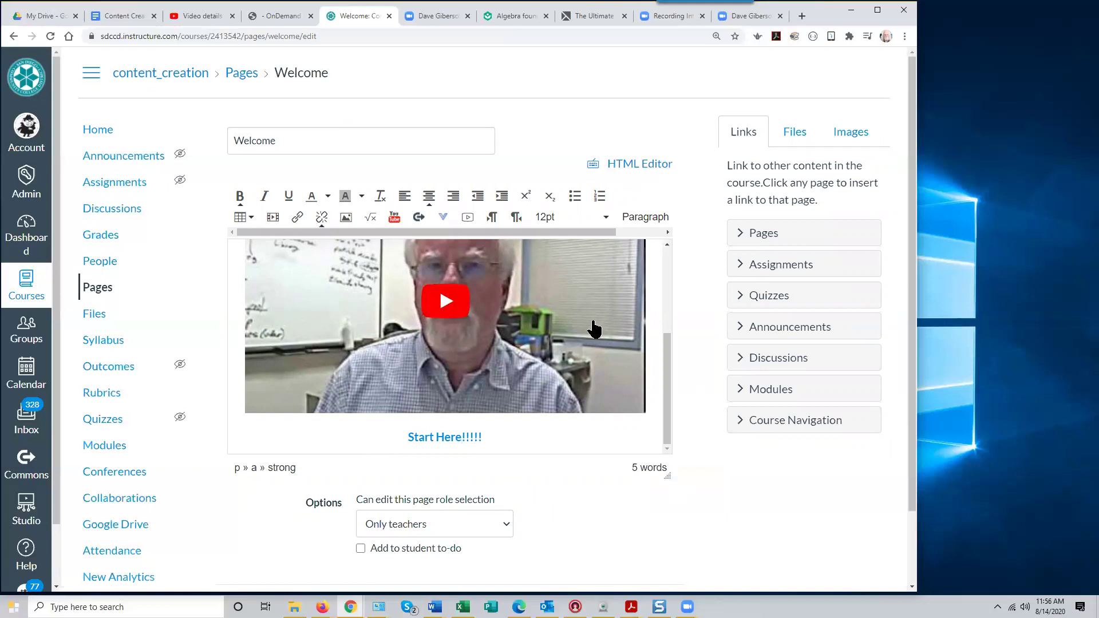
Save the Welcome page and switch to the Content Creation Training document
{"action": "scroll", "coordinate": [717, 486], "scroll_direction": "down", "scroll_amount": 2}
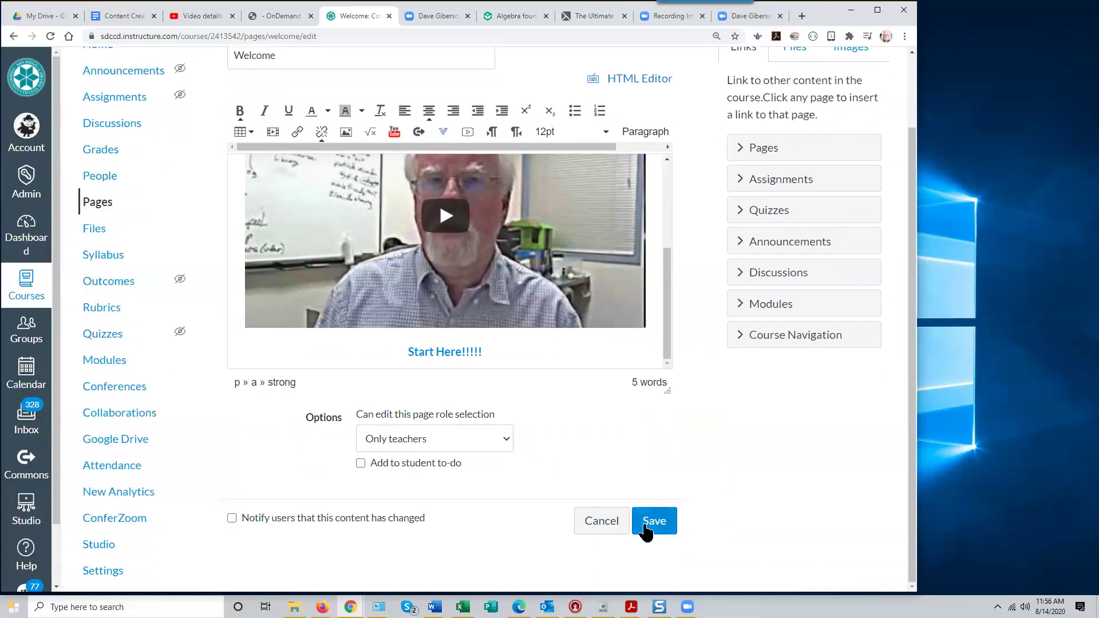
{"action": "left_click", "coordinate": [652, 520]}
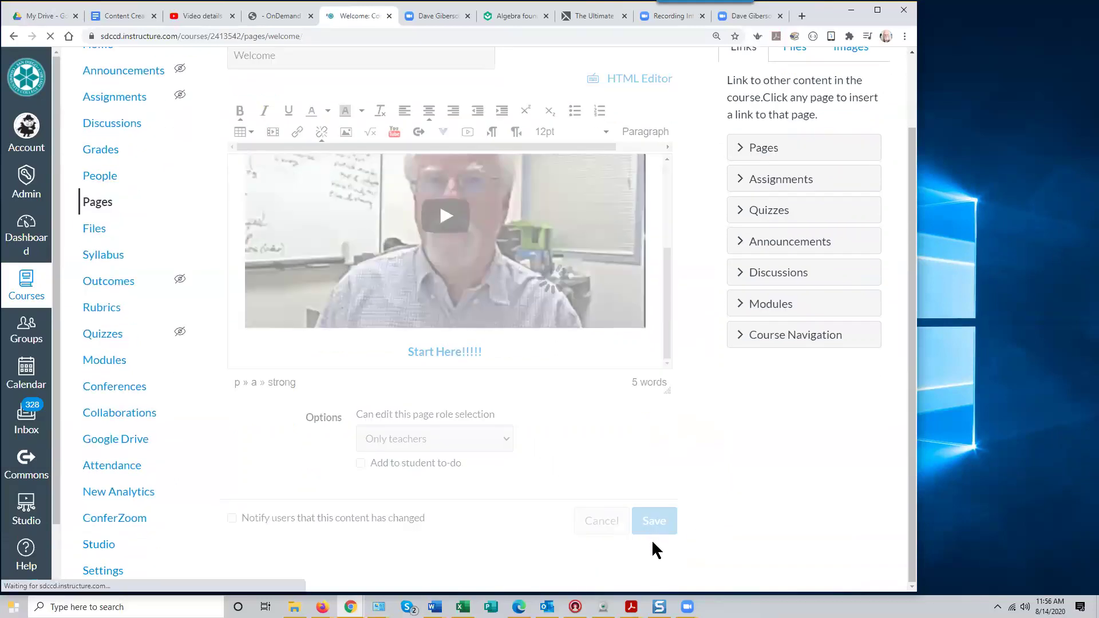
{"action": "scroll", "coordinate": [771, 461], "scroll_direction": "down", "scroll_amount": 2}
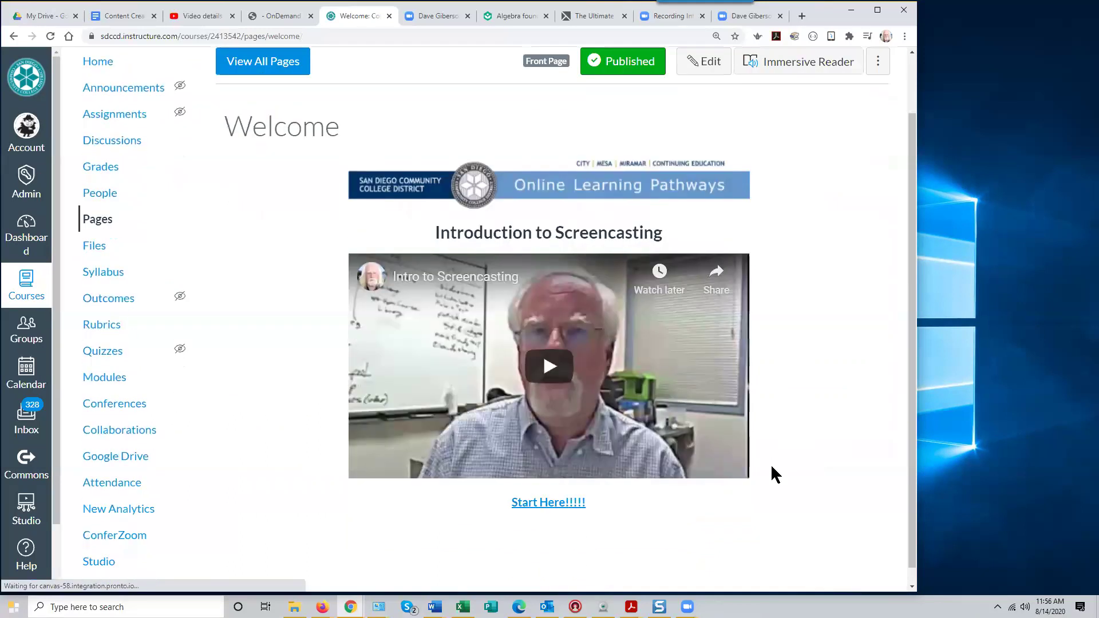
{"action": "scroll", "coordinate": [770, 465], "scroll_direction": "up", "scroll_amount": 1}
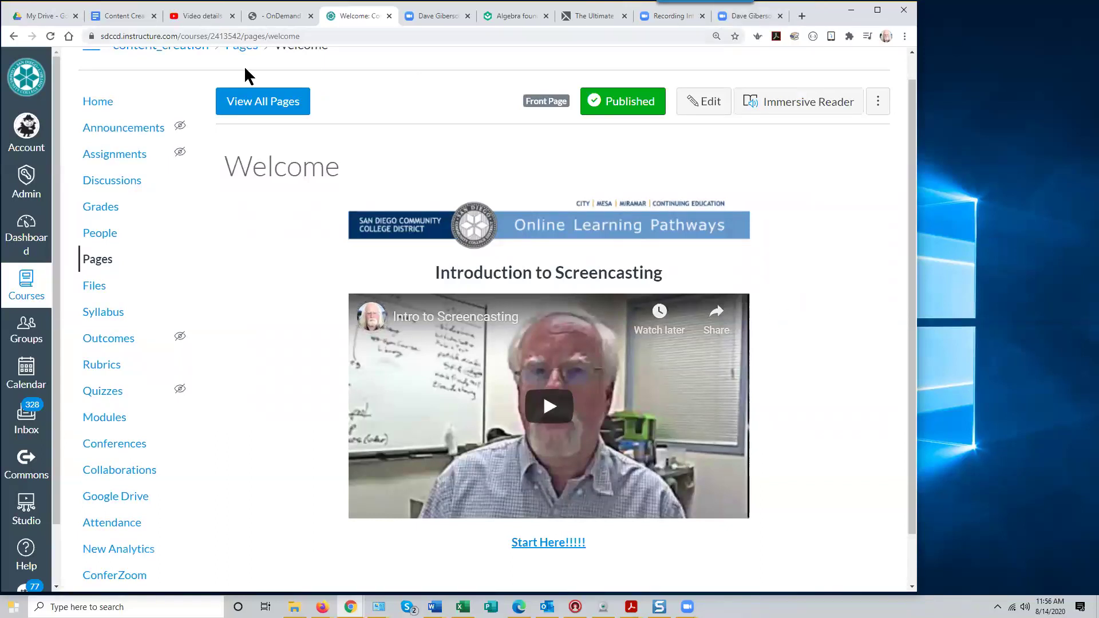
{"action": "left_click", "coordinate": [126, 16]}
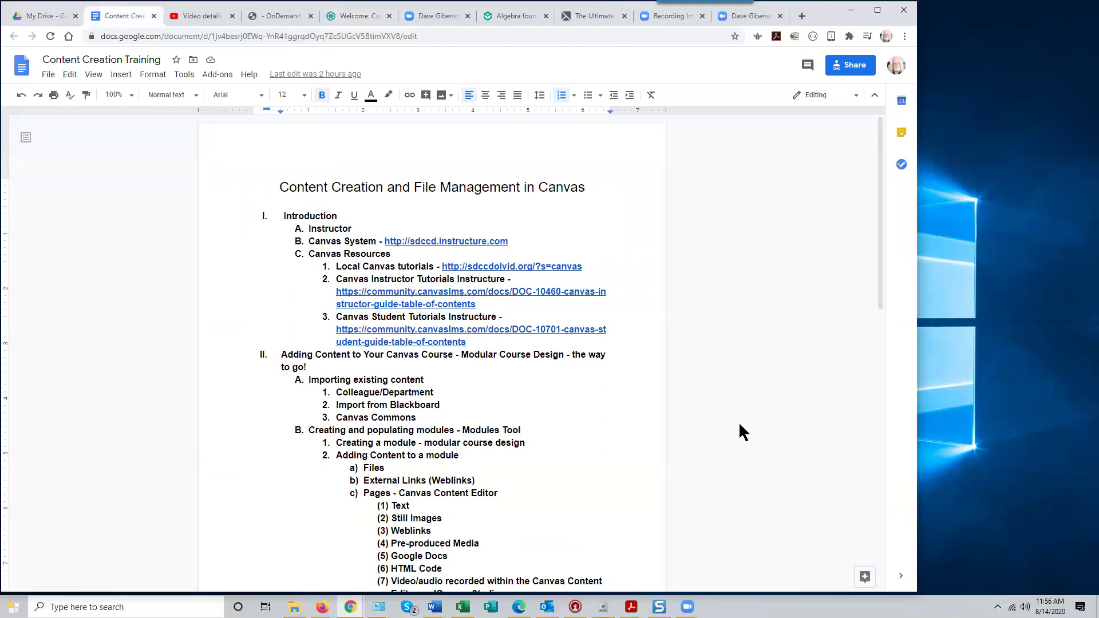
Skim the Content Creation Training outline, then return to the Canvas Welcome page
{"action": "scroll", "coordinate": [730, 428], "scroll_direction": "down", "scroll_amount": 3}
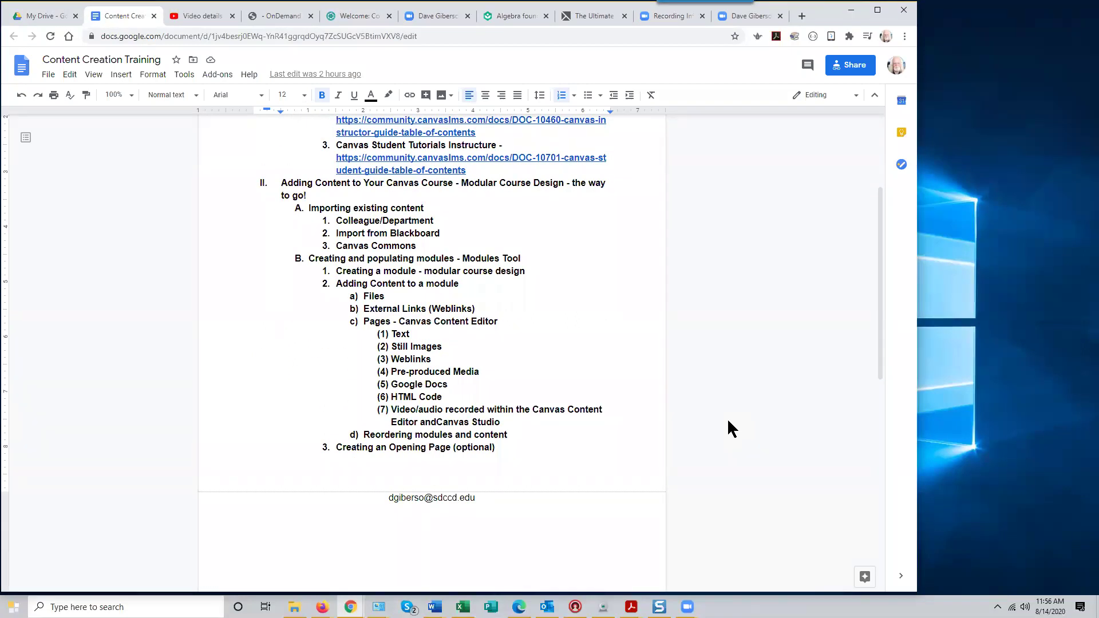
{"action": "scroll", "coordinate": [728, 421], "scroll_direction": "up", "scroll_amount": 3}
{"action": "scroll", "coordinate": [728, 420], "scroll_direction": "down", "scroll_amount": 2}
{"action": "scroll", "coordinate": [727, 417], "scroll_direction": "up", "scroll_amount": 2}
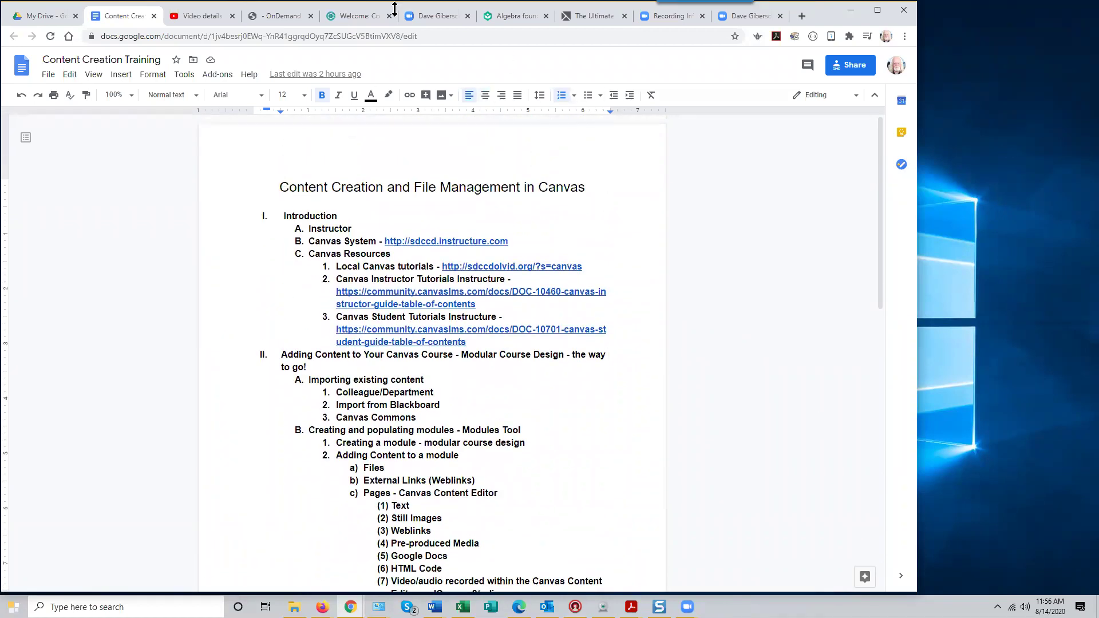
{"action": "left_click", "coordinate": [365, 16]}
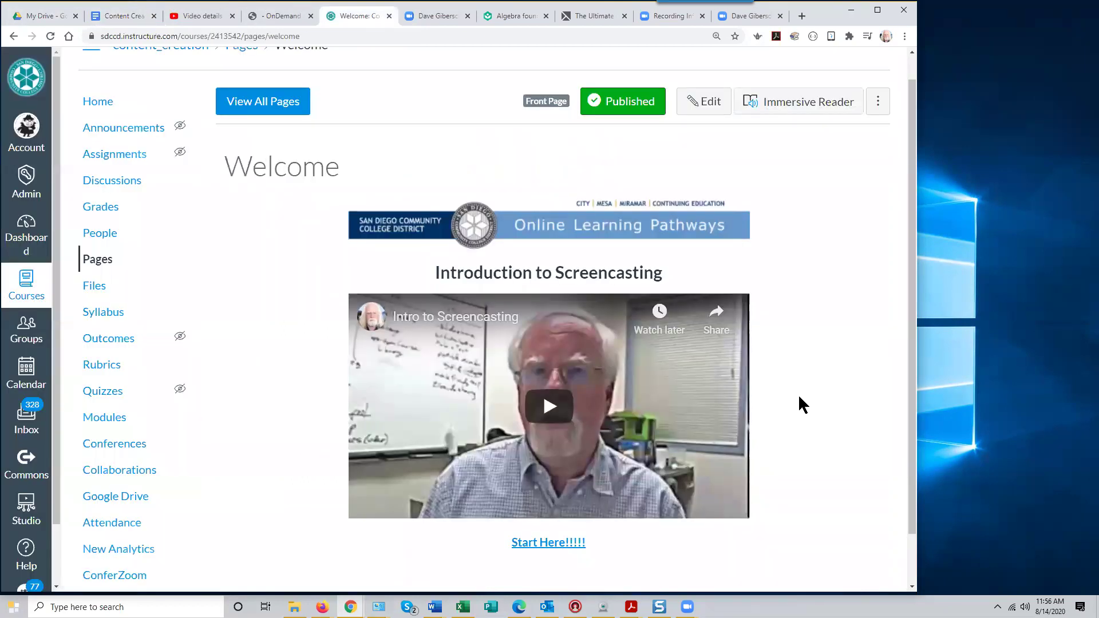
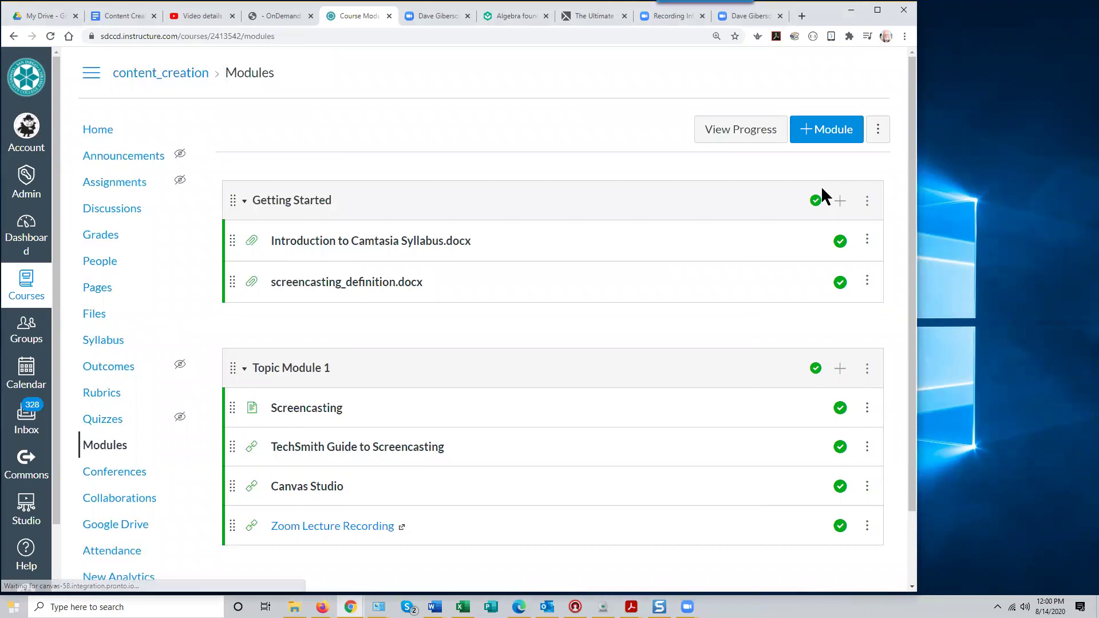
Check Topic Module 1's published status, then open its Edit Module Settings dialog
{"action": "left_click", "coordinate": [814, 368]}
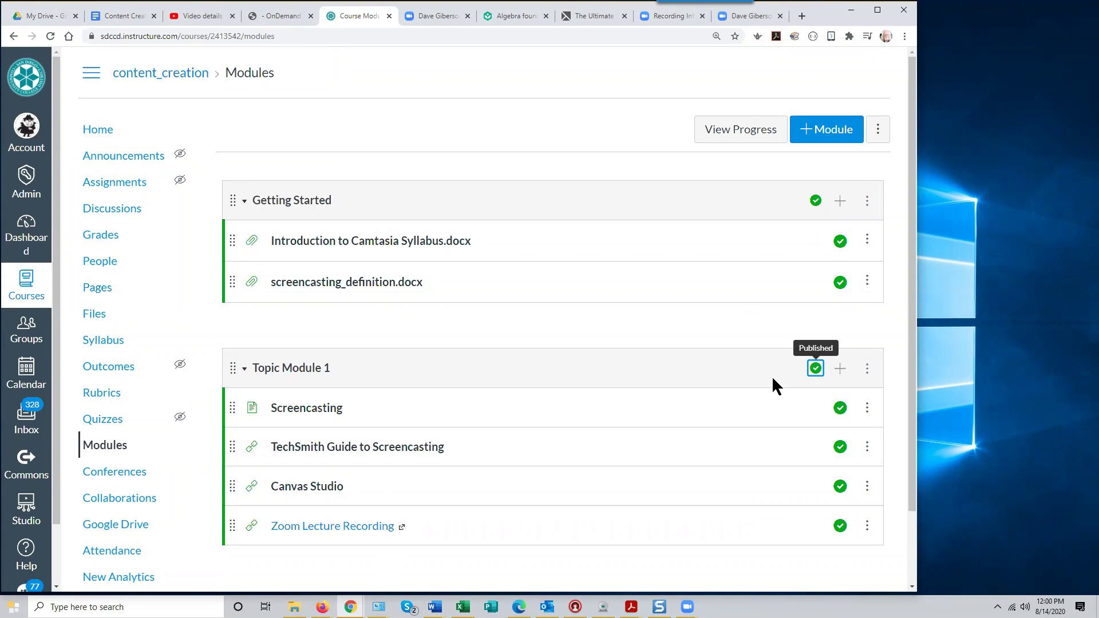
{"action": "left_click", "coordinate": [867, 372]}
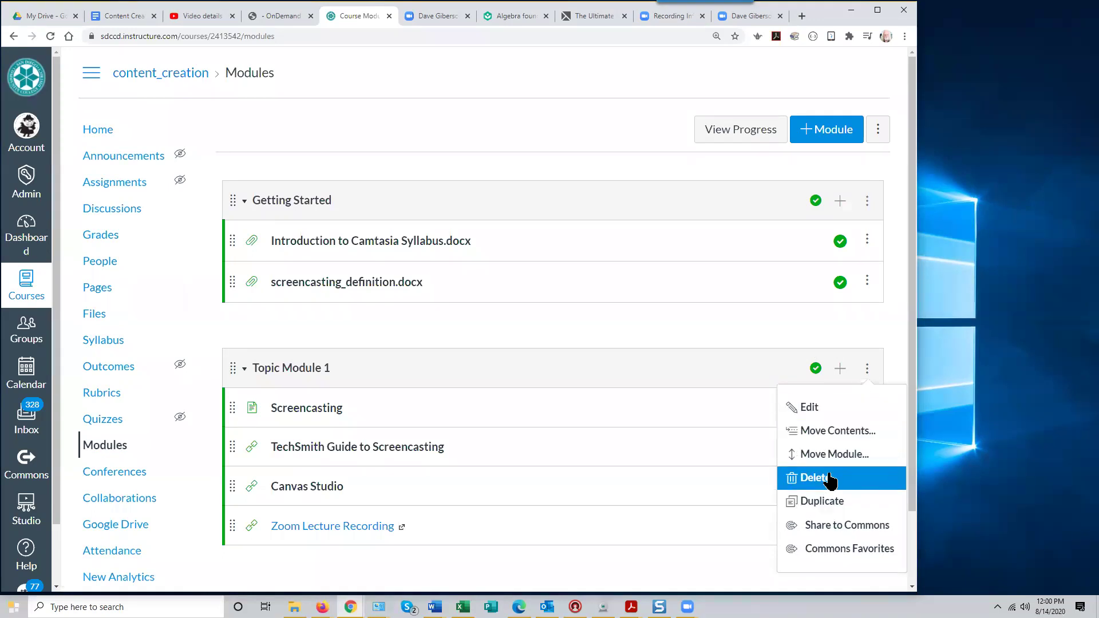
{"action": "left_click", "coordinate": [772, 331]}
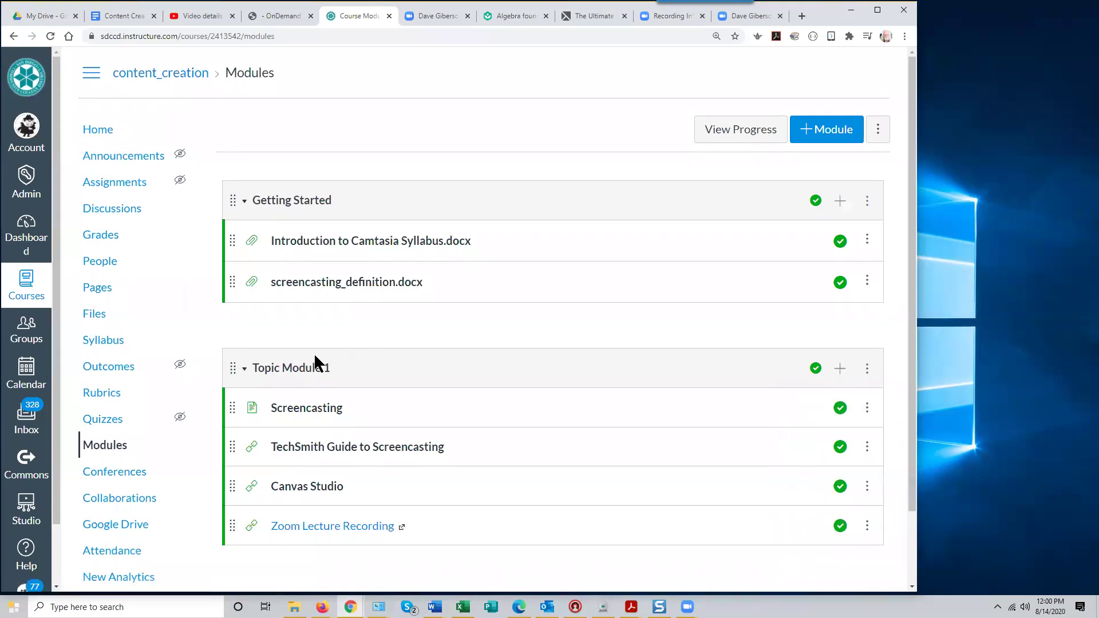
{"action": "left_click", "coordinate": [866, 369]}
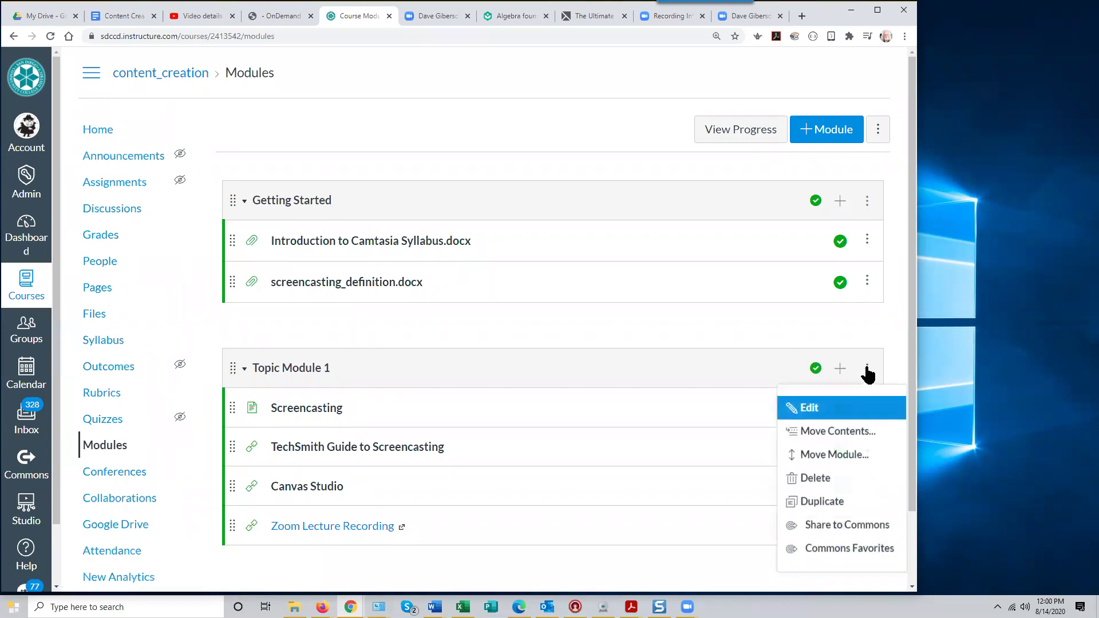
{"action": "left_click", "coordinate": [809, 408]}
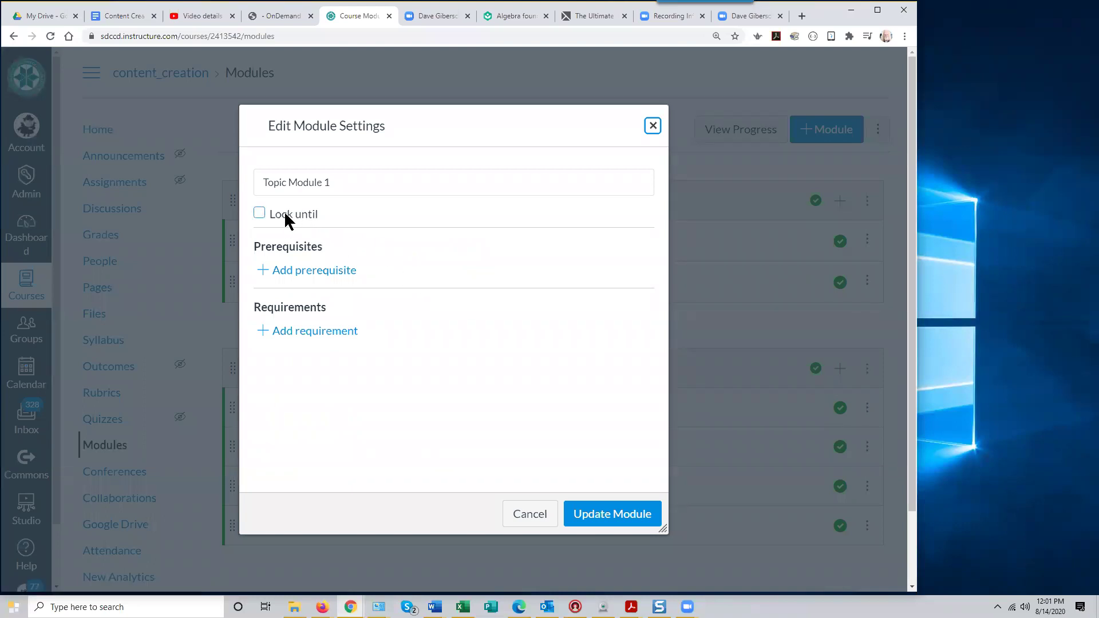
Tick Lock until and view the unlock-date calendar, then cancel without saving
{"action": "left_click", "coordinate": [259, 215]}
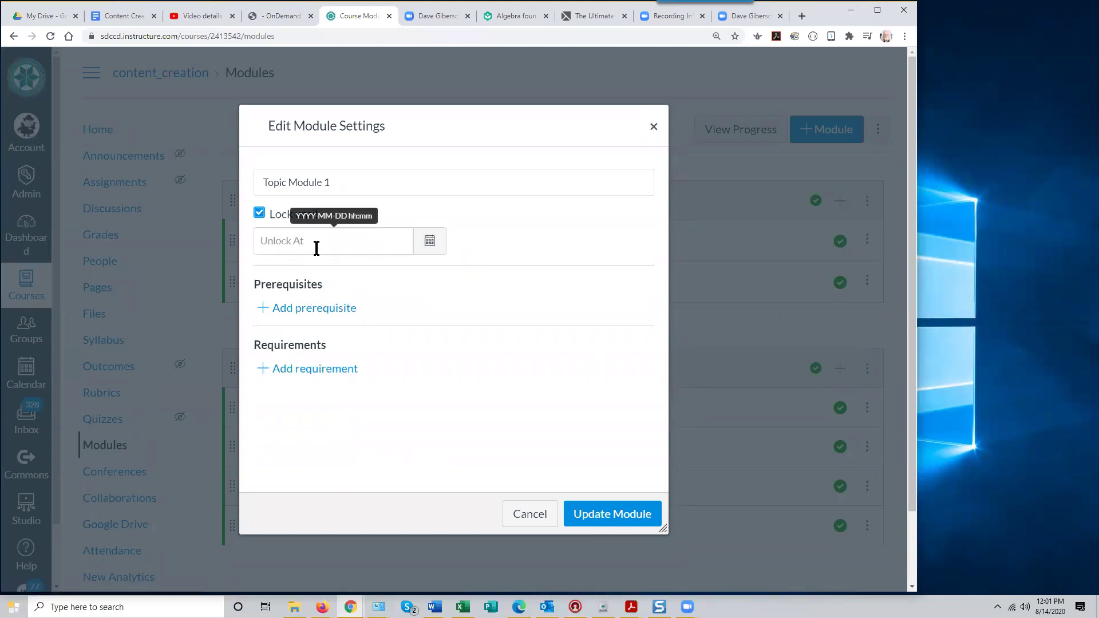
{"action": "left_click", "coordinate": [430, 242]}
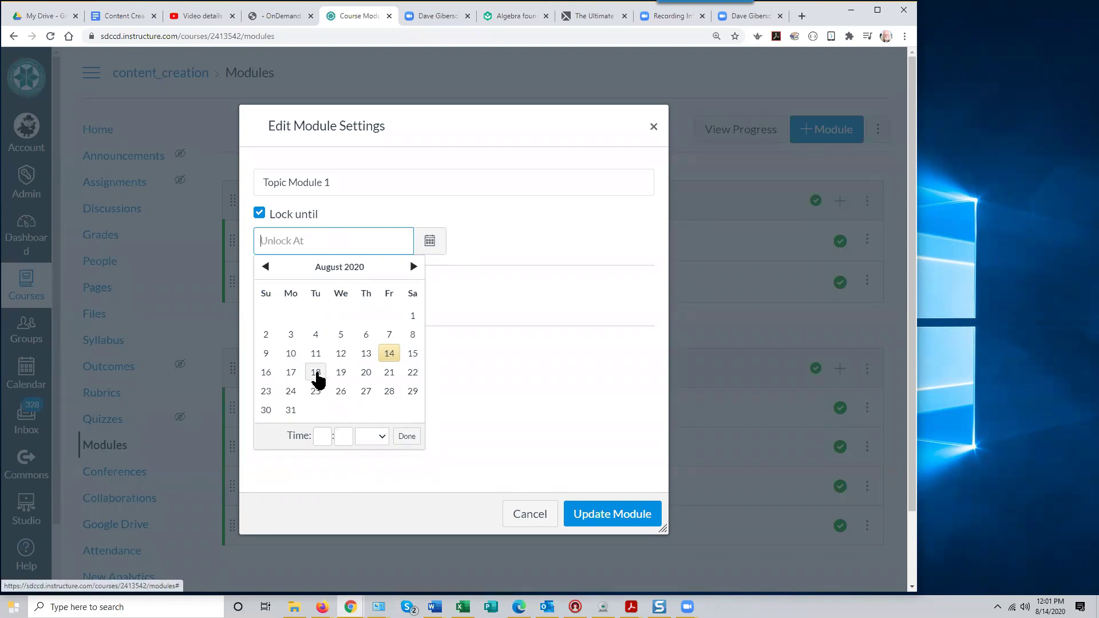
{"action": "left_click", "coordinate": [534, 514]}
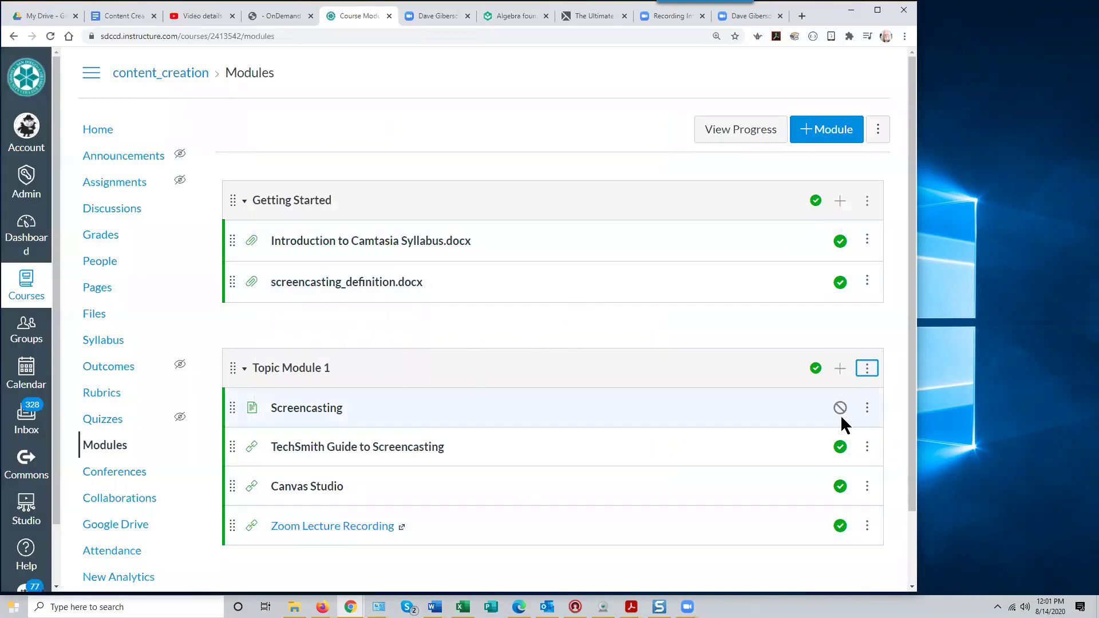
{"action": "left_click", "coordinate": [867, 369]}
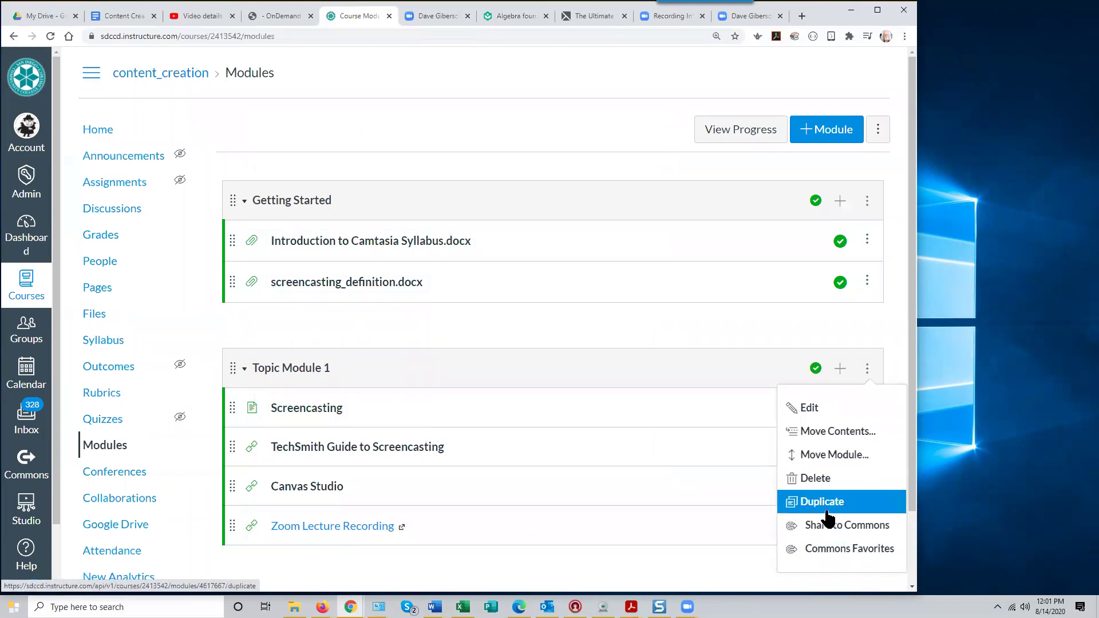
{"action": "left_click", "coordinate": [823, 411]}
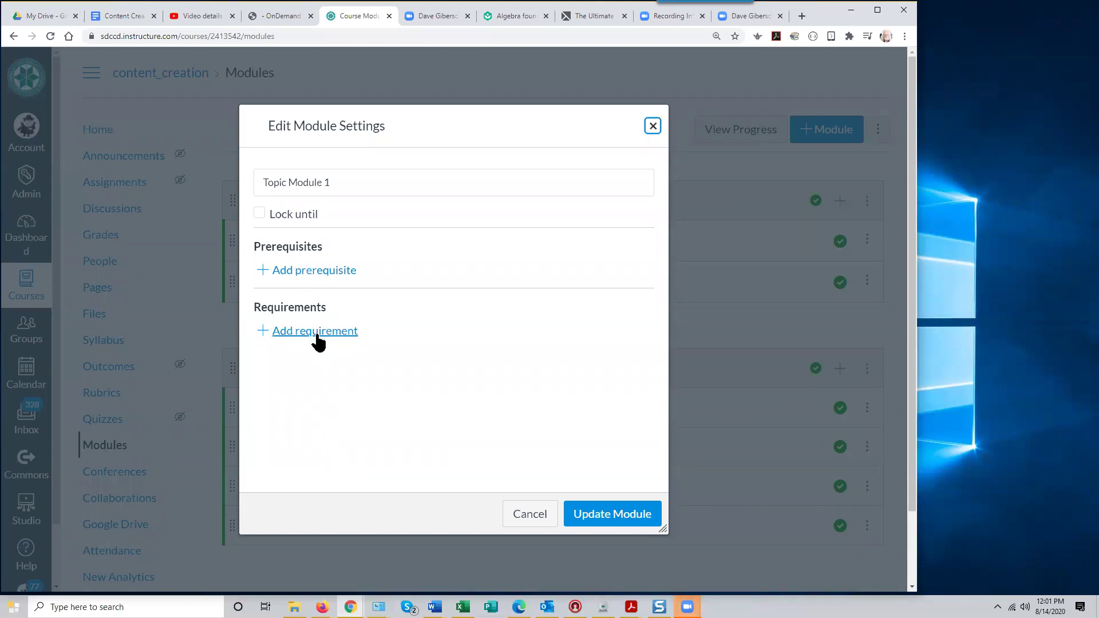
{"action": "left_click", "coordinate": [320, 271]}
{"action": "left_click", "coordinate": [320, 304]}
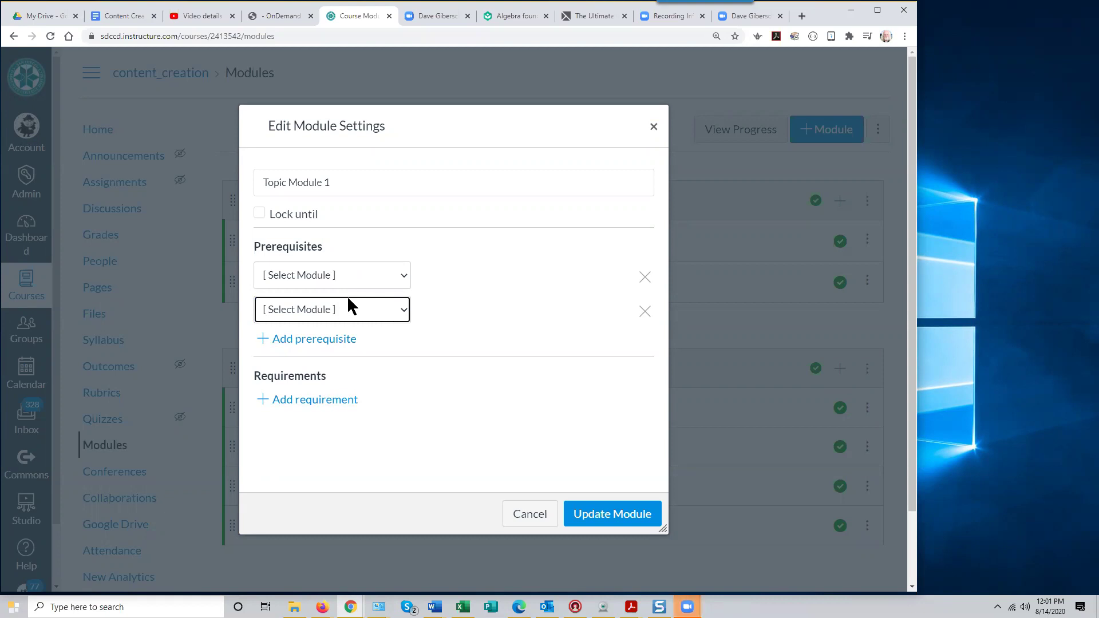
{"action": "left_click", "coordinate": [403, 272]}
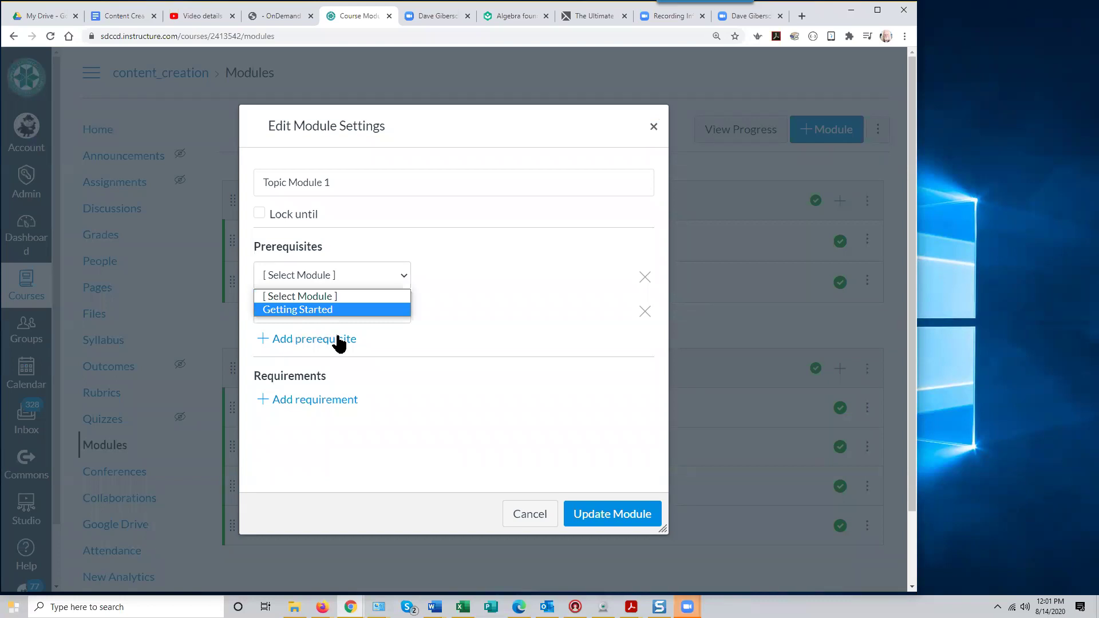
{"action": "left_click", "coordinate": [309, 402]}
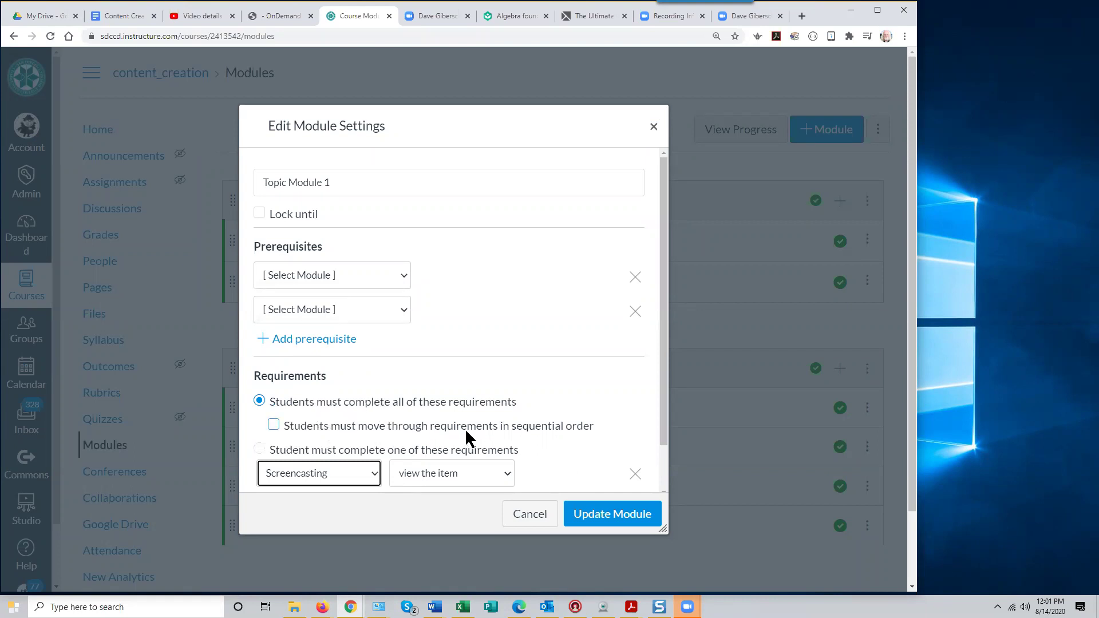
{"action": "scroll", "coordinate": [400, 440], "scroll_direction": "down", "scroll_amount": 1}
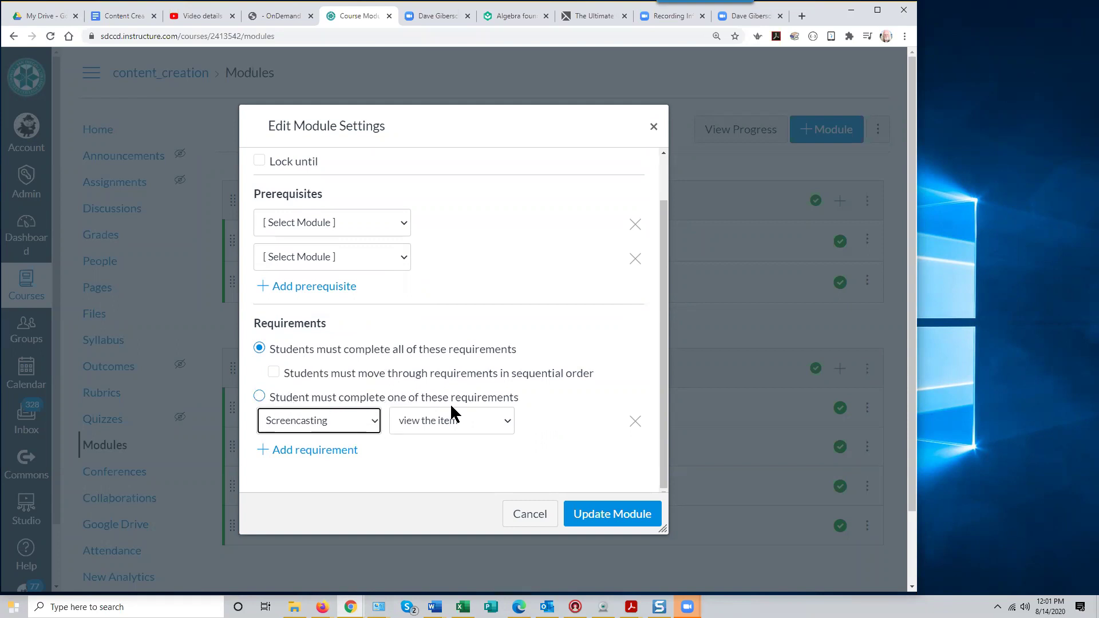
{"action": "left_click", "coordinate": [256, 397]}
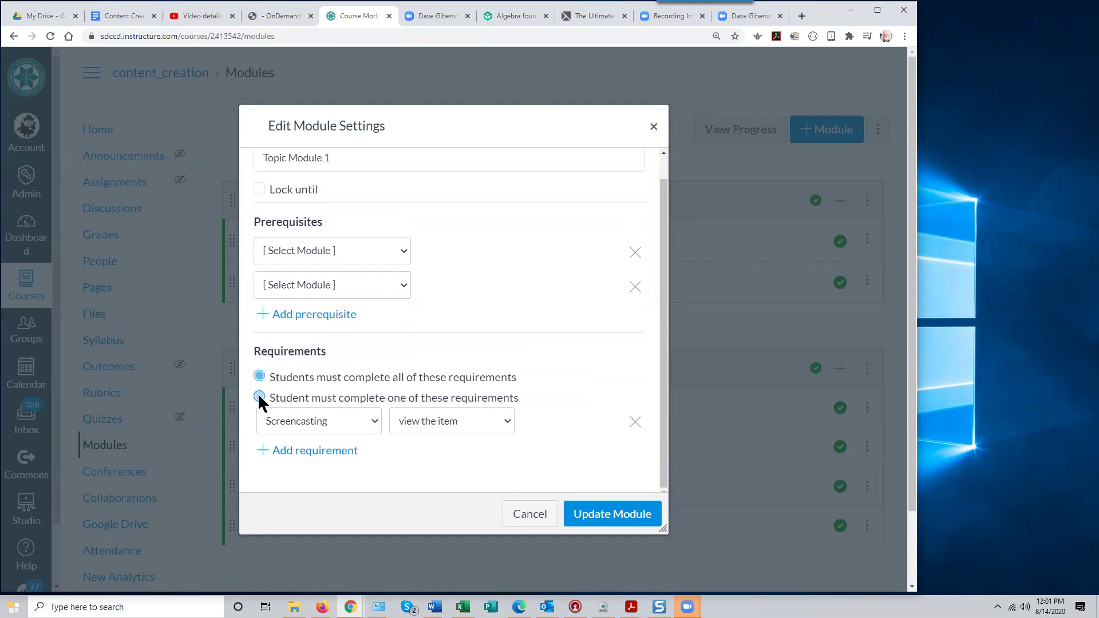
{"action": "left_click", "coordinate": [369, 422]}
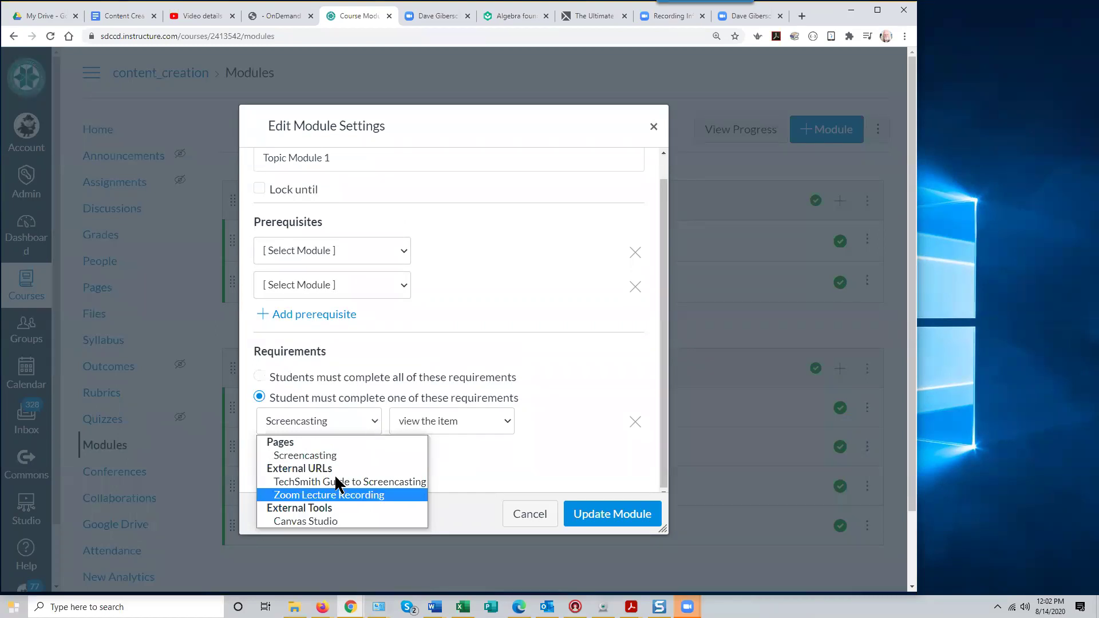
{"action": "left_click", "coordinate": [578, 409]}
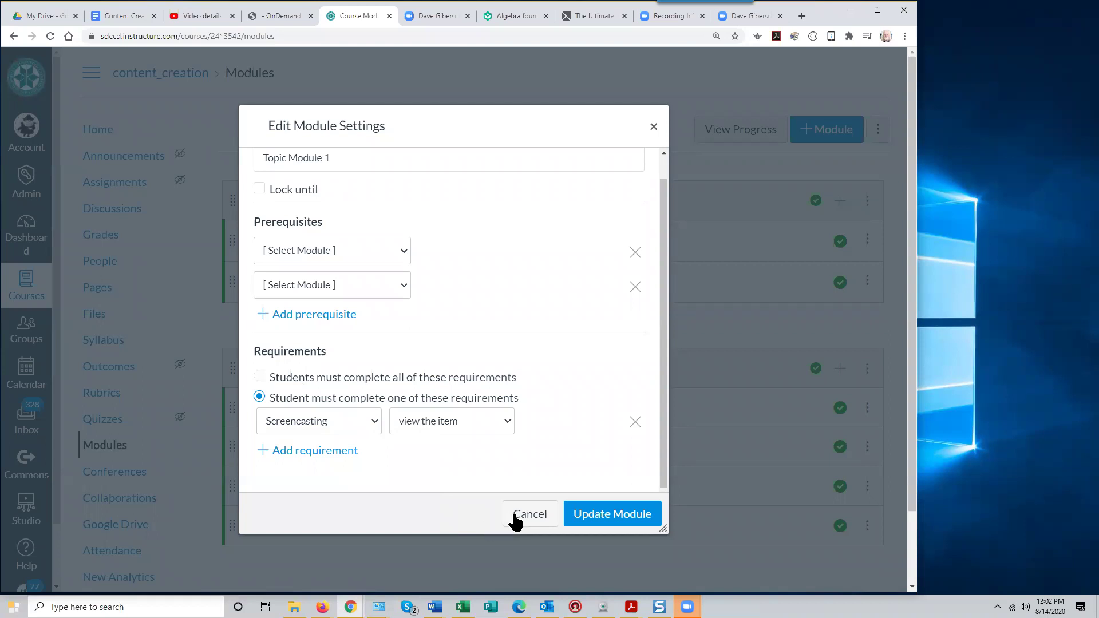
{"action": "left_click", "coordinate": [528, 513]}
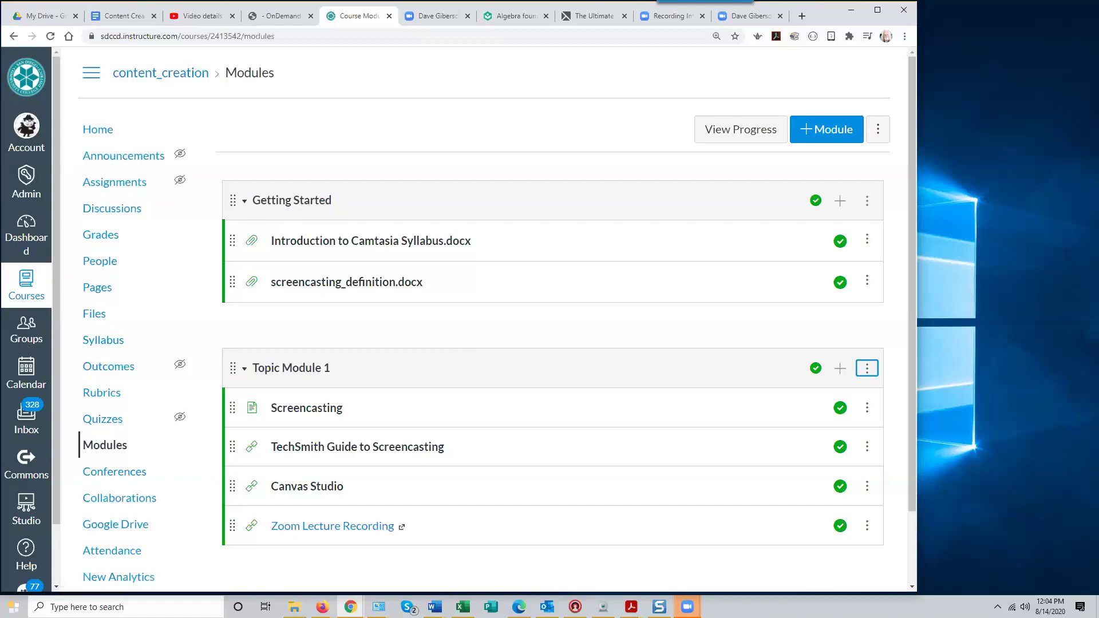
{"action": "scroll", "coordinate": [157, 410], "scroll_direction": "down", "scroll_amount": 2}
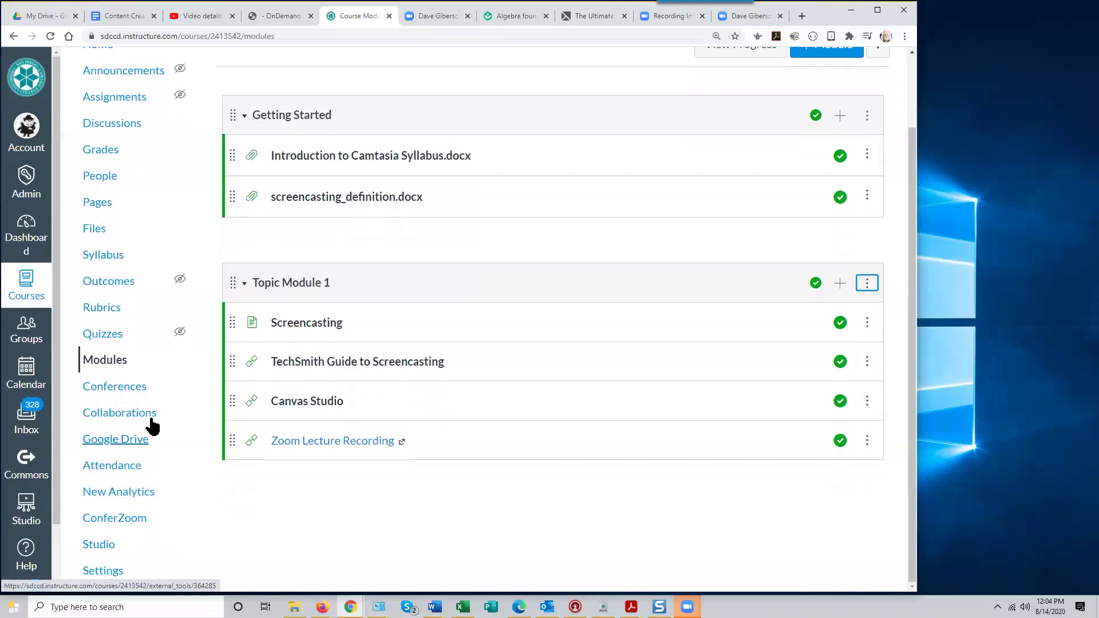
Go to the course Settings and open Export Course Content
{"action": "left_click", "coordinate": [102, 571]}
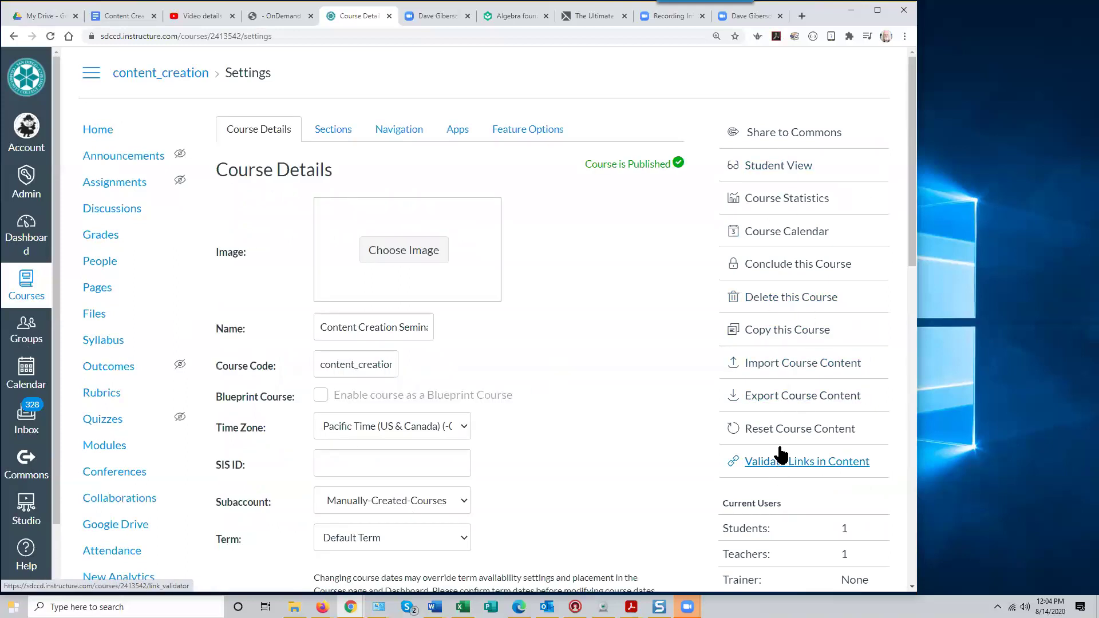
{"action": "left_click", "coordinate": [775, 398]}
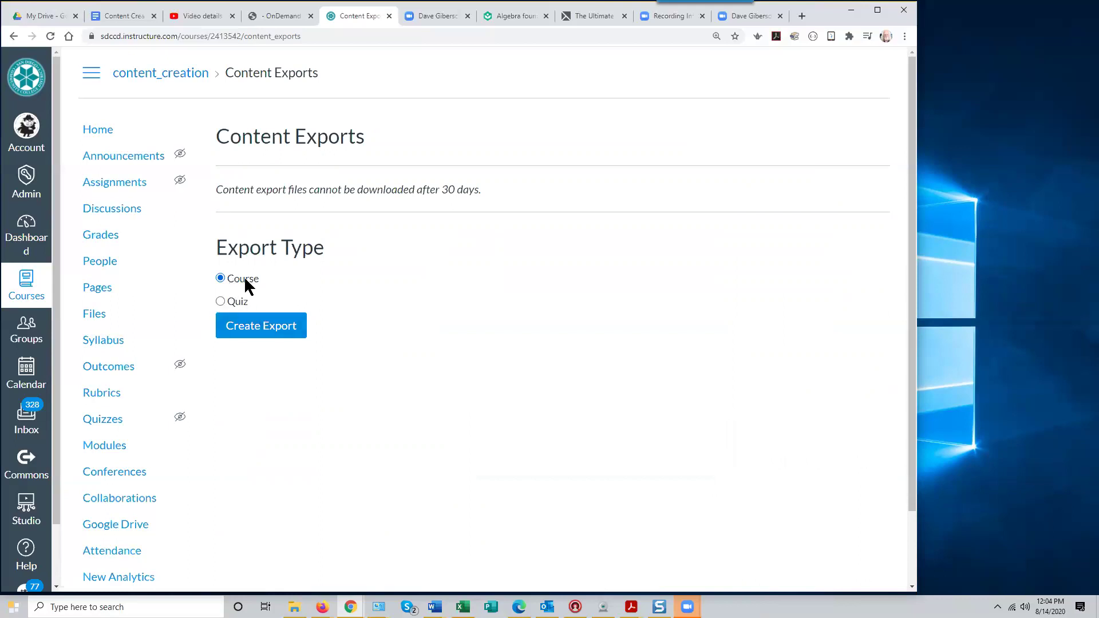
Export the whole course and save the .imscc file to the Canvas course exports folder, replacing the old copy
{"action": "left_click", "coordinate": [256, 326]}
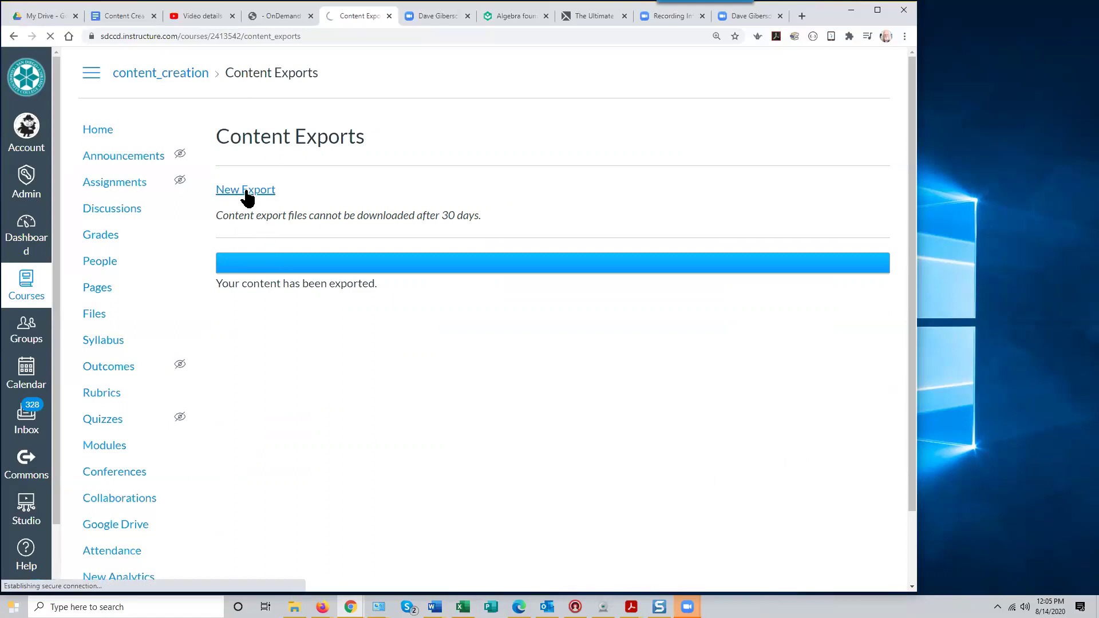
{"action": "left_click", "coordinate": [246, 191]}
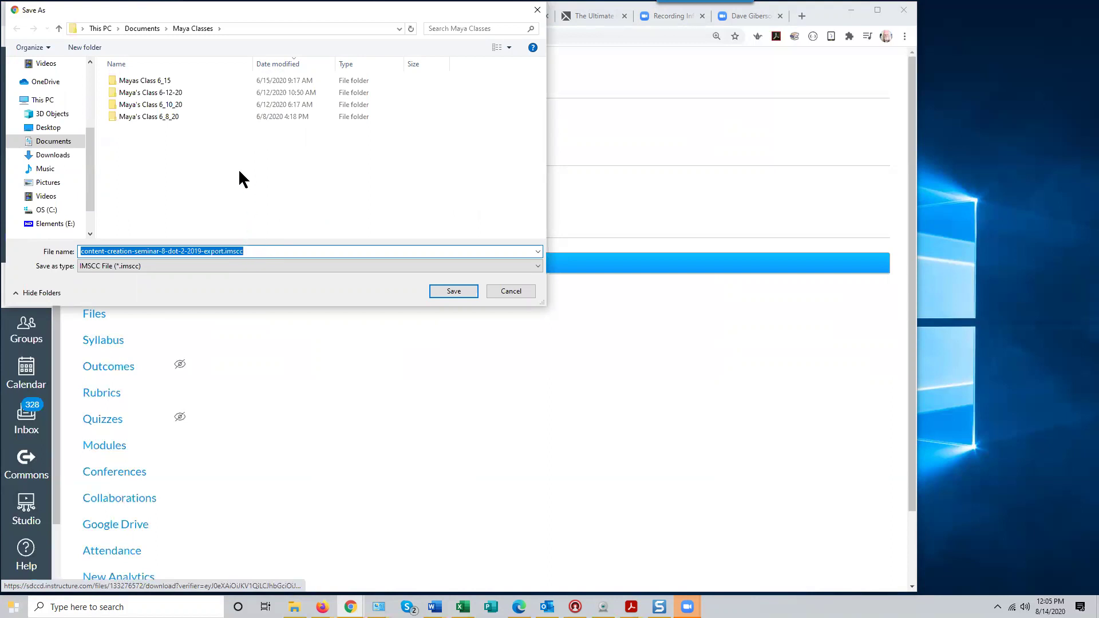
{"action": "left_click", "coordinate": [52, 157]}
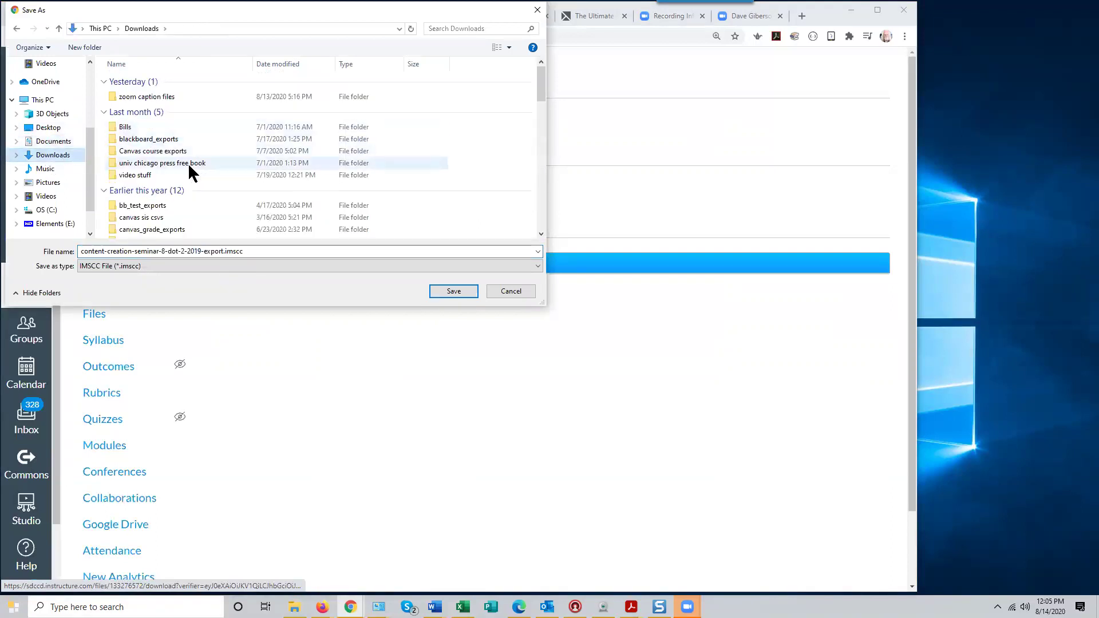
{"action": "left_click", "coordinate": [171, 153]}
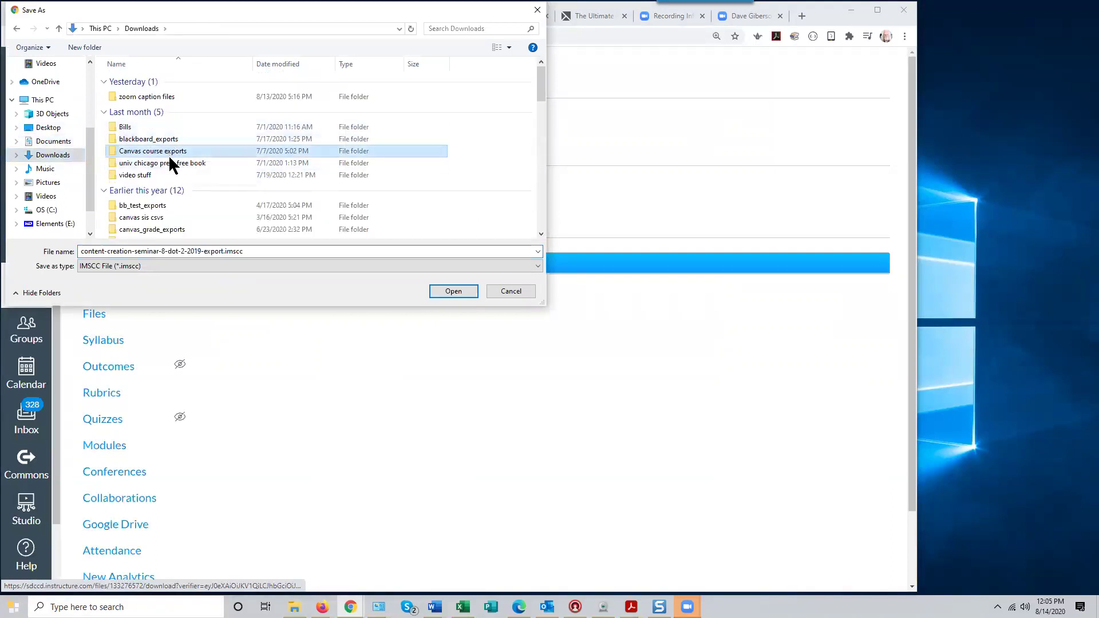
{"action": "double_click", "coordinate": [166, 152]}
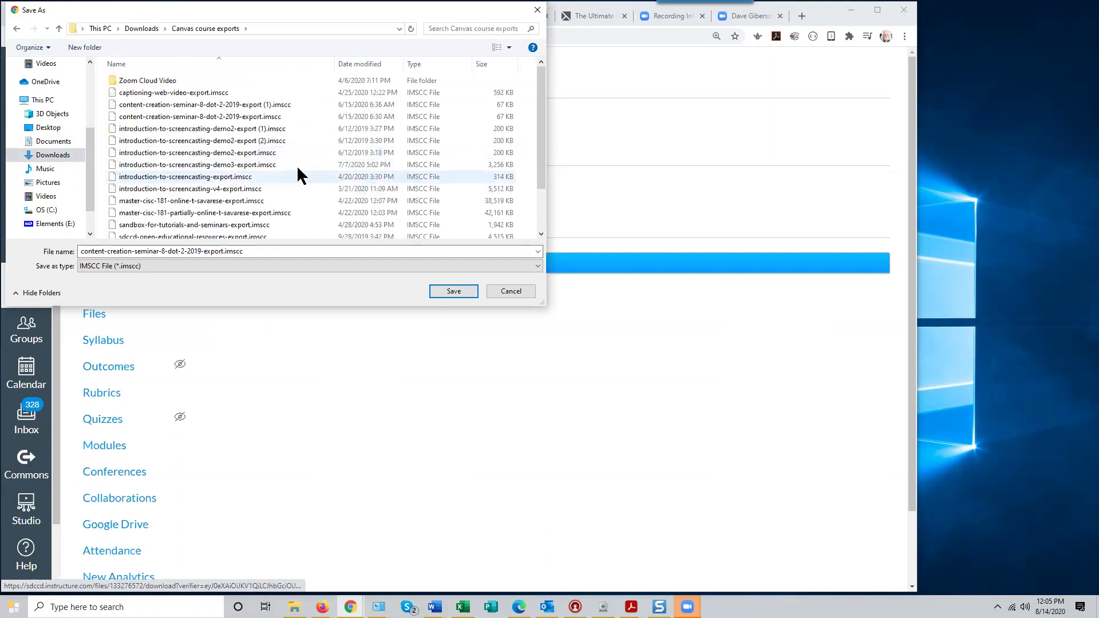
{"action": "left_click", "coordinate": [460, 296]}
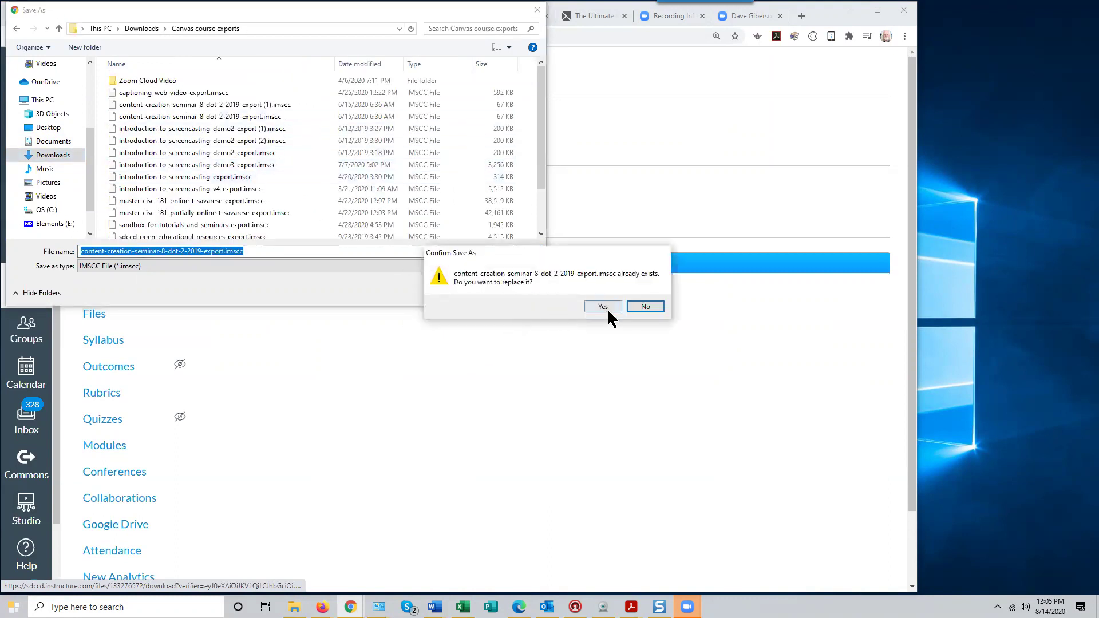
{"action": "left_click", "coordinate": [601, 308]}
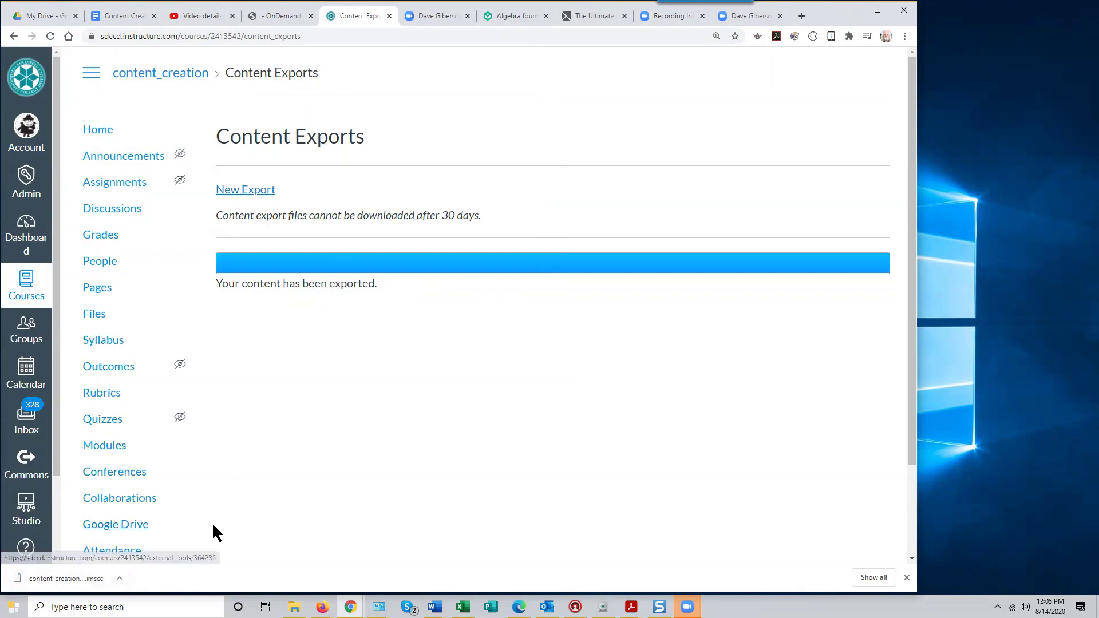
{"action": "scroll", "coordinate": [213, 527], "scroll_direction": "down", "scroll_amount": 2}
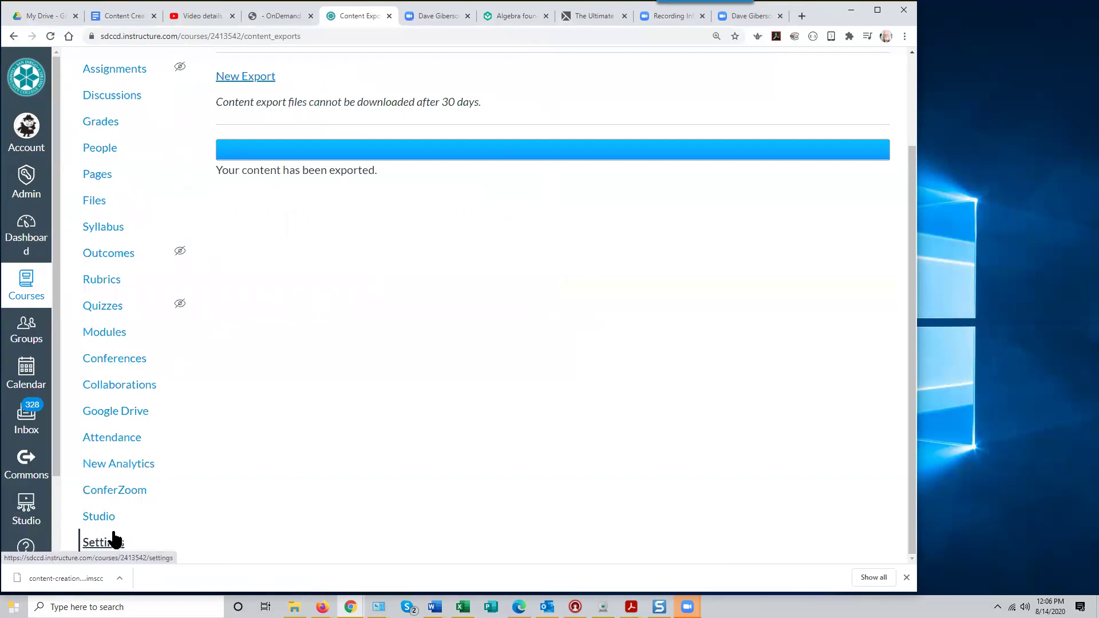
Open the Import Course Content page from the course Settings
{"action": "left_click", "coordinate": [114, 541]}
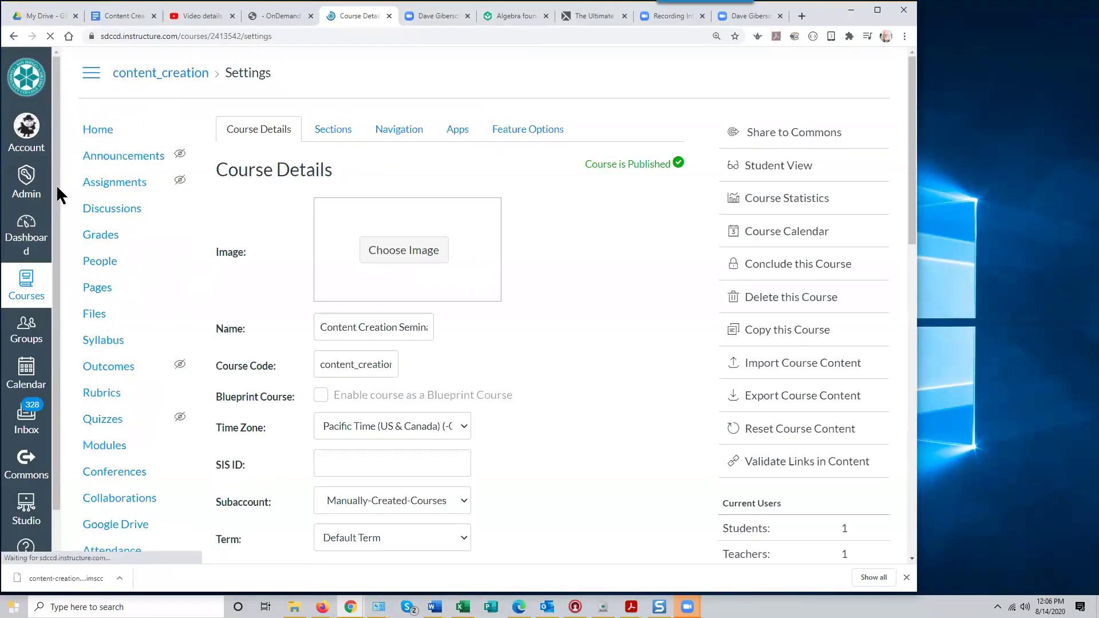
{"action": "scroll", "coordinate": [120, 502], "scroll_direction": "down", "scroll_amount": 3}
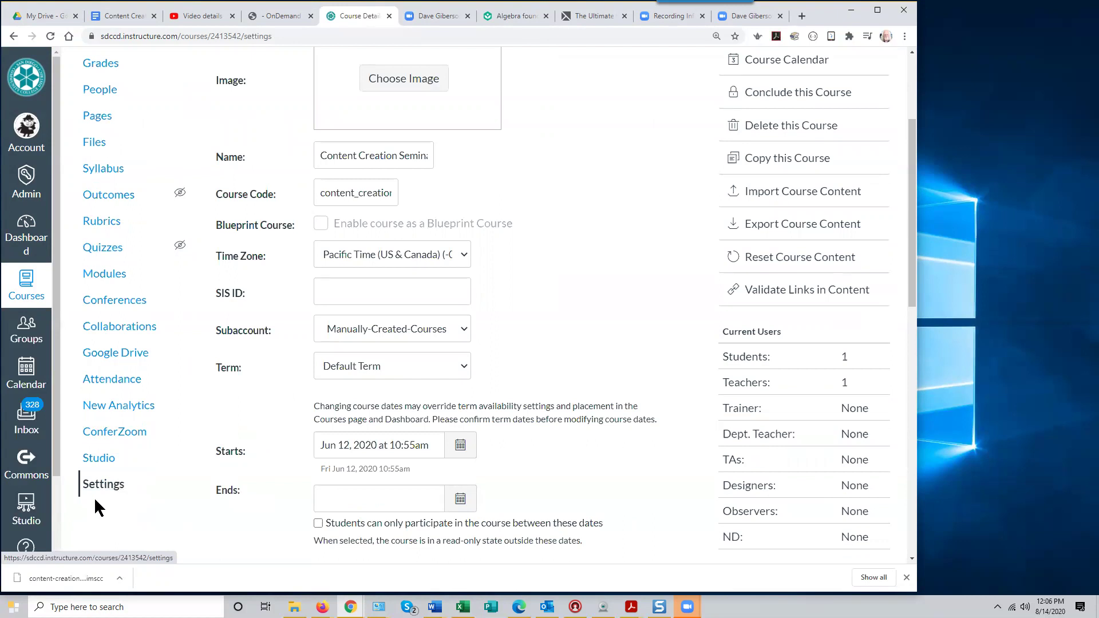
{"action": "left_click", "coordinate": [102, 491]}
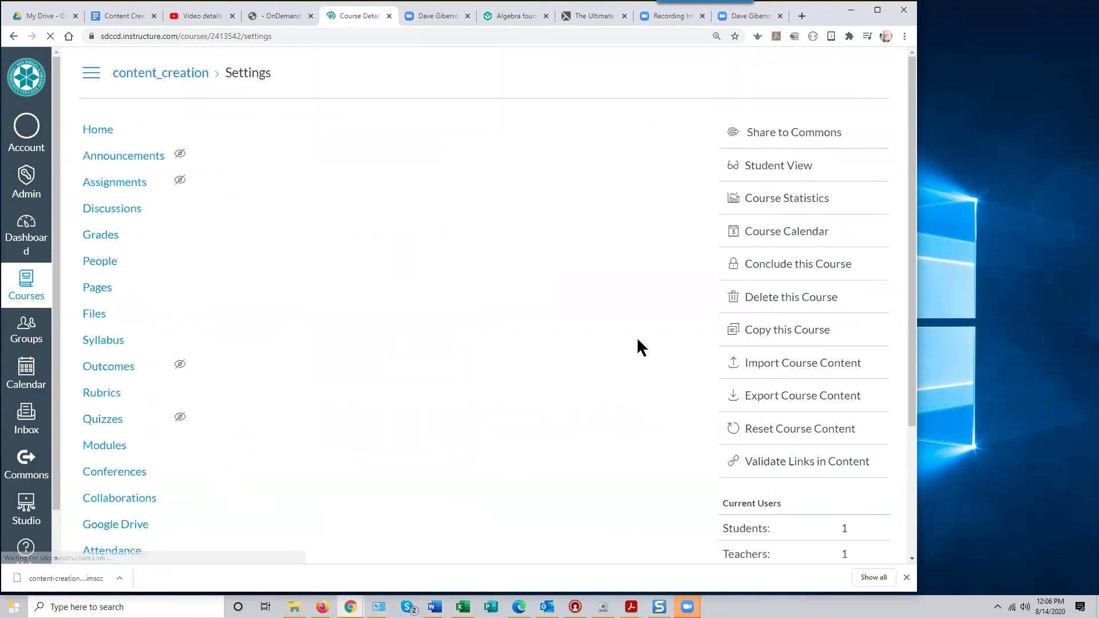
{"action": "left_click", "coordinate": [801, 371]}
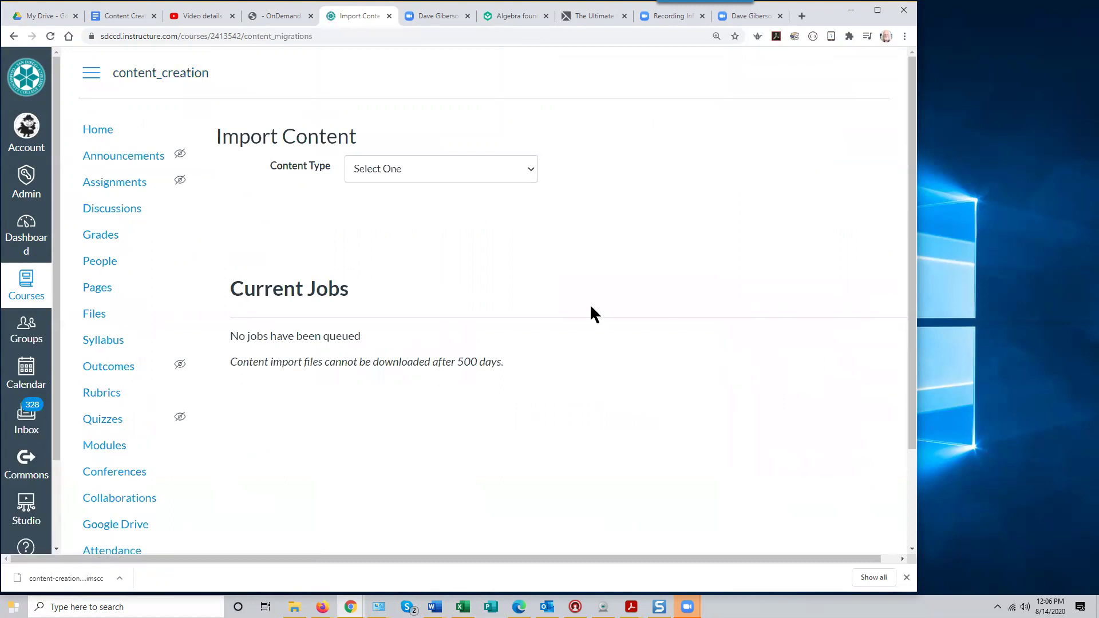
Import all content from the AMSL235 zip as a Canvas Course Export Package
{"action": "left_click", "coordinate": [531, 173]}
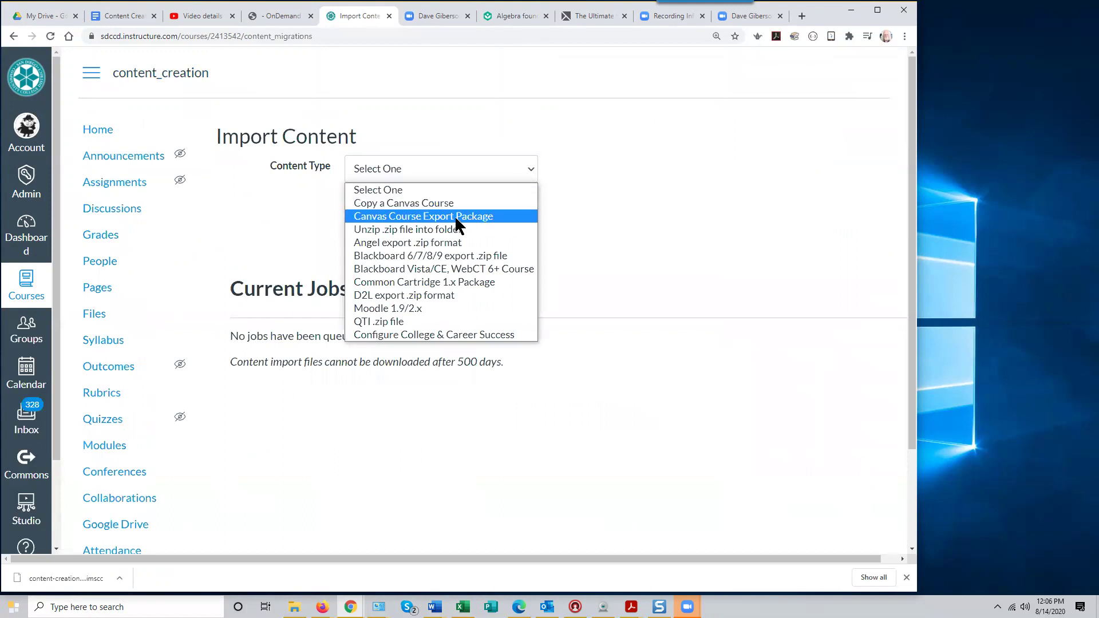
{"action": "left_click", "coordinate": [457, 217]}
{"action": "left_click", "coordinate": [391, 210]}
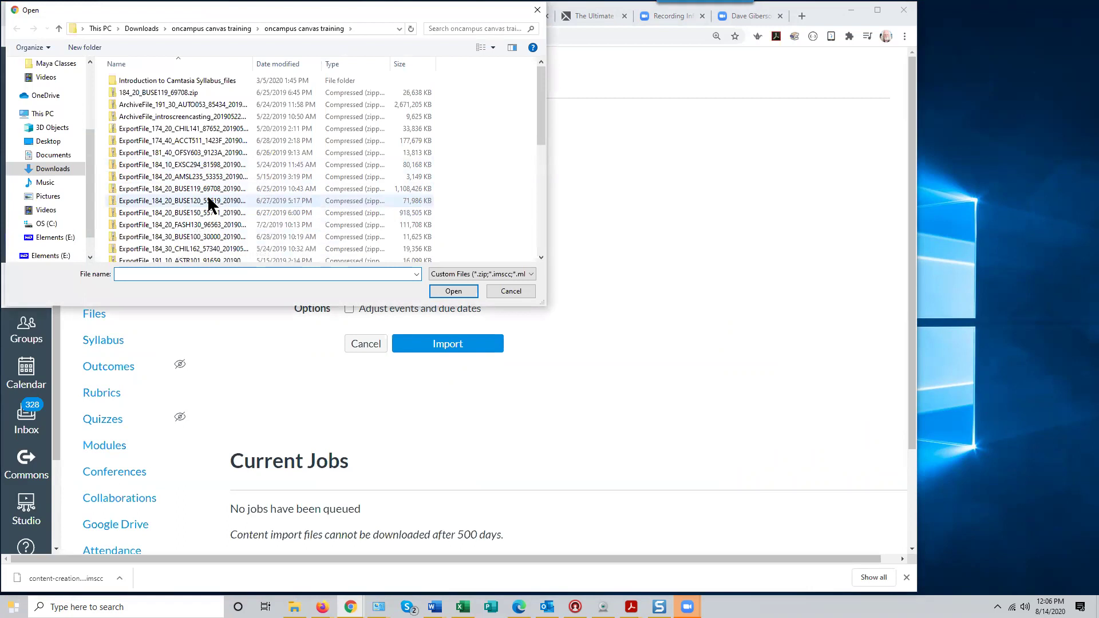
{"action": "left_click", "coordinate": [195, 179]}
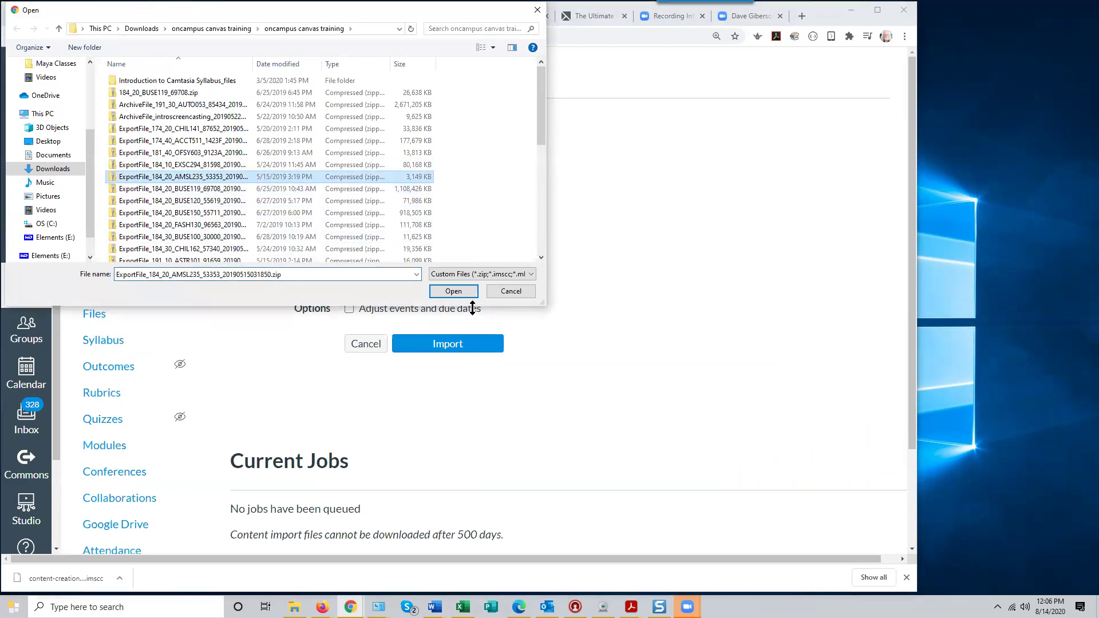
{"action": "left_click", "coordinate": [455, 292]}
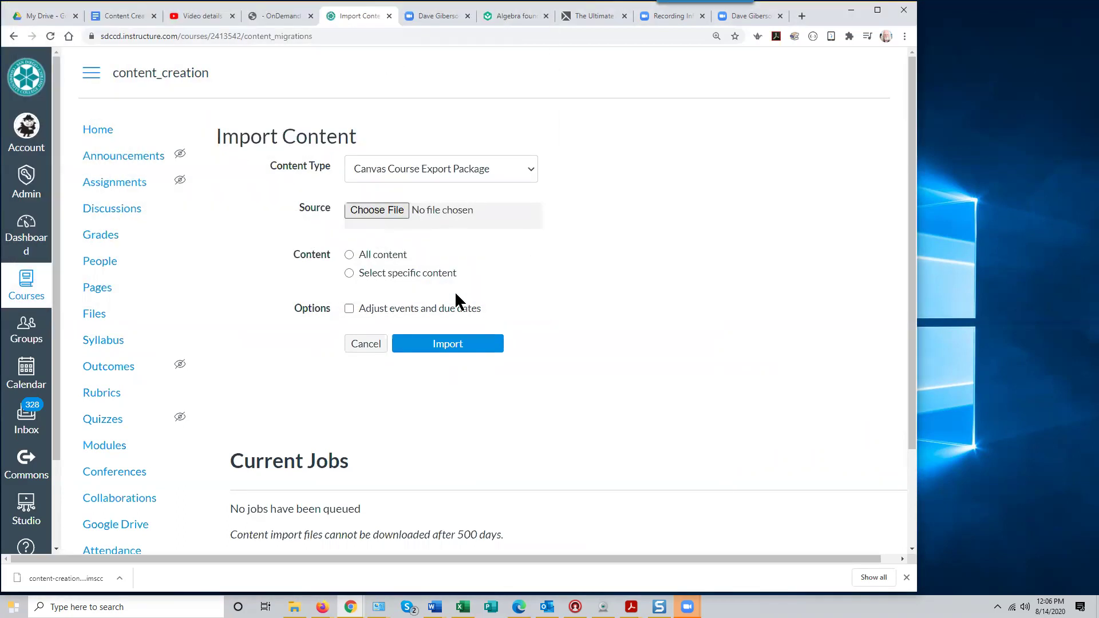
{"action": "left_click", "coordinate": [349, 256]}
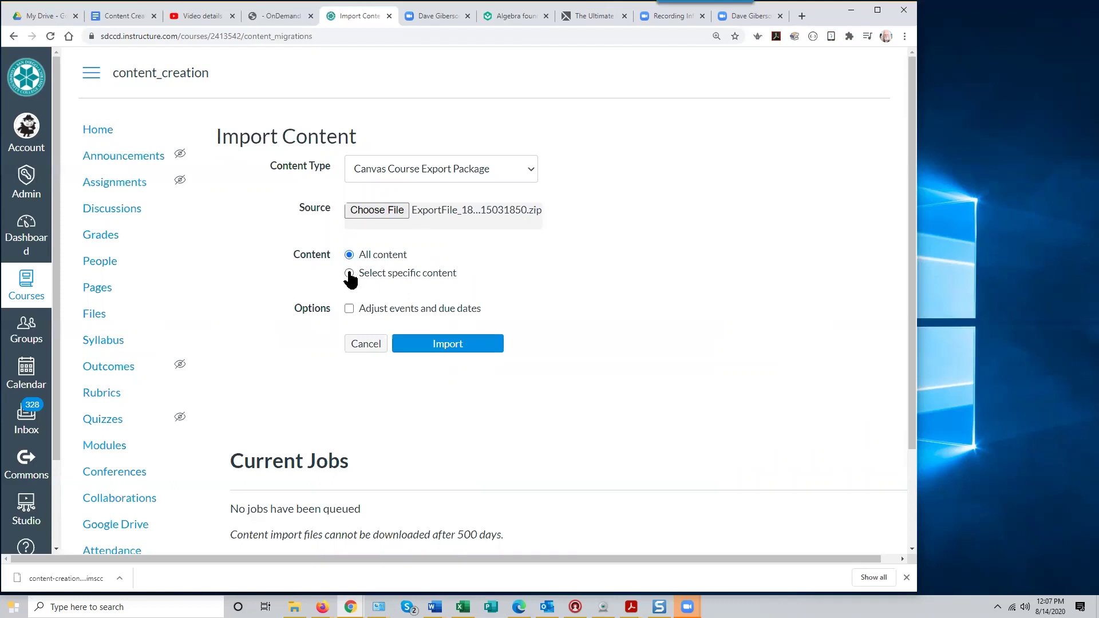
{"action": "left_click", "coordinate": [455, 344]}
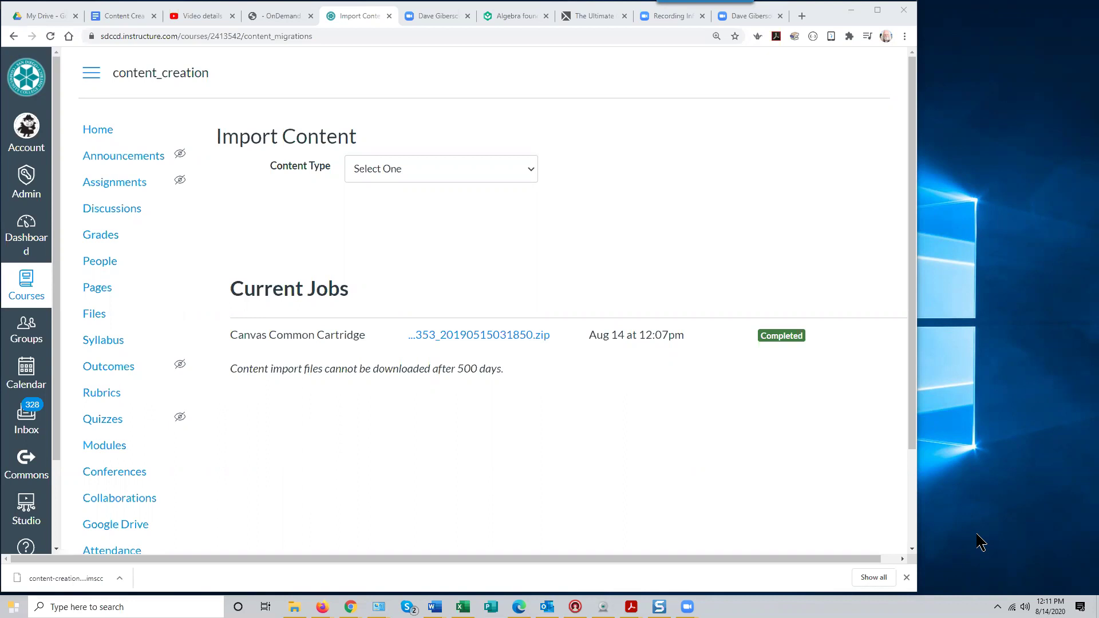
Load canvas.instructure.com in a new Chrome tab
{"action": "left_click", "coordinate": [801, 15]}
{"action": "left_click", "coordinate": [147, 36]}
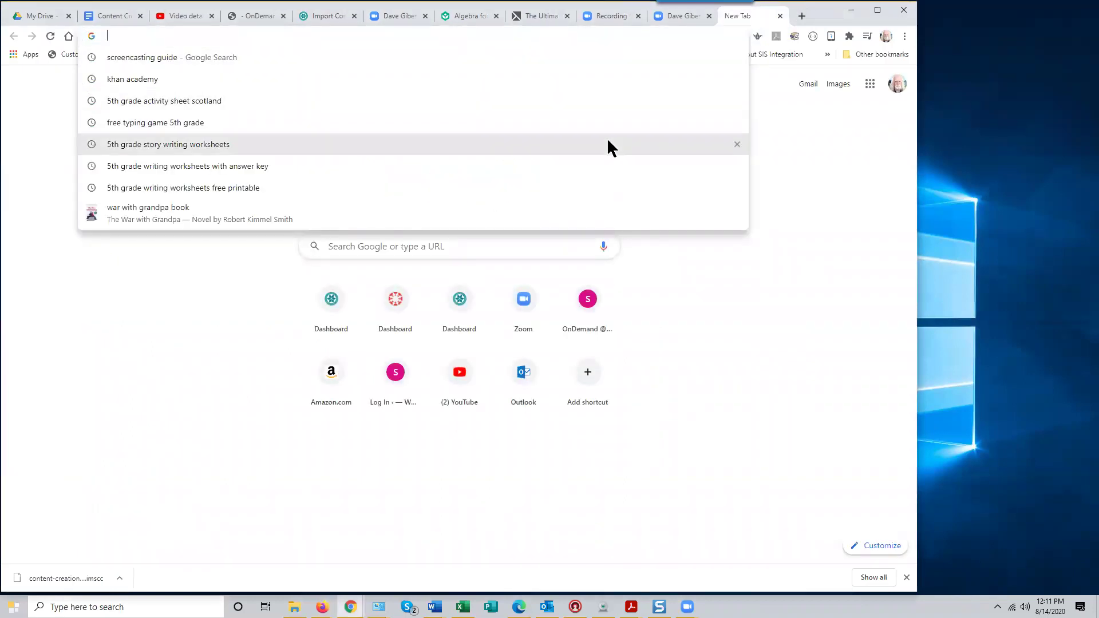
{"action": "type", "text": "canvas"}
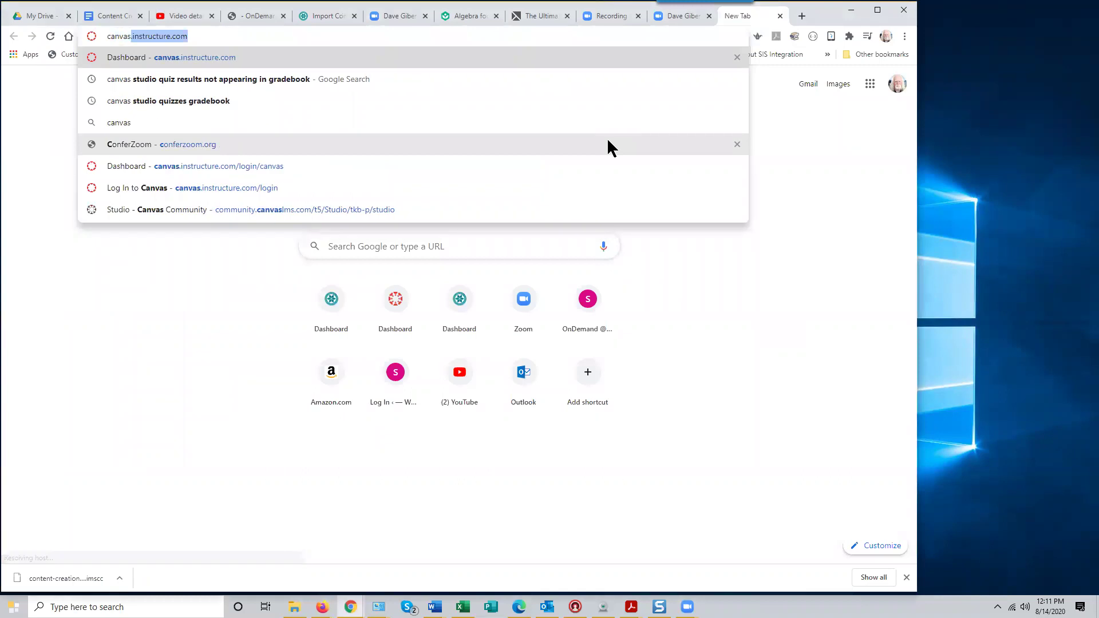
{"action": "type", "text": "."}
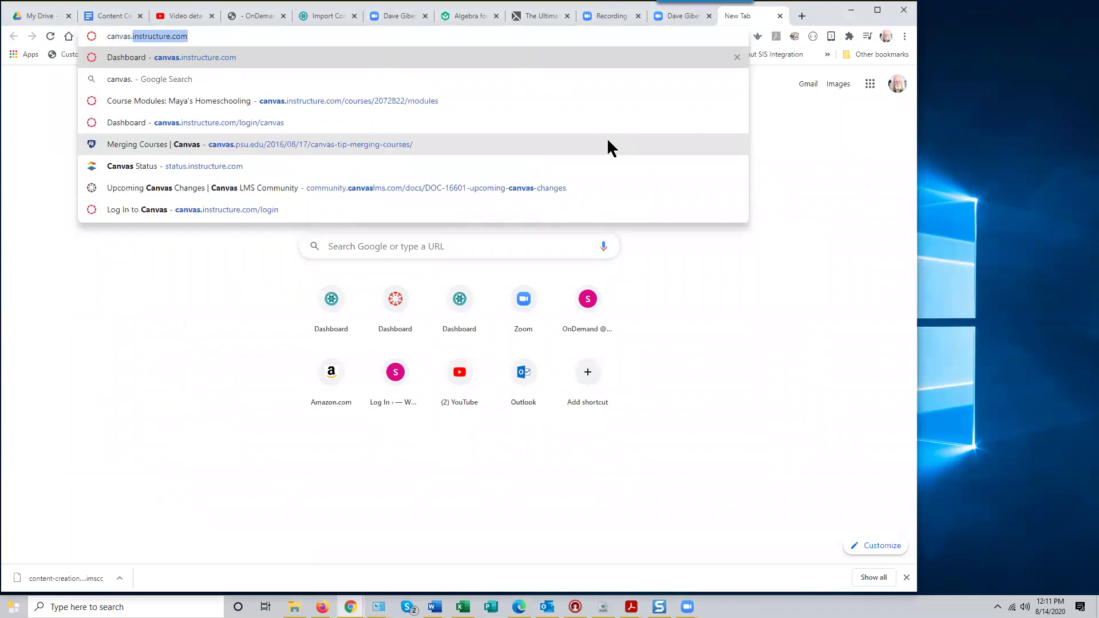
{"action": "type", "text": "instruc"}
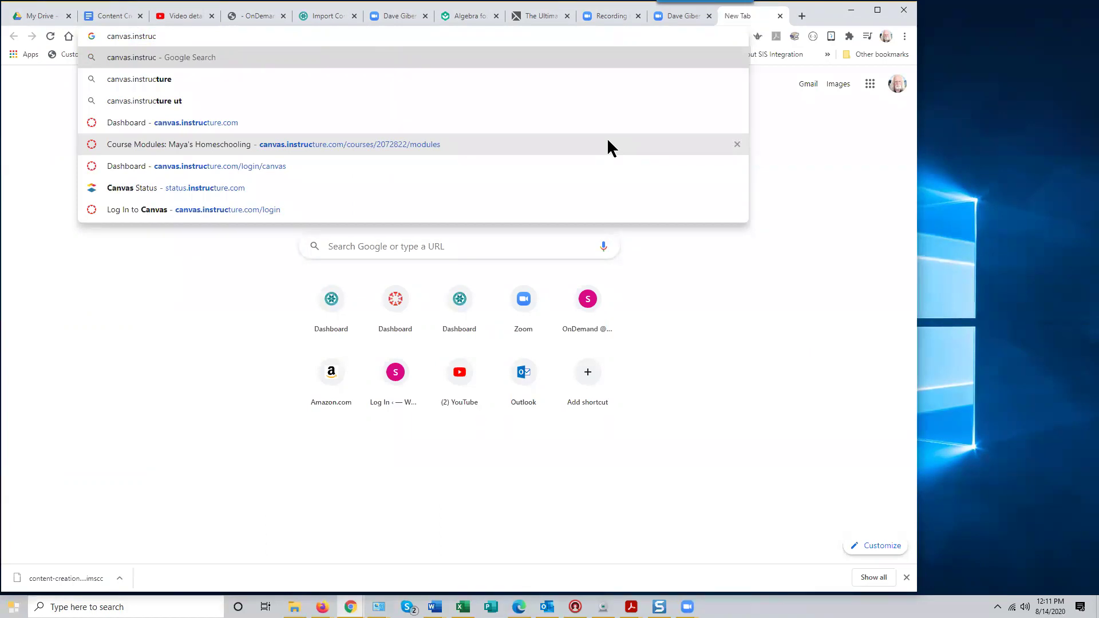
{"action": "type", "text": "ture"}
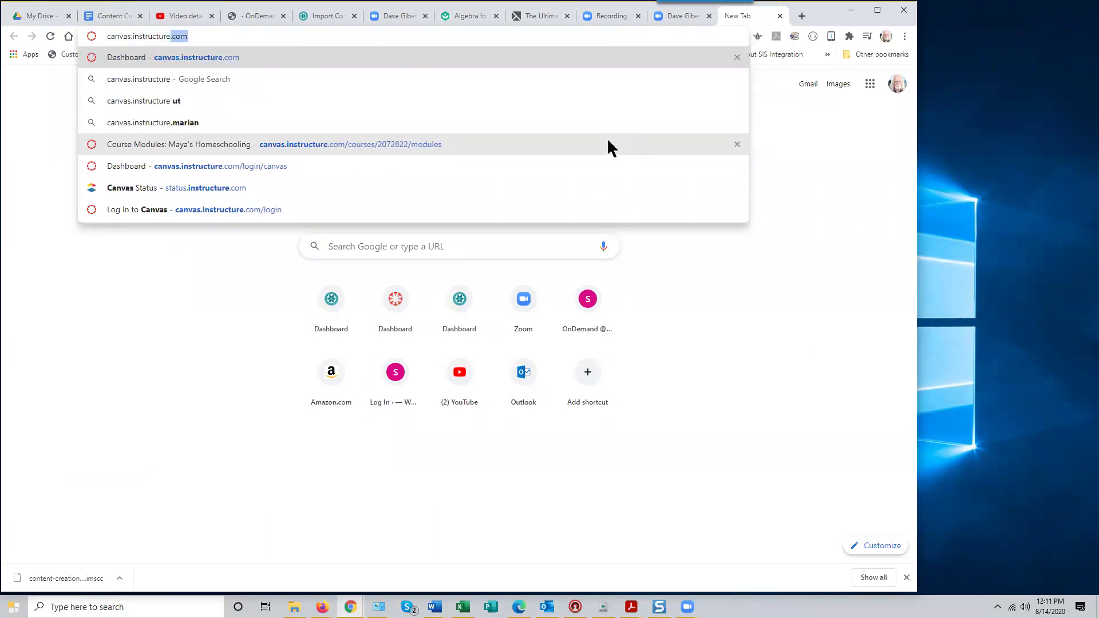
{"action": "type", "text": ".com"}
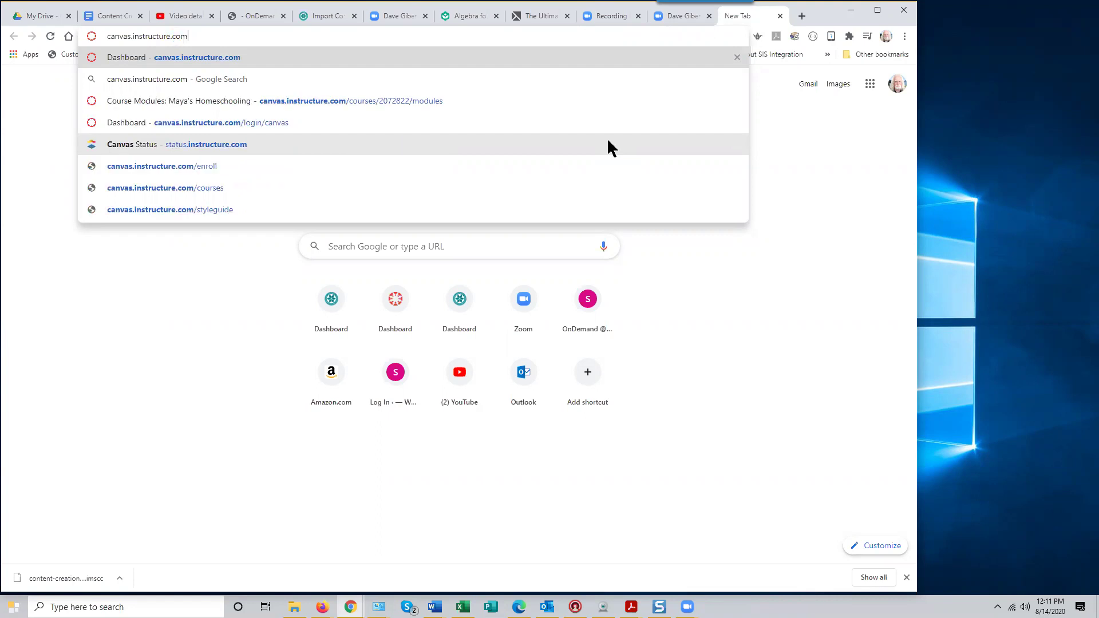
{"action": "key", "text": "Return"}
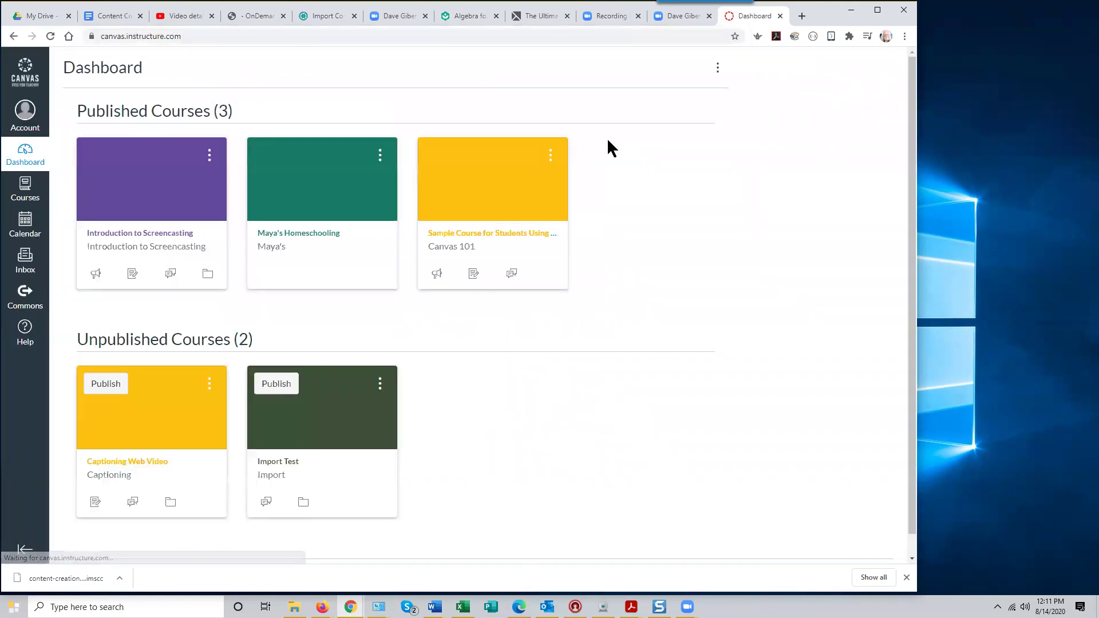
Log out, sign back in to Canvas, and open the homeschooling course
{"action": "left_click", "coordinate": [27, 117]}
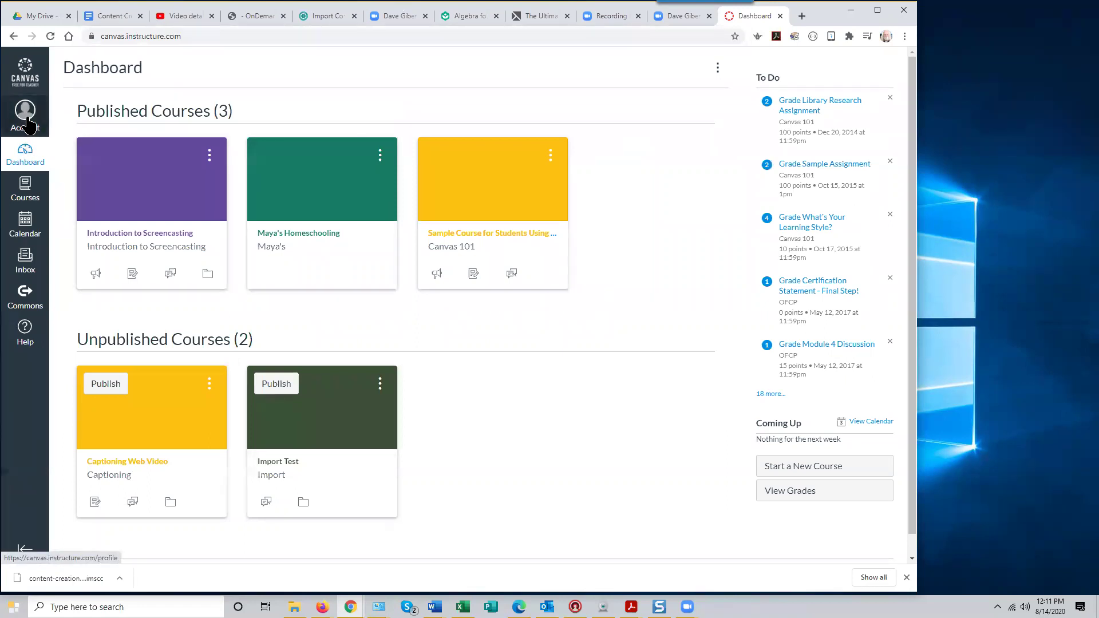
{"action": "left_click", "coordinate": [153, 137]}
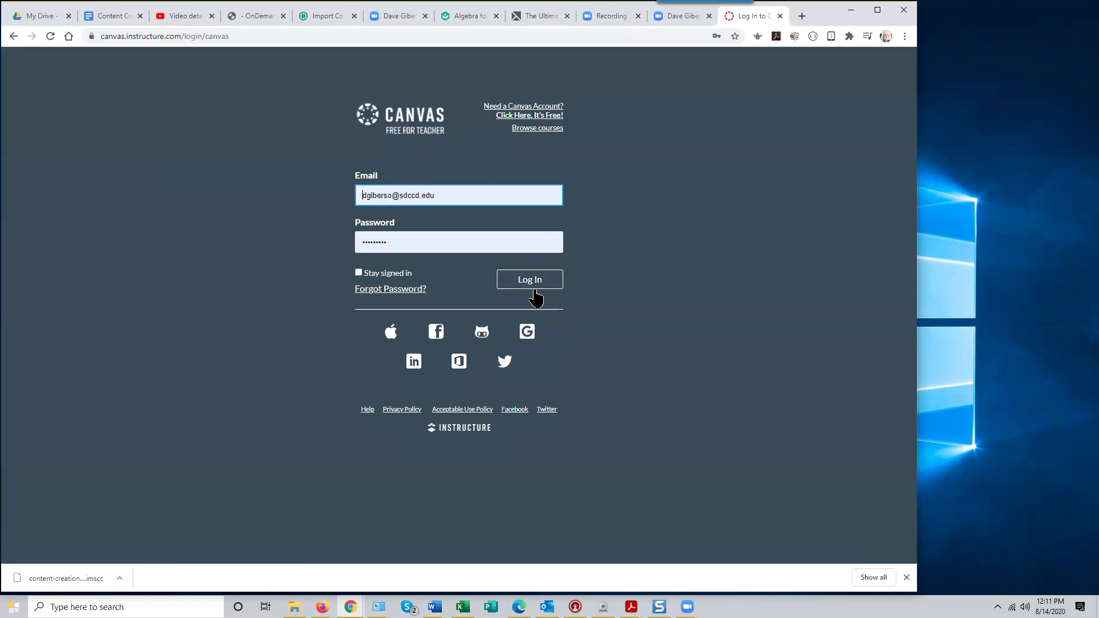
{"action": "left_click", "coordinate": [533, 288]}
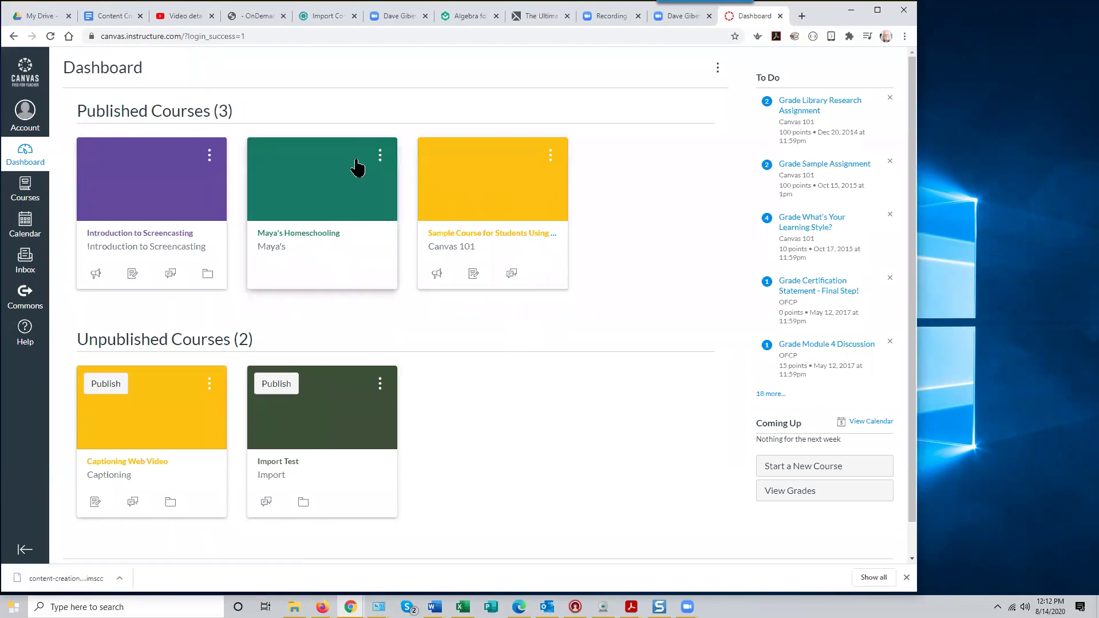
{"action": "left_click", "coordinate": [335, 177]}
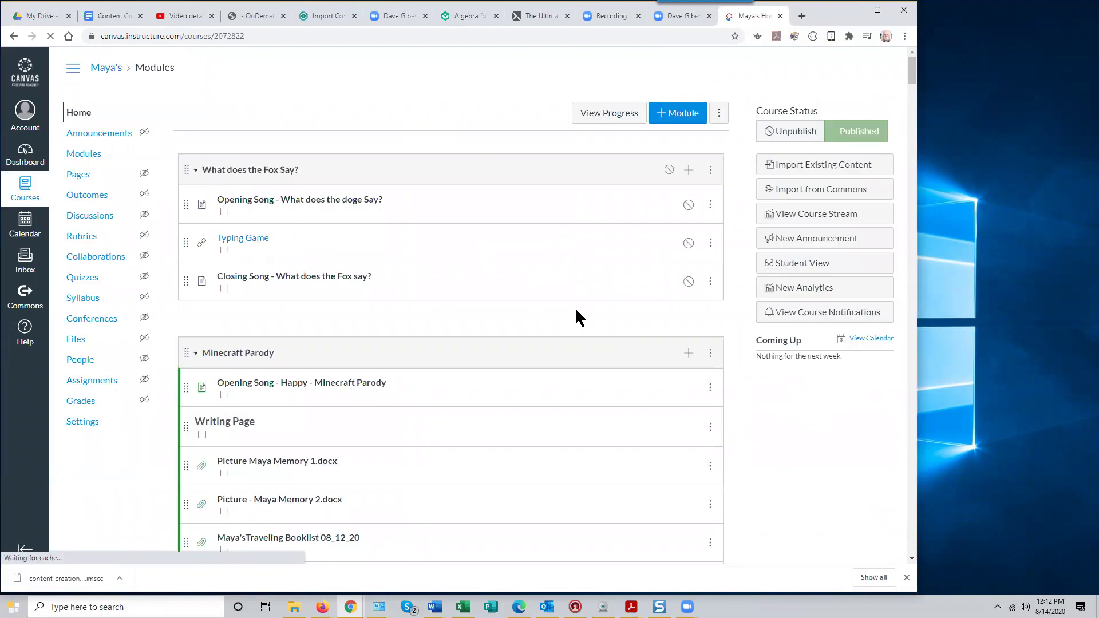
Scroll down the Modules page, then drag back up to the What does the Fox Say? module
{"action": "scroll", "coordinate": [475, 270], "scroll_direction": "down", "scroll_amount": 10}
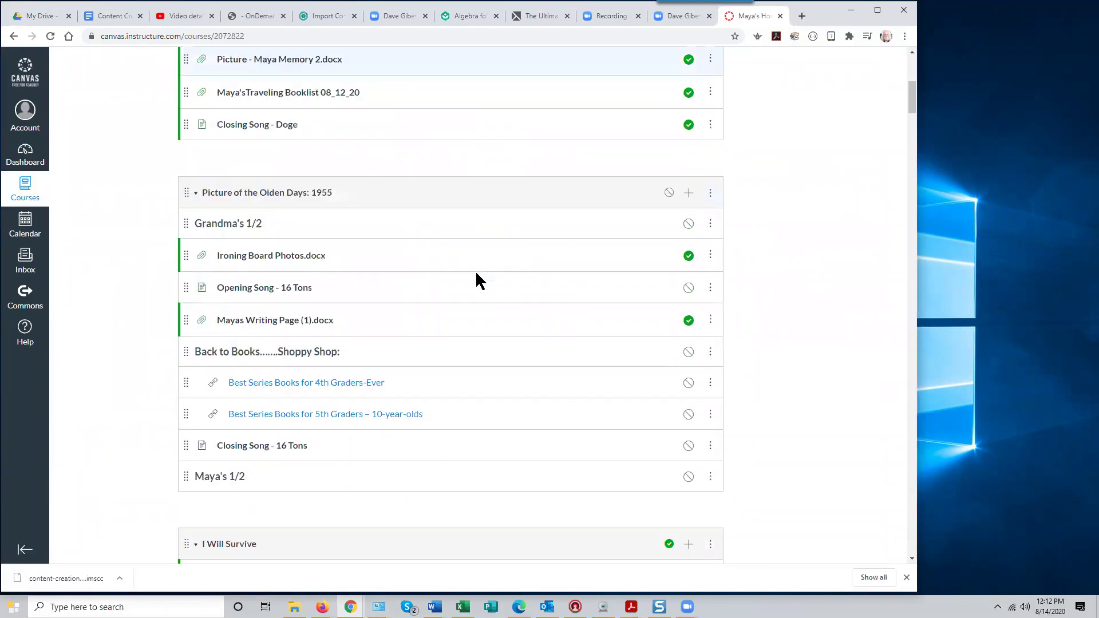
{"action": "scroll", "coordinate": [476, 274], "scroll_direction": "down", "scroll_amount": 13}
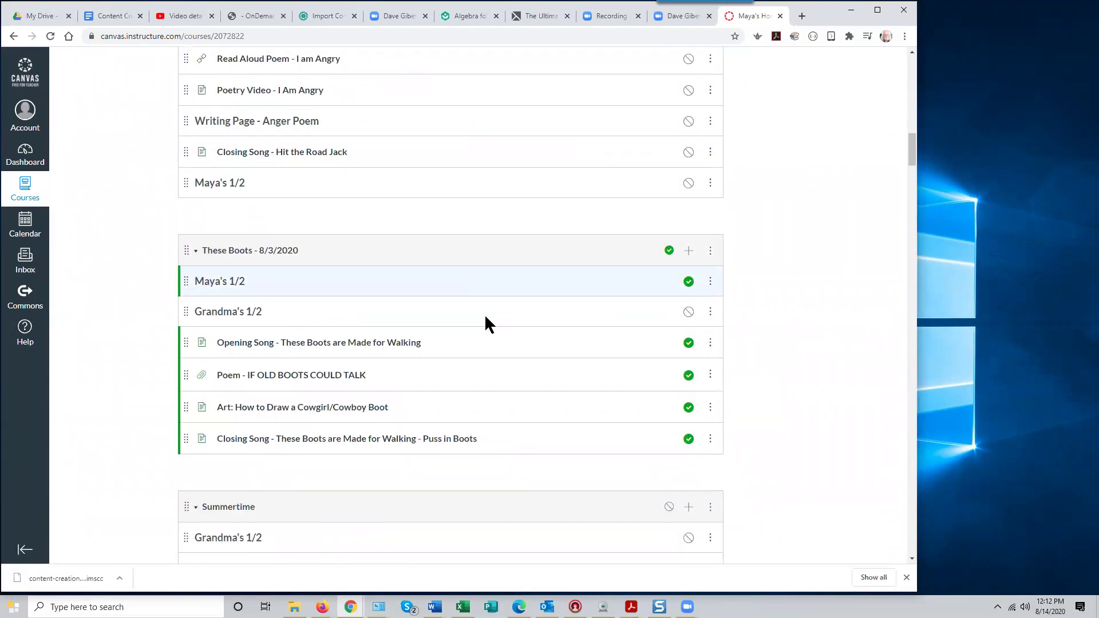
{"action": "scroll", "coordinate": [485, 325], "scroll_direction": "down", "scroll_amount": 15}
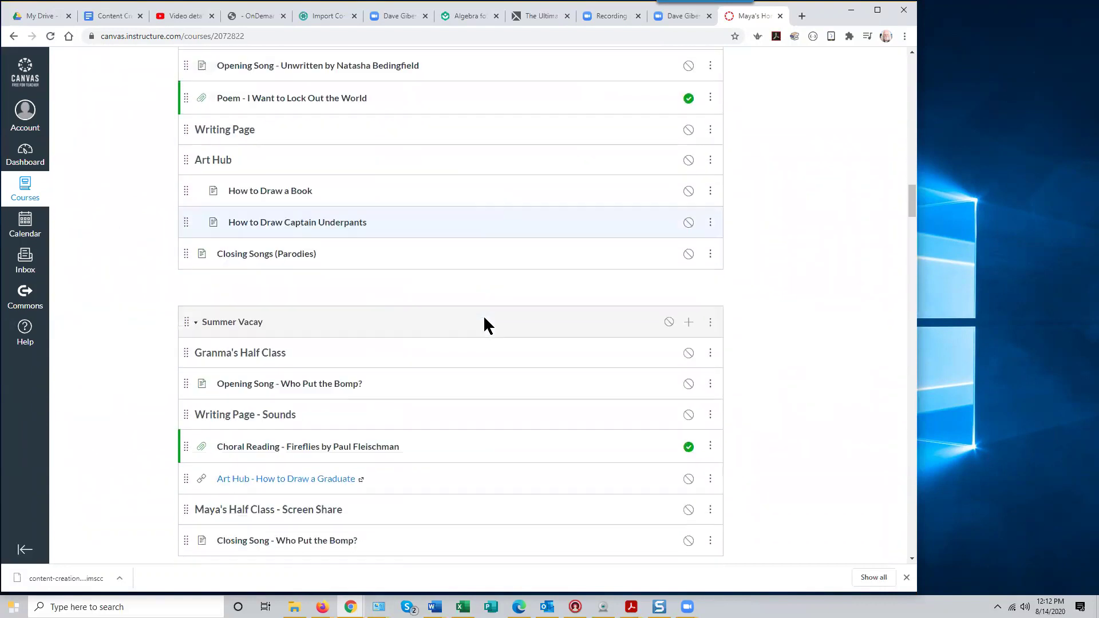
{"action": "scroll", "coordinate": [486, 325], "scroll_direction": "down", "scroll_amount": 15}
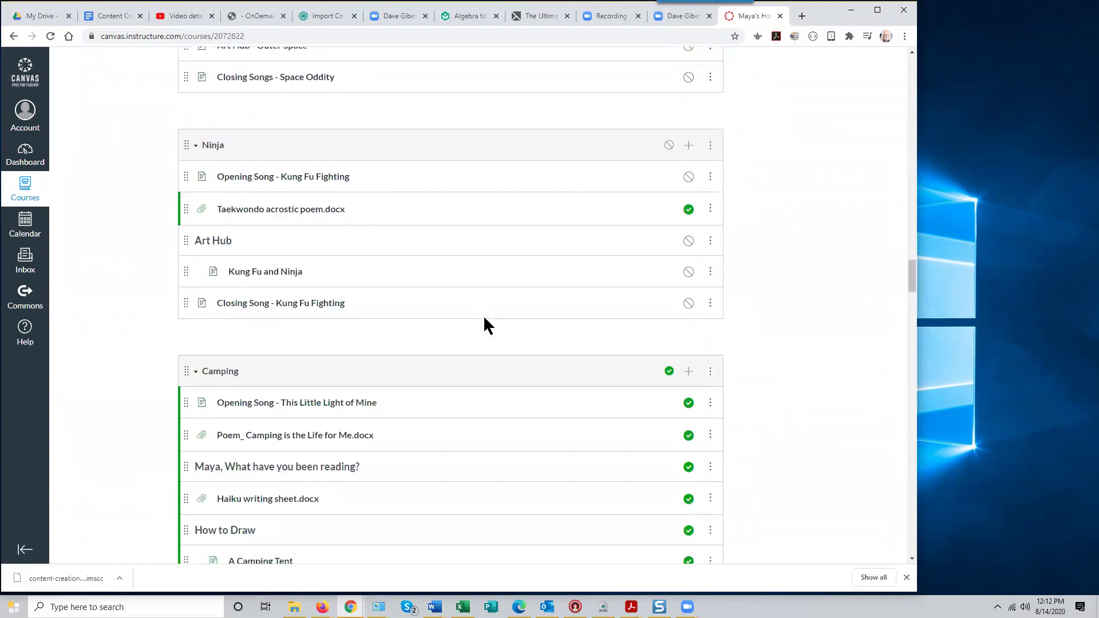
{"action": "scroll", "coordinate": [484, 325], "scroll_direction": "down", "scroll_amount": 15}
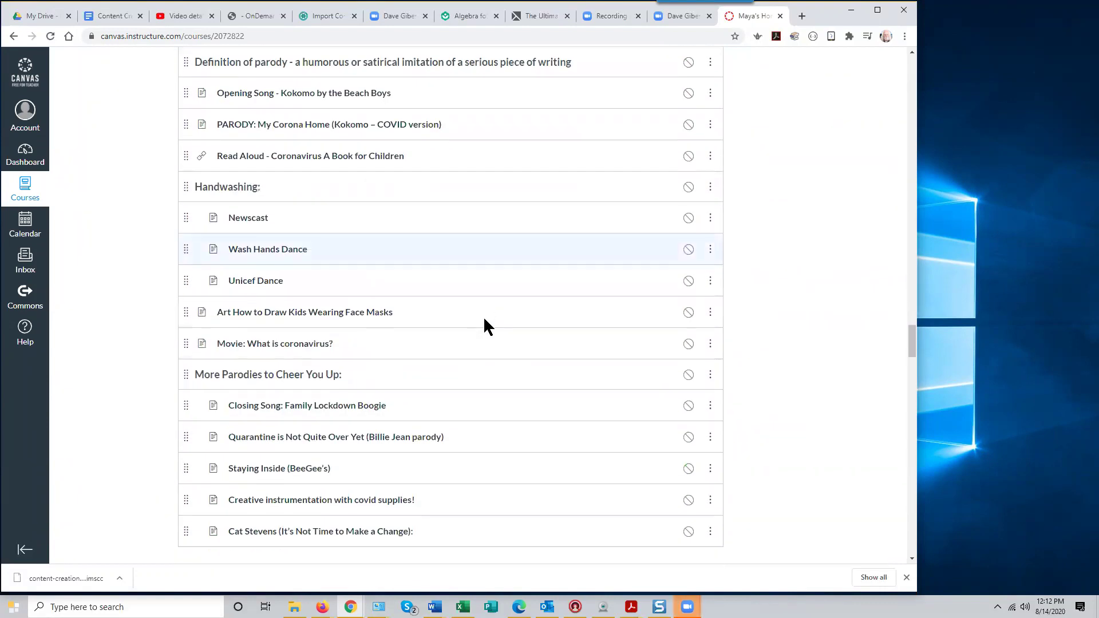
{"action": "scroll", "coordinate": [484, 319], "scroll_direction": "up", "scroll_amount": 10}
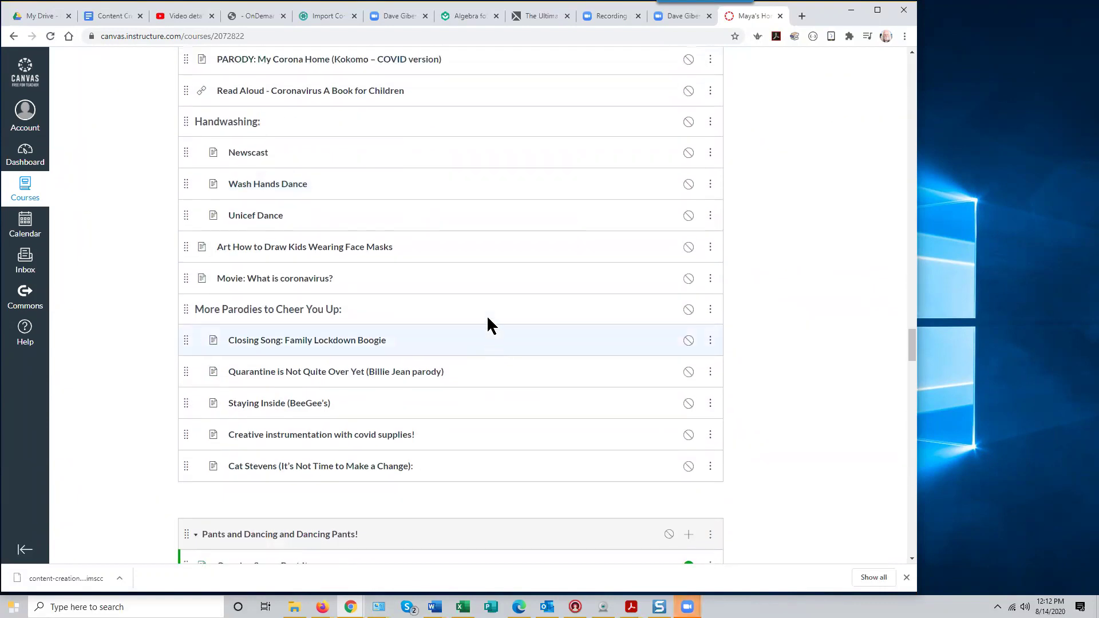
{"action": "scroll", "coordinate": [493, 317], "scroll_direction": "up", "scroll_amount": 5}
{"action": "left_click_drag", "start_coordinate": [909, 282], "coordinate": [904, 57]}
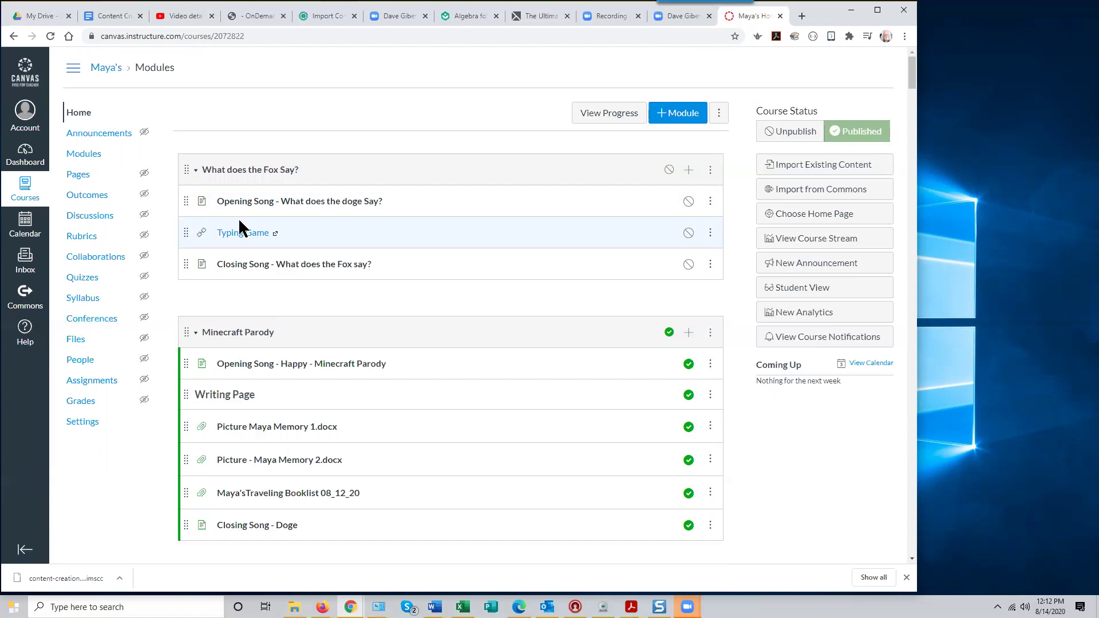
Open the People roster and the Add People form, keeping the role as Student
{"action": "left_click", "coordinate": [81, 365]}
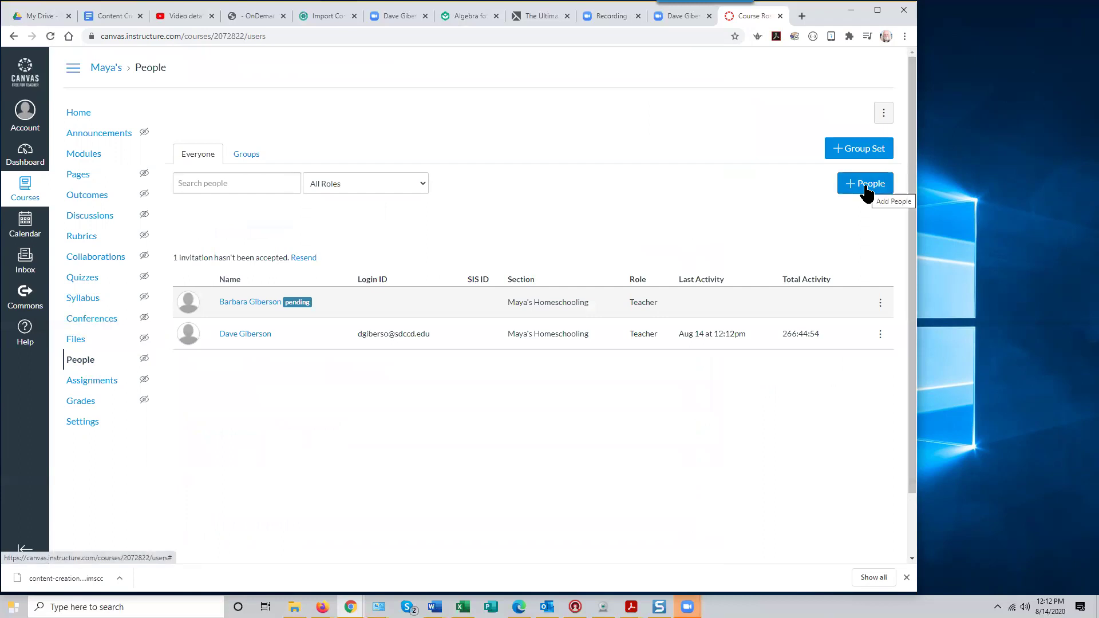
{"action": "left_click", "coordinate": [866, 186]}
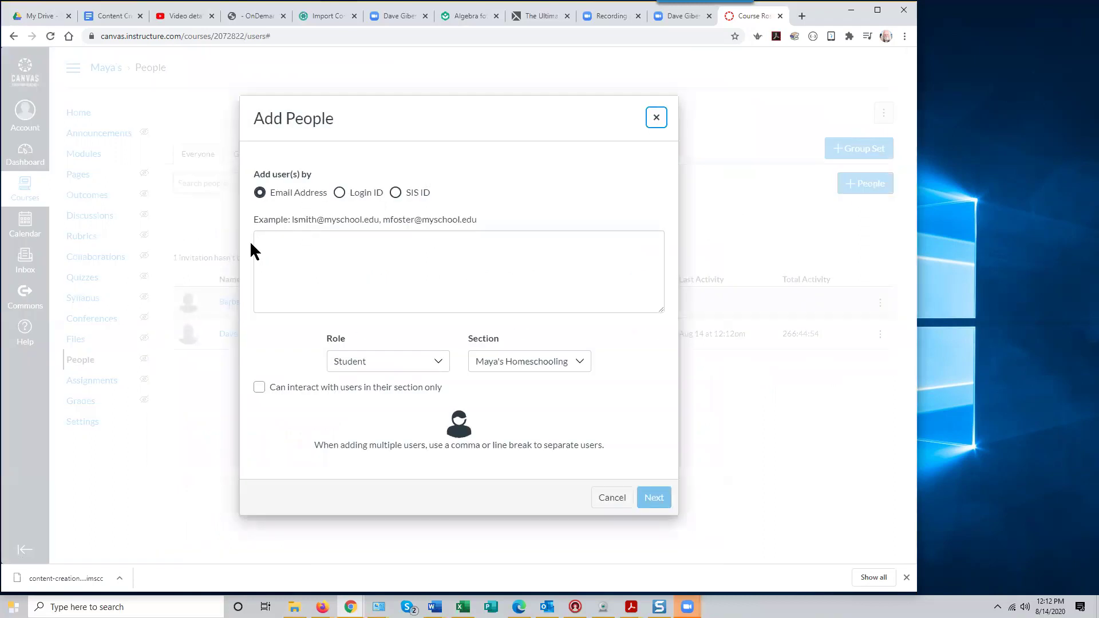
{"action": "left_click", "coordinate": [295, 278]}
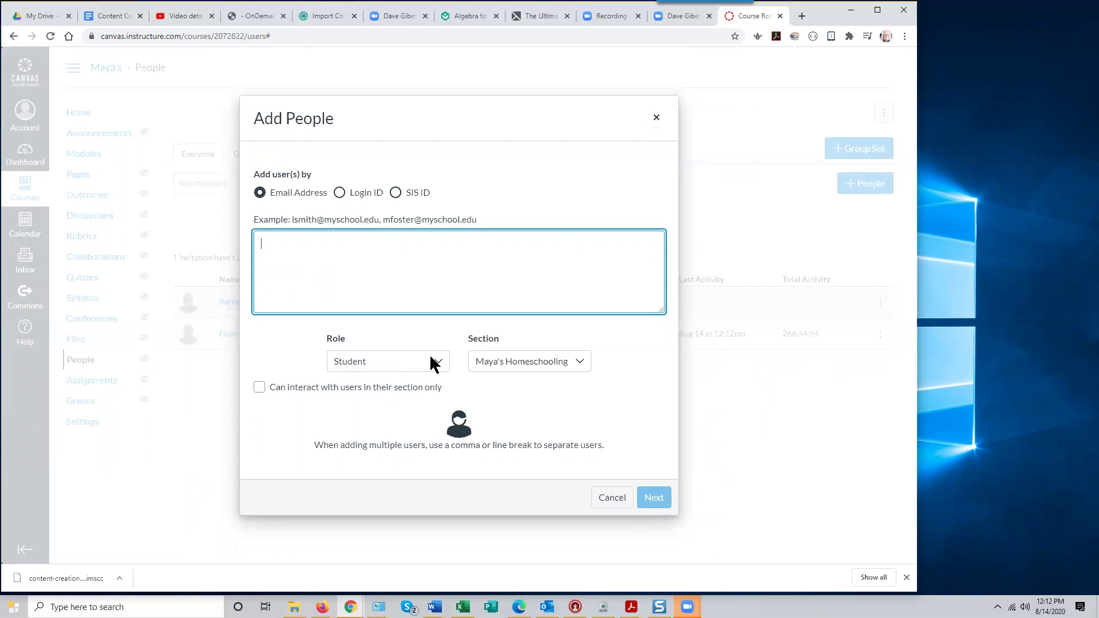
{"action": "left_click", "coordinate": [439, 365]}
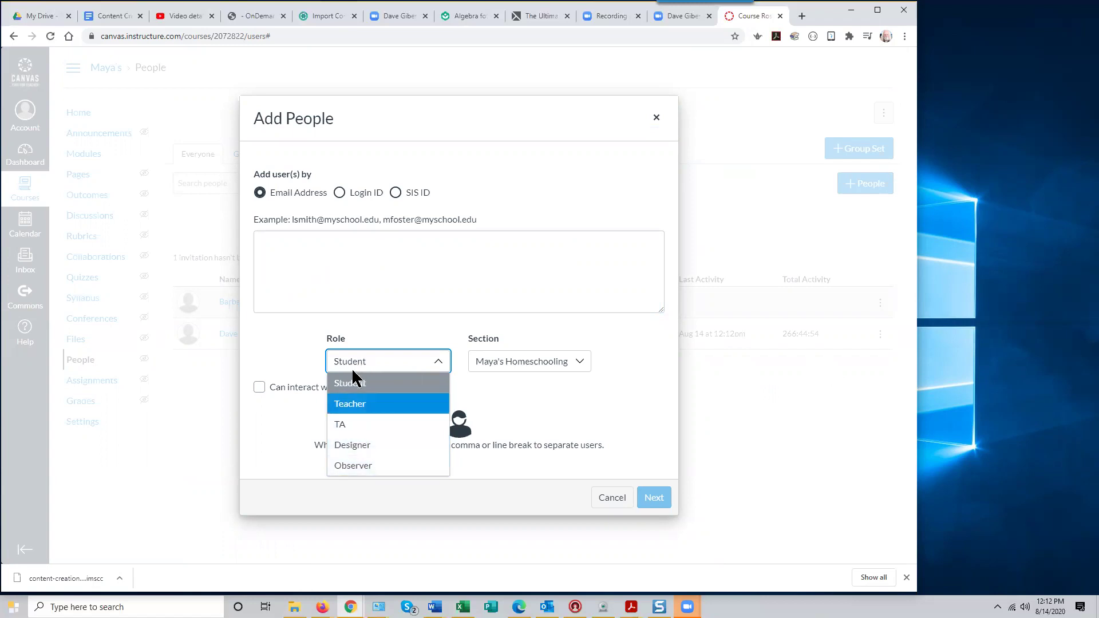
{"action": "left_click", "coordinate": [361, 366]}
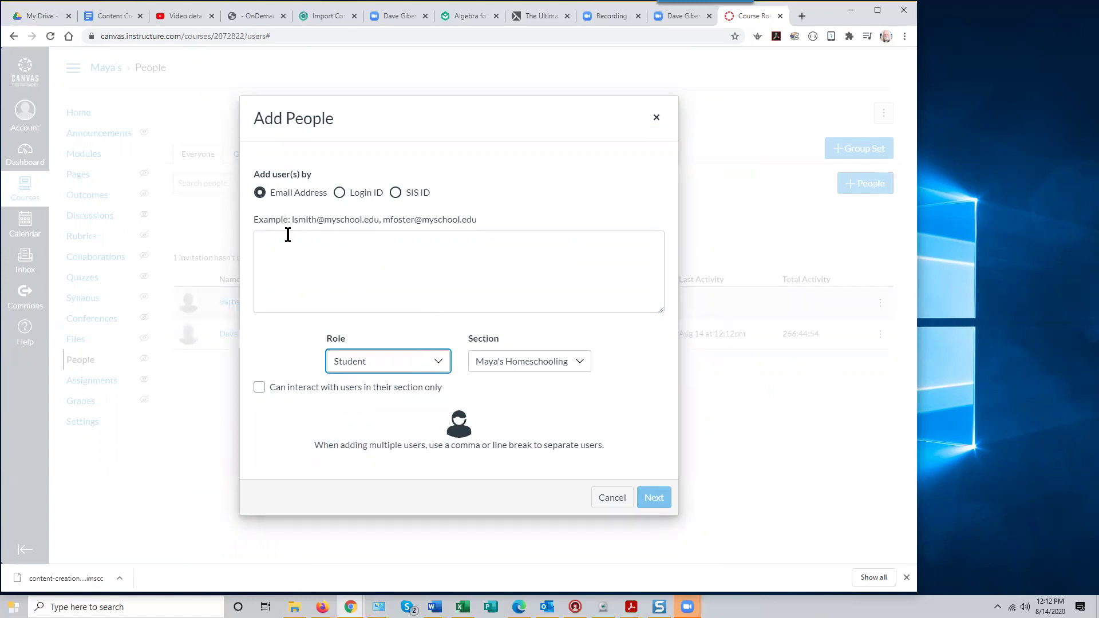
{"action": "left_click", "coordinate": [272, 244]}
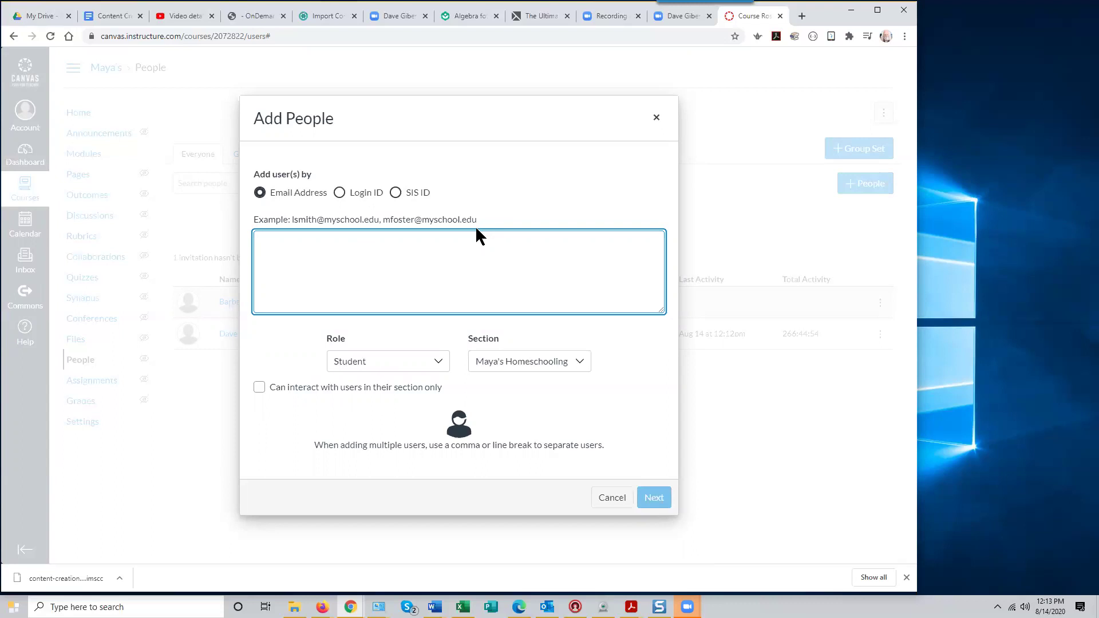
Cancel the Add People dialog, returning to the roster of two teachers
{"action": "left_click", "coordinate": [610, 497]}
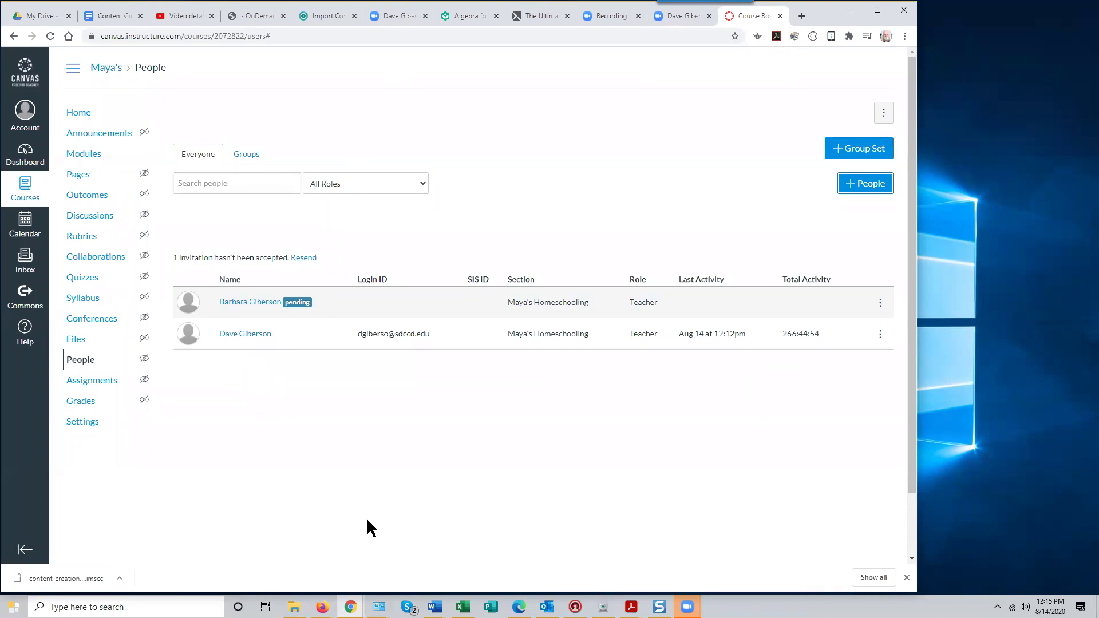
Bring the What does the Fox say? Chrome window forward and switch to its Opening Song tab
{"action": "left_click", "coordinate": [350, 606]}
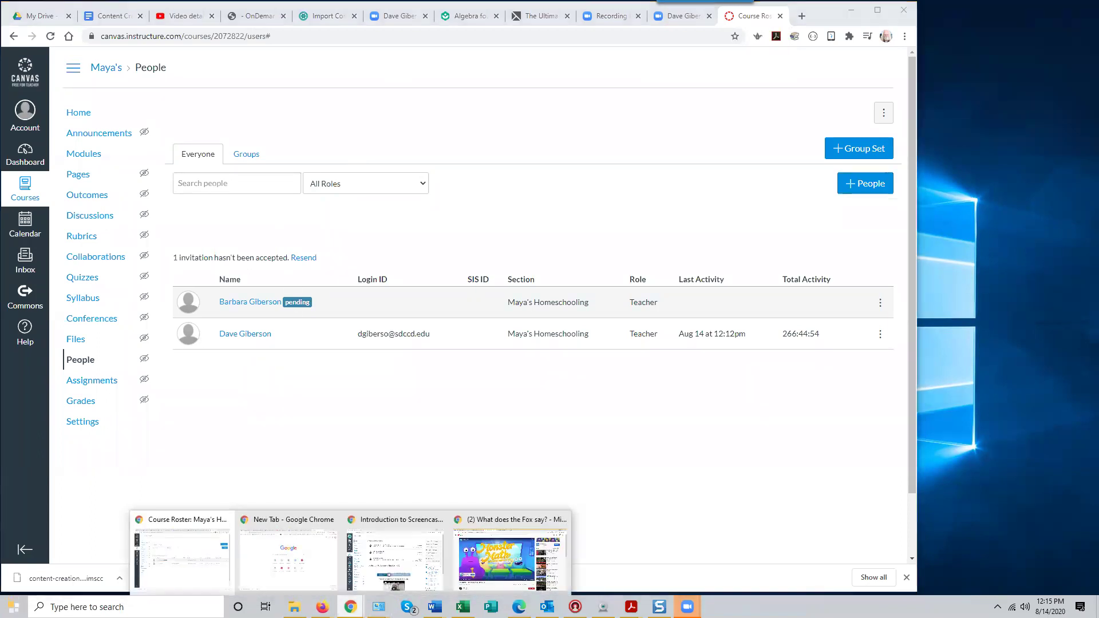
{"action": "left_click", "coordinate": [471, 553]}
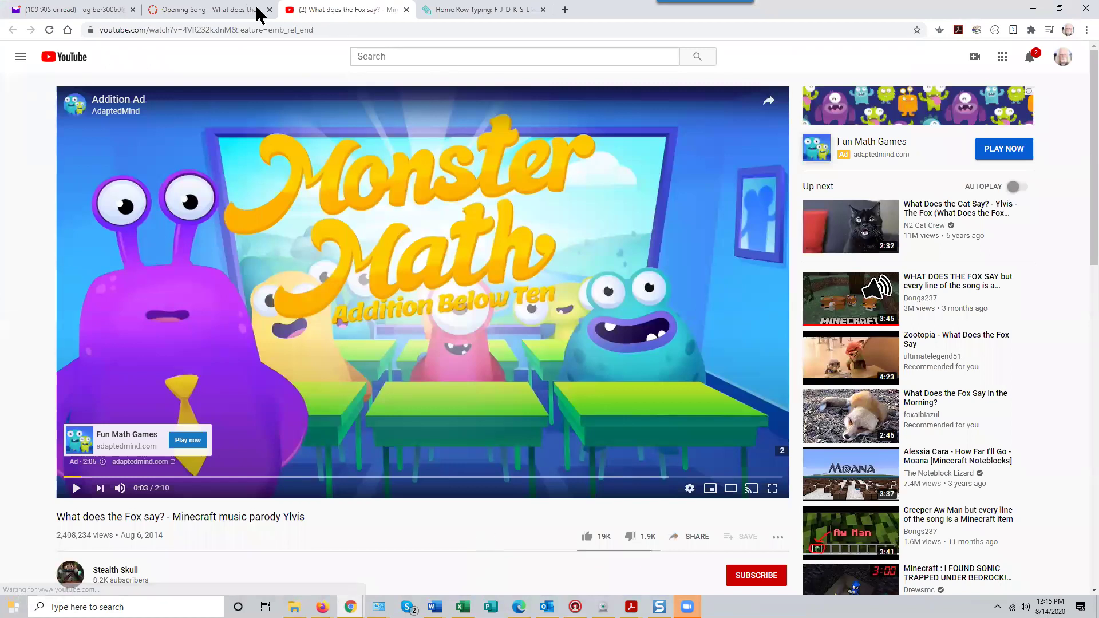
{"action": "left_click", "coordinate": [212, 12]}
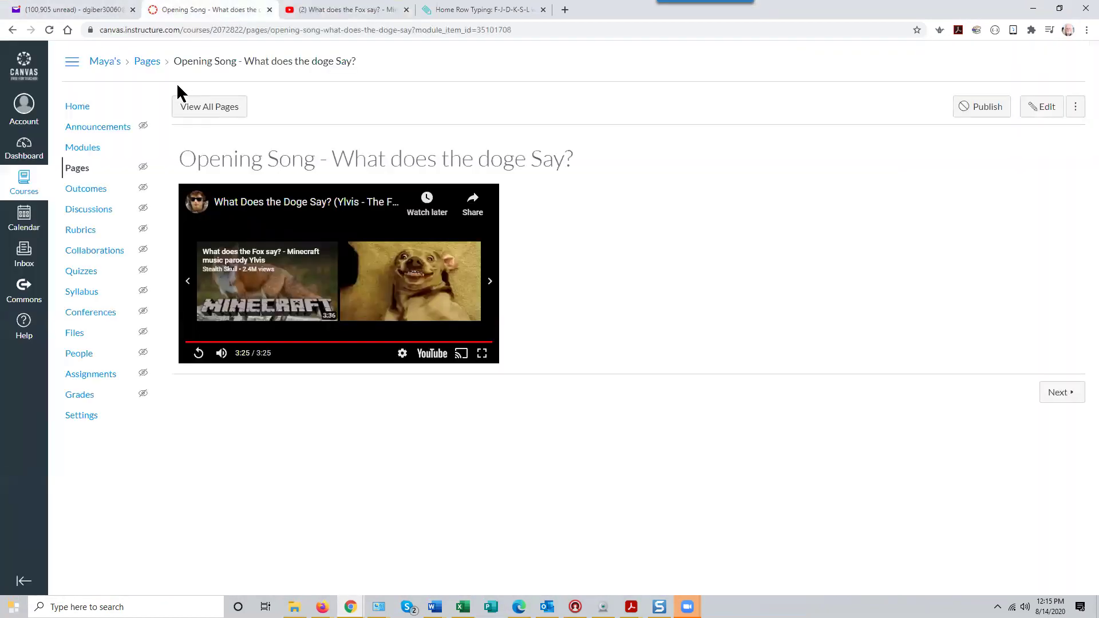
Load the Canvas Dashboard at canvas.instructure.com in that tab
{"action": "left_click_drag", "start_coordinate": [534, 30], "coordinate": [88, 30]}
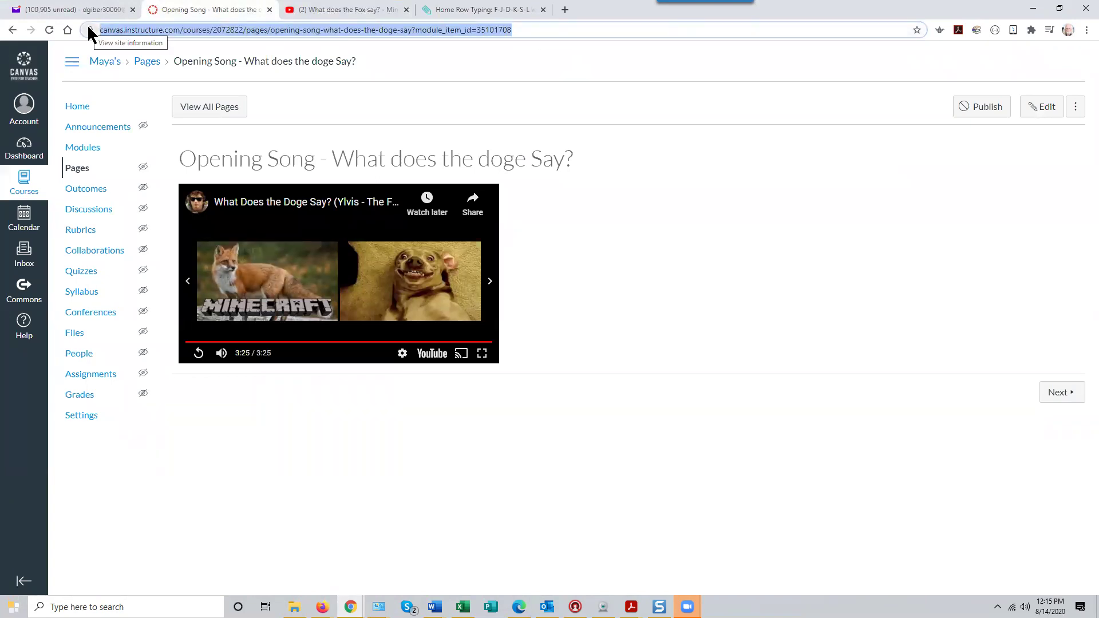
{"action": "type", "text": "canvas."}
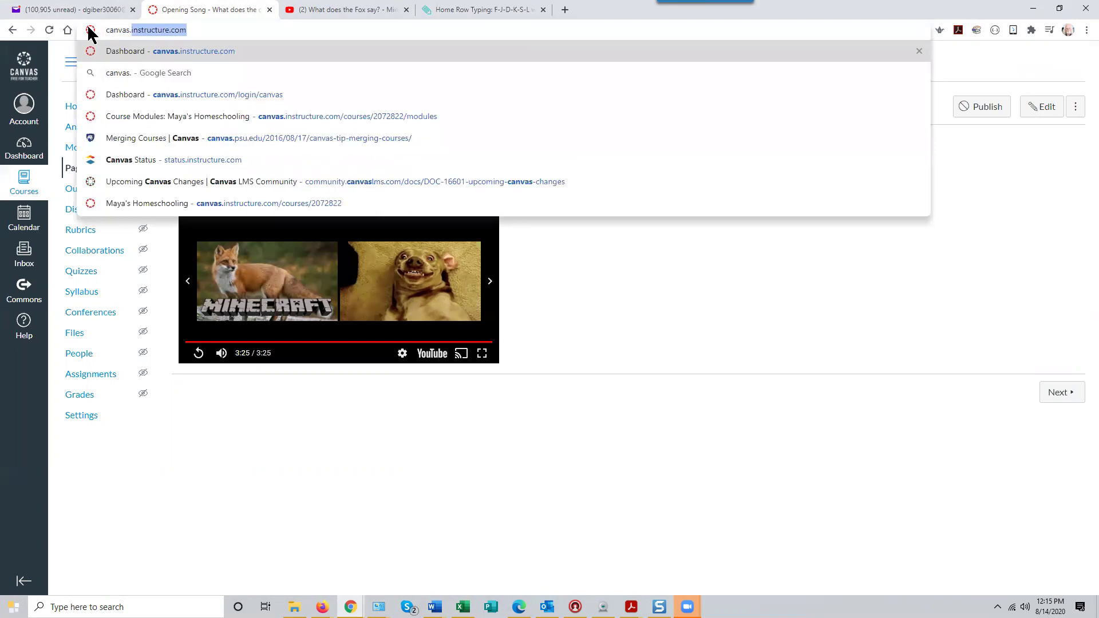
{"action": "type", "text": "instr"}
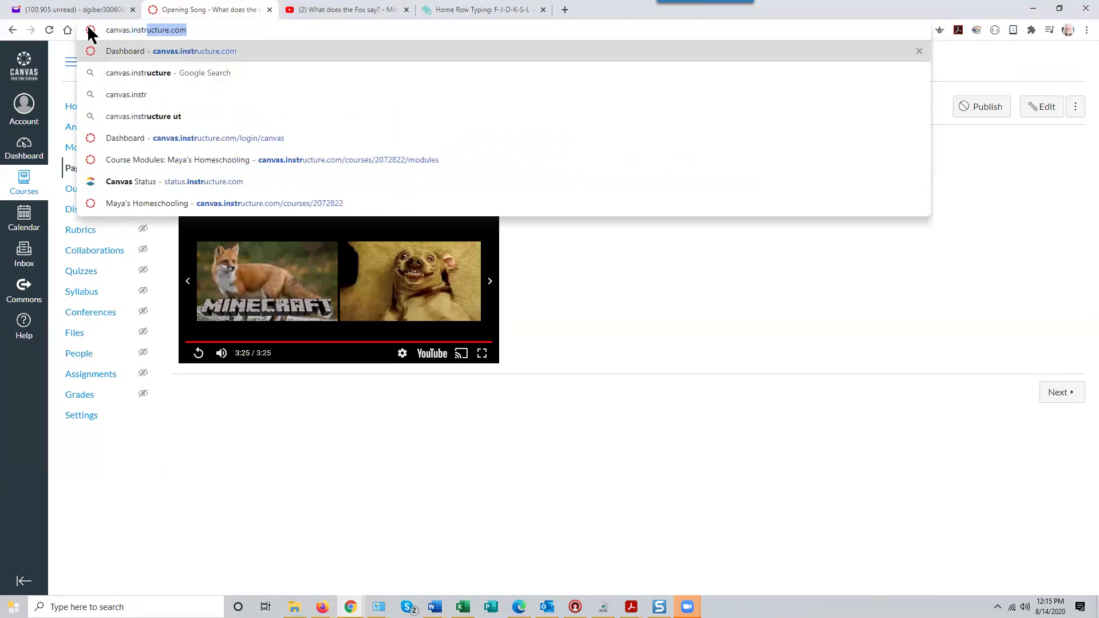
{"action": "type", "text": "ucturer"}
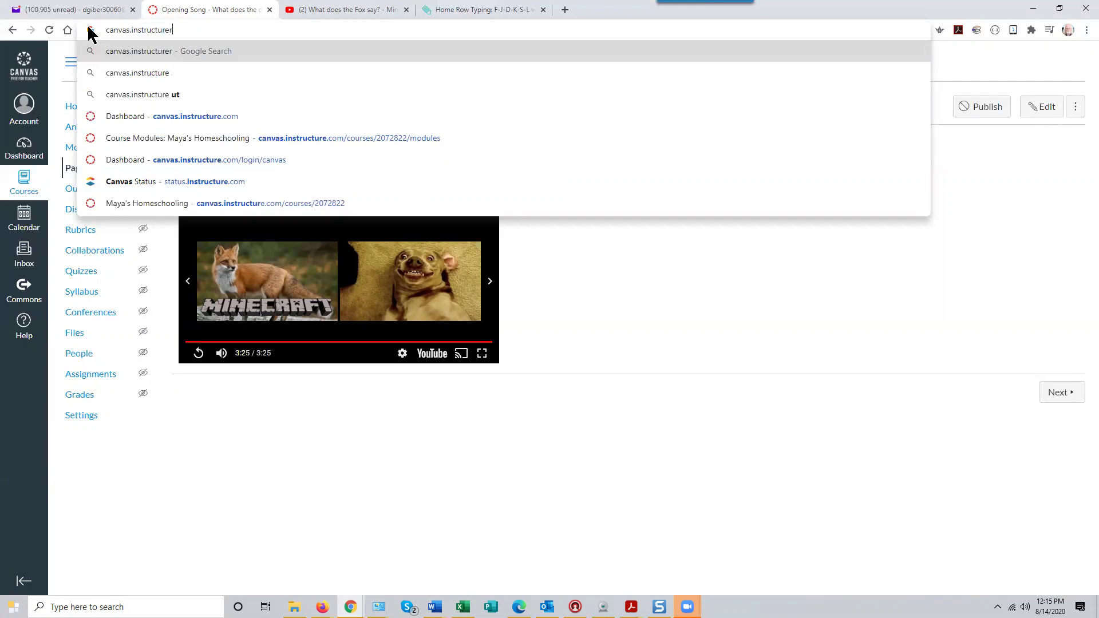
{"action": "key", "text": "BackSpace"}
{"action": "type", "text": "."}
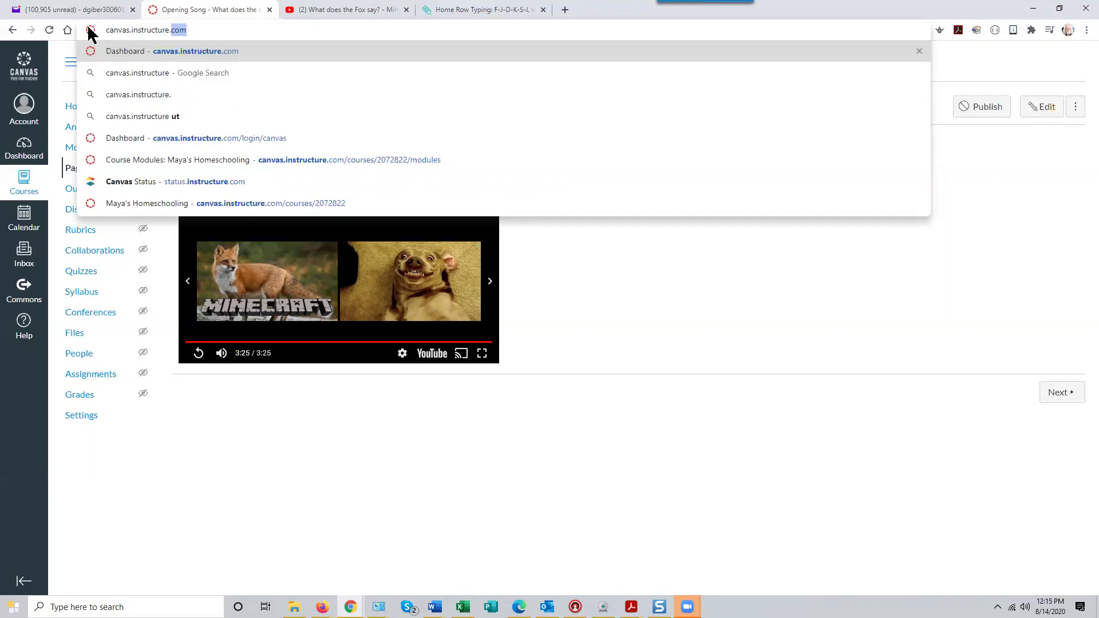
{"action": "type", "text": "com"}
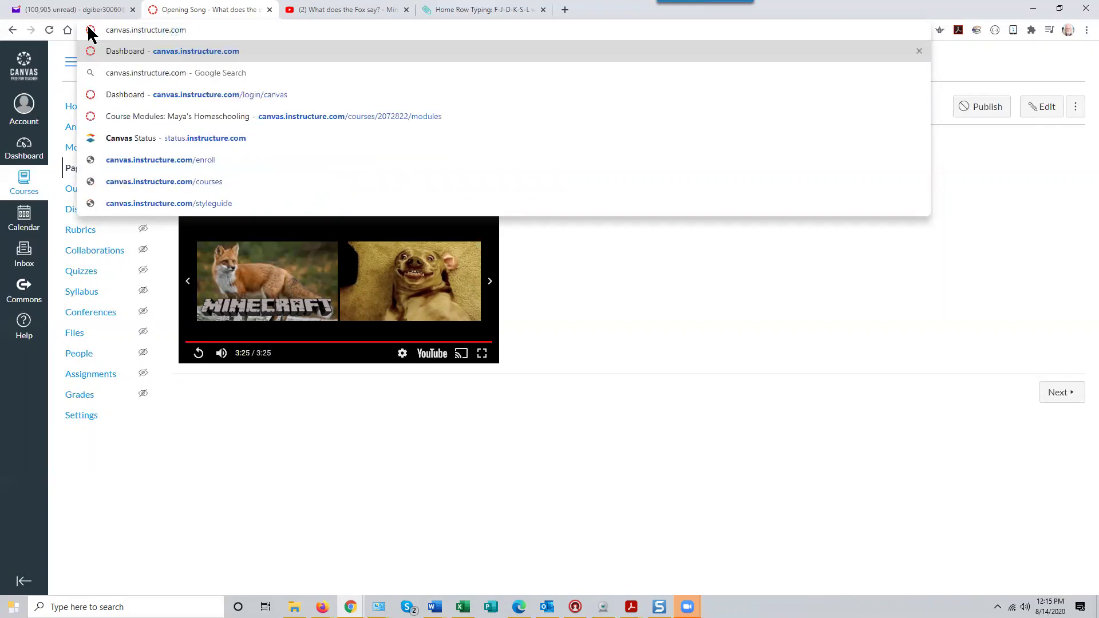
{"action": "key", "text": "Return"}
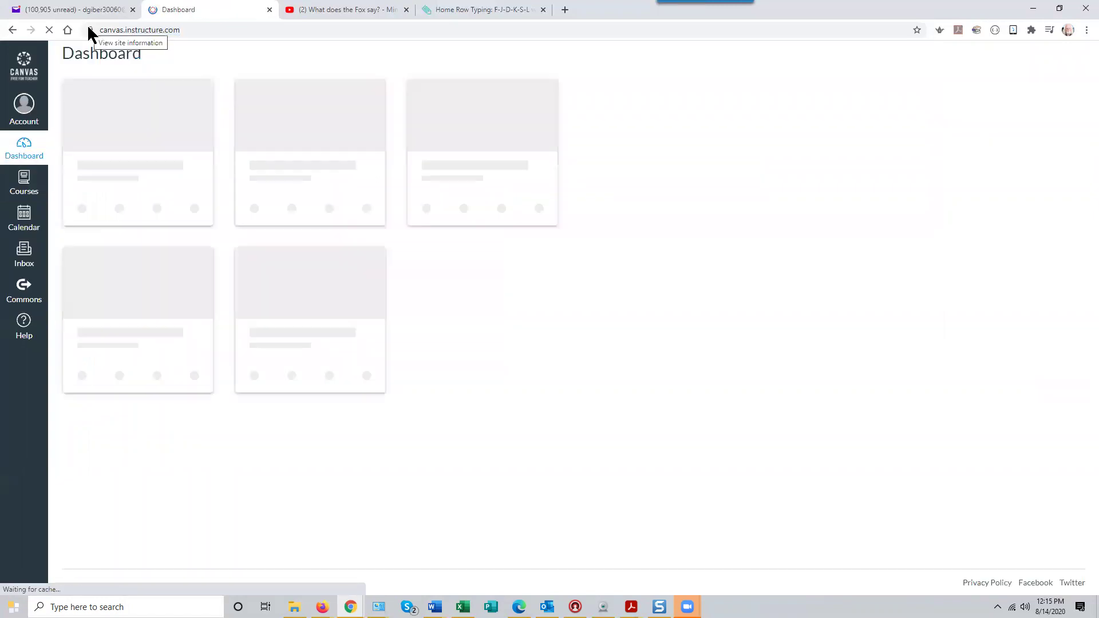
Log out of Canvas, then minimize the login window to reveal the People roster window
{"action": "left_click", "coordinate": [22, 114]}
{"action": "left_click", "coordinate": [148, 135]}
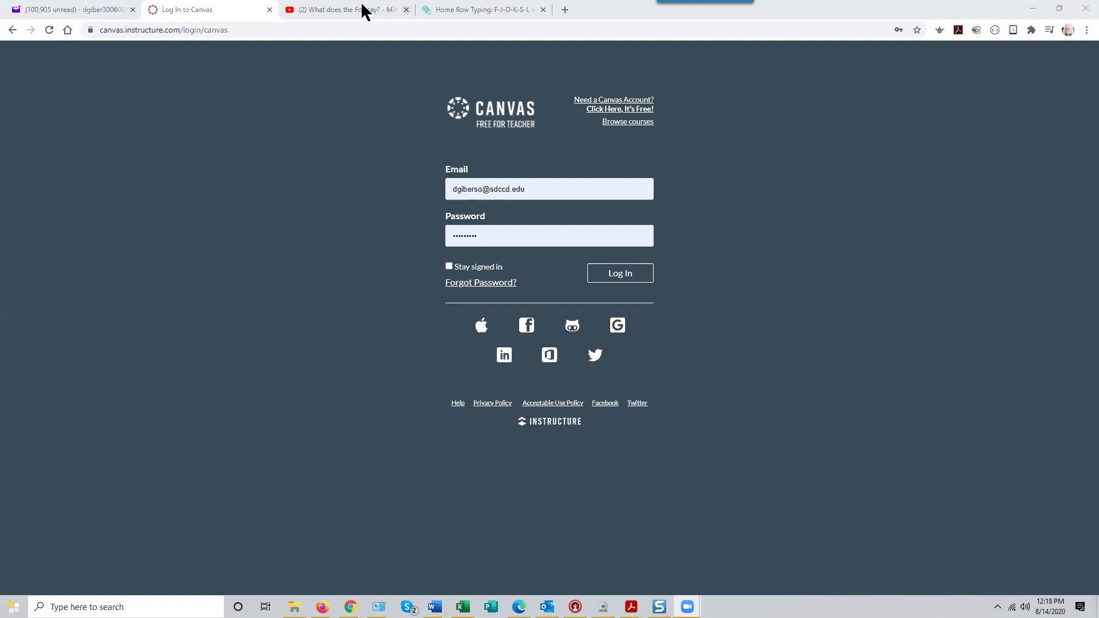
{"action": "left_click", "coordinate": [343, 9]}
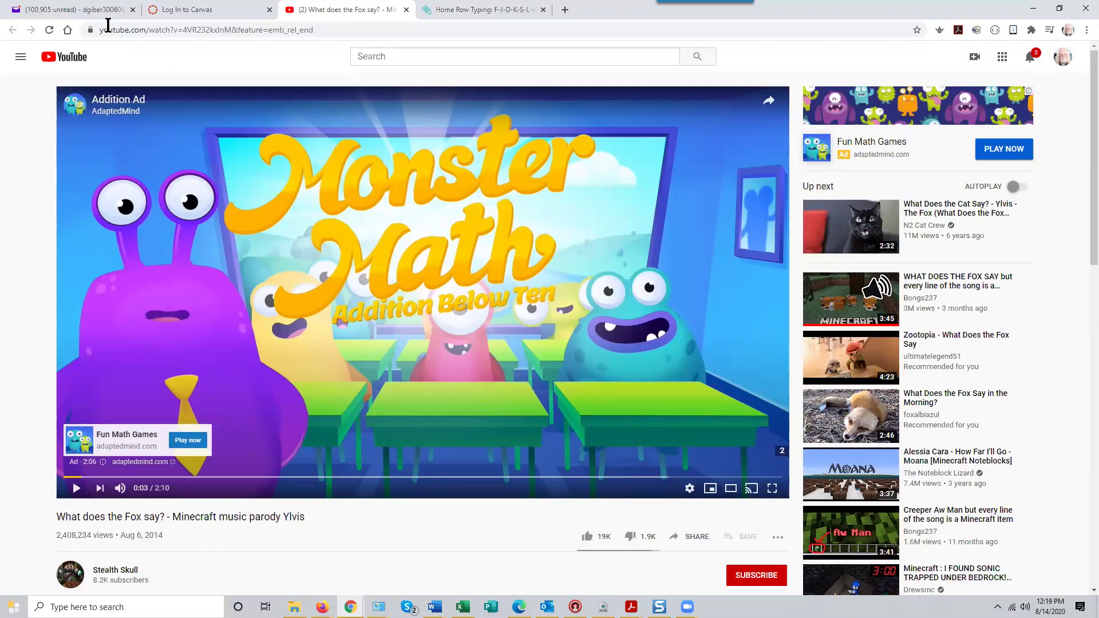
{"action": "left_click", "coordinate": [210, 12]}
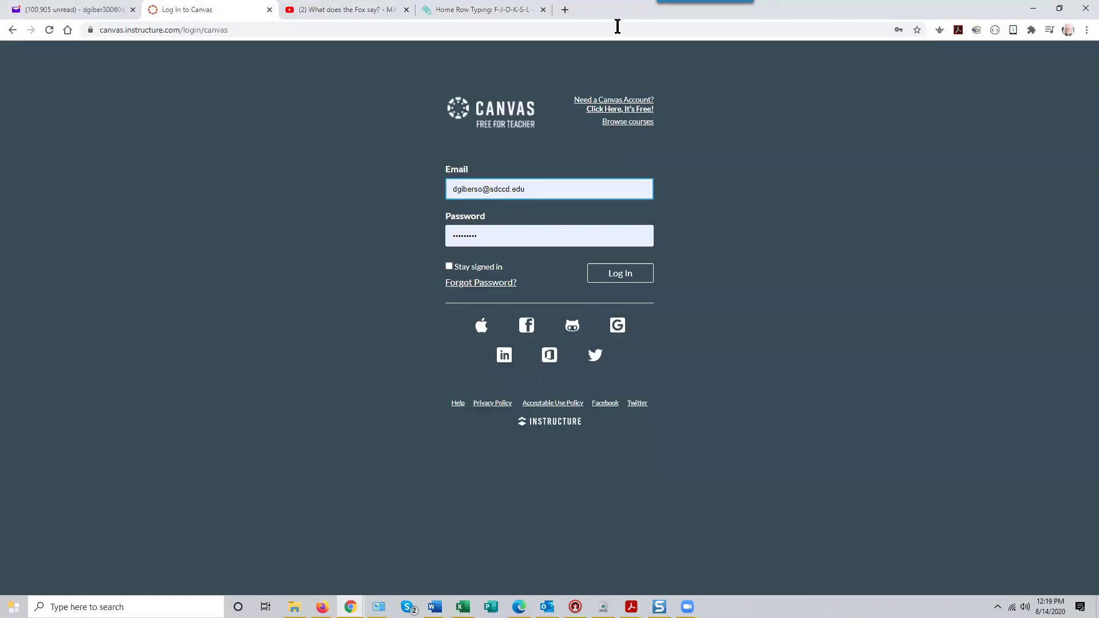
{"action": "left_click", "coordinate": [1033, 8]}
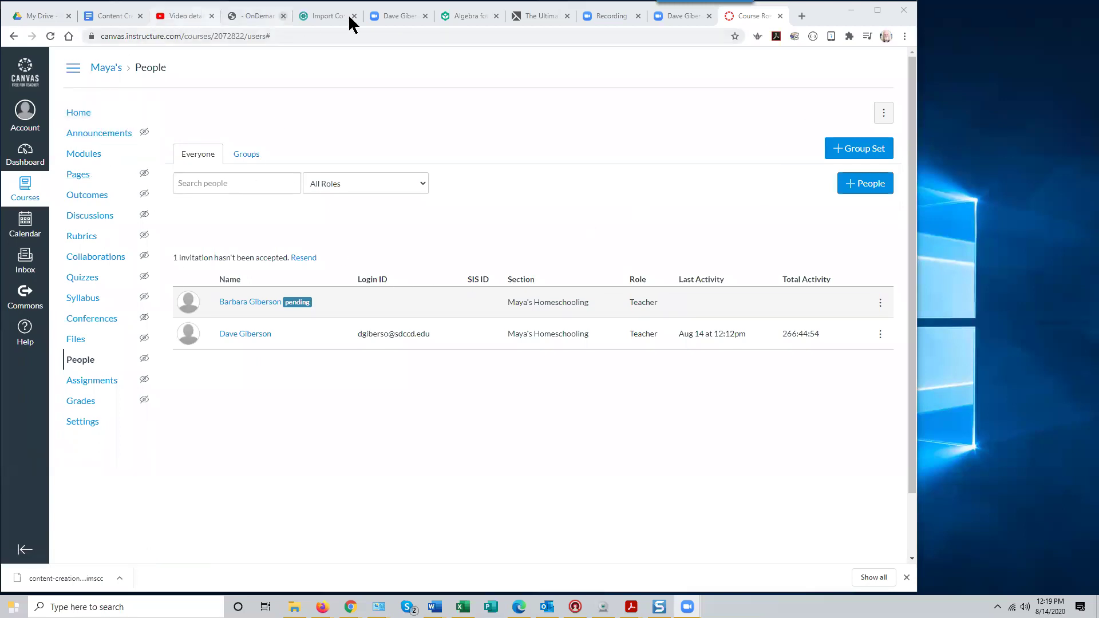
List all ten pages of the content_creation course via Pages and View All Pages
{"action": "left_click", "coordinate": [324, 16]}
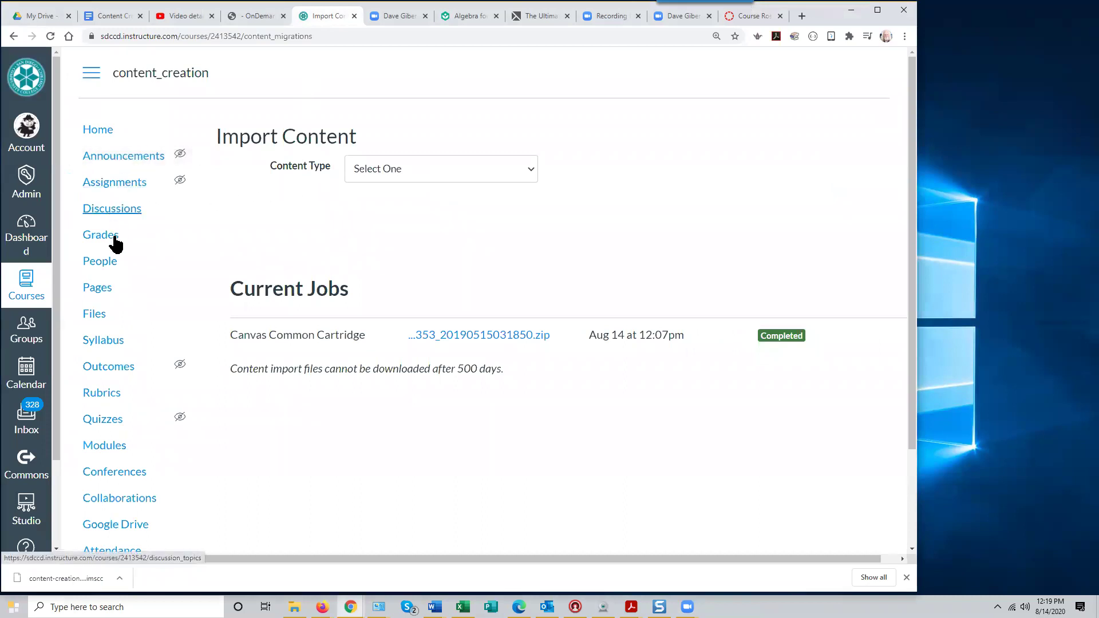
{"action": "left_click", "coordinate": [102, 292]}
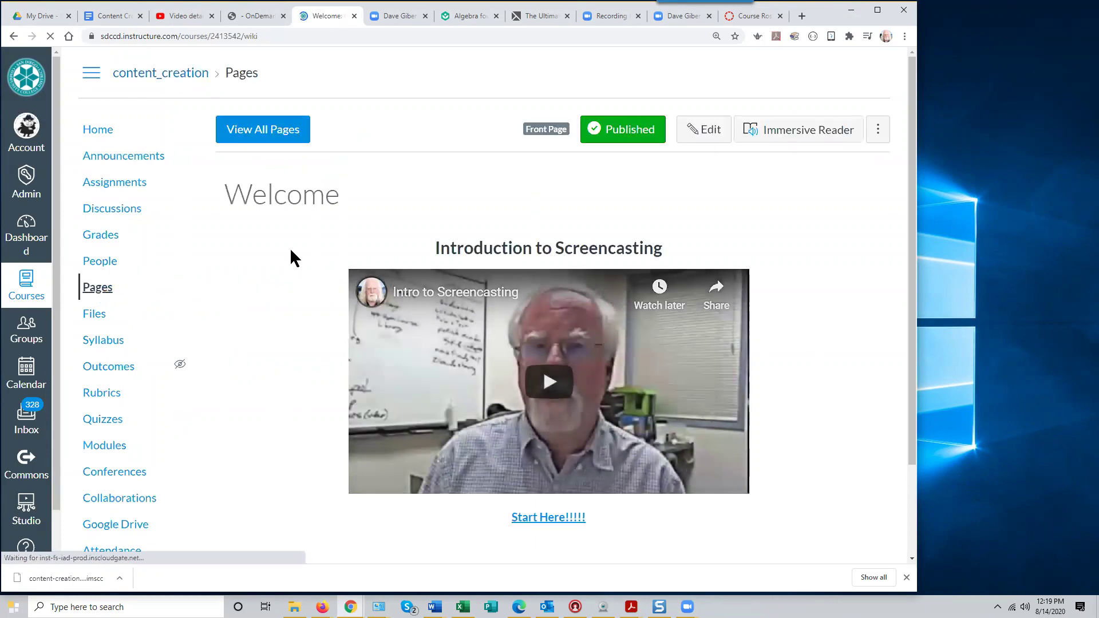
{"action": "left_click", "coordinate": [280, 138]}
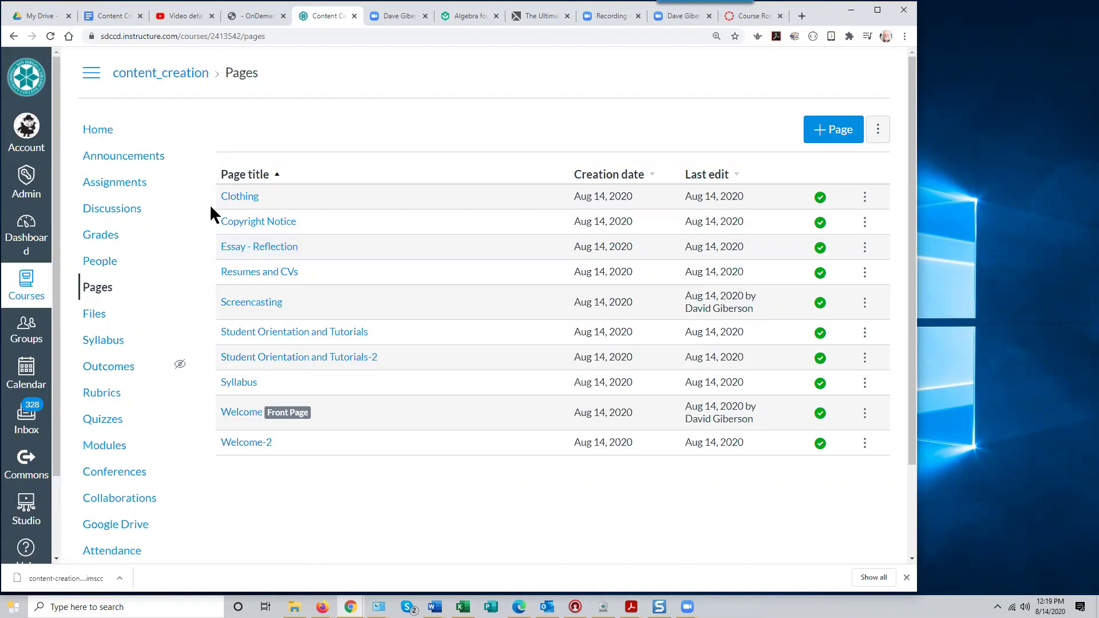
Create a new page titled 'Sample Page' and open Insert/edit media for its body
{"action": "left_click", "coordinate": [818, 136]}
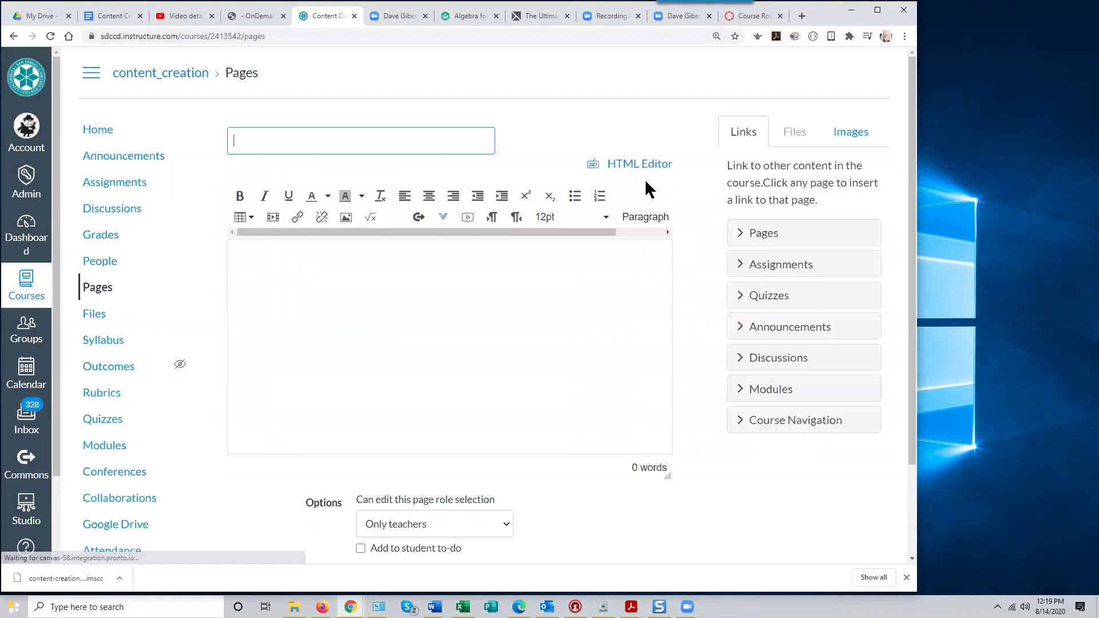
{"action": "type", "text": "SAmple"}
{"action": "key", "text": "BackSpace"}
{"action": "key", "text": "BackSpace"}
{"action": "key", "text": "BackSpace"}
{"action": "key", "text": "BackSpace"}
{"action": "key", "text": "BackSpace"}
{"action": "type", "text": "am"}
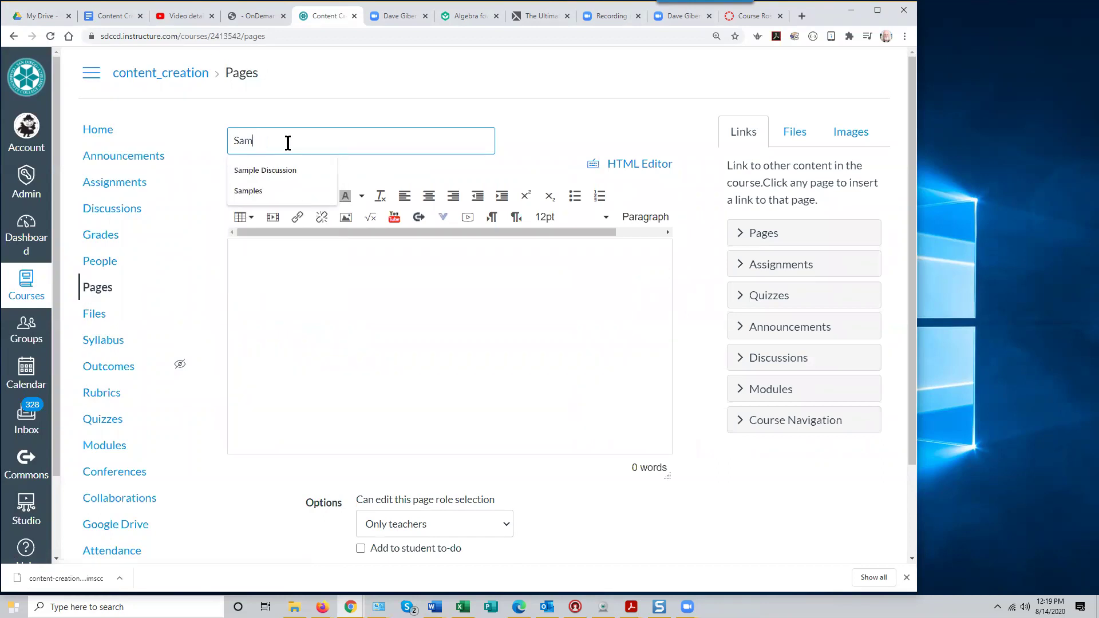
{"action": "type", "text": "ple Page"}
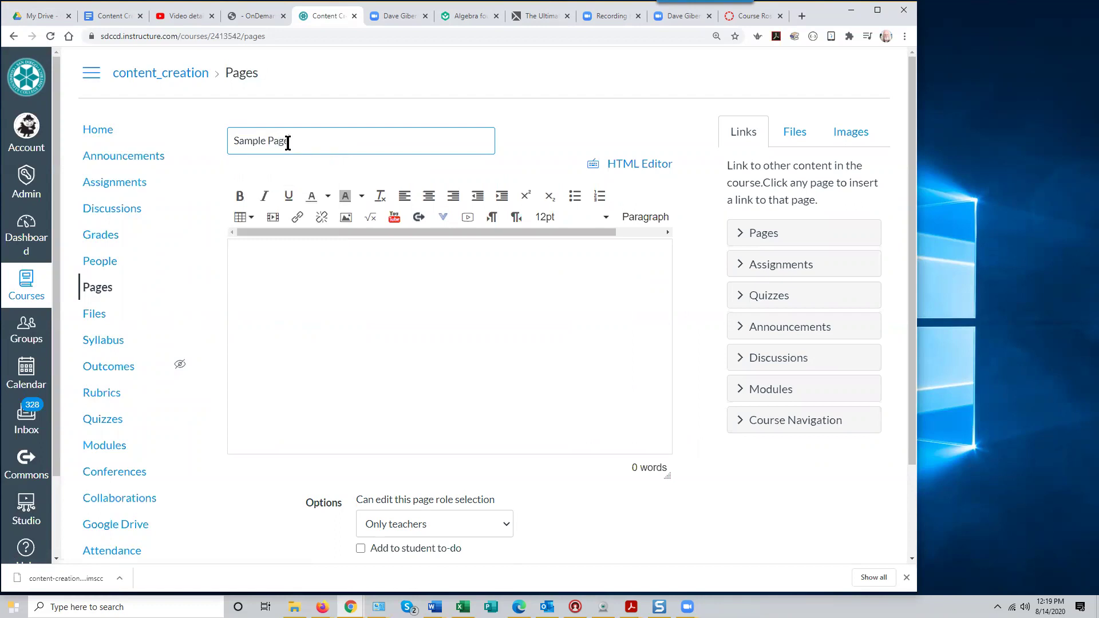
{"action": "left_click", "coordinate": [273, 252]}
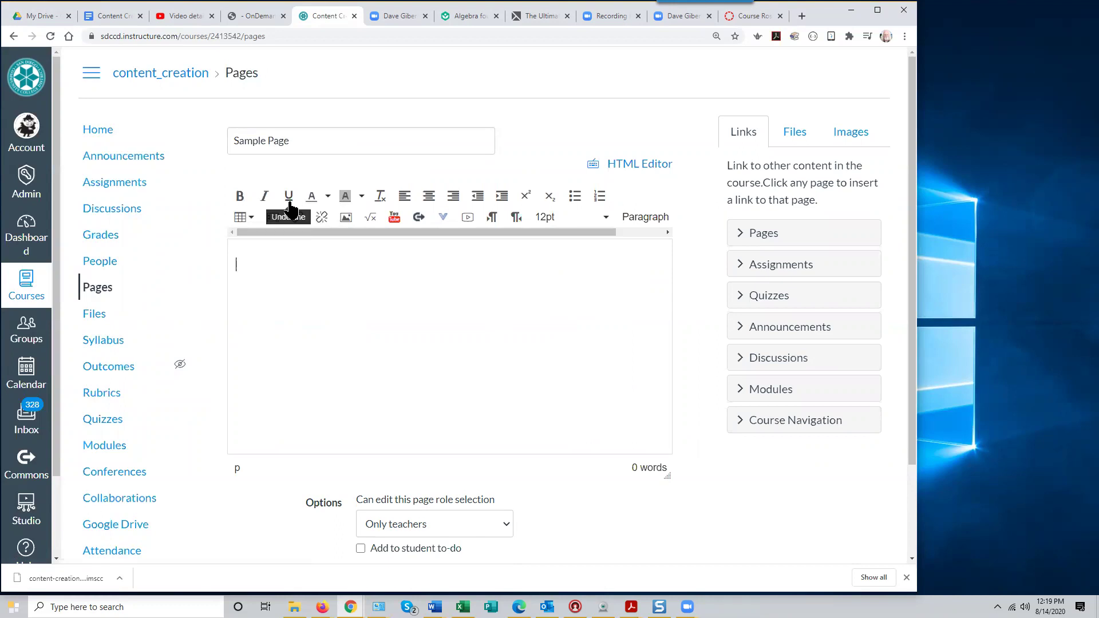
{"action": "left_click", "coordinate": [275, 221]}
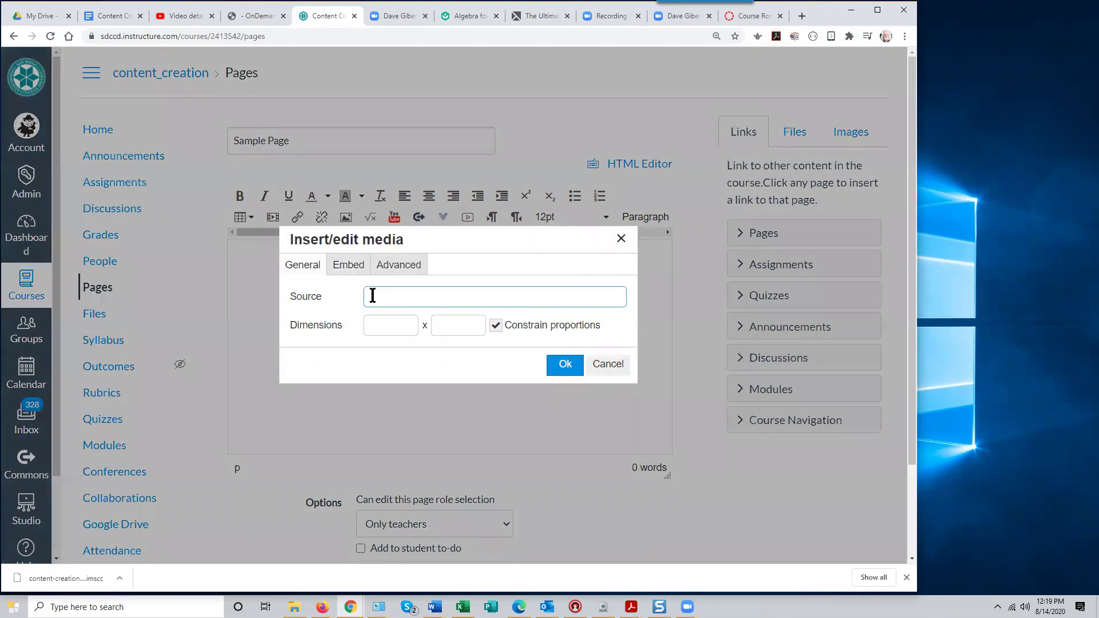
Open the Screencasting for Your Online Course - 7/10/2020 video's public watch page from YouTube Studio
{"action": "left_click", "coordinate": [181, 18]}
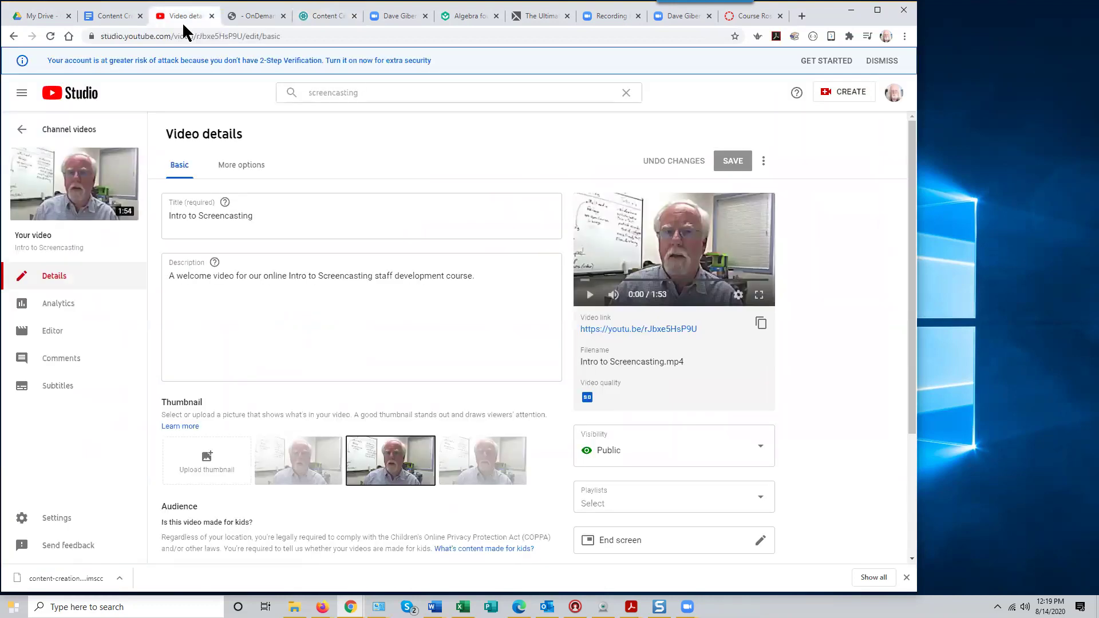
{"action": "left_click", "coordinate": [40, 131]}
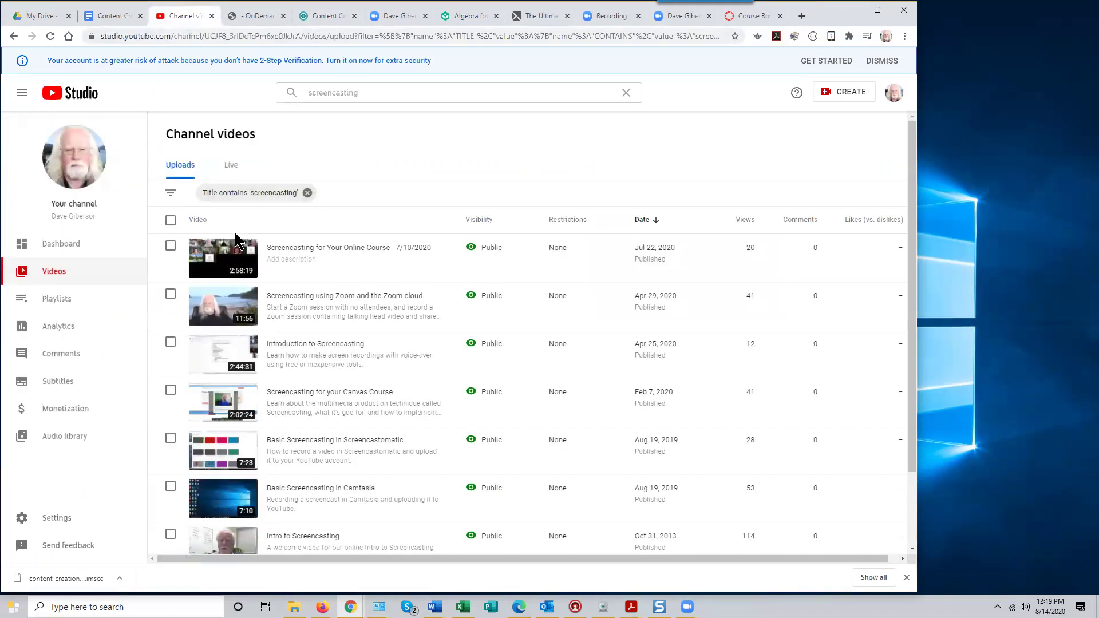
{"action": "left_click", "coordinate": [230, 265]}
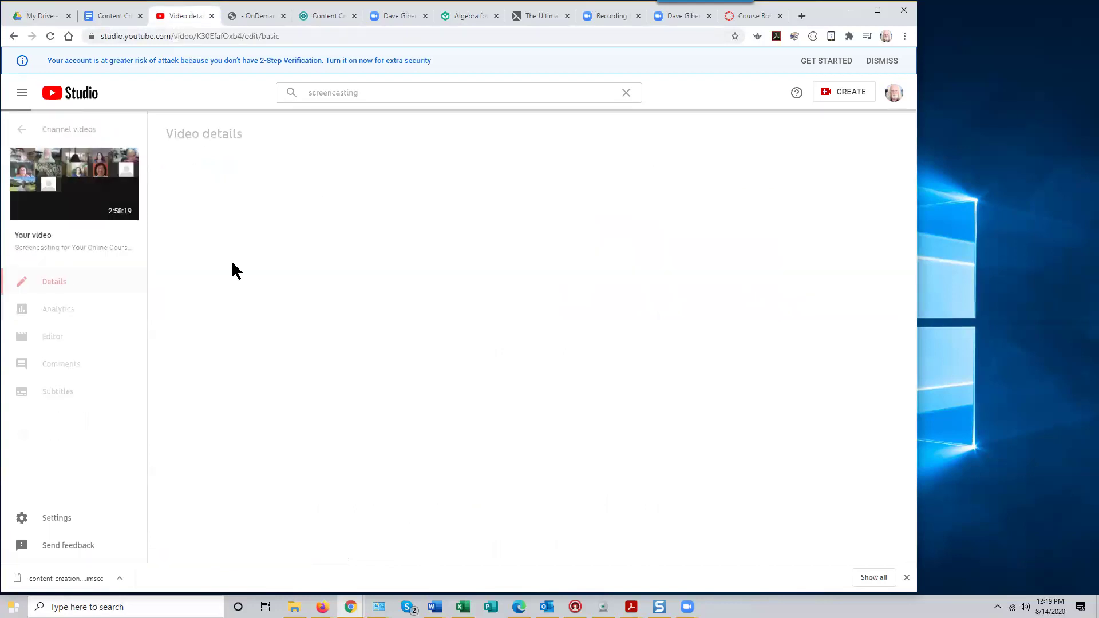
{"action": "left_click", "coordinate": [71, 197]}
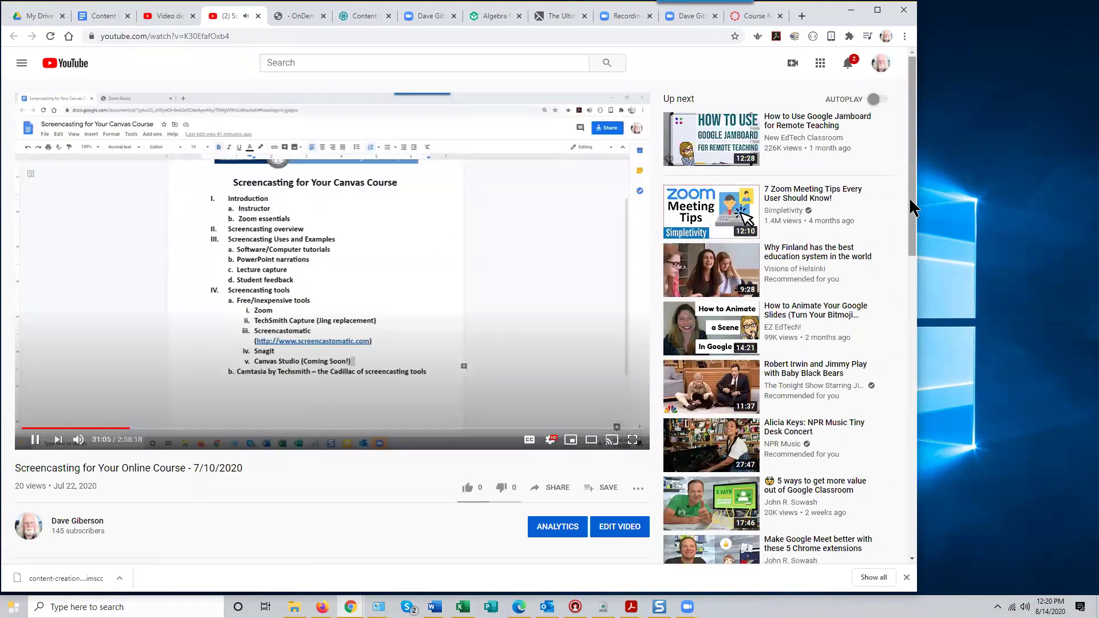
Pause the video, copy its short share link, and go back to the Canvas page
{"action": "scroll", "coordinate": [693, 318], "scroll_direction": "down", "scroll_amount": 1}
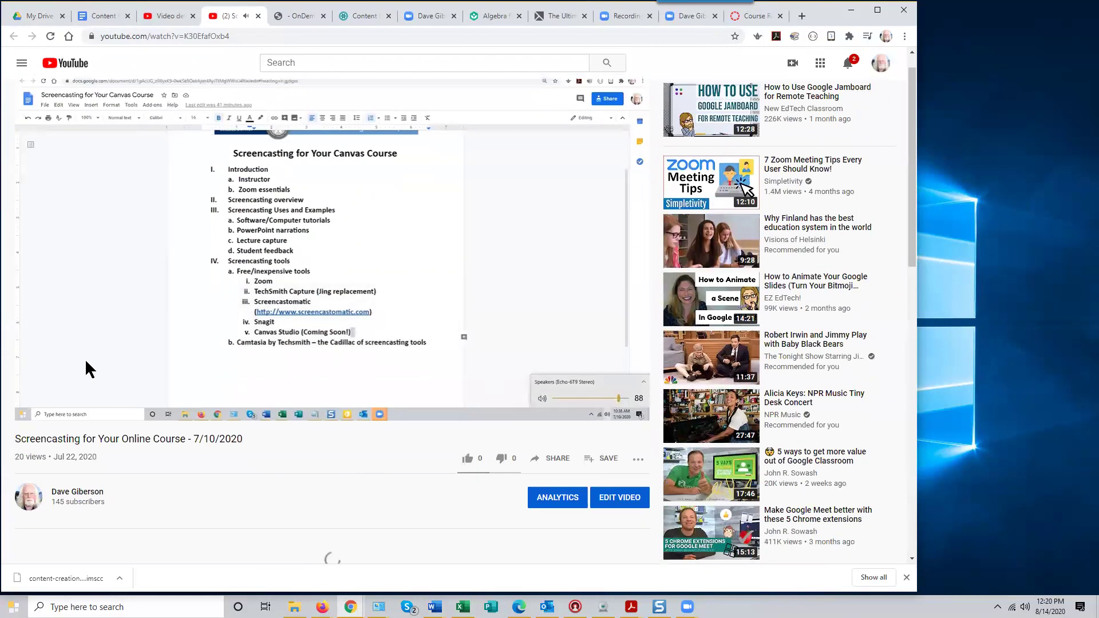
{"action": "left_click", "coordinate": [71, 372]}
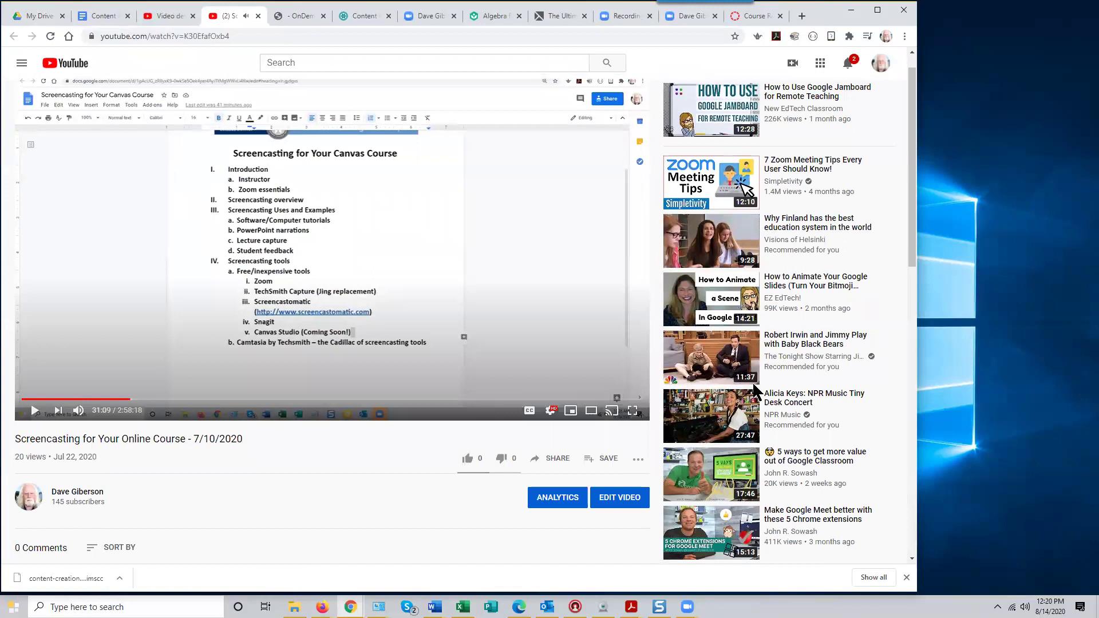
{"action": "scroll", "coordinate": [752, 381], "scroll_direction": "up", "scroll_amount": 1}
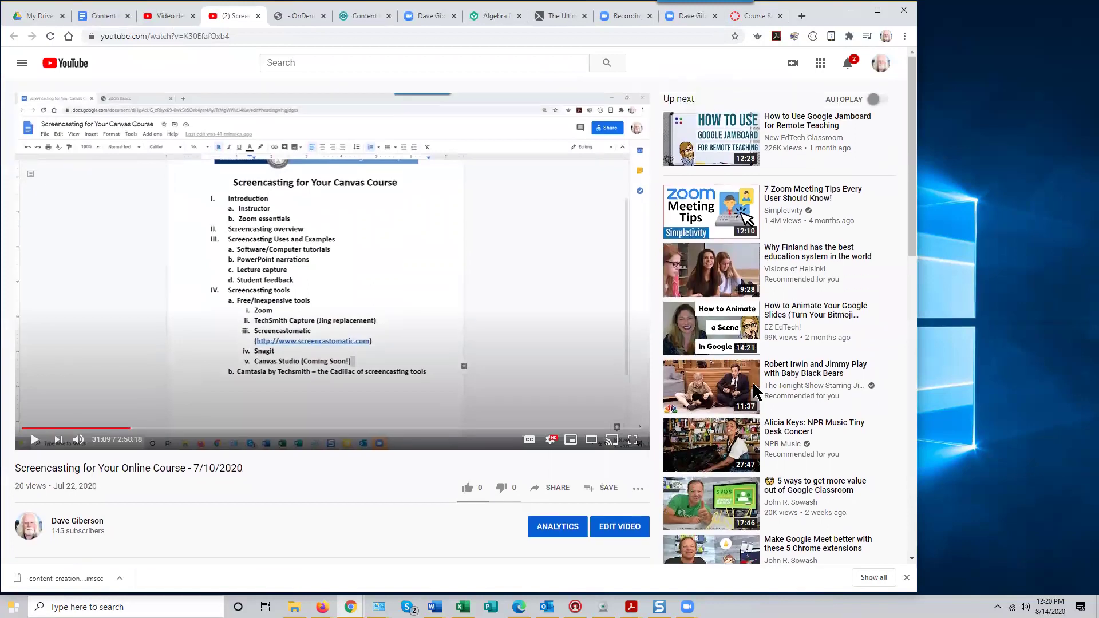
{"action": "mouse_move", "coordinate": [753, 389]}
{"action": "left_click", "coordinate": [555, 489]}
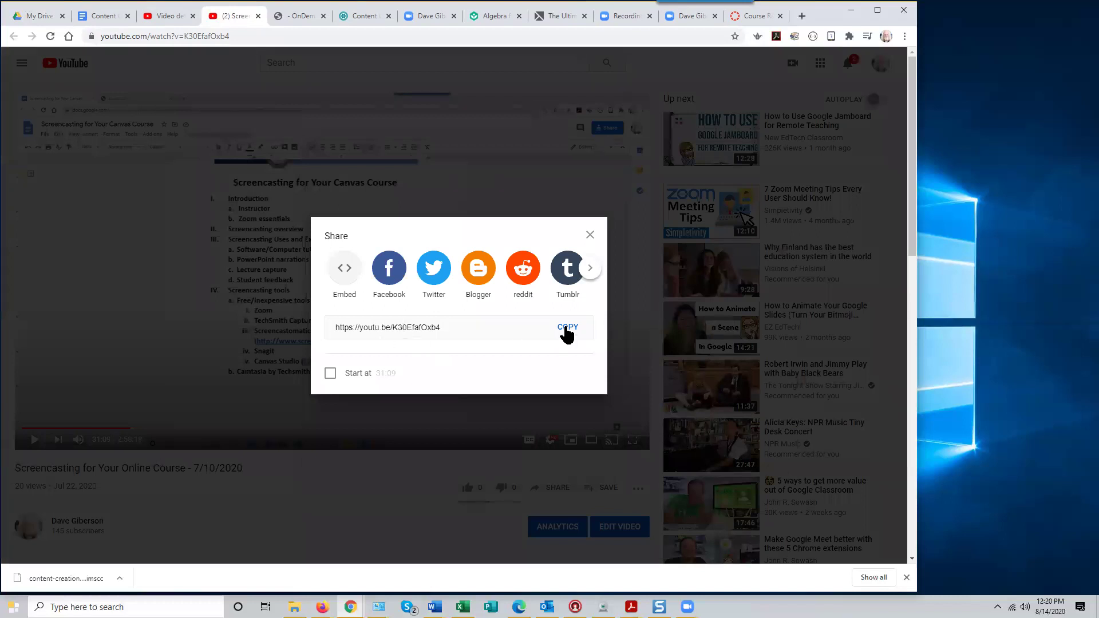
{"action": "left_click", "coordinate": [567, 329]}
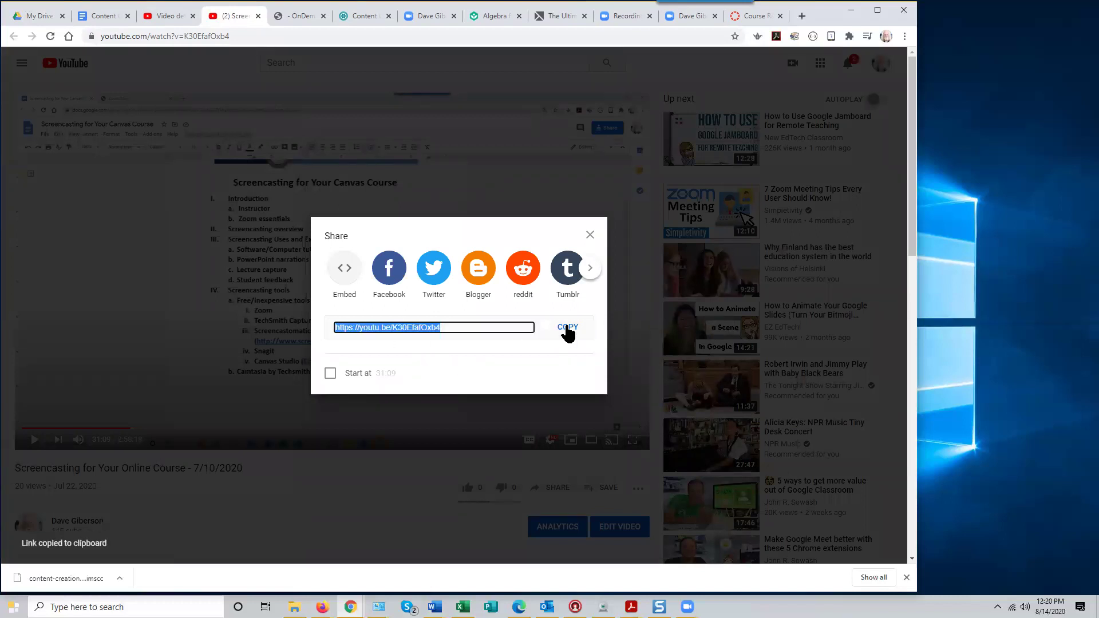
{"action": "left_click", "coordinate": [355, 17]}
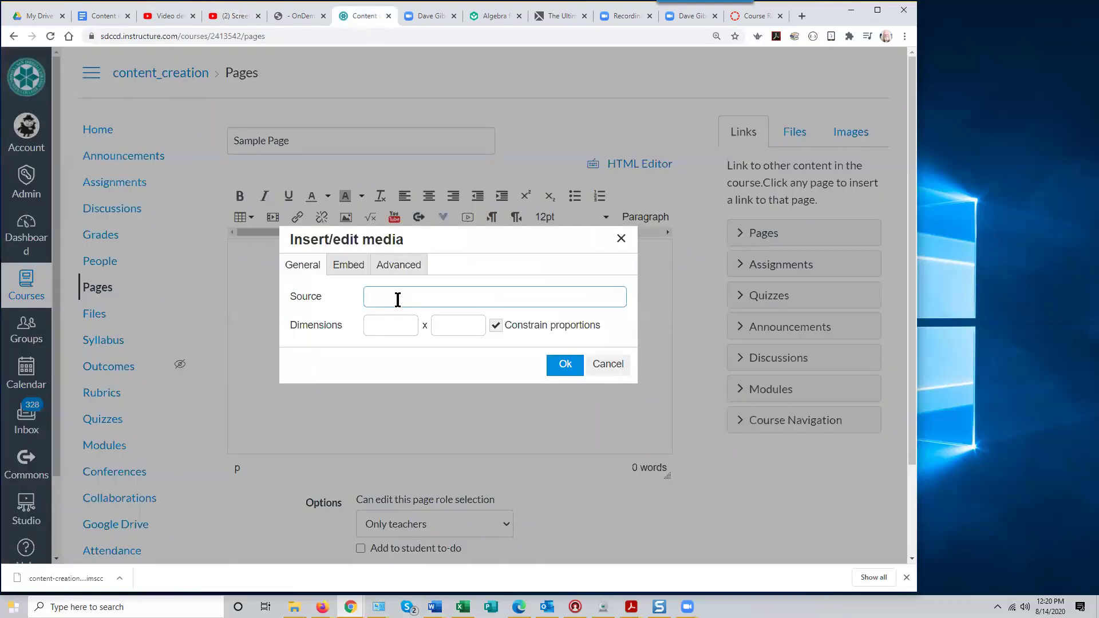
Paste the YouTube link as the media Source and insert the 560 × 314 video
{"action": "right_click", "coordinate": [394, 297]}
{"action": "left_click", "coordinate": [424, 385]}
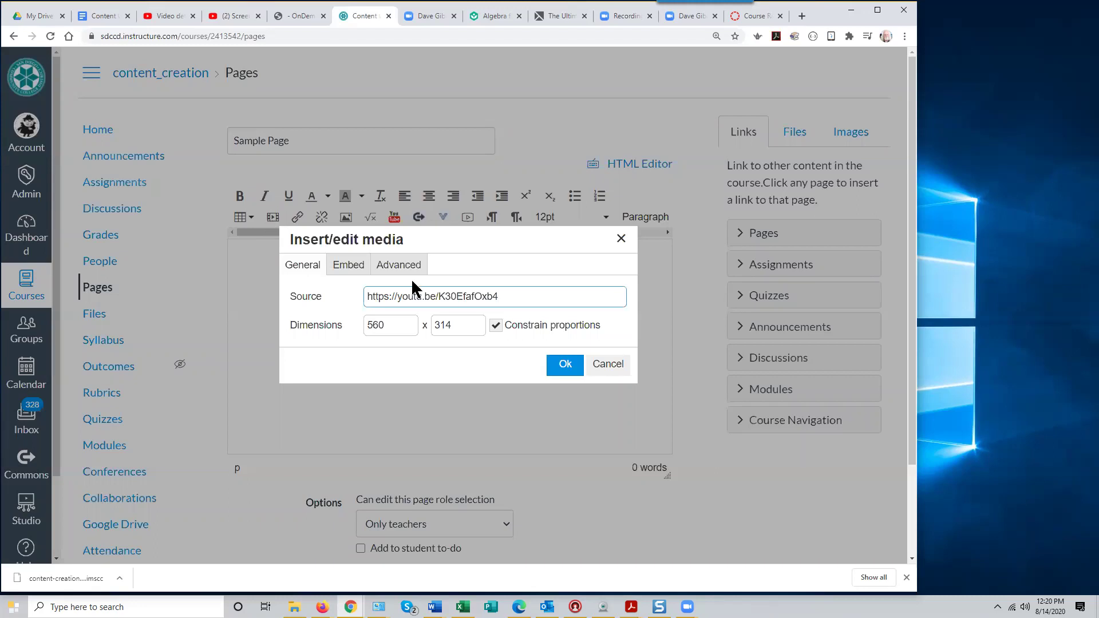
{"action": "left_click", "coordinate": [565, 364]}
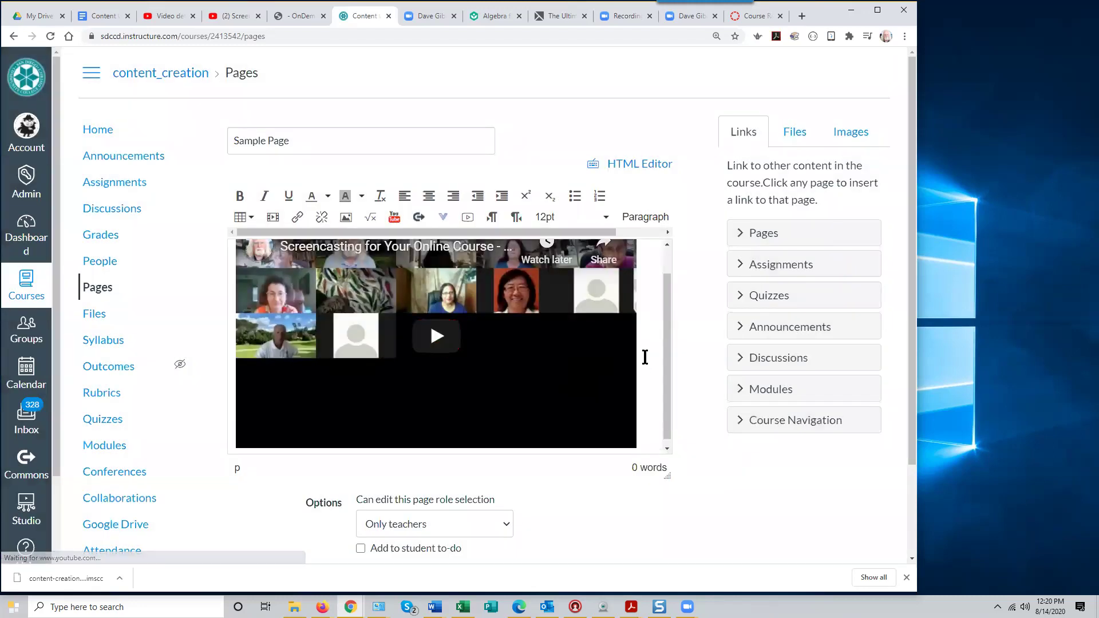
{"action": "scroll", "coordinate": [667, 366], "scroll_direction": "up", "scroll_amount": 1}
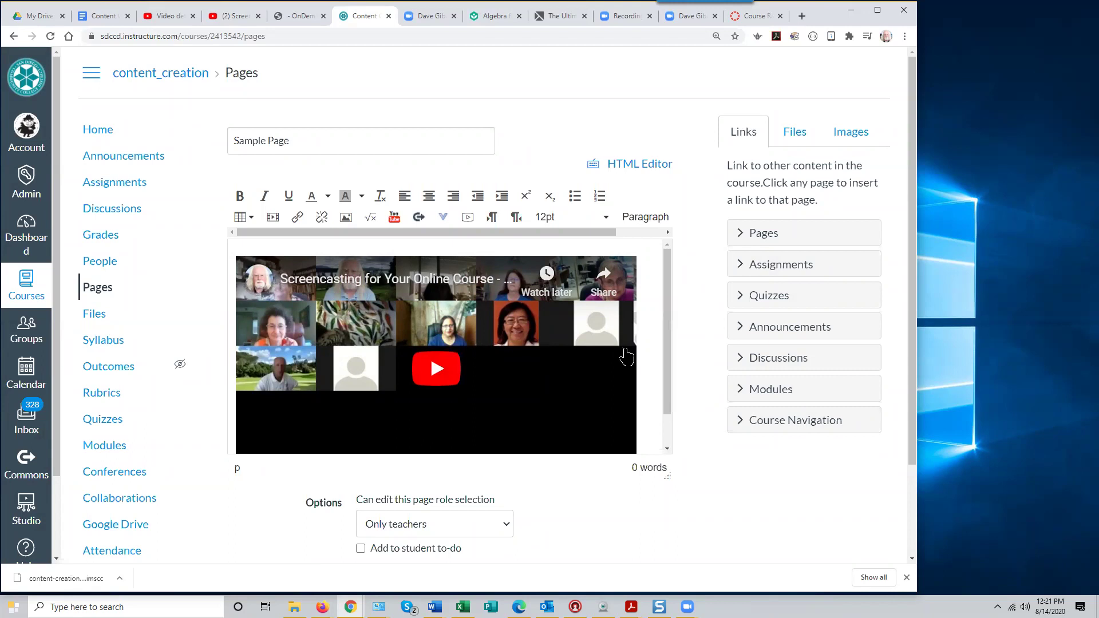
Play the embedded video and skip to its end to see the suggested videos
{"action": "left_click_drag", "start_coordinate": [671, 382], "coordinate": [657, 365]}
{"action": "left_click", "coordinate": [436, 371]}
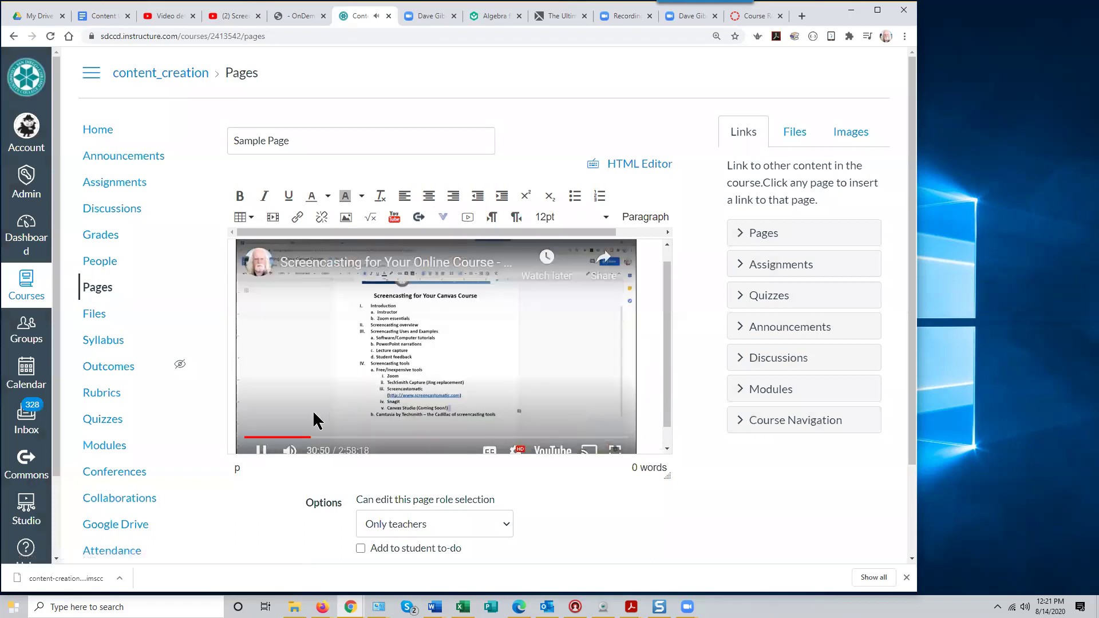
{"action": "left_click", "coordinate": [261, 452]}
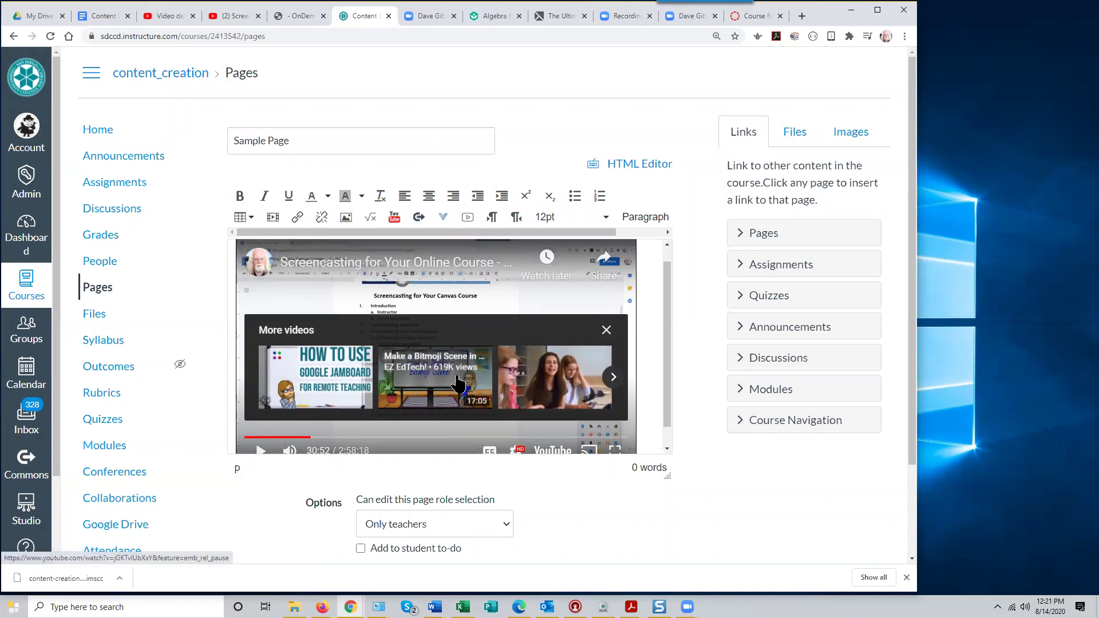
{"action": "left_click", "coordinate": [606, 332]}
{"action": "left_click", "coordinate": [330, 438]}
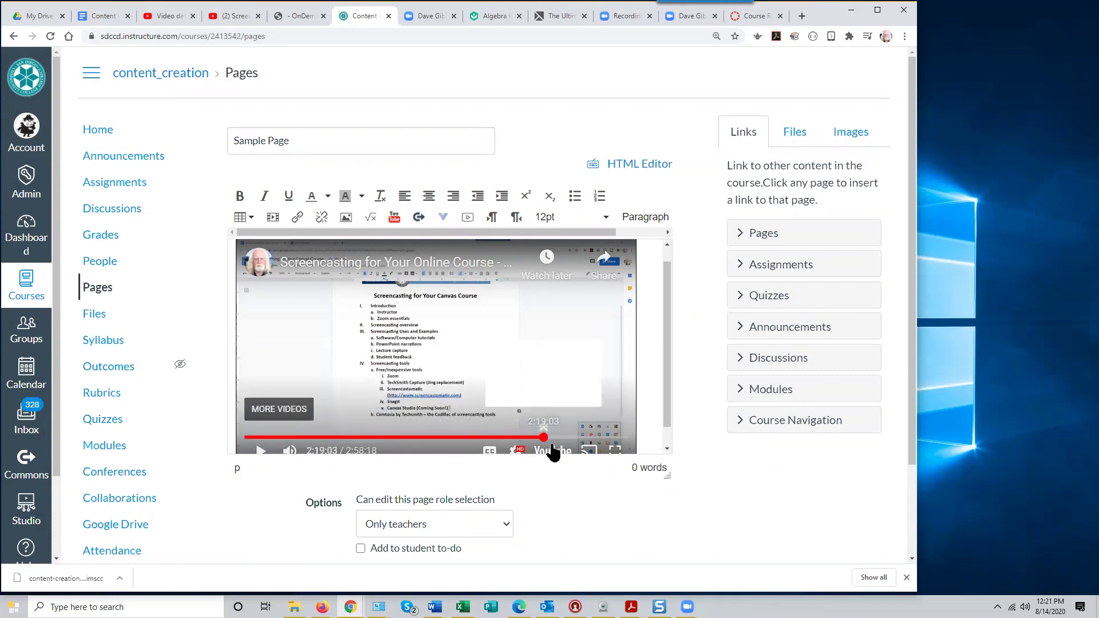
{"action": "left_click_drag", "start_coordinate": [572, 438], "coordinate": [625, 439]}
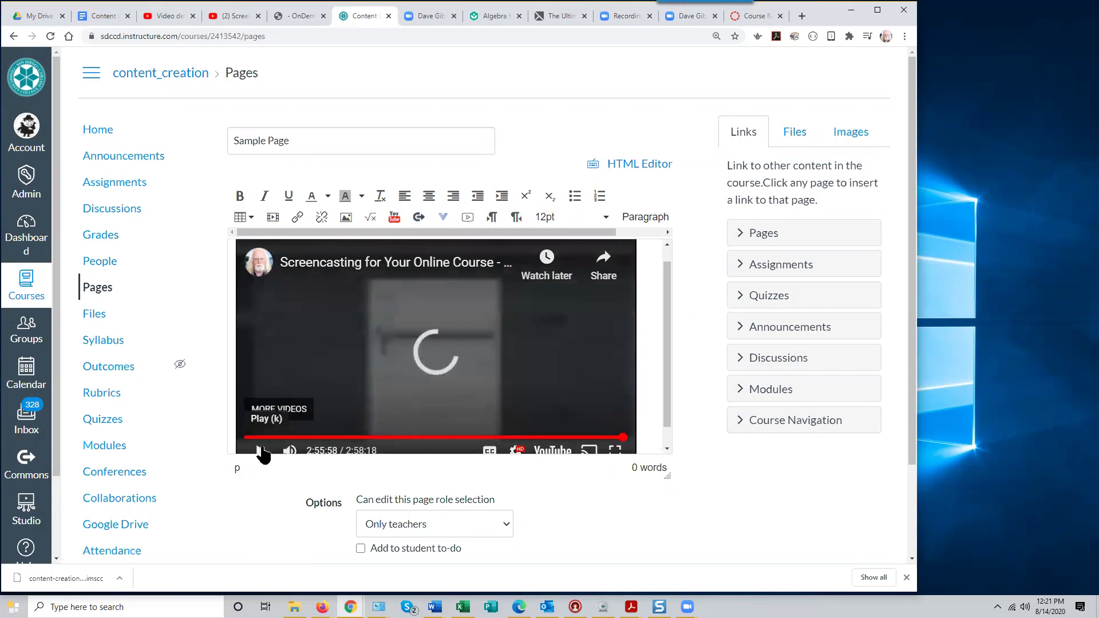
{"action": "left_click", "coordinate": [262, 451]}
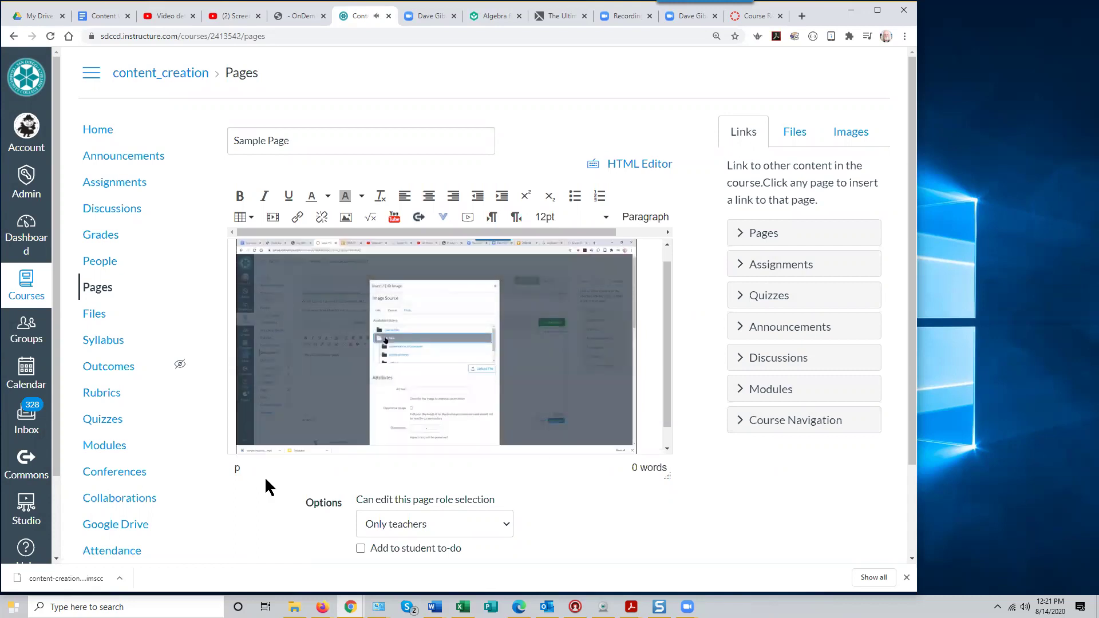
{"action": "mouse_move", "coordinate": [266, 434]}
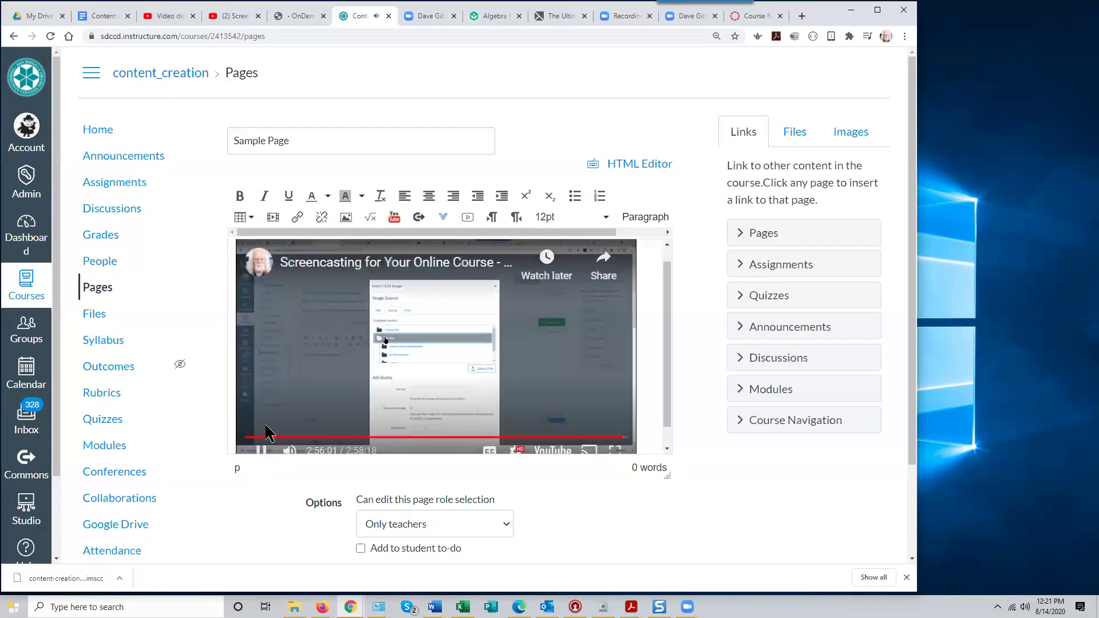
{"action": "left_click", "coordinate": [625, 437]}
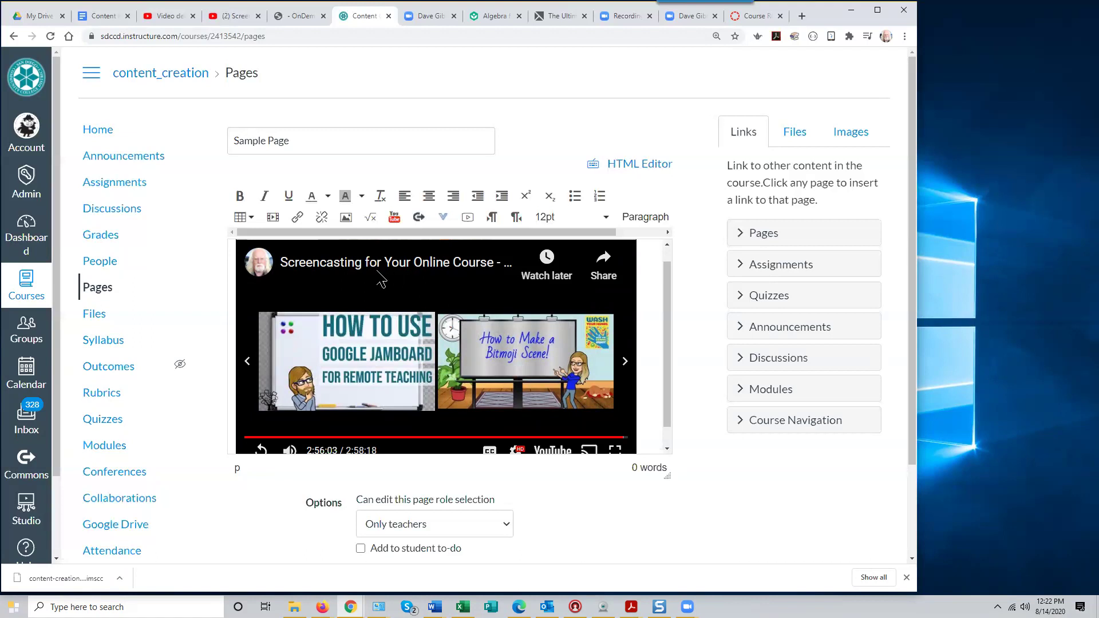
Reopen the Insert/edit media dialog from the editor toolbar
{"action": "scroll", "coordinate": [666, 355], "scroll_direction": "down", "scroll_amount": 1}
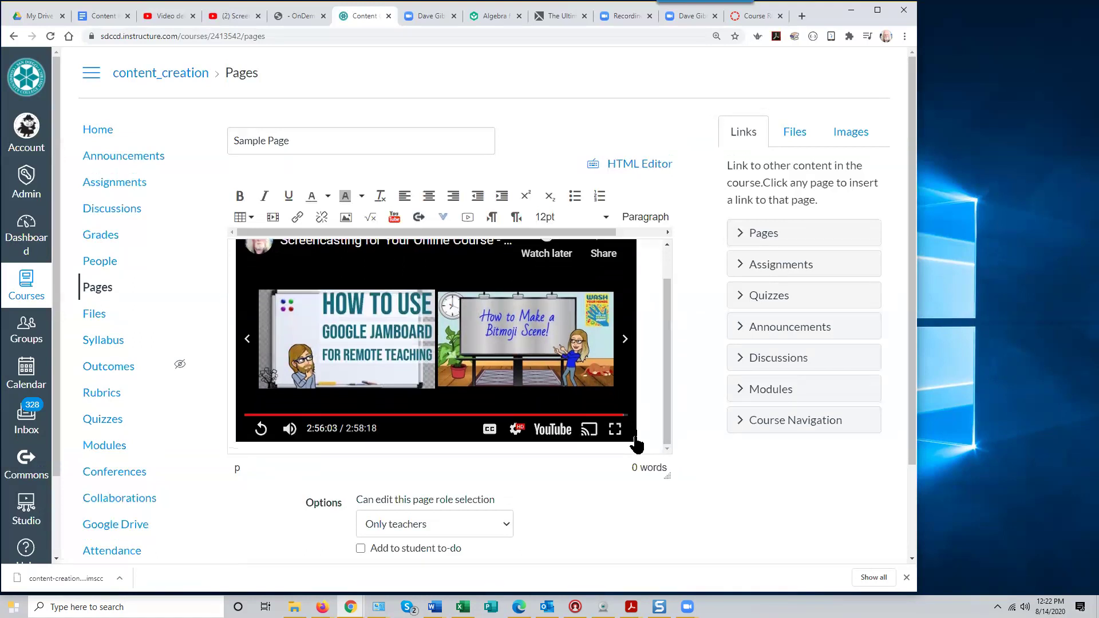
{"action": "scroll", "coordinate": [649, 431], "scroll_direction": "down", "scroll_amount": 1}
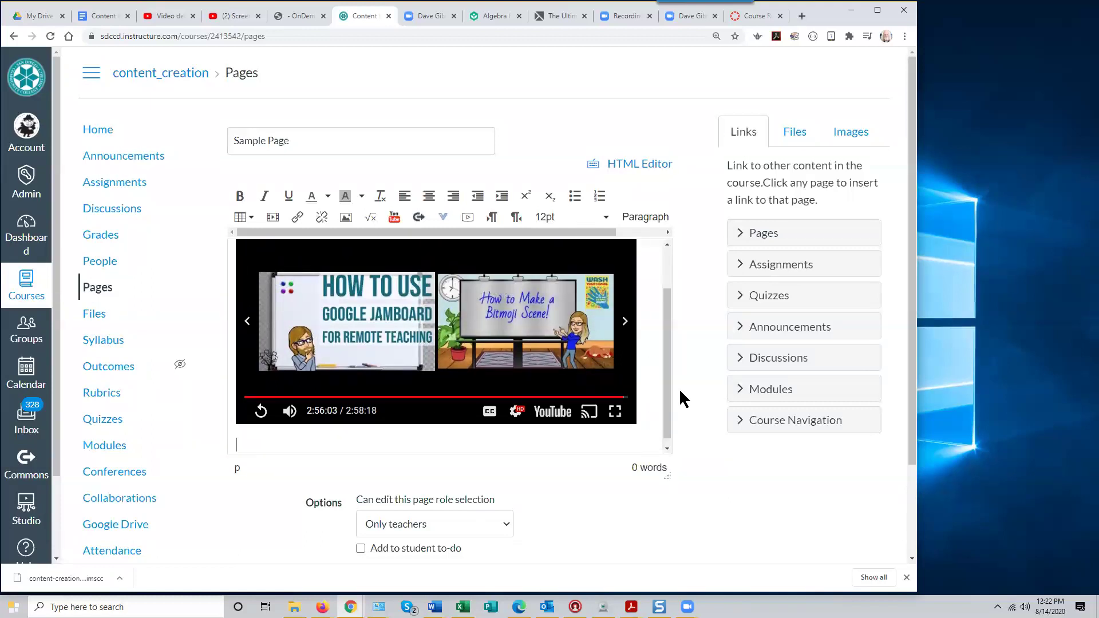
{"action": "left_click_drag", "start_coordinate": [665, 395], "coordinate": [661, 311]}
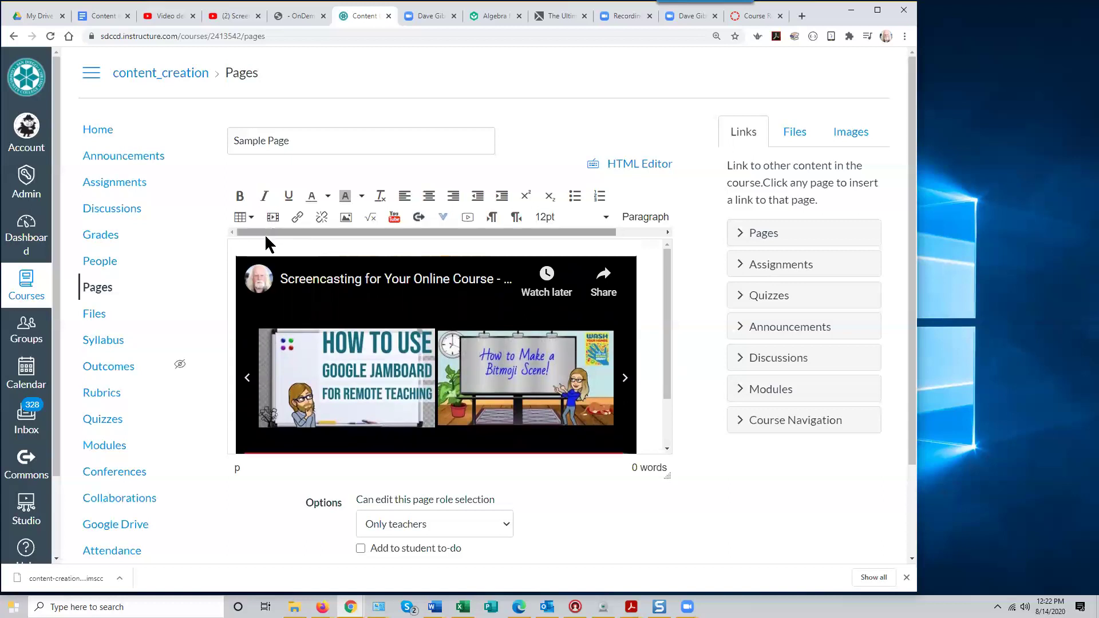
{"action": "left_click", "coordinate": [273, 218]}
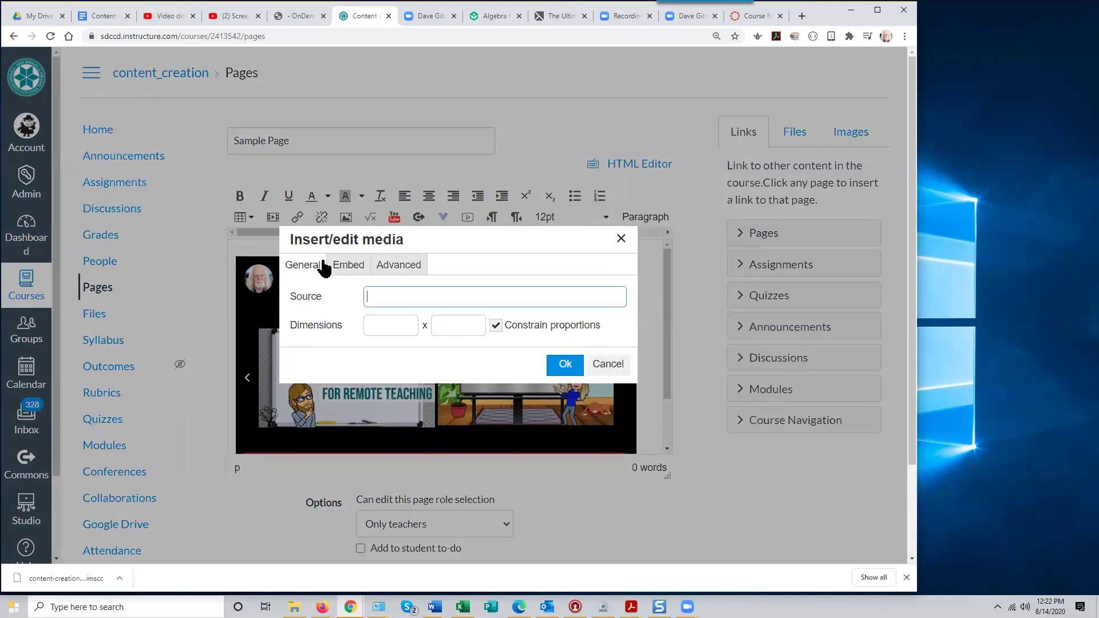
Switch the Insert/edit media dialog to its Embed tab for pasting embed code
{"action": "left_click", "coordinate": [349, 266]}
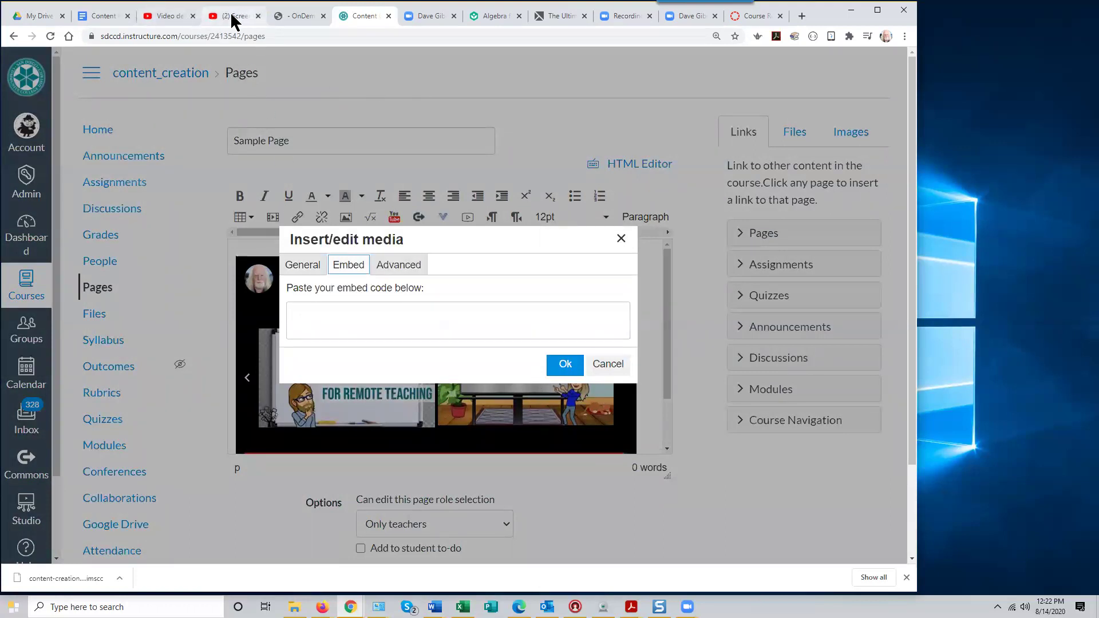
Open the Screencasting video's watch page, pause it, and bring up its Share dialog
{"action": "left_click", "coordinate": [171, 17]}
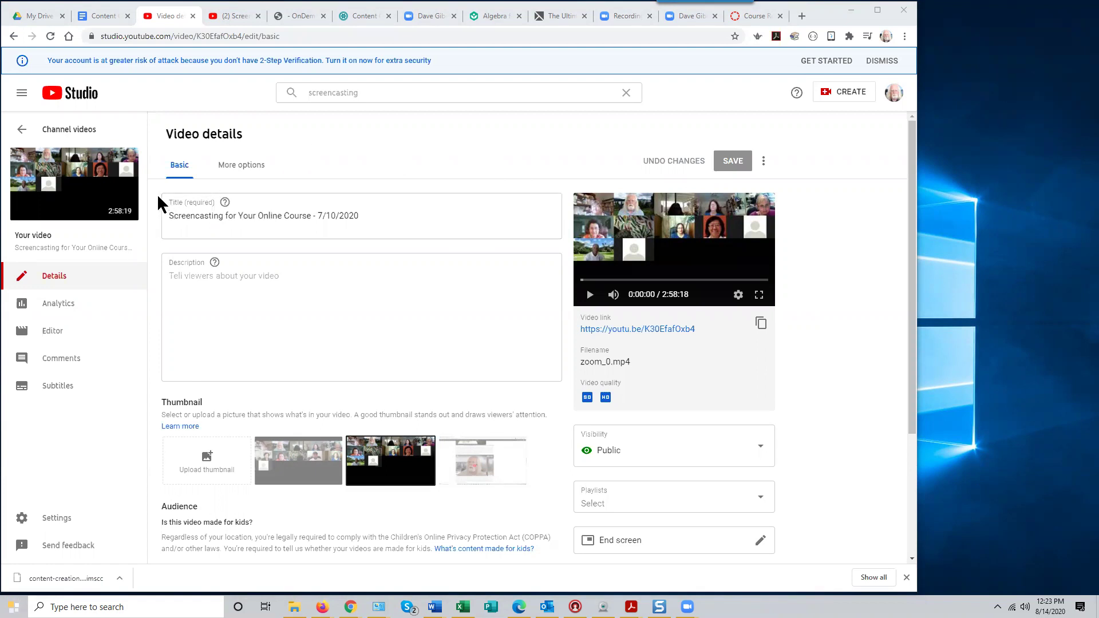
{"action": "left_click", "coordinate": [130, 213]}
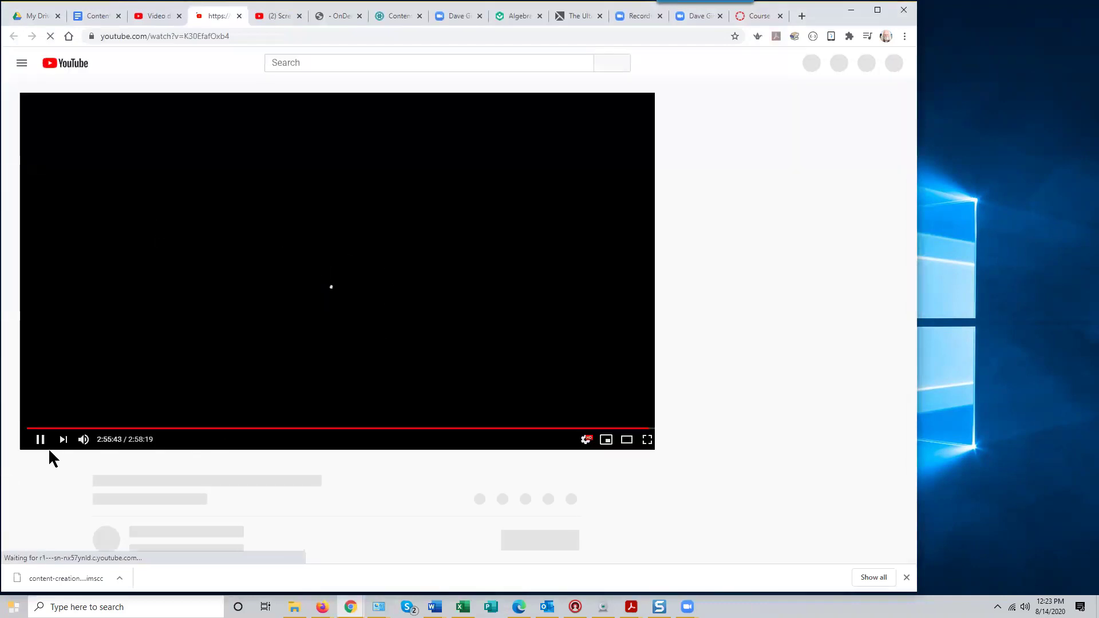
{"action": "left_click", "coordinate": [35, 441]}
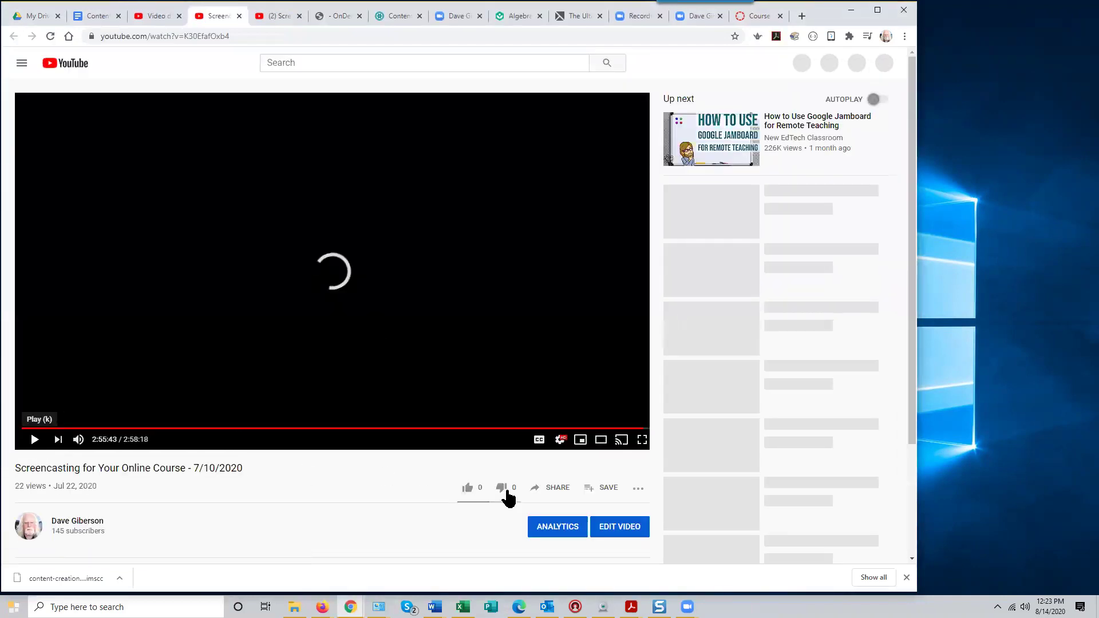
{"action": "left_click", "coordinate": [555, 491]}
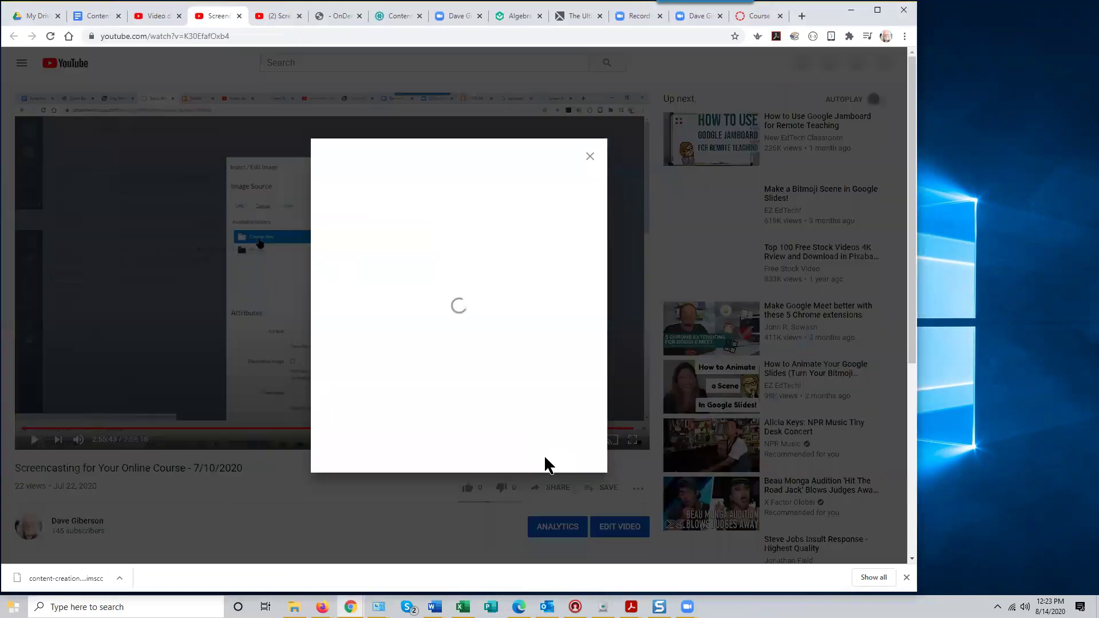
{"action": "left_click", "coordinate": [589, 157]}
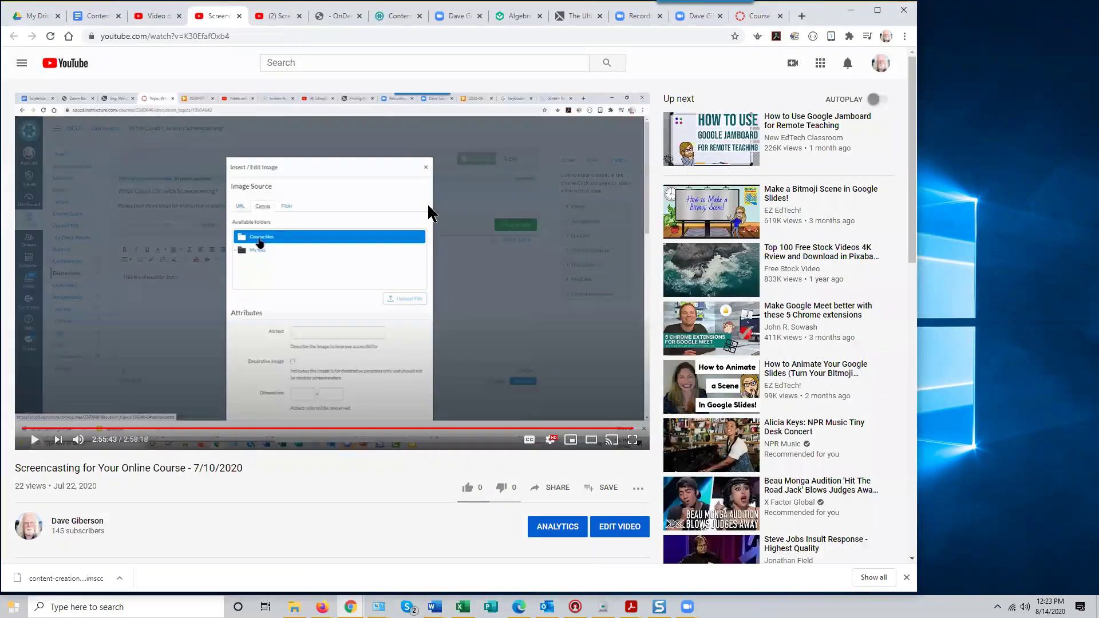
{"action": "left_click", "coordinate": [559, 491]}
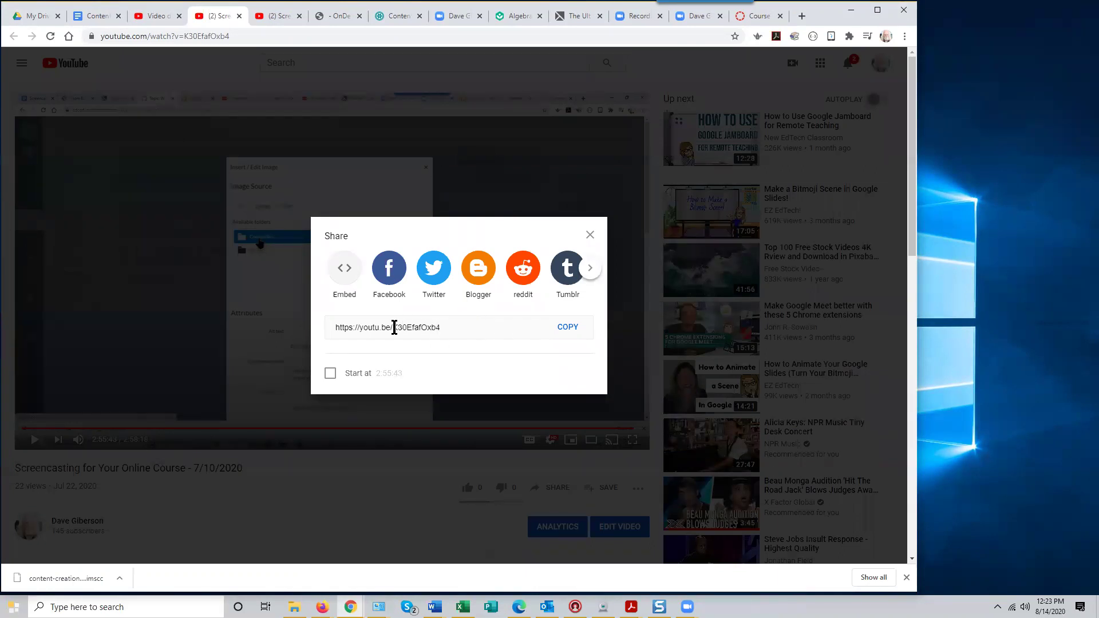
Copy the video's 560 × 315 iframe embed code from the Embed Video panel
{"action": "left_click", "coordinate": [345, 270]}
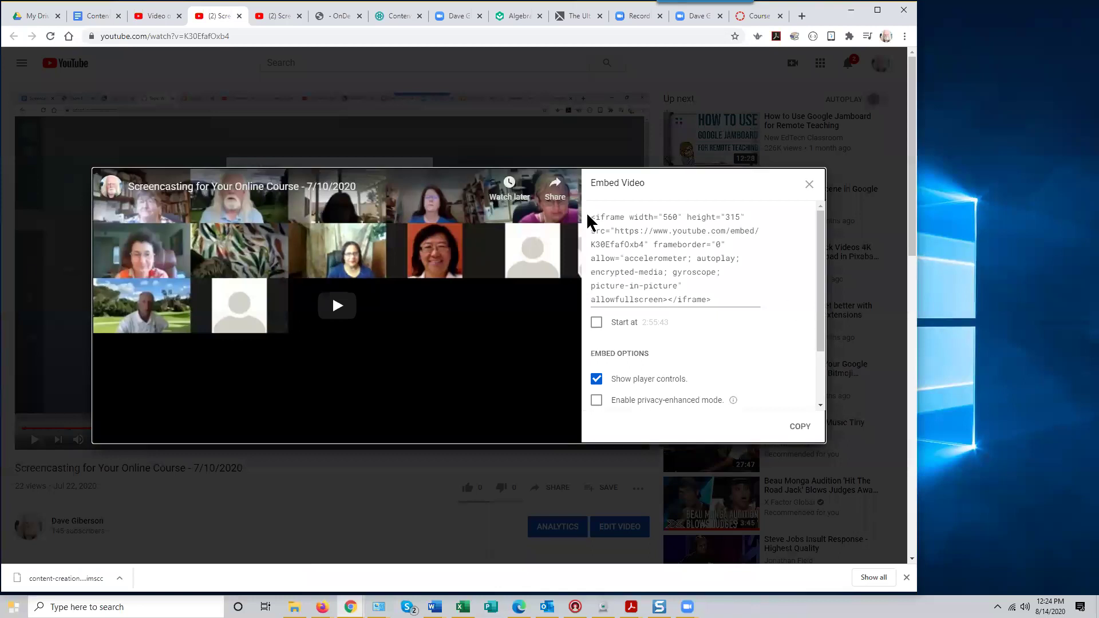
{"action": "left_click_drag", "start_coordinate": [592, 218], "coordinate": [718, 303]}
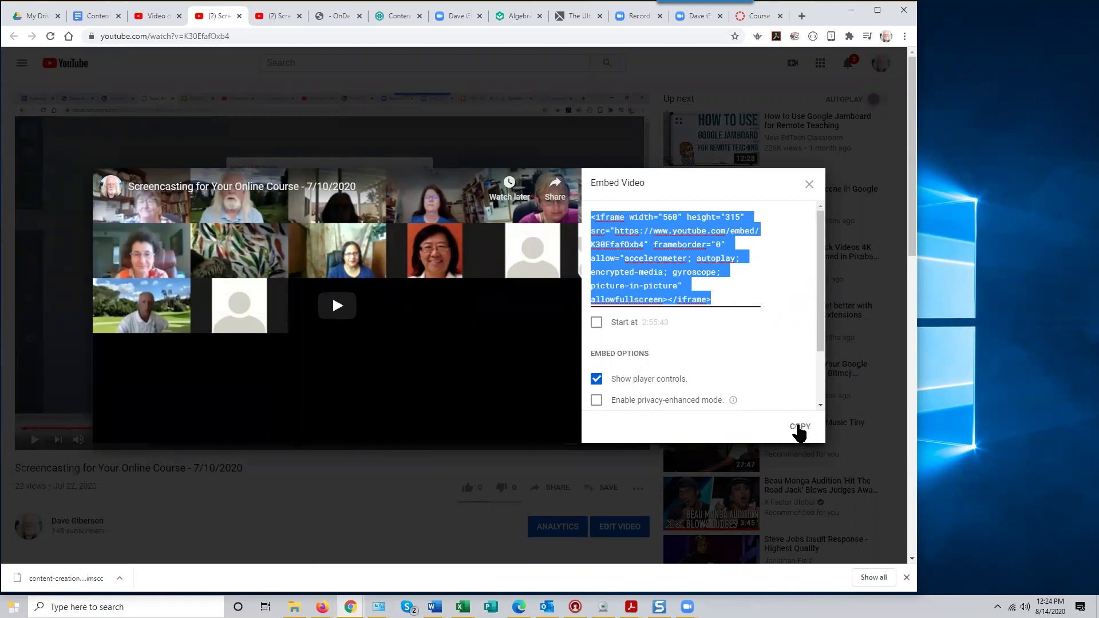
{"action": "left_click", "coordinate": [800, 427]}
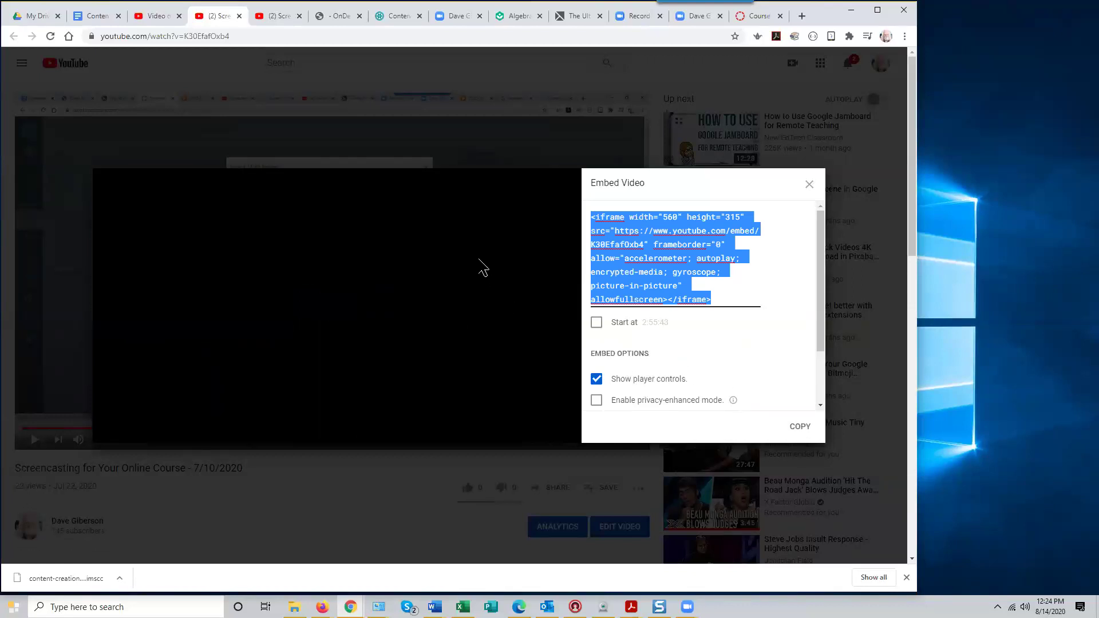
Paste the copied 560 × 315 YouTube iframe code into the Insert/edit media Embed box
{"action": "left_click", "coordinate": [393, 15]}
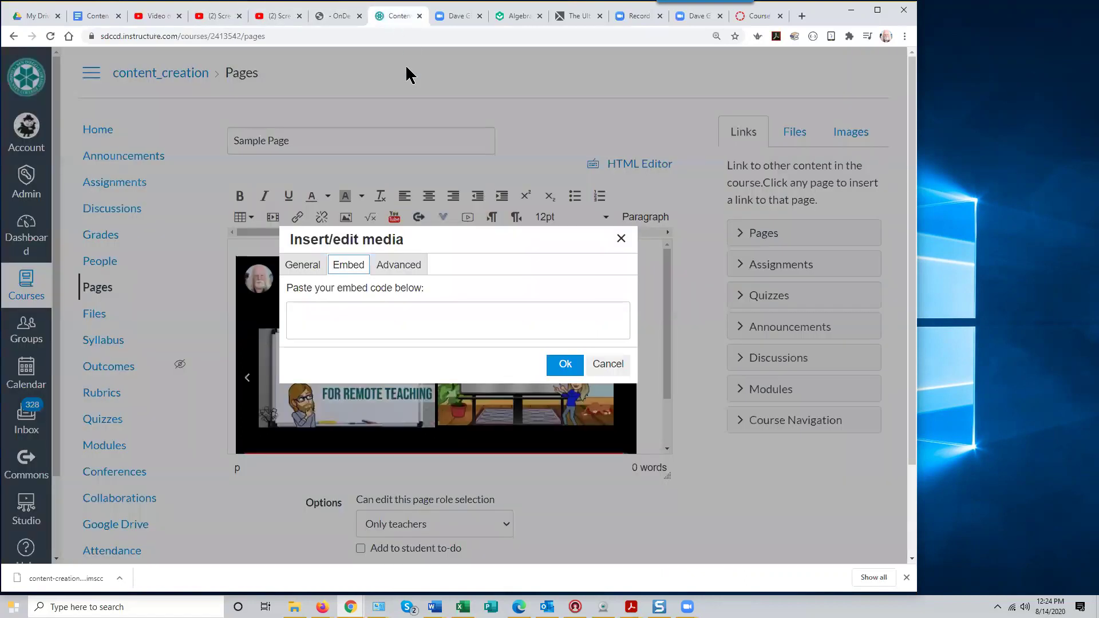
{"action": "right_click", "coordinate": [306, 313]}
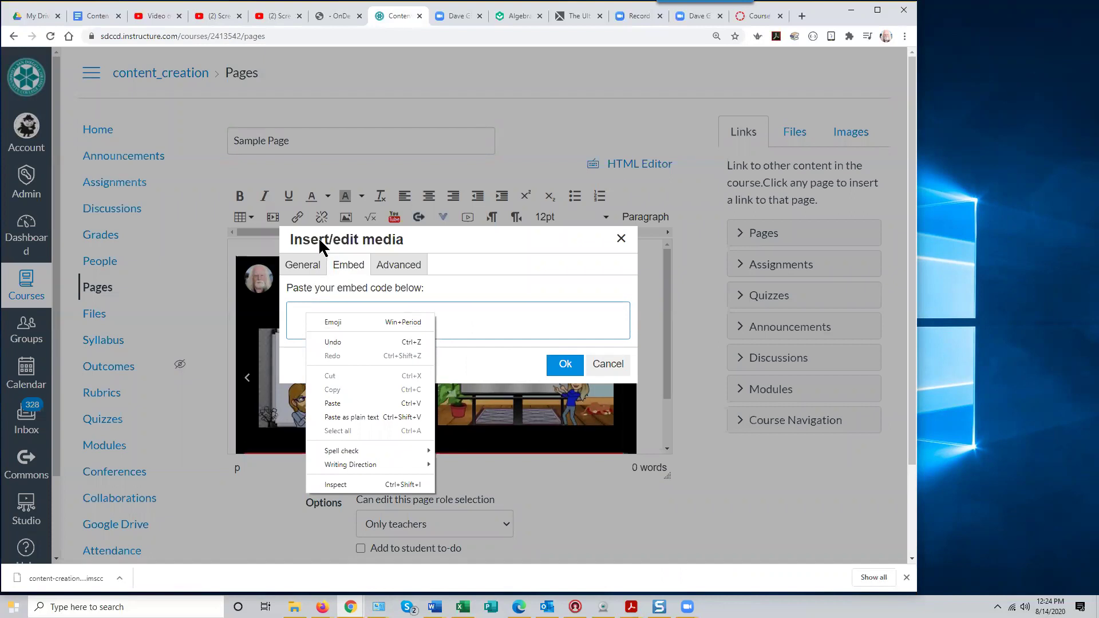
{"action": "left_click", "coordinate": [348, 403]}
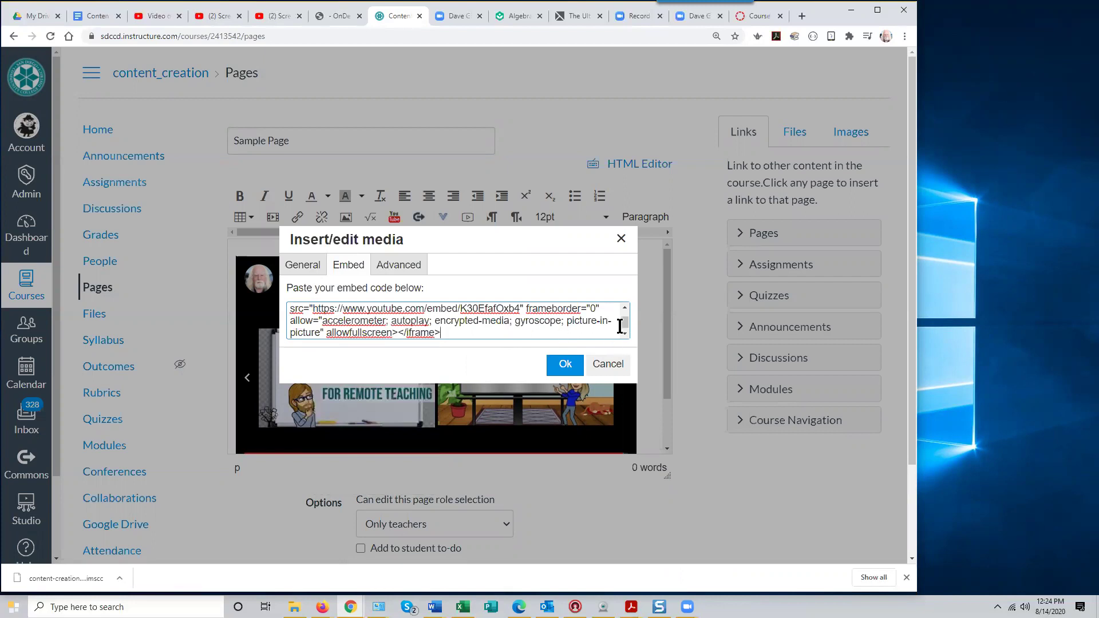
{"action": "left_click_drag", "start_coordinate": [623, 321], "coordinate": [625, 327]}
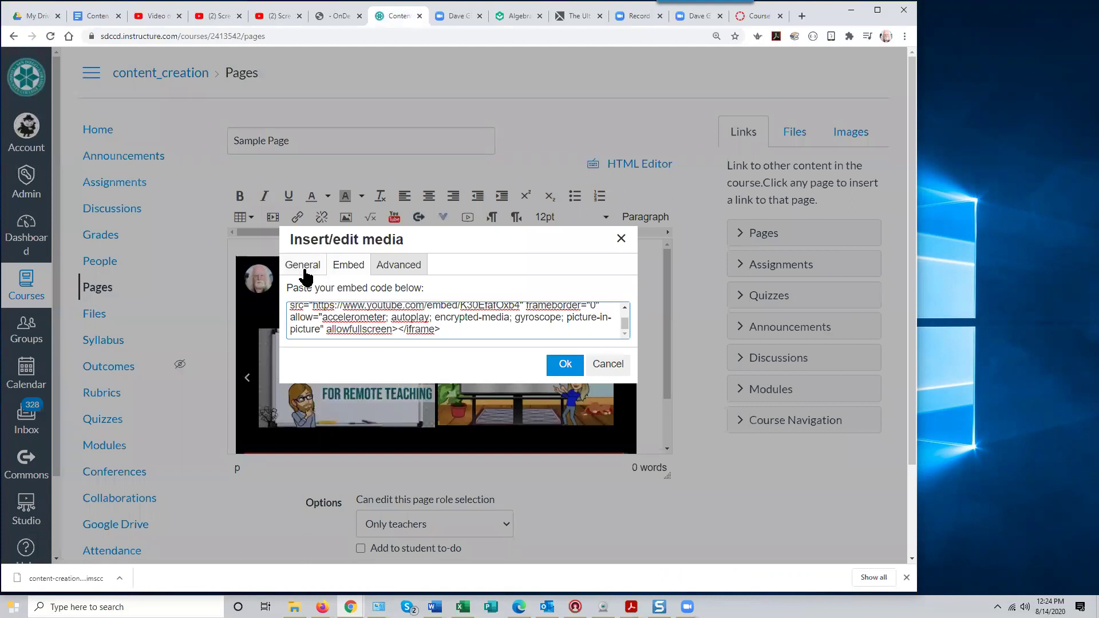
{"action": "scroll", "coordinate": [624, 317], "scroll_direction": "up", "scroll_amount": 2}
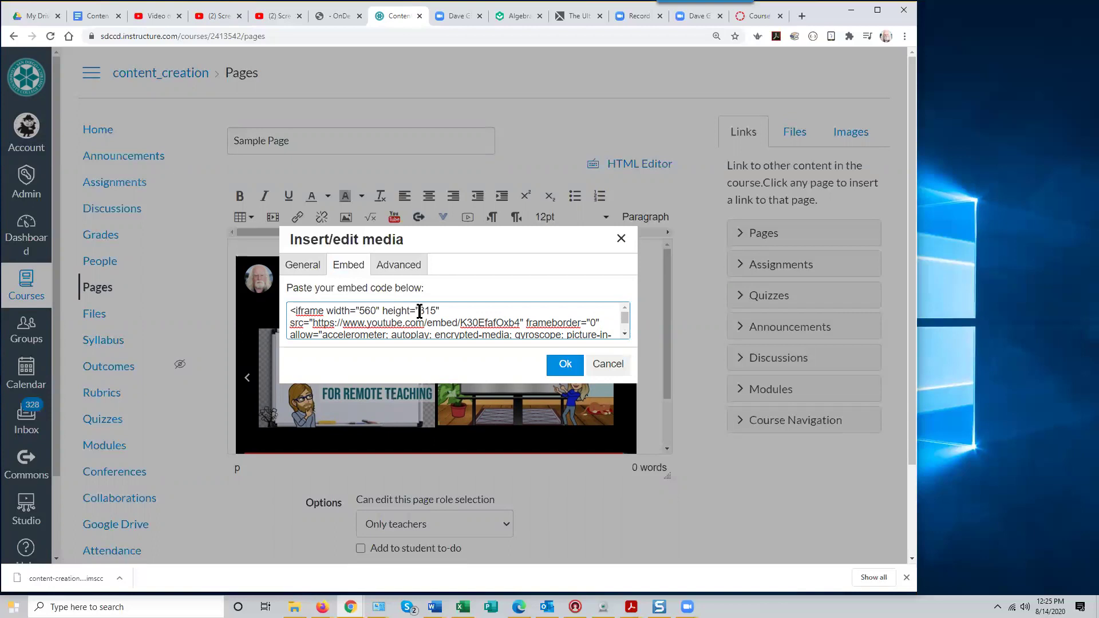
Append ?rel=0 directly after the video ID in the iframe's src URL
{"action": "left_click", "coordinate": [624, 335]}
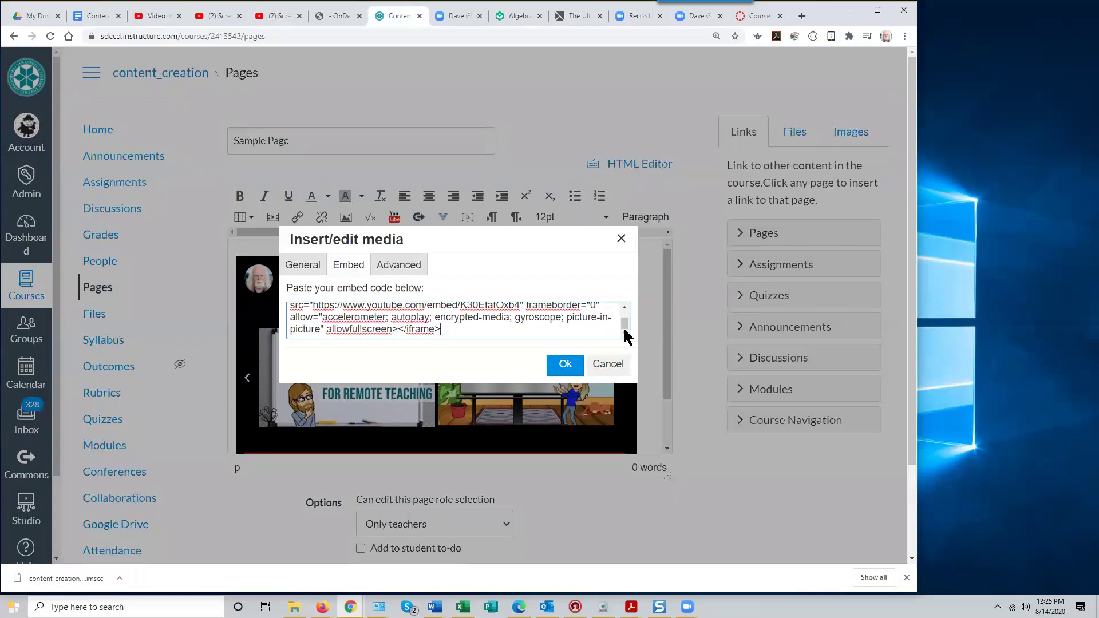
{"action": "left_click", "coordinate": [624, 307]}
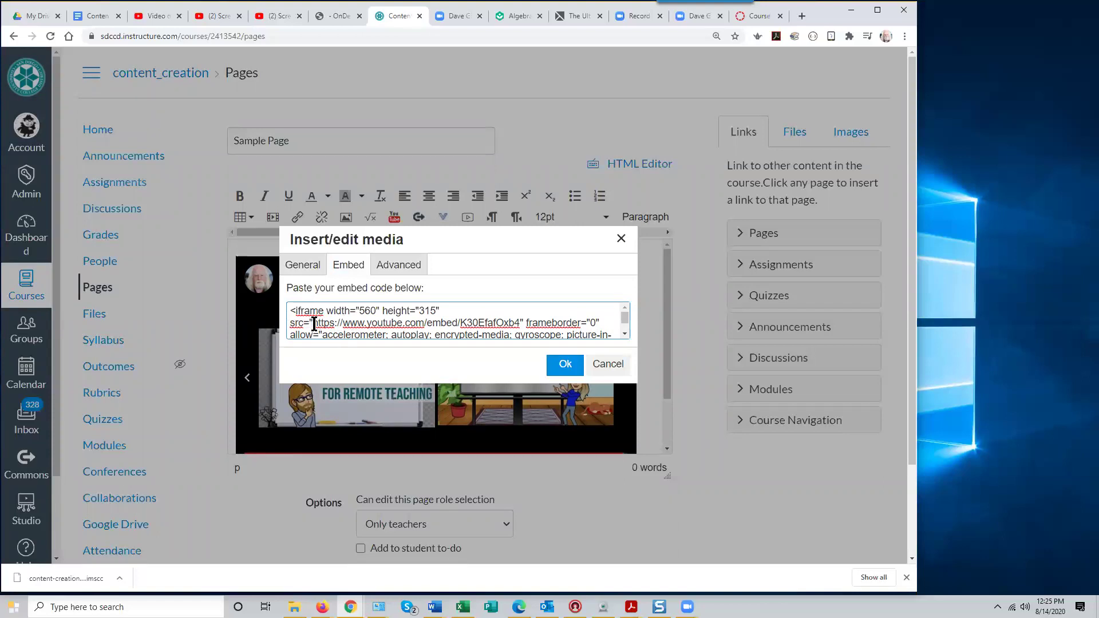
{"action": "left_click_drag", "start_coordinate": [313, 323], "coordinate": [520, 323]}
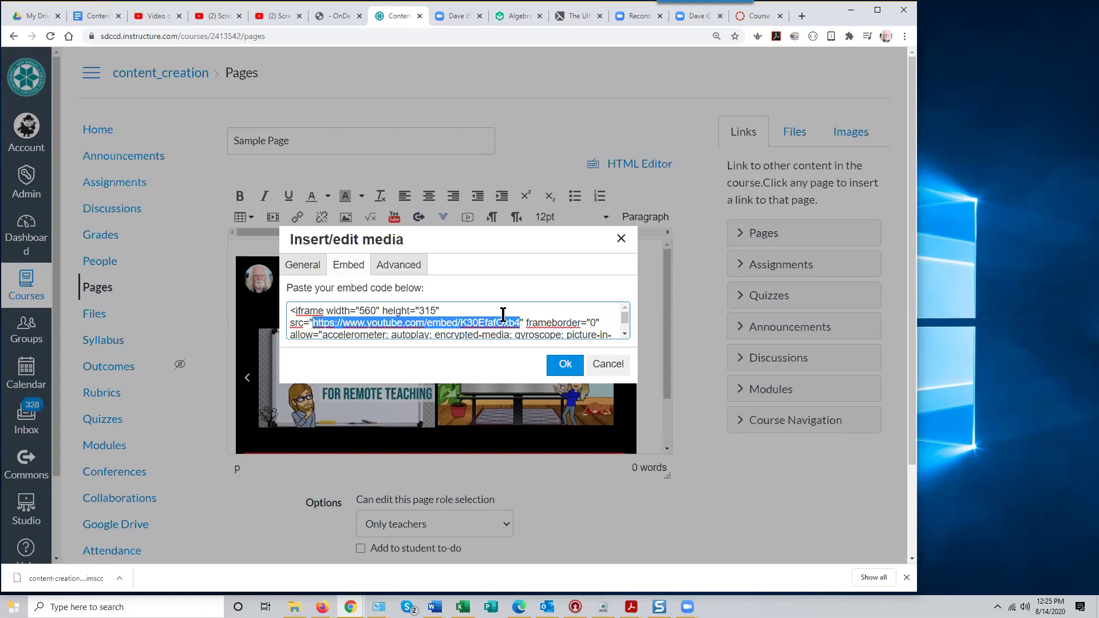
{"action": "key", "text": "ctrl+plus"}
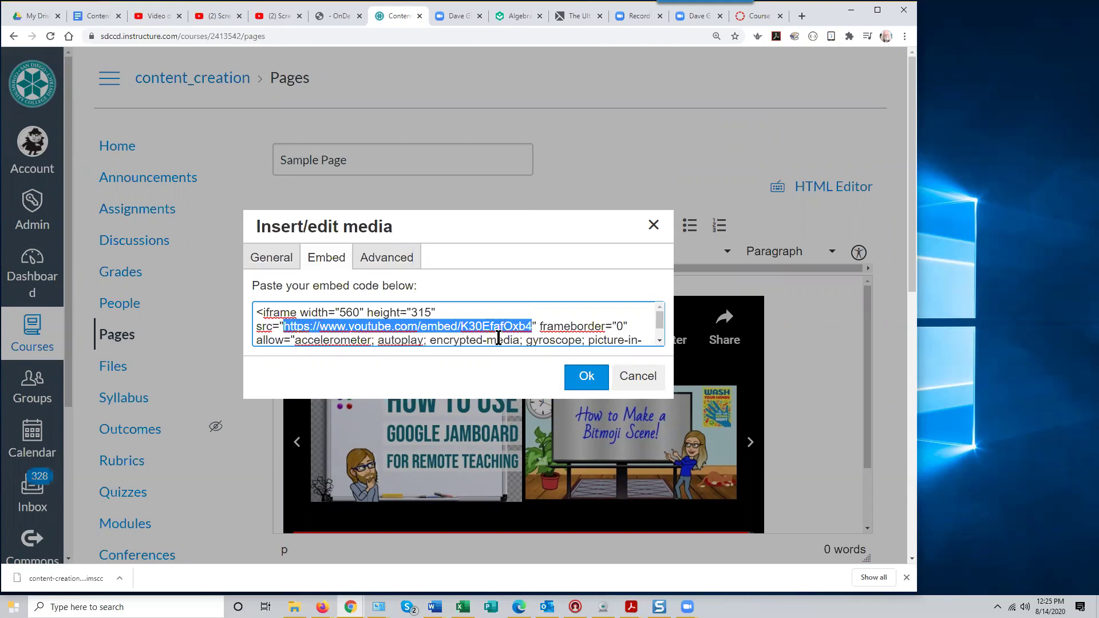
{"action": "left_click", "coordinate": [531, 326]}
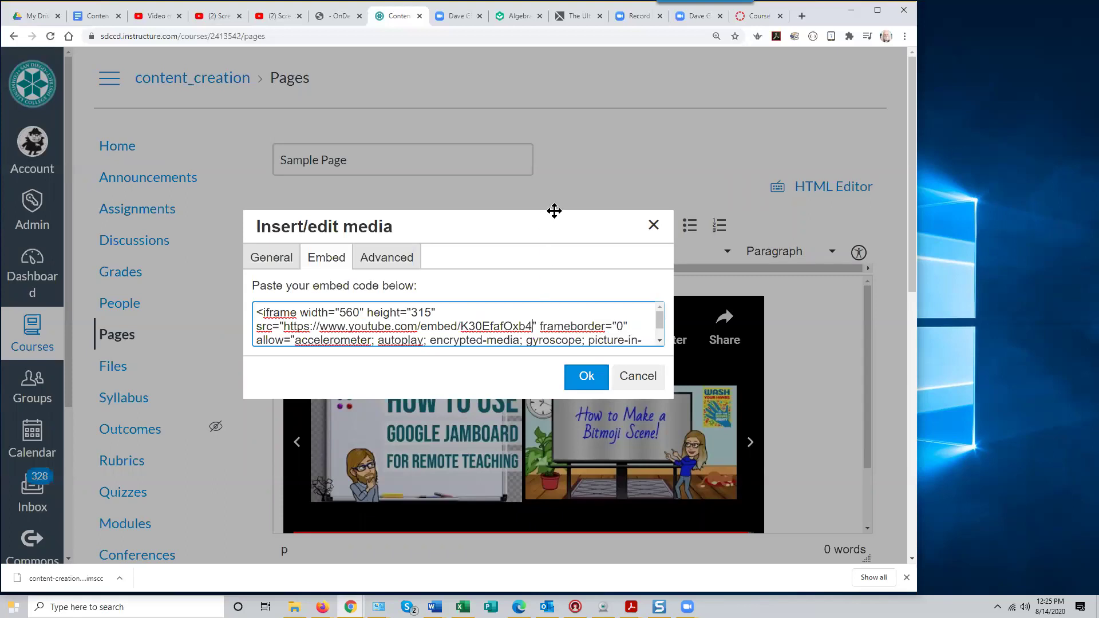
{"action": "type", "text": "?"}
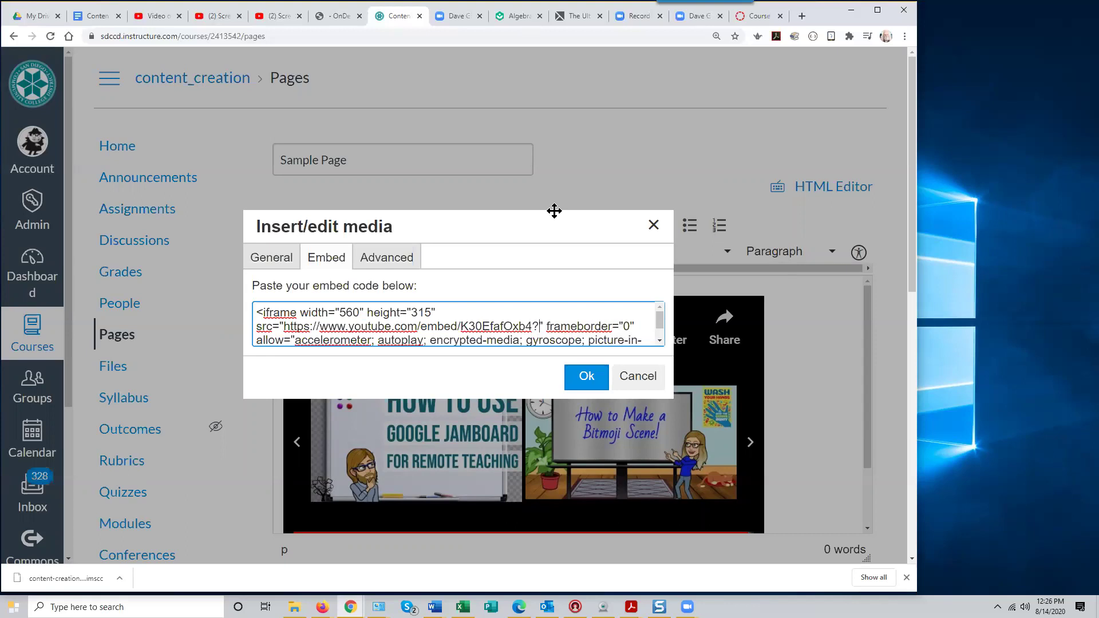
{"action": "type", "text": "rel"}
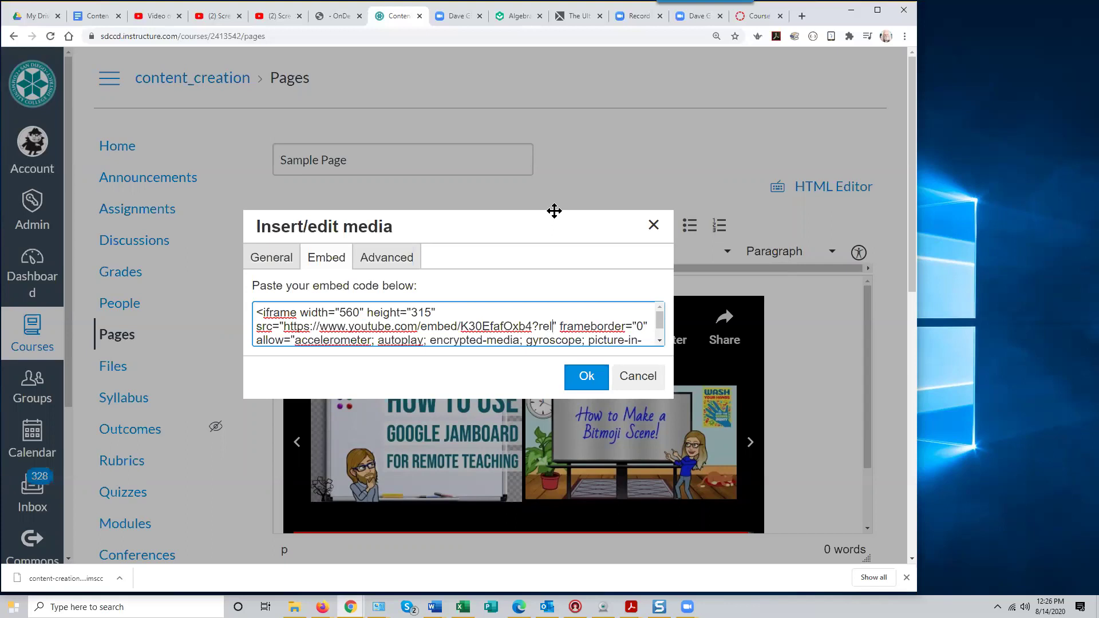
{"action": "type", "text": "="}
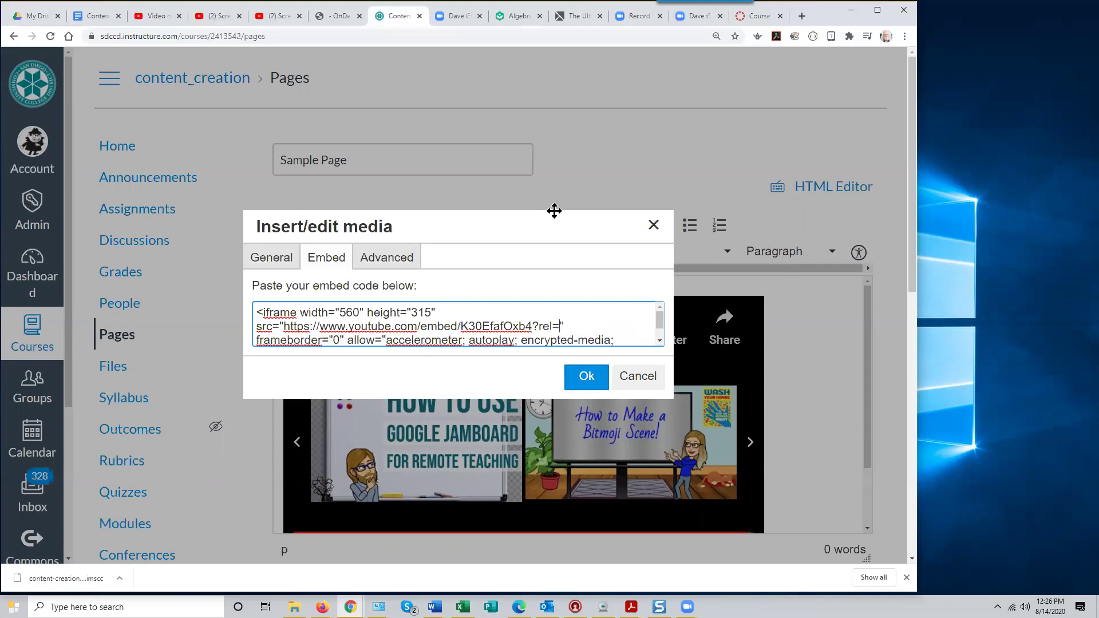
{"action": "type", "text": "0"}
Insert the embedded video into Sample Page, then play, pause and skip it to the end
{"action": "left_click", "coordinate": [585, 378]}
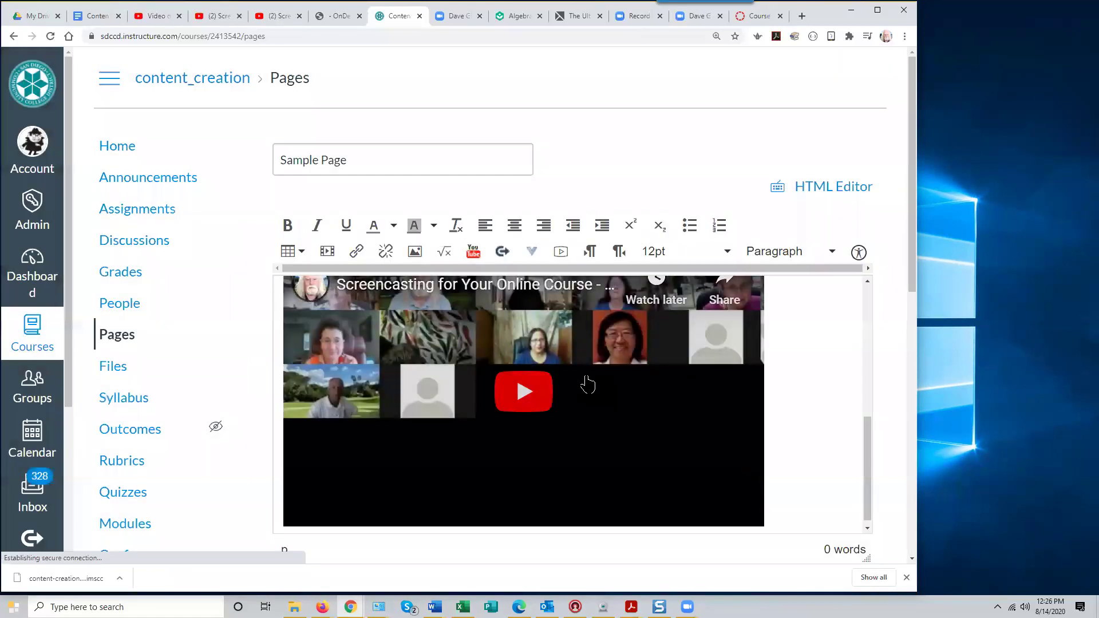
{"action": "mouse_move", "coordinate": [864, 449]}
{"action": "left_mouse_down"}
{"action": "mouse_move", "coordinate": [878, 326]}
{"action": "mouse_move", "coordinate": [875, 447]}
{"action": "mouse_move", "coordinate": [863, 344]}
{"action": "mouse_move", "coordinate": [867, 468]}
{"action": "left_mouse_up"}
{"action": "left_click", "coordinate": [517, 392]}
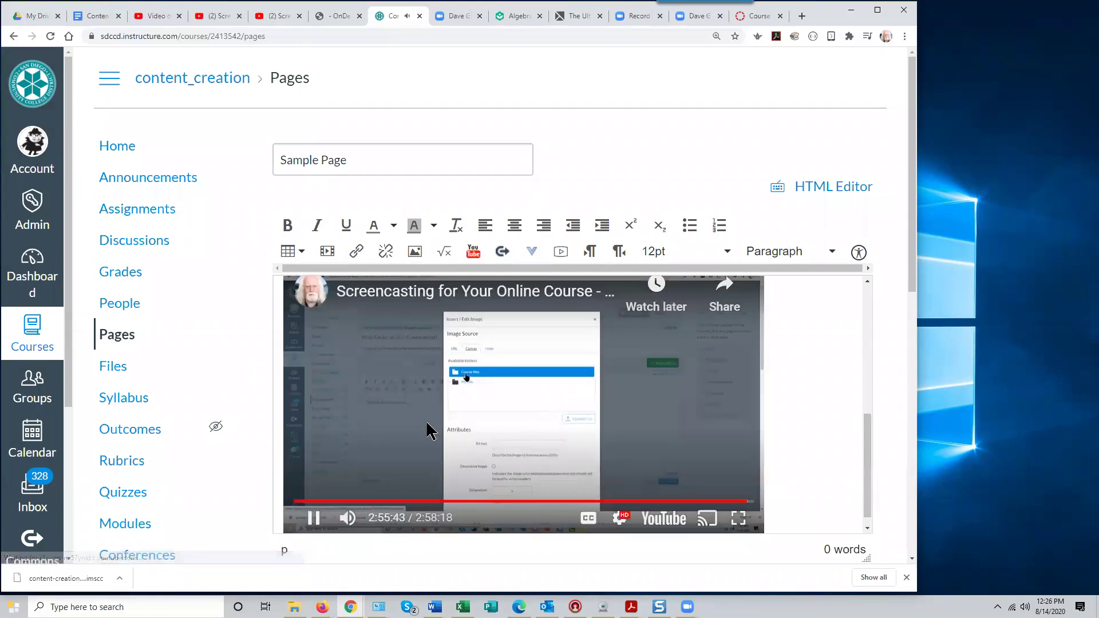
{"action": "left_click", "coordinate": [313, 518]}
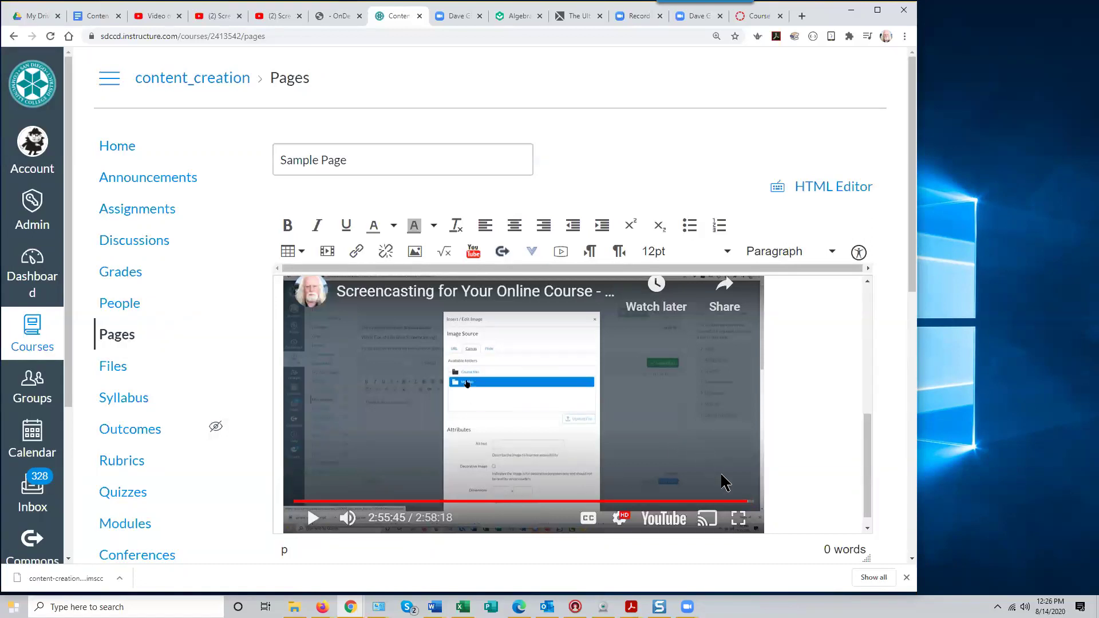
{"action": "left_click", "coordinate": [751, 502]}
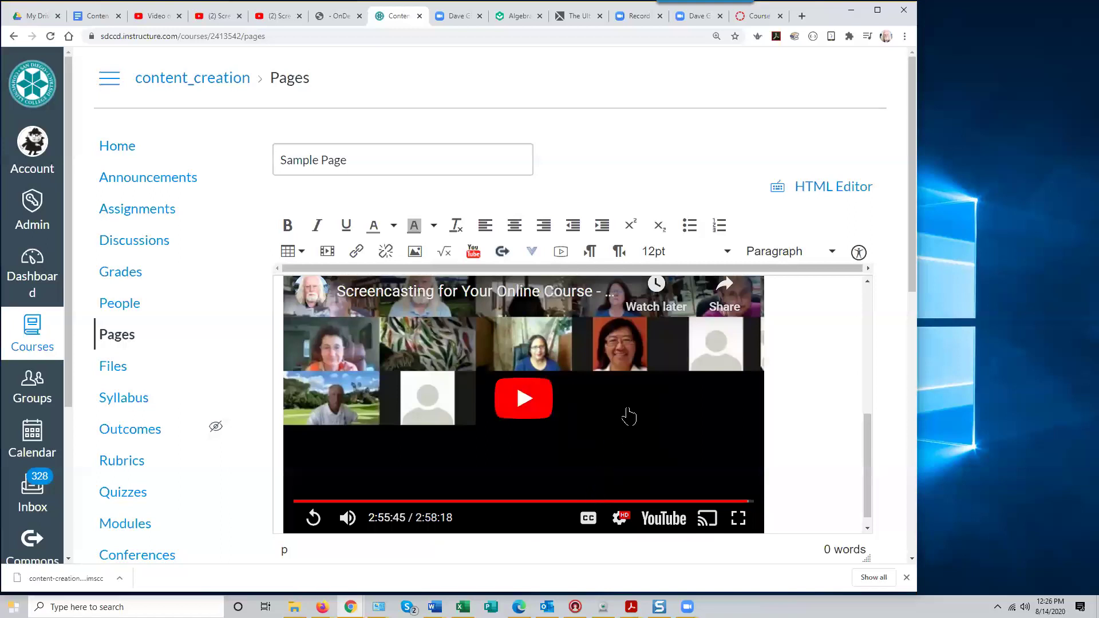
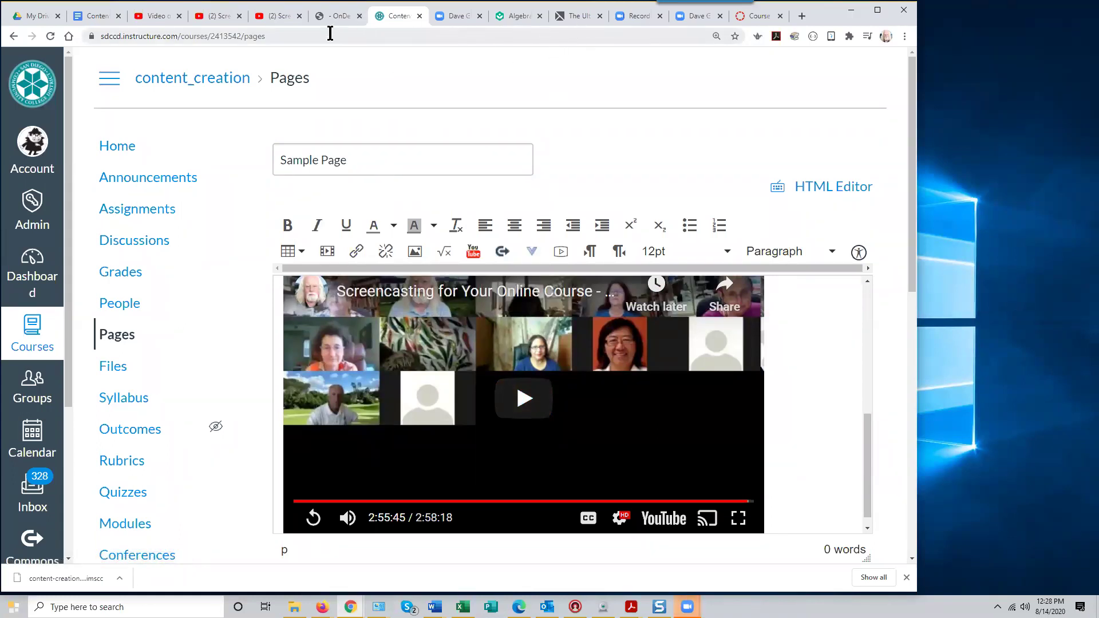
Switch from the Canvas Sample Page editor to the OnDemand @ SDCCD site tab
{"action": "left_click", "coordinate": [338, 15]}
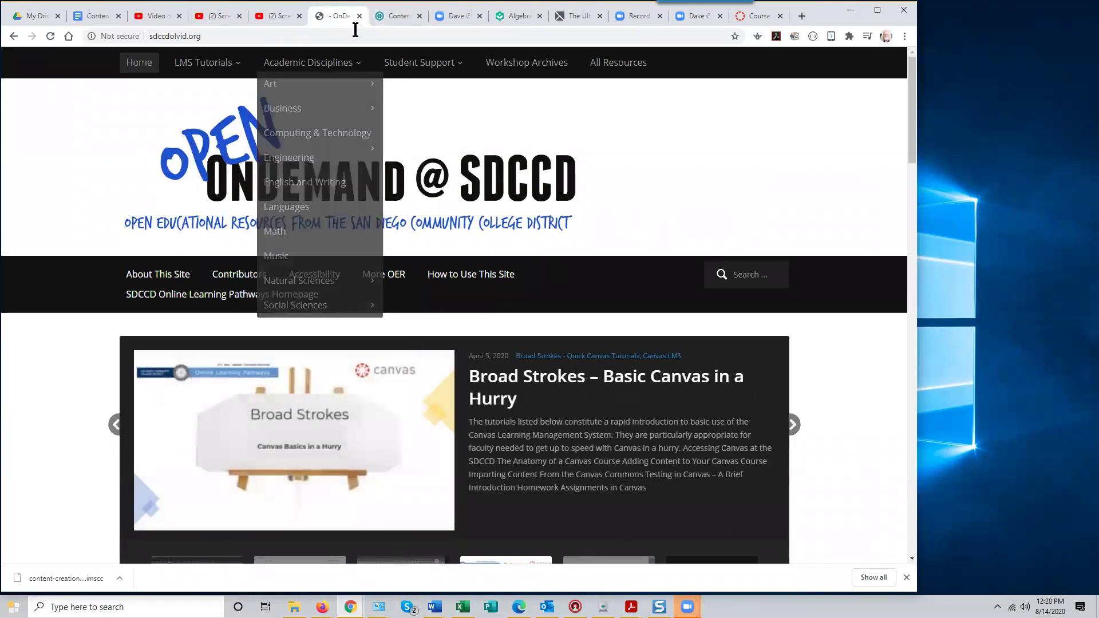
Search the OnDemand site for 'suggested videos'
{"action": "left_click", "coordinate": [213, 38]}
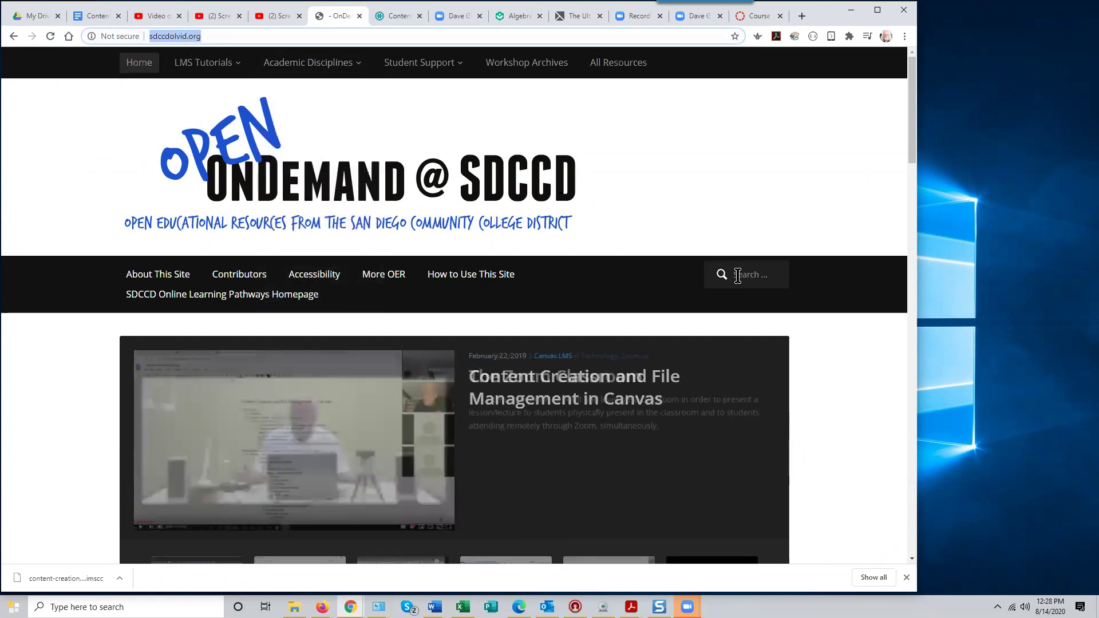
{"action": "left_click", "coordinate": [723, 281]}
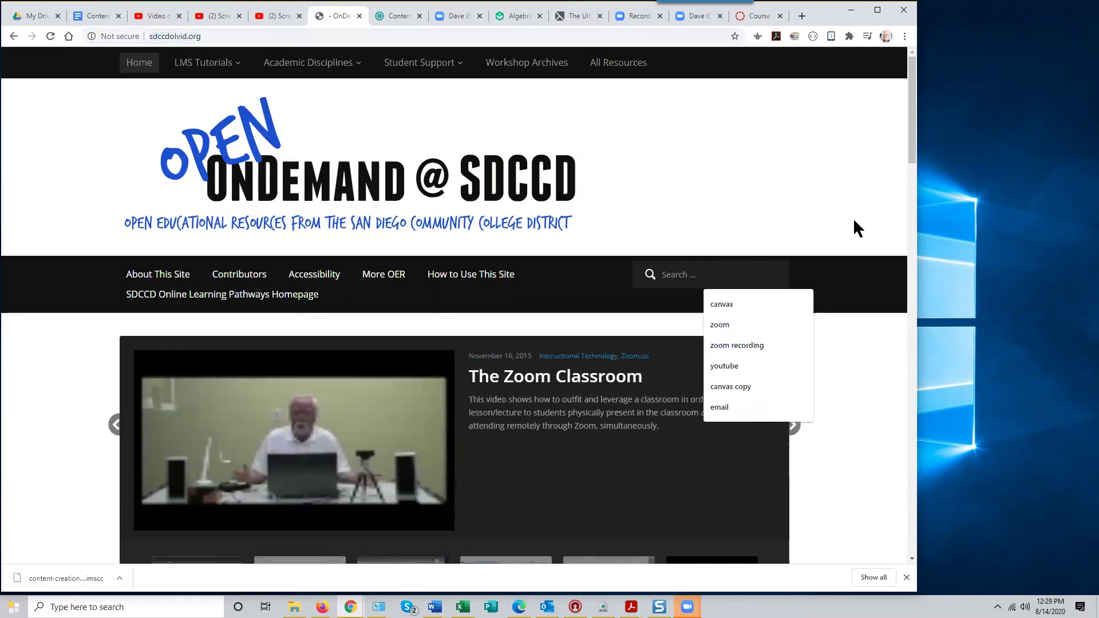
{"action": "type", "text": "suggested"}
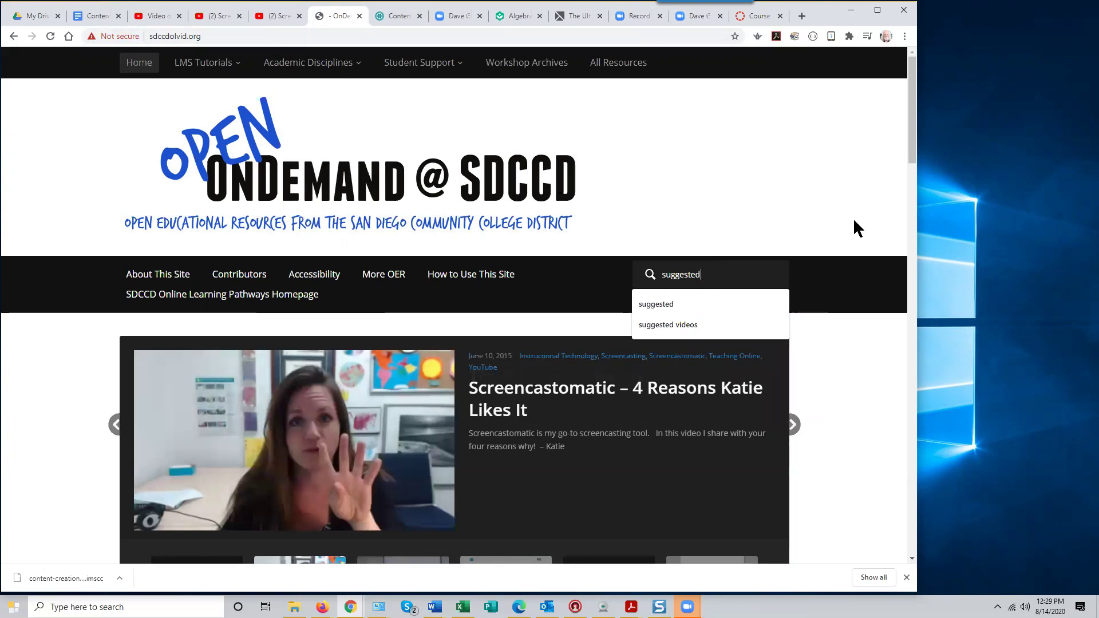
{"action": "type", "text": " v"}
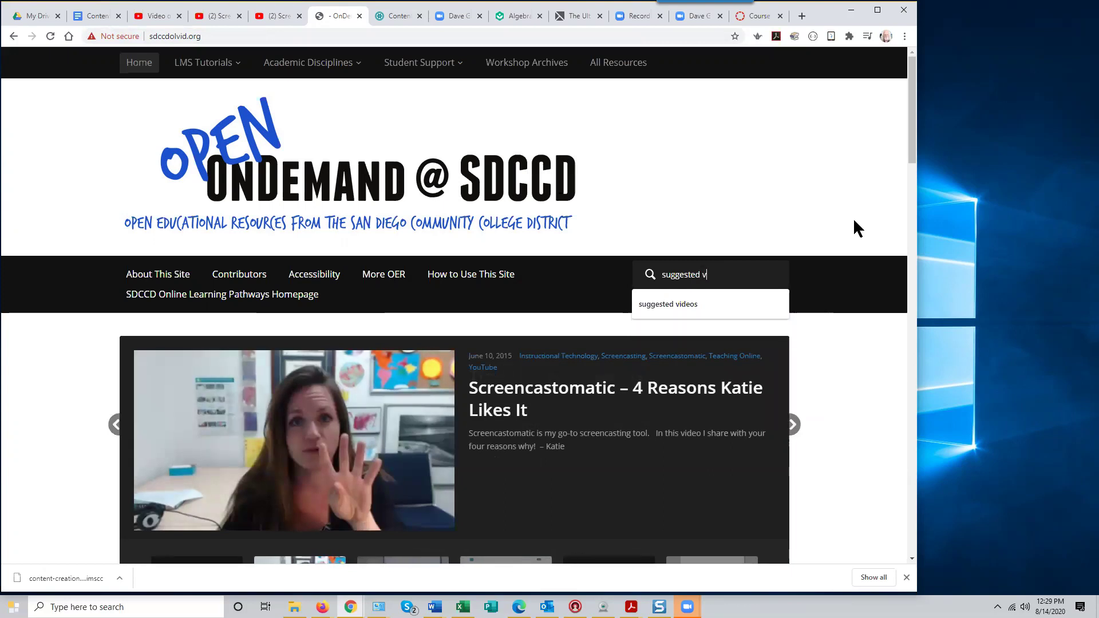
{"action": "type", "text": "ideos"}
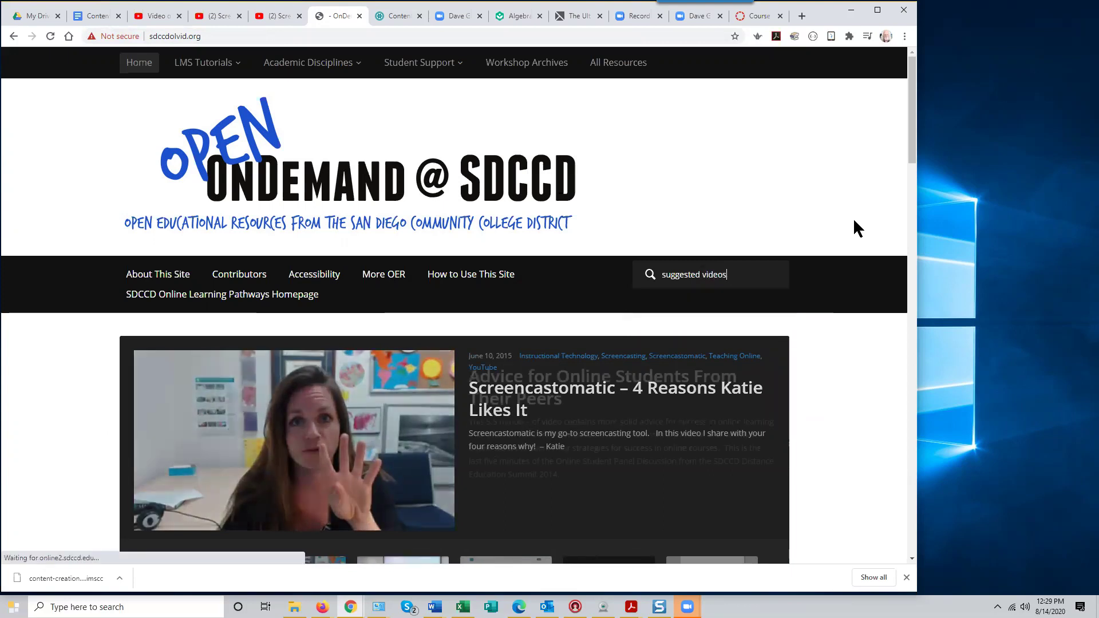
{"action": "key", "text": "Return"}
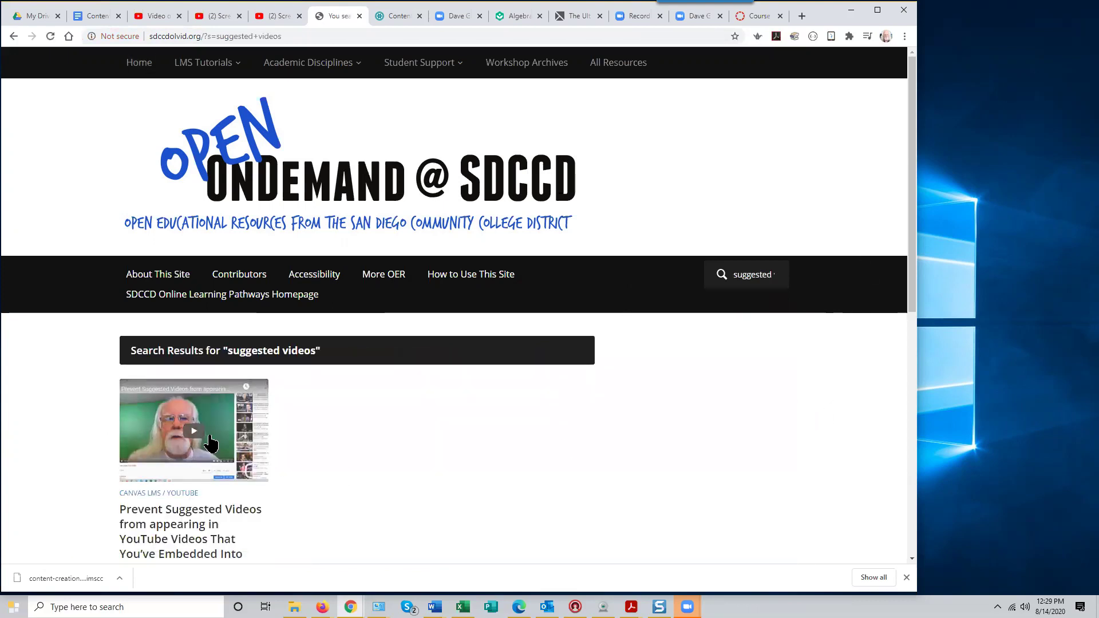
{"action": "scroll", "coordinate": [326, 517], "scroll_direction": "down", "scroll_amount": 1}
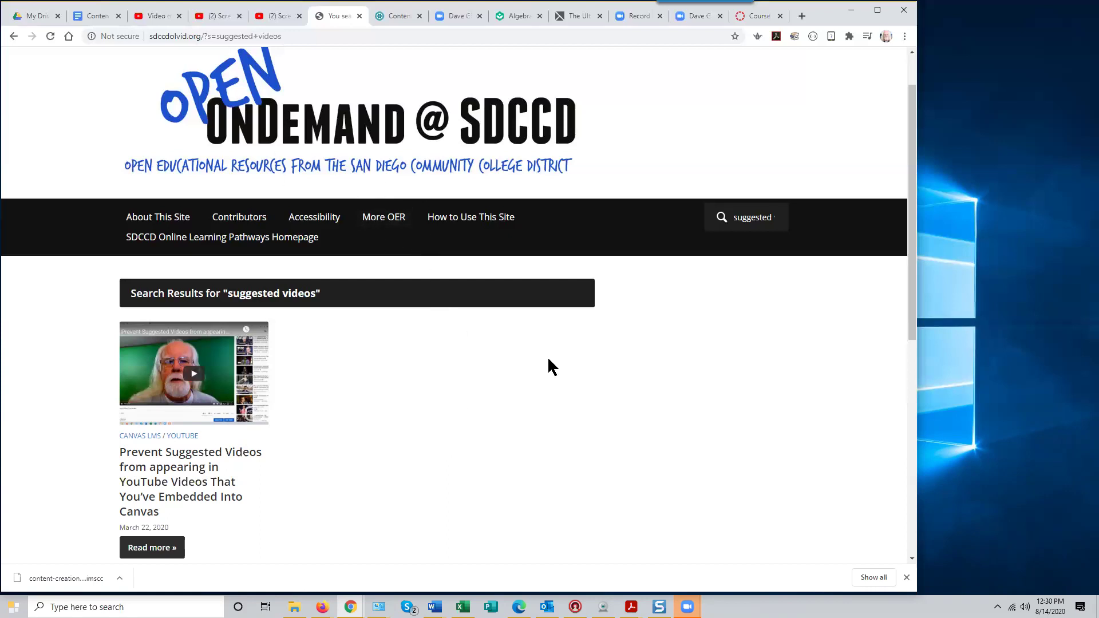
{"action": "scroll", "coordinate": [547, 356], "scroll_direction": "up", "scroll_amount": 1}
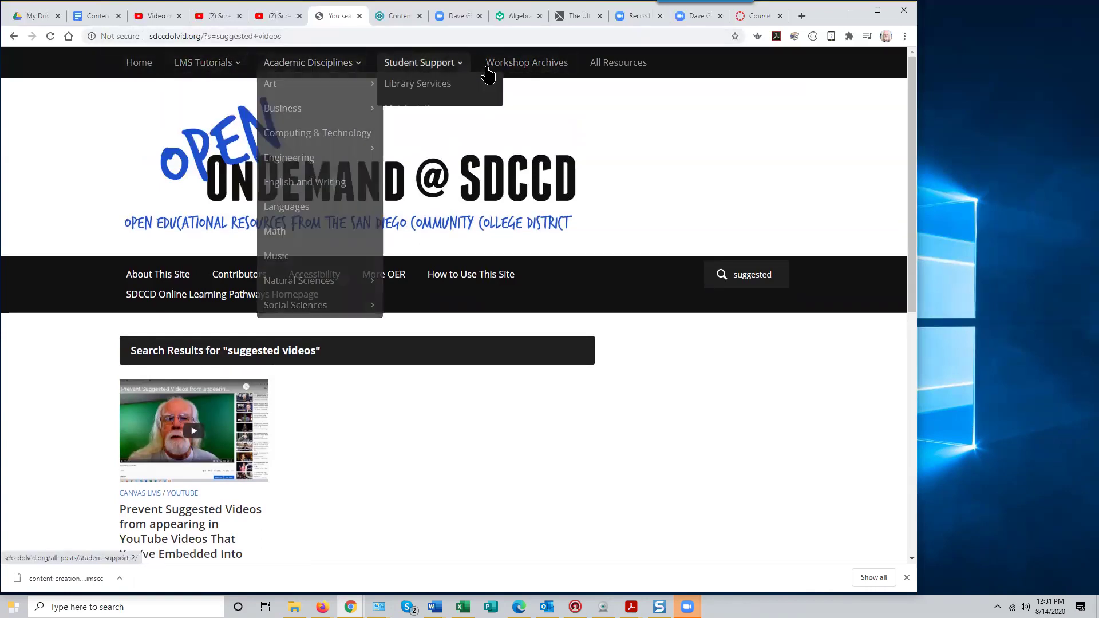
Open Workshop Archives and browse the grid of recorded workshop videos
{"action": "left_click", "coordinate": [524, 70]}
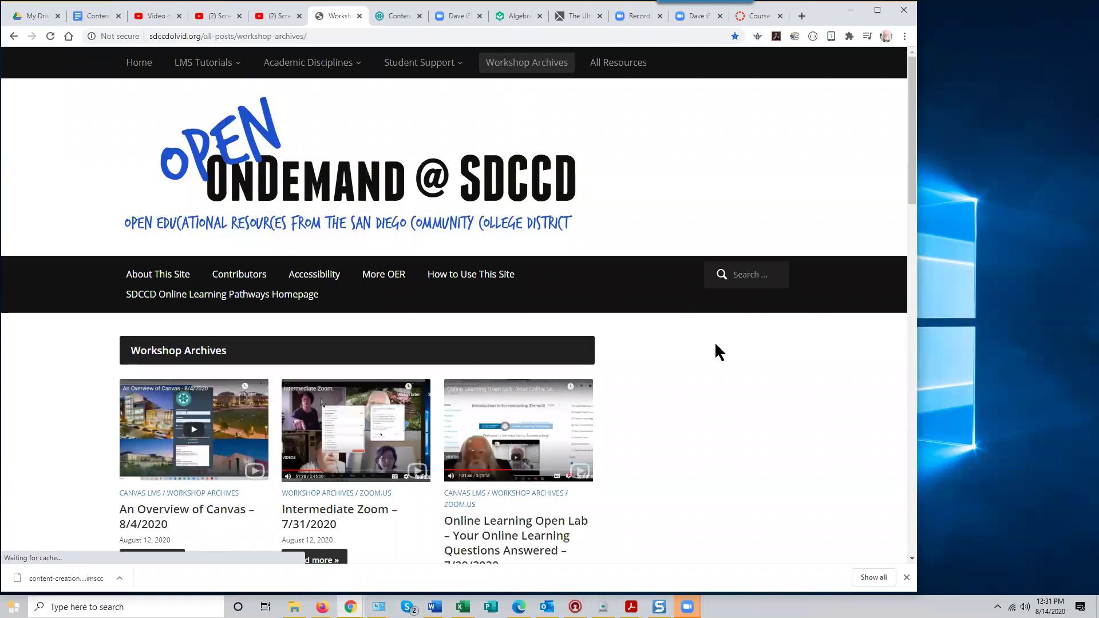
{"action": "scroll", "coordinate": [715, 343], "scroll_direction": "down", "scroll_amount": 2}
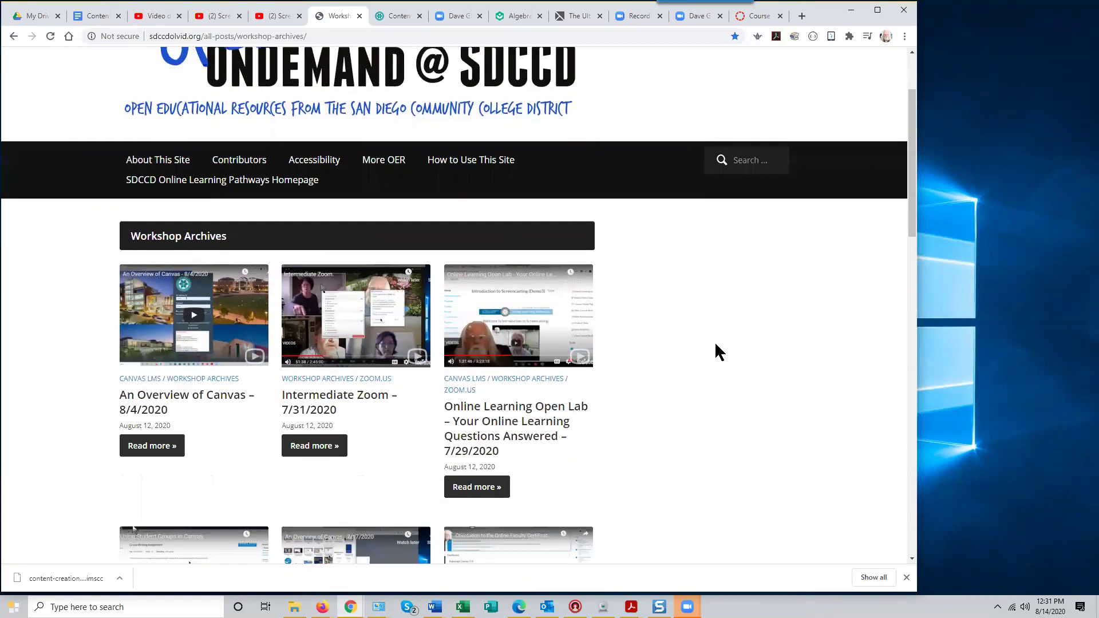
{"action": "scroll", "coordinate": [716, 344], "scroll_direction": "up", "scroll_amount": 2}
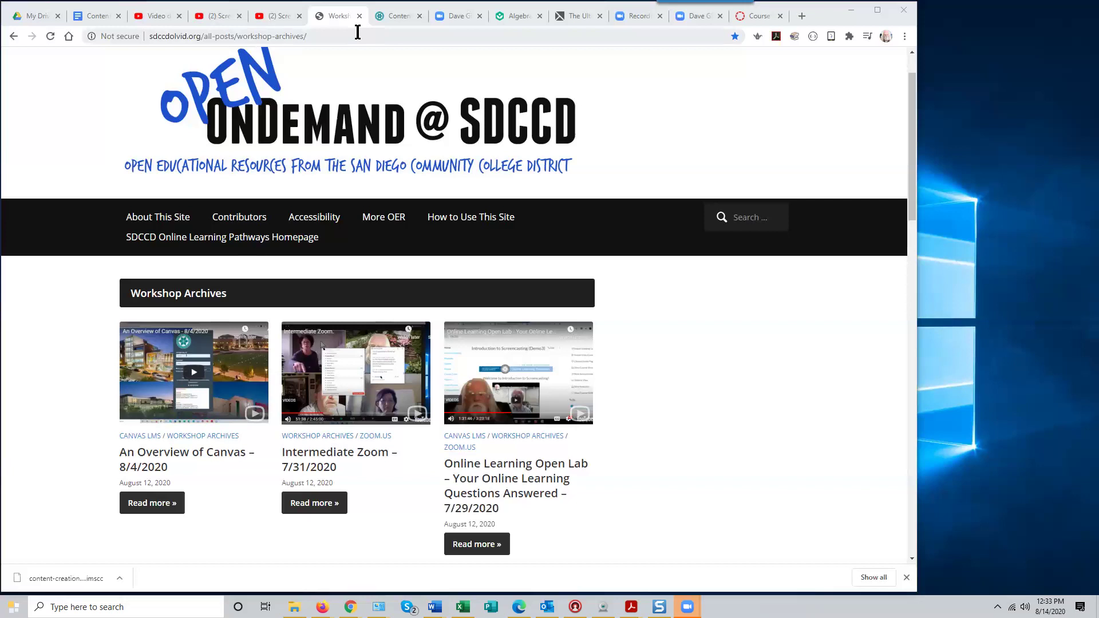
Leave the unsaved Sample Page for the Canvas Dashboard and scroll through the 22 courses
{"action": "left_click", "coordinate": [393, 17]}
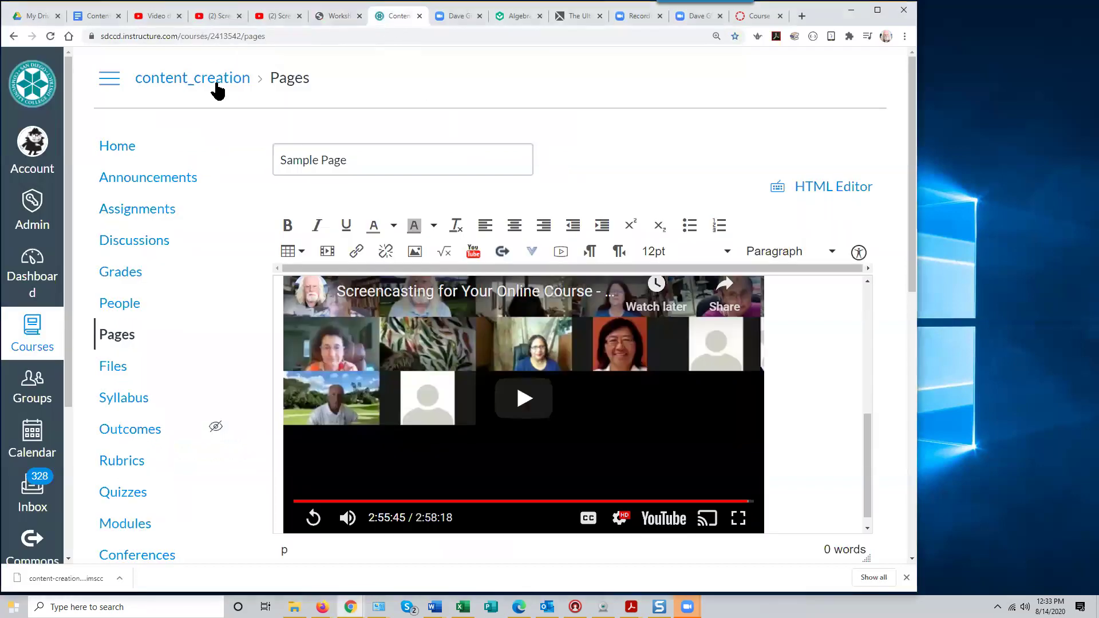
{"action": "left_click", "coordinate": [49, 263]}
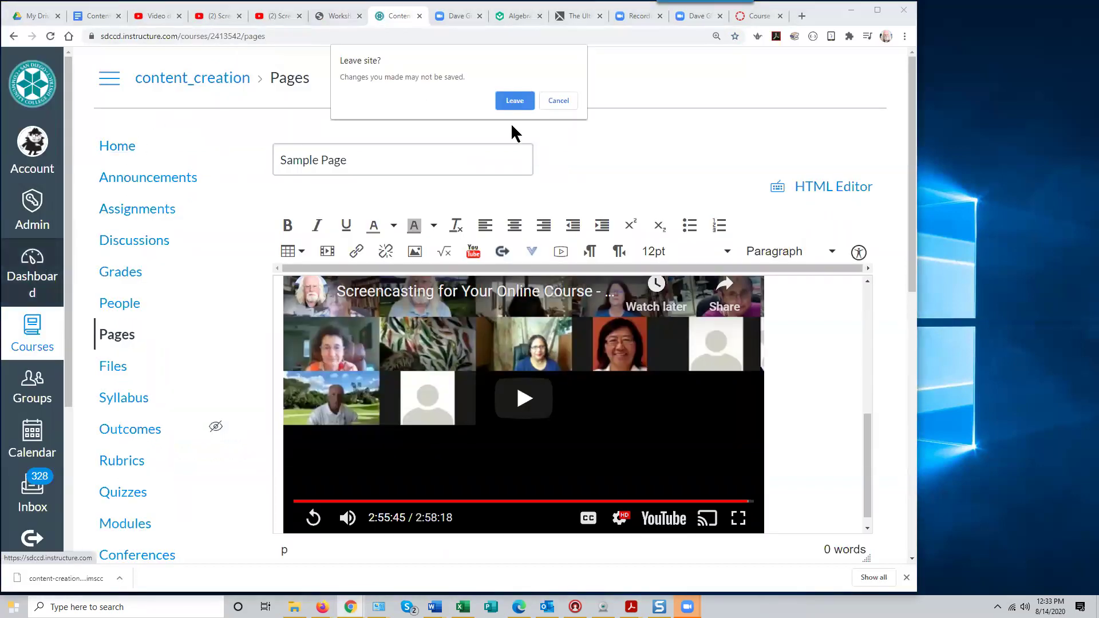
{"action": "left_click", "coordinate": [517, 103]}
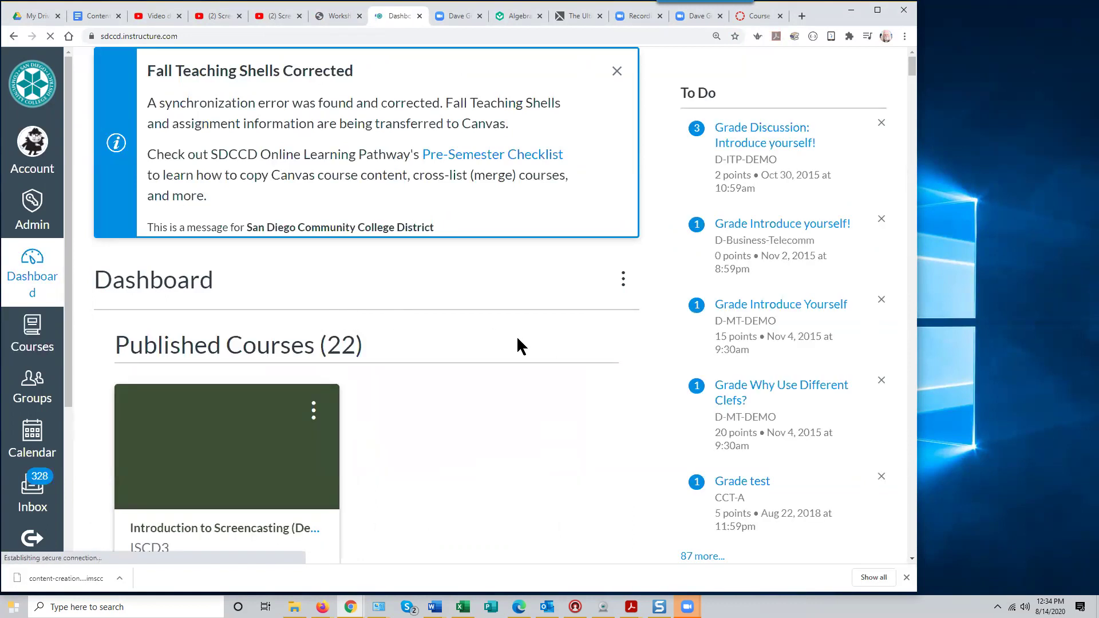
{"action": "scroll", "coordinate": [517, 338], "scroll_direction": "down", "scroll_amount": 3}
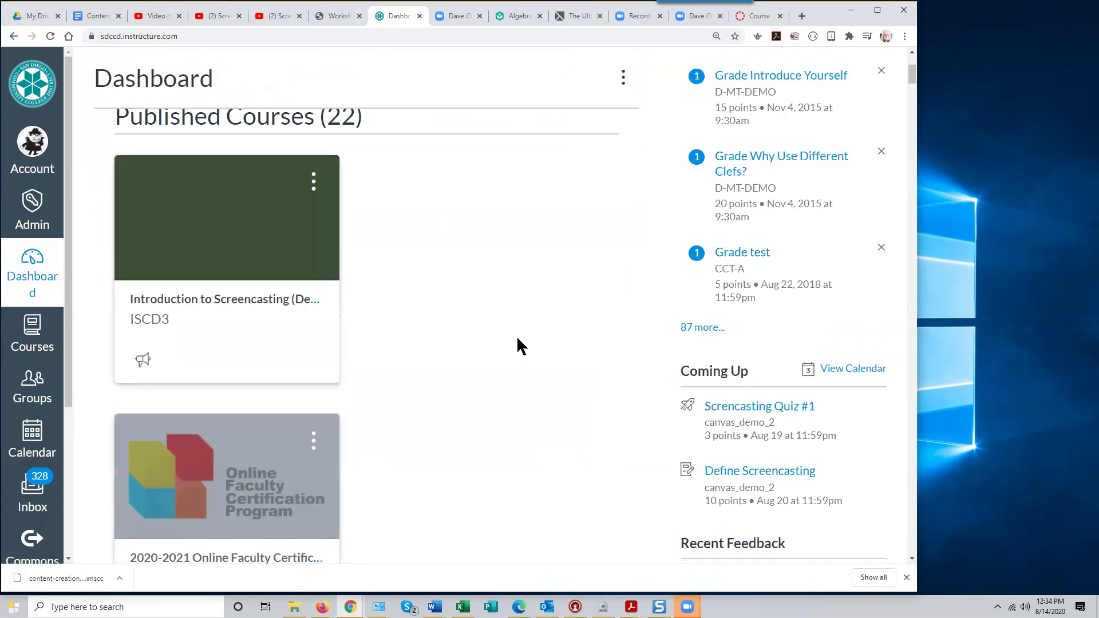
{"action": "scroll", "coordinate": [515, 338], "scroll_direction": "up", "scroll_amount": 3}
{"action": "scroll", "coordinate": [516, 338], "scroll_direction": "down", "scroll_amount": 3}
{"action": "scroll", "coordinate": [516, 339], "scroll_direction": "down", "scroll_amount": 3}
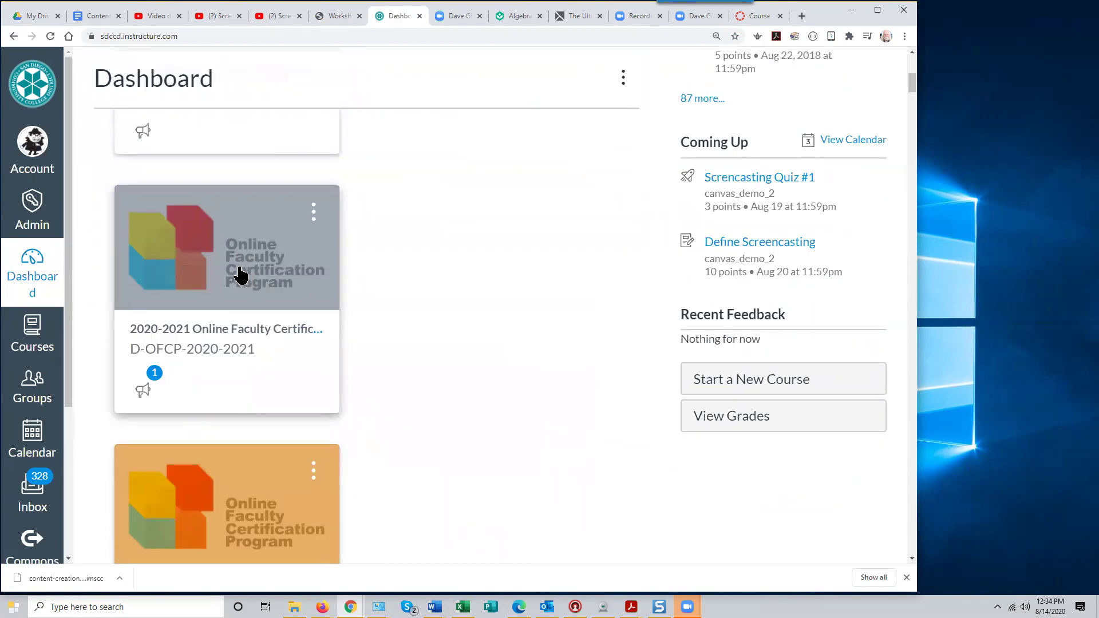
{"action": "scroll", "coordinate": [502, 285], "scroll_direction": "up", "scroll_amount": 5}
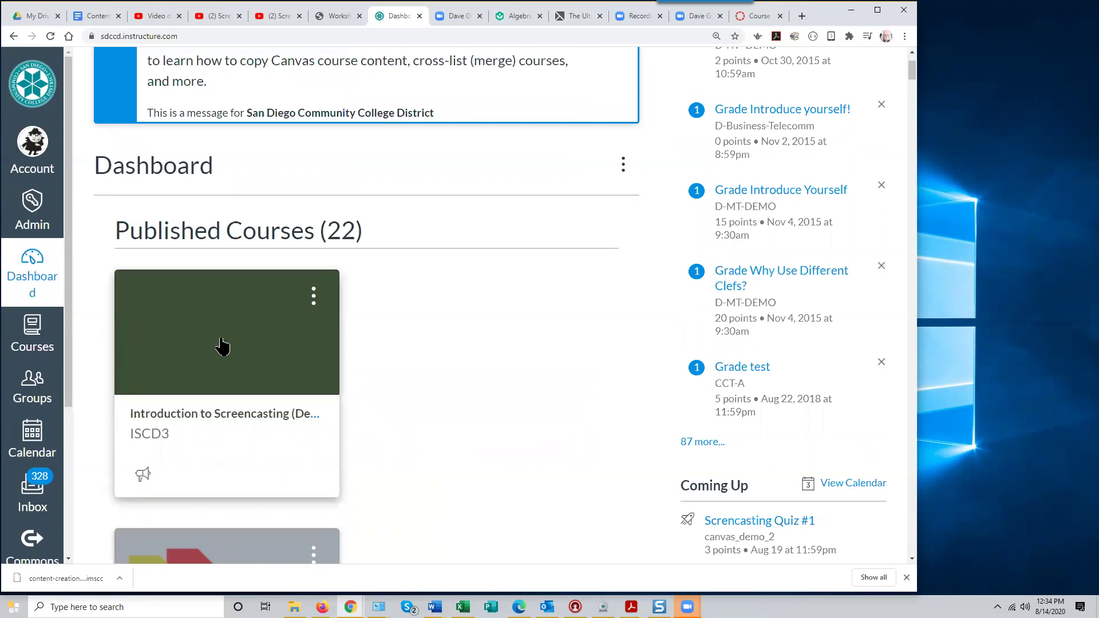
Open the Introduction to Screencasting course, zoom the page out, and go to its Settings
{"action": "left_click", "coordinate": [224, 347]}
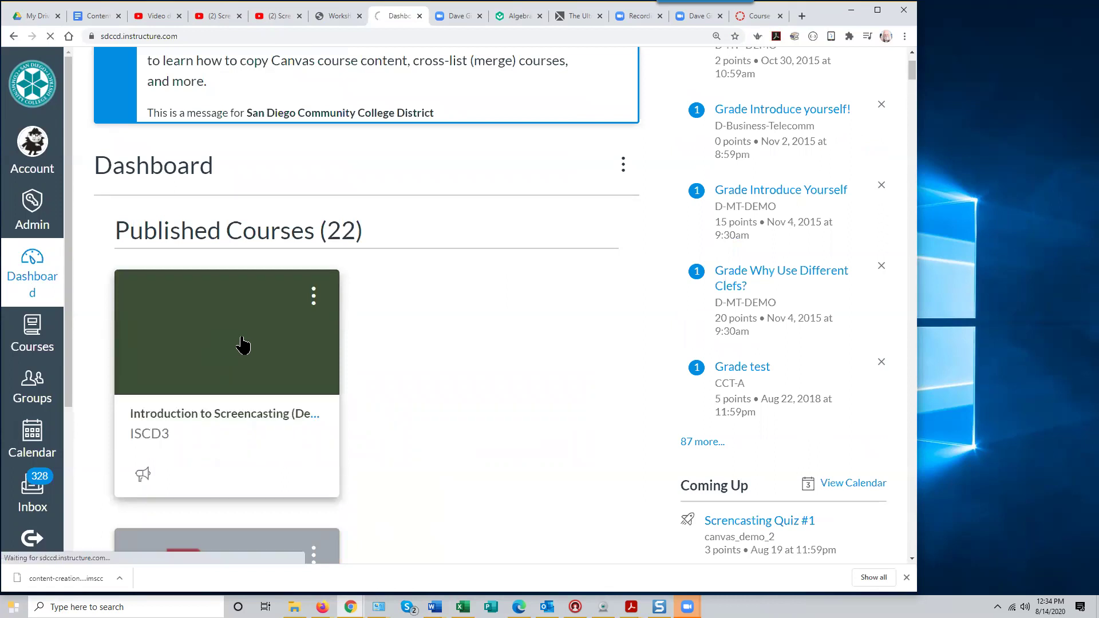
{"action": "key", "text": "ctrl+minus"}
{"action": "key", "text": "ctrl+minus"}
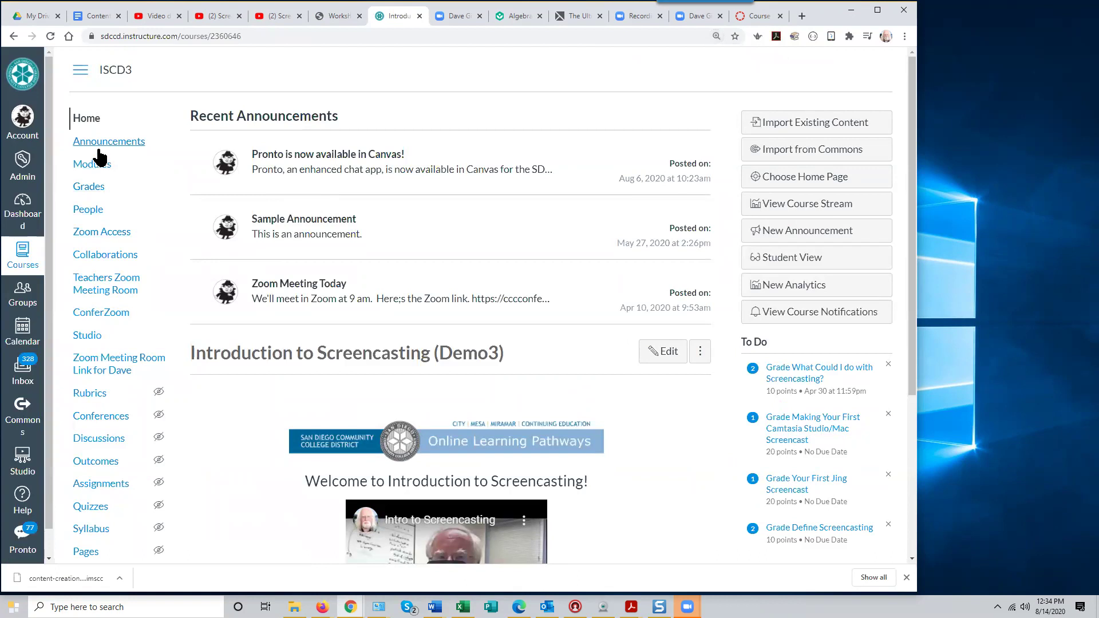
{"action": "scroll", "coordinate": [191, 326], "scroll_direction": "down", "scroll_amount": 3}
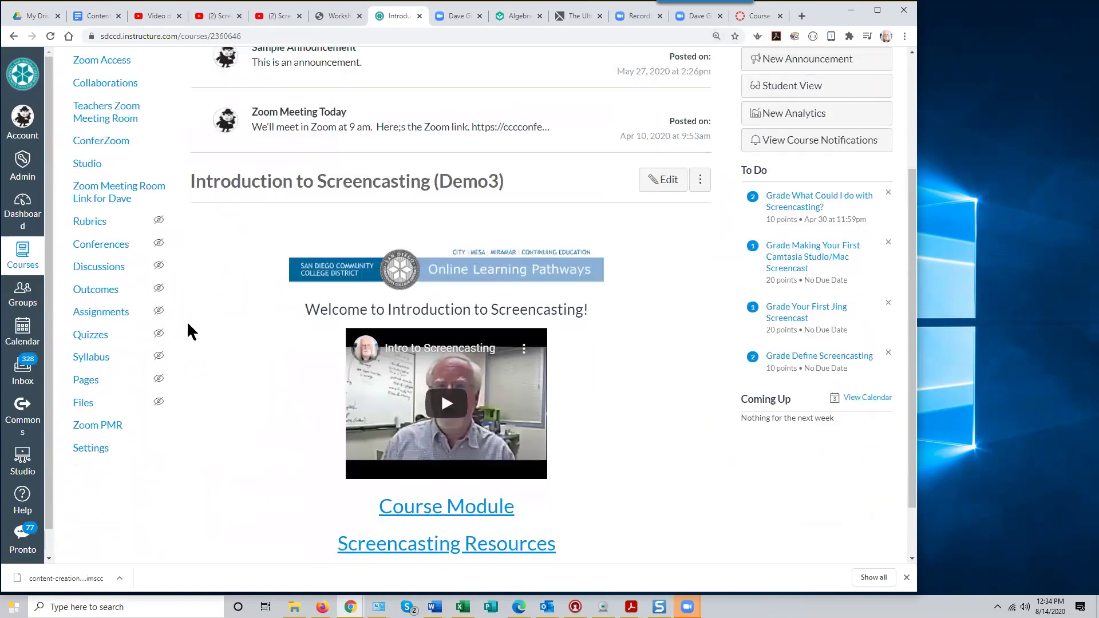
{"action": "left_click", "coordinate": [98, 454]}
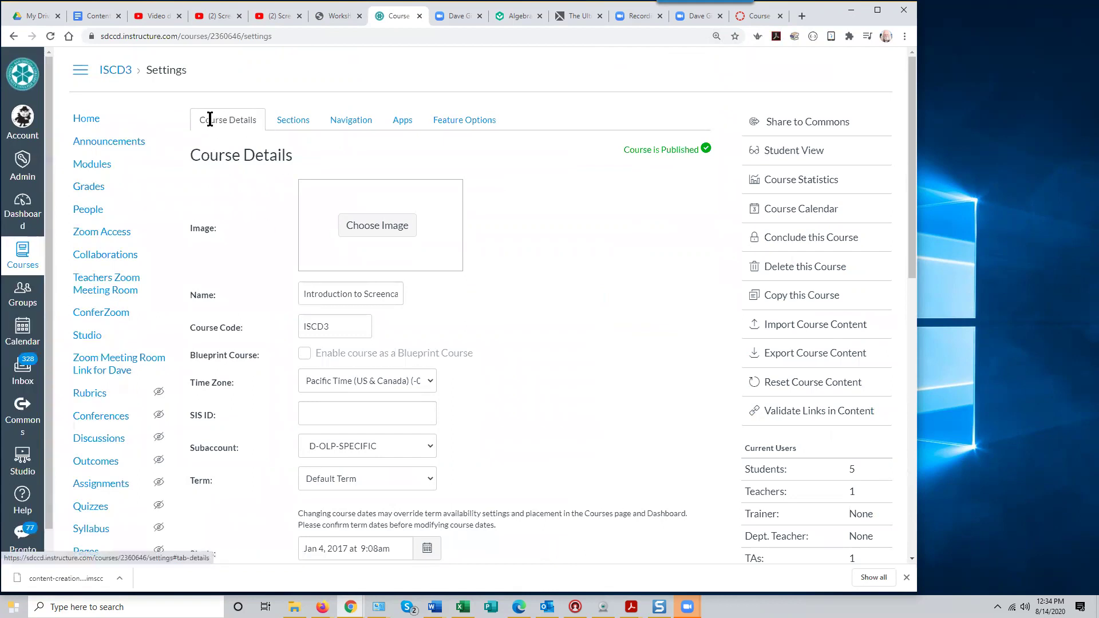
Upload screencasting.jpg from the Pictures folder as the course card image
{"action": "left_click", "coordinate": [379, 234]}
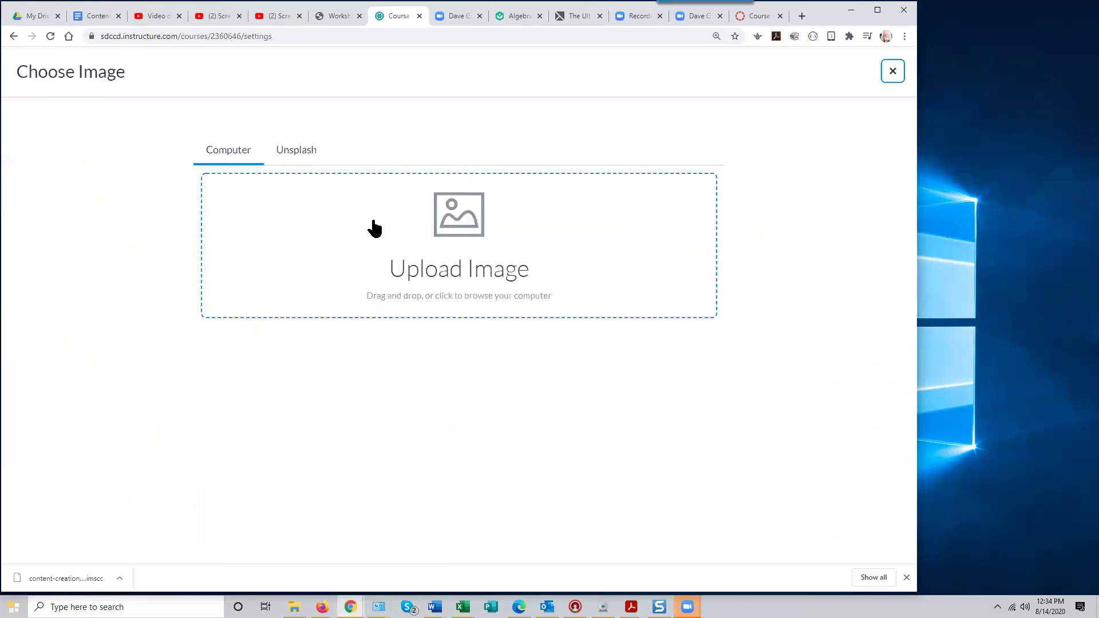
{"action": "left_click", "coordinate": [455, 268]}
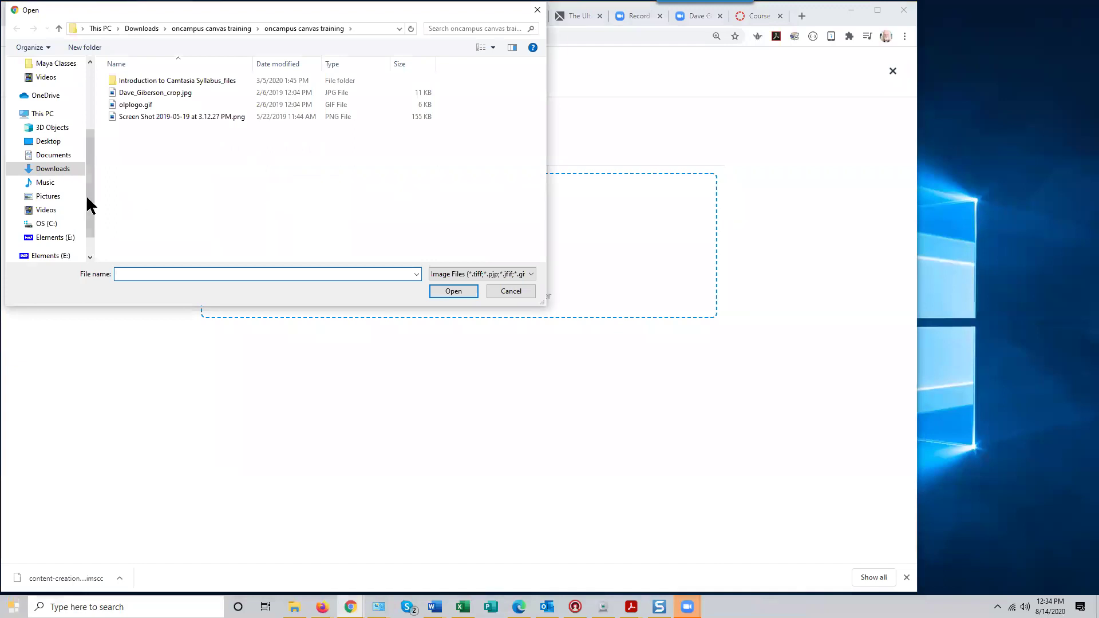
{"action": "left_click", "coordinate": [48, 198]}
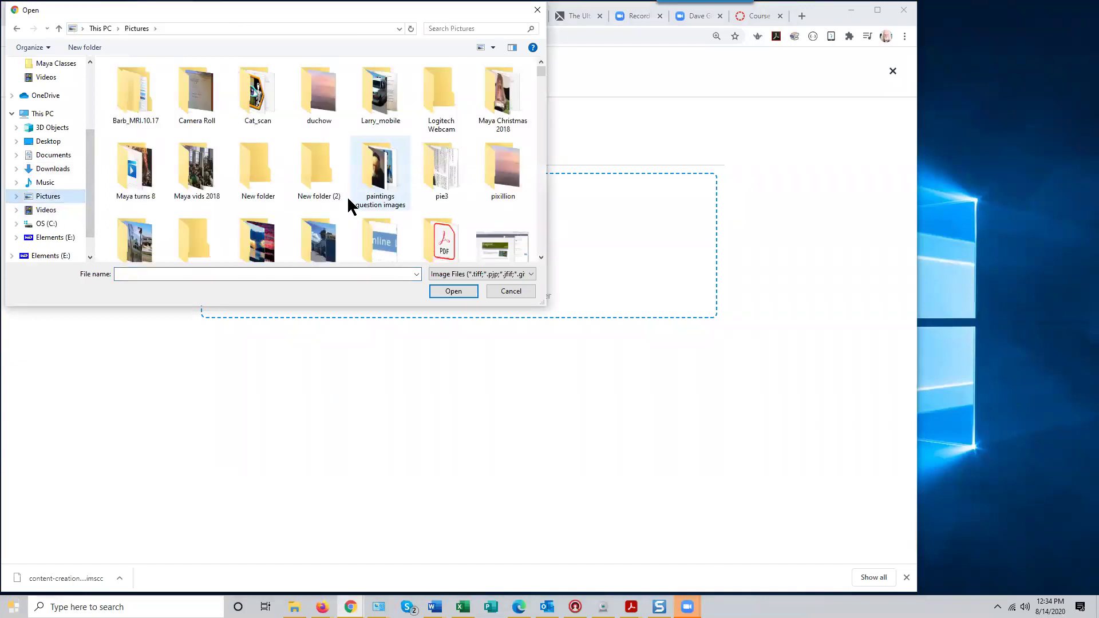
{"action": "left_click_drag", "start_coordinate": [540, 72], "coordinate": [535, 216]}
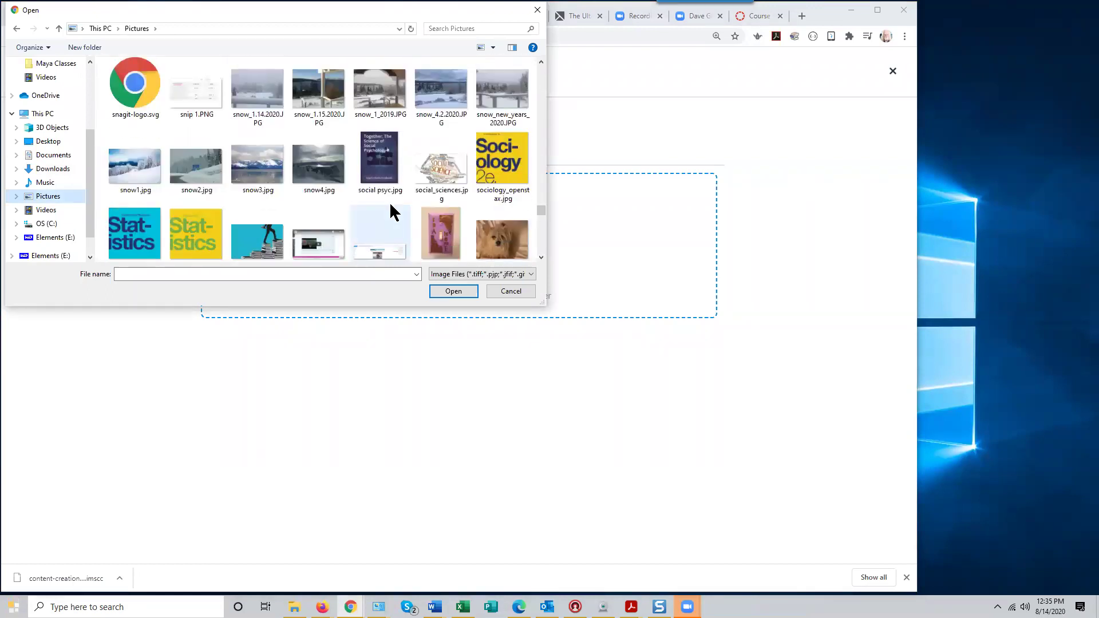
{"action": "scroll", "coordinate": [391, 211], "scroll_direction": "up", "scroll_amount": 1}
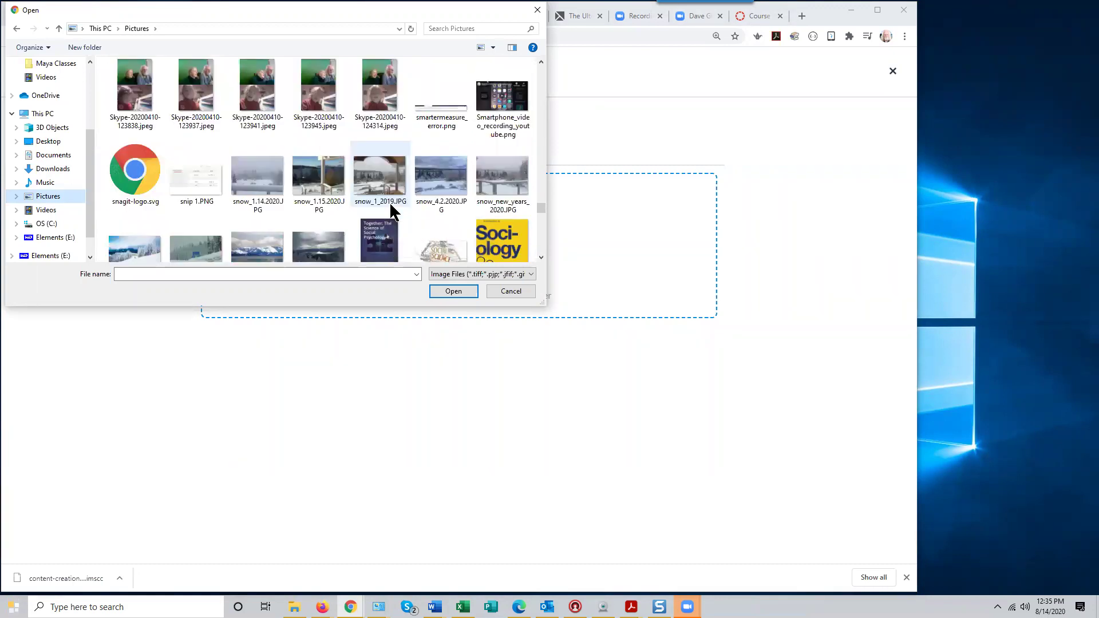
{"action": "scroll", "coordinate": [391, 205], "scroll_direction": "up", "scroll_amount": 1}
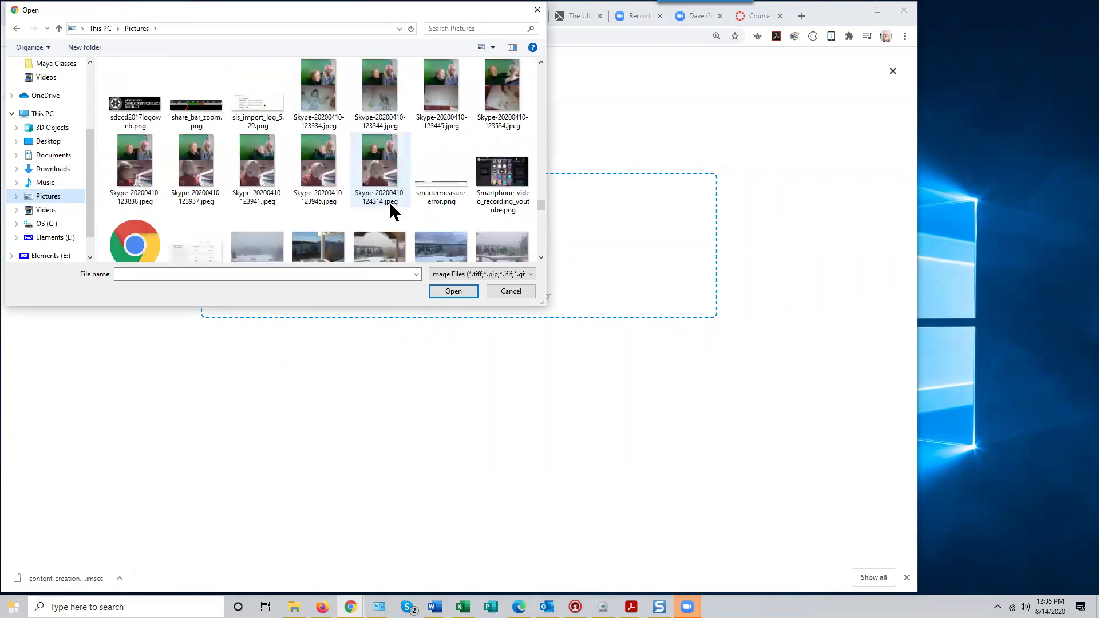
{"action": "scroll", "coordinate": [386, 201], "scroll_direction": "up", "scroll_amount": 2}
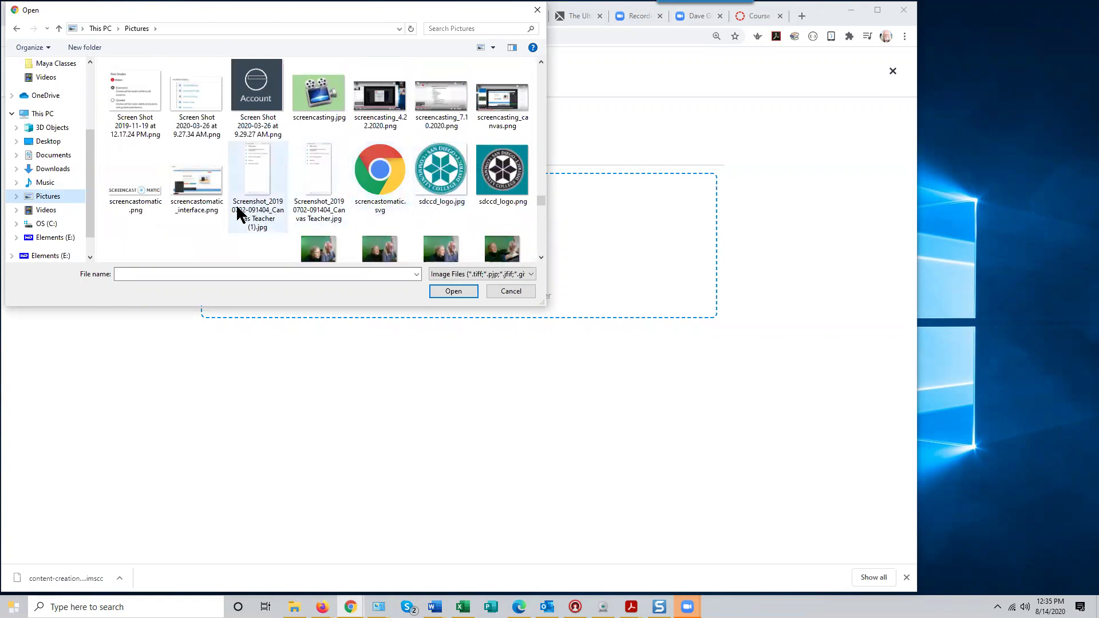
{"action": "left_click", "coordinate": [304, 101]}
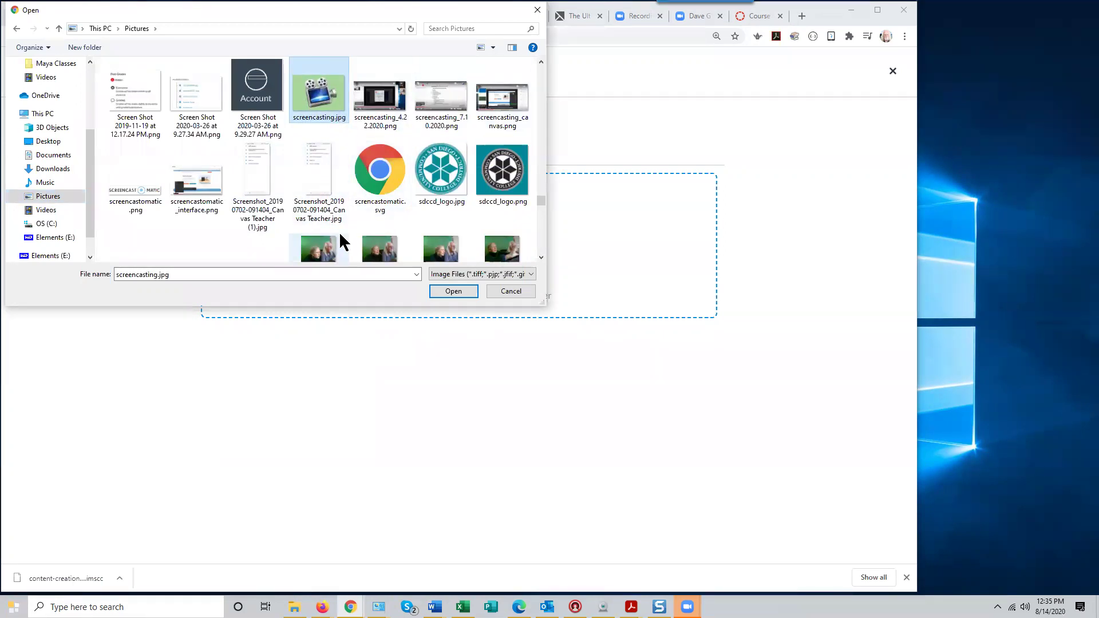
{"action": "left_click", "coordinate": [452, 293]}
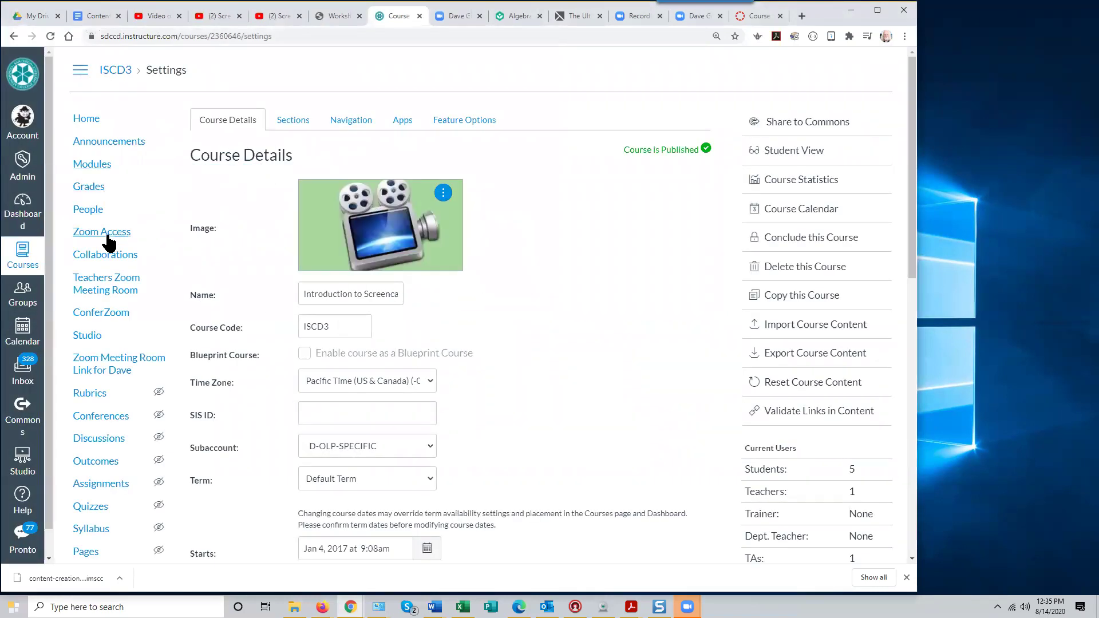
Return to the Dashboard, where the ISCD3 card shows the new screencasting image
{"action": "left_click", "coordinate": [10, 219]}
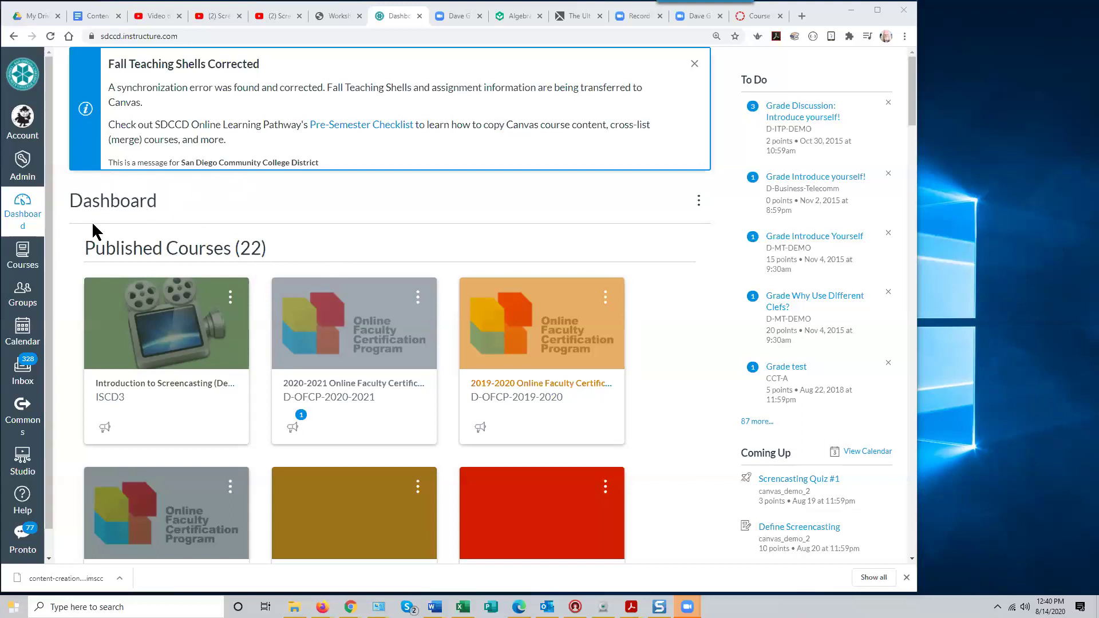
Reload the Dashboard and open the pink Introduction to Screencasting ISCD2x course card
{"action": "left_click", "coordinate": [26, 208]}
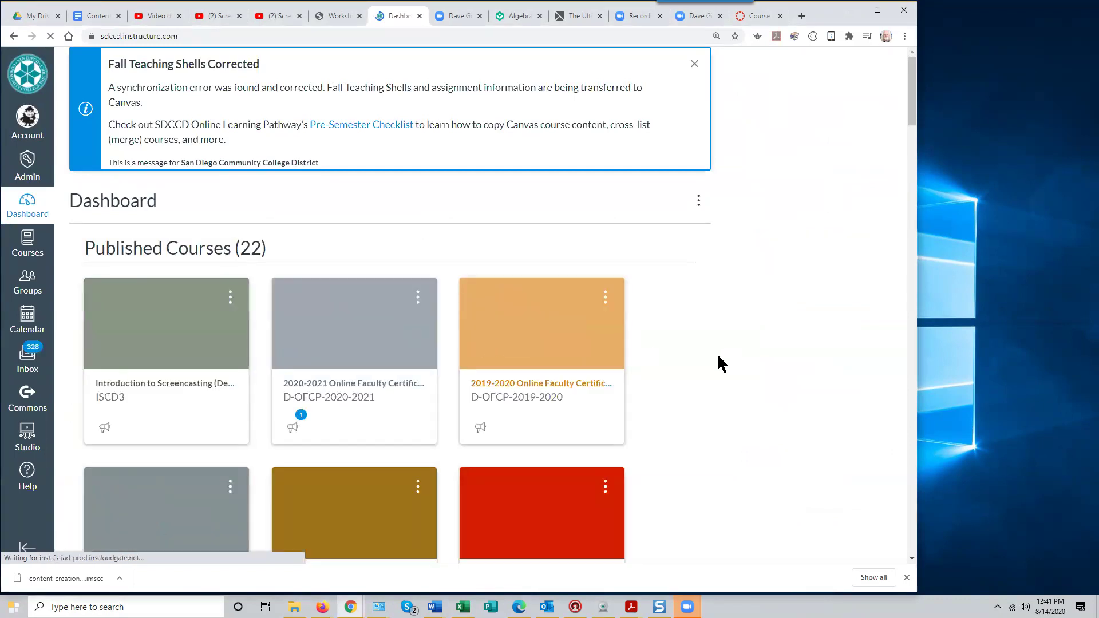
{"action": "scroll", "coordinate": [715, 355], "scroll_direction": "down", "scroll_amount": 4}
{"action": "scroll", "coordinate": [715, 352], "scroll_direction": "down", "scroll_amount": 5}
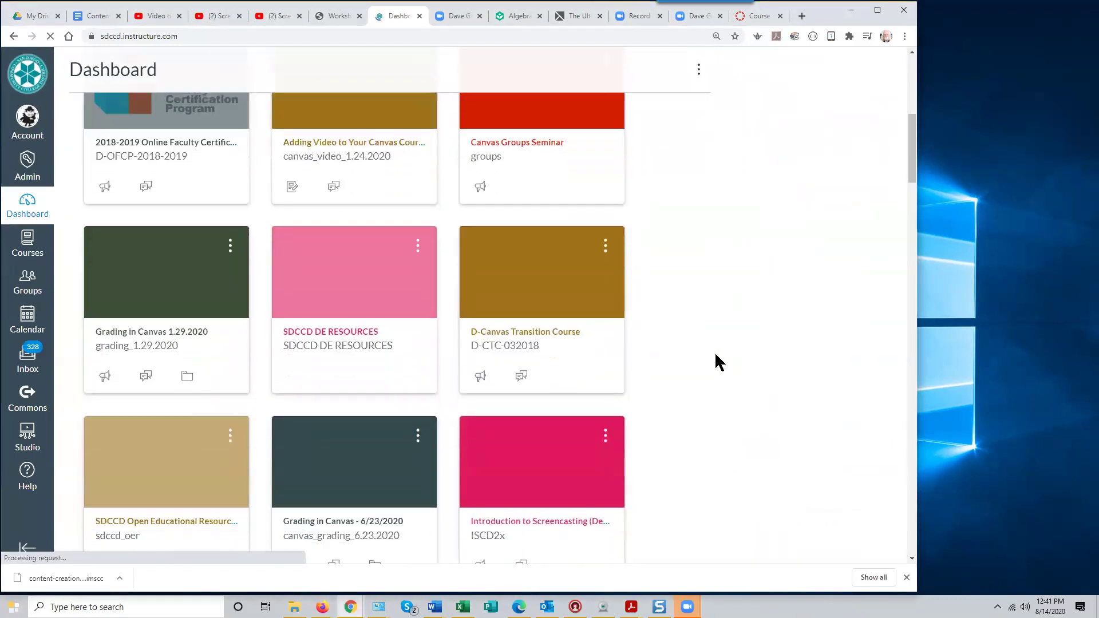
{"action": "scroll", "coordinate": [718, 355], "scroll_direction": "down", "scroll_amount": 2}
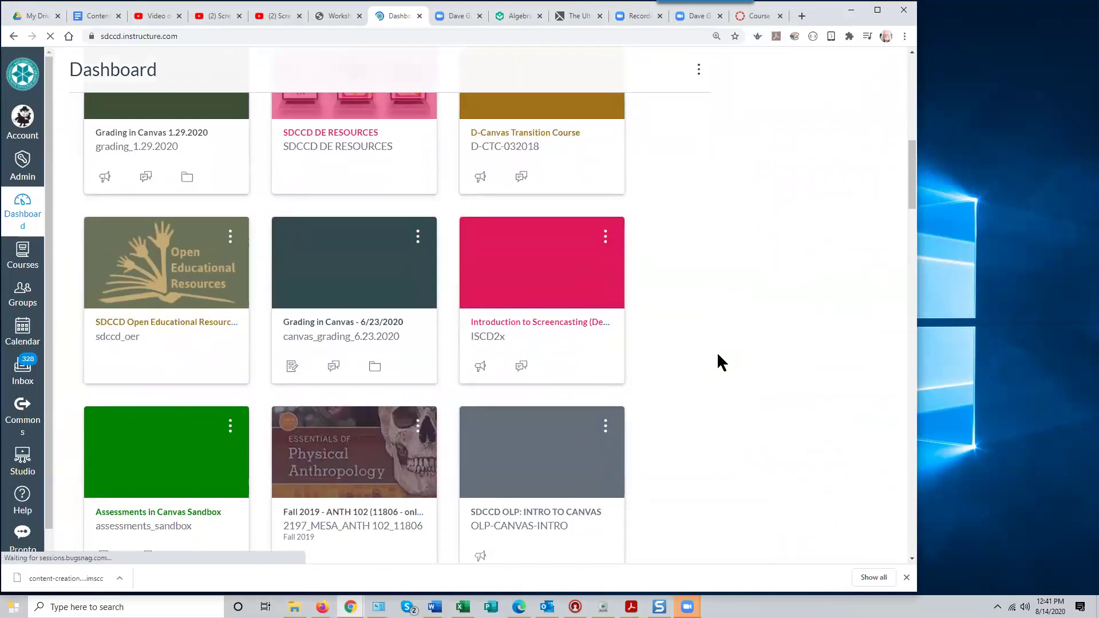
{"action": "left_click", "coordinate": [530, 268]}
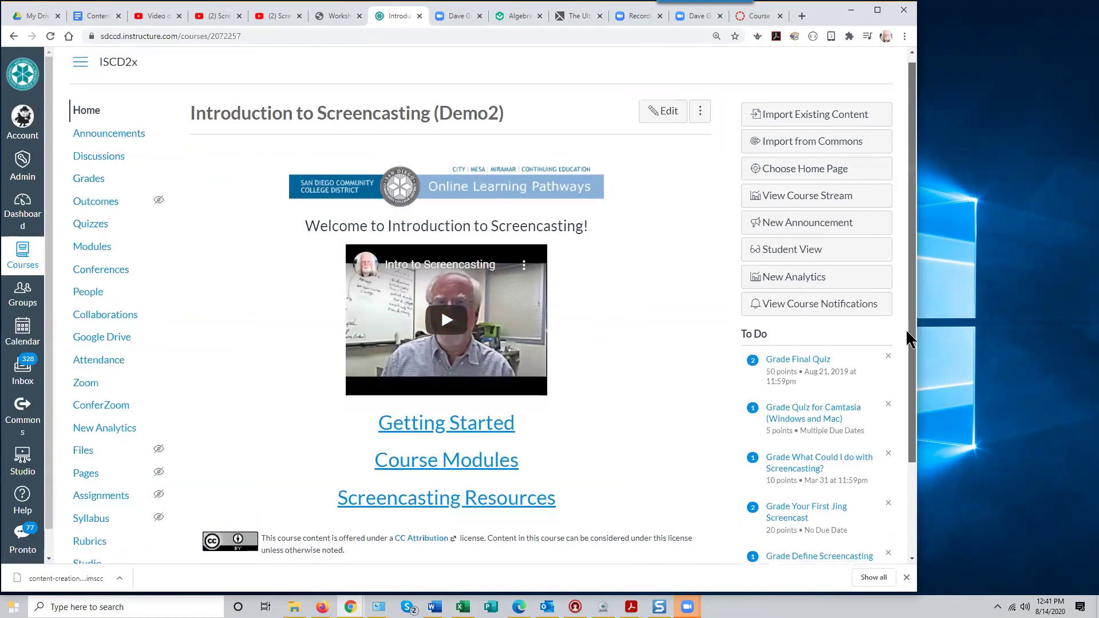
{"action": "scroll", "coordinate": [905, 328], "scroll_direction": "down", "scroll_amount": 2}
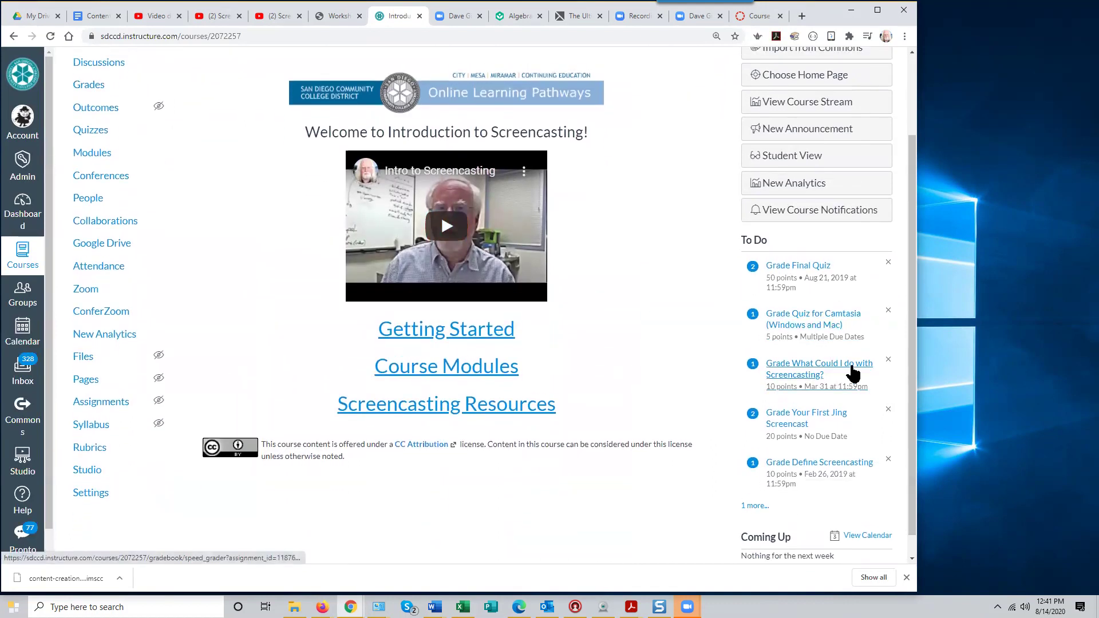
Reset all ISCD2x course content from Settings, then go to the course Home
{"action": "left_click", "coordinate": [89, 499]}
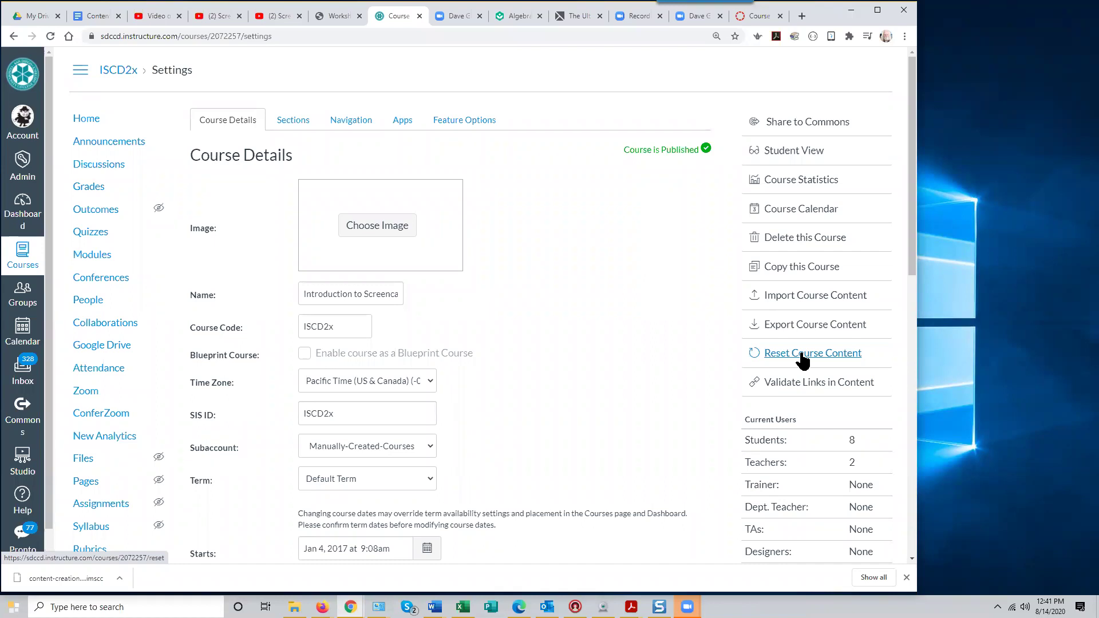
{"action": "left_click", "coordinate": [801, 354]}
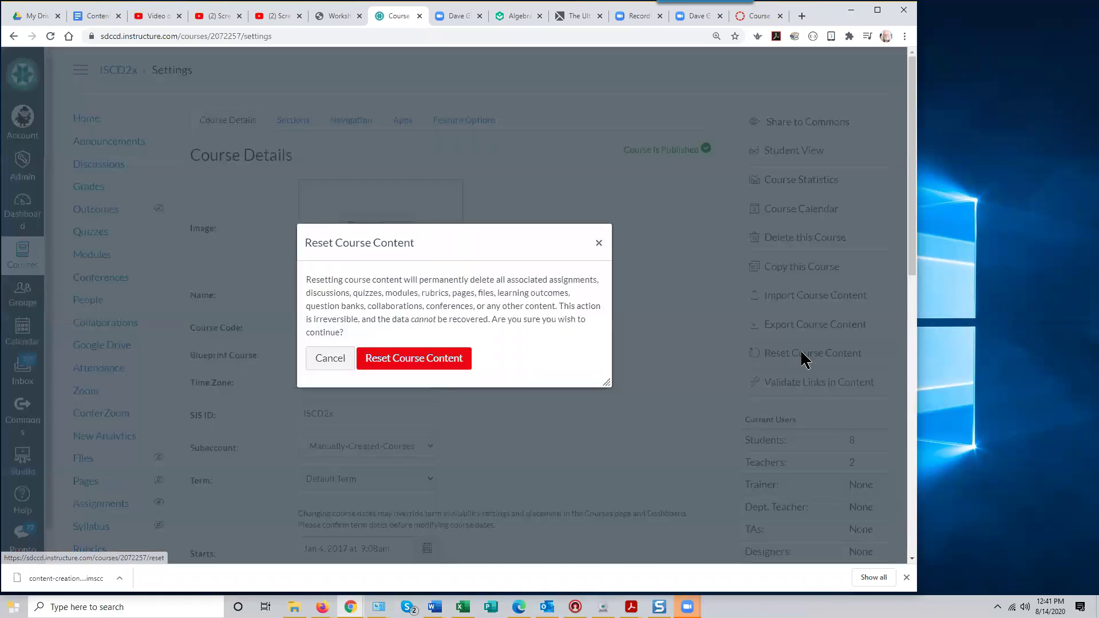
{"action": "left_click", "coordinate": [431, 360]}
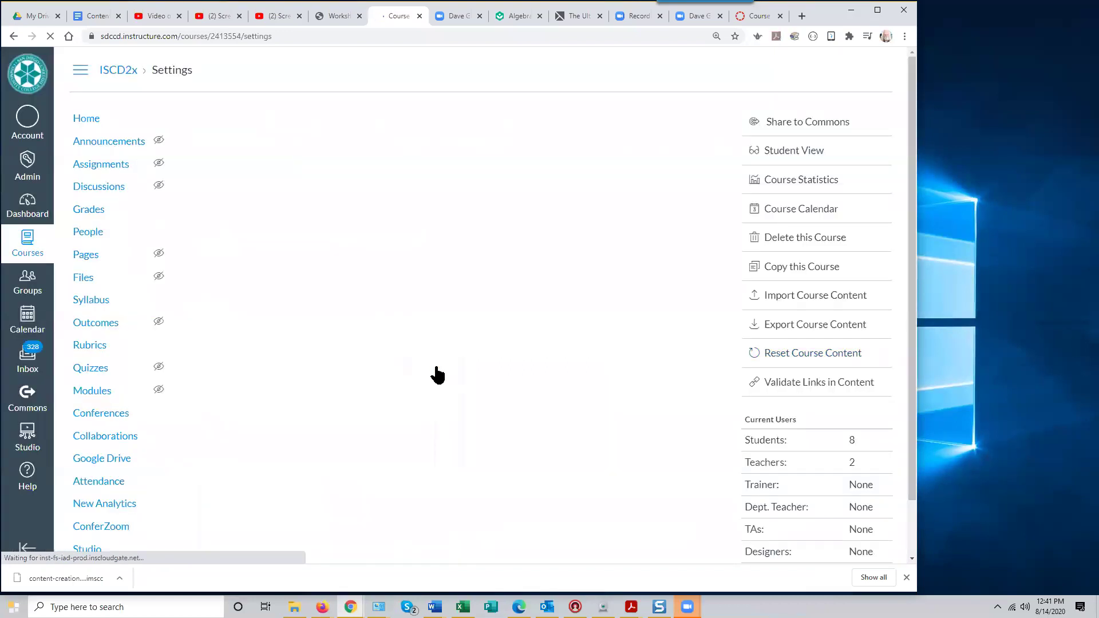
{"action": "left_click", "coordinate": [87, 120]}
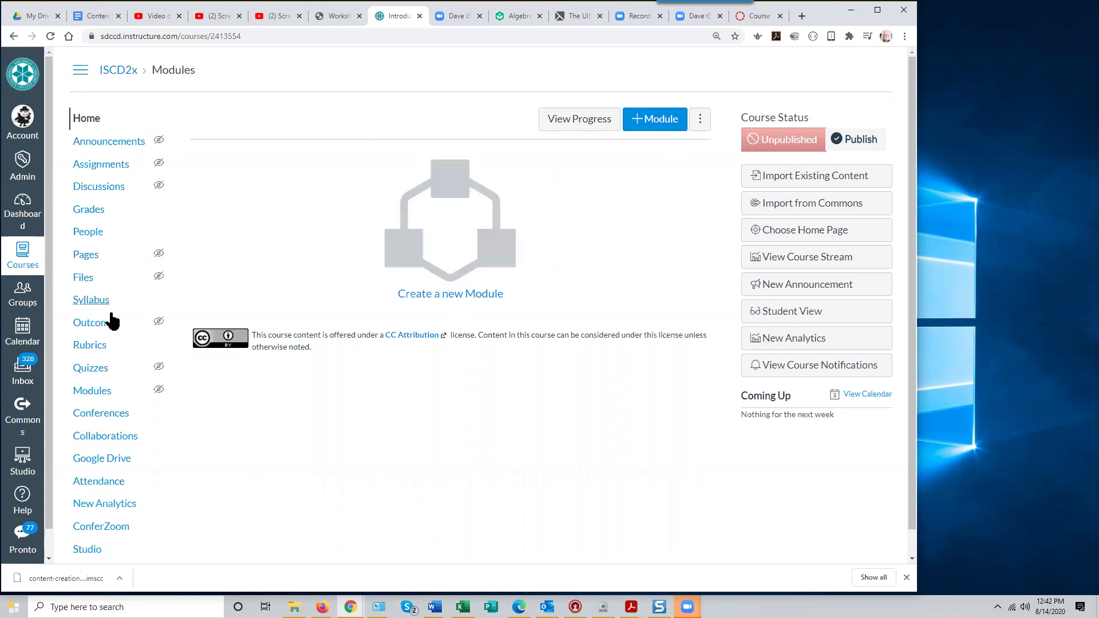
View the empty Modules page, then return to the Dashboard now showing 21 courses
{"action": "left_click", "coordinate": [100, 396]}
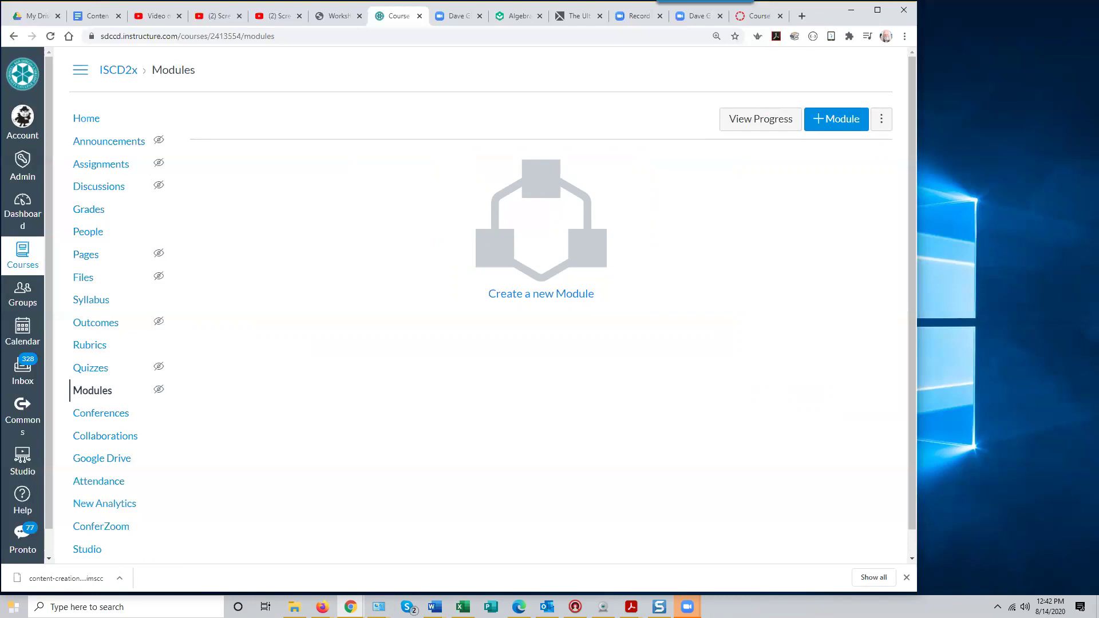
{"action": "left_click", "coordinate": [26, 213]}
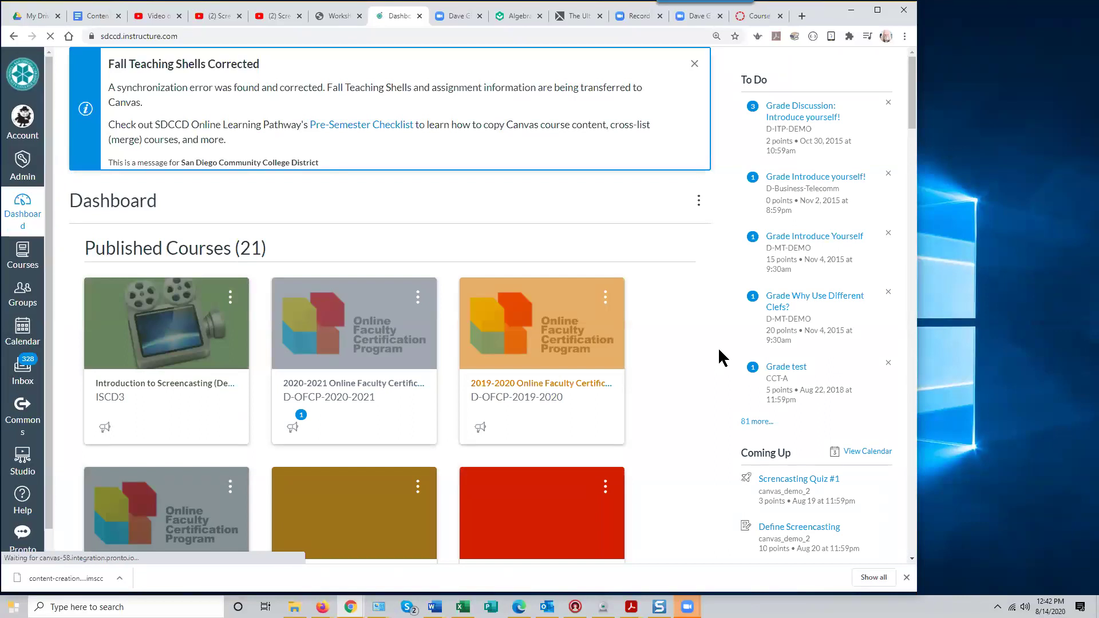
{"action": "scroll", "coordinate": [662, 366], "scroll_direction": "down", "scroll_amount": 2}
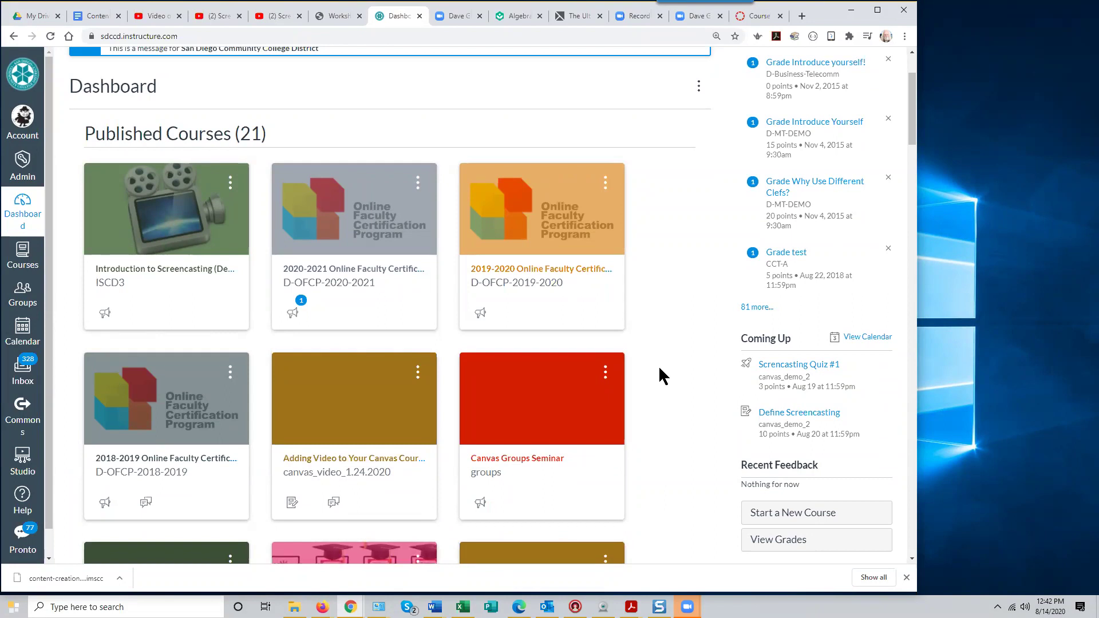
{"action": "scroll", "coordinate": [646, 369], "scroll_direction": "down", "scroll_amount": 1}
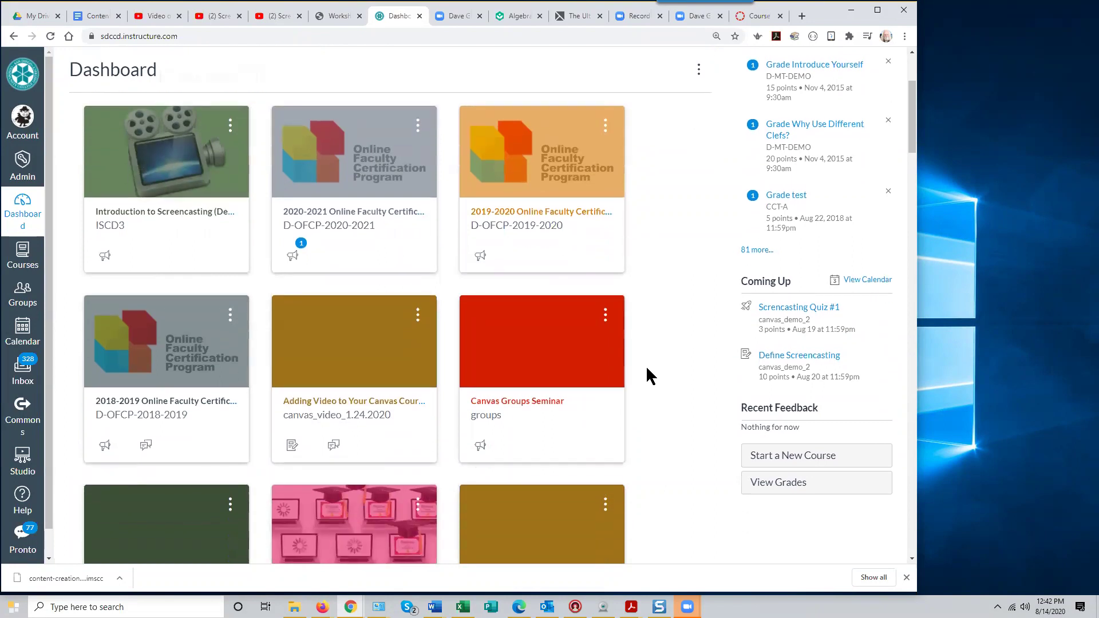
{"action": "scroll", "coordinate": [652, 373], "scroll_direction": "down", "scroll_amount": 3}
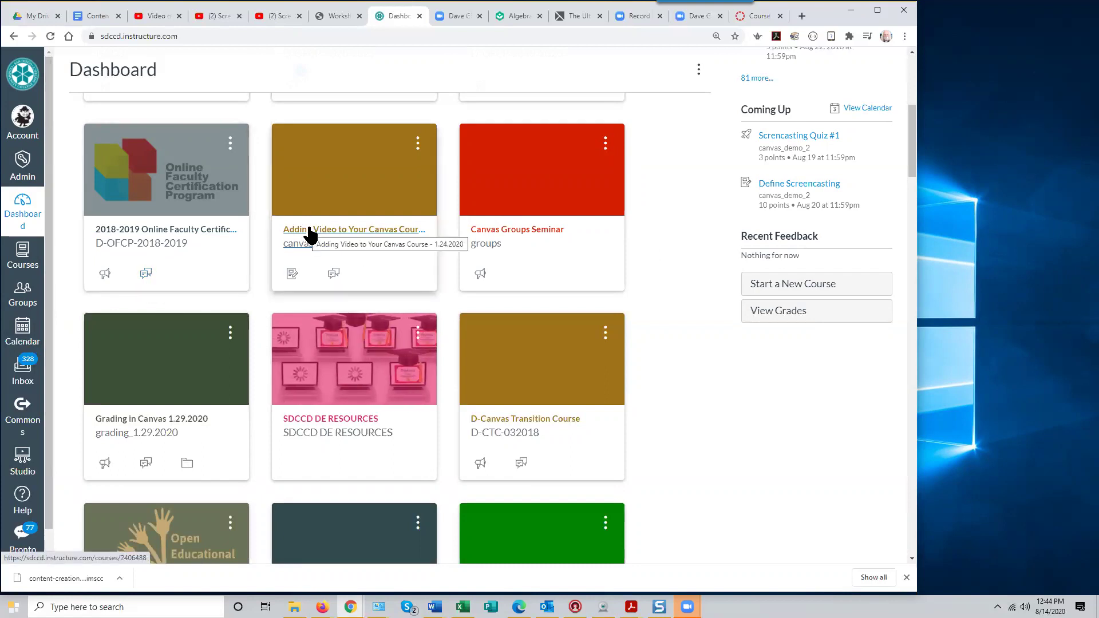
Search the OnDemand @ SDCCD site for 'opening page'
{"action": "left_click", "coordinate": [338, 18]}
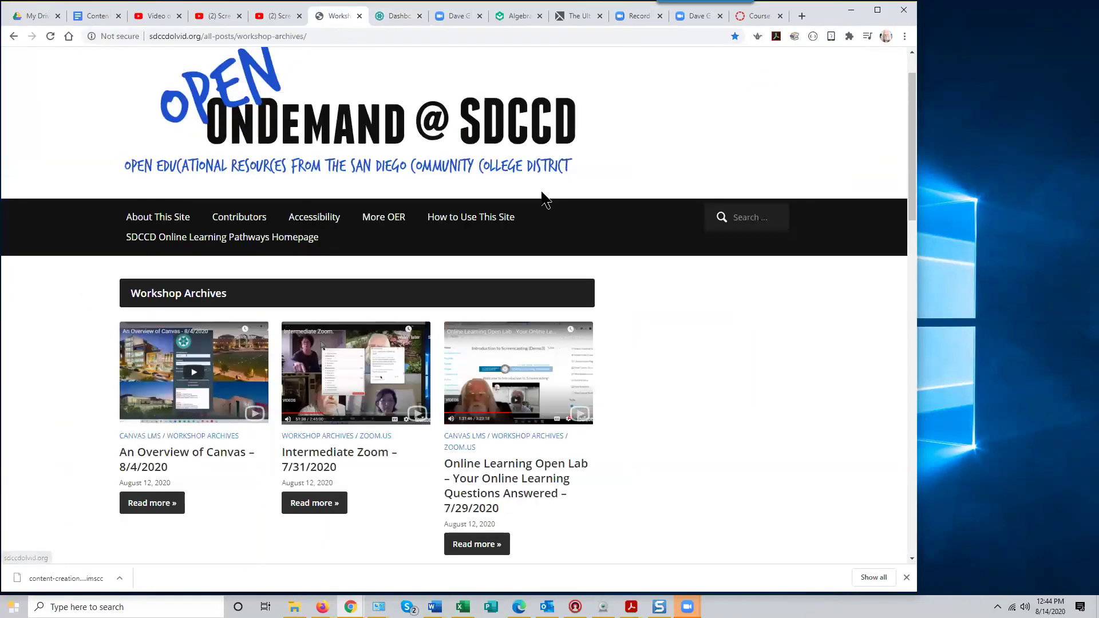
{"action": "left_click", "coordinate": [746, 217]}
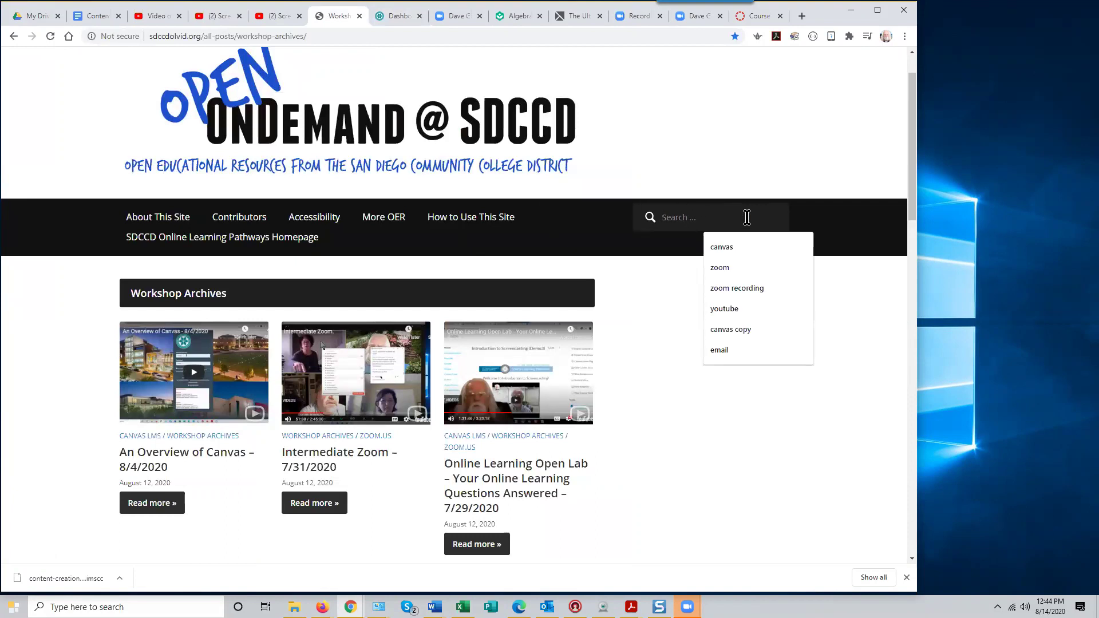
{"action": "type", "text": "opening pa"}
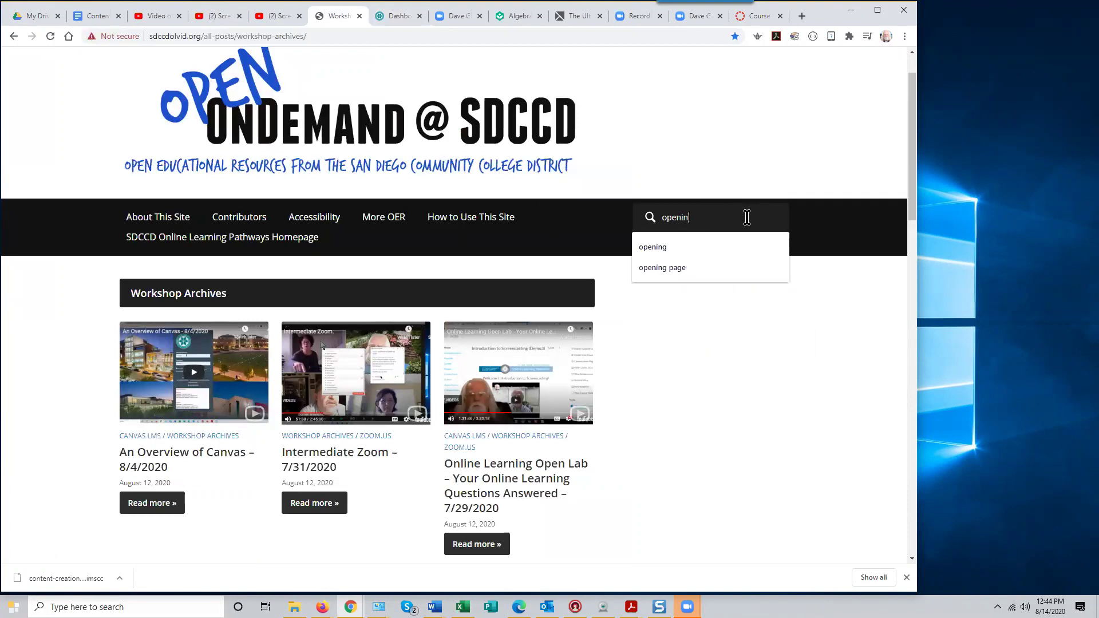
{"action": "type", "text": "ge"}
{"action": "key", "text": "Return"}
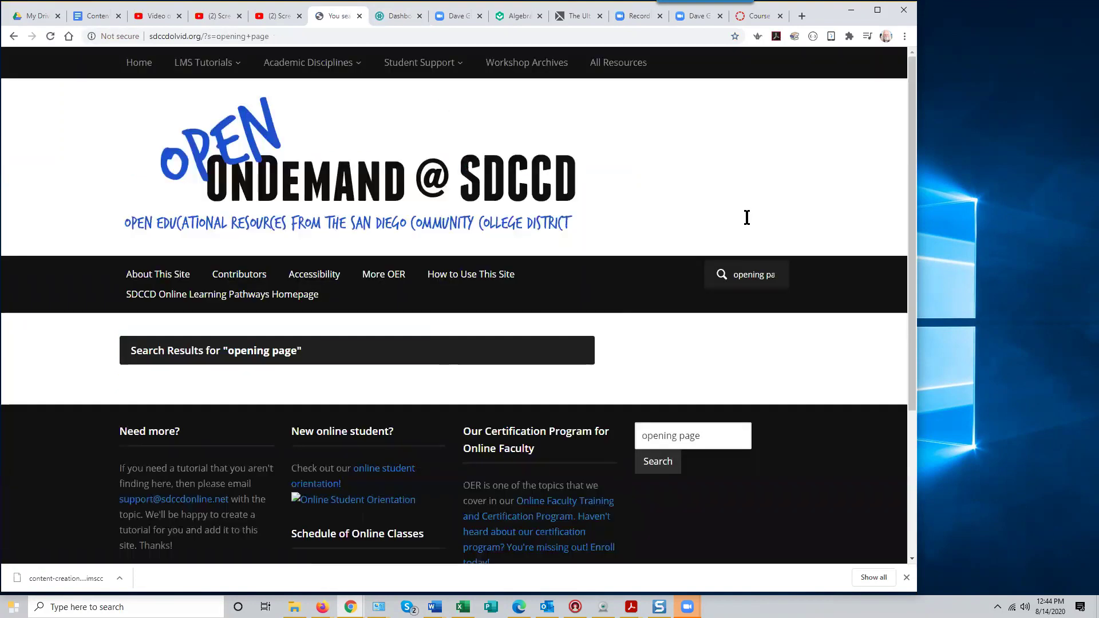
Replace the search query with 'home' and rerun the site search
{"action": "left_click", "coordinate": [733, 274]}
{"action": "left_click_drag", "start_coordinate": [744, 274], "coordinate": [633, 274]}
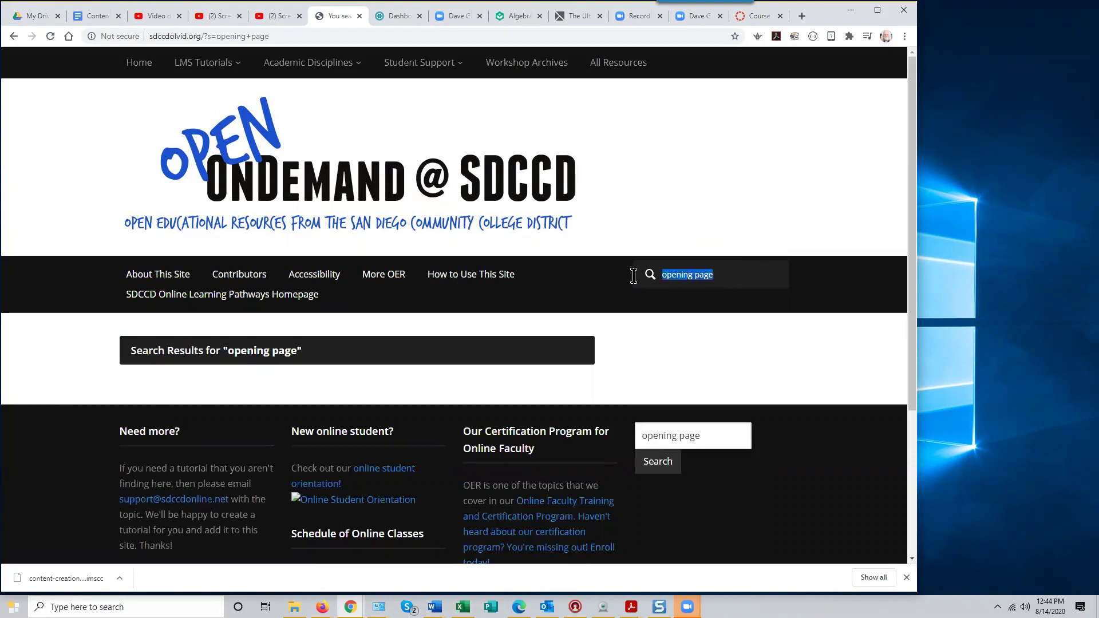
{"action": "type", "text": "home"}
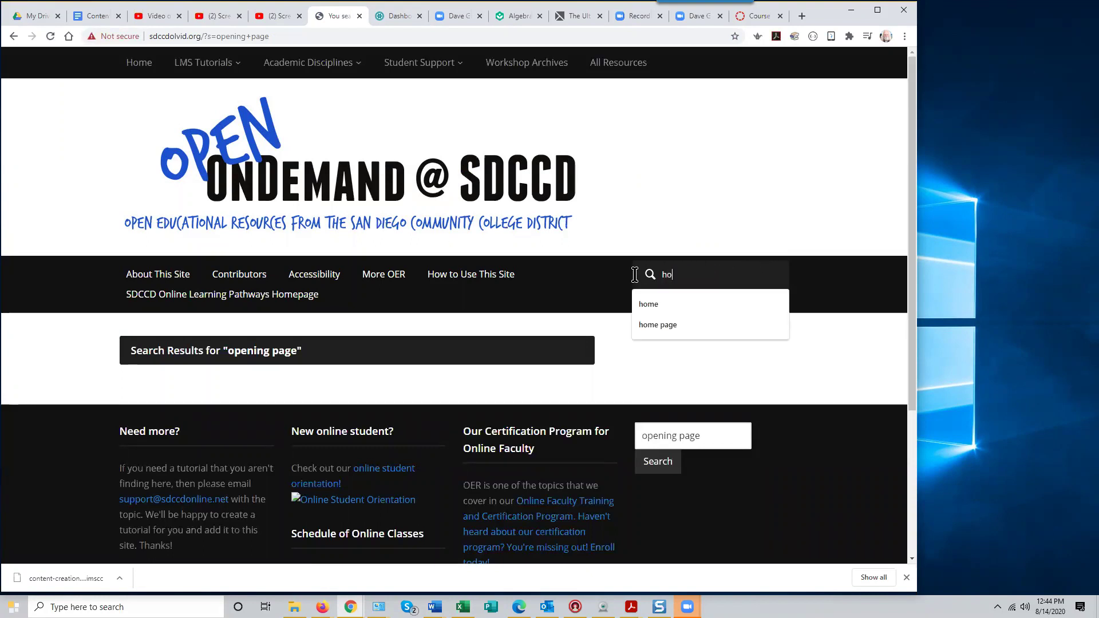
{"action": "key", "text": "Return"}
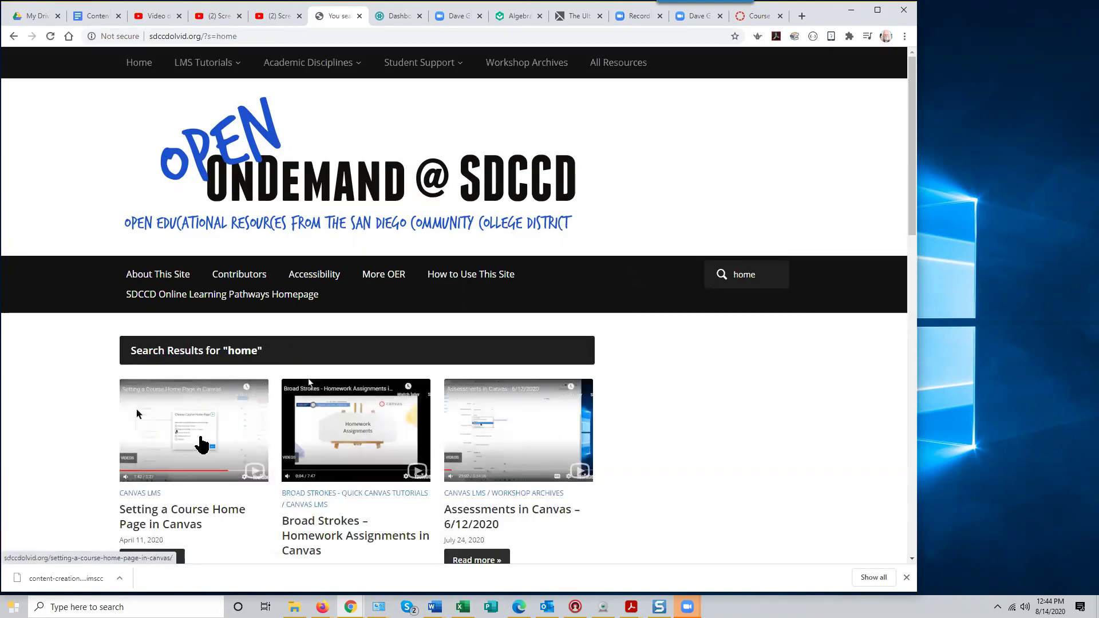
Copy the link address of the Setting a Course Home Page in Canvas tutorial
{"action": "scroll", "coordinate": [191, 423], "scroll_direction": "down", "scroll_amount": 2}
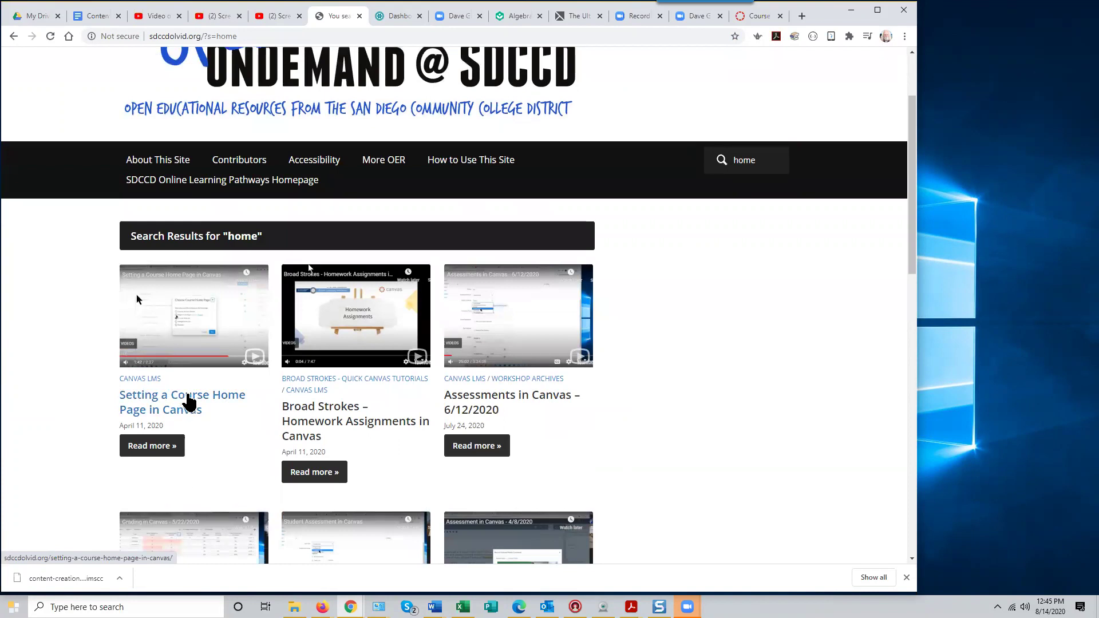
{"action": "right_click", "coordinate": [189, 404]}
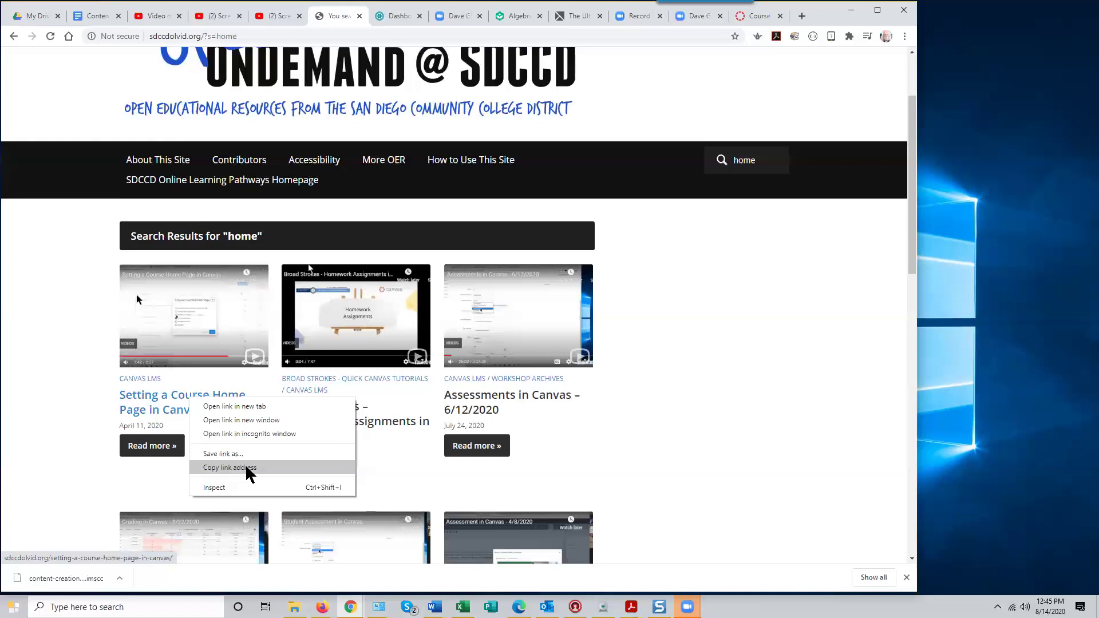
{"action": "left_click", "coordinate": [247, 468]}
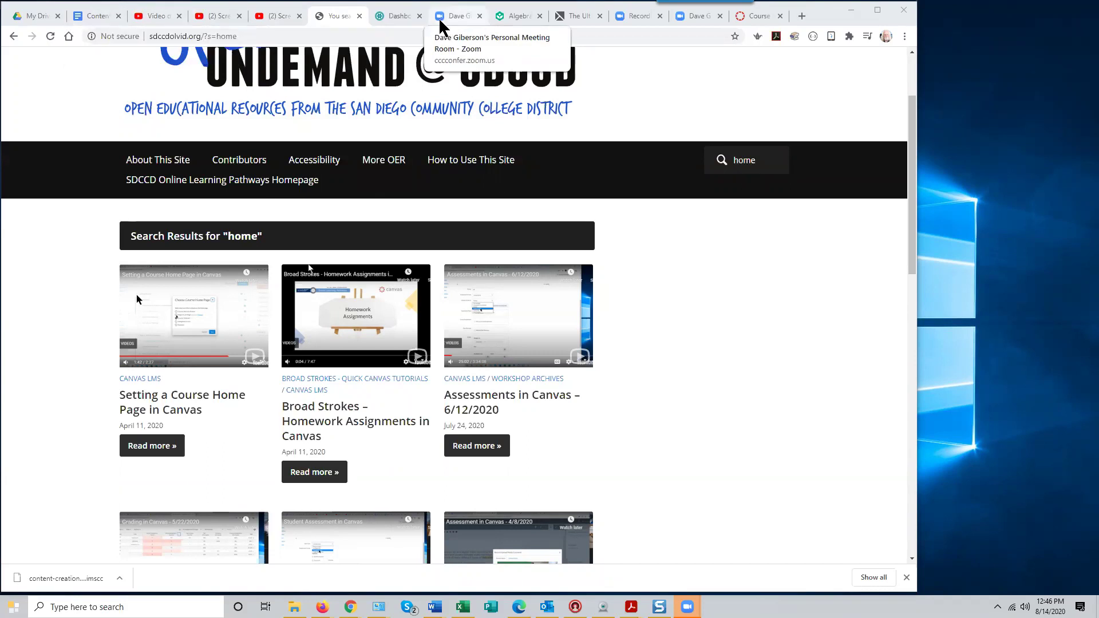
Open the ISCD3 course from the Canvas Dashboard and go to its Settings
{"action": "left_click", "coordinate": [392, 19]}
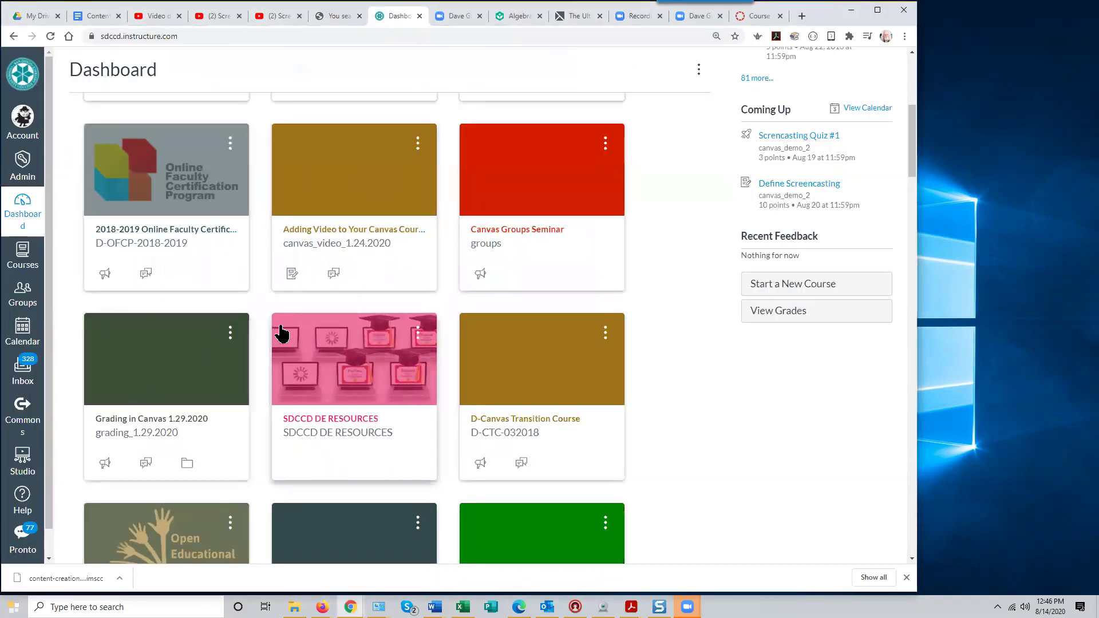
{"action": "scroll", "coordinate": [385, 315], "scroll_direction": "up", "scroll_amount": 4}
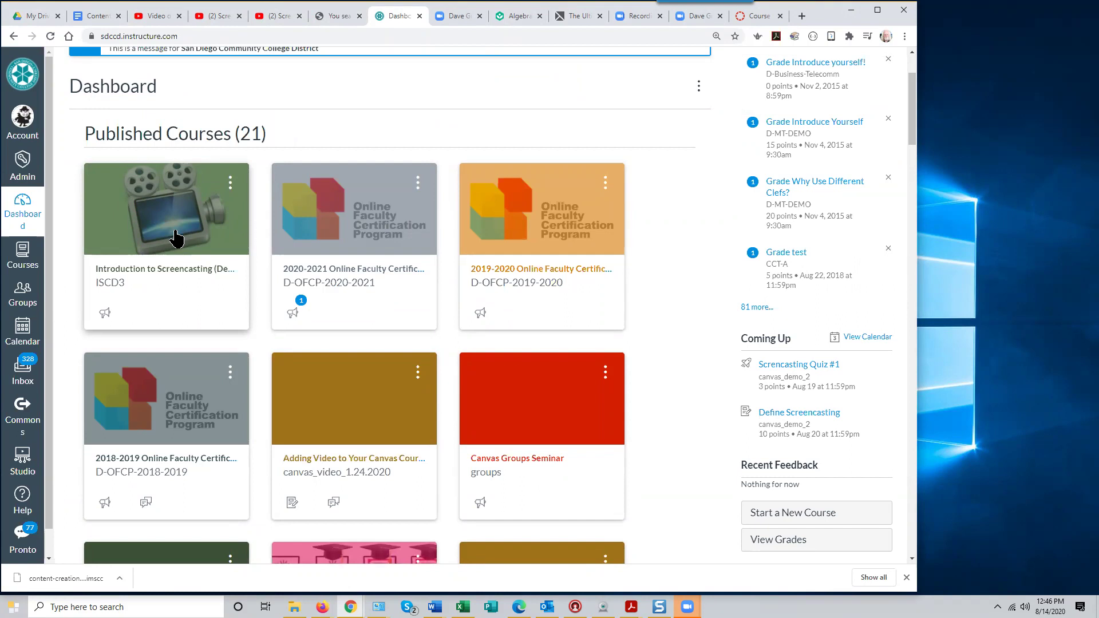
{"action": "left_click", "coordinate": [175, 229]}
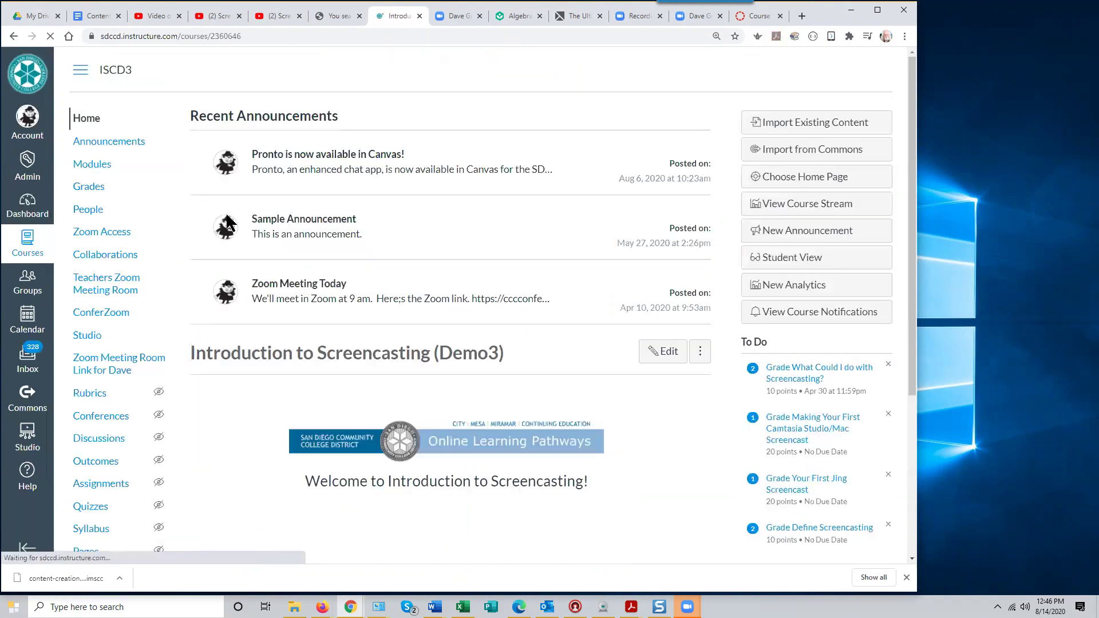
{"action": "scroll", "coordinate": [217, 299], "scroll_direction": "down", "scroll_amount": 4}
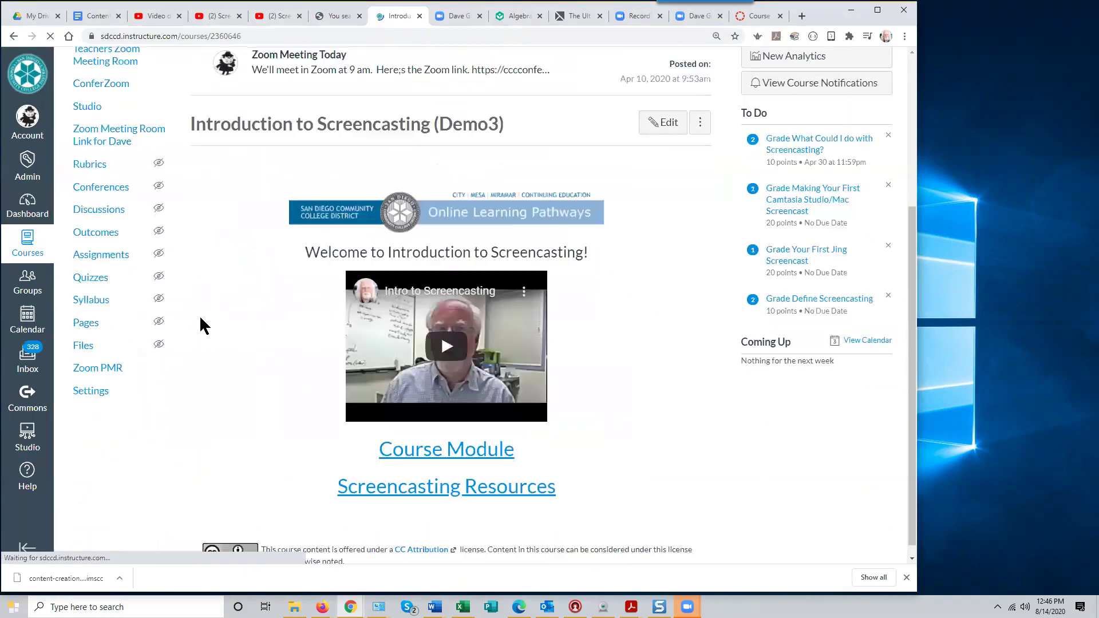
{"action": "left_click", "coordinate": [95, 393]}
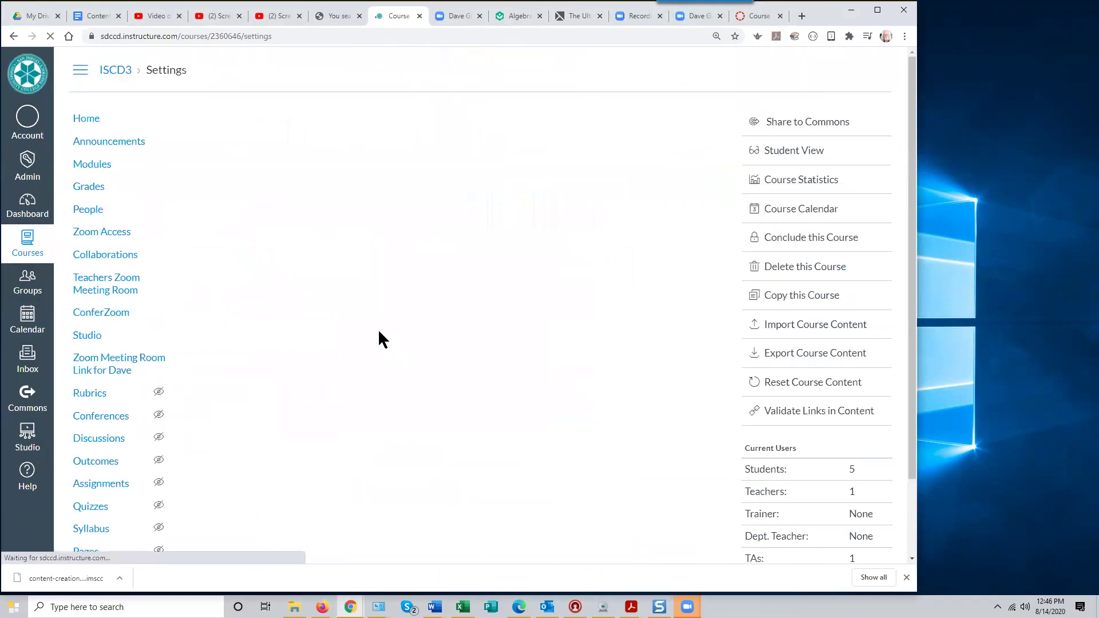
Import via Copy a Canvas Course from Assessments in Canvas Sandbox, choosing Select specific content
{"action": "left_click", "coordinate": [809, 325]}
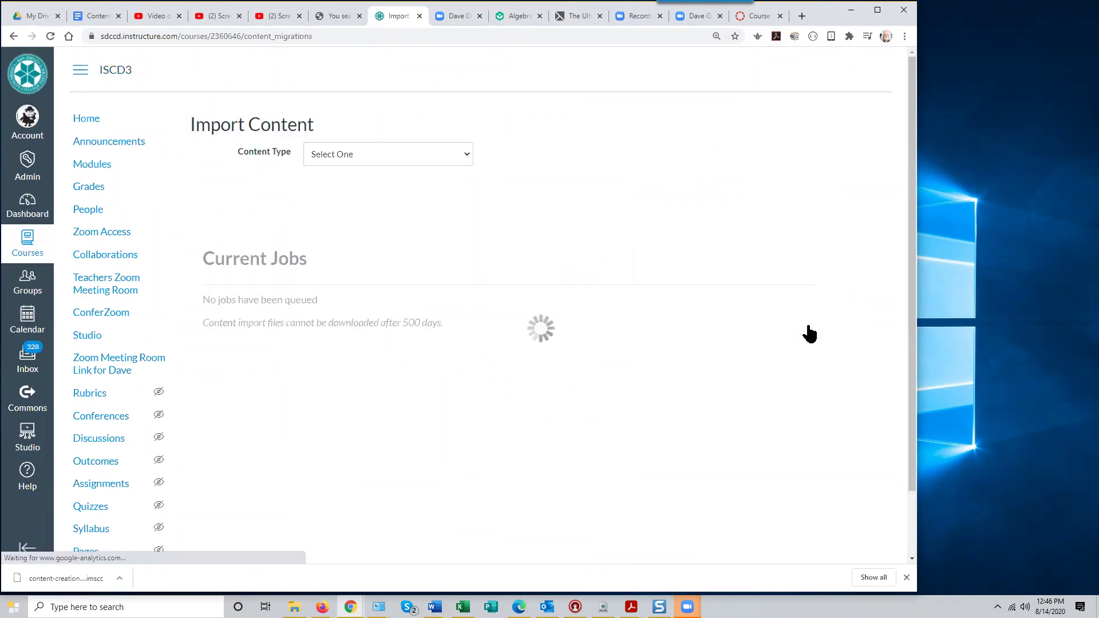
{"action": "left_click", "coordinate": [466, 157]}
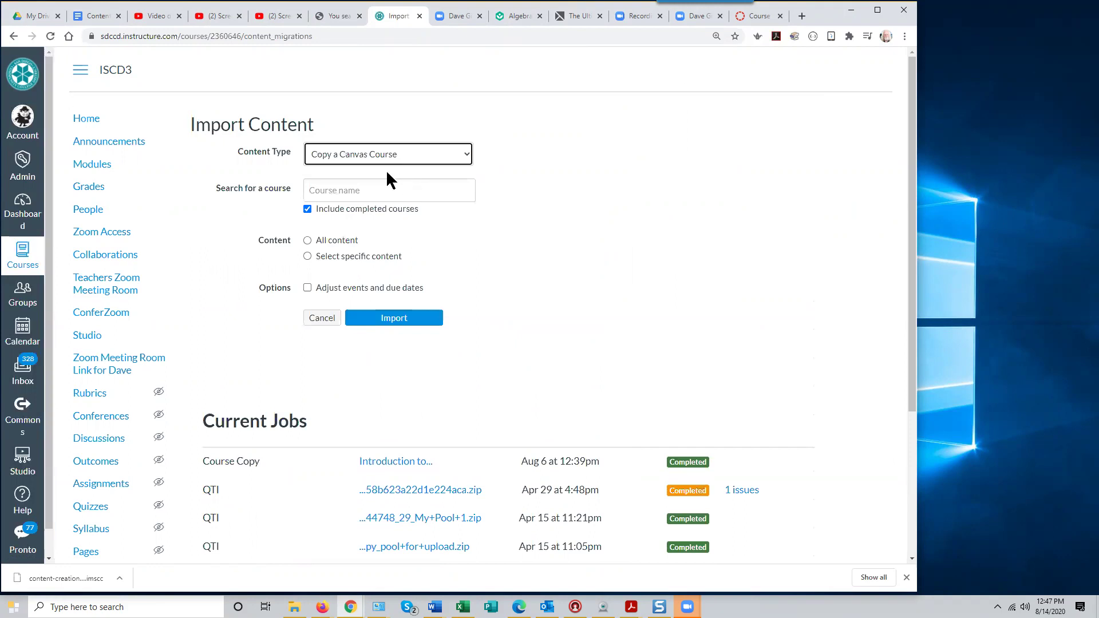
{"action": "left_click", "coordinate": [324, 191]}
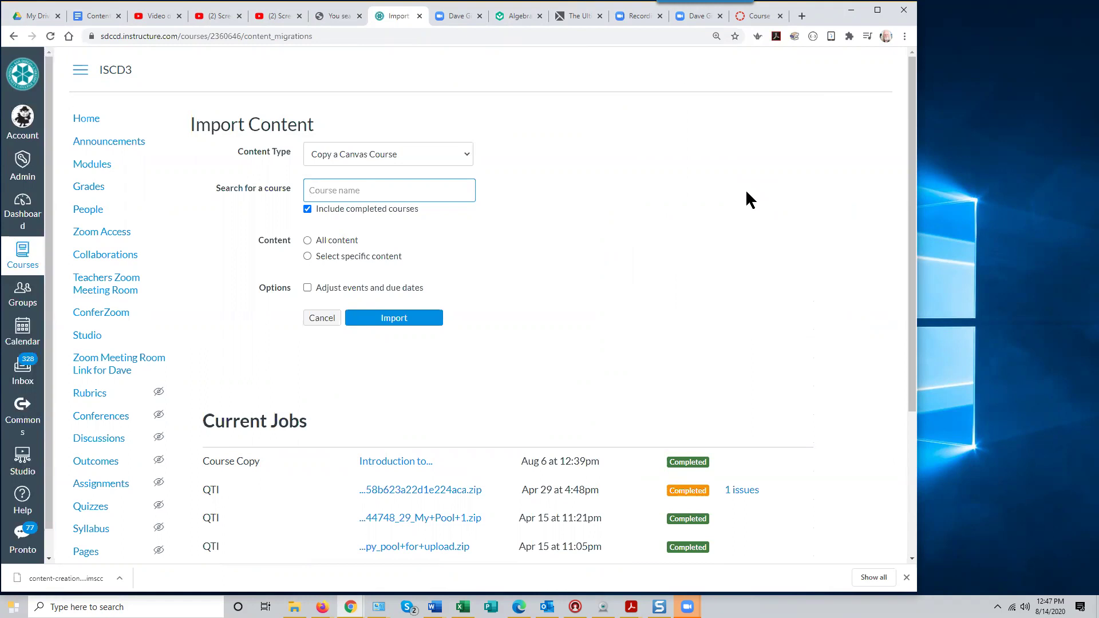
{"action": "type", "text": "assess"}
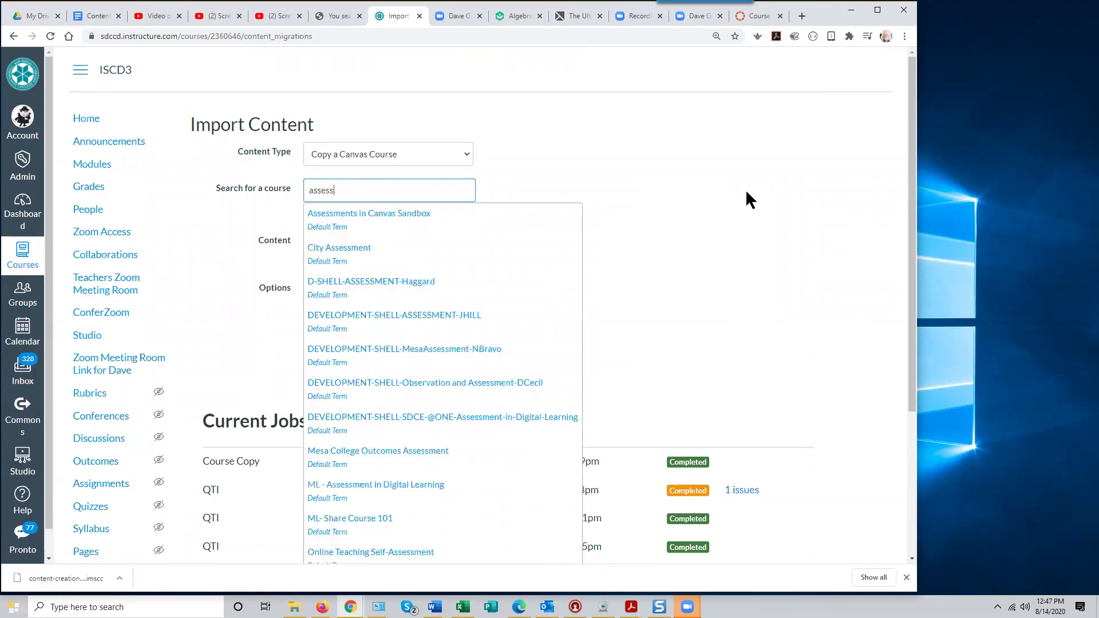
{"action": "left_click", "coordinate": [407, 220]}
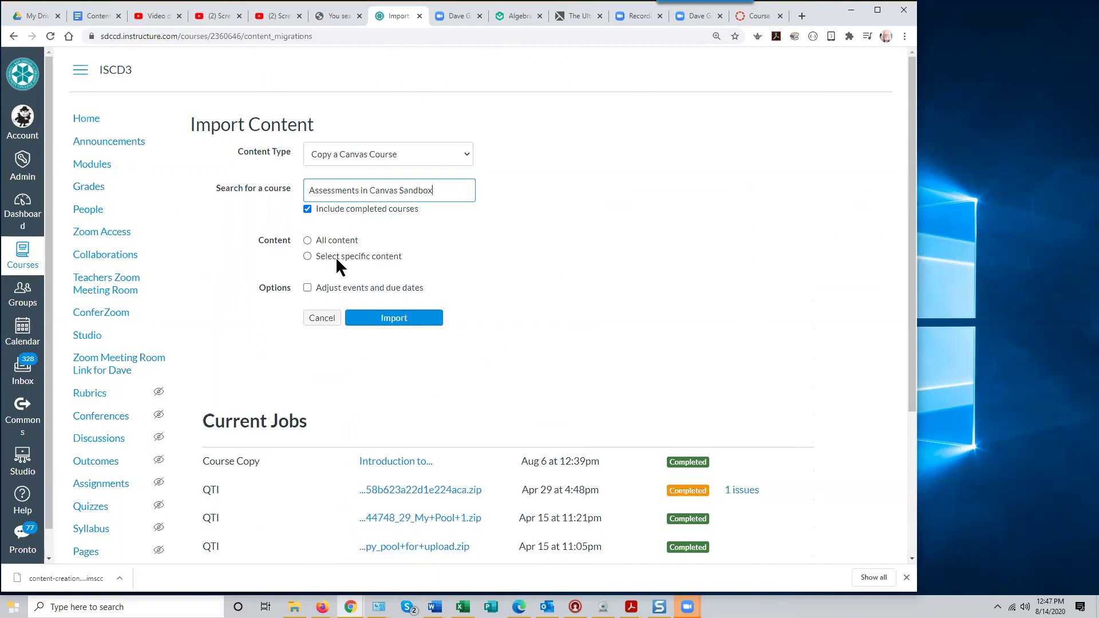
{"action": "left_click", "coordinate": [307, 257]}
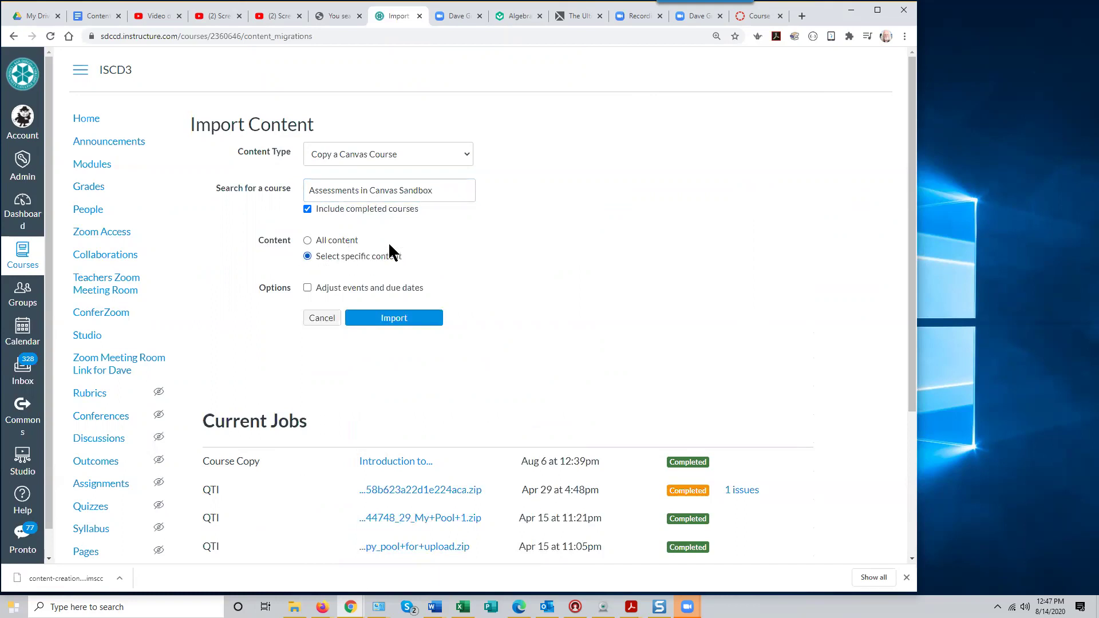
{"action": "left_click", "coordinate": [391, 320]}
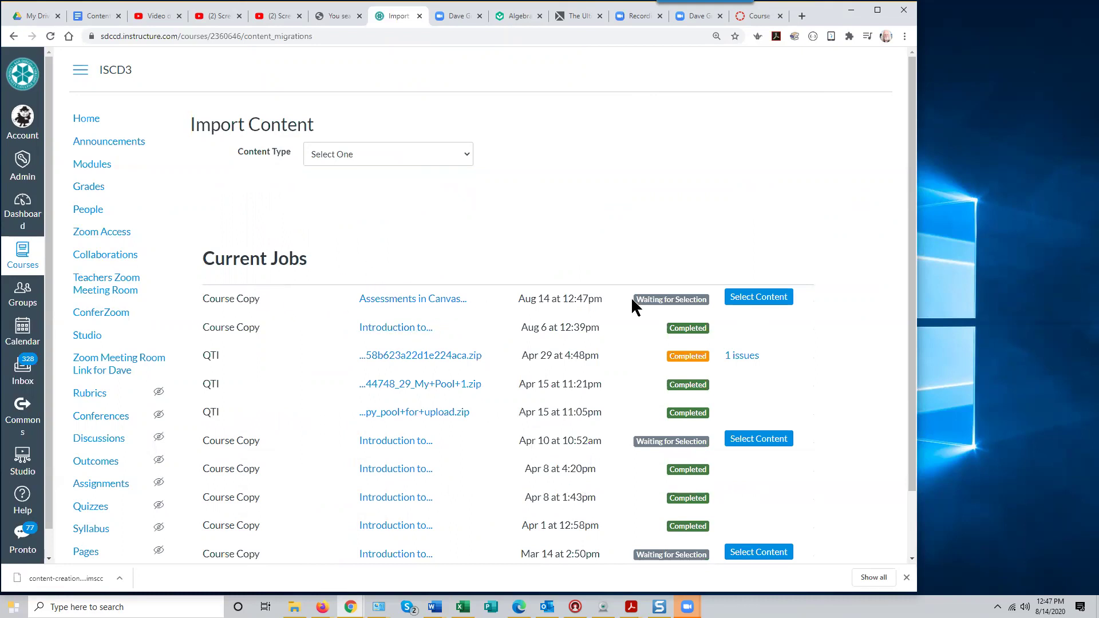
Select only one Chemistry quiz 1 under Quizzes and run the content import
{"action": "left_click", "coordinate": [758, 298]}
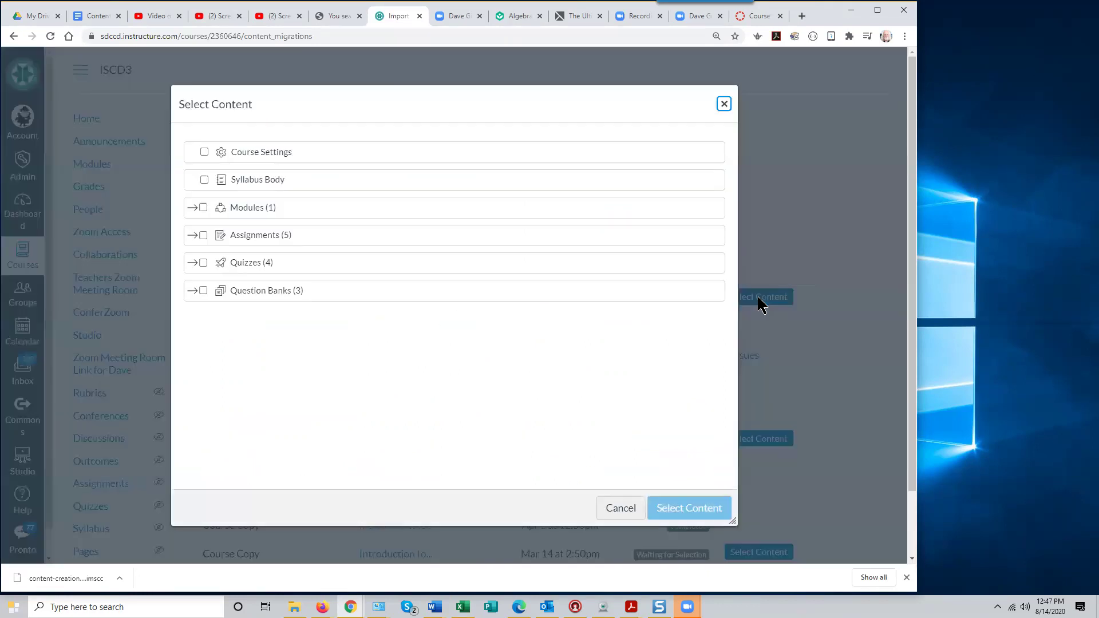
{"action": "left_click", "coordinate": [193, 262]}
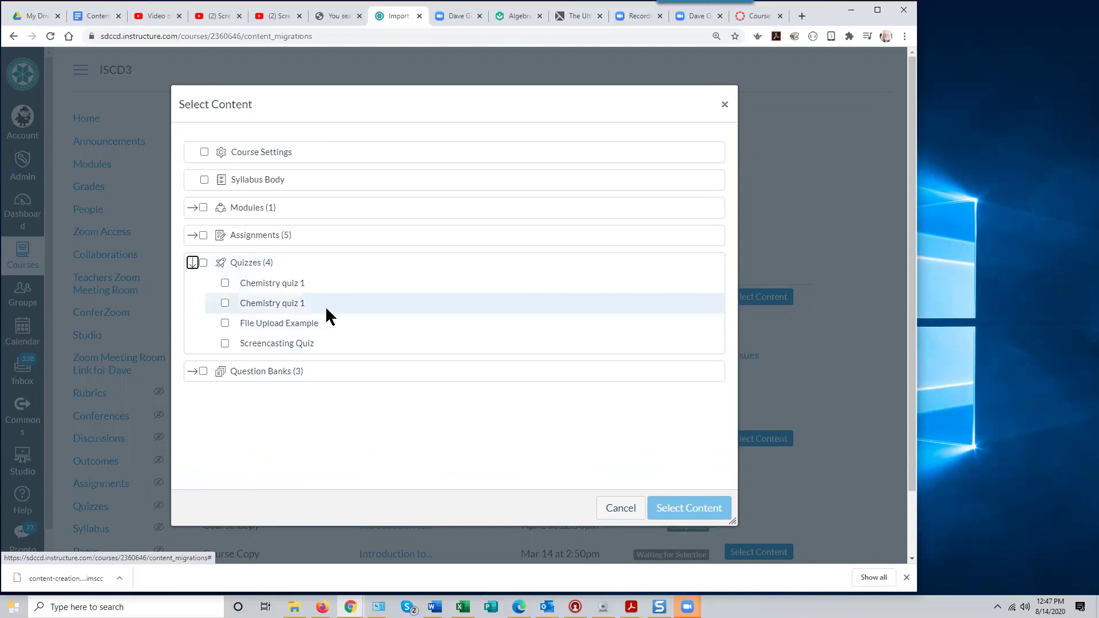
{"action": "left_click", "coordinate": [225, 303]}
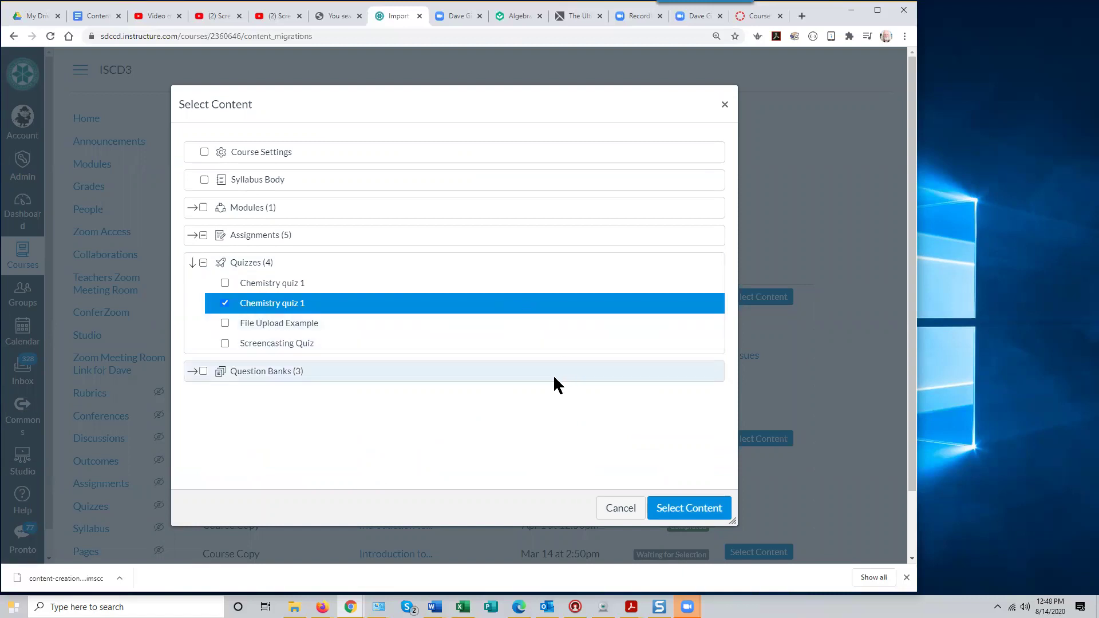
{"action": "left_click", "coordinate": [224, 283]}
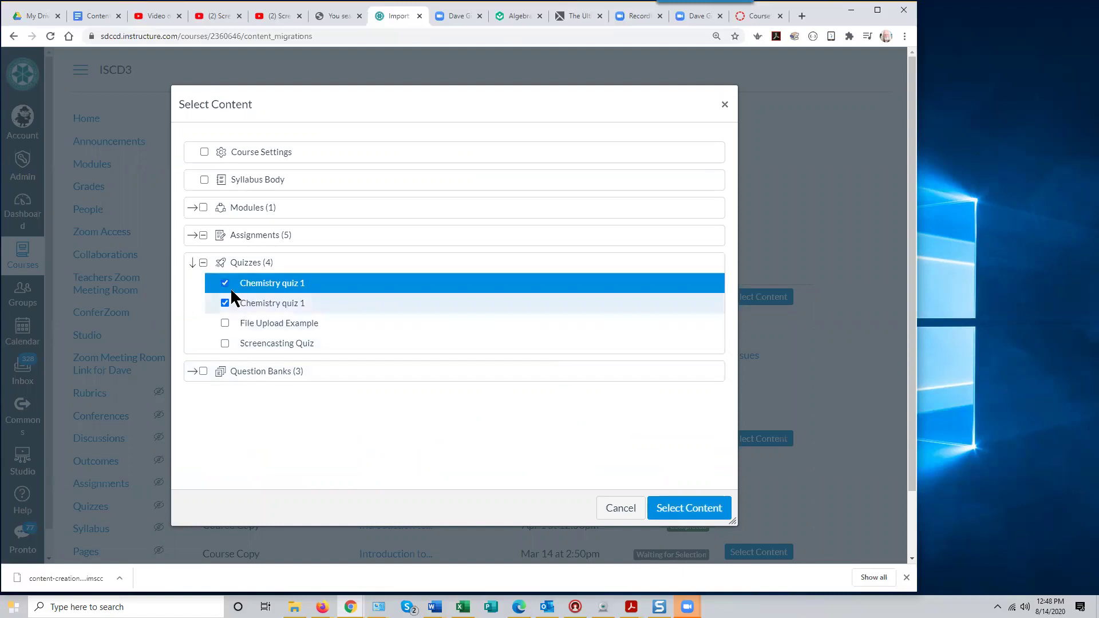
{"action": "left_click", "coordinate": [225, 283]}
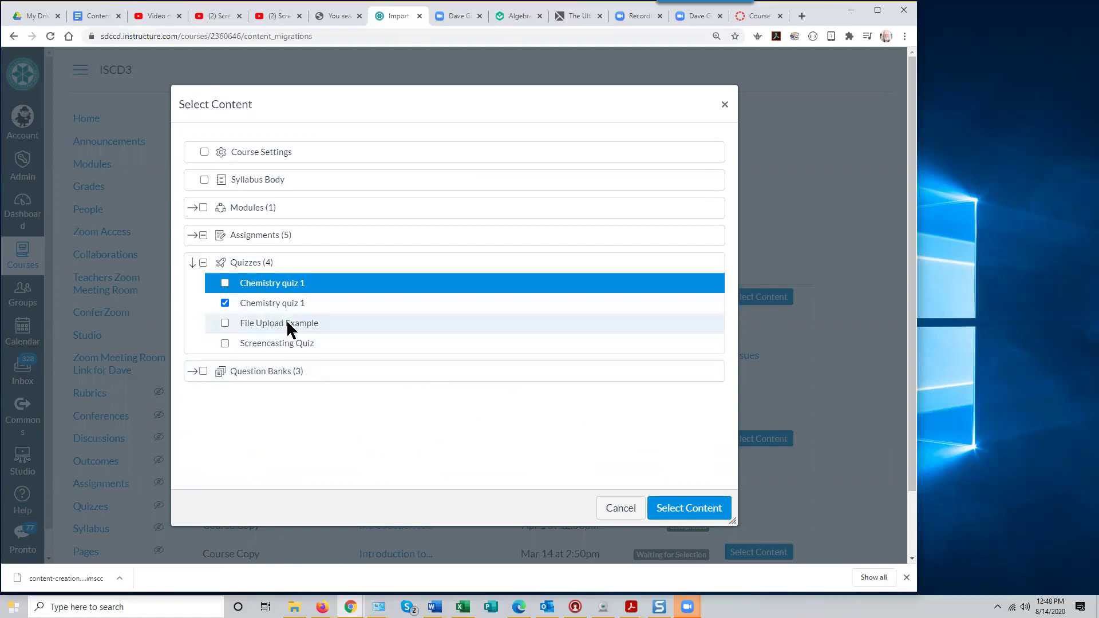
{"action": "left_click", "coordinate": [683, 509]}
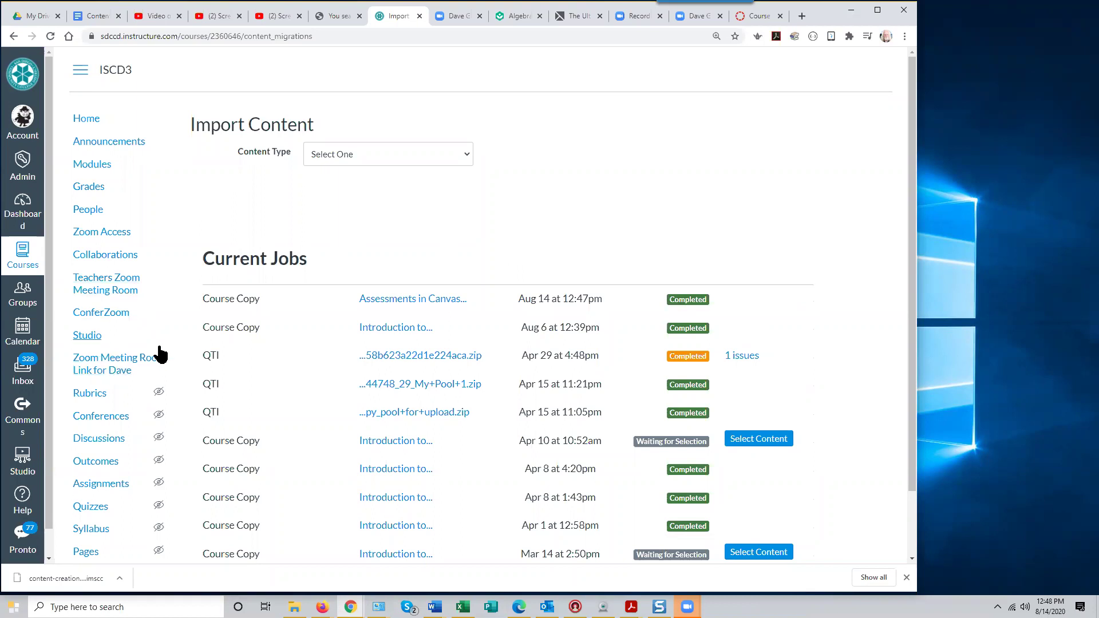
{"action": "left_click", "coordinate": [96, 506]}
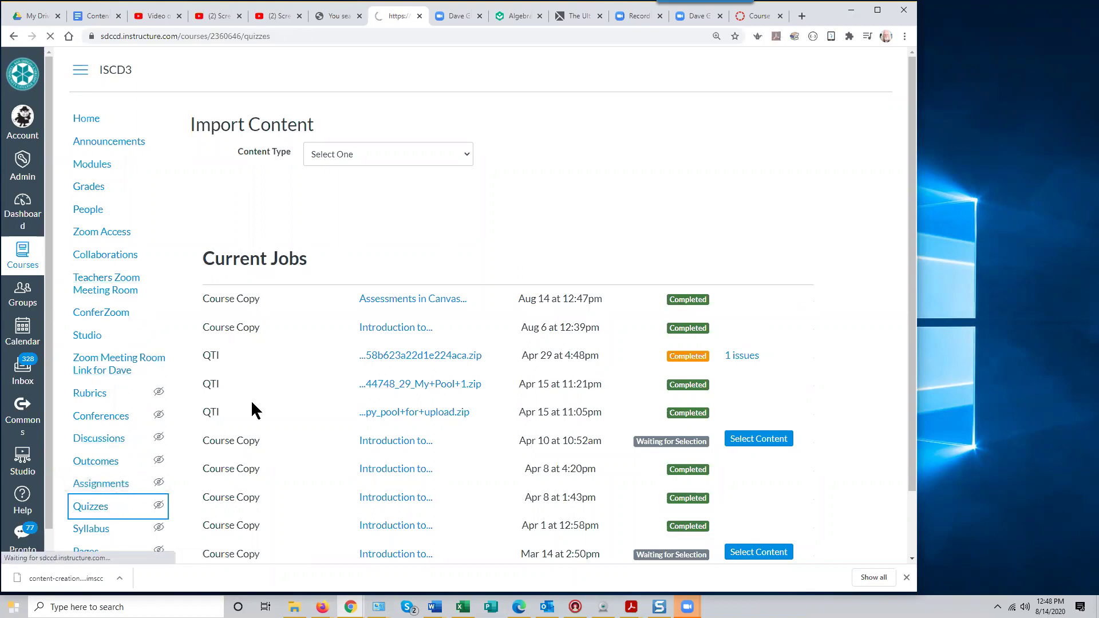
Scroll the ISCD3 Quizzes list to find the imported Chemistry quiz 1
{"action": "scroll", "coordinate": [450, 425], "scroll_direction": "down", "scroll_amount": 3}
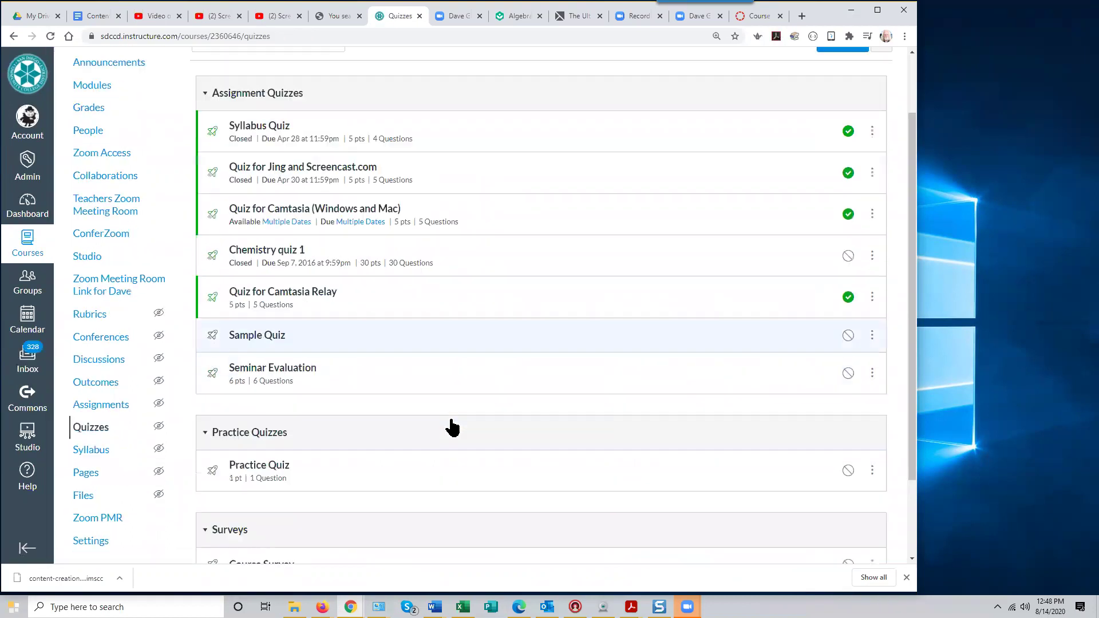
{"action": "scroll", "coordinate": [453, 426], "scroll_direction": "up", "scroll_amount": 3}
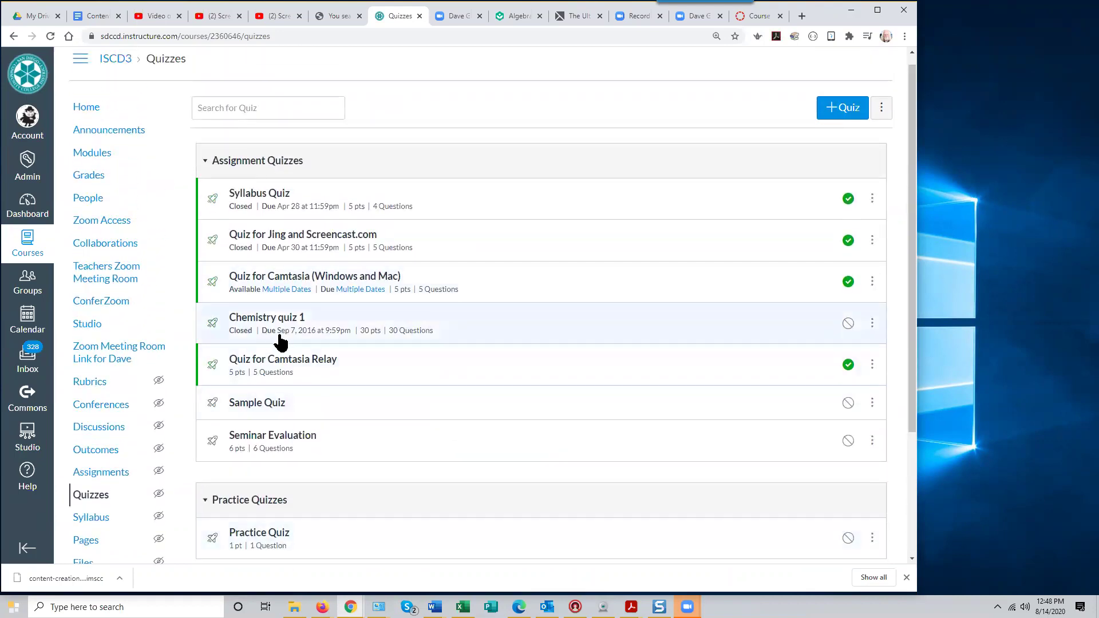
{"action": "scroll", "coordinate": [519, 519], "scroll_direction": "down", "scroll_amount": 3}
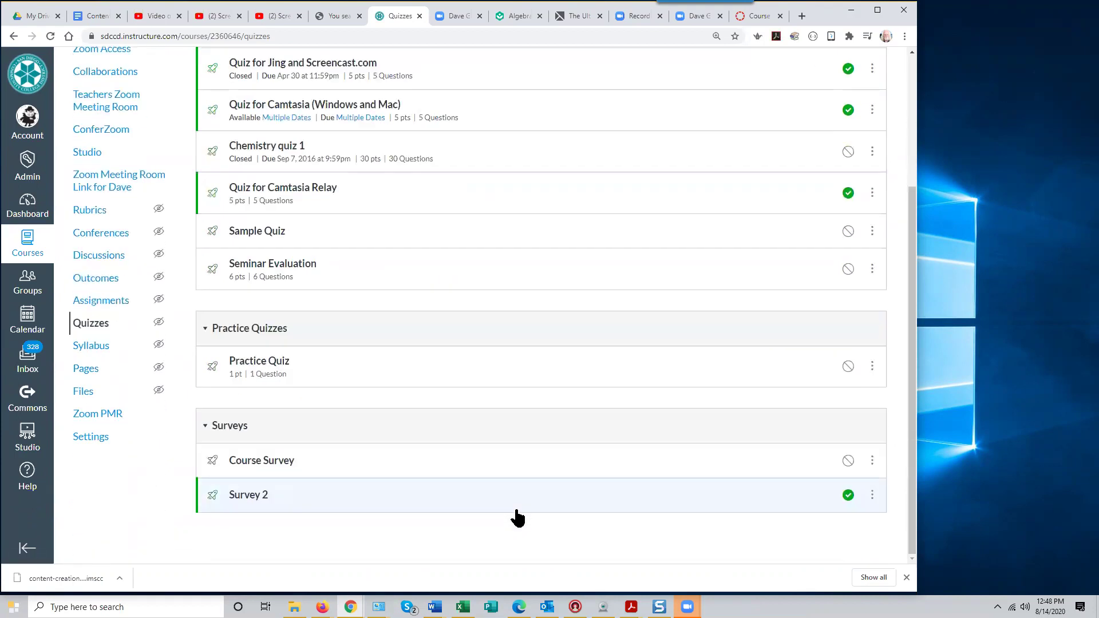
{"action": "scroll", "coordinate": [517, 518], "scroll_direction": "up", "scroll_amount": 3}
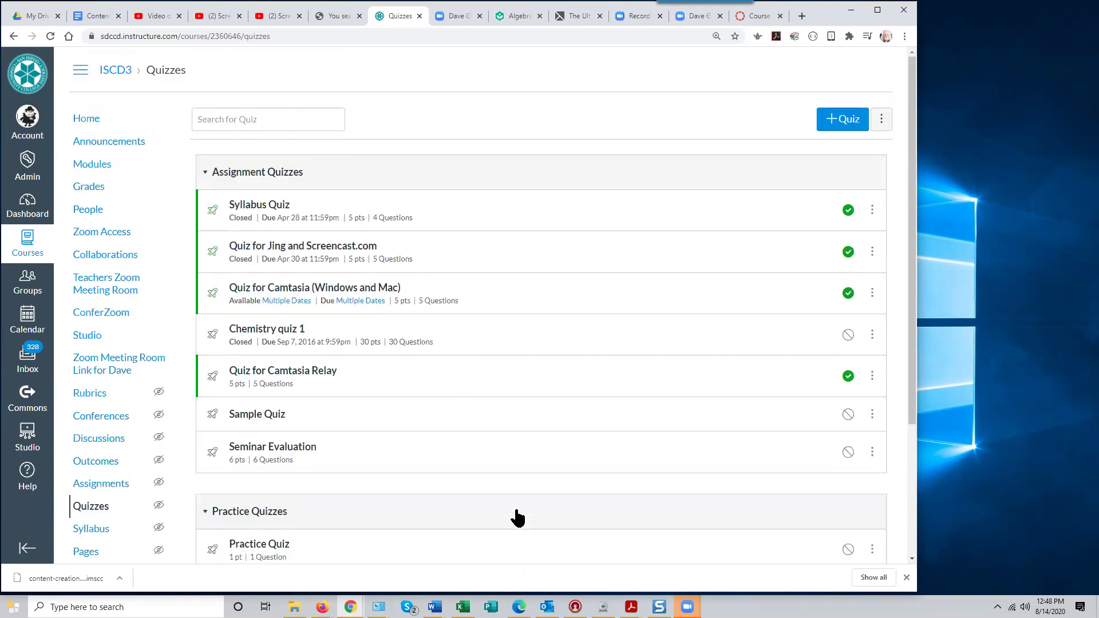
Open Chemistry quiz 1 in edit mode and scroll through its Questions tab
{"action": "left_click", "coordinate": [277, 332]}
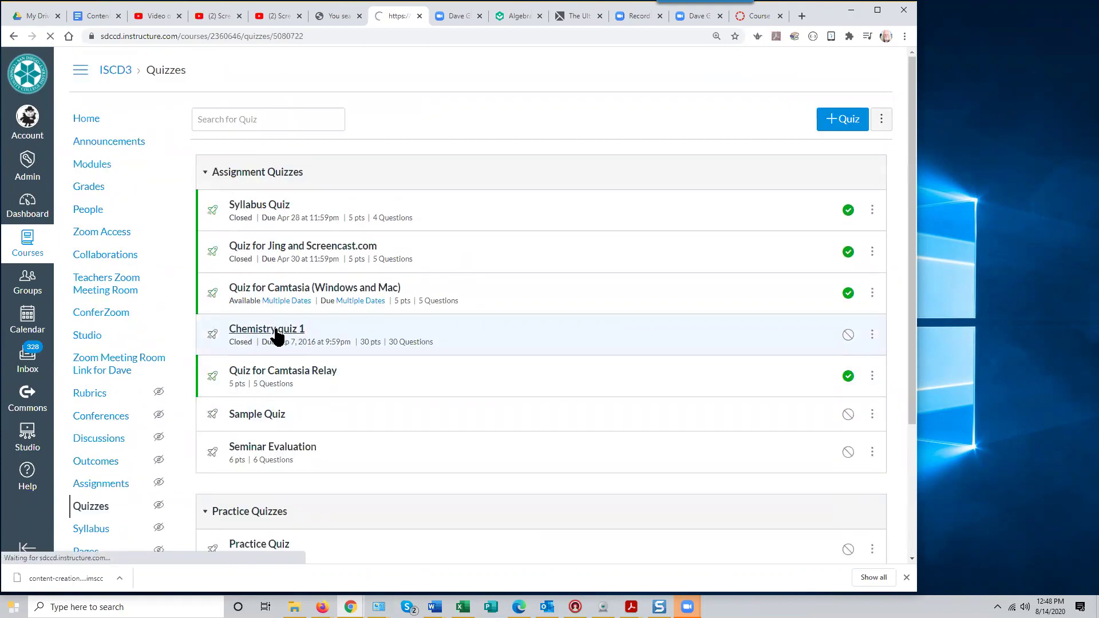
{"action": "left_click", "coordinate": [658, 118]}
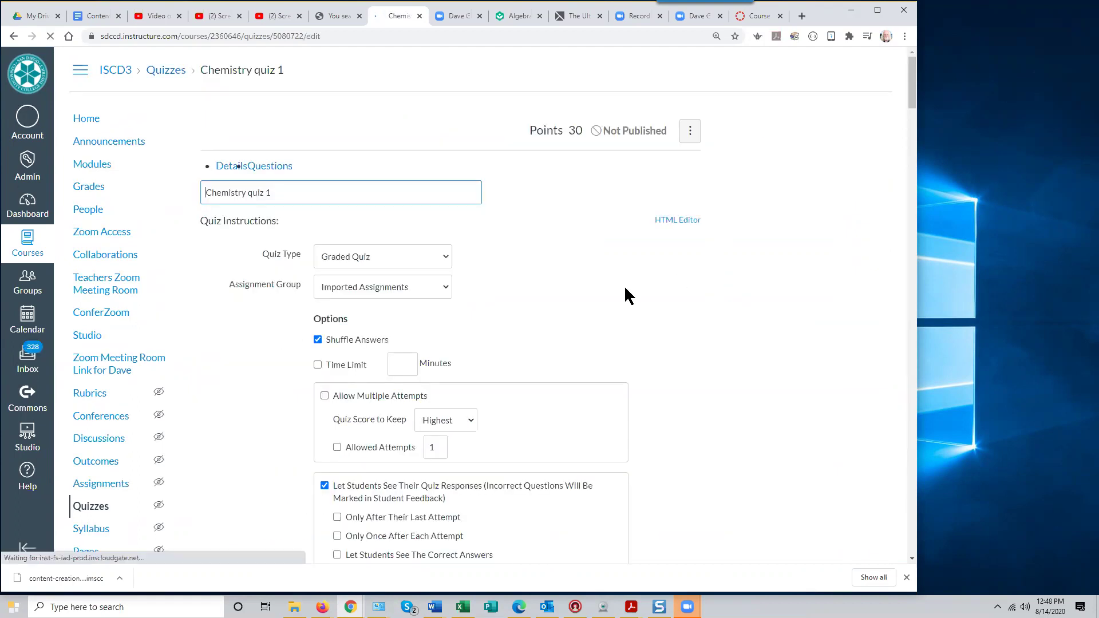
{"action": "left_click", "coordinate": [286, 172]}
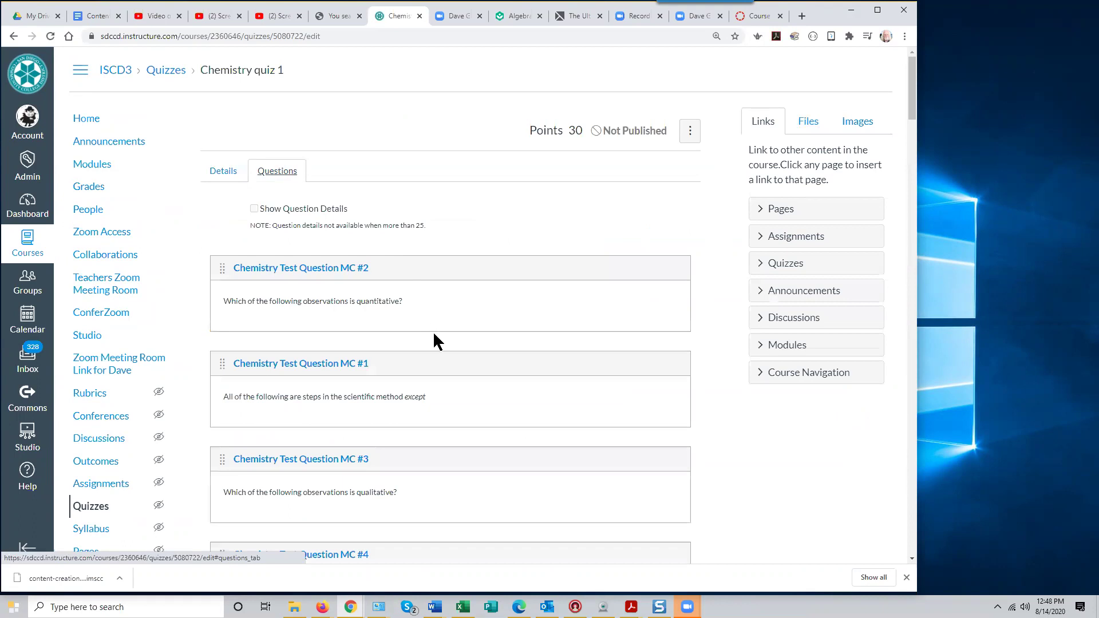
{"action": "scroll", "coordinate": [432, 326], "scroll_direction": "down", "scroll_amount": 7}
{"action": "scroll", "coordinate": [432, 326], "scroll_direction": "down", "scroll_amount": 8}
{"action": "scroll", "coordinate": [435, 329], "scroll_direction": "up", "scroll_amount": 16}
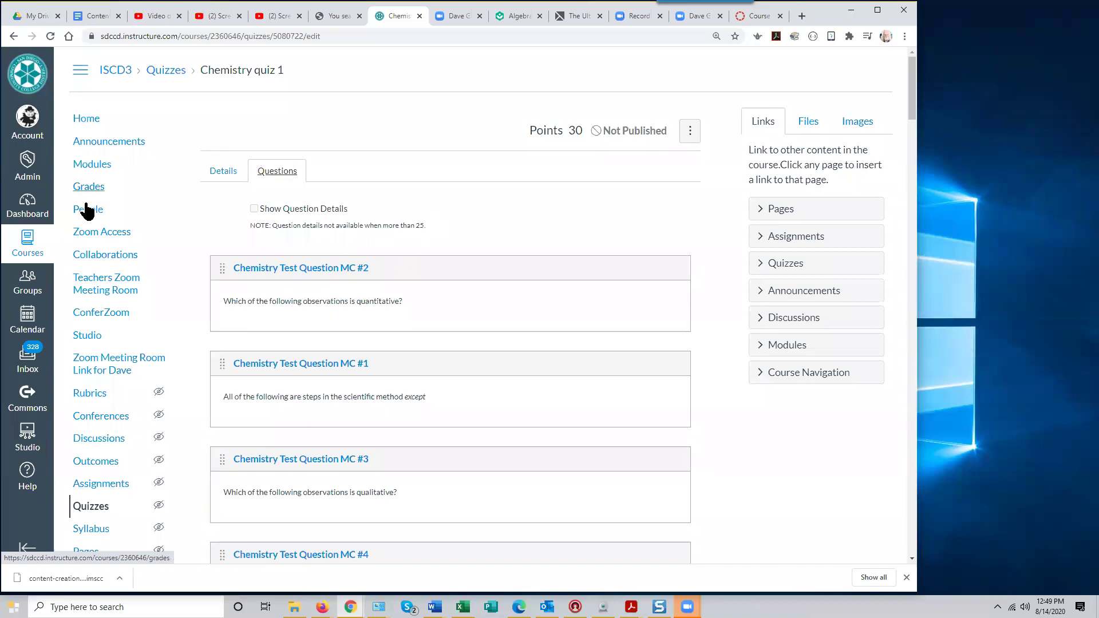
{"action": "left_click", "coordinate": [89, 165]}
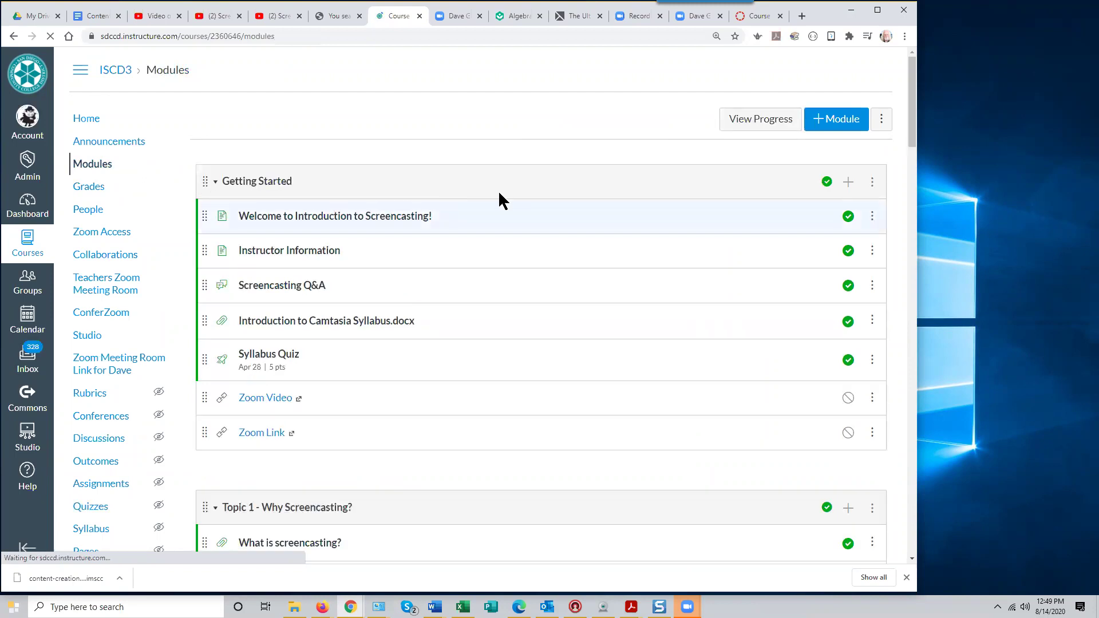
Add a Text Header item named 'Assessments Section' to the Getting Started module
{"action": "left_click", "coordinate": [849, 182]}
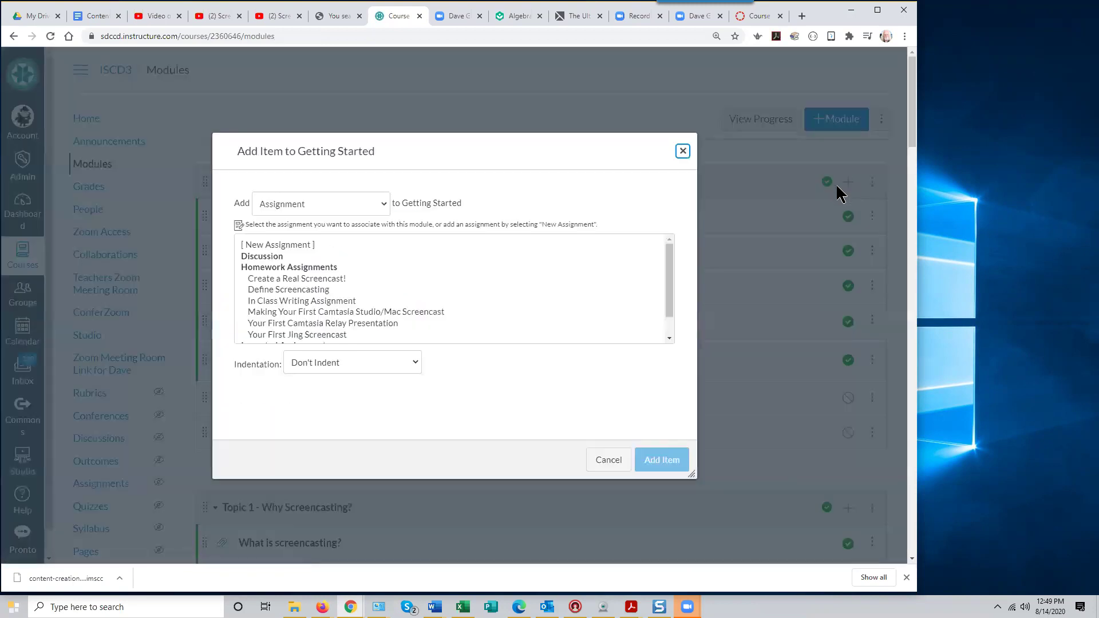
{"action": "left_click", "coordinate": [381, 199]}
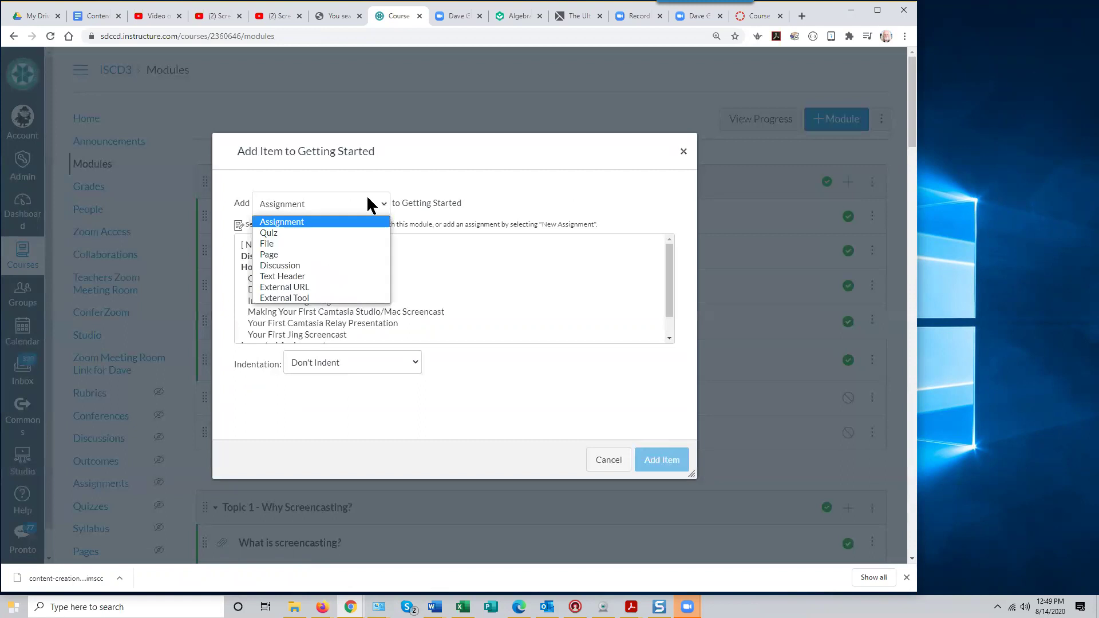
{"action": "left_click", "coordinate": [285, 273]}
{"action": "left_click", "coordinate": [282, 241]}
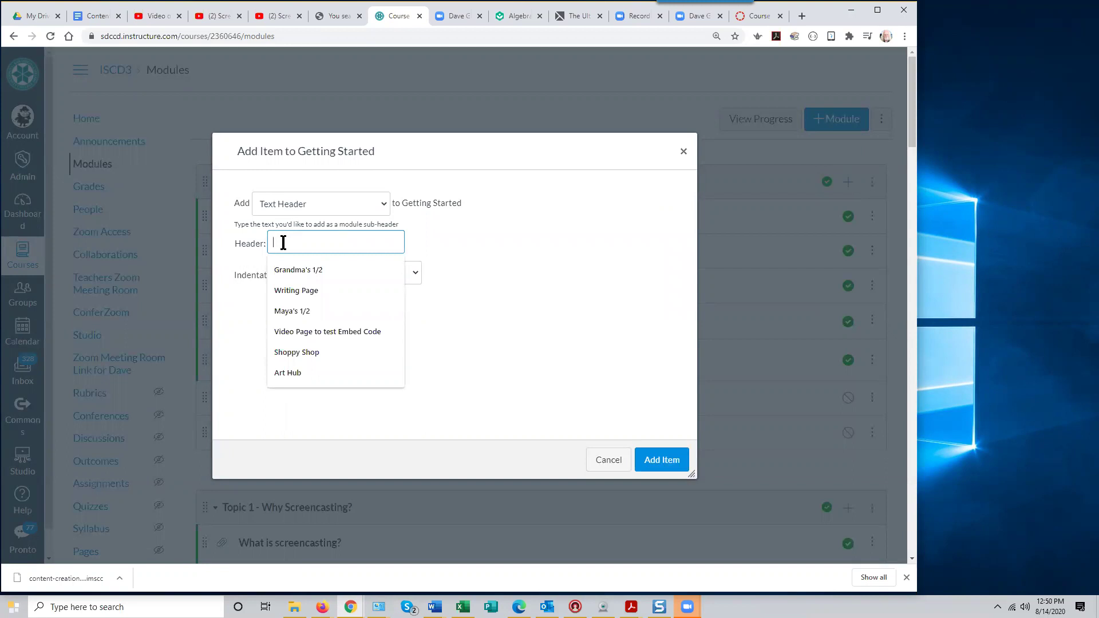
{"action": "left_click_drag", "start_coordinate": [405, 147], "coordinate": [613, 225]}
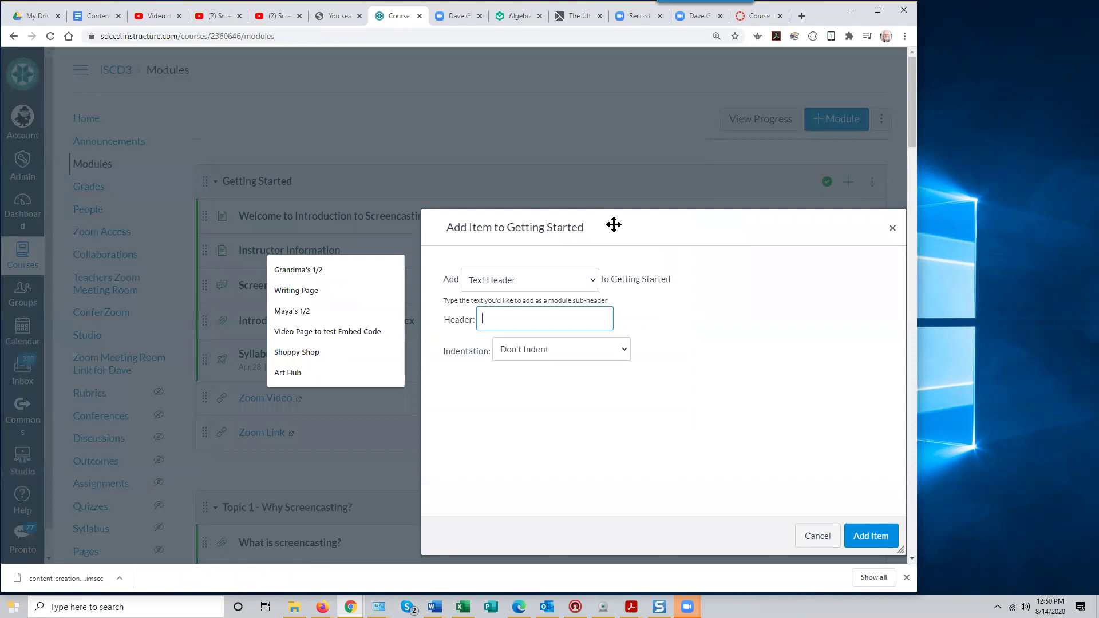
{"action": "left_click_drag", "start_coordinate": [613, 224], "coordinate": [417, 114]}
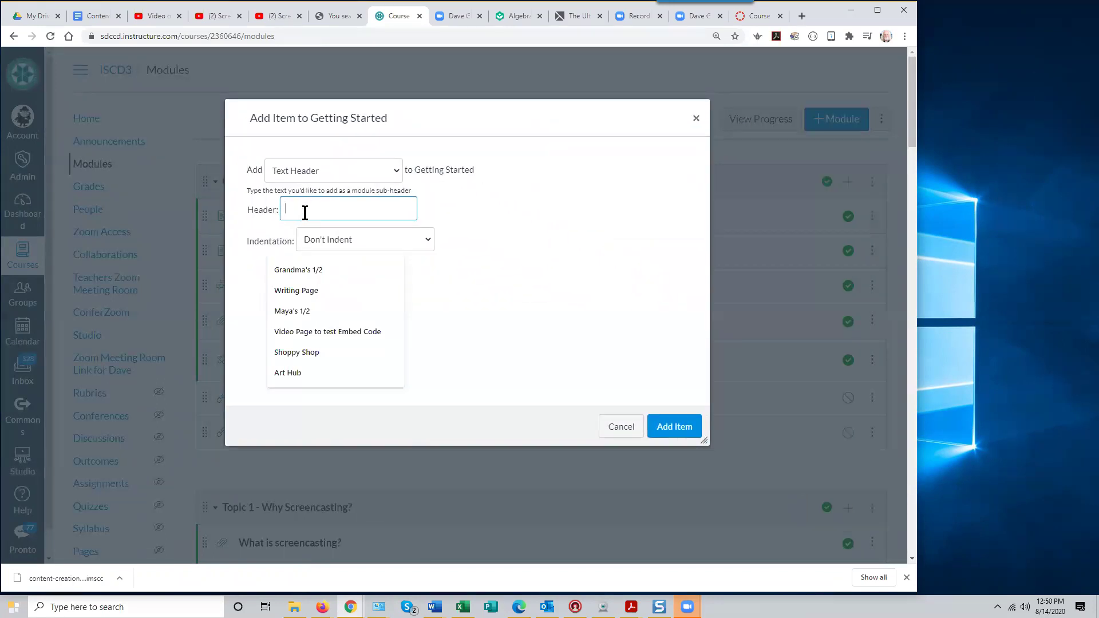
{"action": "type", "text": "Assessme"}
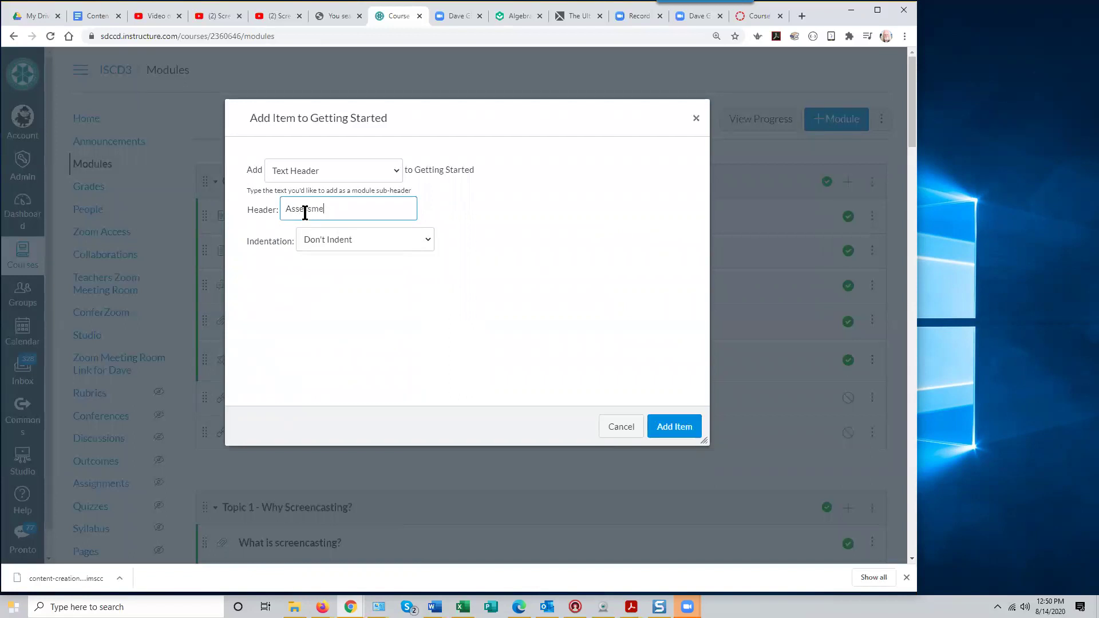
{"action": "type", "text": "nts Section"}
{"action": "left_click", "coordinate": [674, 427]}
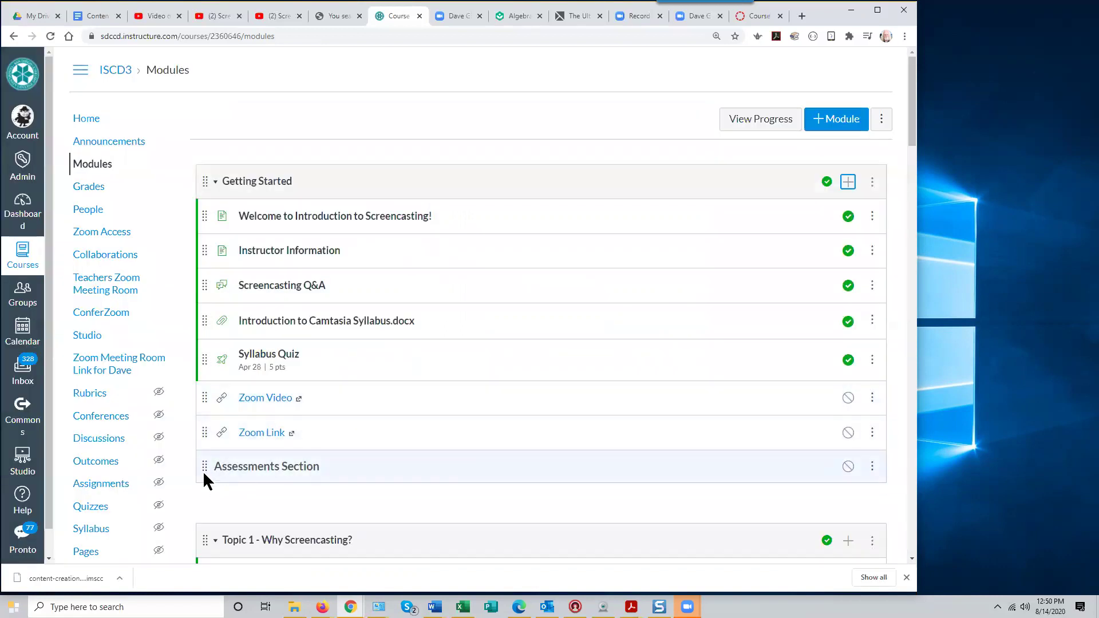
Move the Assessments Section header above Syllabus Quiz and indent Syllabus Quiz beneath it
{"action": "left_click_drag", "start_coordinate": [200, 463], "coordinate": [212, 339]}
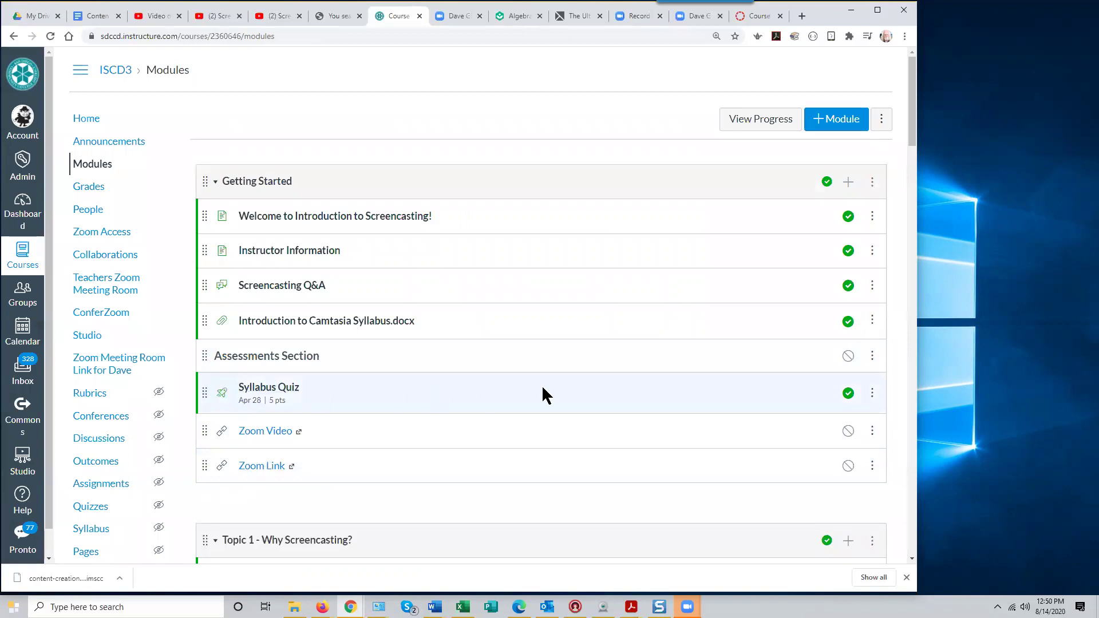
{"action": "left_click", "coordinate": [872, 394]}
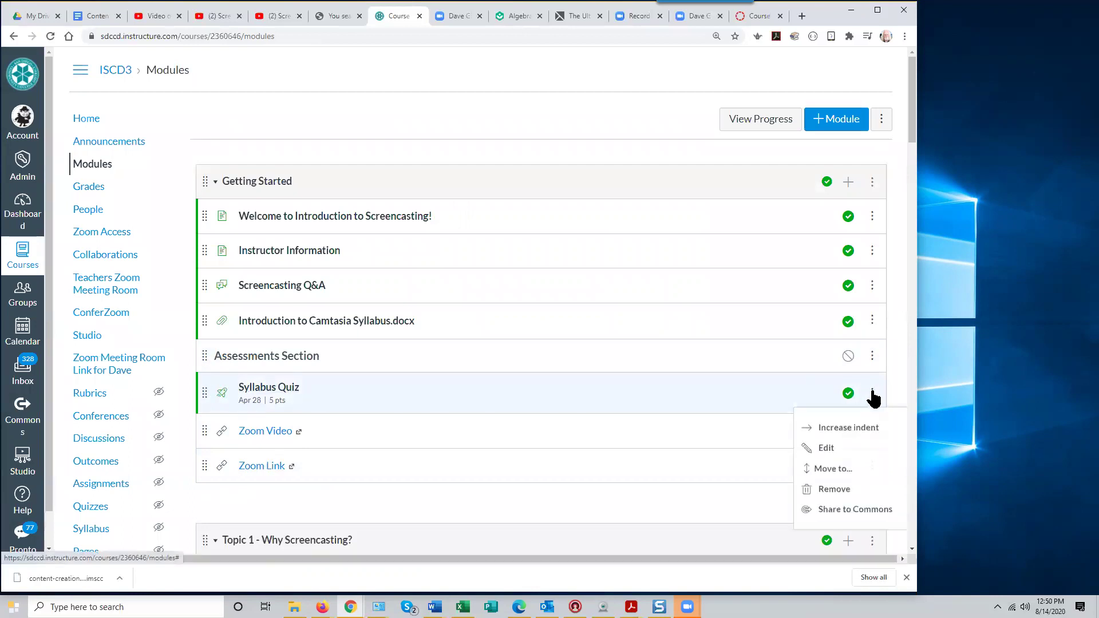
{"action": "left_click", "coordinate": [841, 428]}
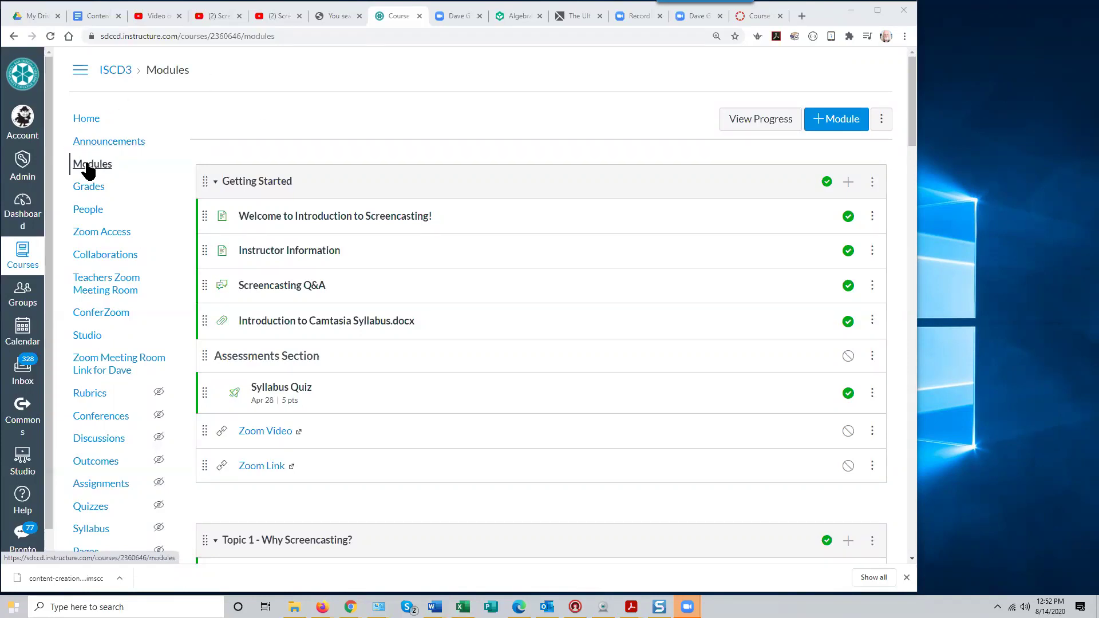
{"action": "scroll", "coordinate": [127, 436], "scroll_direction": "down", "scroll_amount": 1}
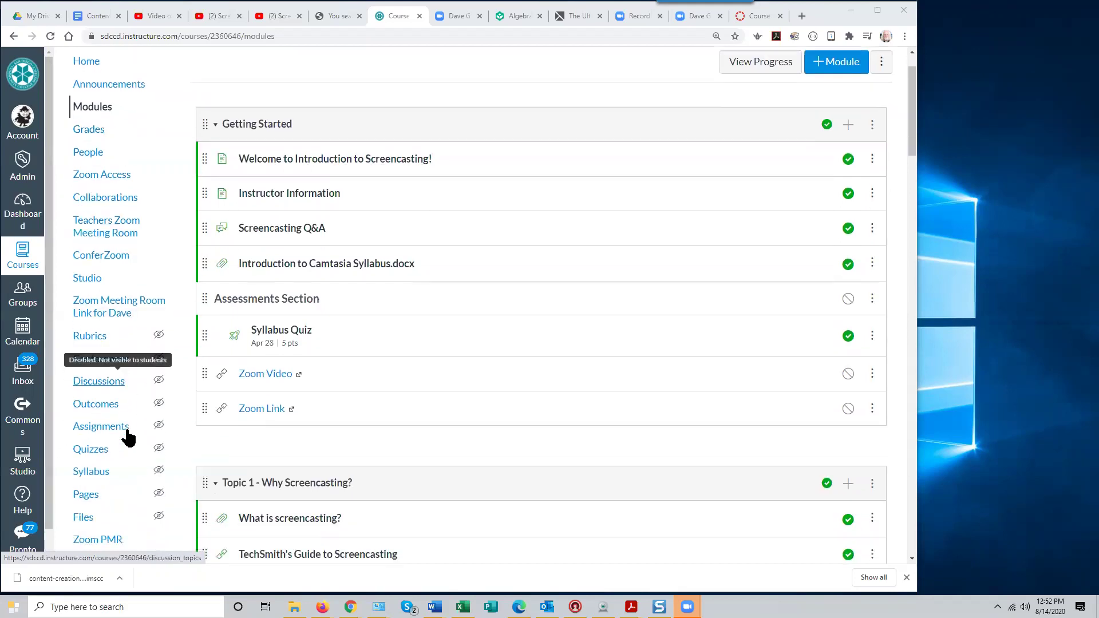
{"action": "scroll", "coordinate": [128, 436], "scroll_direction": "up", "scroll_amount": 1}
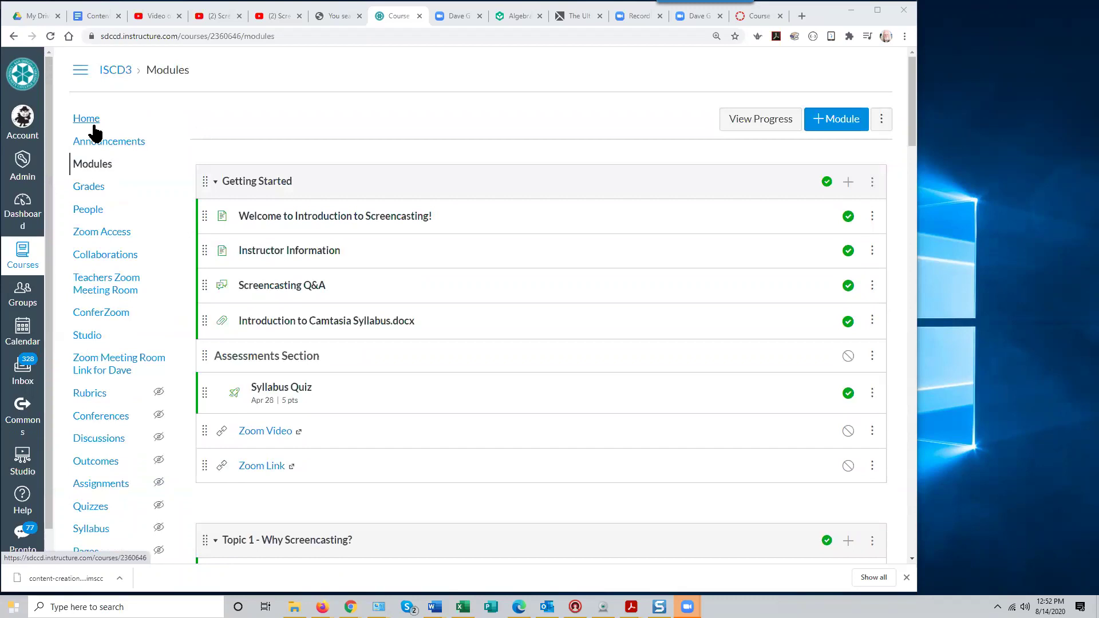
{"action": "left_click", "coordinate": [93, 164]}
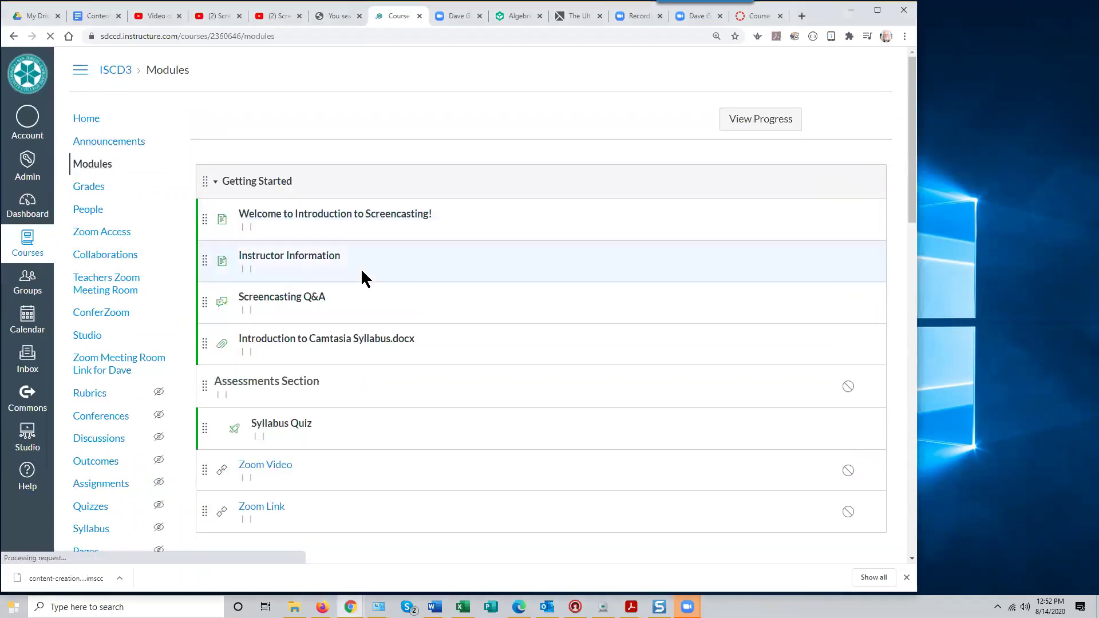
{"action": "scroll", "coordinate": [360, 268], "scroll_direction": "down", "scroll_amount": 2}
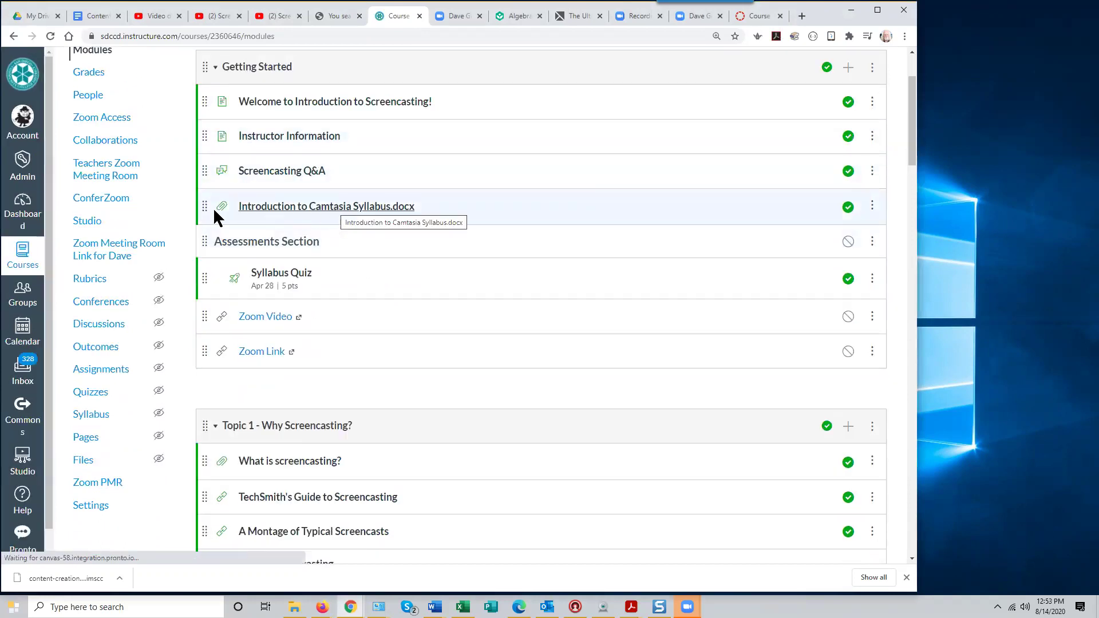
{"action": "left_click", "coordinate": [101, 424]}
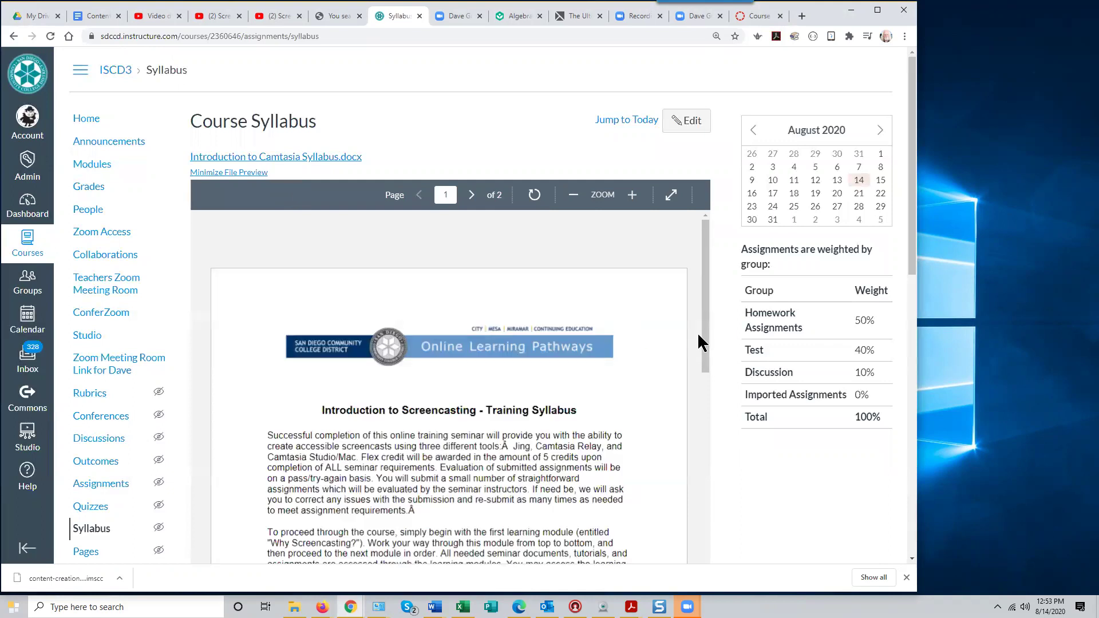
{"action": "left_click_drag", "start_coordinate": [705, 329], "coordinate": [697, 304]}
{"action": "scroll", "coordinate": [360, 204], "scroll_direction": "down", "scroll_amount": 10}
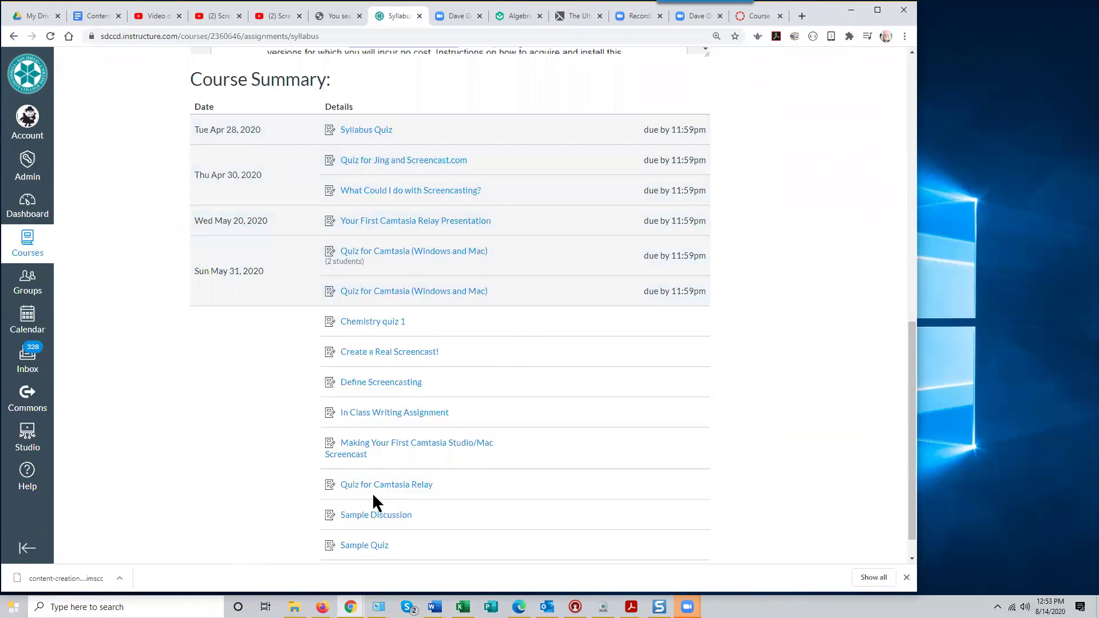
{"action": "scroll", "coordinate": [374, 496], "scroll_direction": "up", "scroll_amount": 15}
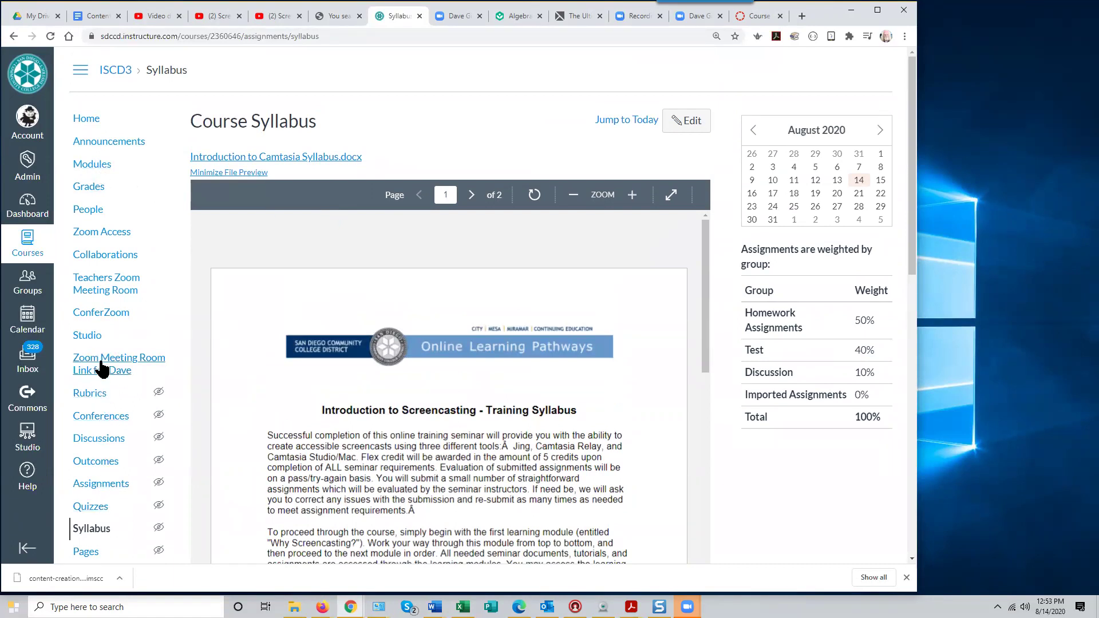
{"action": "scroll", "coordinate": [90, 438], "scroll_direction": "down", "scroll_amount": 1}
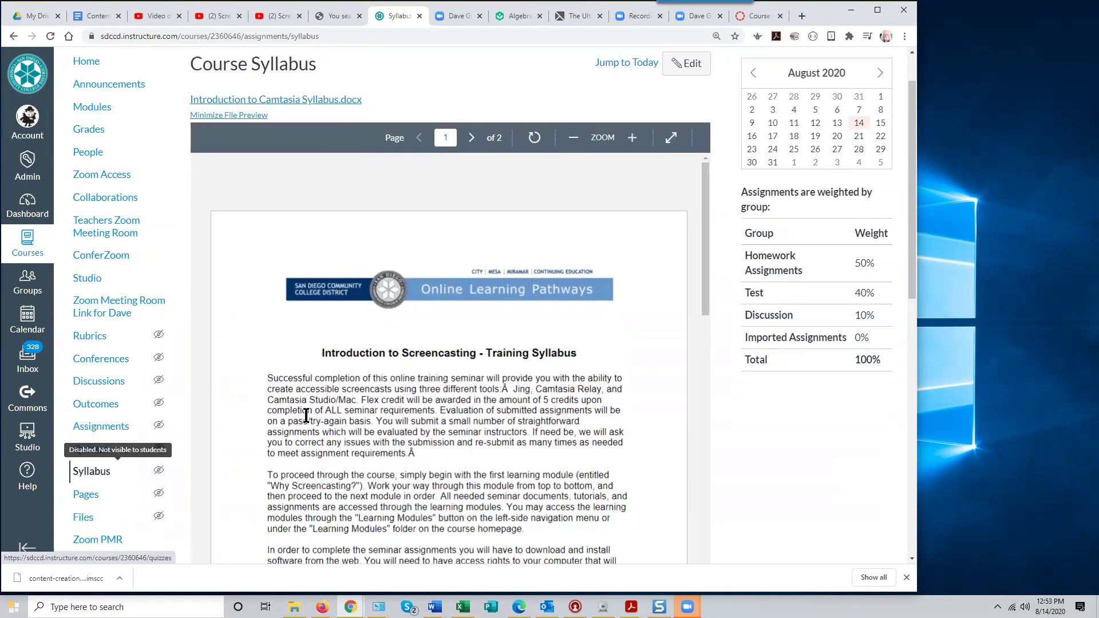
{"action": "scroll", "coordinate": [454, 355], "scroll_direction": "up", "scroll_amount": 1}
{"action": "left_click_drag", "start_coordinate": [703, 357], "coordinate": [681, 551]}
{"action": "left_click_drag", "start_coordinate": [705, 441], "coordinate": [708, 548]}
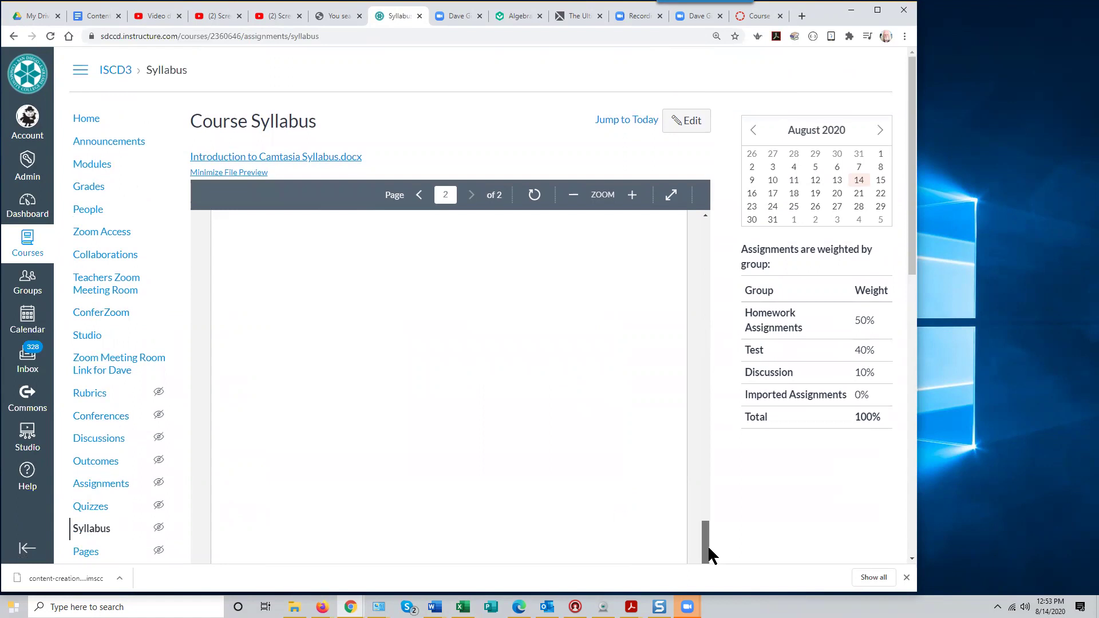
{"action": "scroll", "coordinate": [737, 366], "scroll_direction": "down", "scroll_amount": 15}
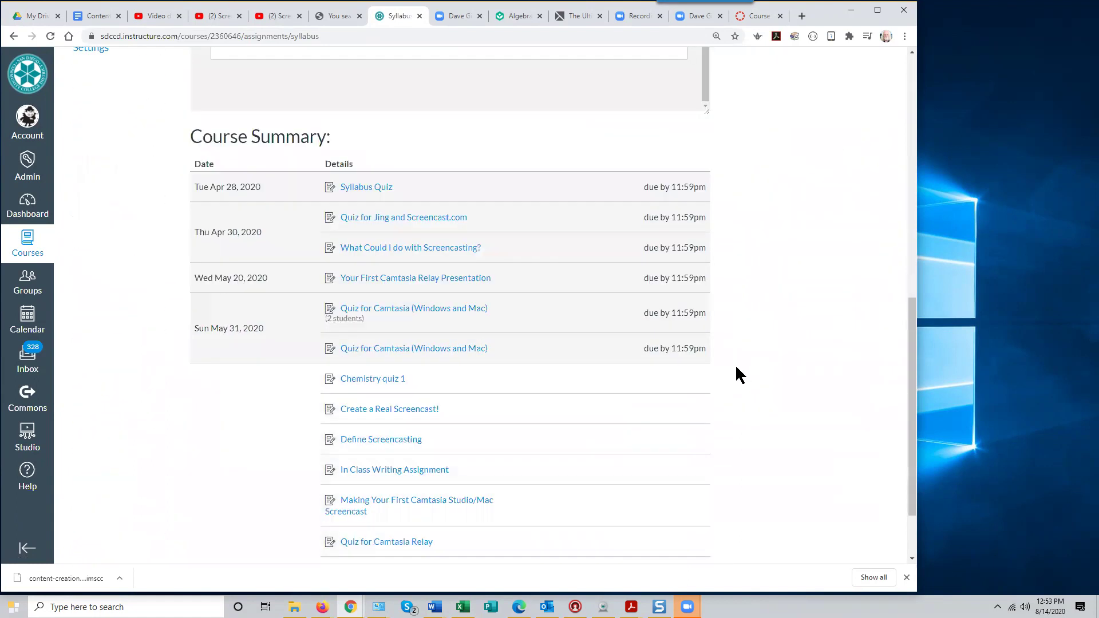
{"action": "scroll", "coordinate": [441, 245], "scroll_direction": "up", "scroll_amount": 3}
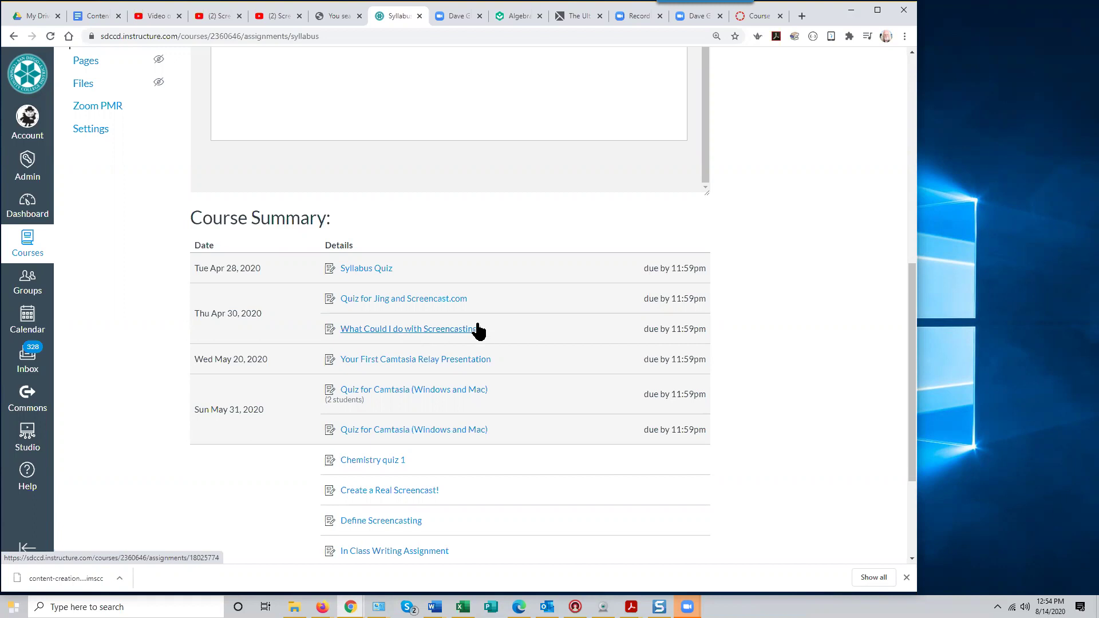
{"action": "scroll", "coordinate": [539, 350], "scroll_direction": "up", "scroll_amount": 3}
{"action": "scroll", "coordinate": [539, 351], "scroll_direction": "up", "scroll_amount": 5}
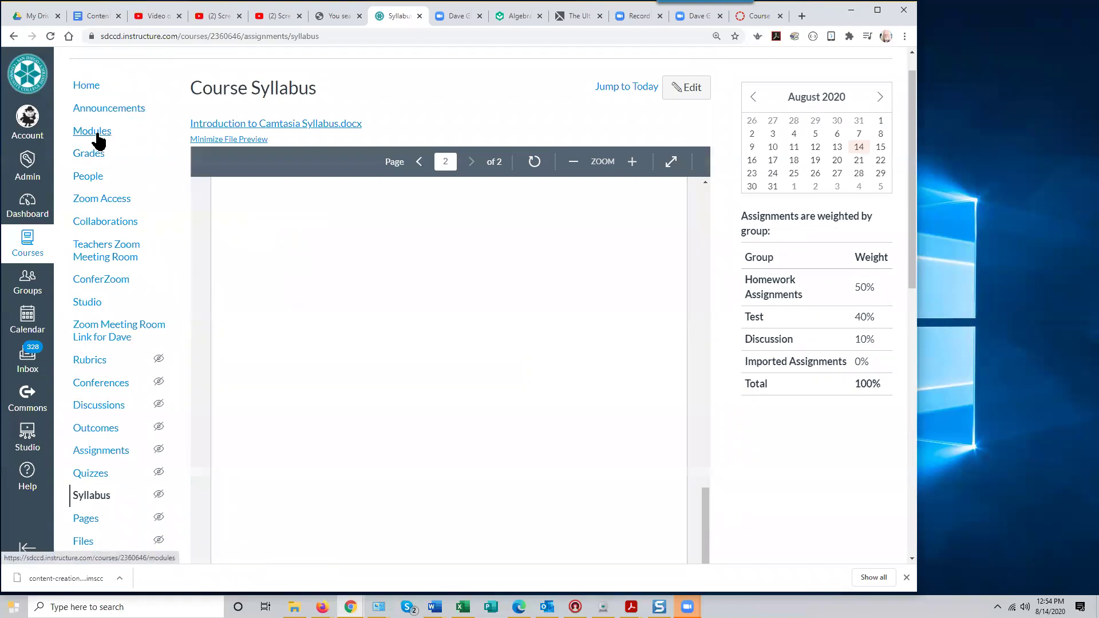
{"action": "scroll", "coordinate": [123, 332], "scroll_direction": "down", "scroll_amount": 4}
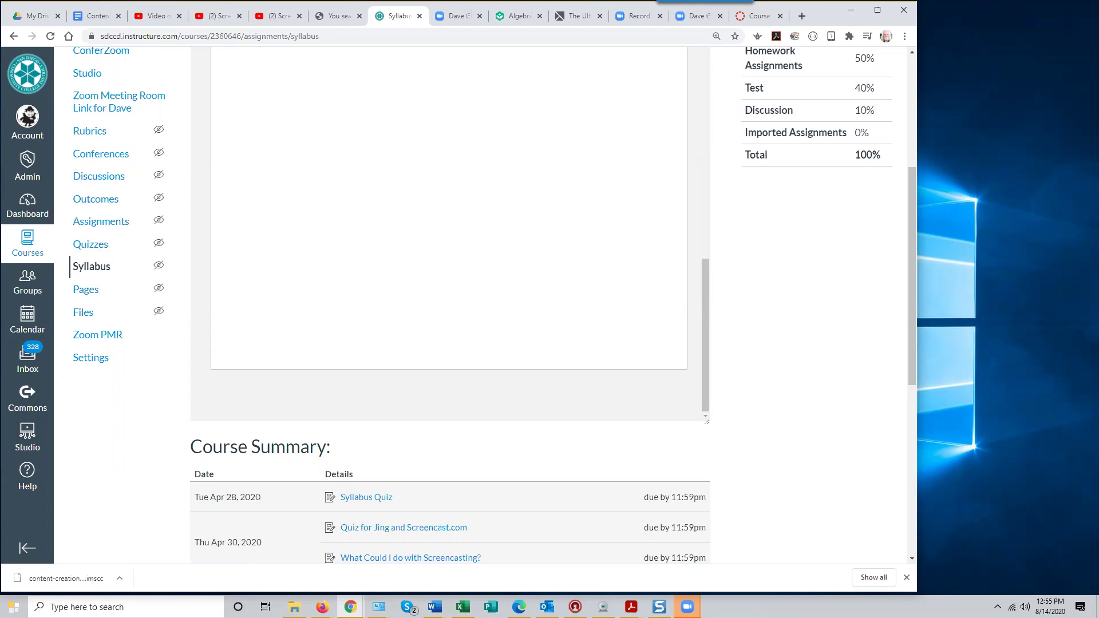
{"action": "scroll", "coordinate": [88, 245], "scroll_direction": "up", "scroll_amount": 5}
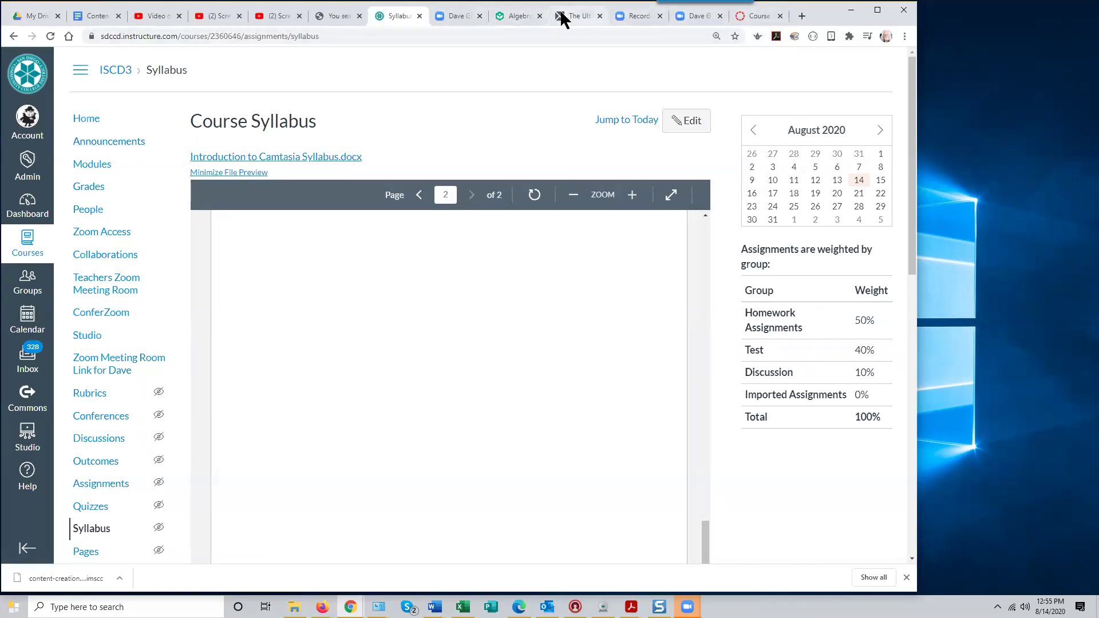
Search the OnDemand tutorial site for 'student grades' instead of 'home'
{"action": "left_click", "coordinate": [340, 18]}
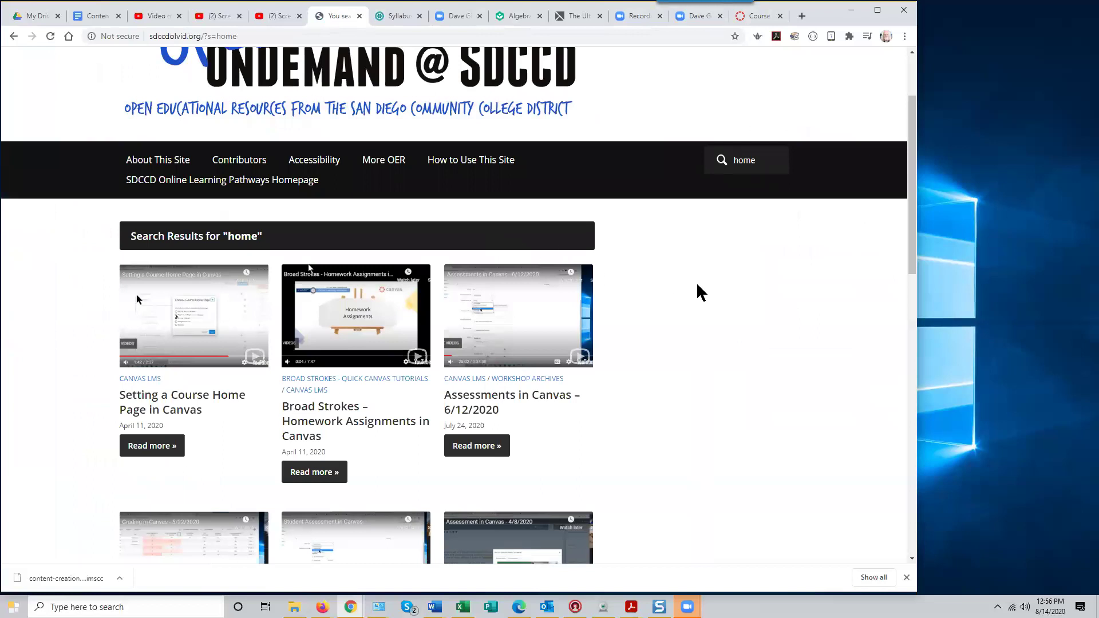
{"action": "scroll", "coordinate": [699, 285], "scroll_direction": "up", "scroll_amount": 2}
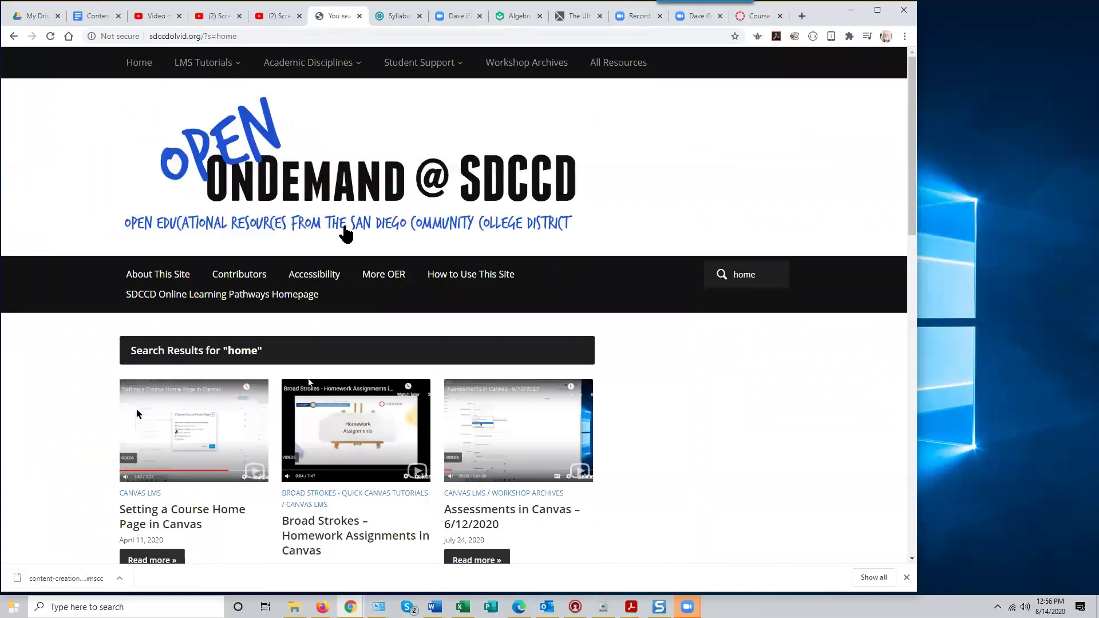
{"action": "left_click", "coordinate": [755, 274]}
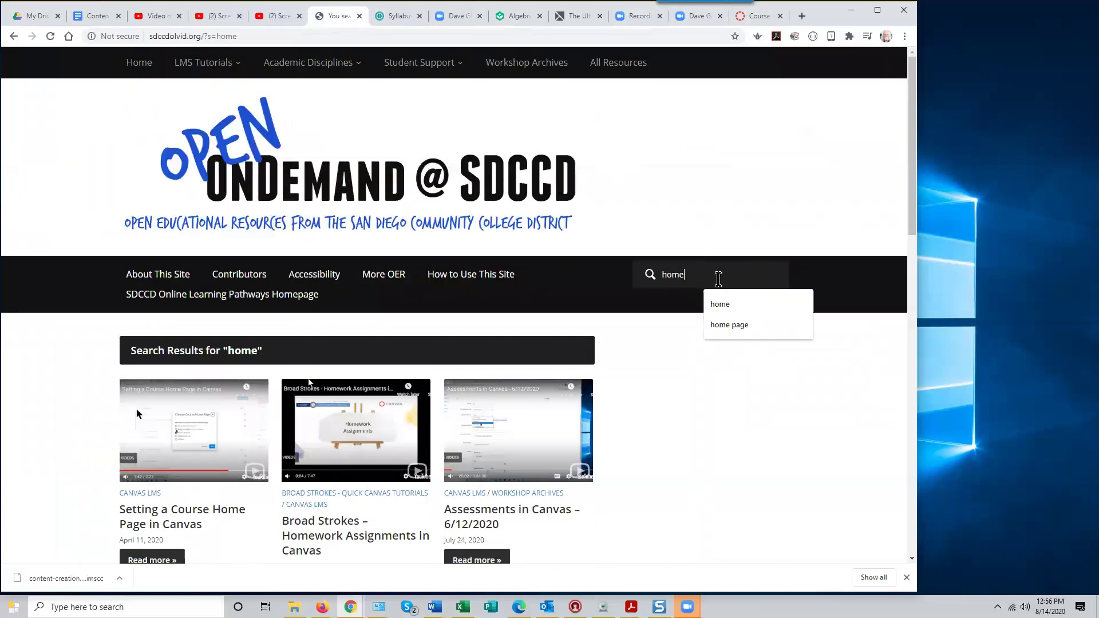
{"action": "double_click", "coordinate": [663, 275]}
{"action": "type", "text": "student"}
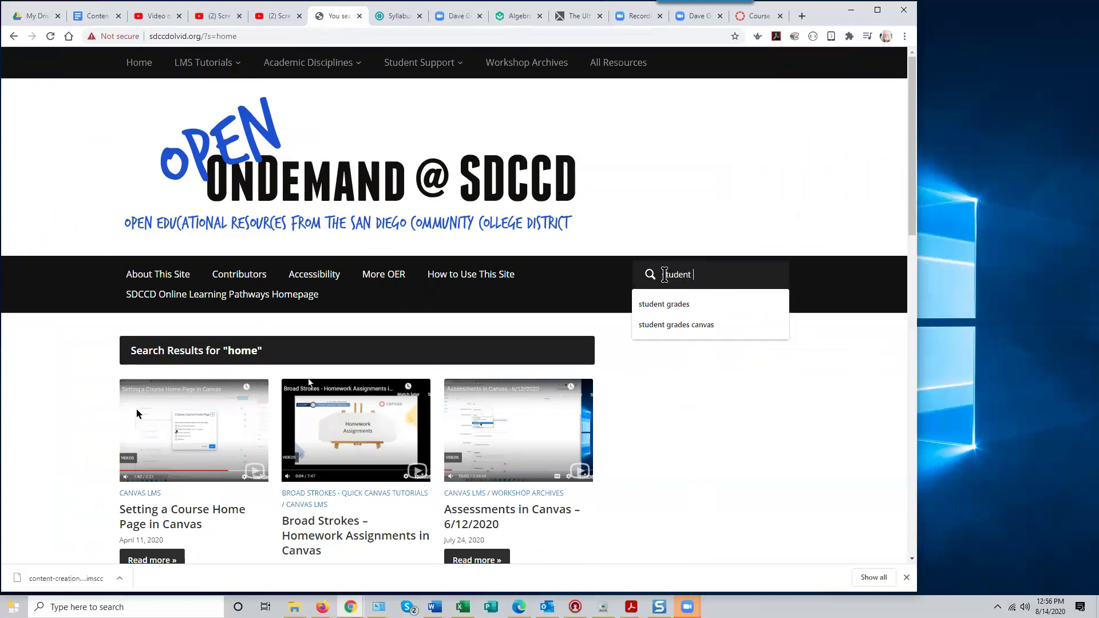
{"action": "left_click", "coordinate": [690, 309]}
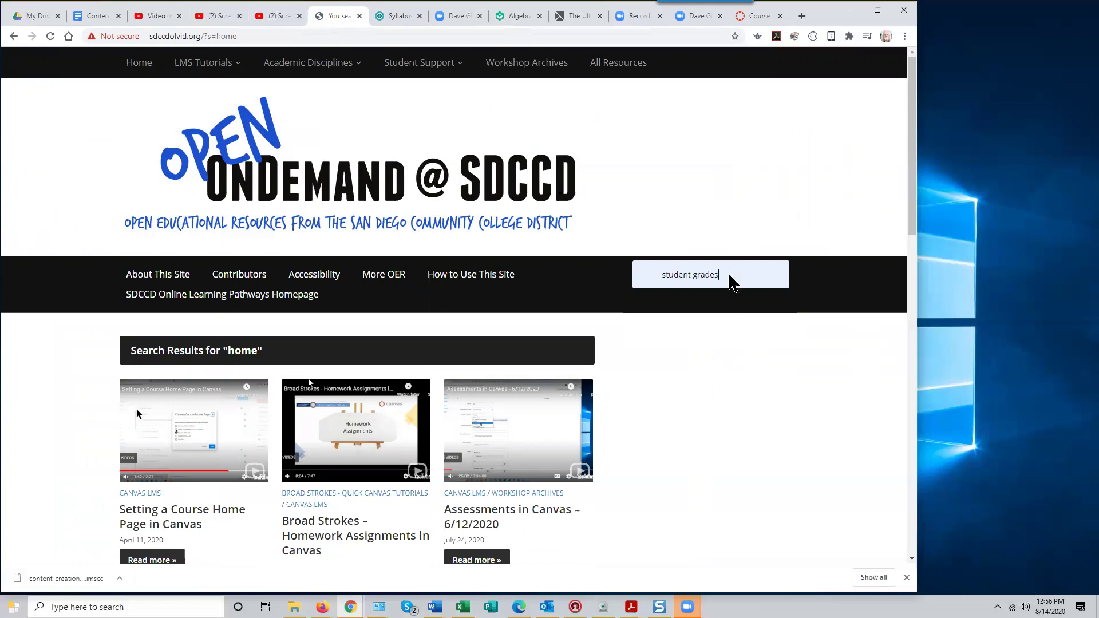
{"action": "key", "text": "Return"}
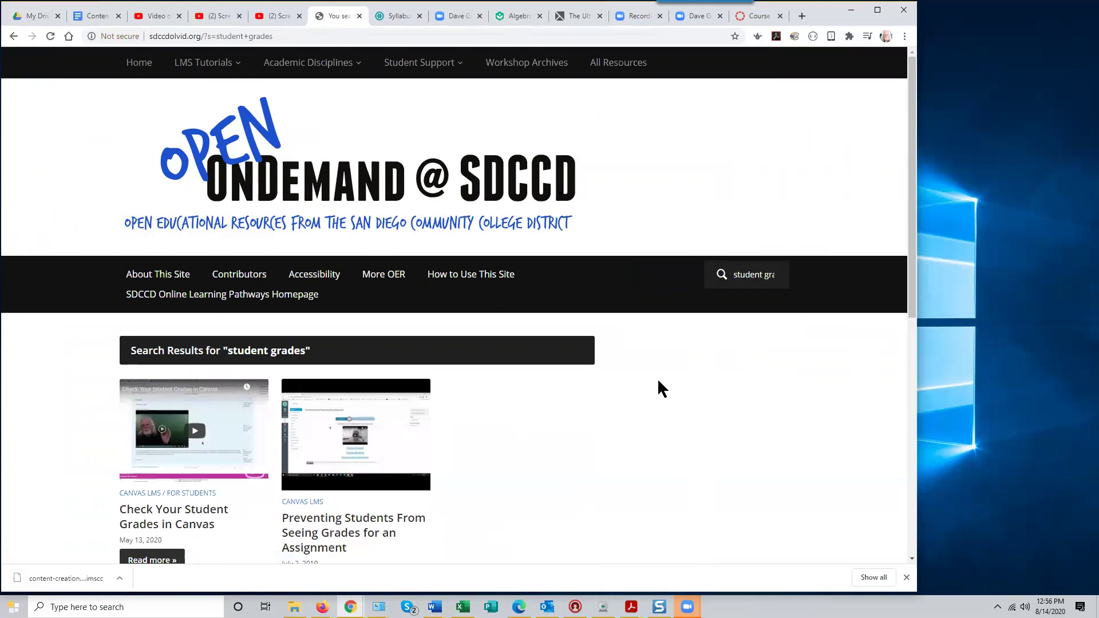
{"action": "scroll", "coordinate": [639, 434], "scroll_direction": "down", "scroll_amount": 2}
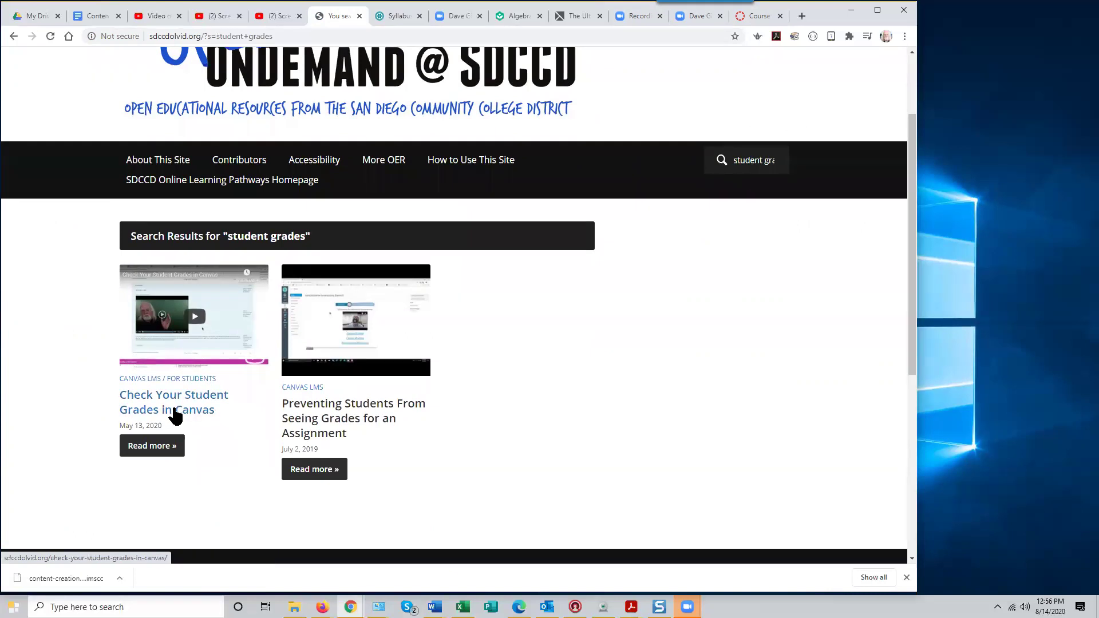
Copy the link address of the Check Your Student Grades in Canvas tutorial
{"action": "right_click", "coordinate": [186, 399]}
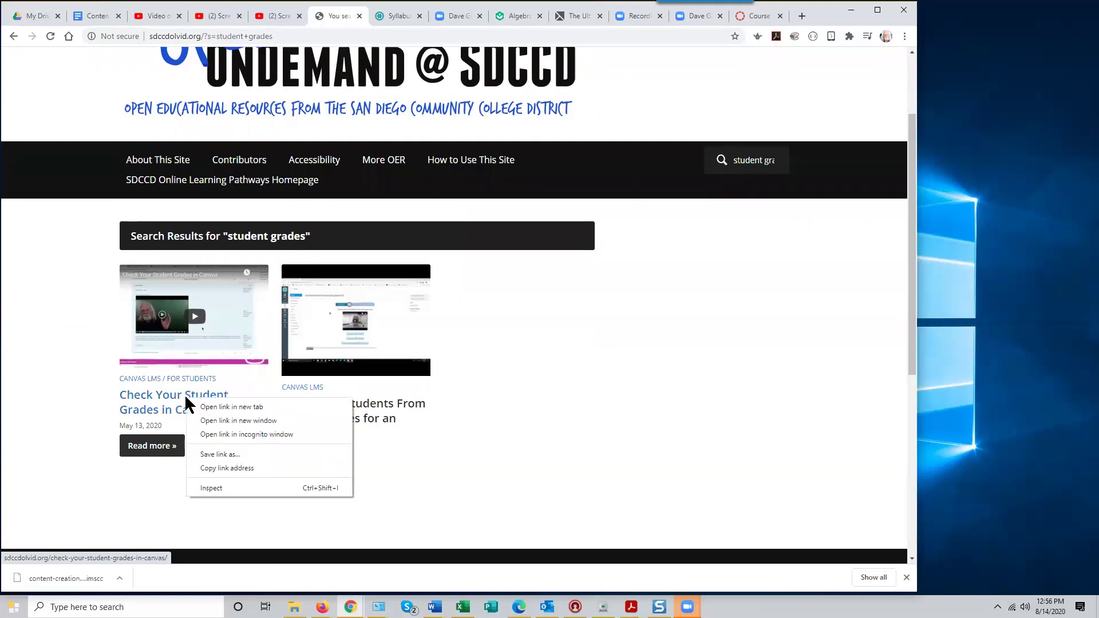
{"action": "left_click", "coordinate": [238, 468]}
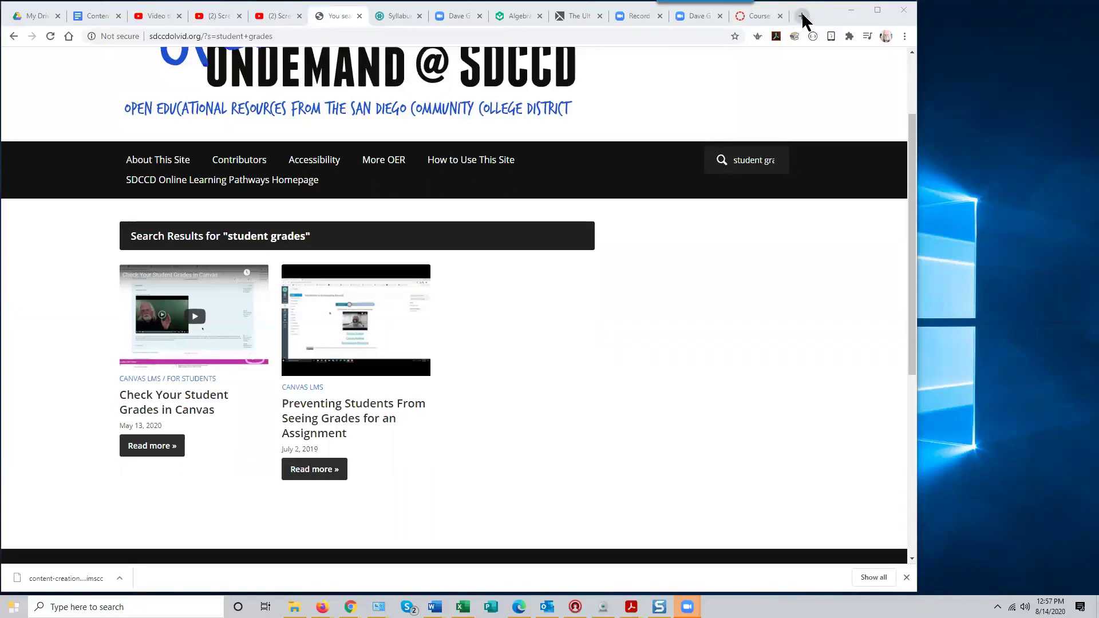
Open a new Chrome tab and enter the address conferzoom.org
{"action": "key", "text": "ctrl+t"}
{"action": "left_click", "coordinate": [154, 36]}
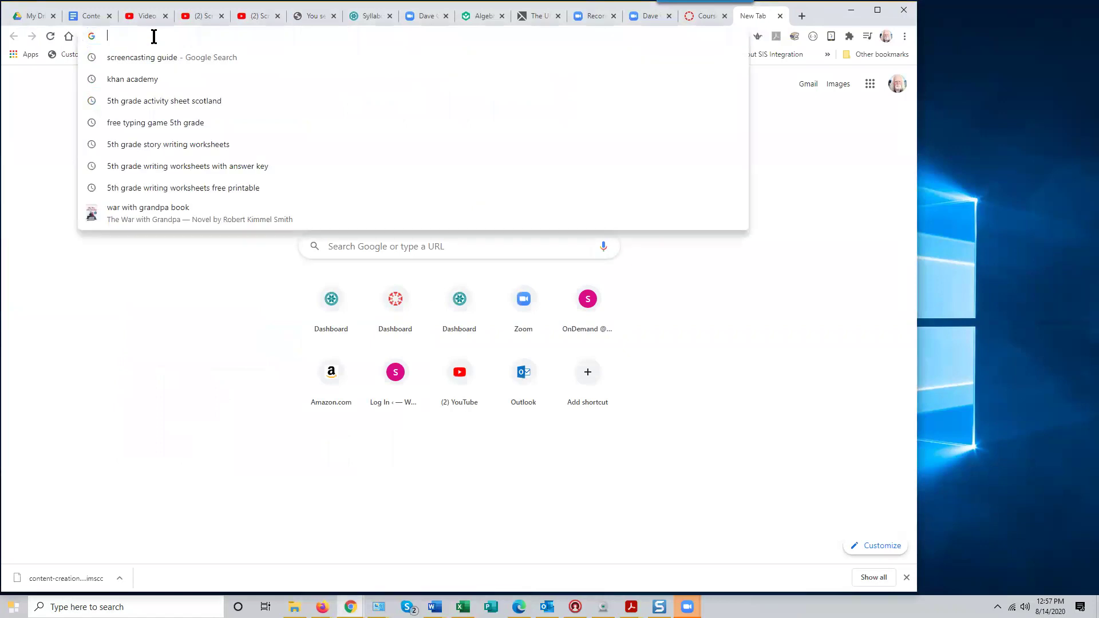
{"action": "type", "text": "confer"}
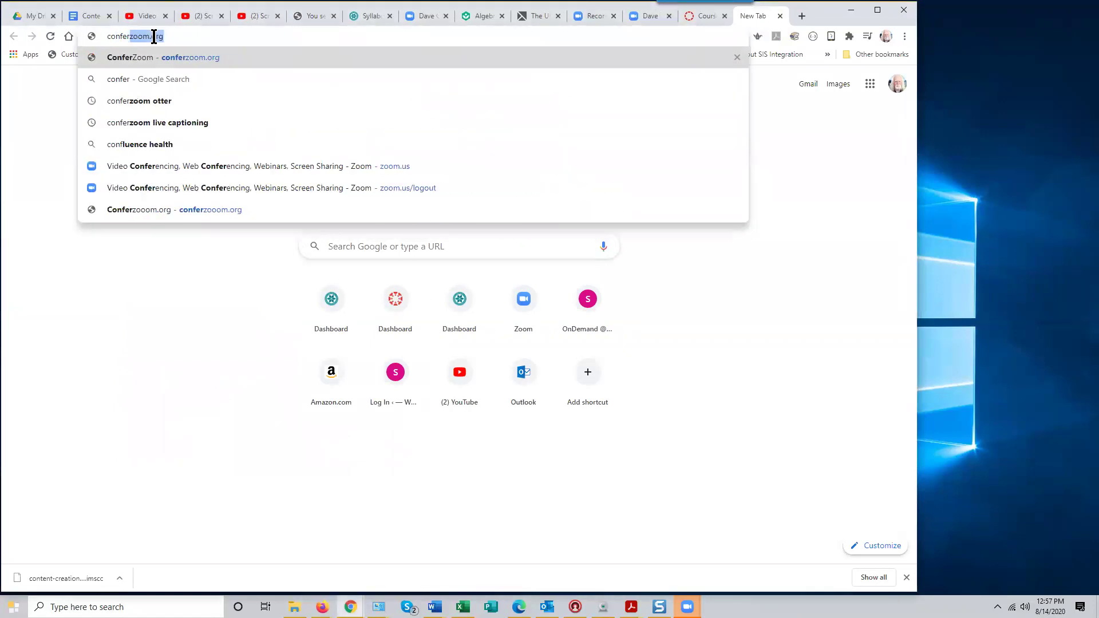
{"action": "type", "text": "zoom."}
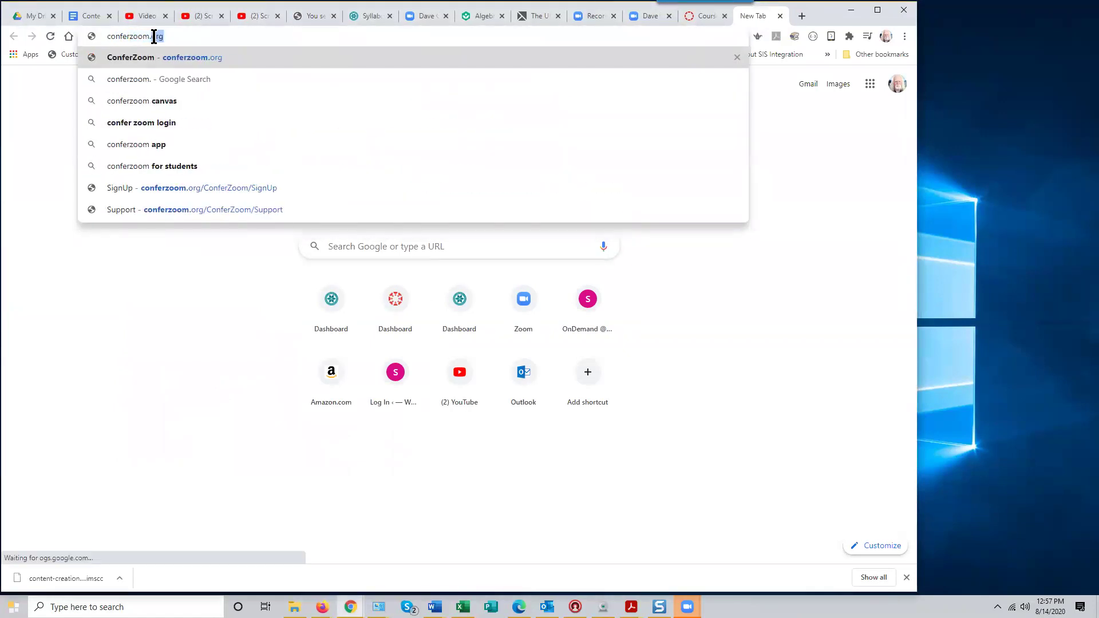
{"action": "type", "text": "org"}
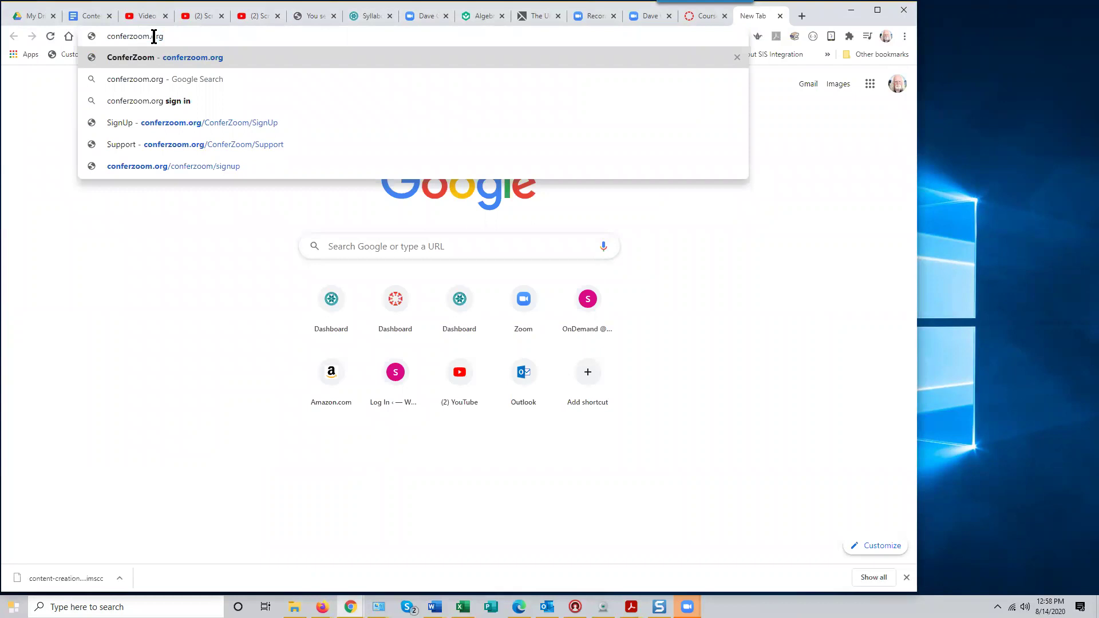
Load conferzoom.org, open the Faculty and Staff New Account Sign-Up form, and place the cursor in the Email field
{"action": "key", "text": "Return"}
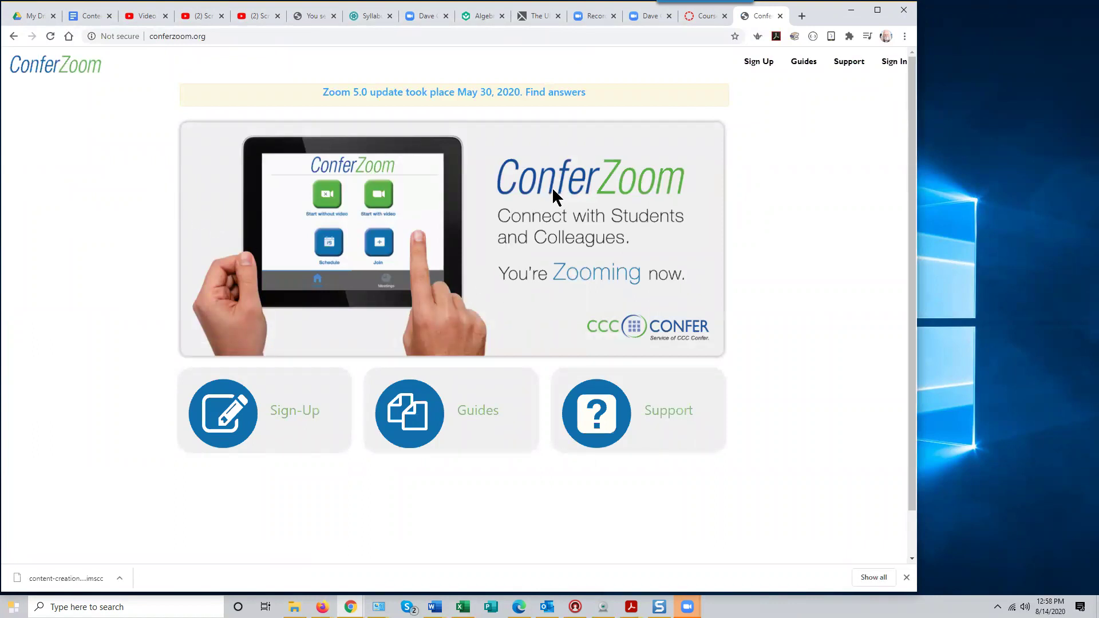
{"action": "left_click", "coordinate": [223, 424]}
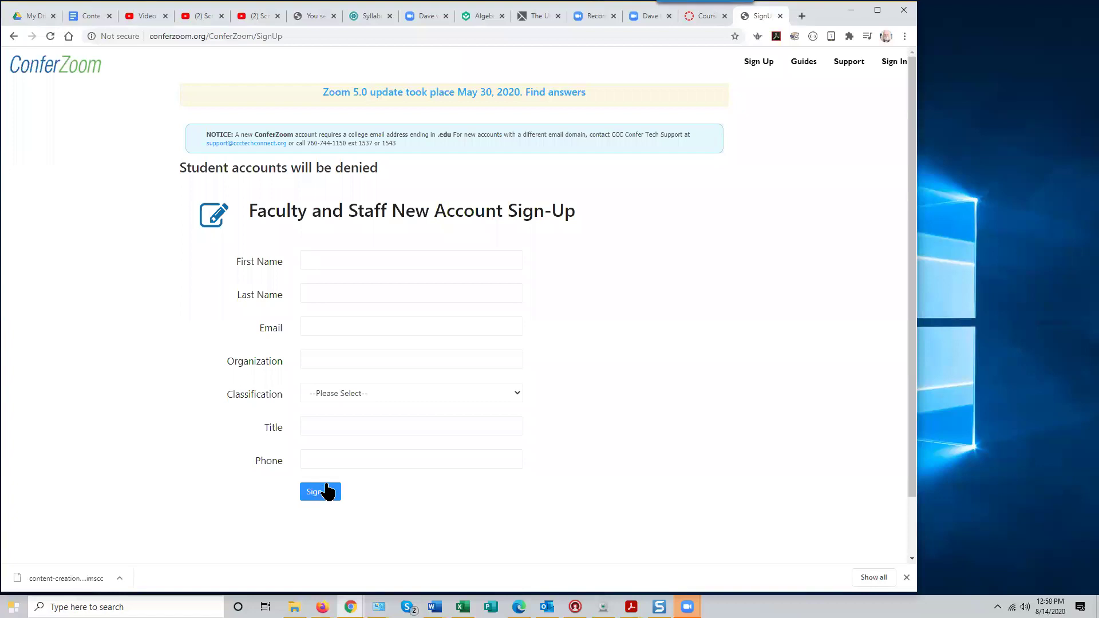
{"action": "left_click", "coordinate": [301, 328]}
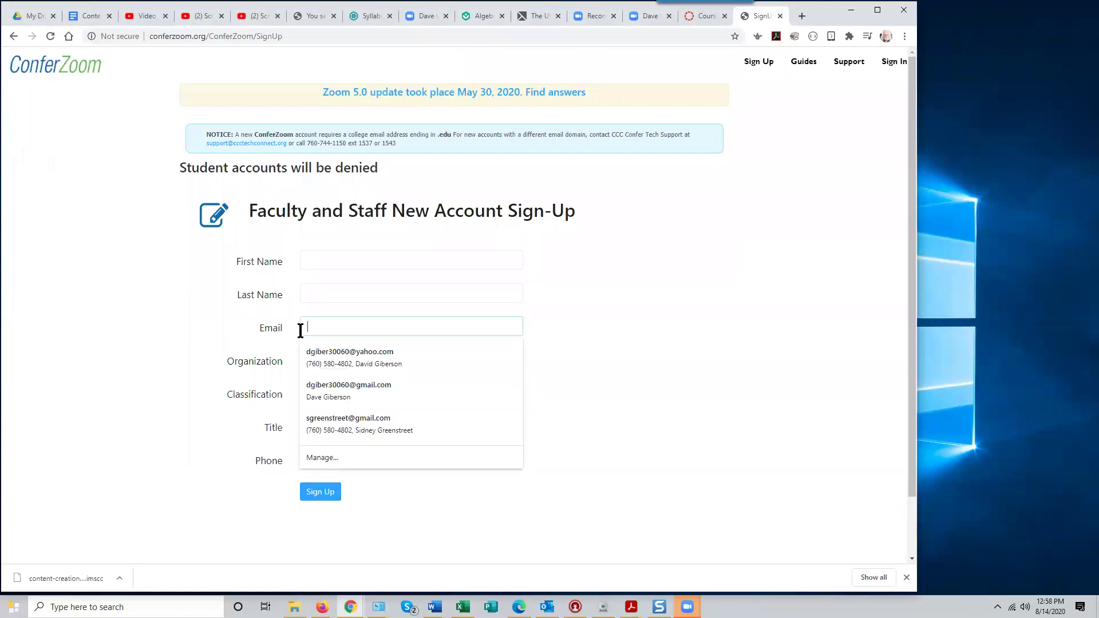
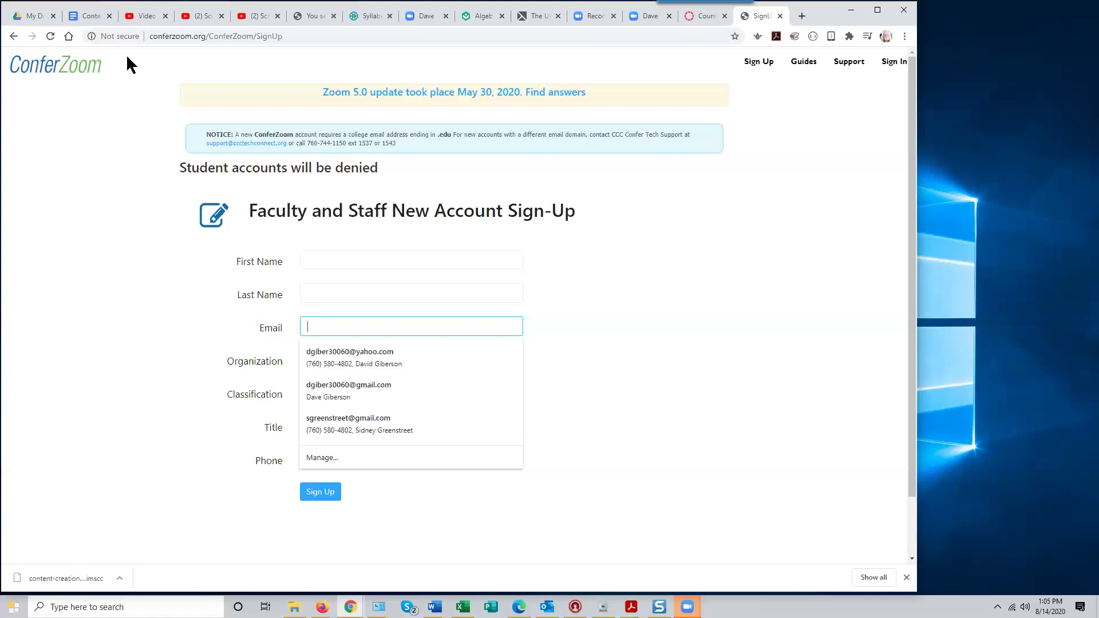
Switch to the YouTube Studio details page for 'Screencasting for Your Online Course - 7/10/2020'
{"action": "left_click", "coordinate": [145, 16]}
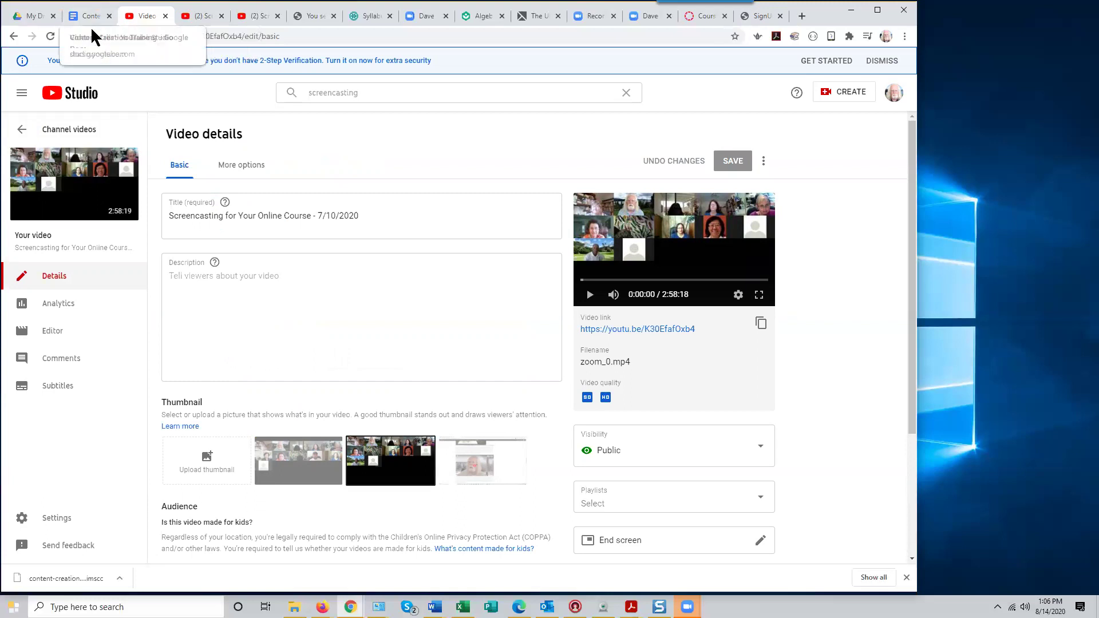
Switch to the Canvas Course Syllabus page showing 'Introduction to Camtasia Syllabus.docx'
{"action": "left_click", "coordinate": [357, 16]}
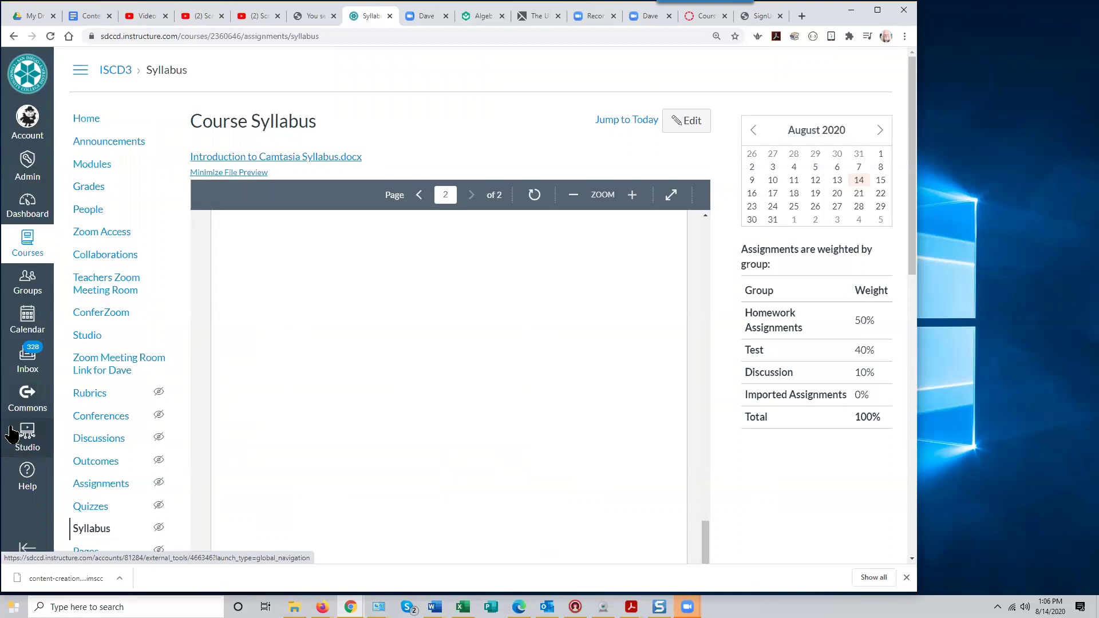
Browse the recordings in Canvas Studio's My Library, then bring up the browser's recent-page history
{"action": "left_click", "coordinate": [24, 441]}
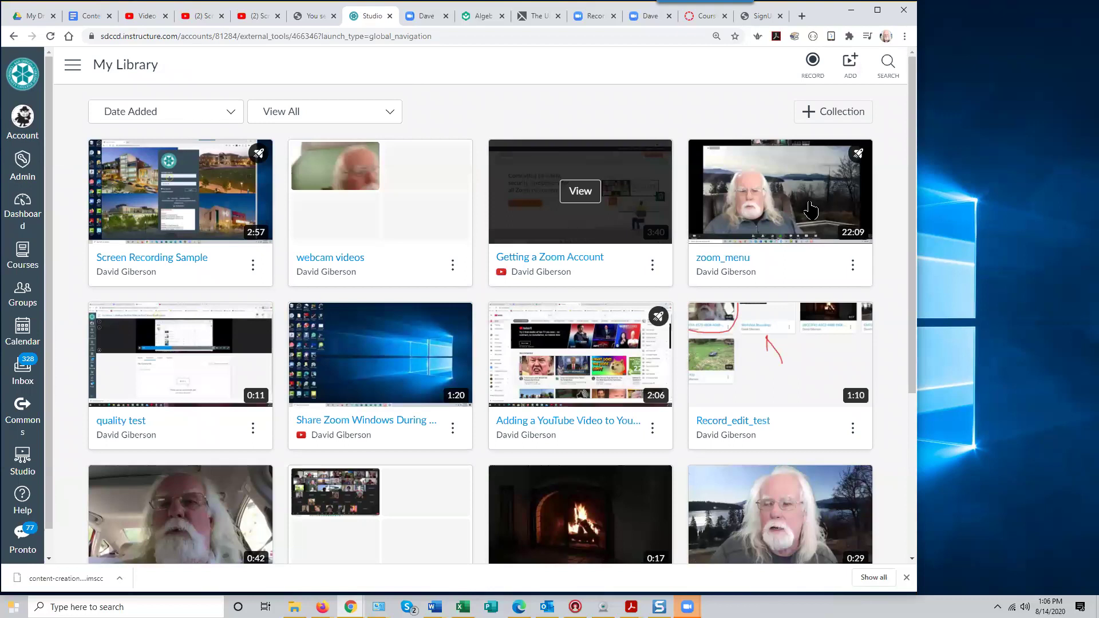
{"action": "scroll", "coordinate": [897, 372], "scroll_direction": "down", "scroll_amount": 3}
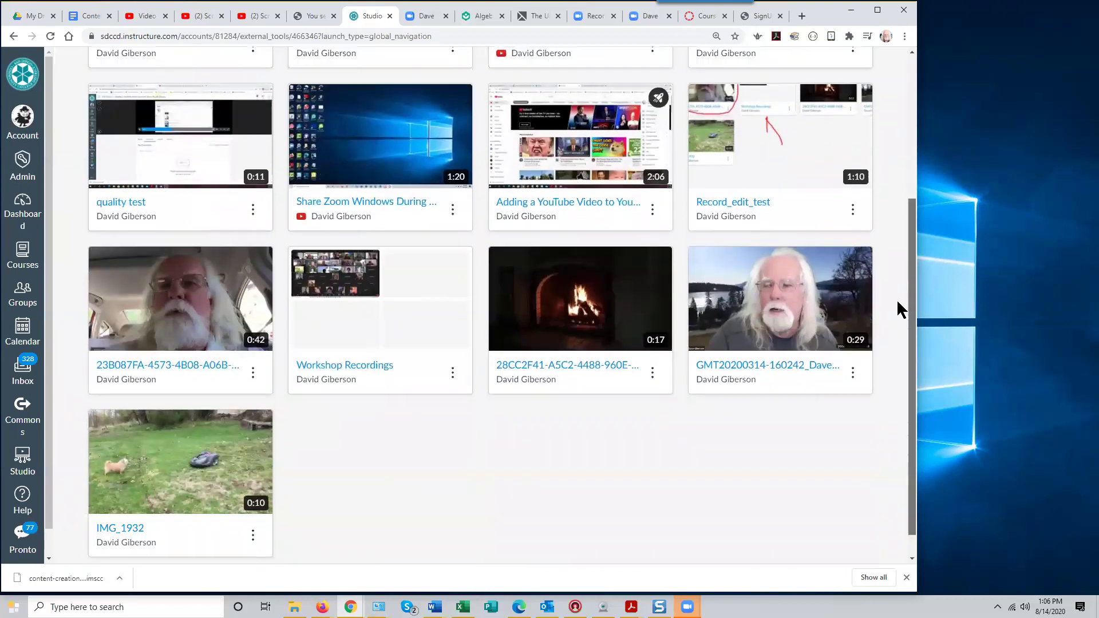
{"action": "scroll", "coordinate": [897, 309], "scroll_direction": "up", "scroll_amount": 3}
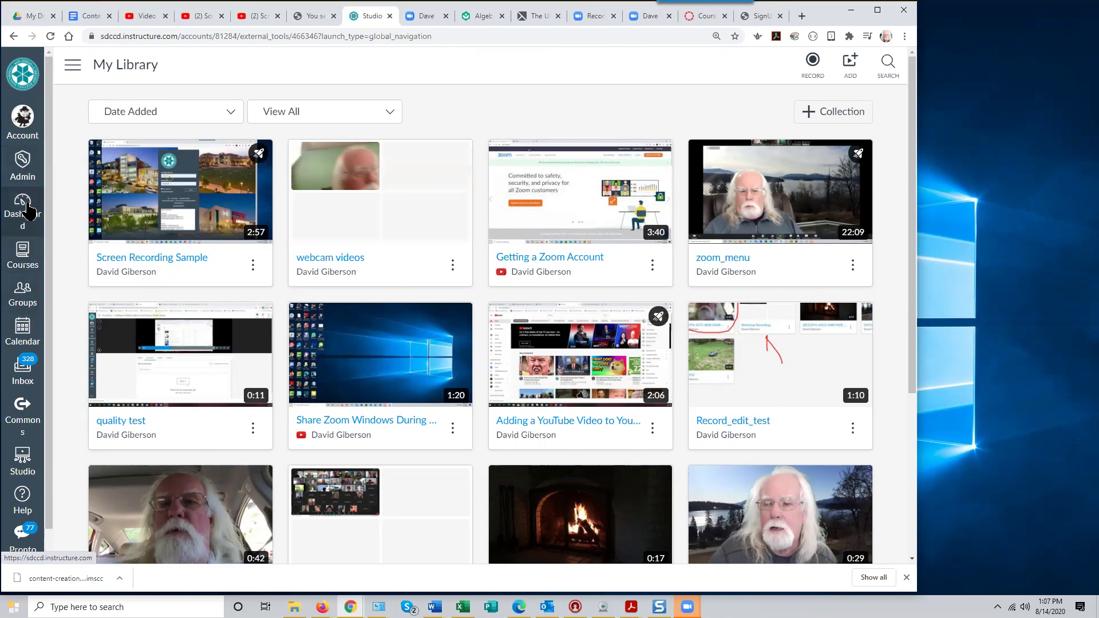
{"action": "right_click", "coordinate": [15, 37]}
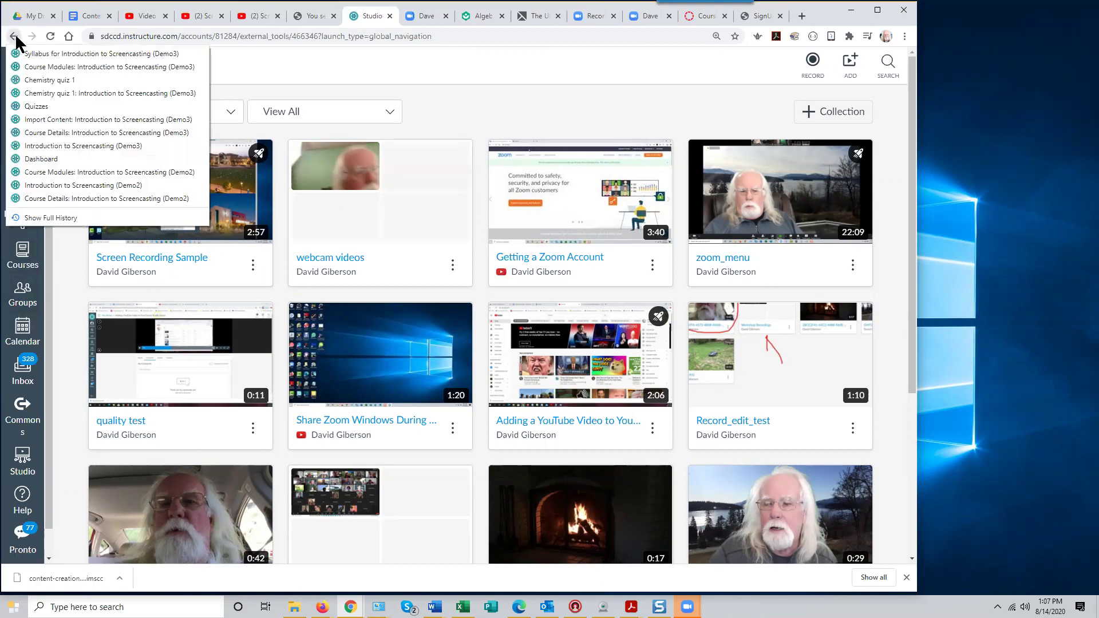
From Modules, add an unpublished 'Video Discussion' topic with threaded replies and liking enabled
{"action": "left_click", "coordinate": [51, 67]}
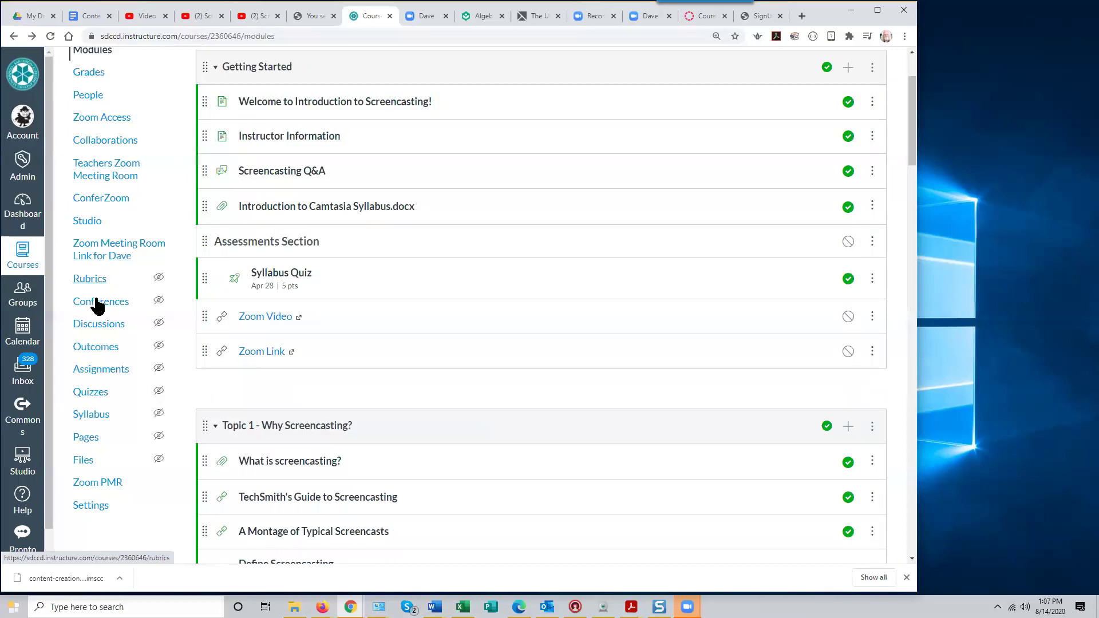
{"action": "left_click", "coordinate": [140, 324]}
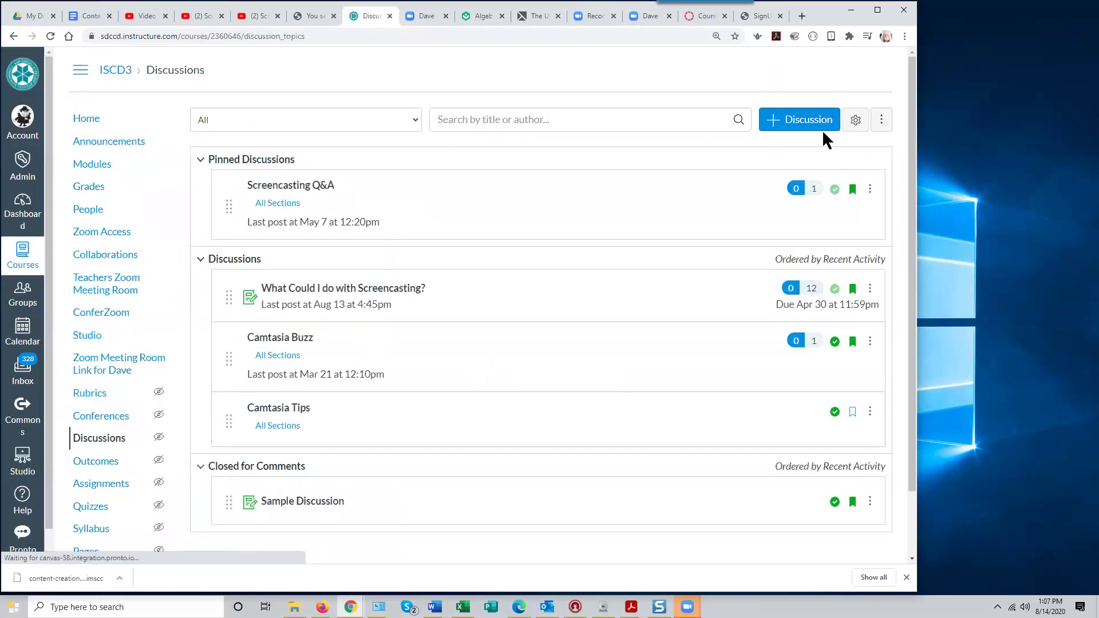
{"action": "left_click", "coordinate": [797, 122]}
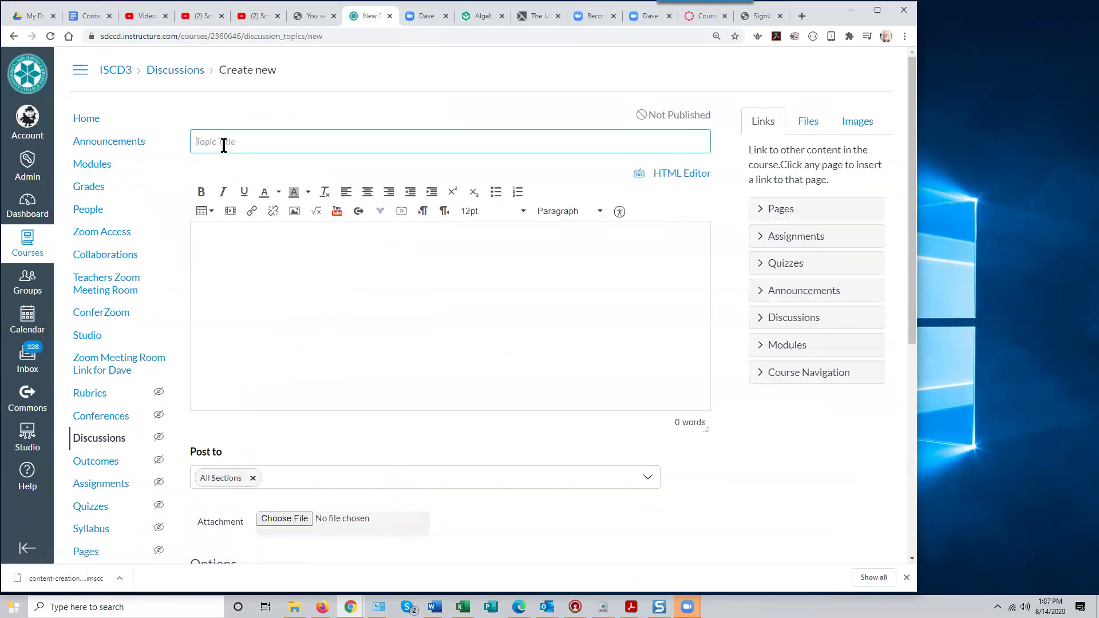
{"action": "type", "text": "Video"}
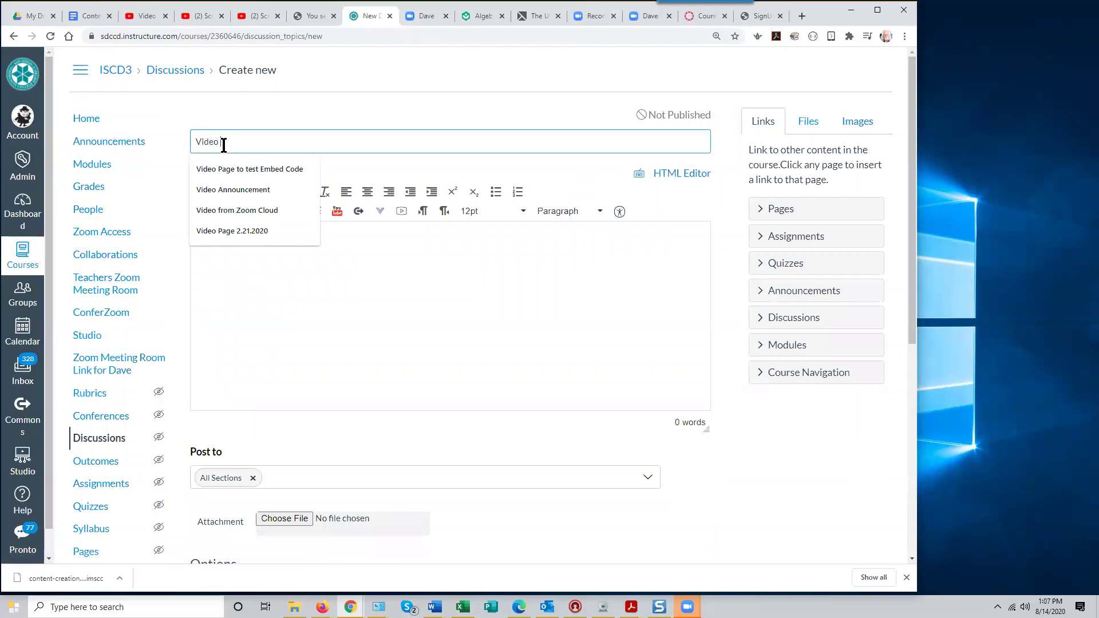
{"action": "type", "text": " This"}
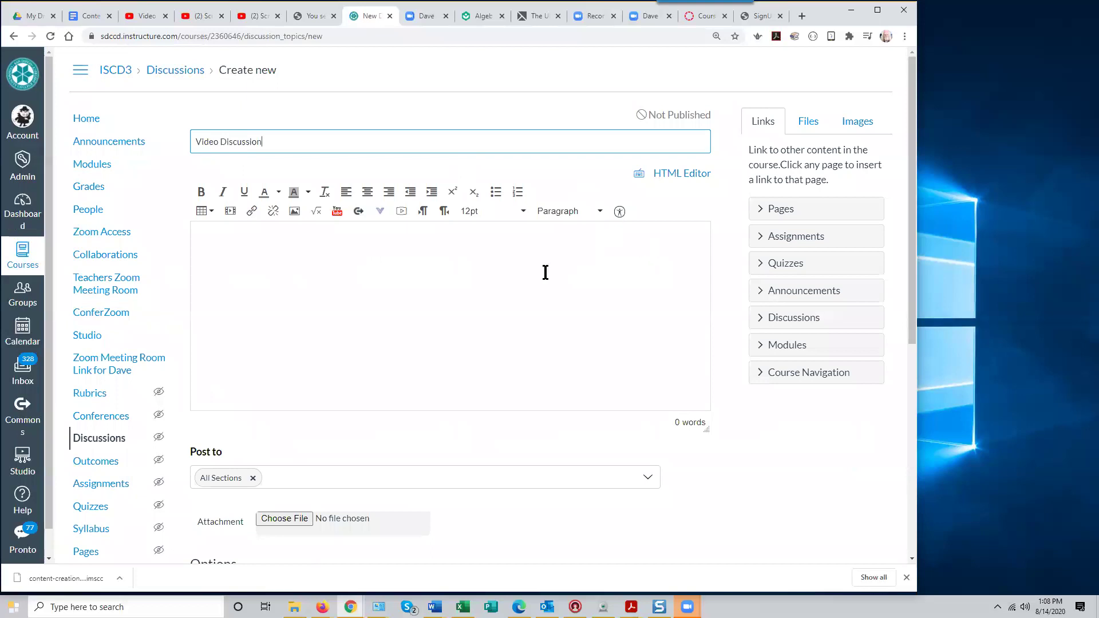
{"action": "scroll", "coordinate": [498, 289], "scroll_direction": "down", "scroll_amount": 5}
{"action": "left_click", "coordinate": [194, 312]}
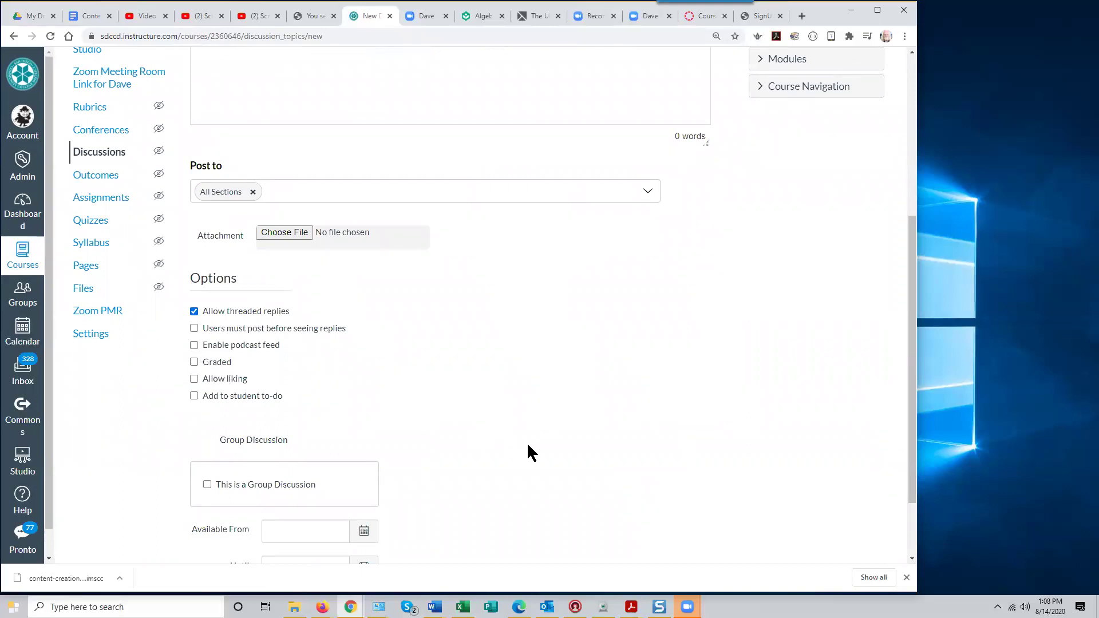
{"action": "scroll", "coordinate": [530, 453], "scroll_direction": "down", "scroll_amount": 1}
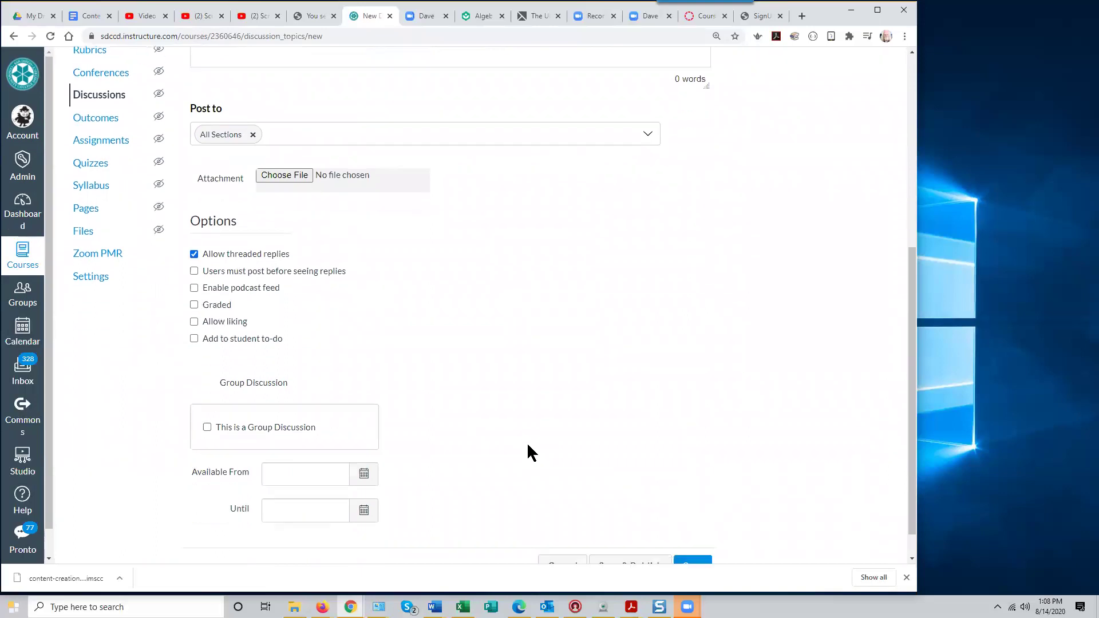
{"action": "left_click", "coordinate": [194, 322]}
{"action": "scroll", "coordinate": [484, 371], "scroll_direction": "down", "scroll_amount": 1}
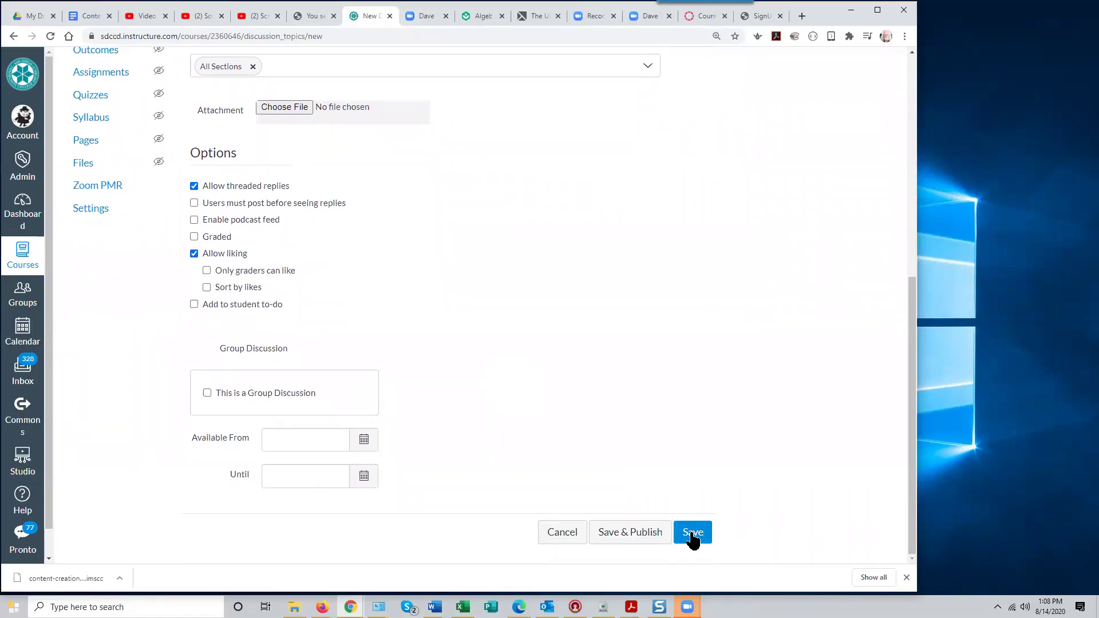
{"action": "left_click", "coordinate": [692, 533]}
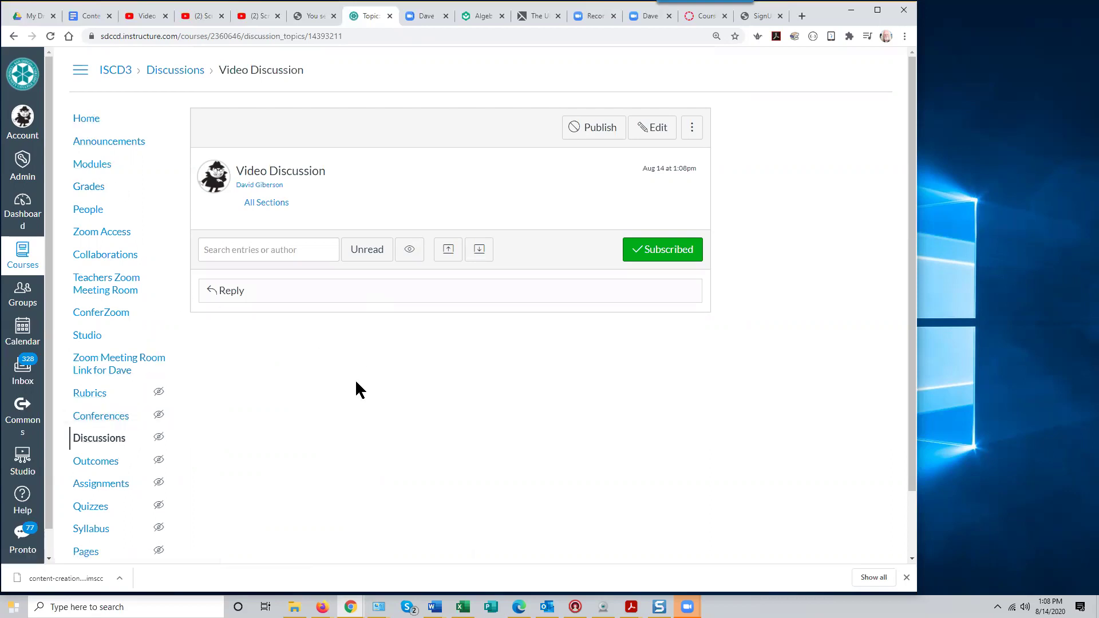
{"action": "scroll", "coordinate": [356, 383], "scroll_direction": "down", "scroll_amount": 2}
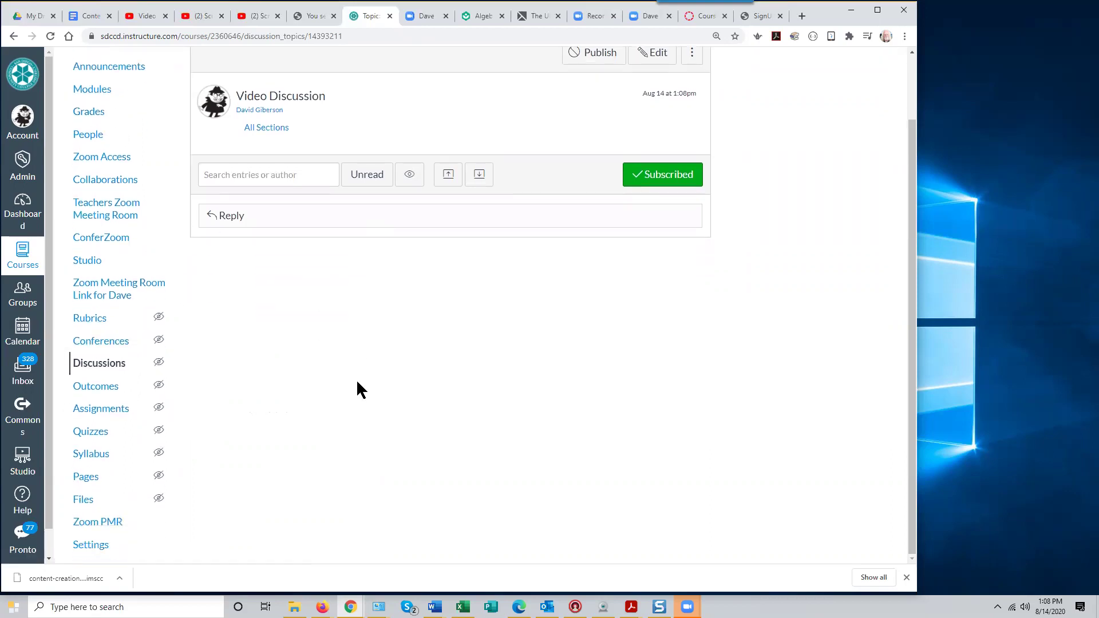
In course Settings > Navigation, move Discussions into the visible list above Zoom PMR and save
{"action": "left_click", "coordinate": [98, 547]}
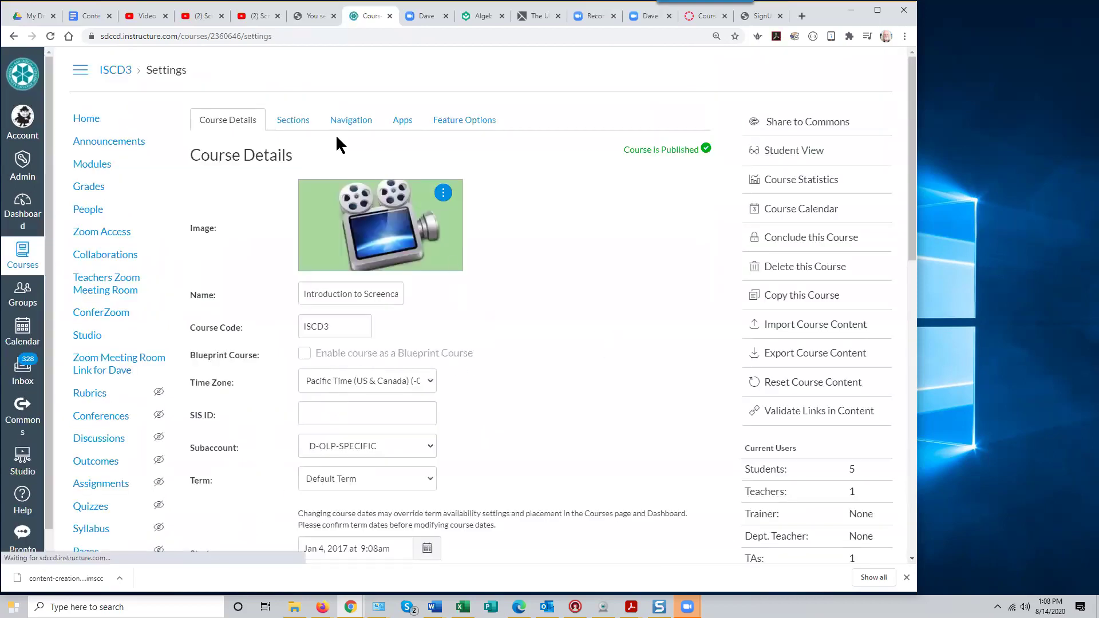
{"action": "left_click", "coordinate": [349, 120]}
{"action": "scroll", "coordinate": [318, 407], "scroll_direction": "down", "scroll_amount": 5}
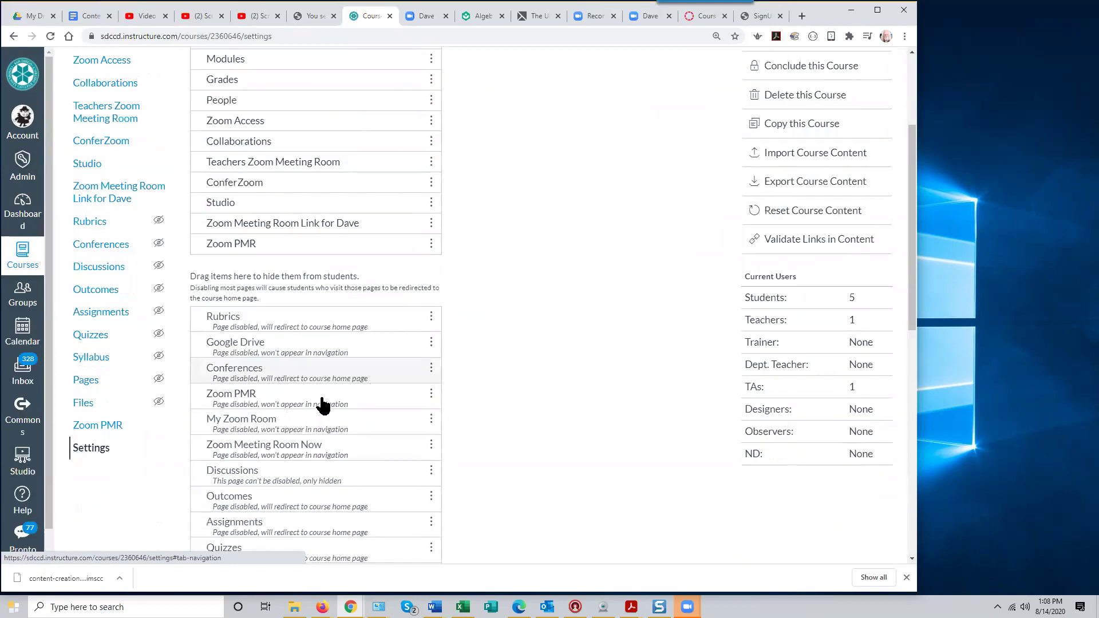
{"action": "scroll", "coordinate": [318, 408], "scroll_direction": "down", "scroll_amount": 4}
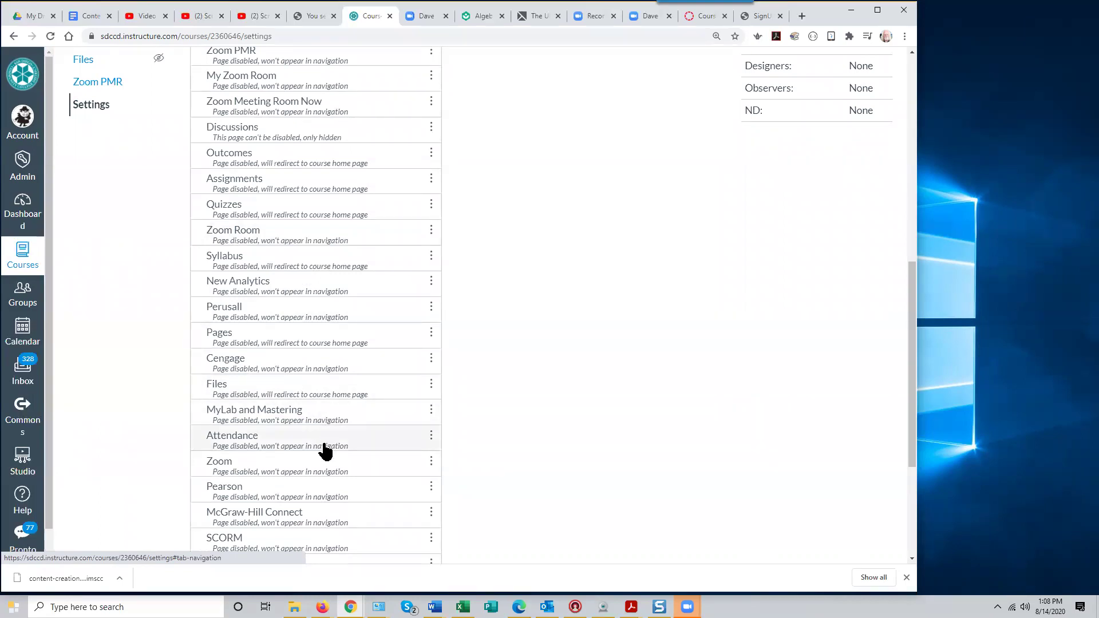
{"action": "scroll", "coordinate": [323, 458], "scroll_direction": "down", "scroll_amount": 2}
{"action": "scroll", "coordinate": [325, 466], "scroll_direction": "down", "scroll_amount": 2}
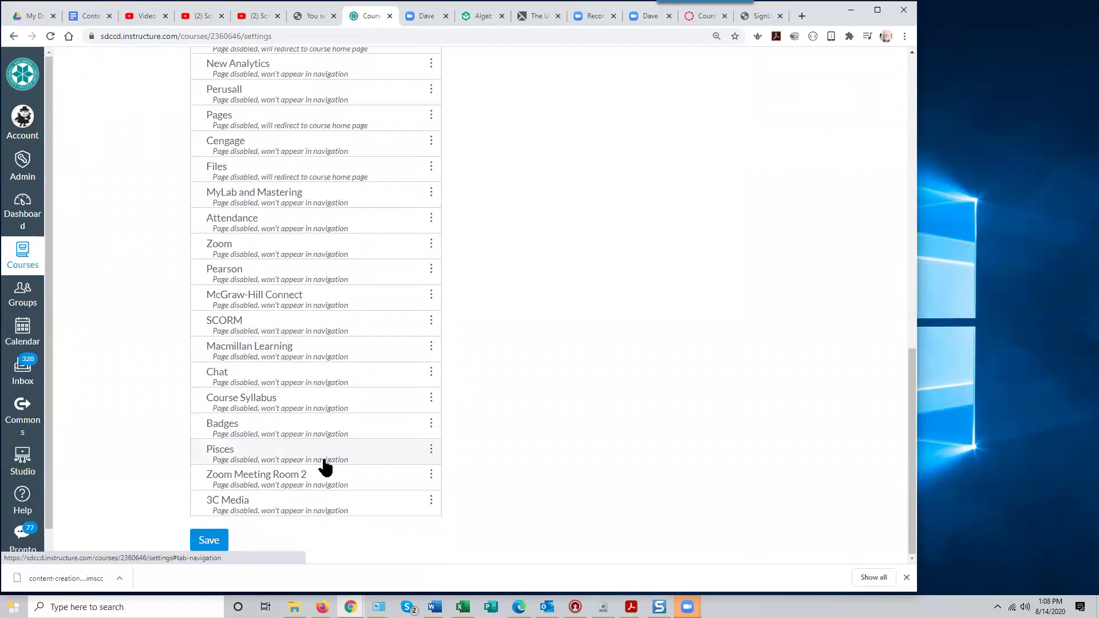
{"action": "scroll", "coordinate": [325, 466], "scroll_direction": "up", "scroll_amount": 3}
{"action": "scroll", "coordinate": [325, 467], "scroll_direction": "up", "scroll_amount": 4}
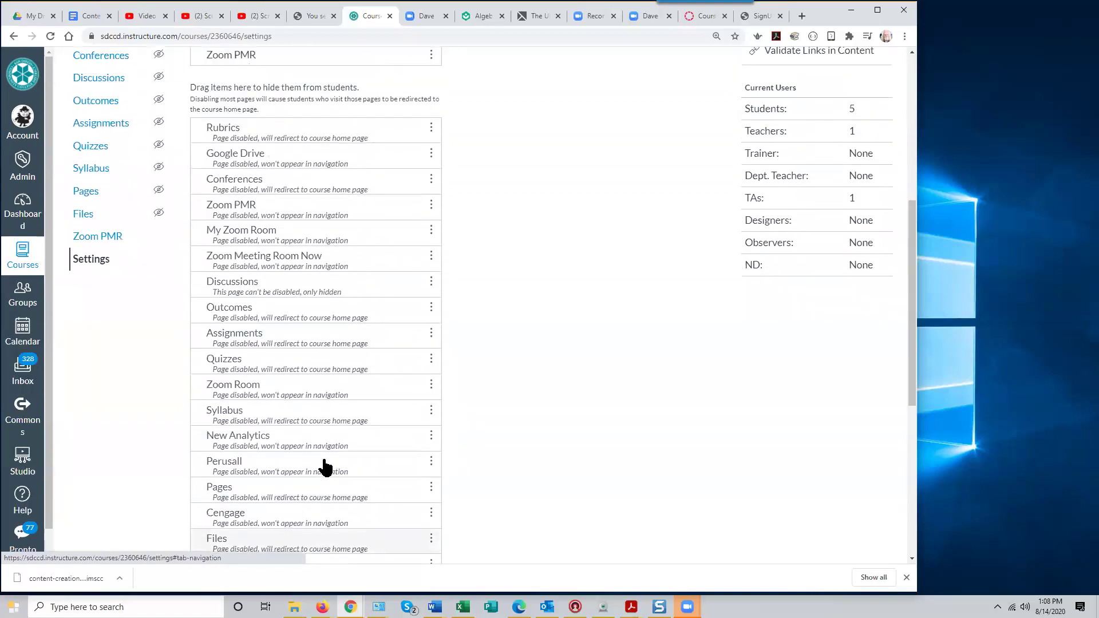
{"action": "left_click_drag", "start_coordinate": [265, 311], "coordinate": [284, 88]}
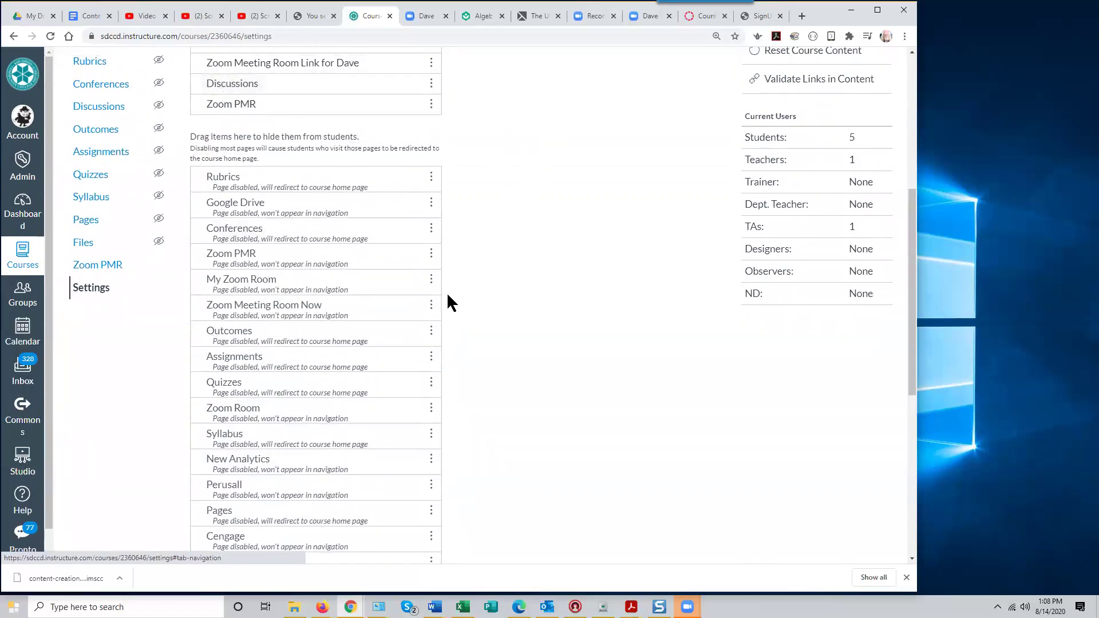
{"action": "scroll", "coordinate": [598, 384], "scroll_direction": "down", "scroll_amount": 7}
{"action": "left_click", "coordinate": [210, 540]}
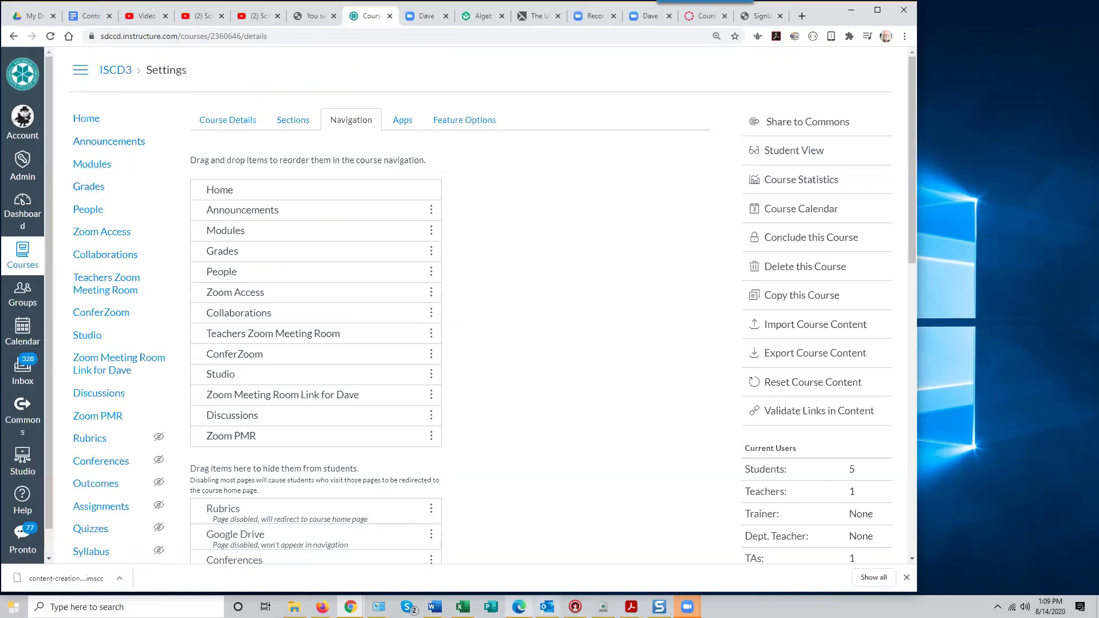
Go to the Dashboard in the student account's Edge window
{"action": "mouse_move", "coordinate": [519, 606]}
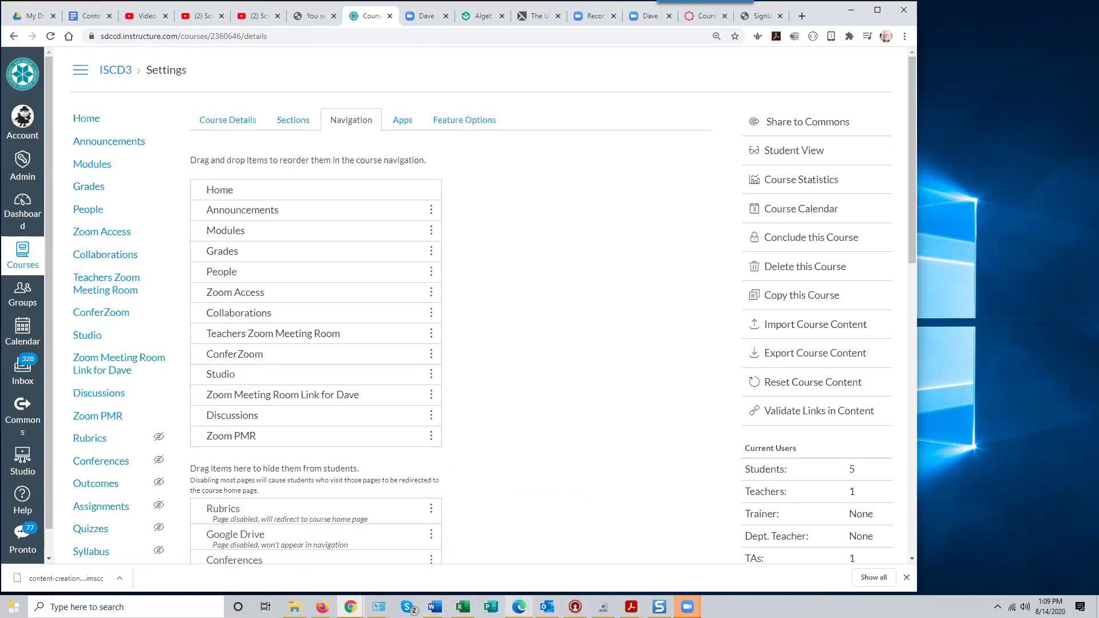
{"action": "left_click", "coordinate": [519, 607]}
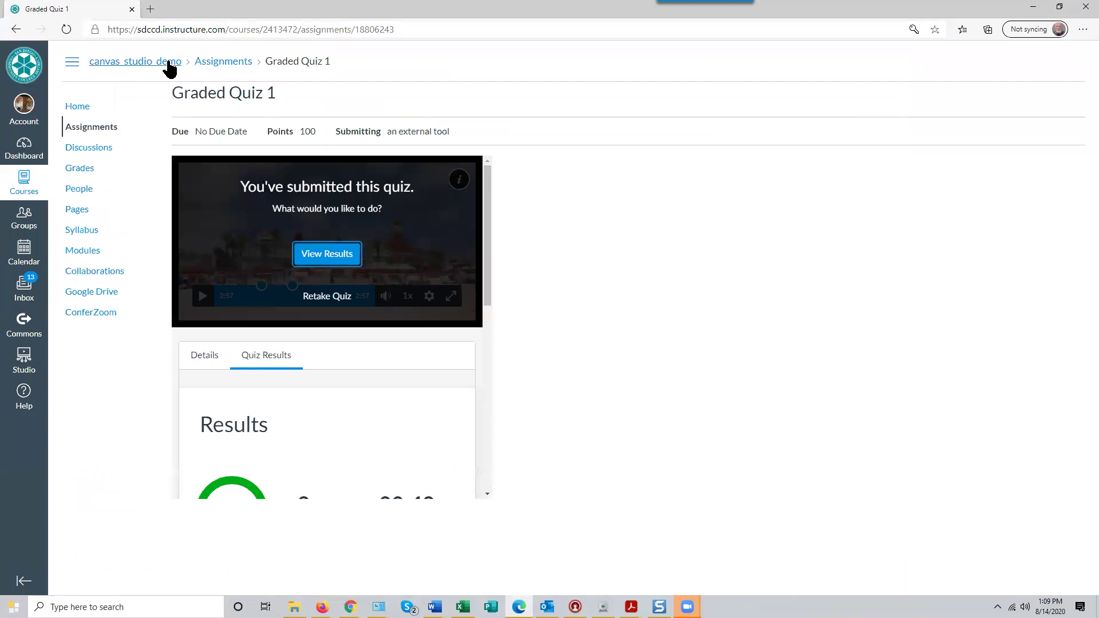
{"action": "left_click", "coordinate": [24, 106]}
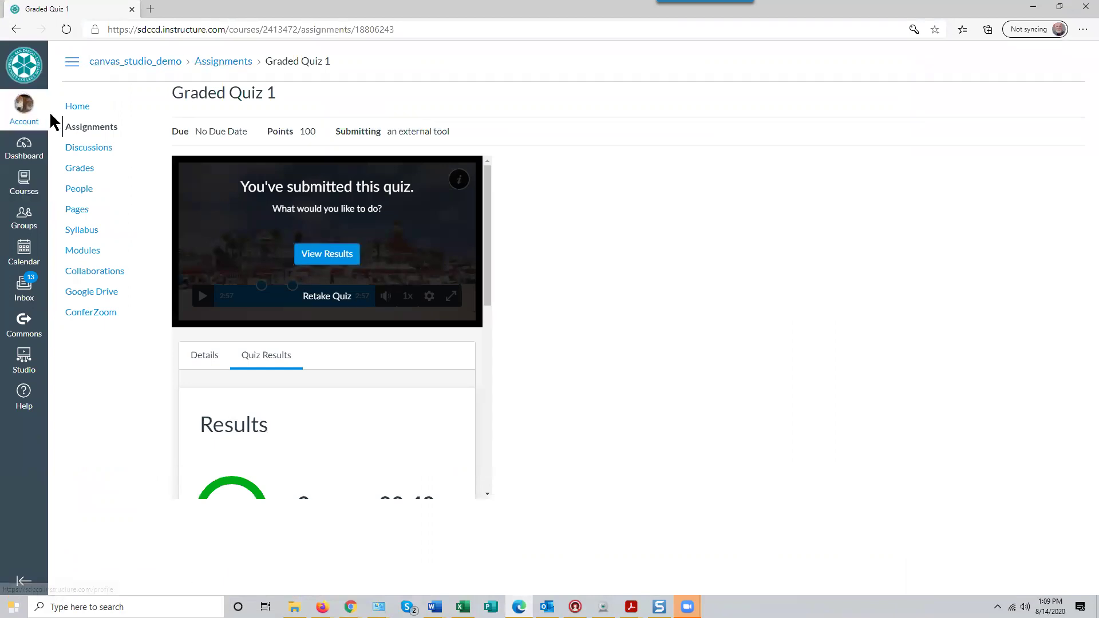
{"action": "left_click", "coordinate": [20, 152]}
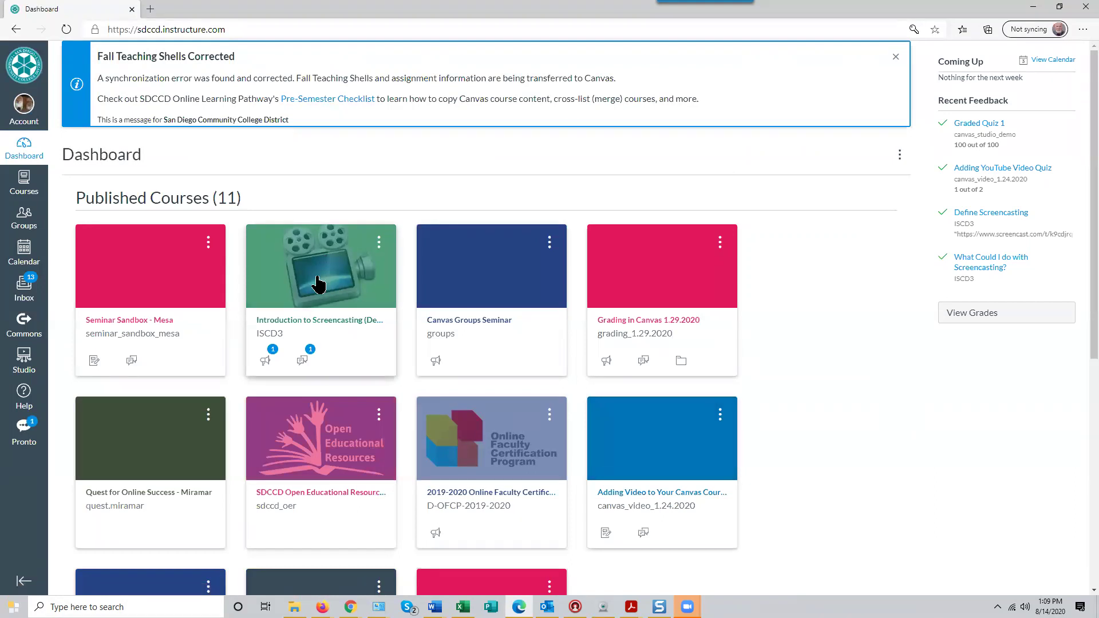
As the student, open the Introduction to Screencasting course's Discussions list
{"action": "left_click", "coordinate": [318, 283]}
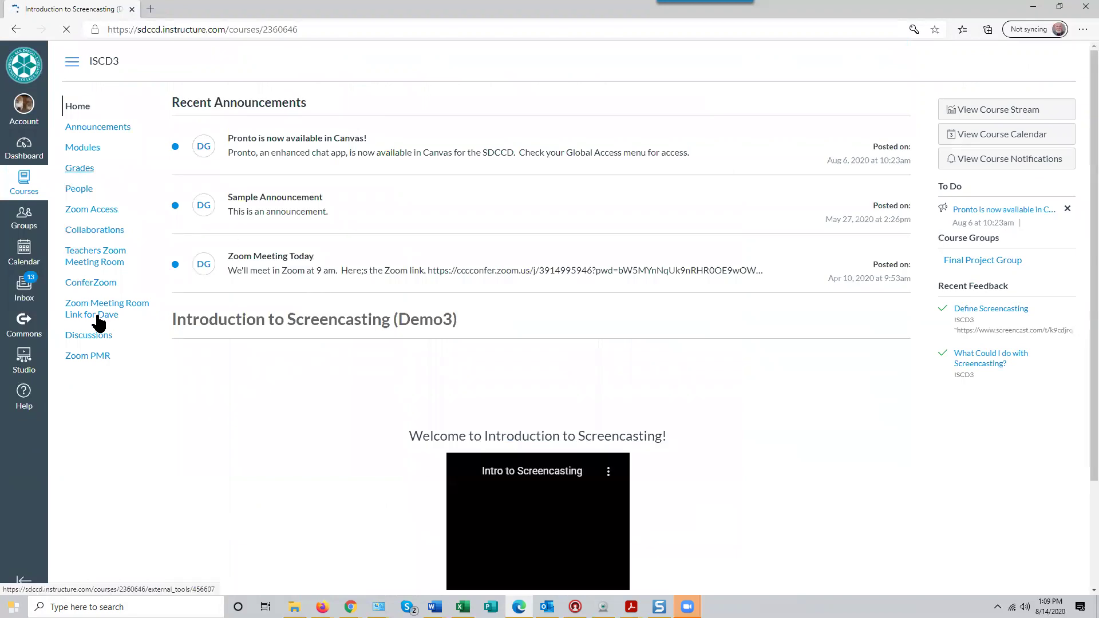
{"action": "left_click", "coordinate": [98, 342]}
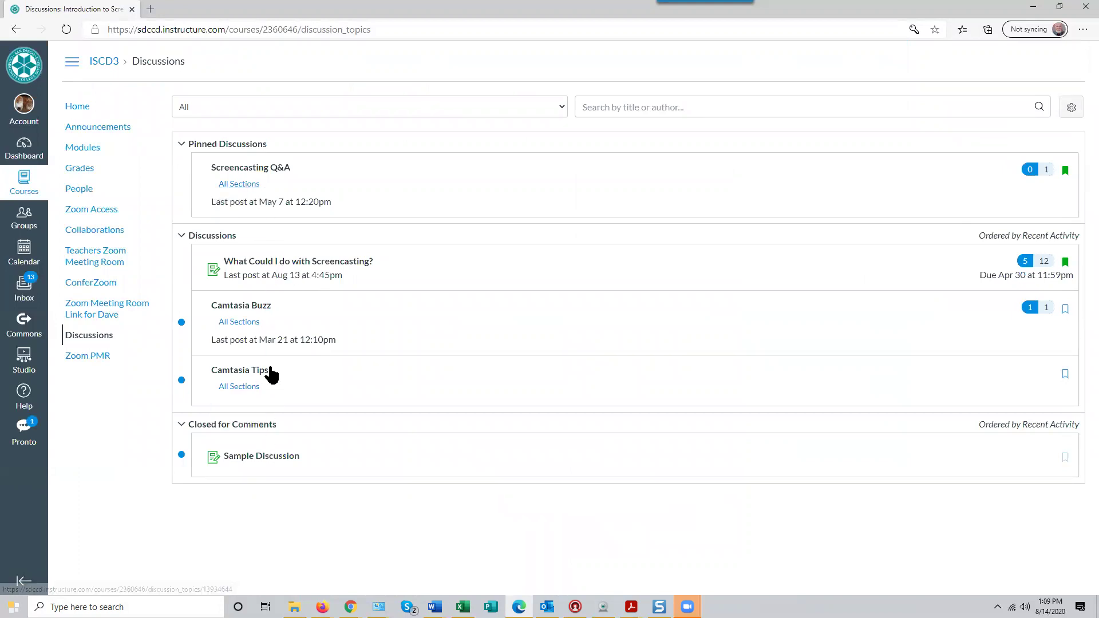
{"action": "mouse_move", "coordinate": [264, 386]}
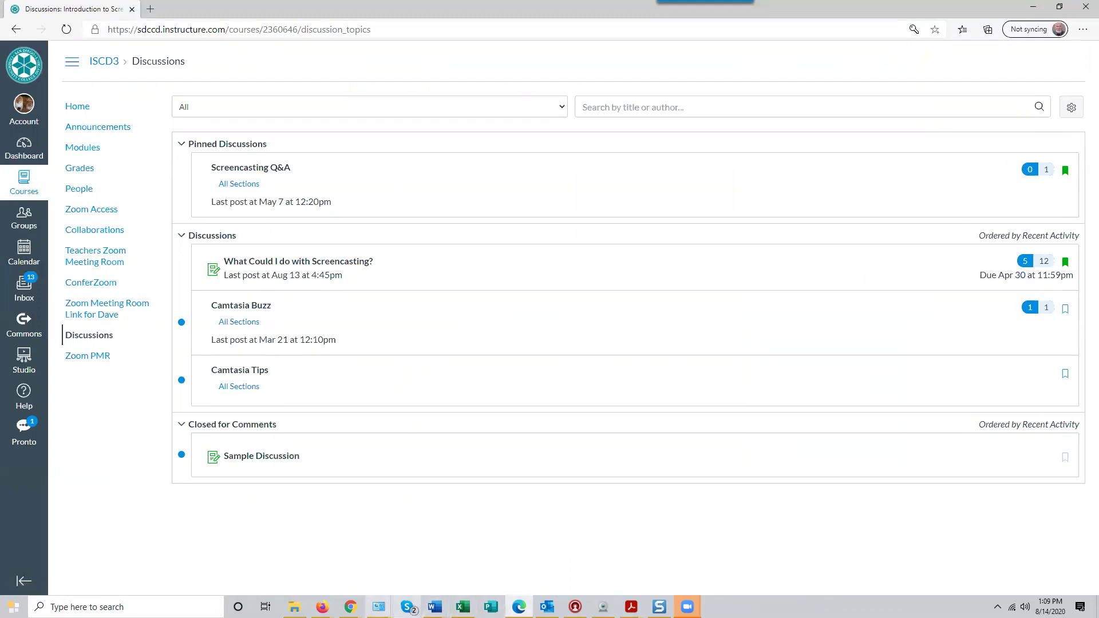
{"action": "left_click", "coordinate": [350, 606]}
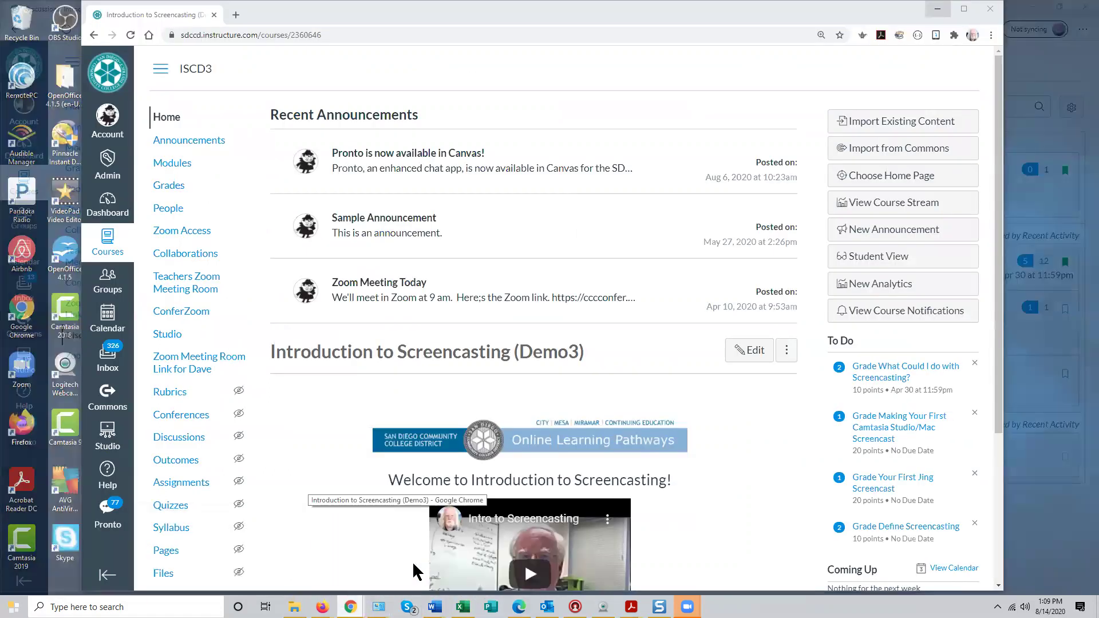
Bring up the instructor's Chrome window and open the course Discussions list
{"action": "left_click", "coordinate": [412, 563]}
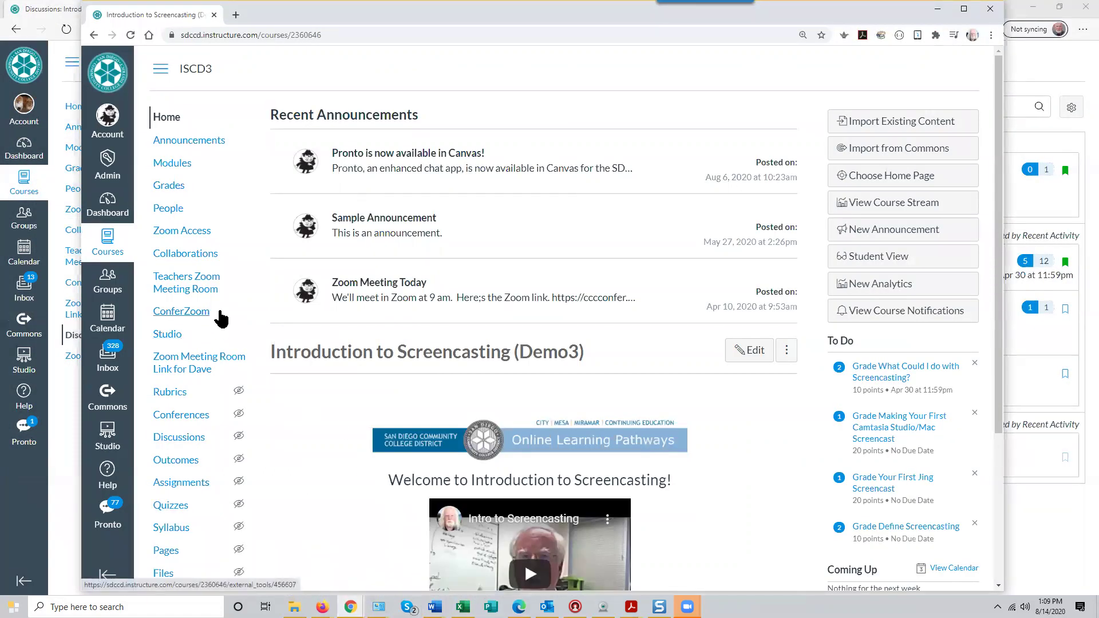
{"action": "scroll", "coordinate": [220, 319], "scroll_direction": "down", "scroll_amount": 1}
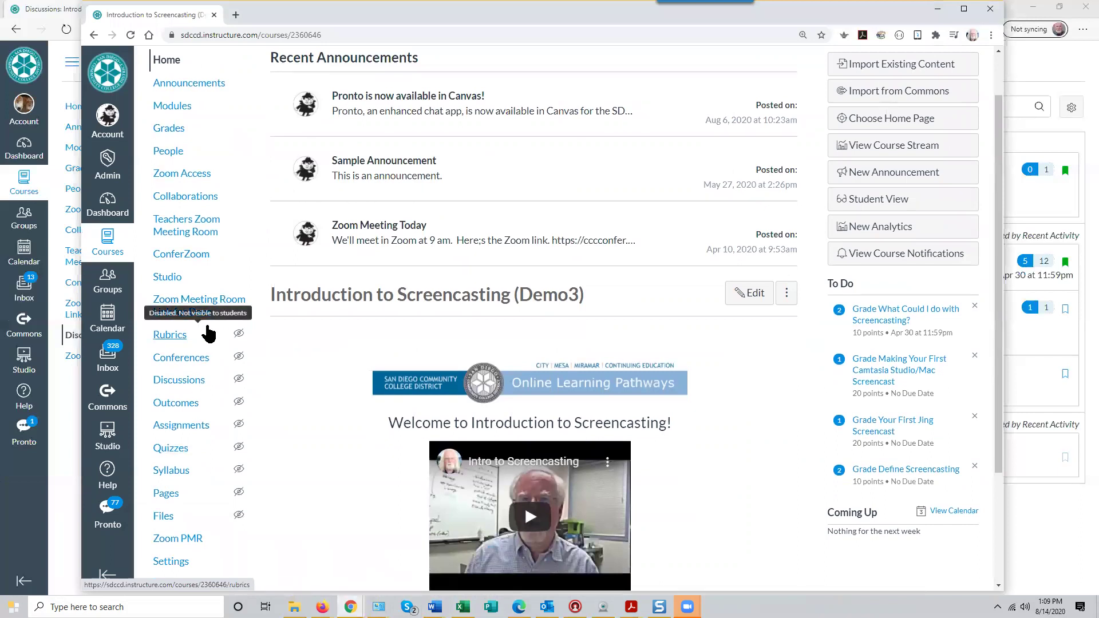
{"action": "scroll", "coordinate": [188, 359], "scroll_direction": "up", "scroll_amount": 1}
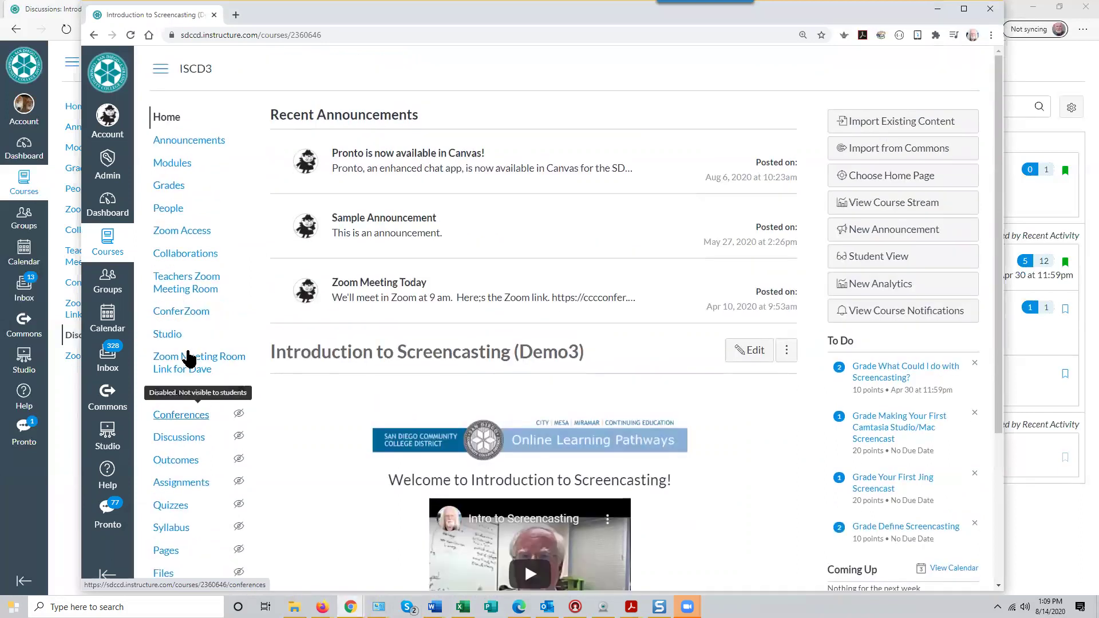
{"action": "scroll", "coordinate": [269, 374], "scroll_direction": "down", "scroll_amount": 2}
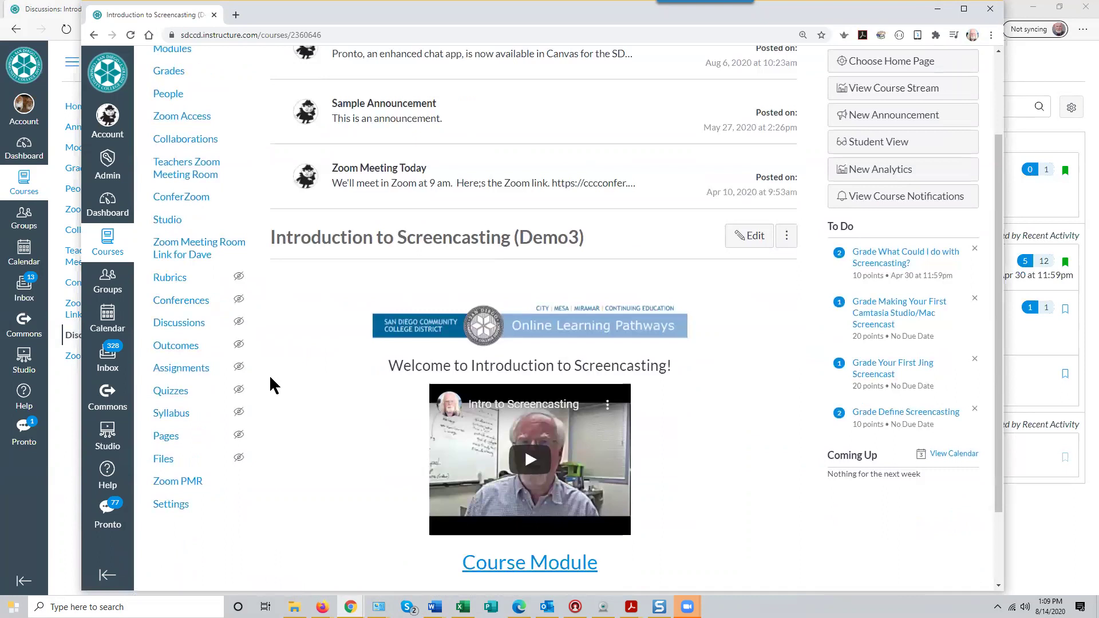
{"action": "scroll", "coordinate": [269, 375], "scroll_direction": "up", "scroll_amount": 2}
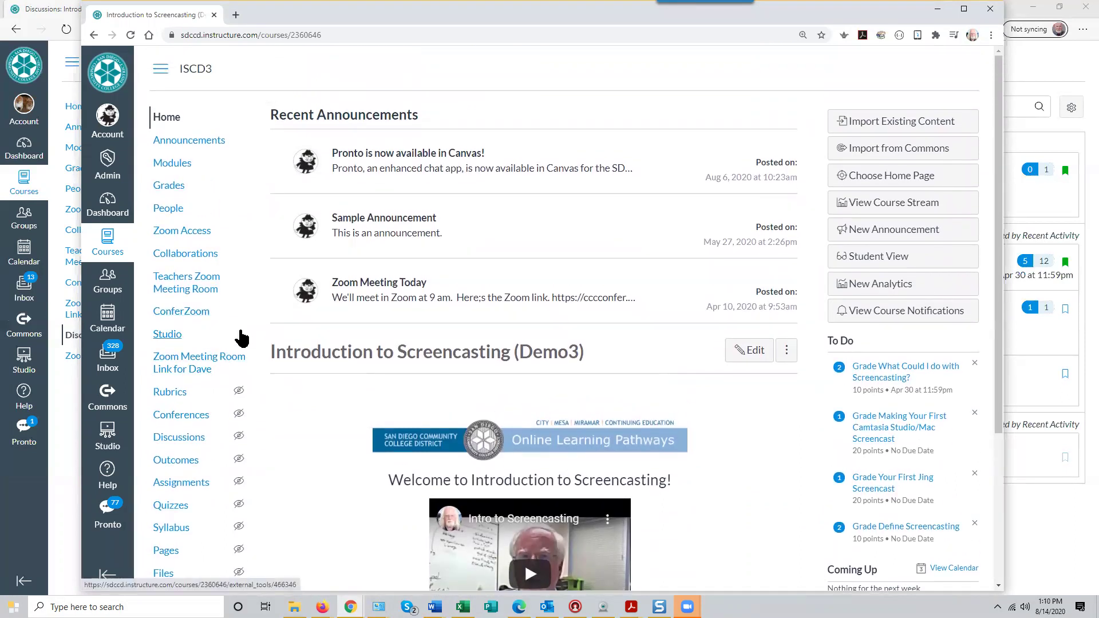
{"action": "scroll", "coordinate": [239, 398], "scroll_direction": "down", "scroll_amount": 1}
{"action": "scroll", "coordinate": [239, 397], "scroll_direction": "down", "scroll_amount": 3}
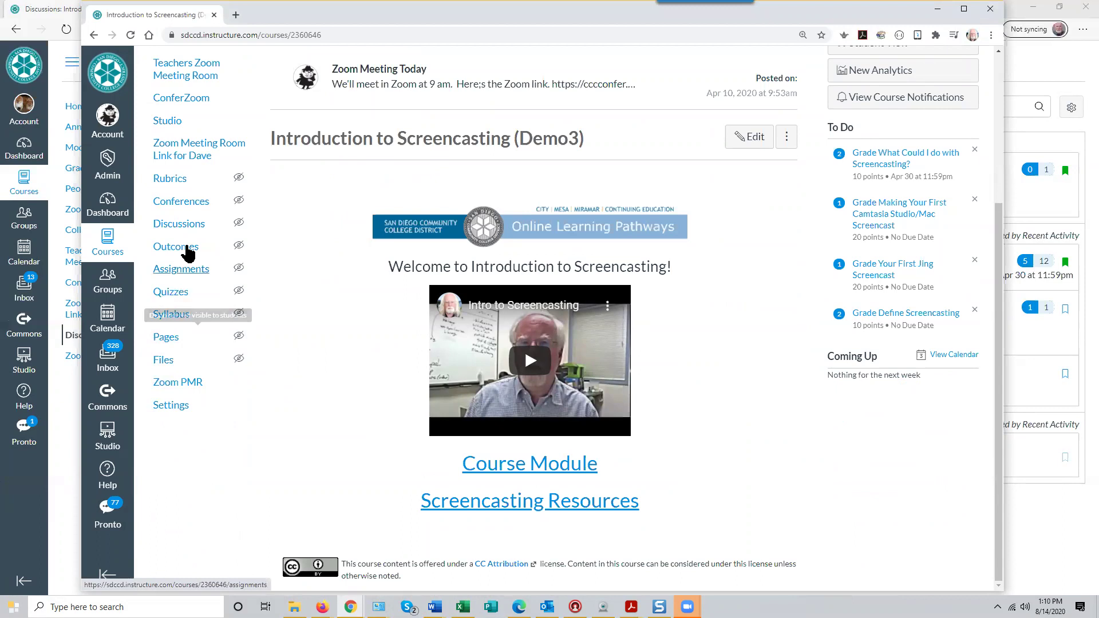
{"action": "scroll", "coordinate": [194, 186], "scroll_direction": "up", "scroll_amount": 2}
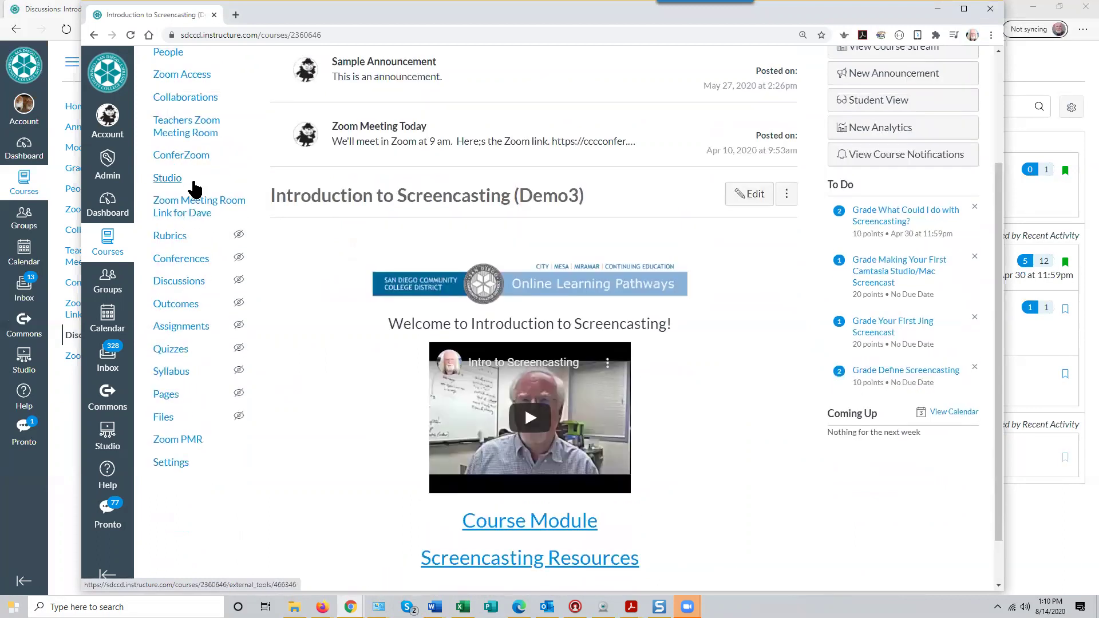
{"action": "scroll", "coordinate": [194, 187], "scroll_direction": "up", "scroll_amount": 2}
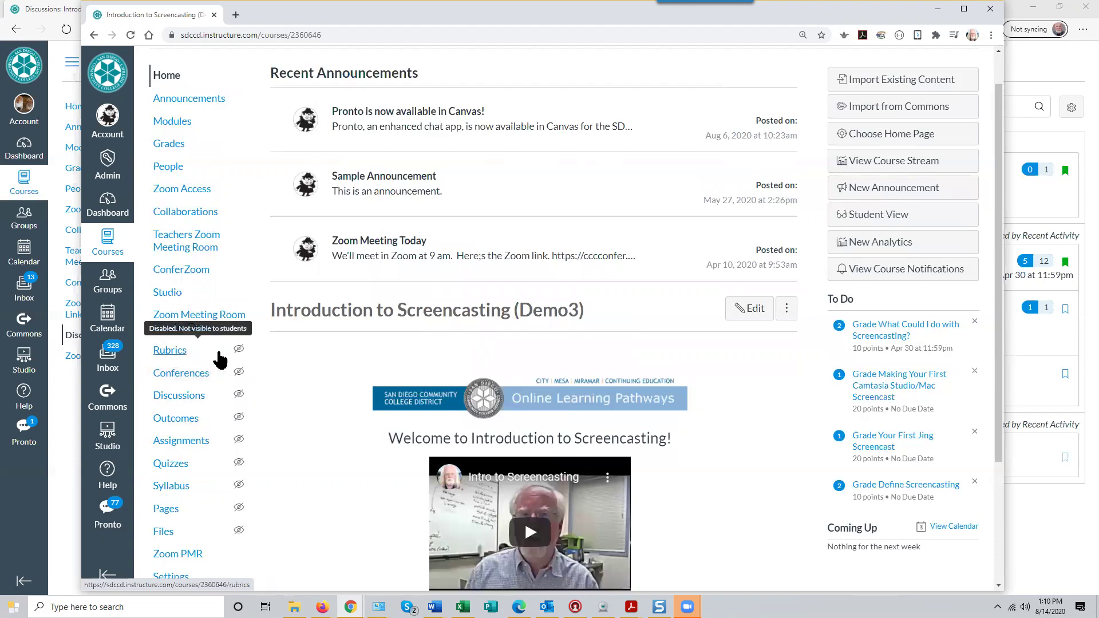
{"action": "left_click", "coordinate": [183, 396]}
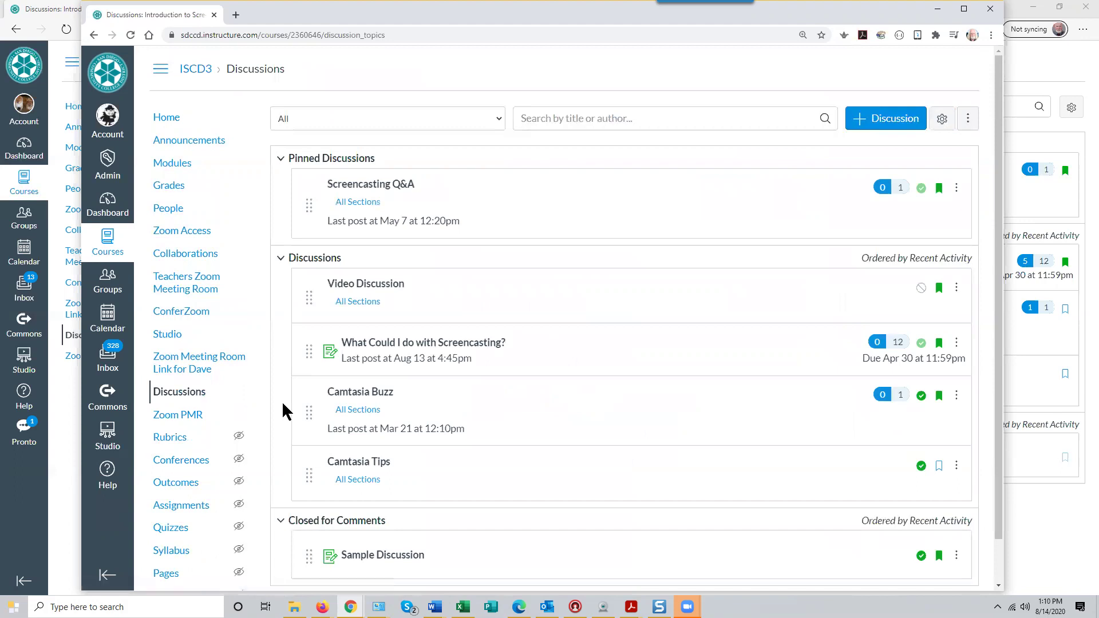
Publish the Video Discussion and minimize the instructor window
{"action": "mouse_move", "coordinate": [337, 299]}
{"action": "left_click", "coordinate": [921, 288]}
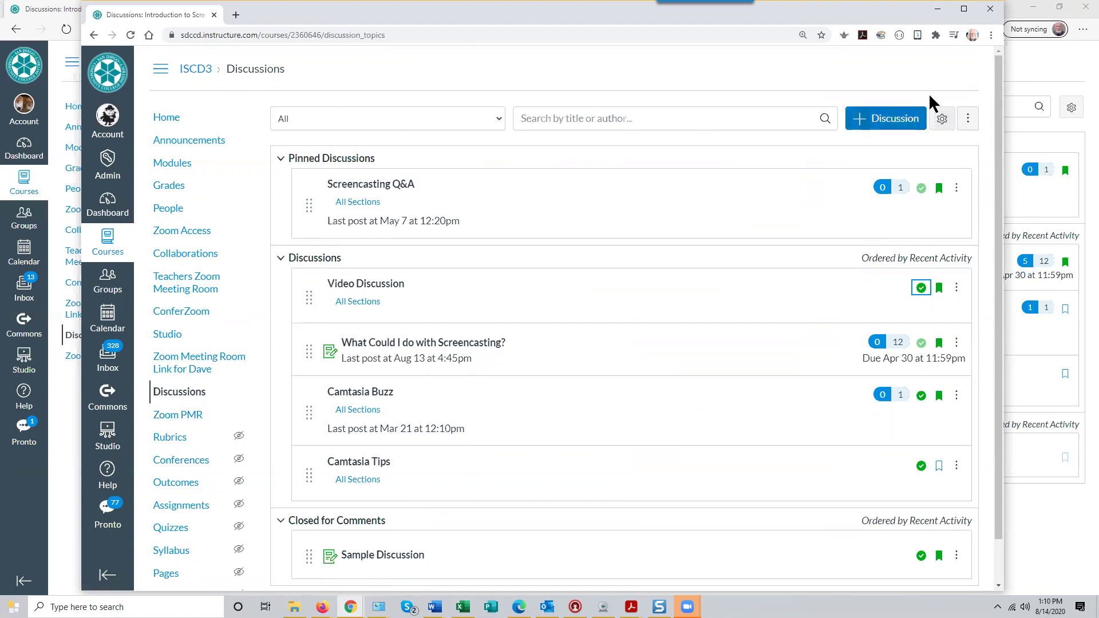
{"action": "left_click", "coordinate": [936, 9]}
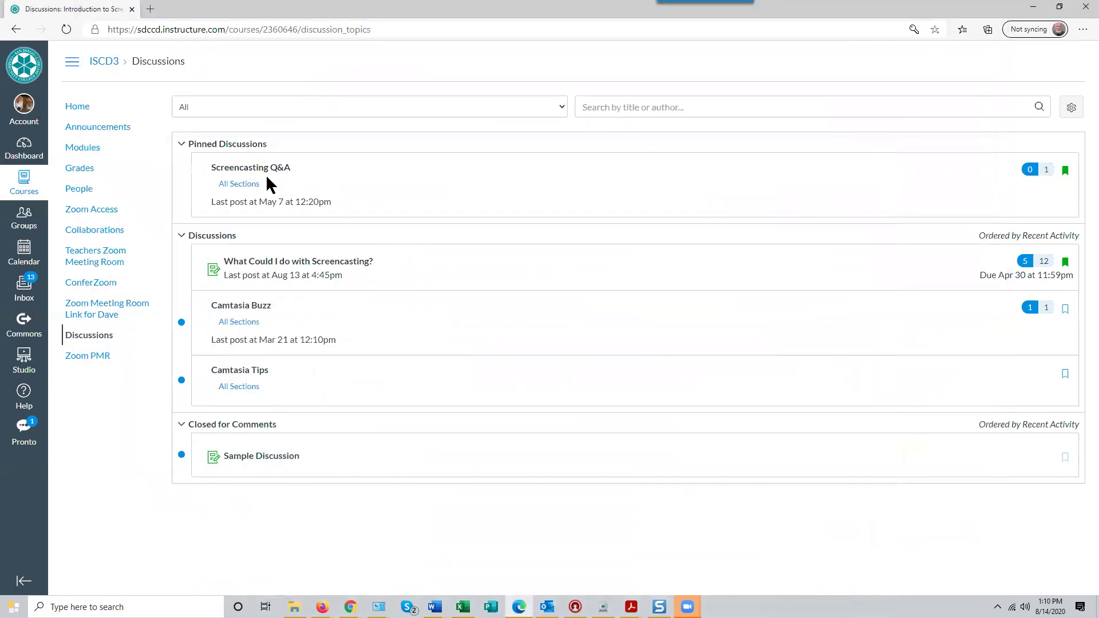
Reload the student's Discussions, open Video Discussion, start a reply, and bring up the Canvas Studio picker
{"action": "left_click", "coordinate": [66, 29]}
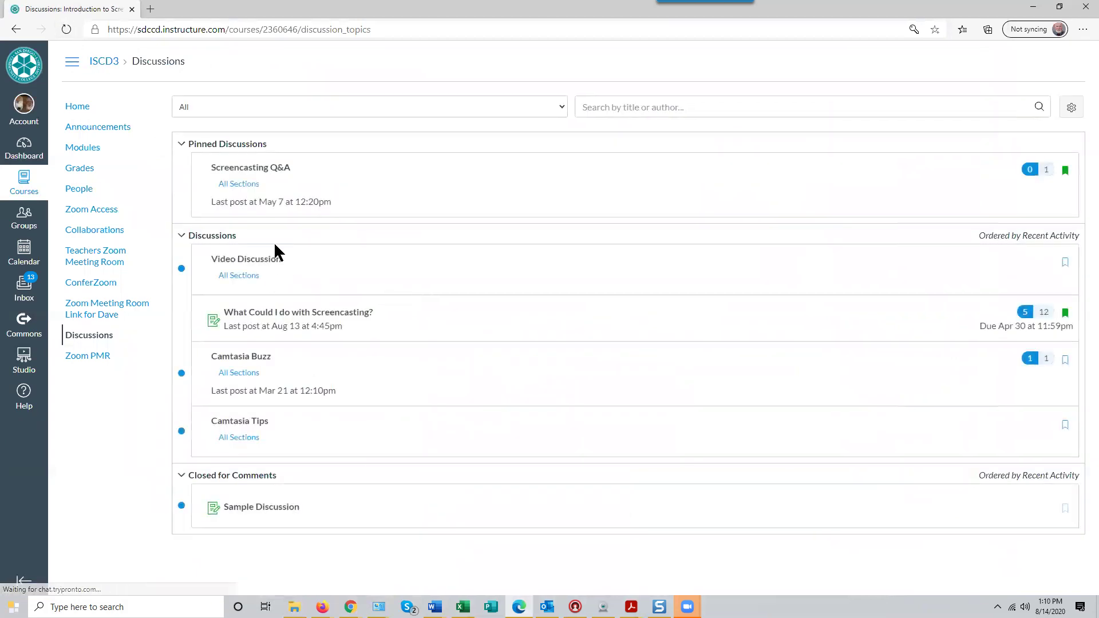
{"action": "left_click", "coordinate": [256, 265]}
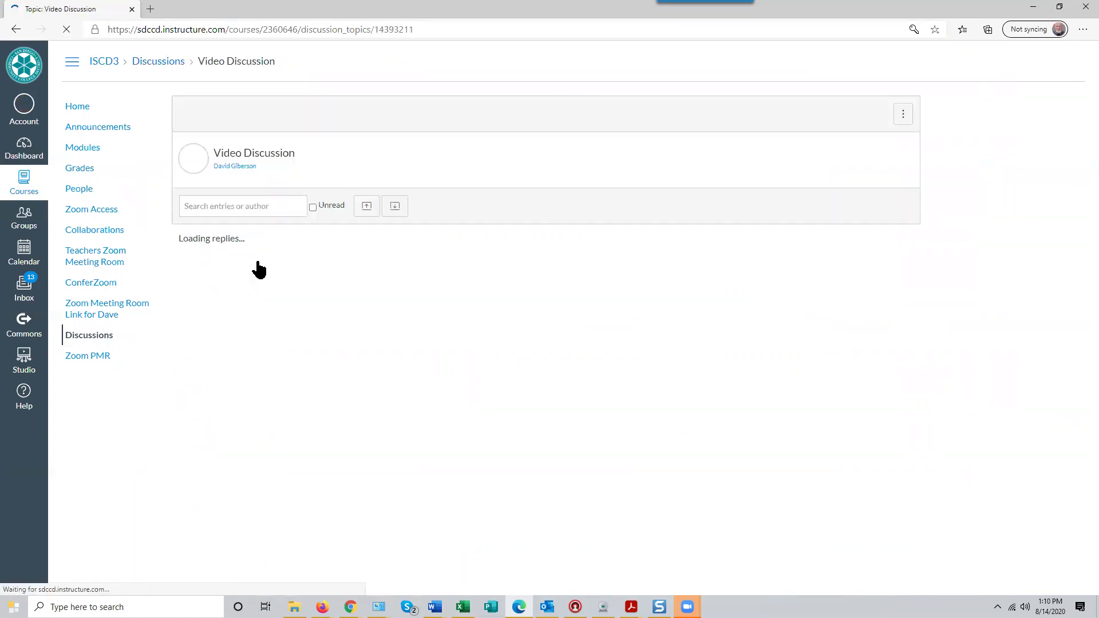
{"action": "left_click", "coordinate": [206, 263]}
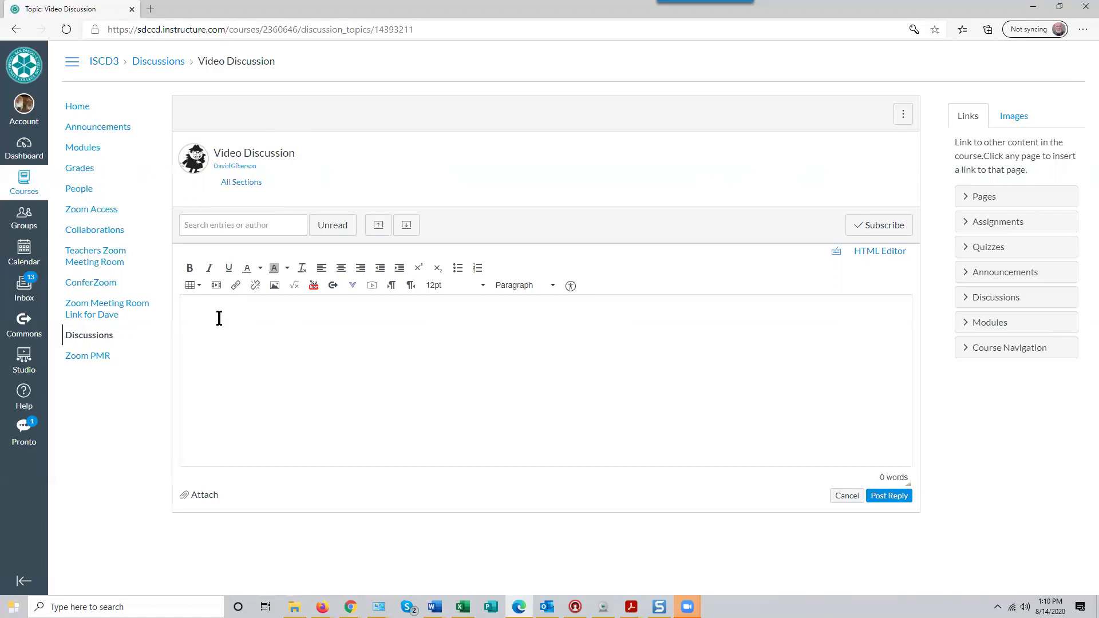
{"action": "left_click", "coordinate": [353, 286]}
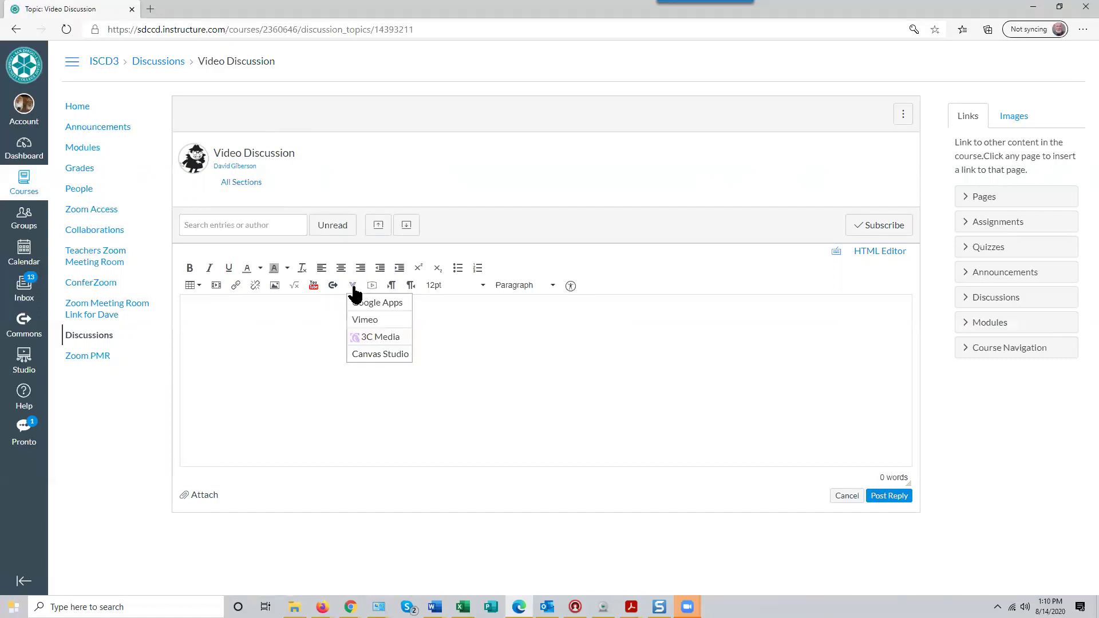
{"action": "left_click", "coordinate": [387, 356]}
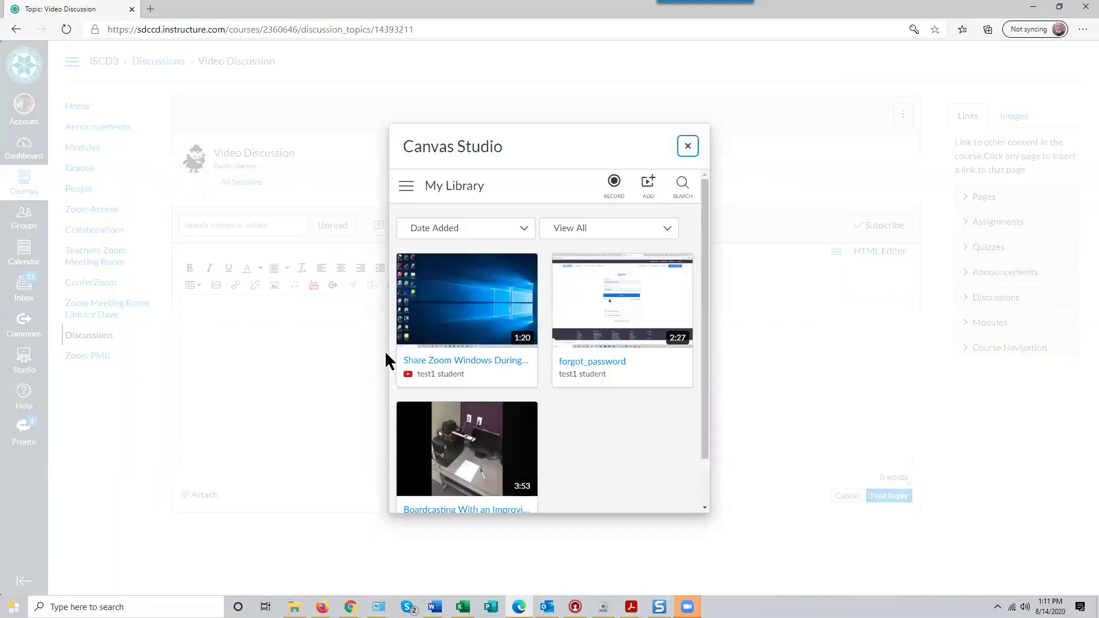
Select 'Share Zoom Windows During Screen Share' from Canvas Studio, embed it, and post the reply
{"action": "left_click_drag", "start_coordinate": [704, 417], "coordinate": [700, 371]}
{"action": "mouse_move", "coordinate": [581, 276]}
{"action": "left_click", "coordinate": [466, 302]}
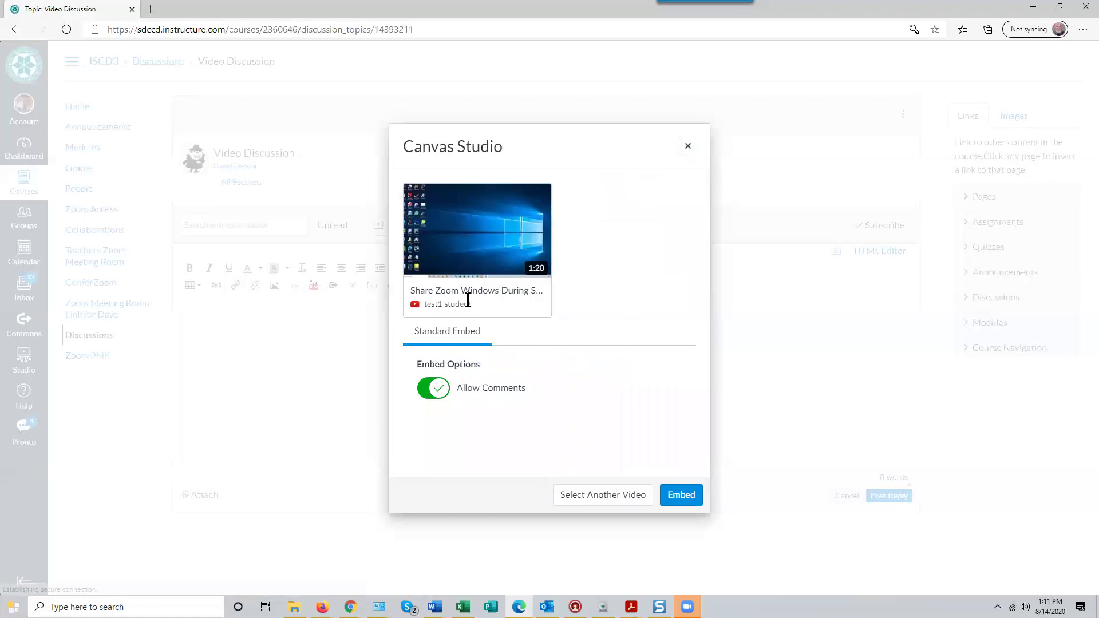
{"action": "left_click", "coordinate": [682, 495]}
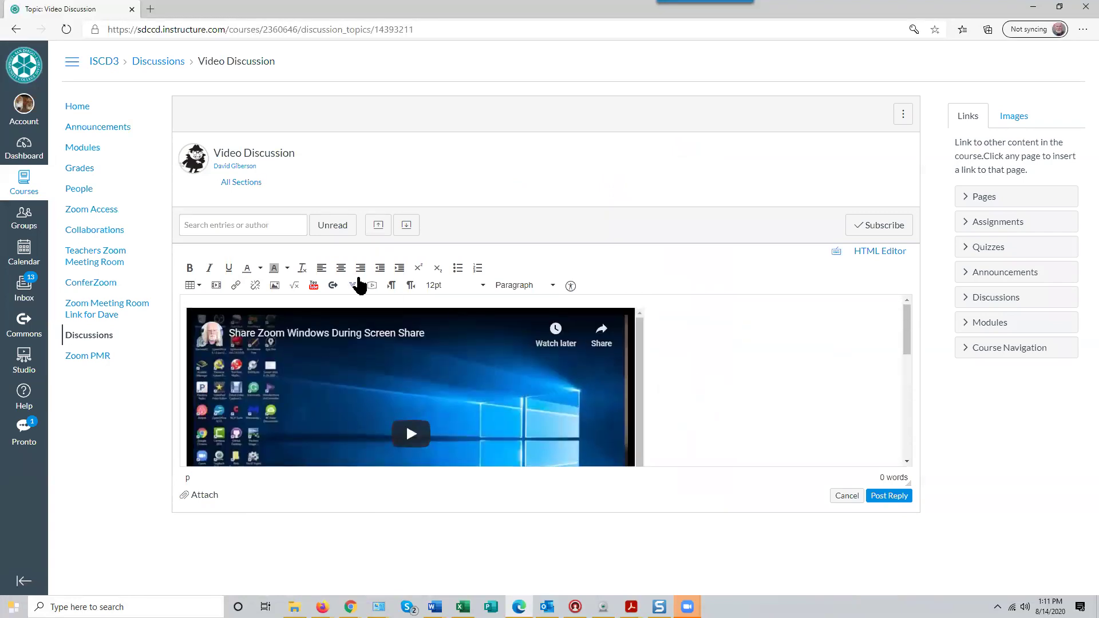
{"action": "left_click", "coordinate": [890, 497]}
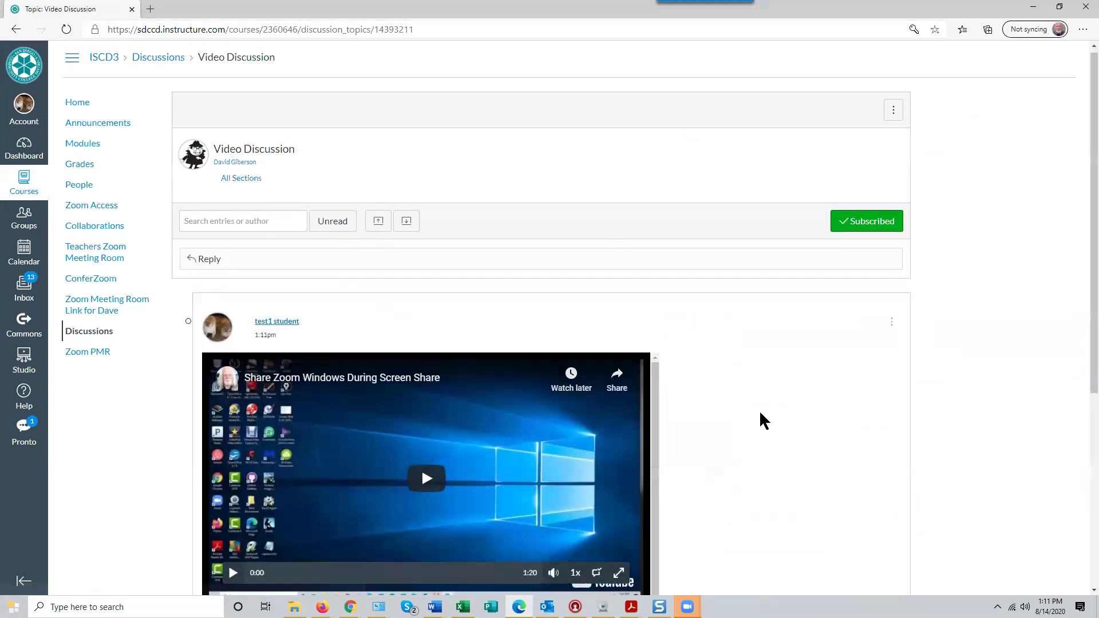
Play the embedded Share Zoom video in the posted reply and pause it at 0:15
{"action": "scroll", "coordinate": [758, 410], "scroll_direction": "down", "scroll_amount": 1}
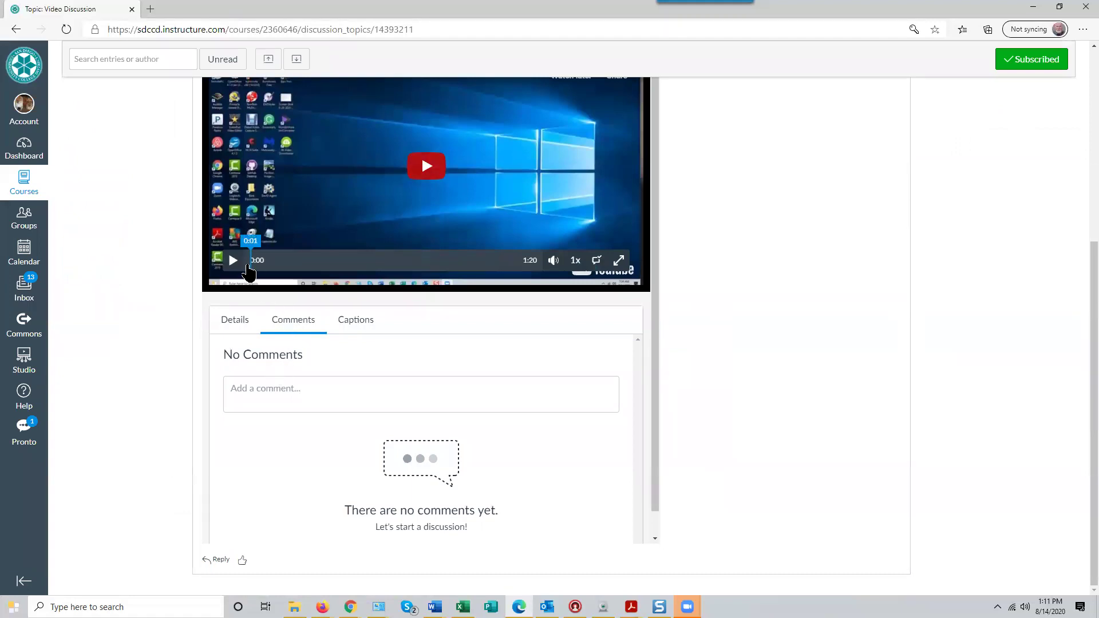
{"action": "left_click", "coordinate": [232, 259]}
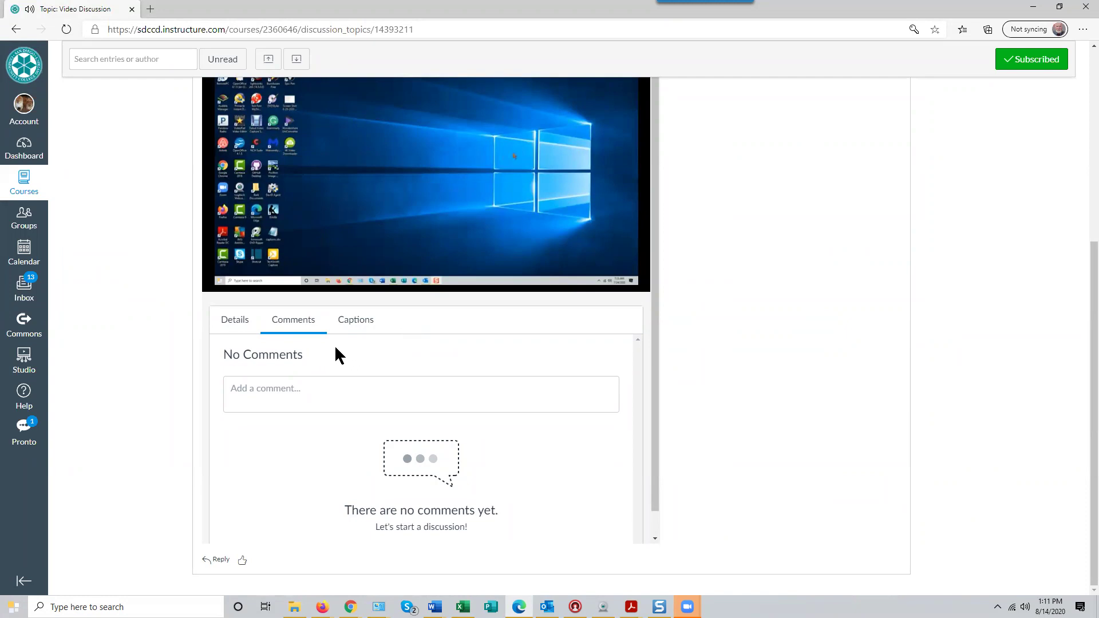
{"action": "mouse_move", "coordinate": [224, 281]}
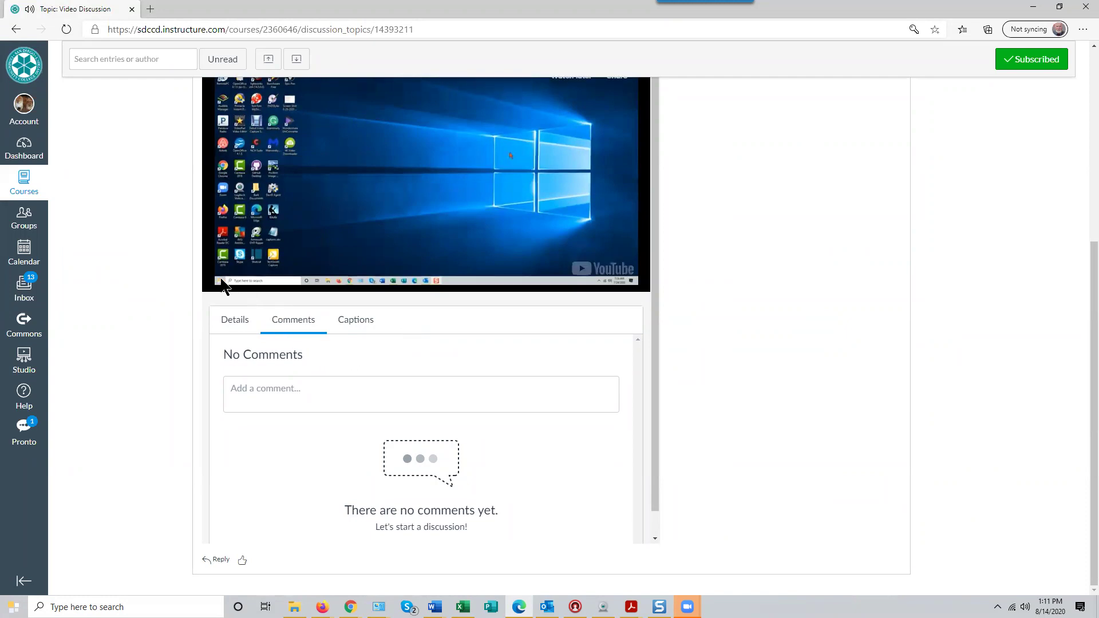
{"action": "left_click", "coordinate": [233, 261]}
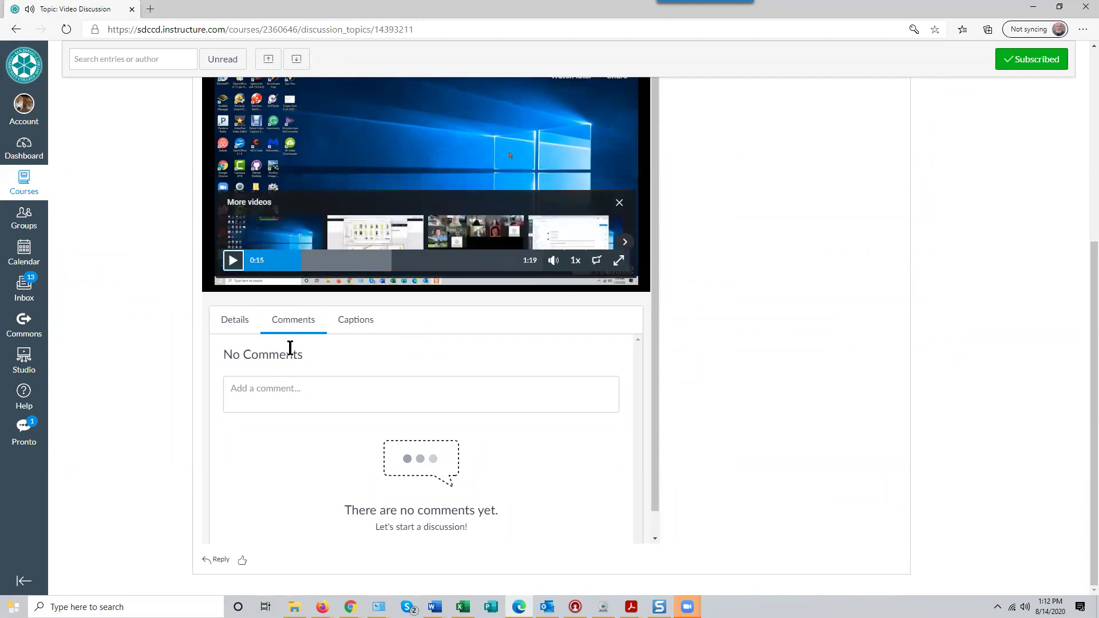
Post the comment 'What a bummer! Why'd they do that?' on the video at 0:15
{"action": "left_click", "coordinate": [254, 392]}
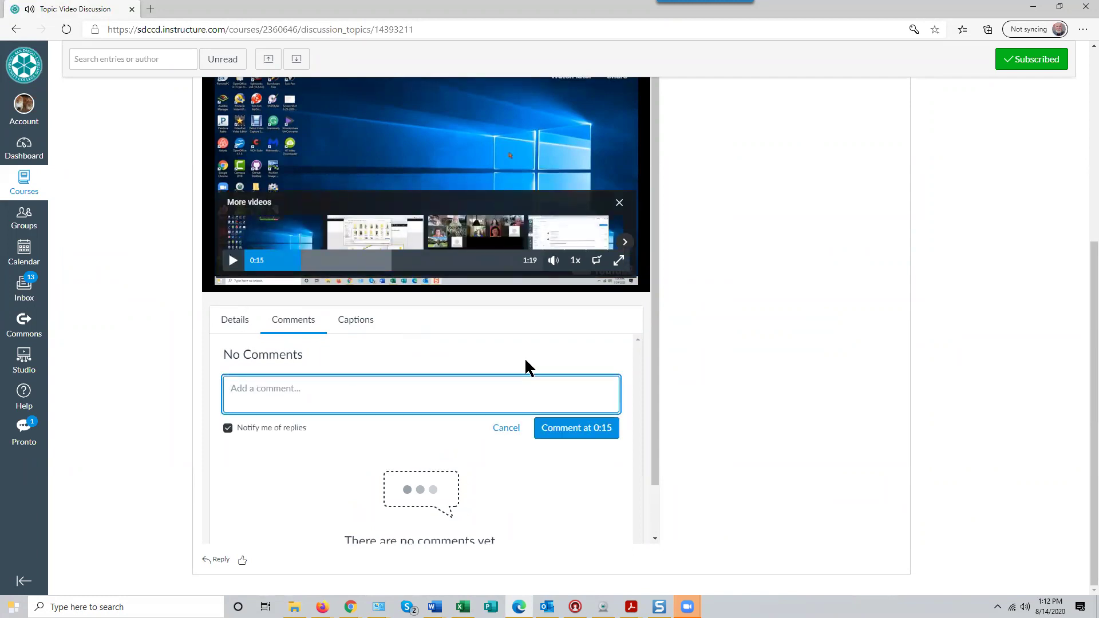
{"action": "type", "text": "What "}
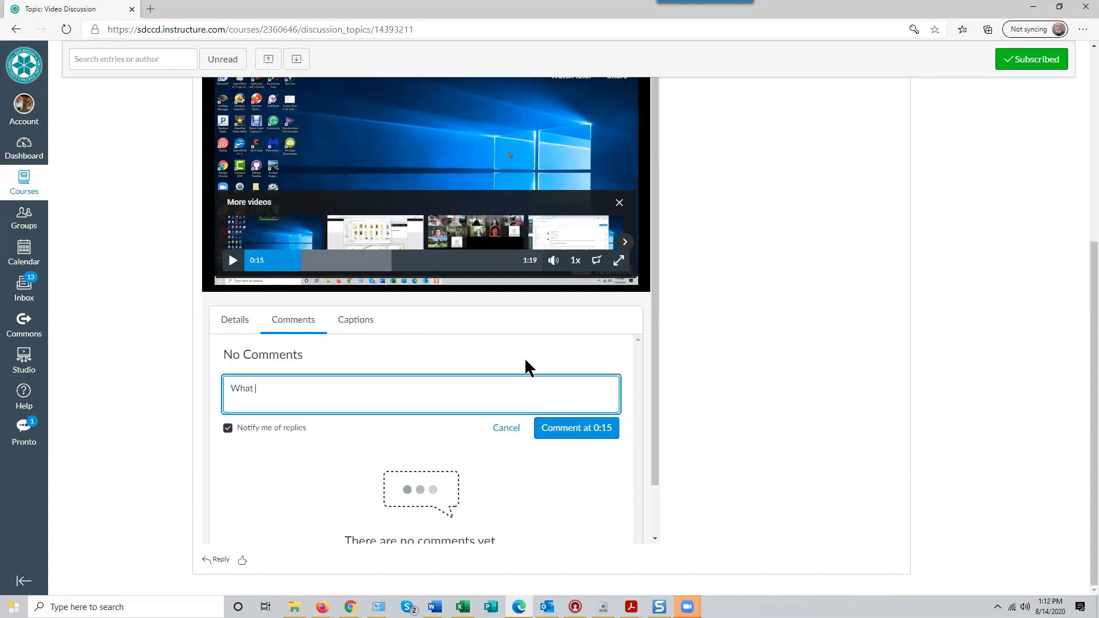
{"action": "type", "text": "a bunner!  Why'd they do that?"}
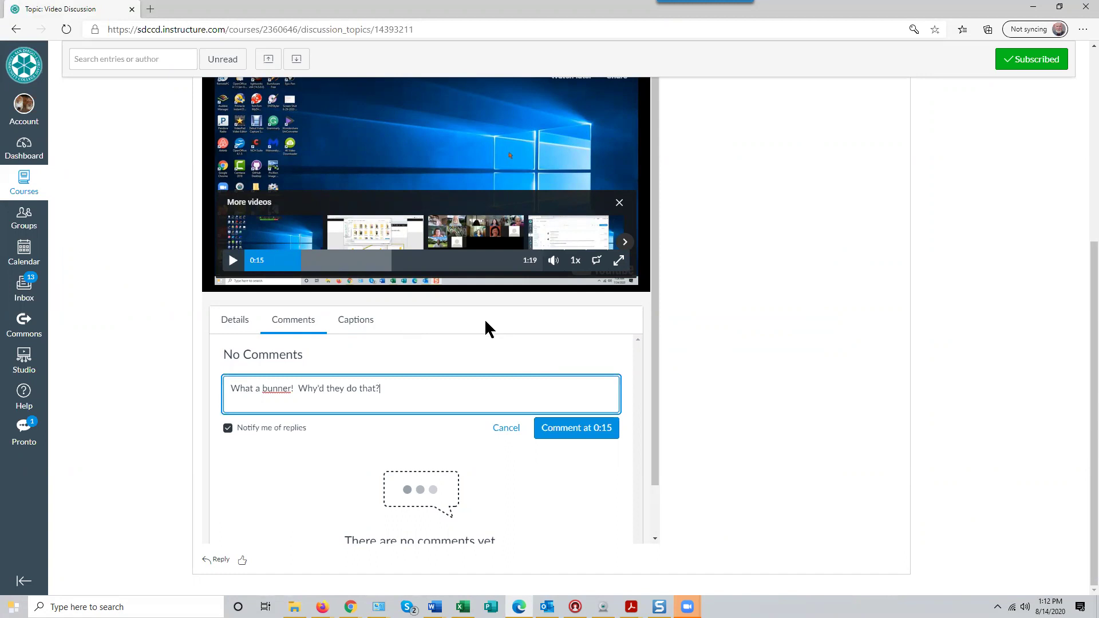
{"action": "left_click", "coordinate": [281, 390]}
{"action": "key", "text": "BackSpace"}
{"action": "key", "text": "BackSpace"}
{"action": "type", "text": "mm"}
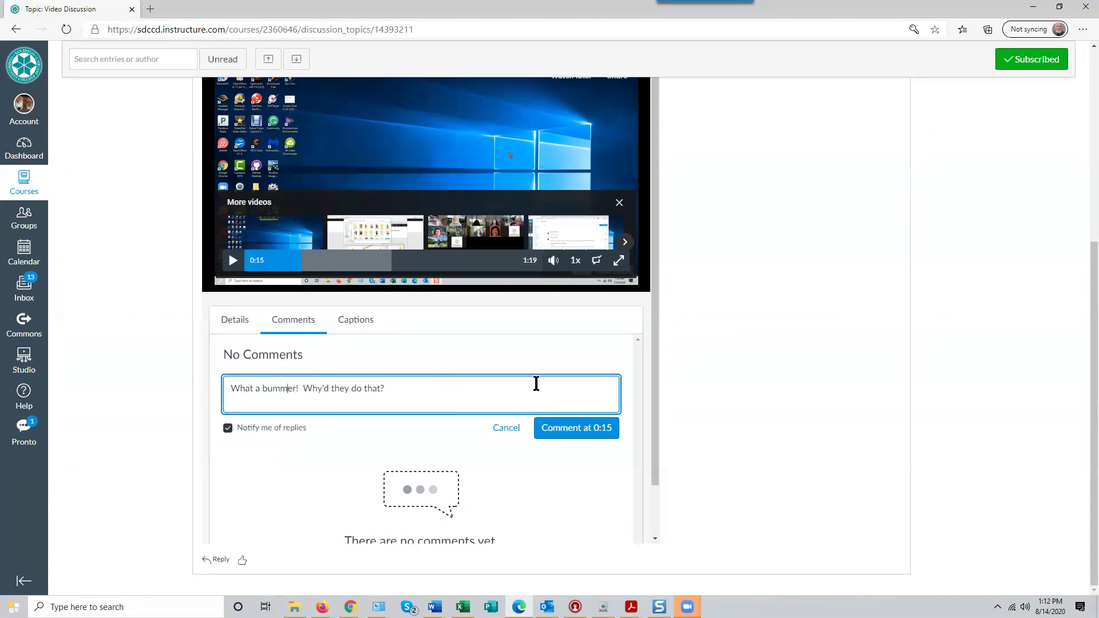
{"action": "left_click", "coordinate": [572, 435]}
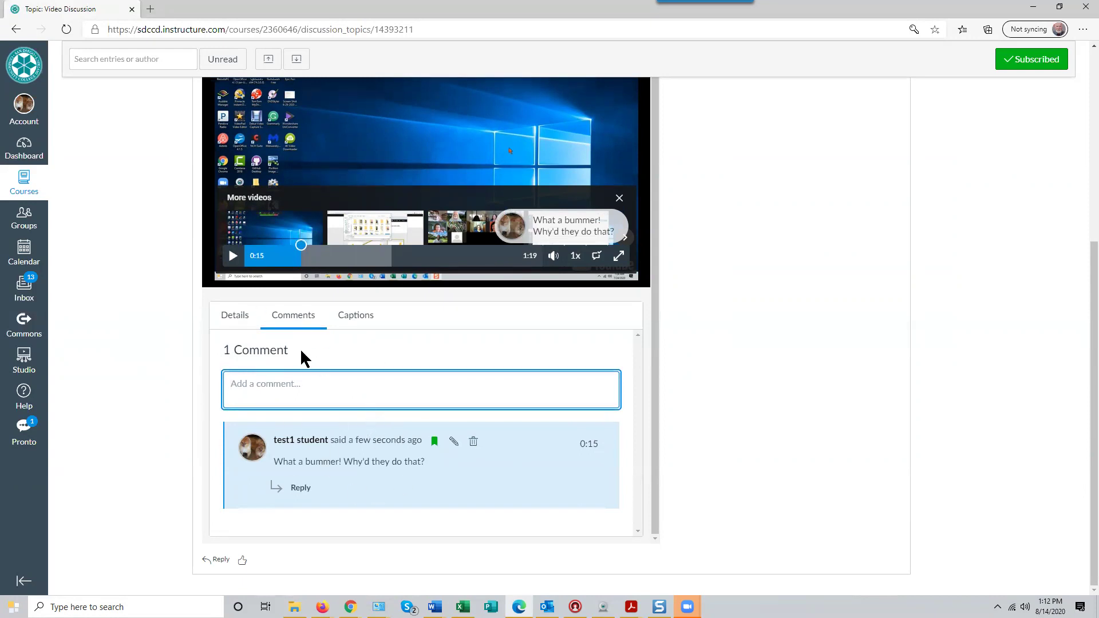
{"action": "left_click", "coordinate": [243, 263]}
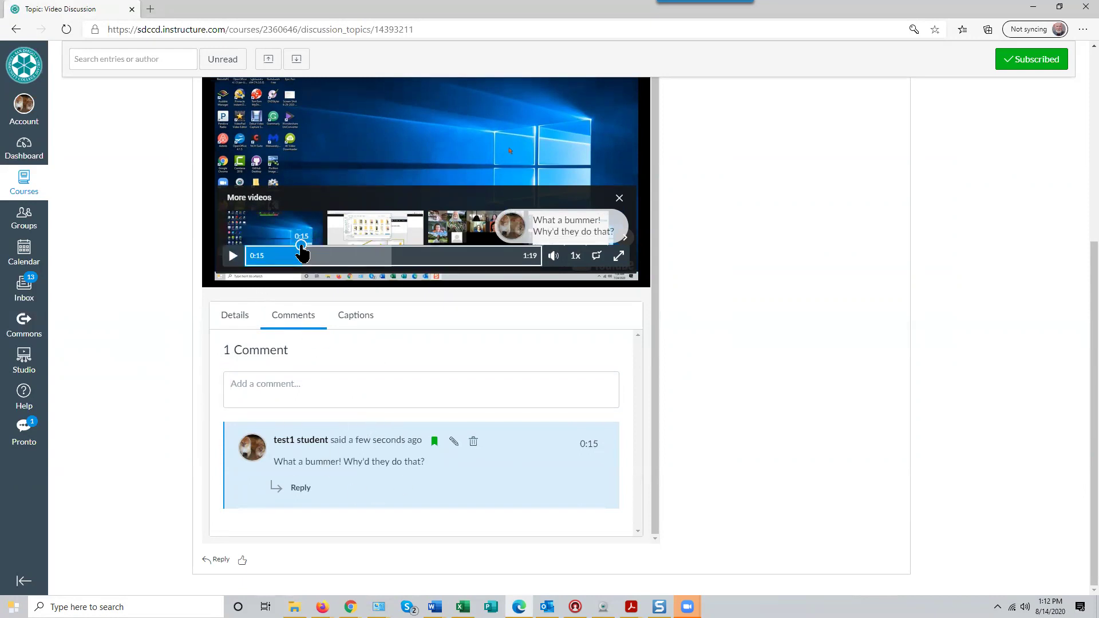
Jump the video to 0:39 and post the comment 'Another comment' there
{"action": "left_click", "coordinate": [391, 260]}
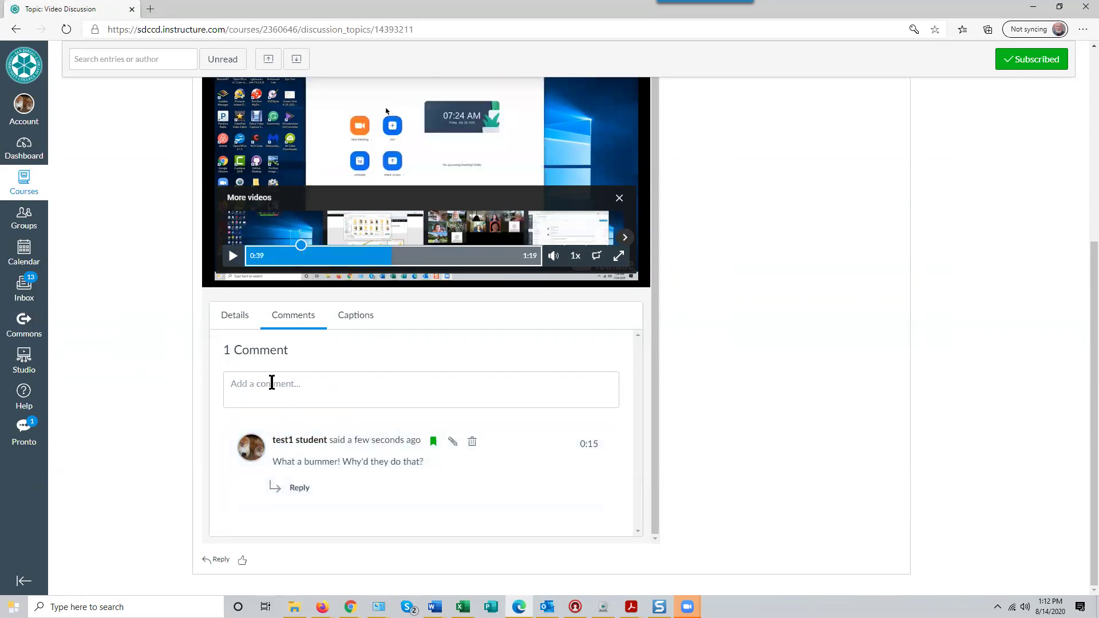
{"action": "left_click", "coordinate": [271, 383]}
{"action": "type", "text": "Anoher comment"}
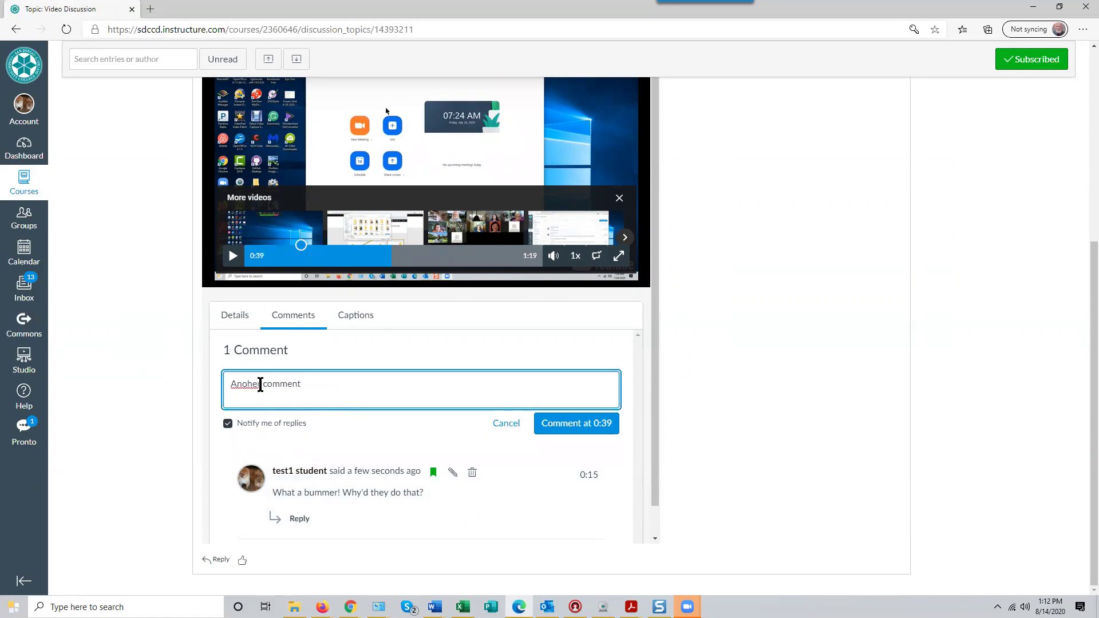
{"action": "left_click", "coordinate": [247, 384]}
{"action": "type", "text": "t"}
{"action": "left_click", "coordinate": [576, 424]}
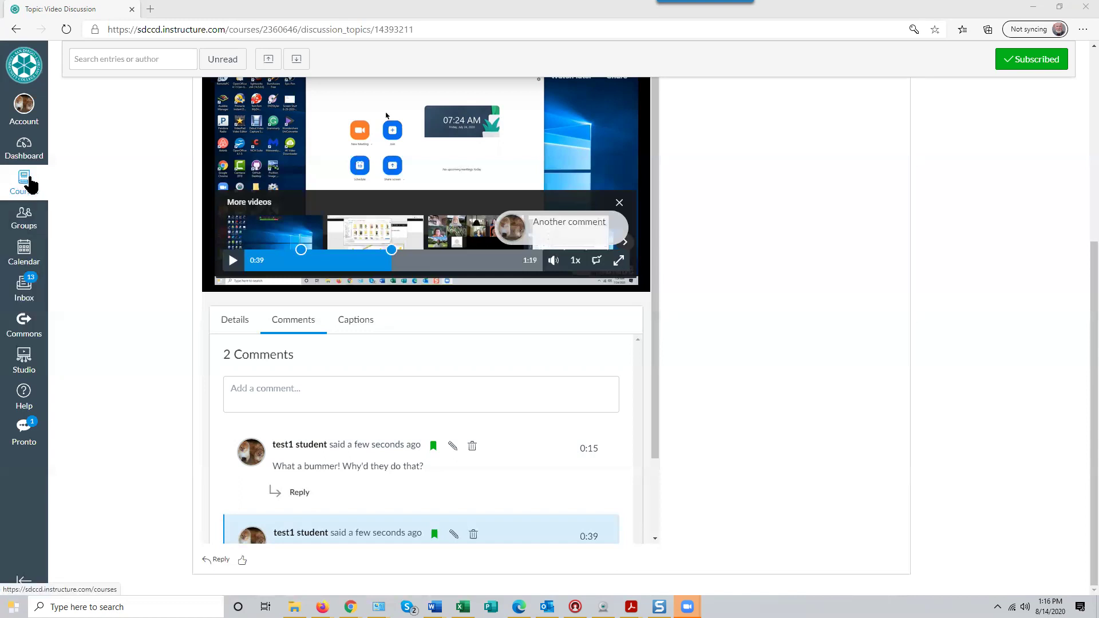
Browse the All Courses list, then go back to the Dashboard
{"action": "left_click", "coordinate": [29, 182]}
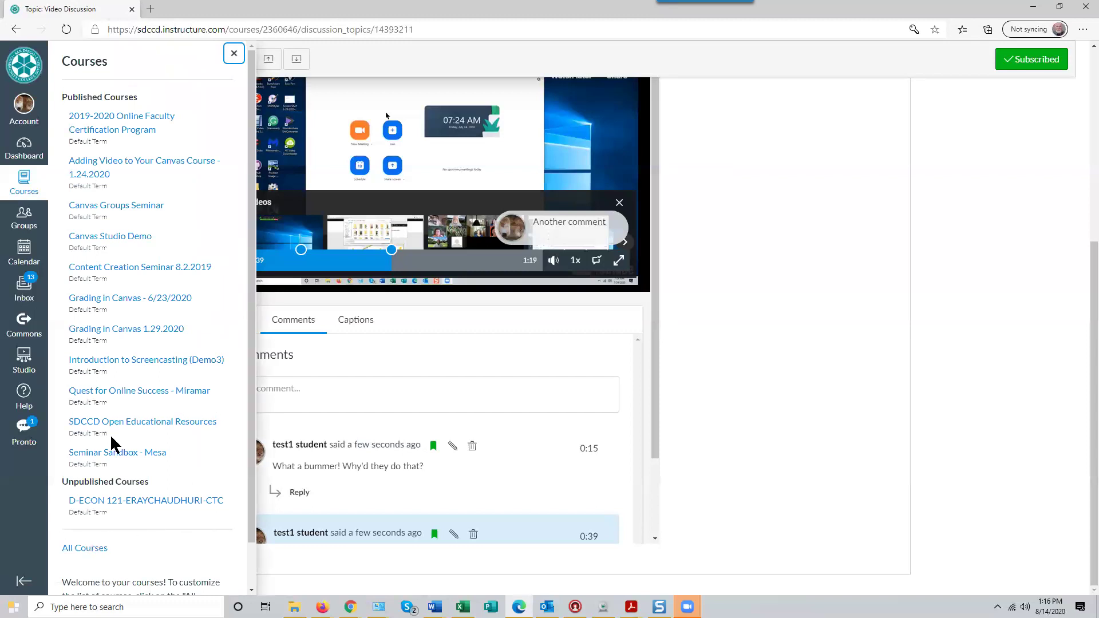
{"action": "left_click", "coordinate": [94, 550]}
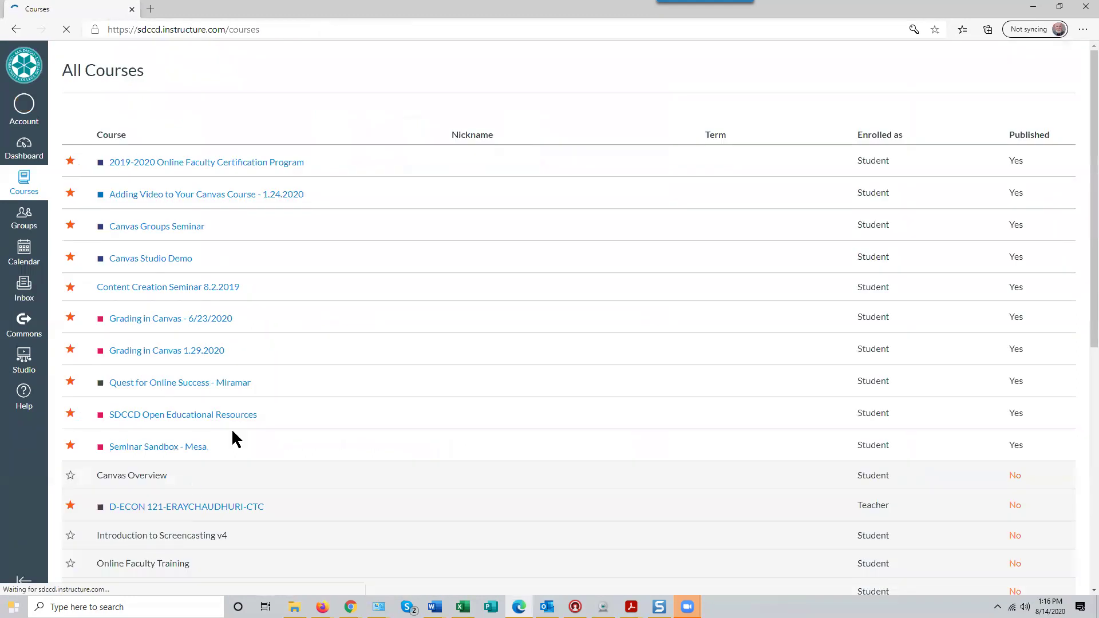
{"action": "scroll", "coordinate": [234, 365], "scroll_direction": "down", "scroll_amount": 8}
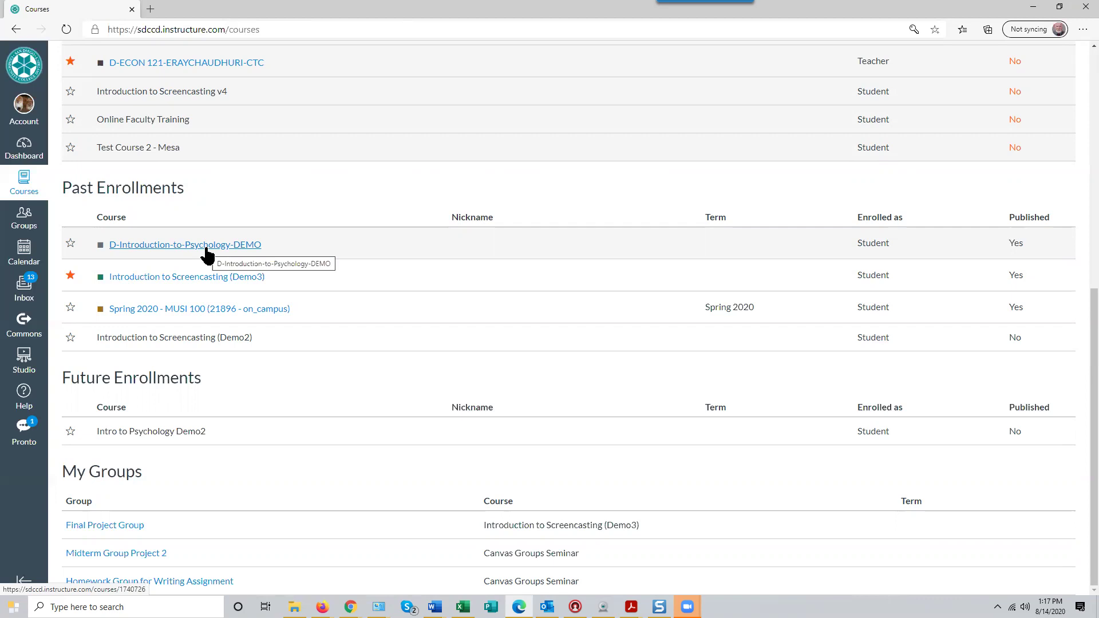
{"action": "scroll", "coordinate": [171, 256], "scroll_direction": "up", "scroll_amount": 8}
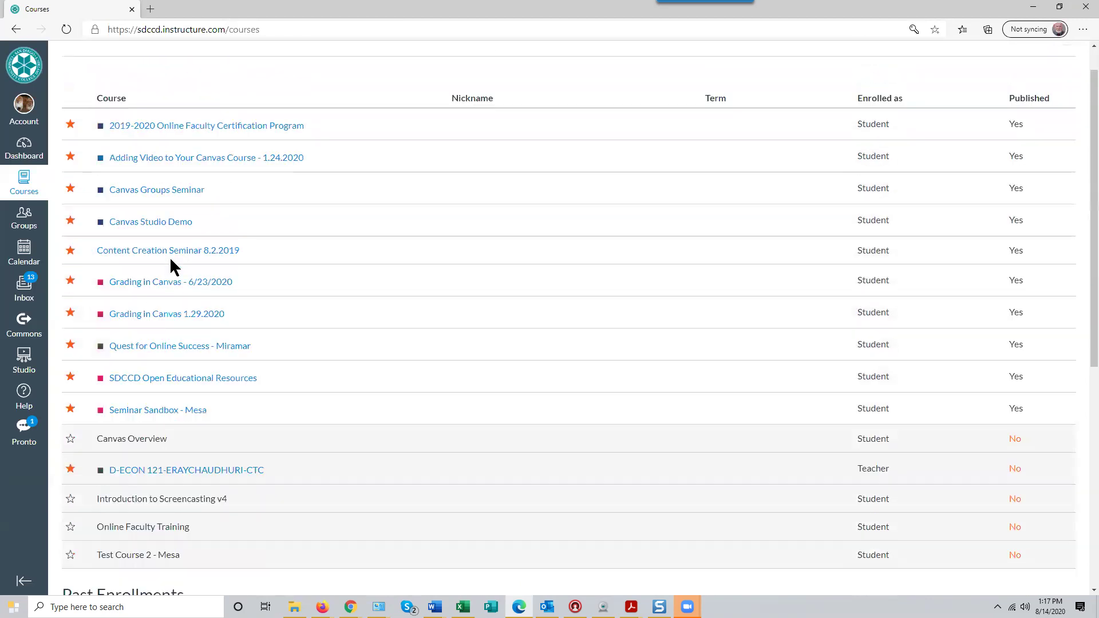
{"action": "left_click", "coordinate": [24, 146]}
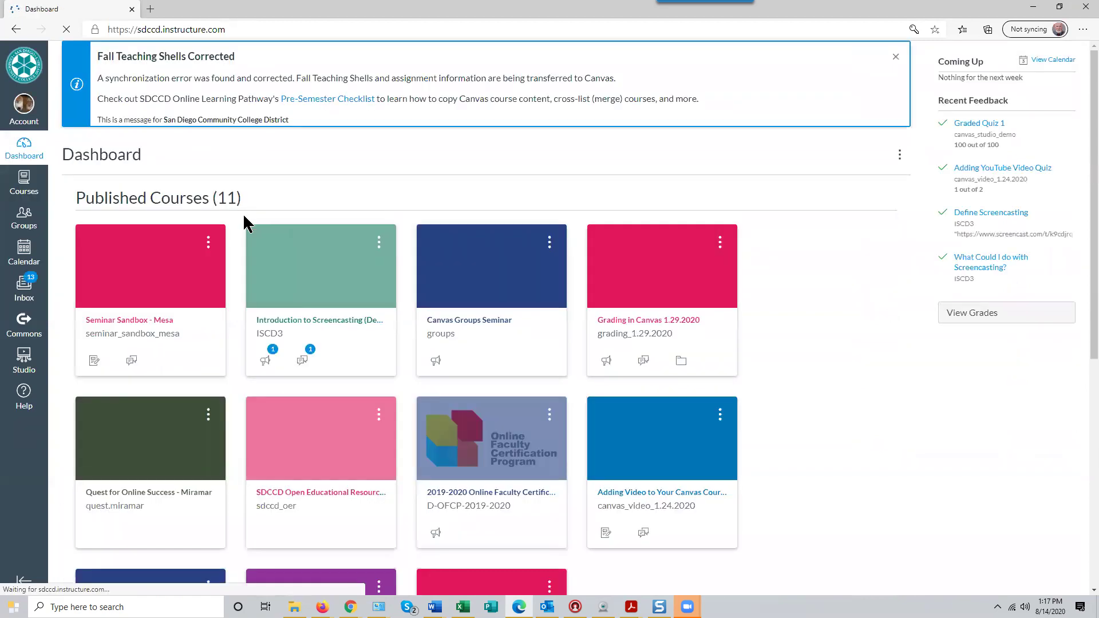
Open the ISCD3 Course Details to show its Jan 4, 2017 to May 12, 2020 term dates
{"action": "left_click", "coordinate": [164, 286]}
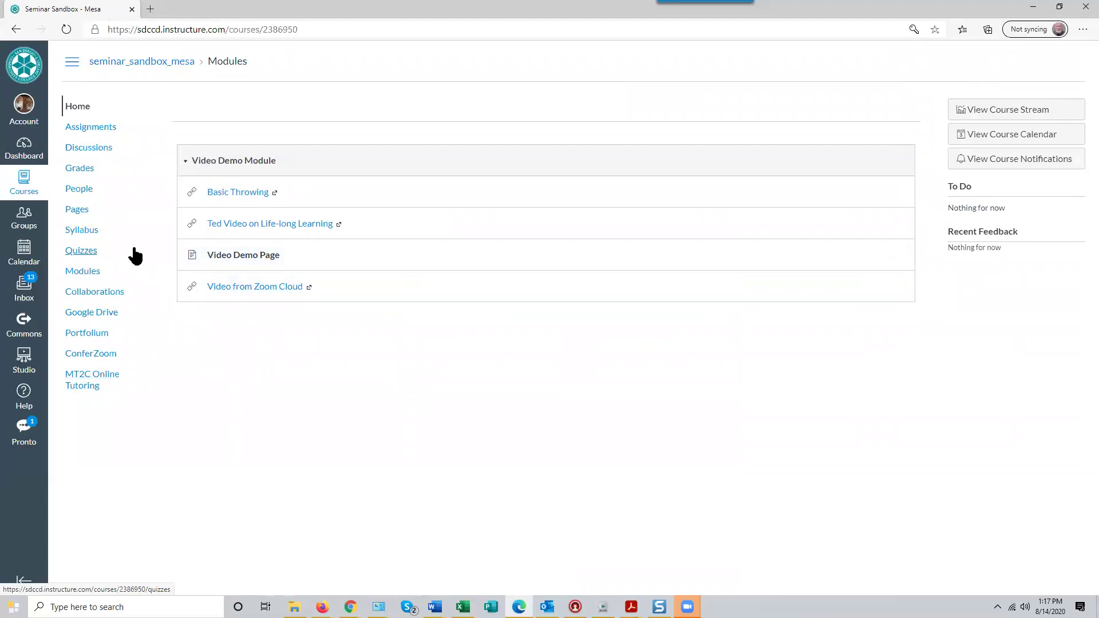
{"action": "left_click", "coordinate": [1033, 7]}
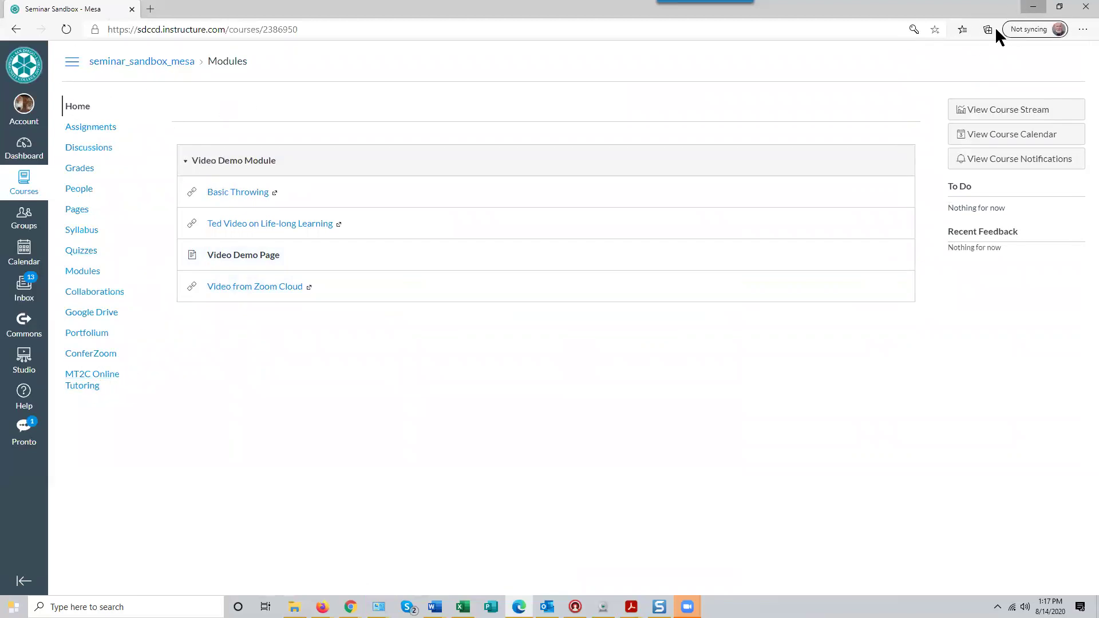
{"action": "scroll", "coordinate": [118, 523], "scroll_direction": "down", "scroll_amount": 3}
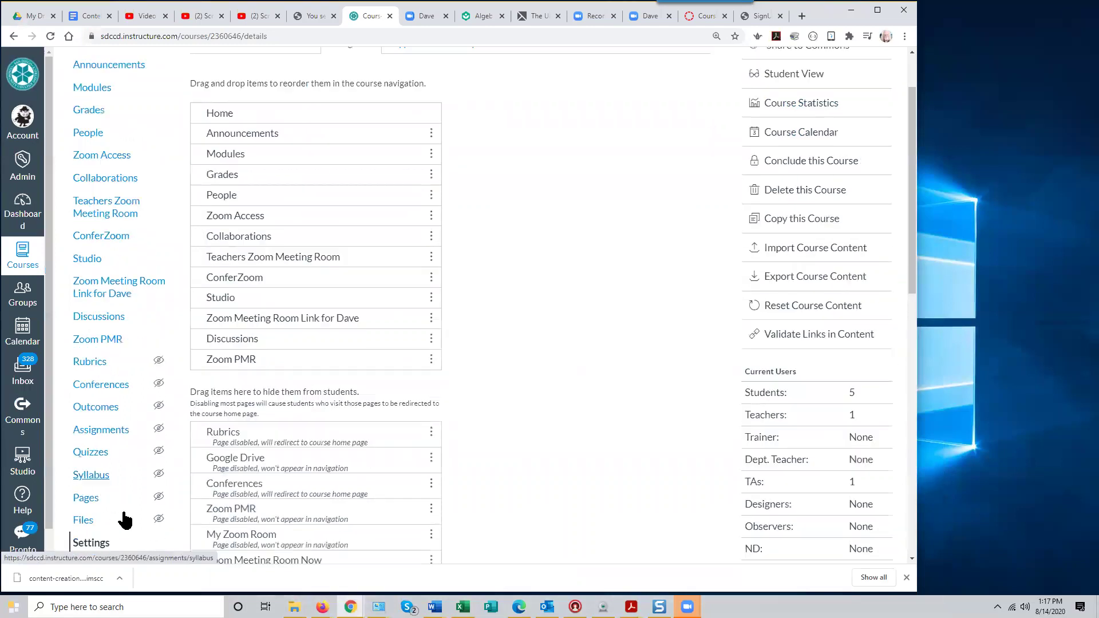
{"action": "left_click", "coordinate": [107, 454]}
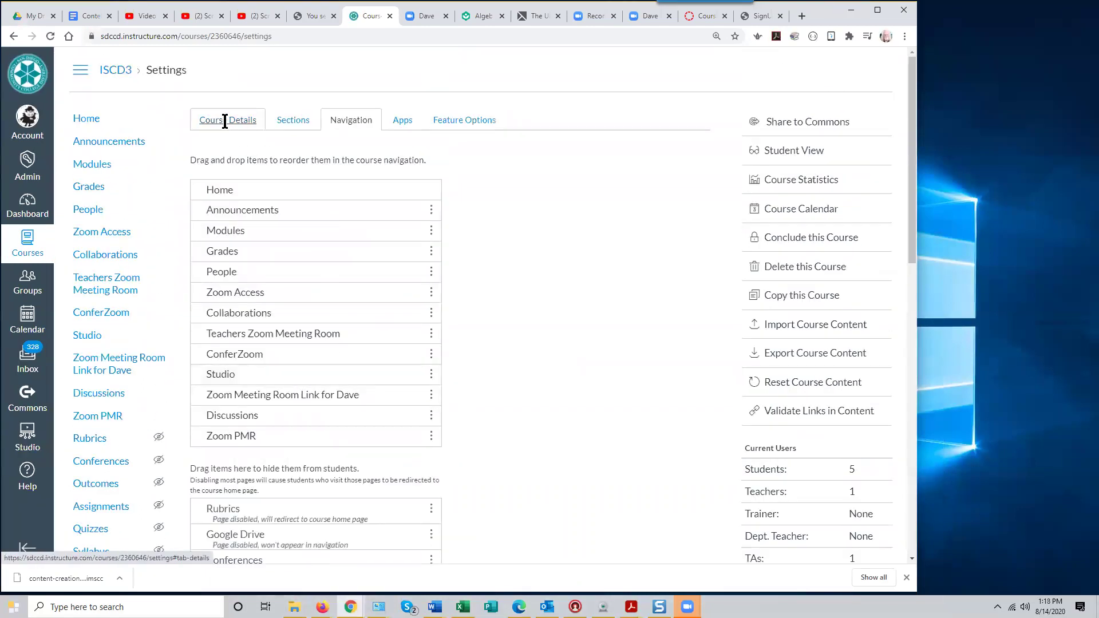
{"action": "left_click", "coordinate": [225, 120]}
{"action": "scroll", "coordinate": [547, 310], "scroll_direction": "down", "scroll_amount": 4}
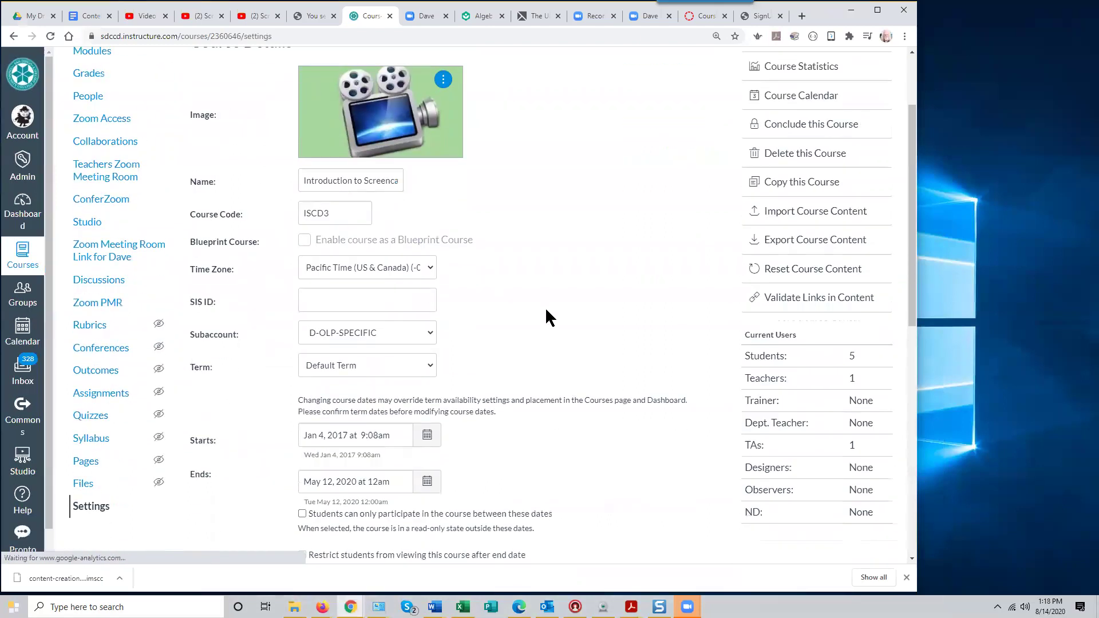
{"action": "left_click", "coordinate": [427, 384]}
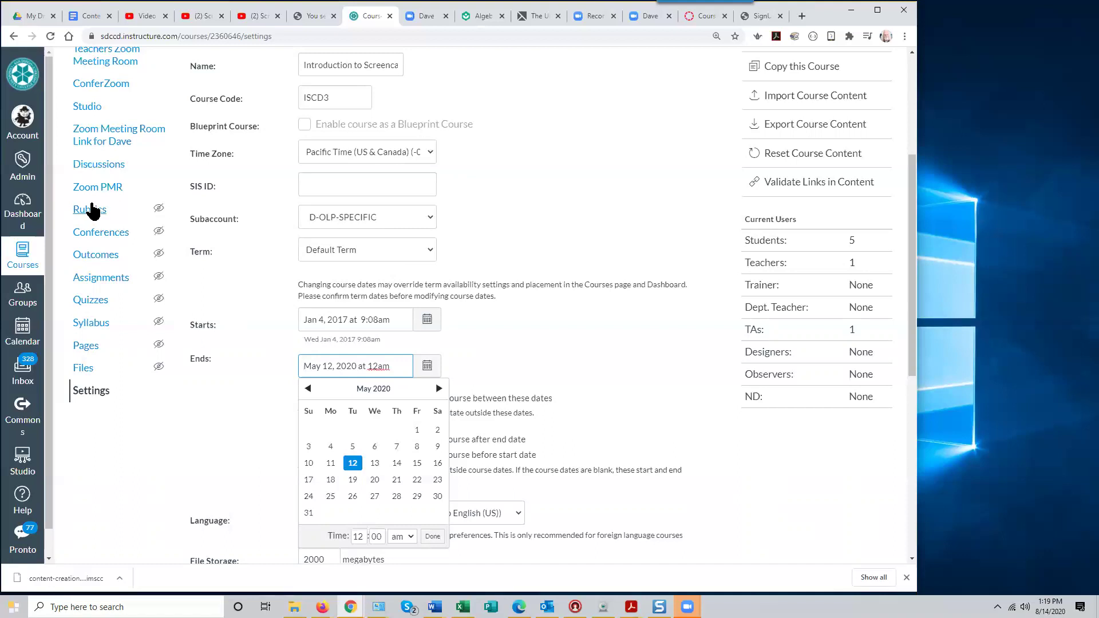
{"action": "left_click_drag", "start_coordinate": [912, 189], "coordinate": [908, 97]}
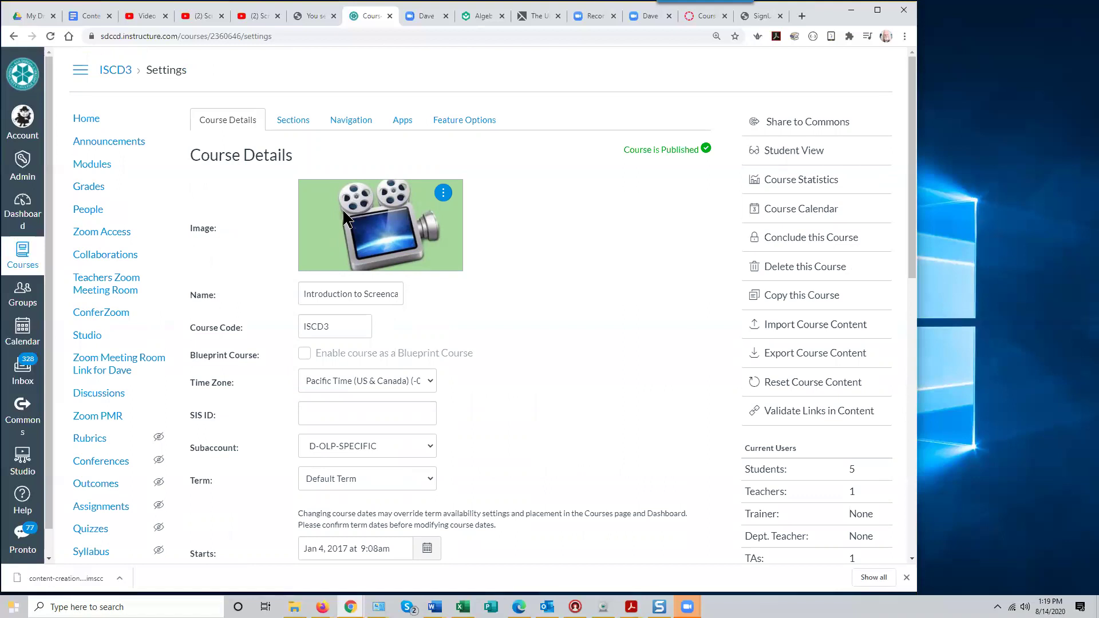
Scroll through the ISCD3 Course Details, then return to the Dashboard
{"action": "scroll", "coordinate": [169, 347], "scroll_direction": "down", "scroll_amount": 3}
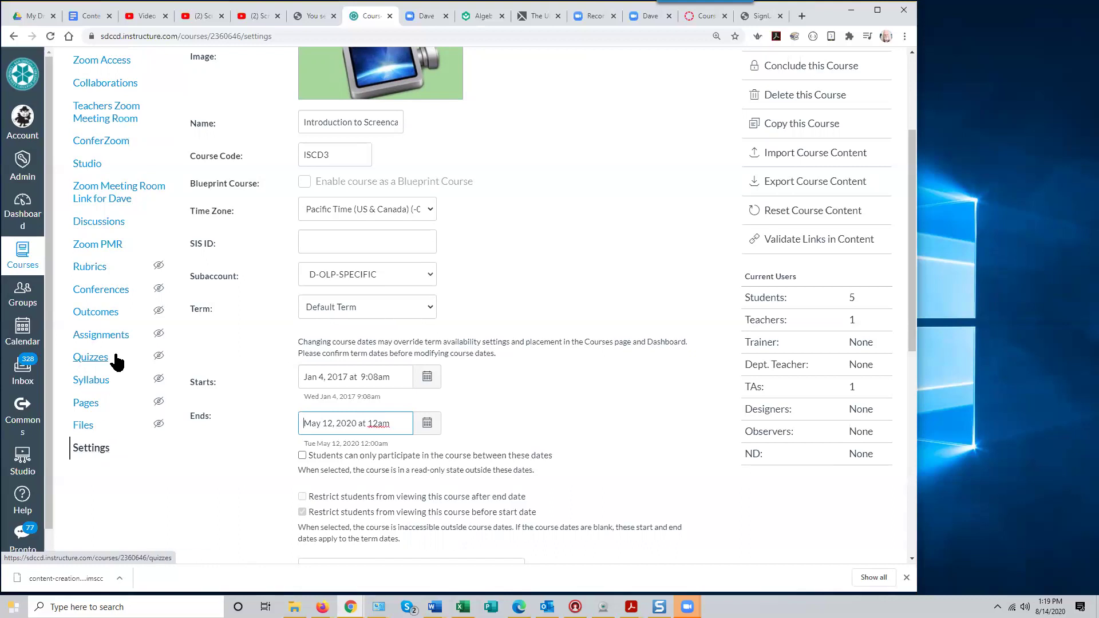
{"action": "scroll", "coordinate": [115, 360], "scroll_direction": "up", "scroll_amount": 3}
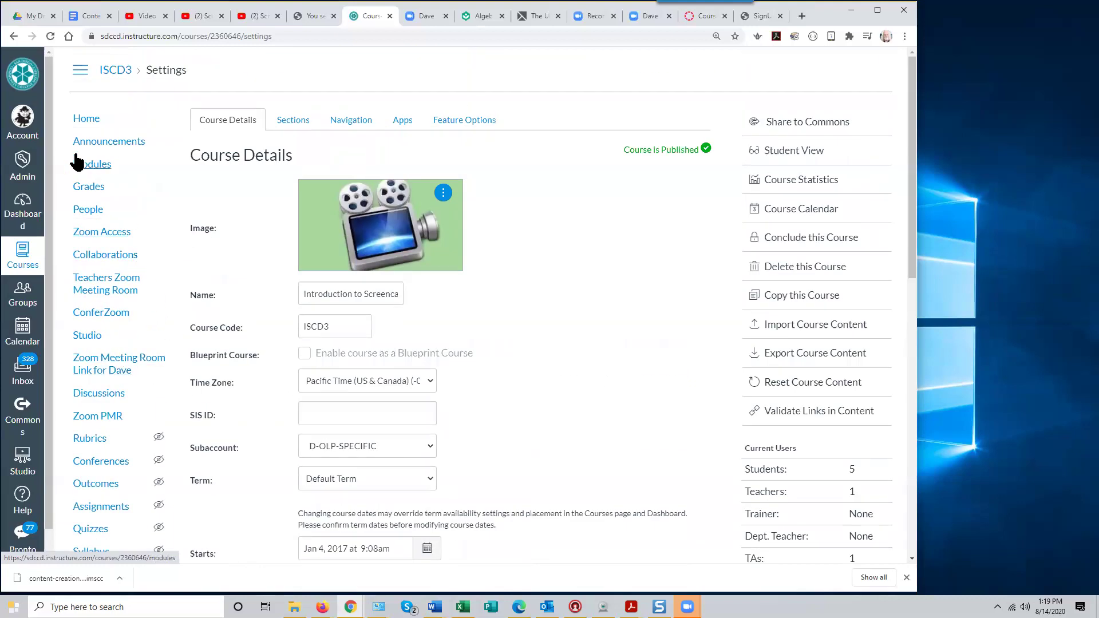
{"action": "left_click", "coordinate": [38, 229]}
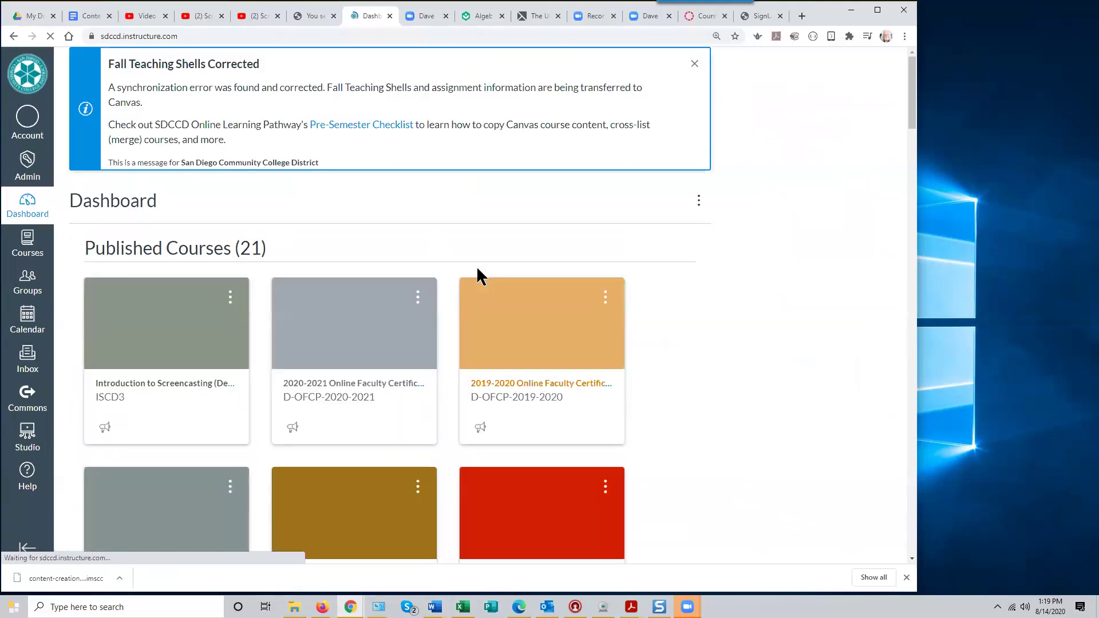
Scroll down the Dashboard cards and open the Chem 120 Copy Test course
{"action": "scroll", "coordinate": [746, 350], "scroll_direction": "down", "scroll_amount": 15}
{"action": "scroll", "coordinate": [748, 354], "scroll_direction": "down", "scroll_amount": 12}
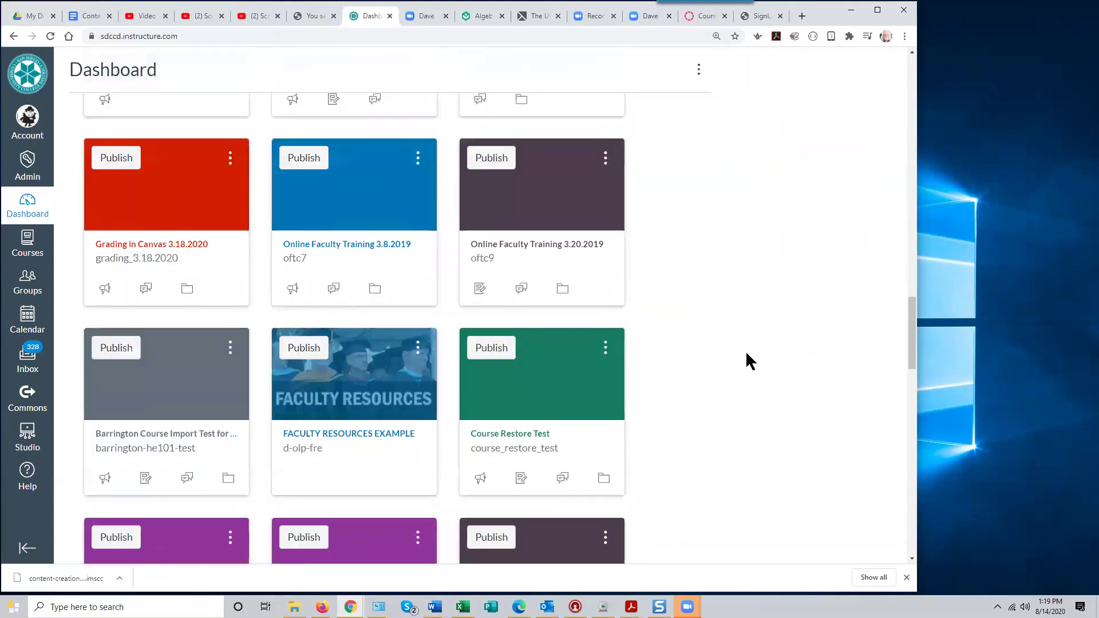
{"action": "scroll", "coordinate": [747, 353], "scroll_direction": "down", "scroll_amount": 5}
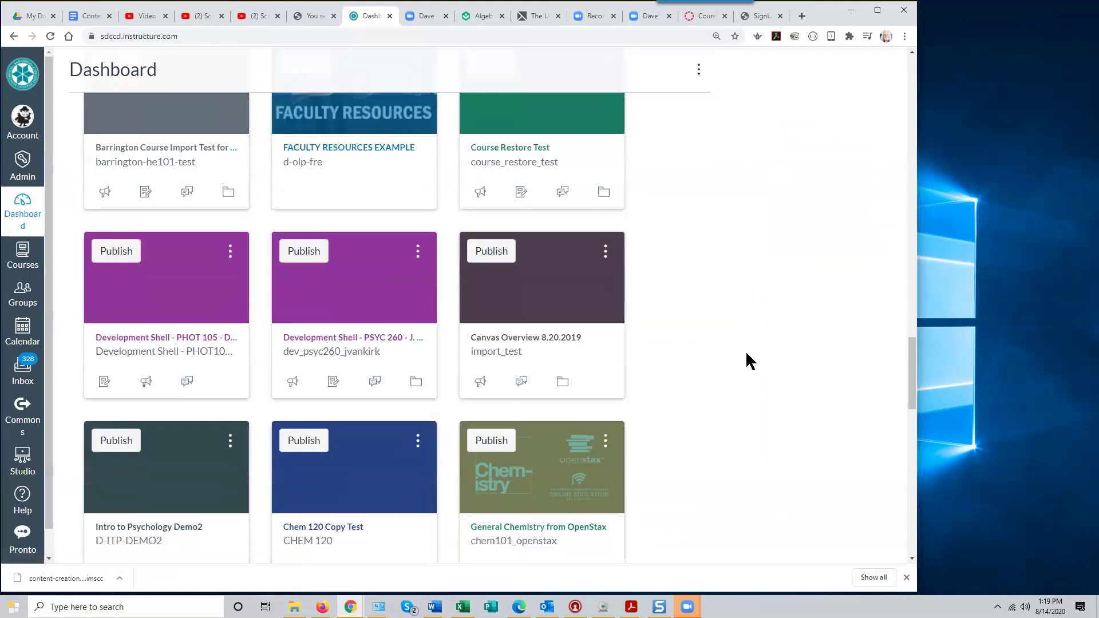
{"action": "scroll", "coordinate": [746, 355], "scroll_direction": "down", "scroll_amount": 3}
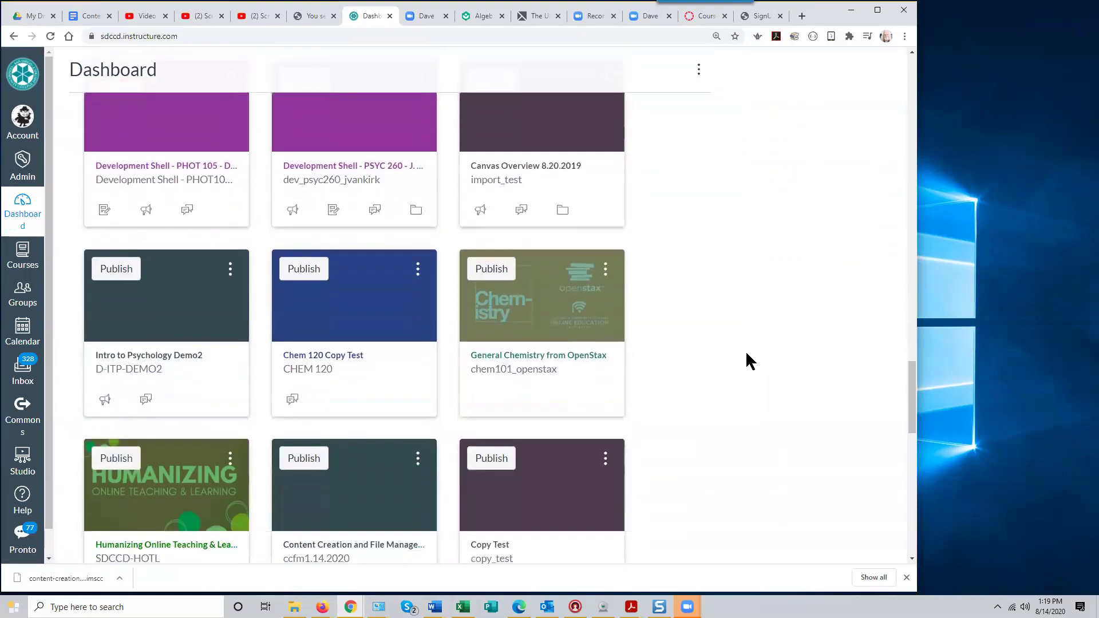
{"action": "scroll", "coordinate": [746, 353], "scroll_direction": "down", "scroll_amount": 1}
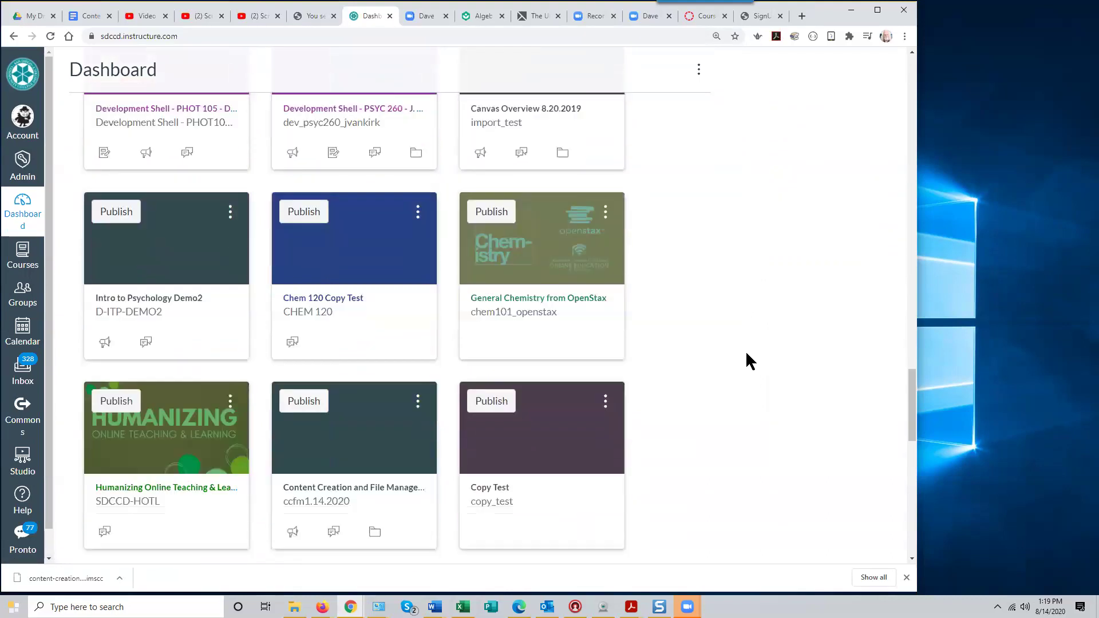
{"action": "left_click", "coordinate": [352, 257]}
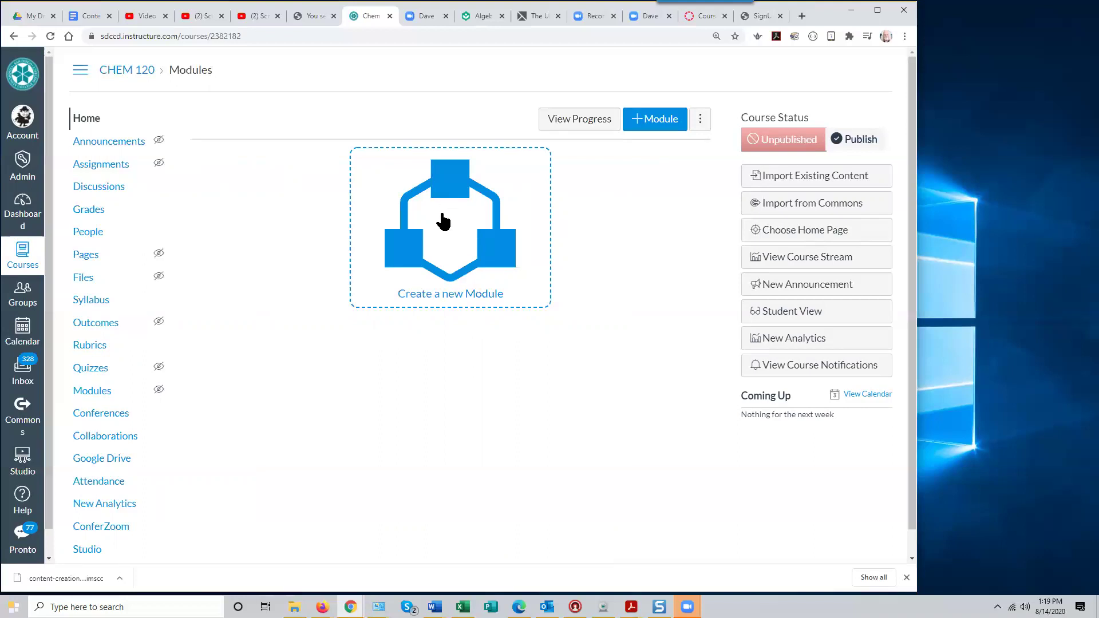
Open the Chem 120 Copy Test settings and go to its Import Content page
{"action": "scroll", "coordinate": [213, 428], "scroll_direction": "down", "scroll_amount": 1}
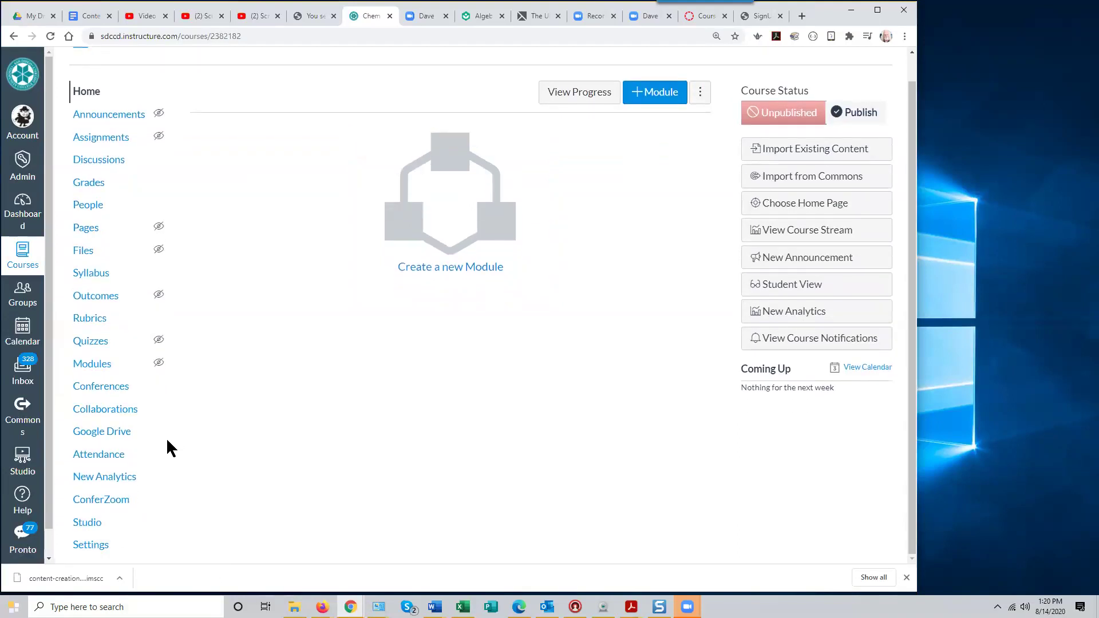
{"action": "left_click", "coordinate": [91, 546]}
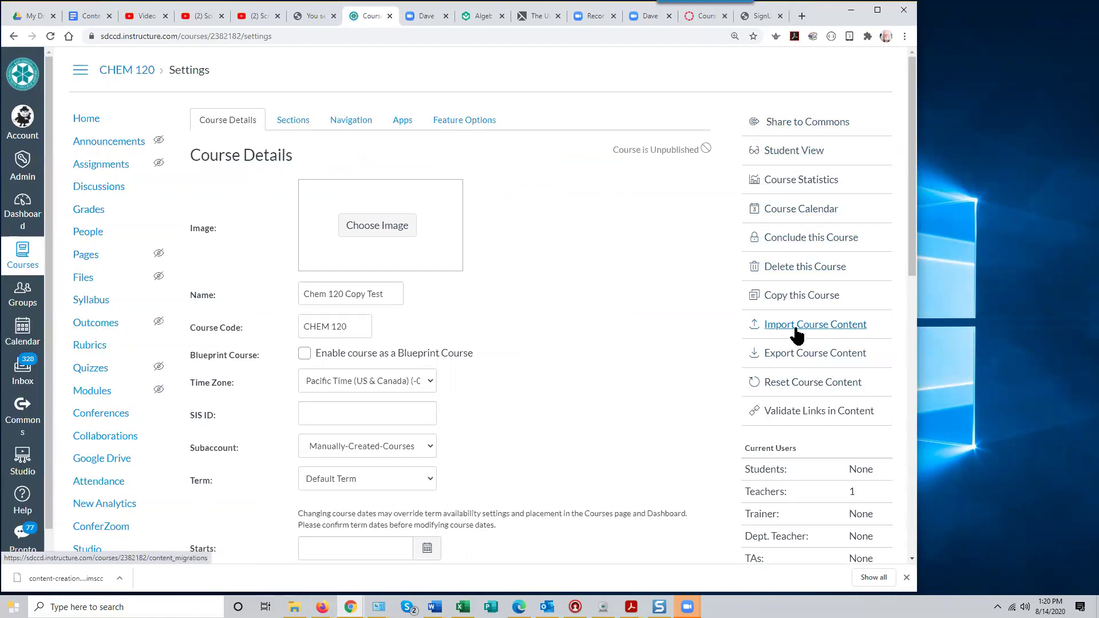
{"action": "left_click", "coordinate": [798, 331]}
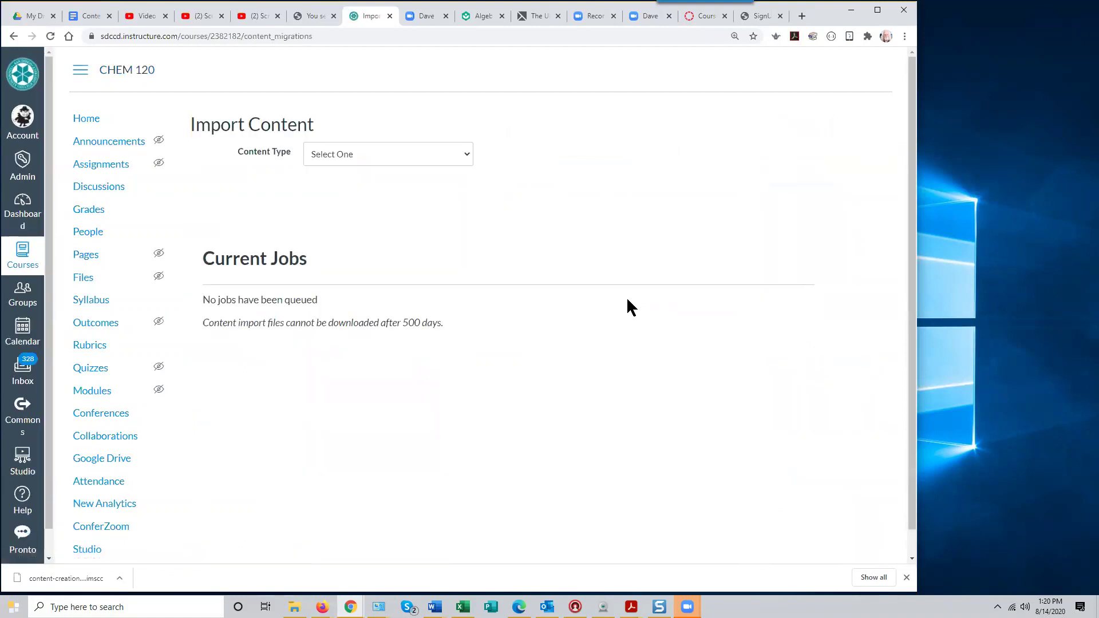
Set up a Canvas course copy of all content from Introduction to Screencasting (Demo3)
{"action": "left_click", "coordinate": [467, 155]}
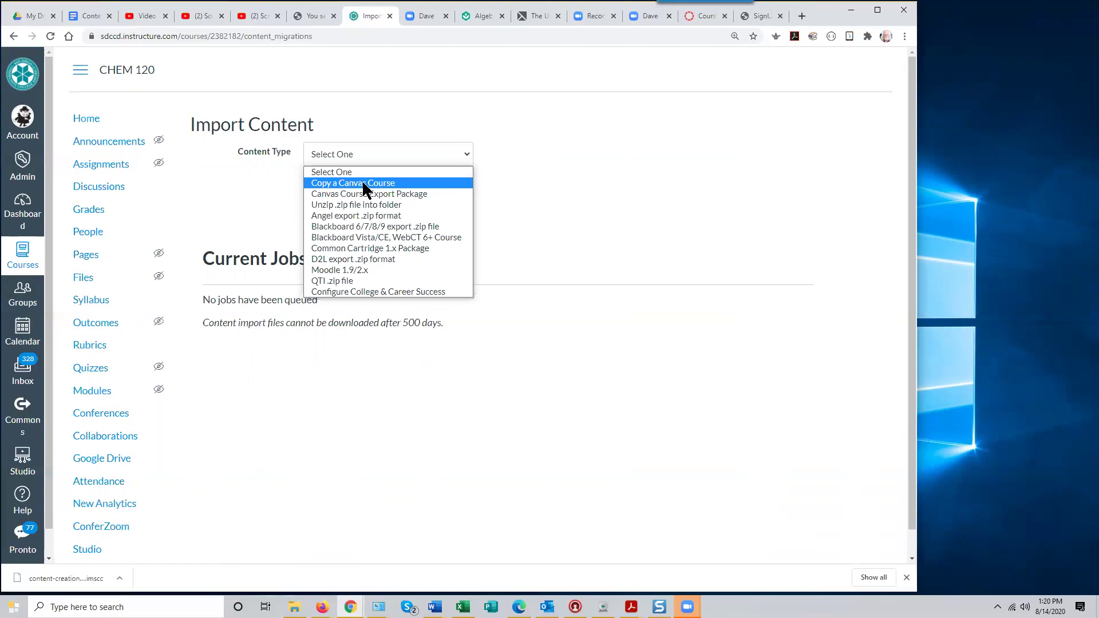
{"action": "left_click", "coordinate": [363, 183]}
{"action": "left_click", "coordinate": [405, 191]}
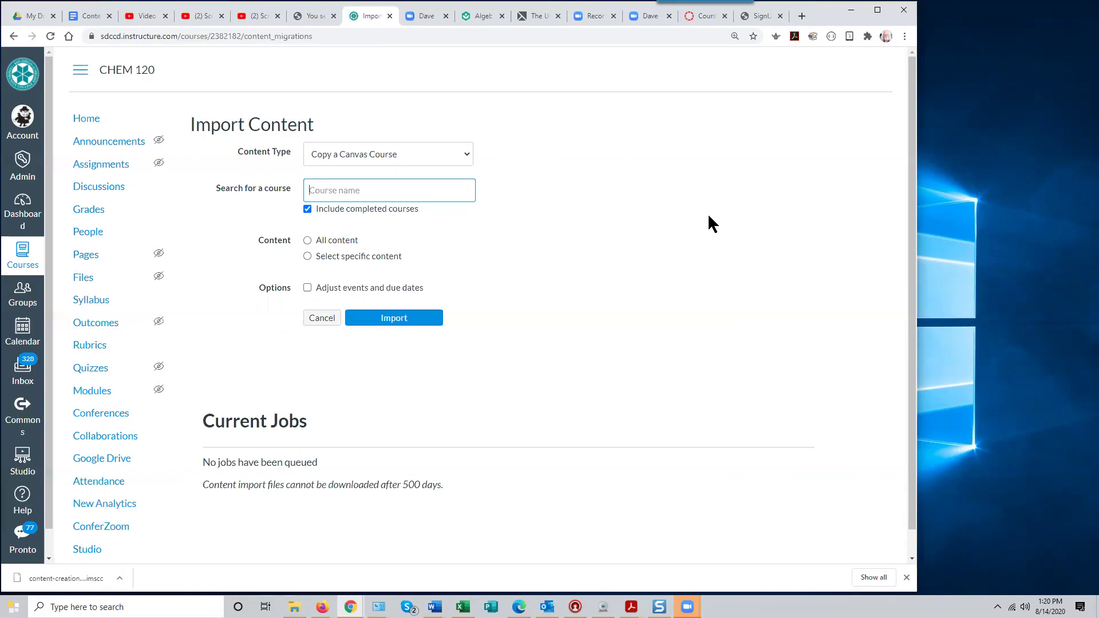
{"action": "type", "text": "i"}
{"action": "key", "text": "BackSpace"}
{"action": "type", "text": "introduction"}
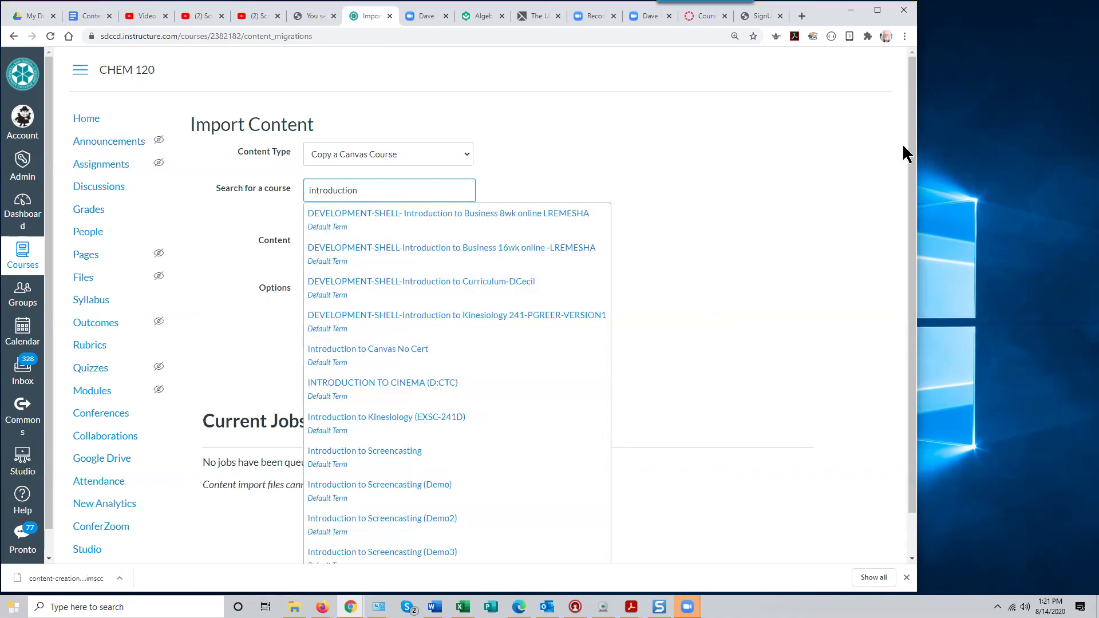
{"action": "type", "text": " to screencasting"}
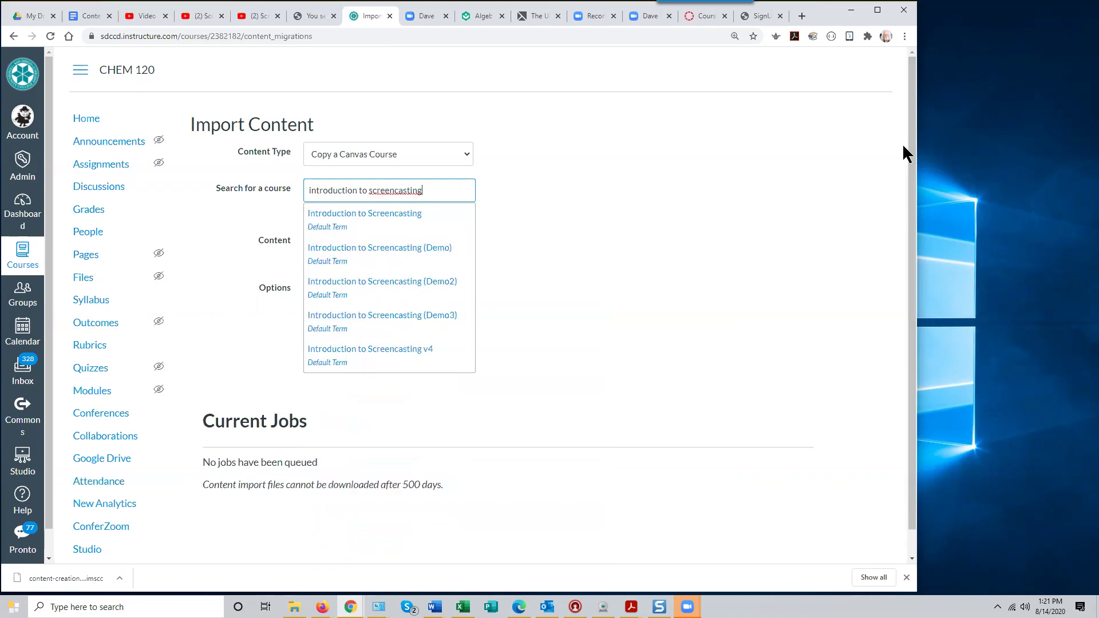
{"action": "left_click", "coordinate": [383, 323]}
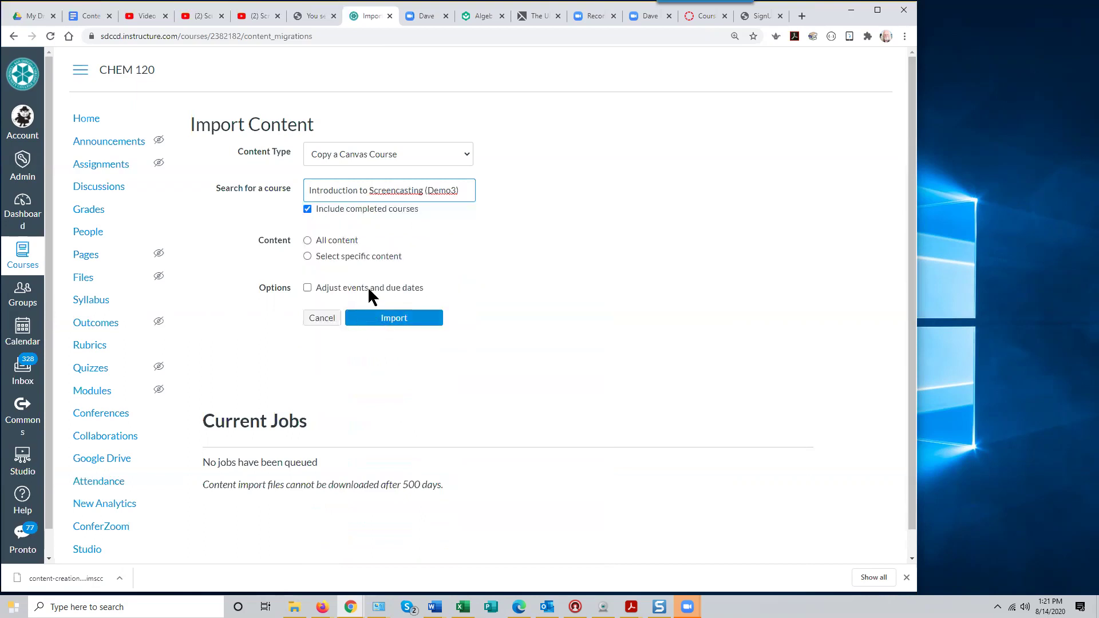
{"action": "left_click", "coordinate": [309, 241]}
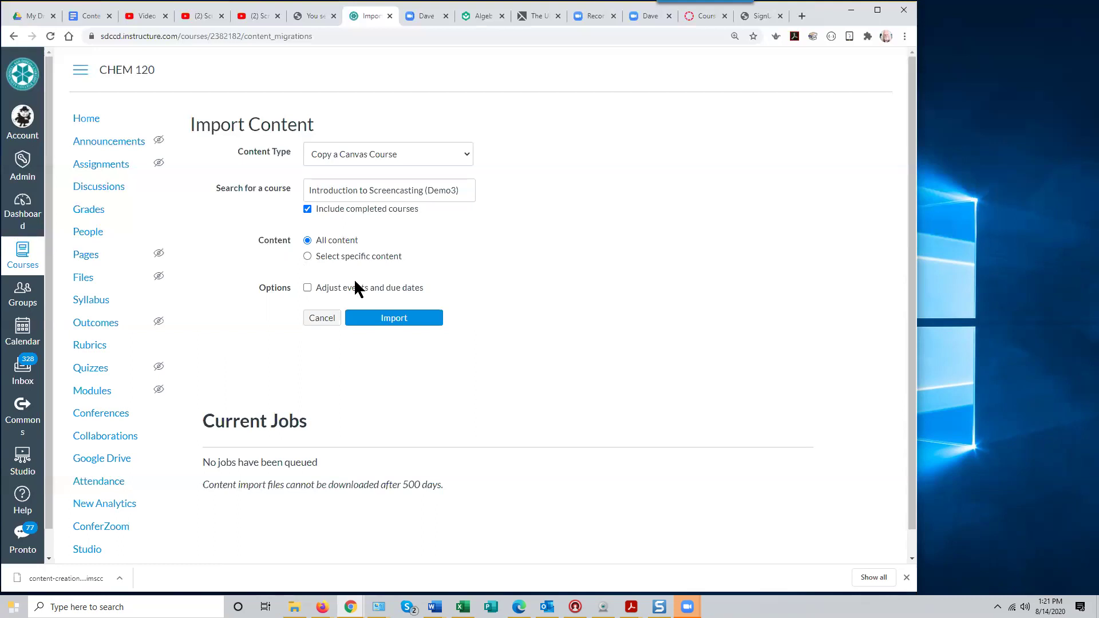
Run the import, review its two missing-link issues, and view the Chem 120 home page
{"action": "left_click", "coordinate": [394, 319]}
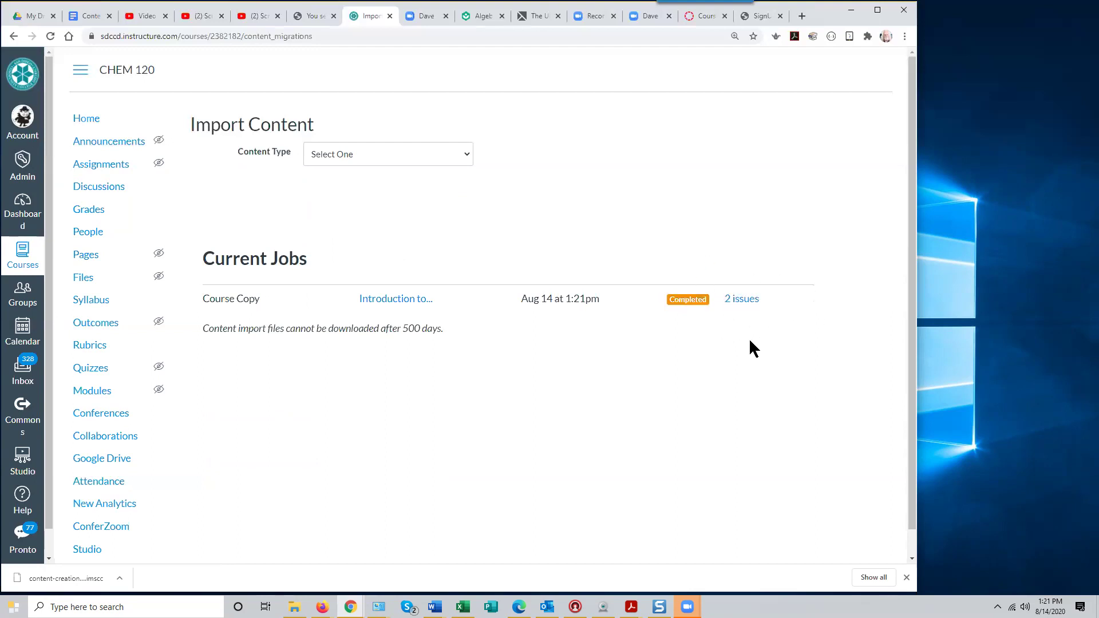
{"action": "left_click", "coordinate": [740, 300]}
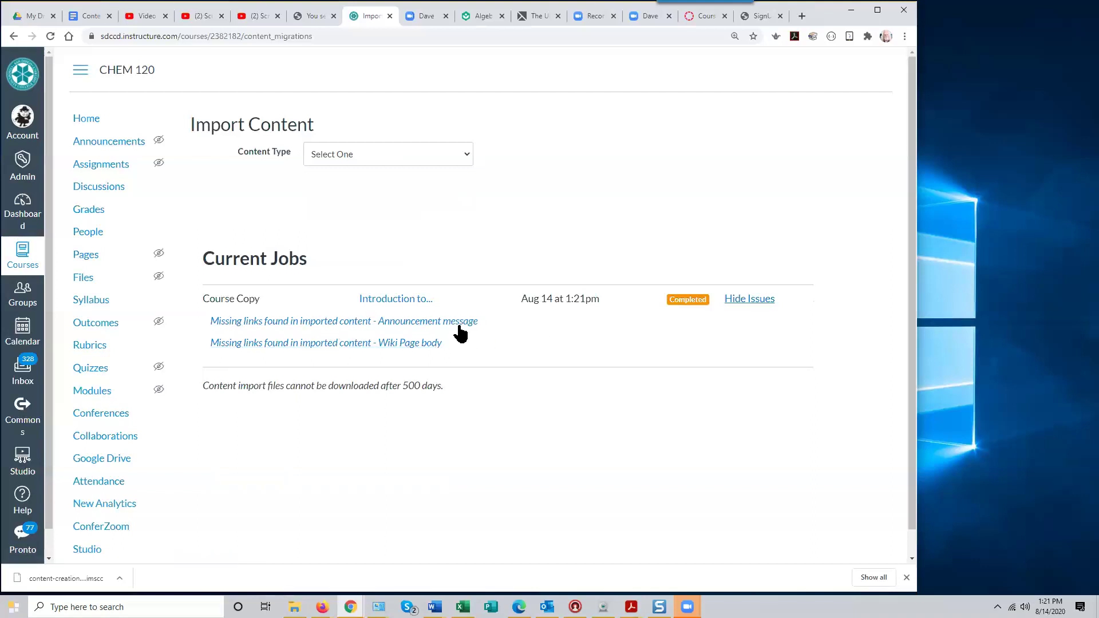
{"action": "left_click", "coordinate": [85, 118]}
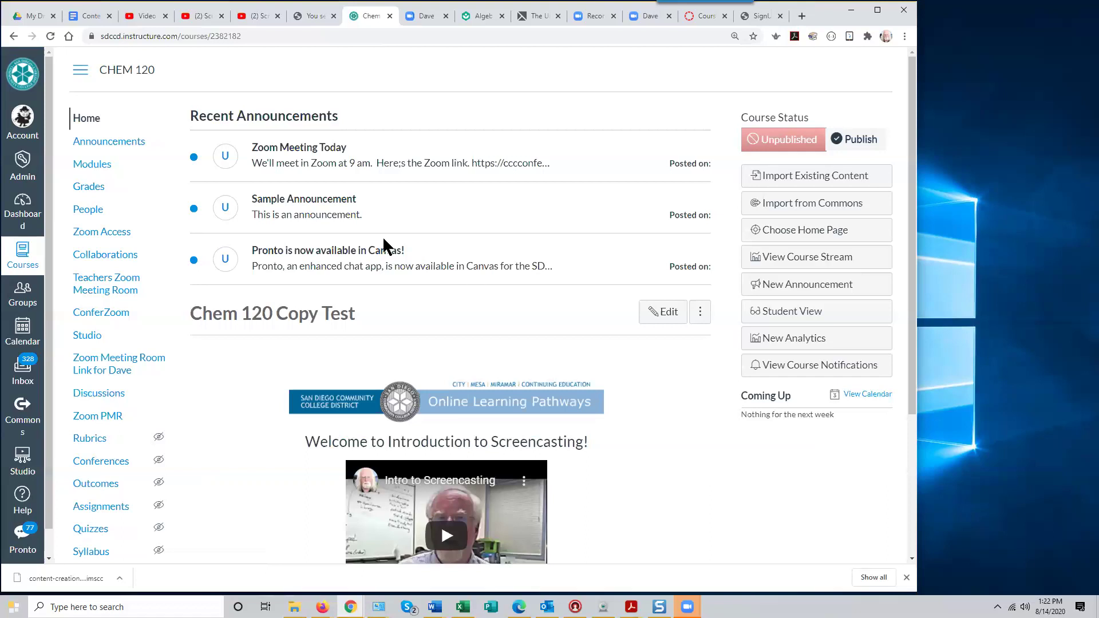
Open the Chem 120 Copy Test Course Details and scroll down toward the start and end dates
{"action": "scroll", "coordinate": [136, 422], "scroll_direction": "down", "scroll_amount": 3}
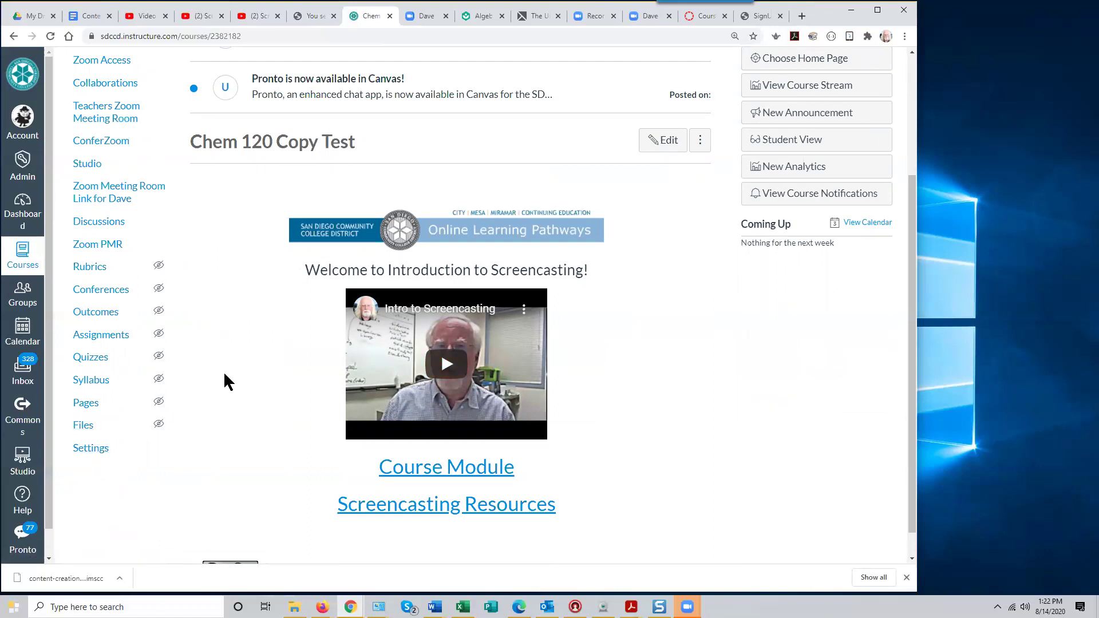
{"action": "left_click", "coordinate": [99, 451]}
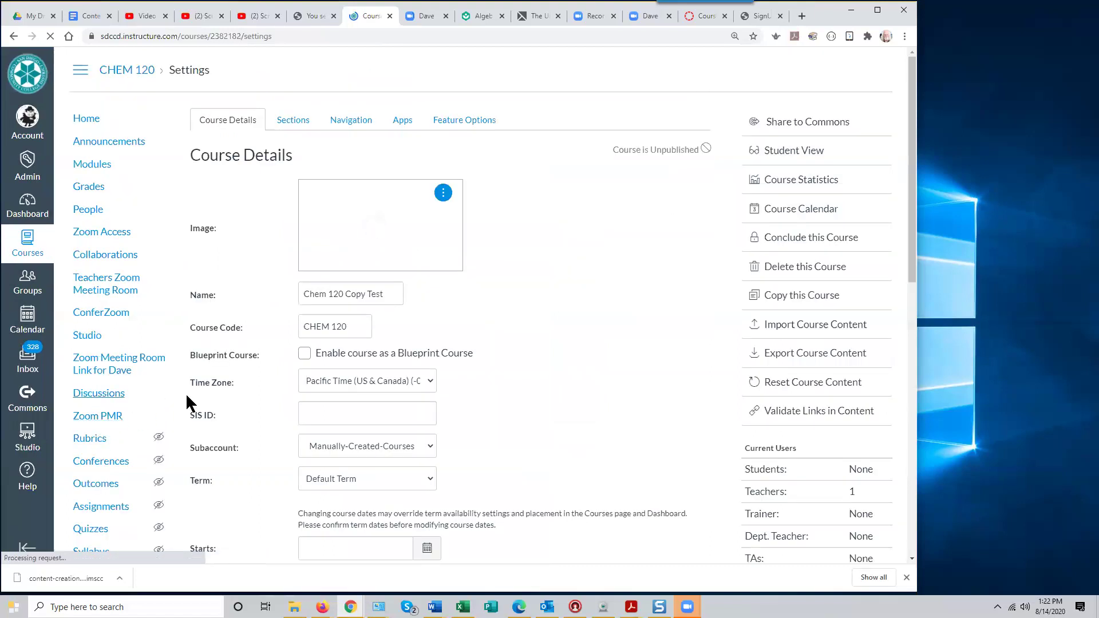
{"action": "scroll", "coordinate": [222, 438], "scroll_direction": "down", "scroll_amount": 1}
{"action": "scroll", "coordinate": [221, 438], "scroll_direction": "down", "scroll_amount": 2}
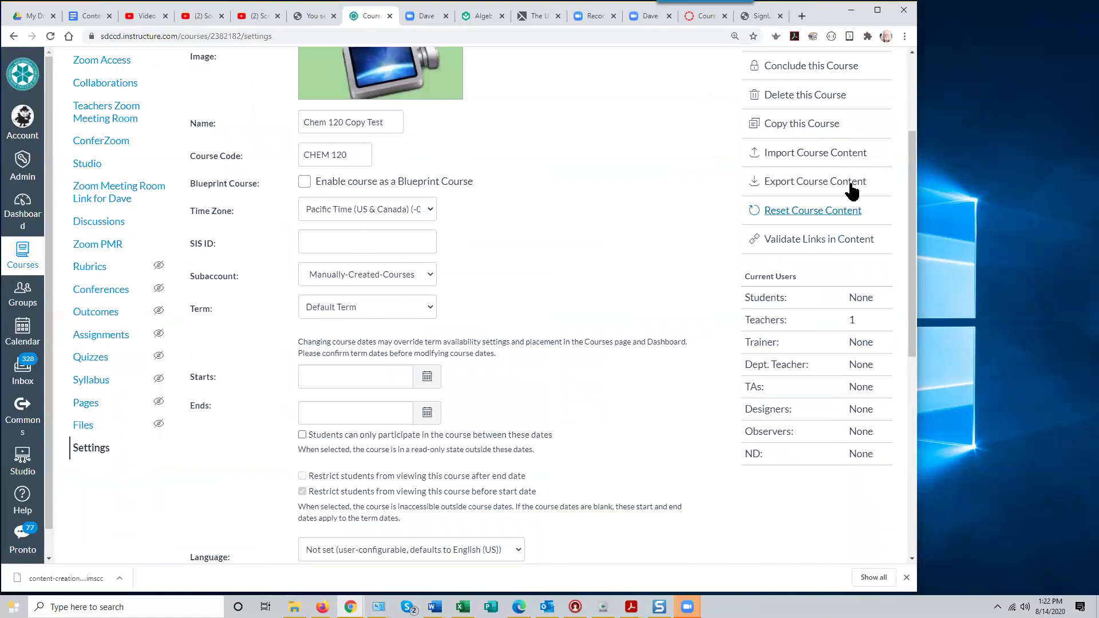
Create a full-course export of CHEM 120 and download the finished chem-120-copy-test-export.imscc
{"action": "left_click", "coordinate": [820, 182]}
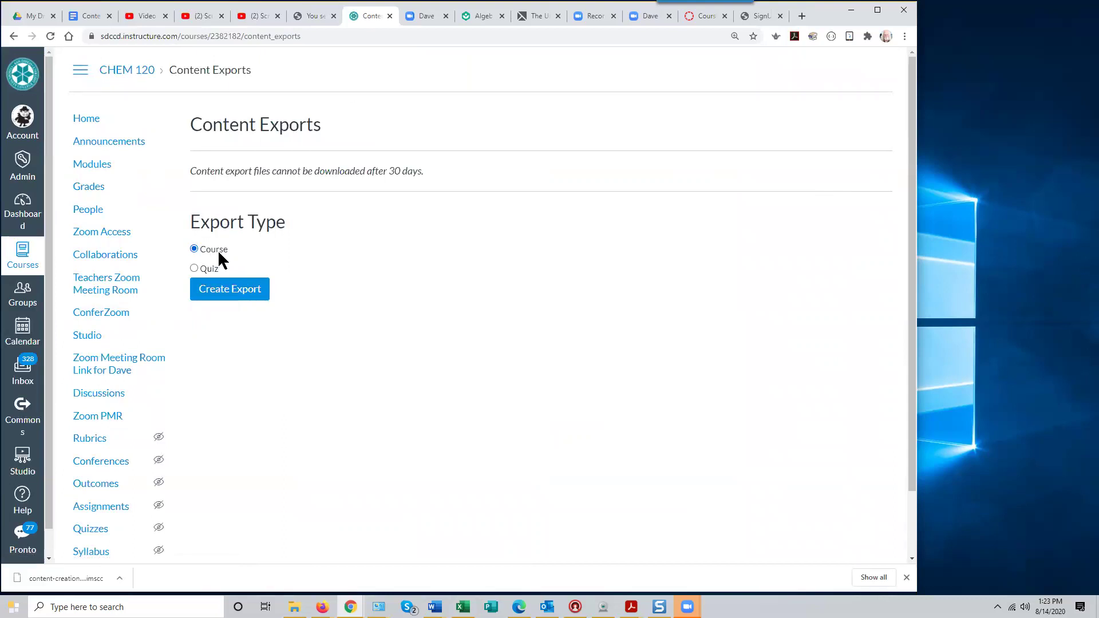
{"action": "left_click", "coordinate": [231, 293]}
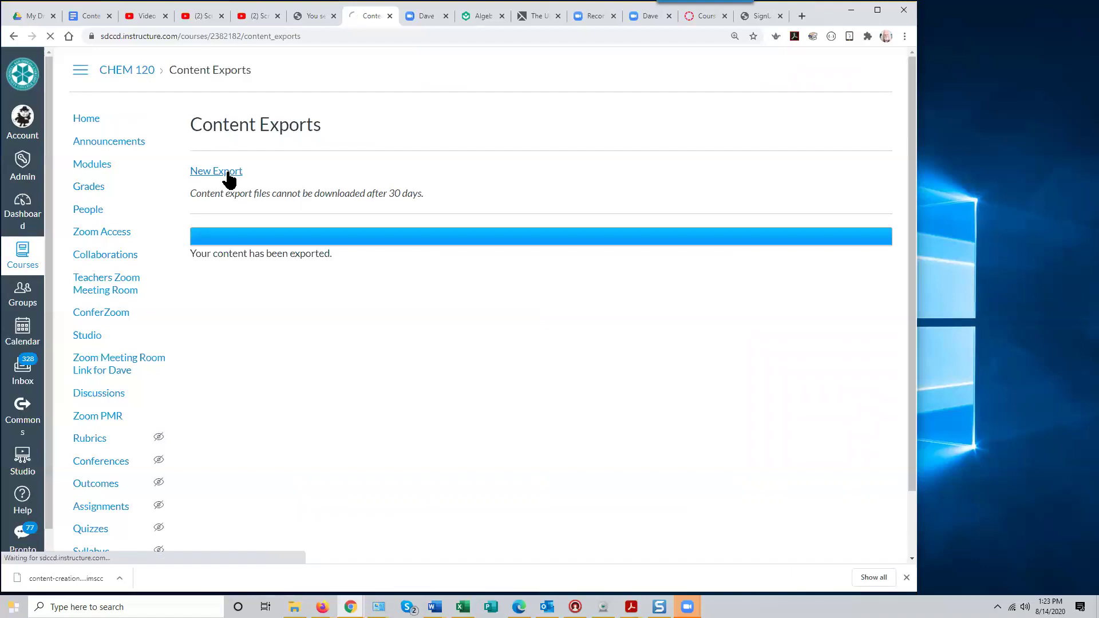
{"action": "left_click", "coordinate": [228, 174]}
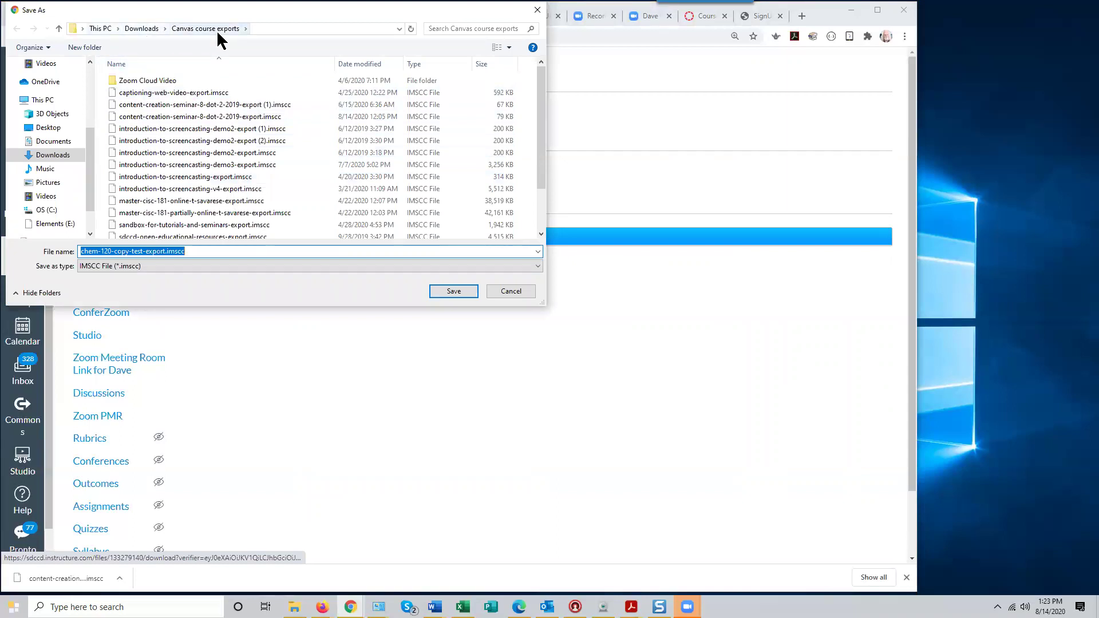
Confirm saving chem-120-copy-test-export.imscc in the Canvas course exports folder
{"action": "left_click", "coordinate": [455, 291]}
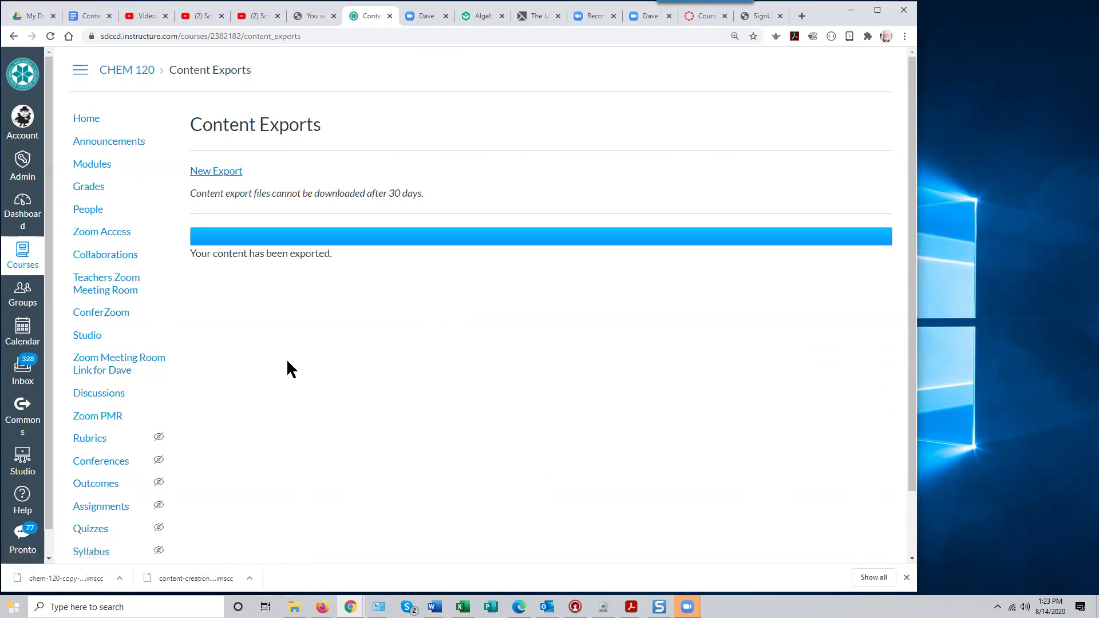
Go back from the Content Exports page to the instructor Dashboard
{"action": "scroll", "coordinate": [286, 361], "scroll_direction": "down", "scroll_amount": 1}
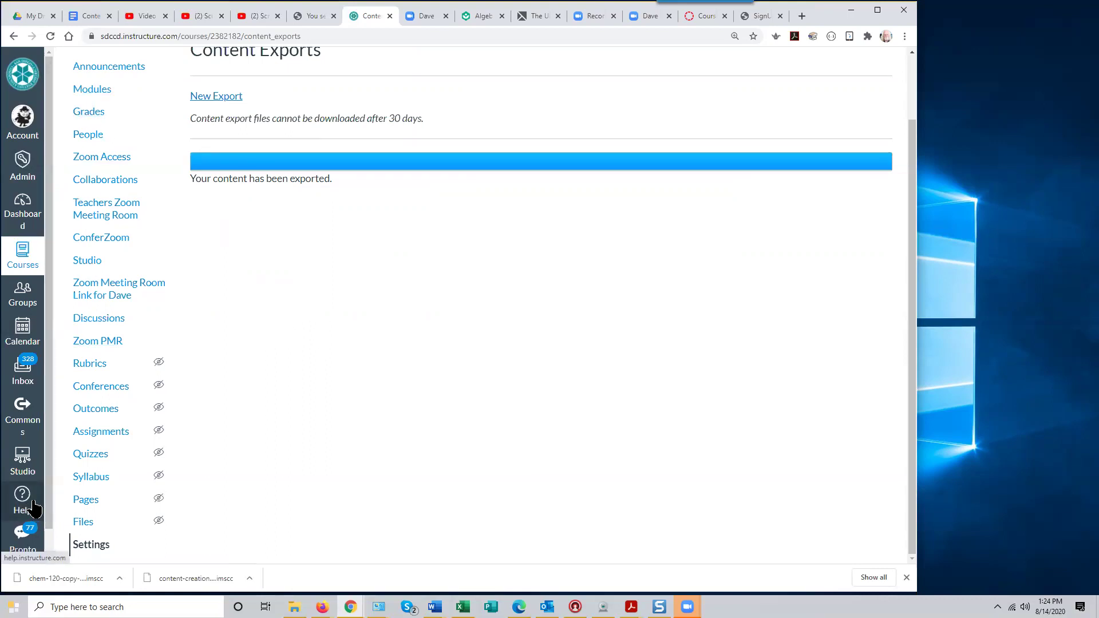
{"action": "scroll", "coordinate": [229, 486], "scroll_direction": "up", "scroll_amount": 2}
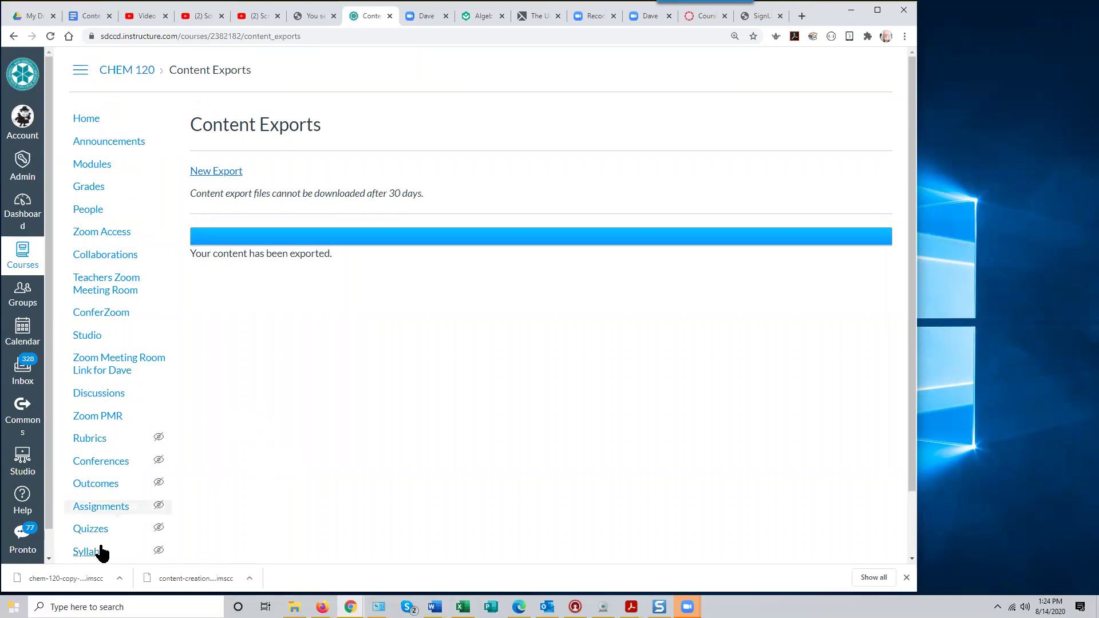
{"action": "left_click", "coordinate": [22, 212]}
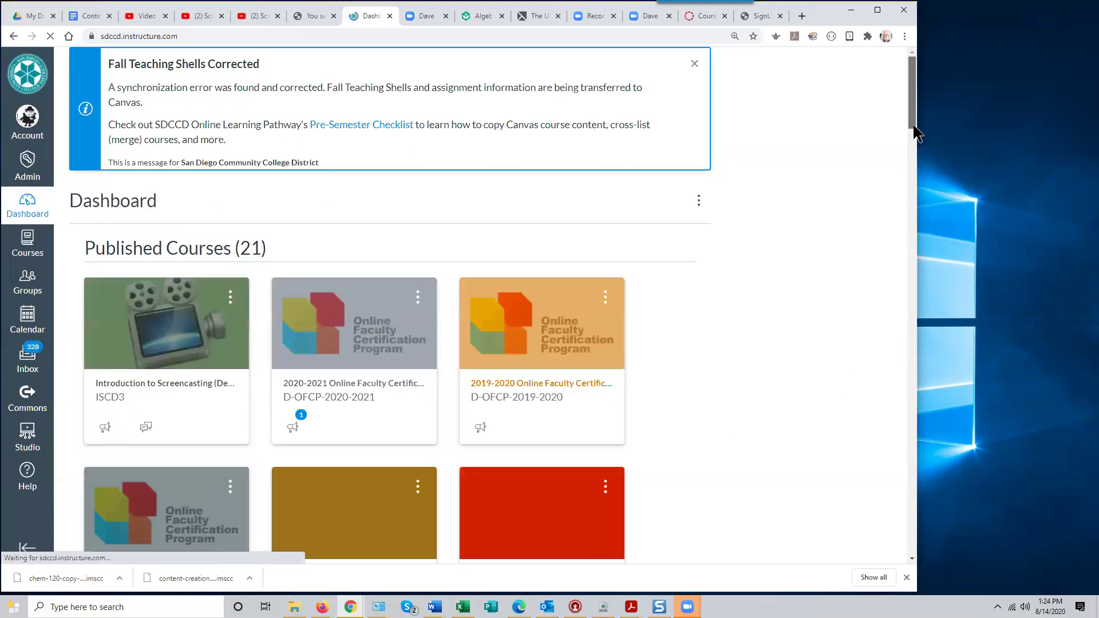
Open the Canvas Overview course from the unpublished courses at the bottom of the Dashboard
{"action": "scroll", "coordinate": [897, 289], "scroll_direction": "down", "scroll_amount": 15}
{"action": "scroll", "coordinate": [878, 503], "scroll_direction": "down", "scroll_amount": 10}
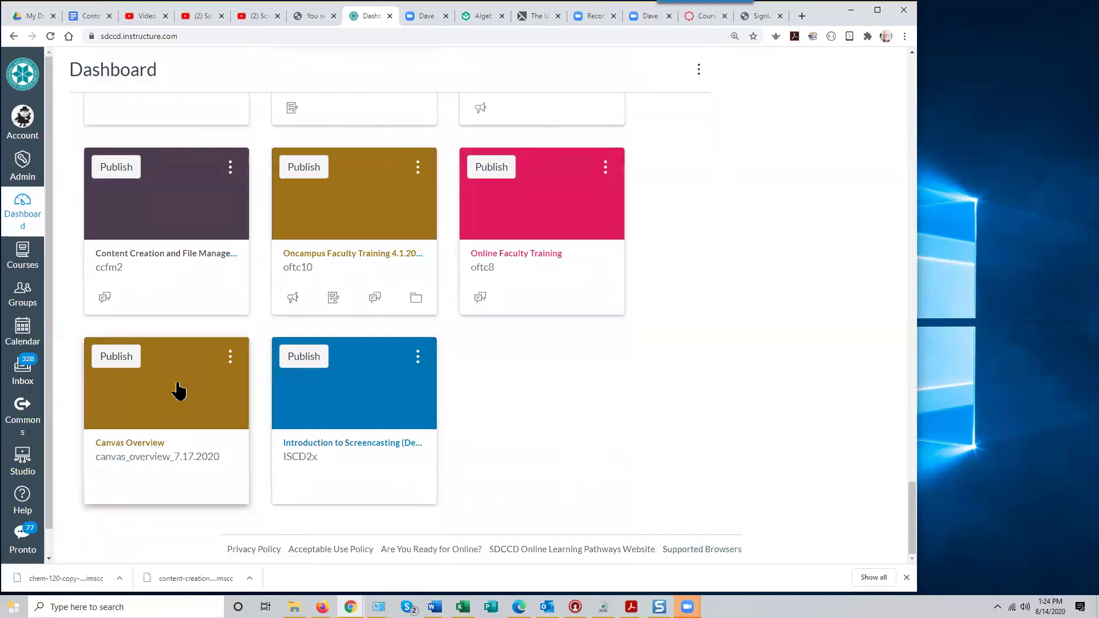
{"action": "left_click", "coordinate": [177, 391]}
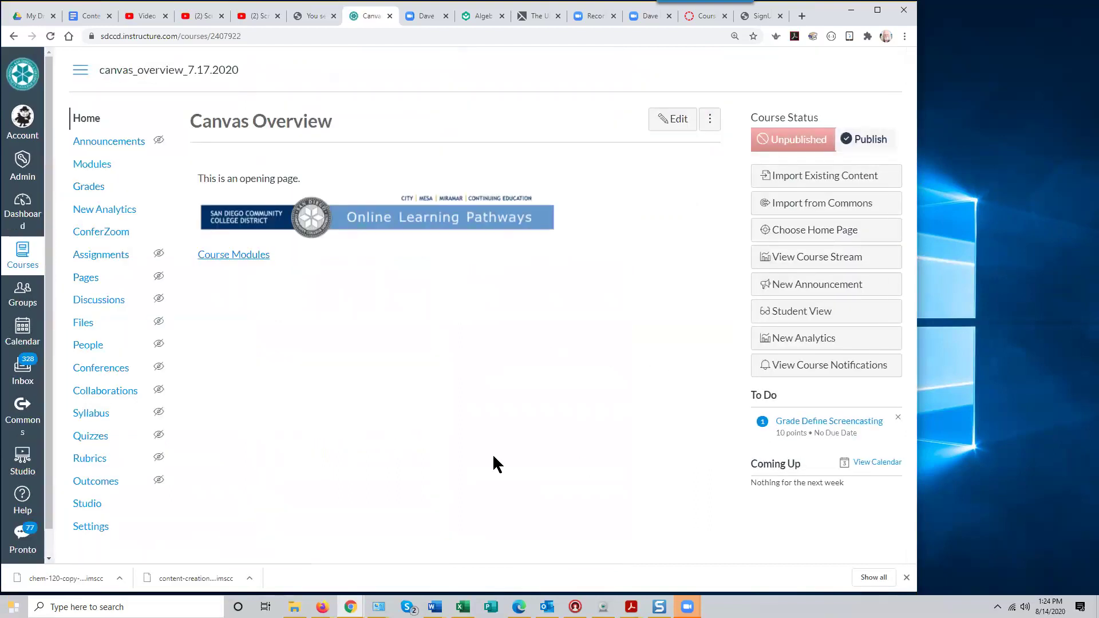
Reset all Canvas Overview course content and view the empty Modules home page
{"action": "left_click", "coordinate": [99, 528]}
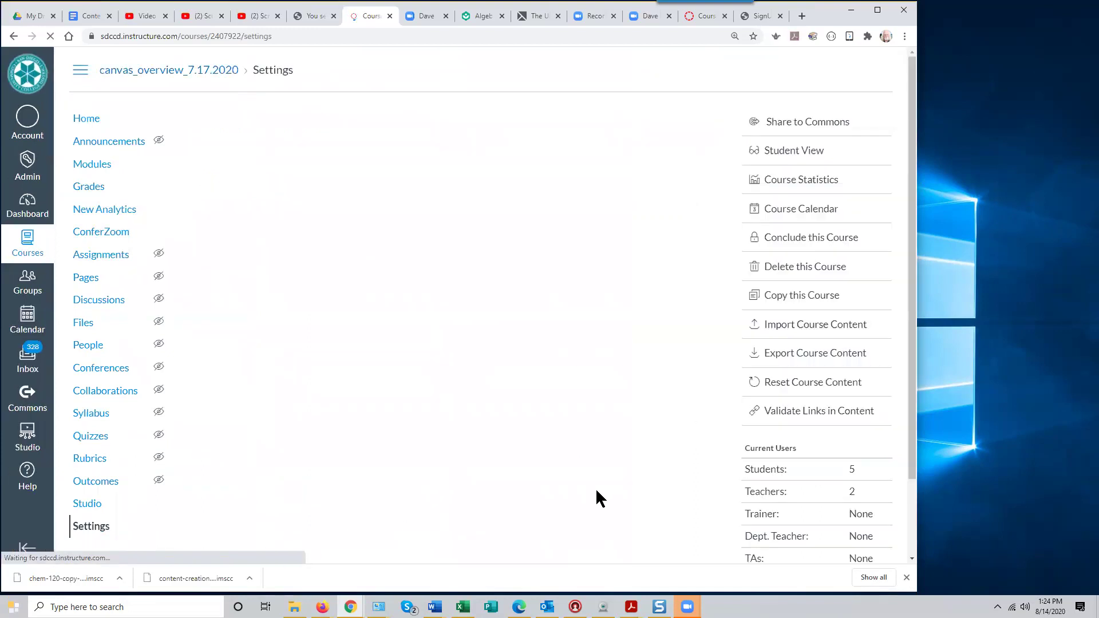
{"action": "left_click", "coordinate": [792, 384]}
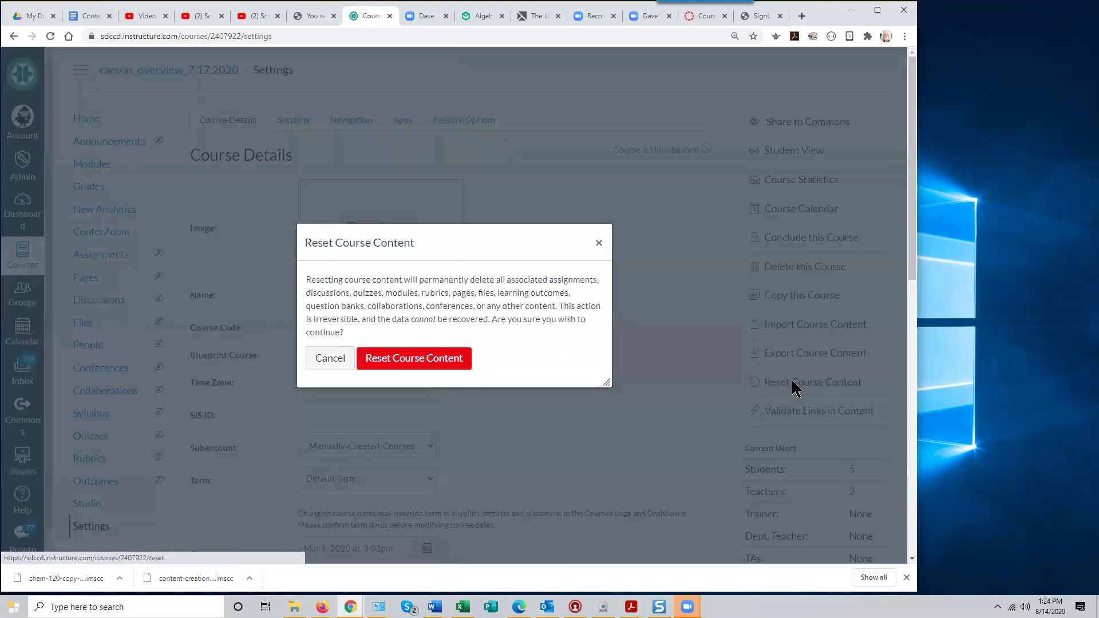
{"action": "left_click", "coordinate": [410, 366]}
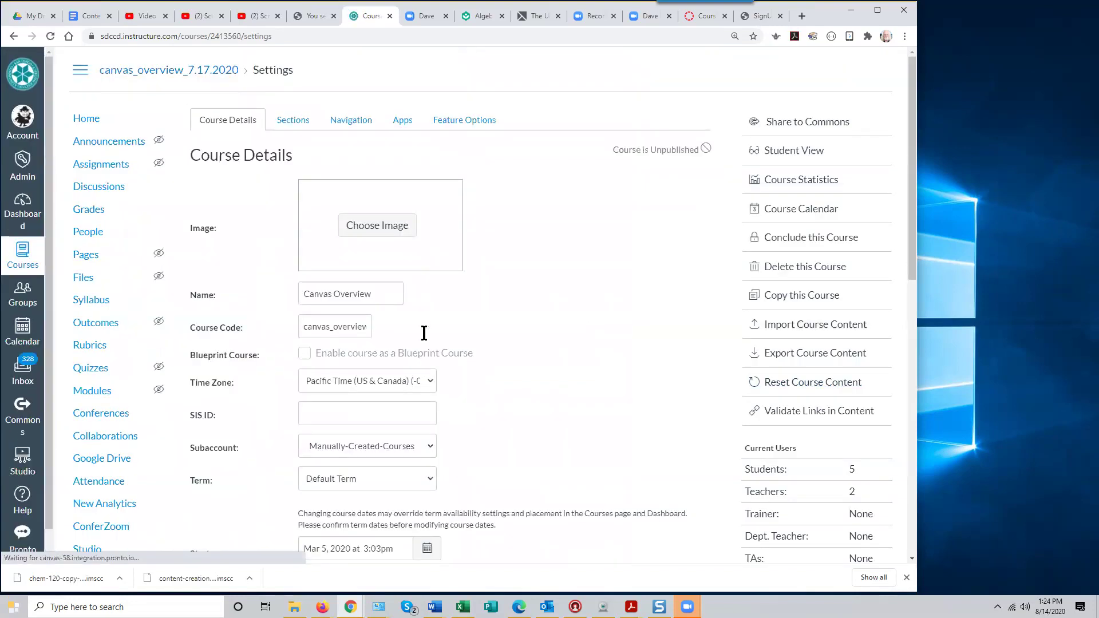
{"action": "left_click", "coordinate": [86, 120]}
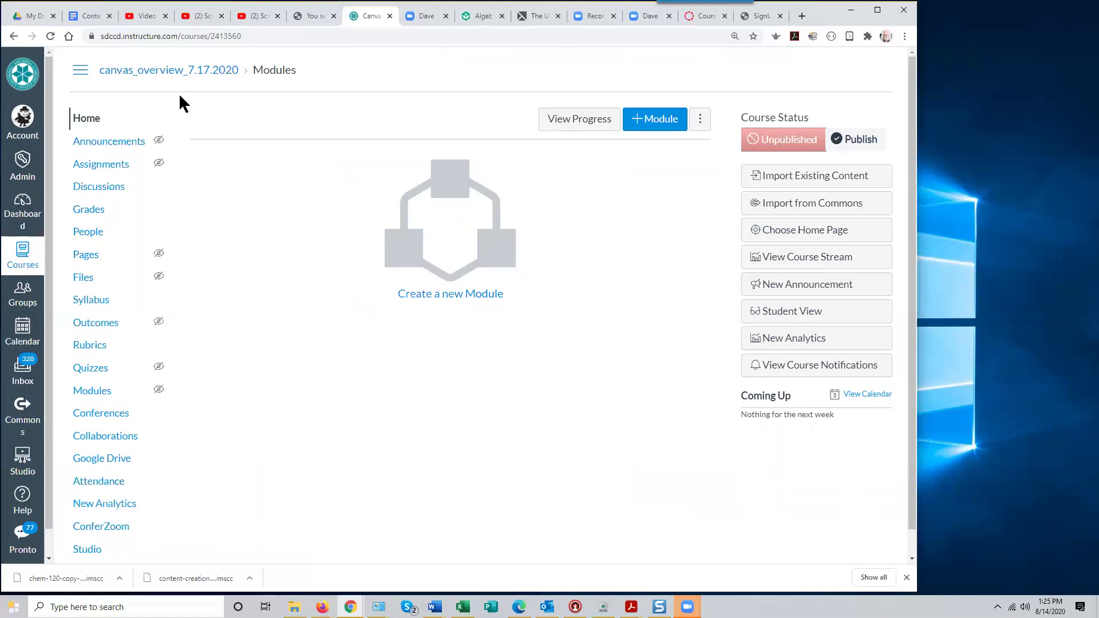
{"action": "scroll", "coordinate": [103, 541], "scroll_direction": "down", "scroll_amount": 1}
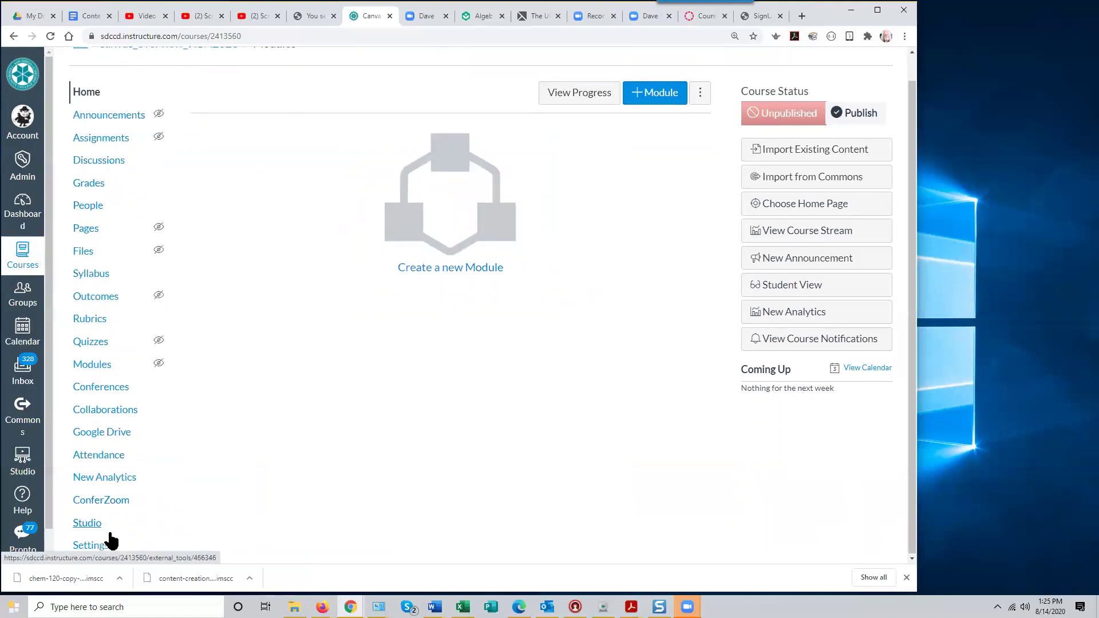
Start a course content import from Settings with Canvas Course Export Package as content type
{"action": "left_click", "coordinate": [92, 547]}
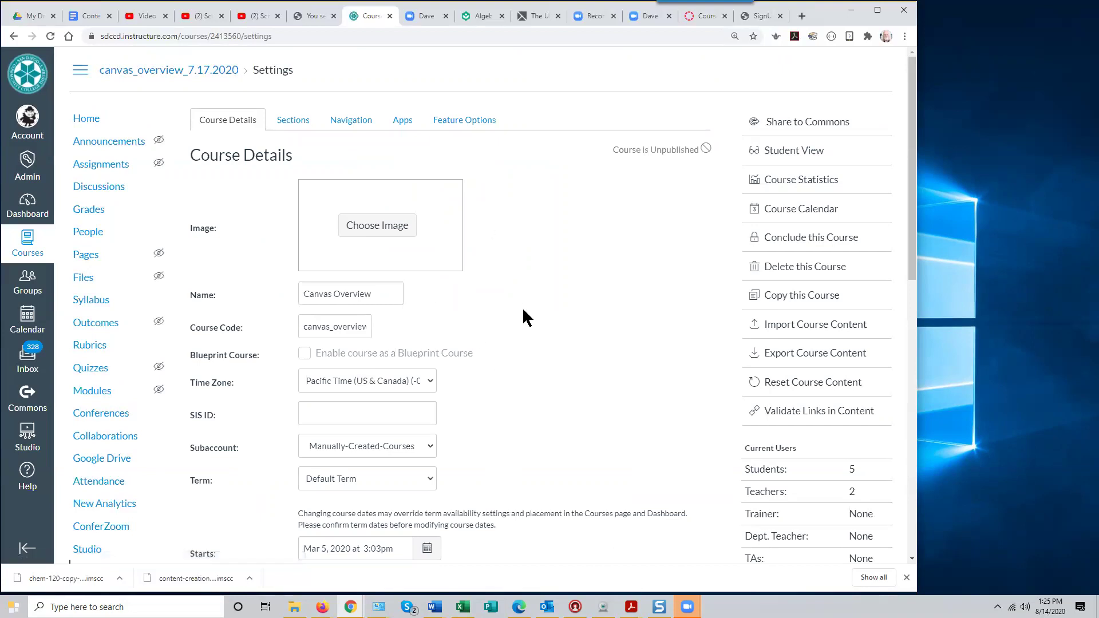
{"action": "left_click", "coordinate": [800, 325]}
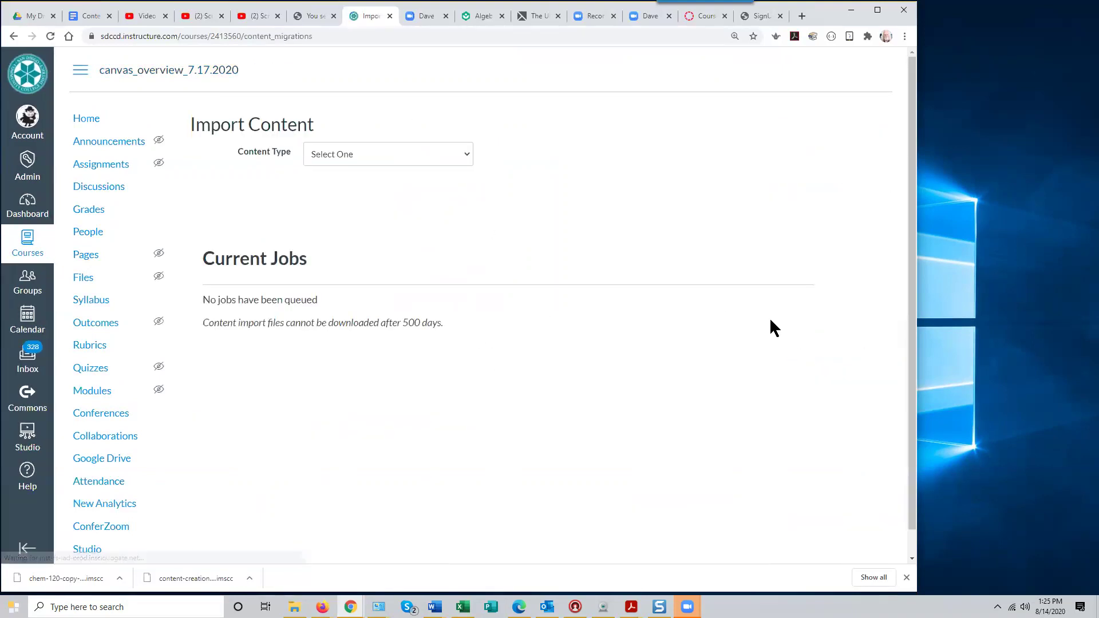
{"action": "left_click", "coordinate": [443, 160]}
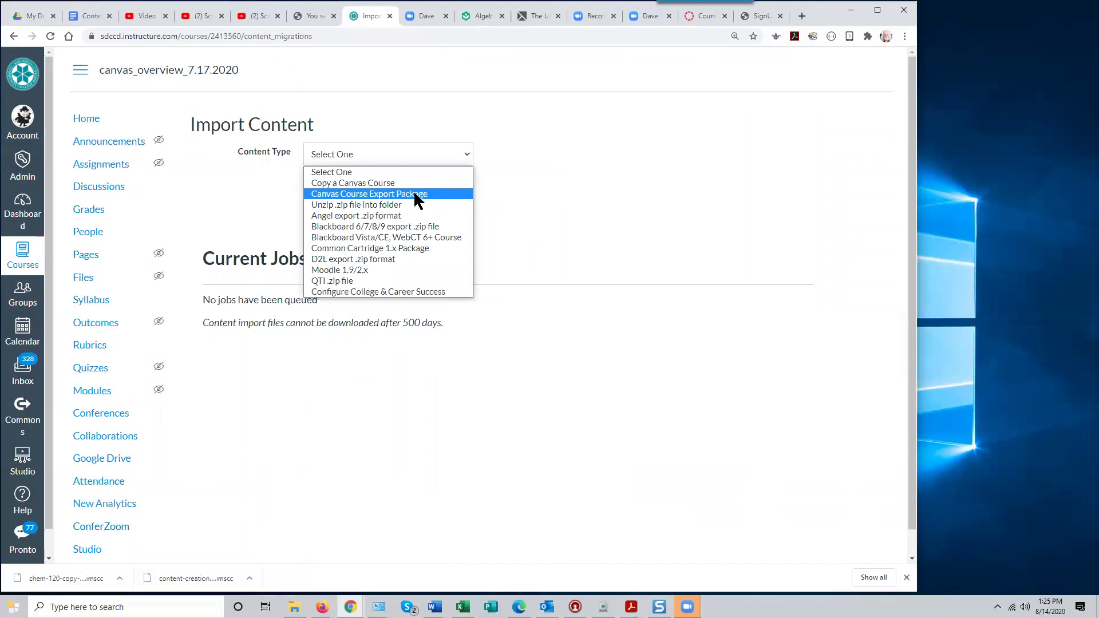
{"action": "left_click", "coordinate": [416, 195]}
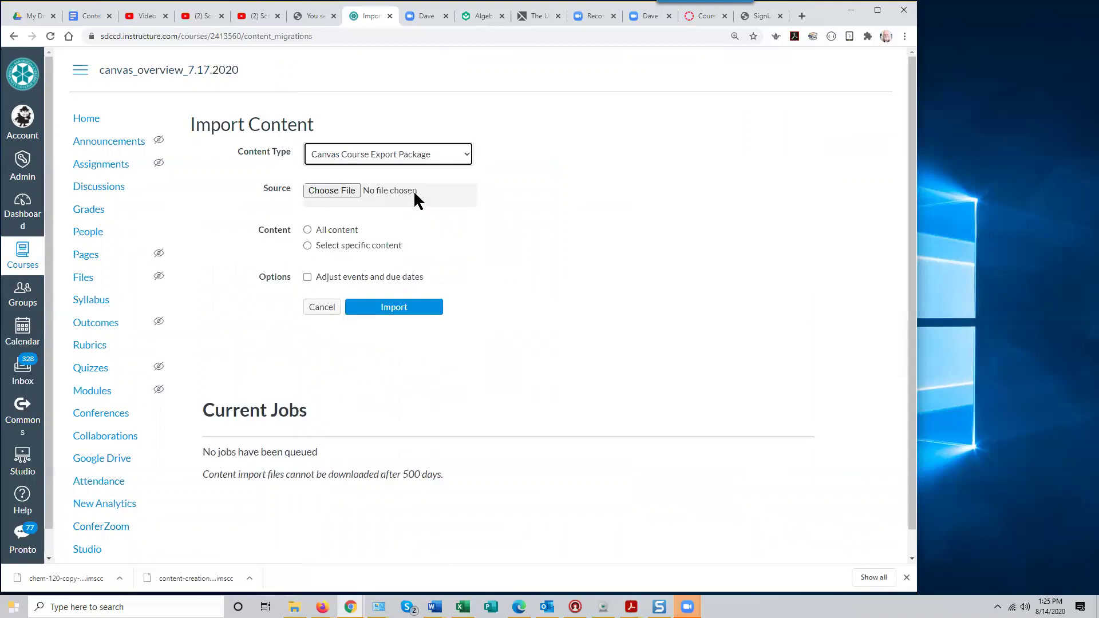
Choose introduction-to-screencasting-demo3-export.imscc from Downloads > Canvas course exports as the import file
{"action": "left_click", "coordinate": [340, 192]}
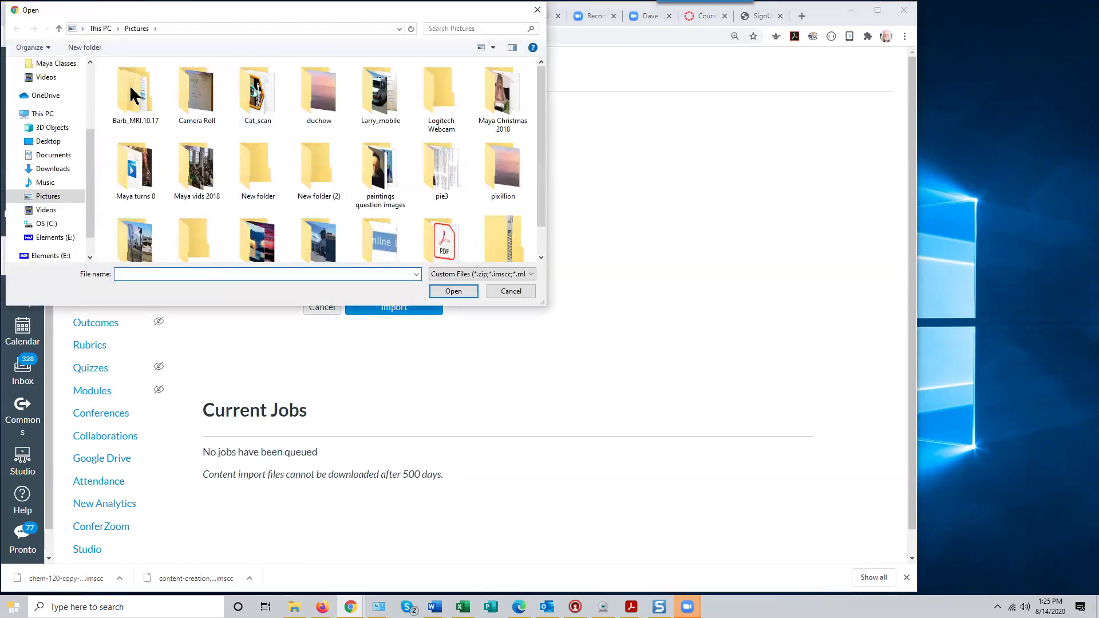
{"action": "left_click_drag", "start_coordinate": [91, 148], "coordinate": [88, 105]}
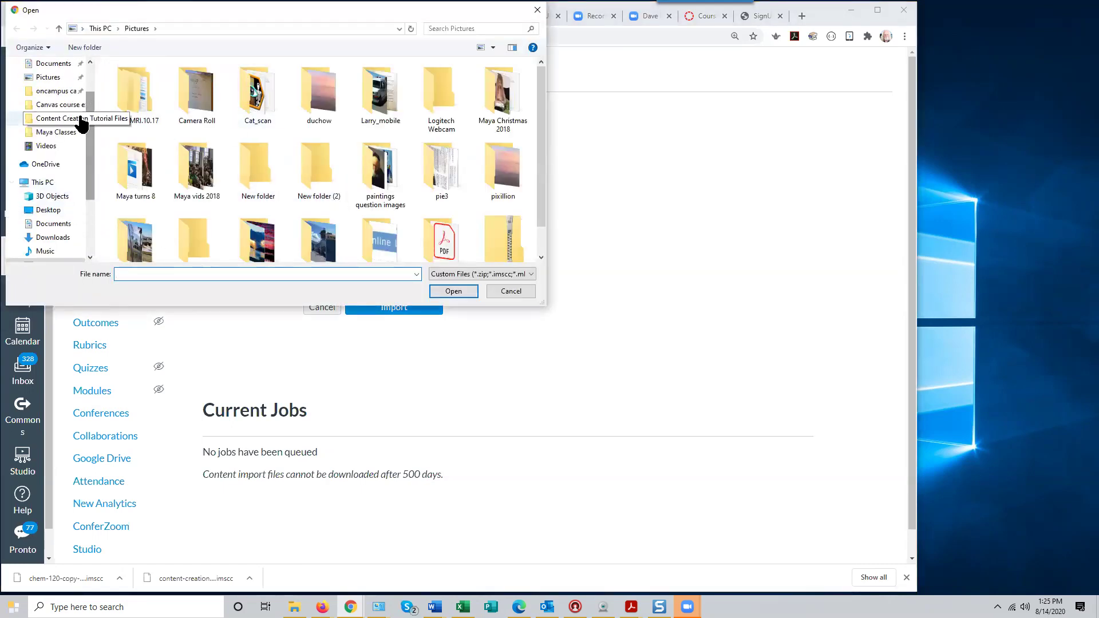
{"action": "left_click", "coordinate": [54, 224]}
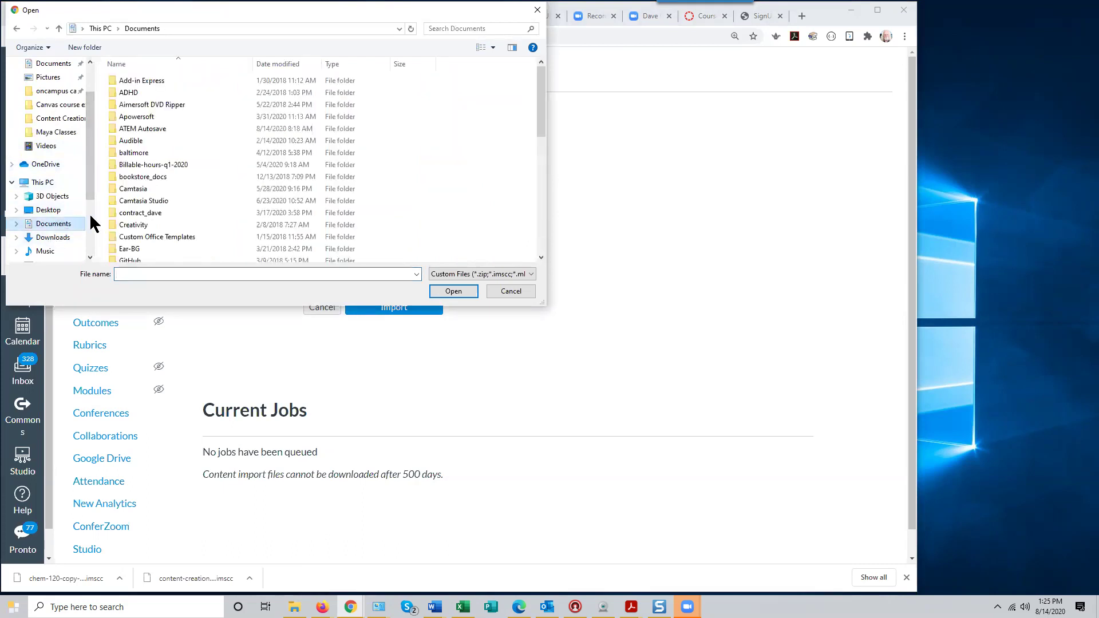
{"action": "left_click", "coordinate": [65, 235]}
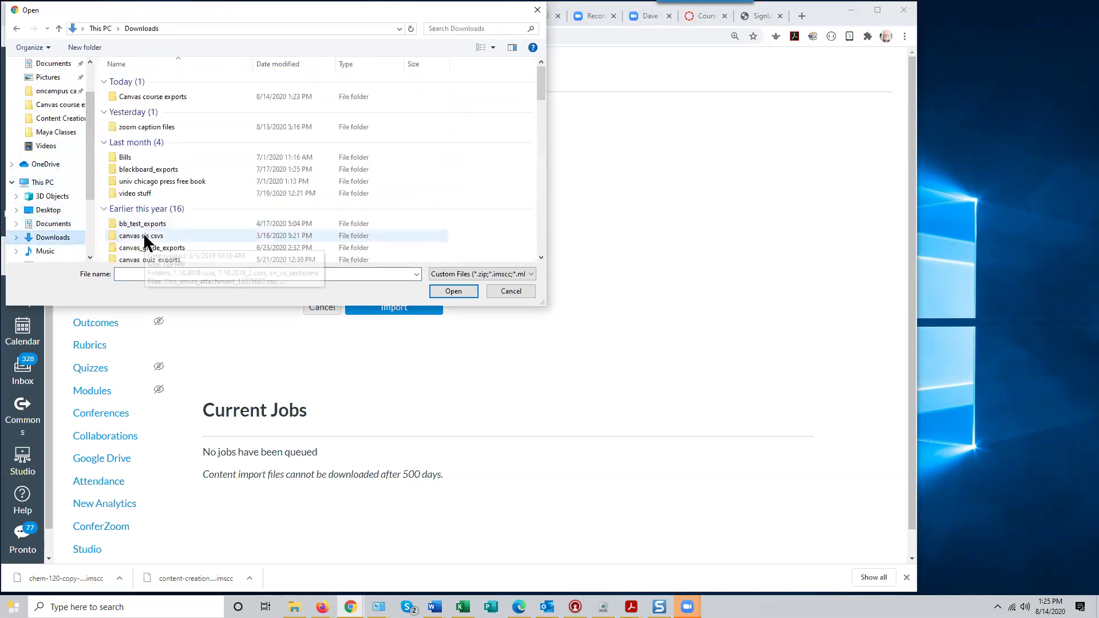
{"action": "double_click", "coordinate": [167, 96]}
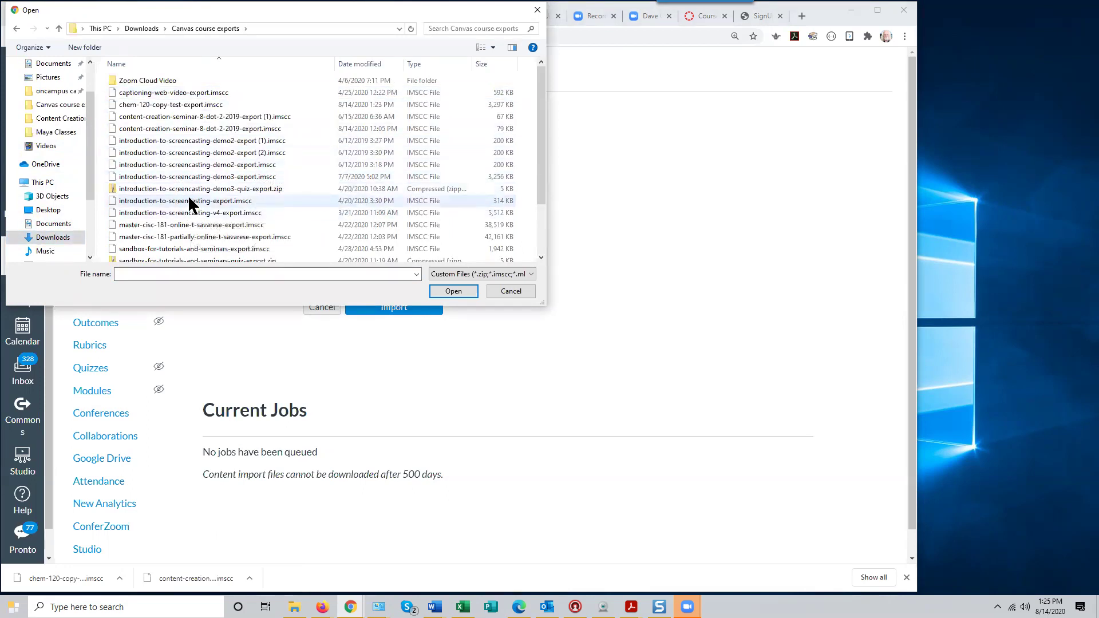
{"action": "left_click", "coordinate": [210, 176]}
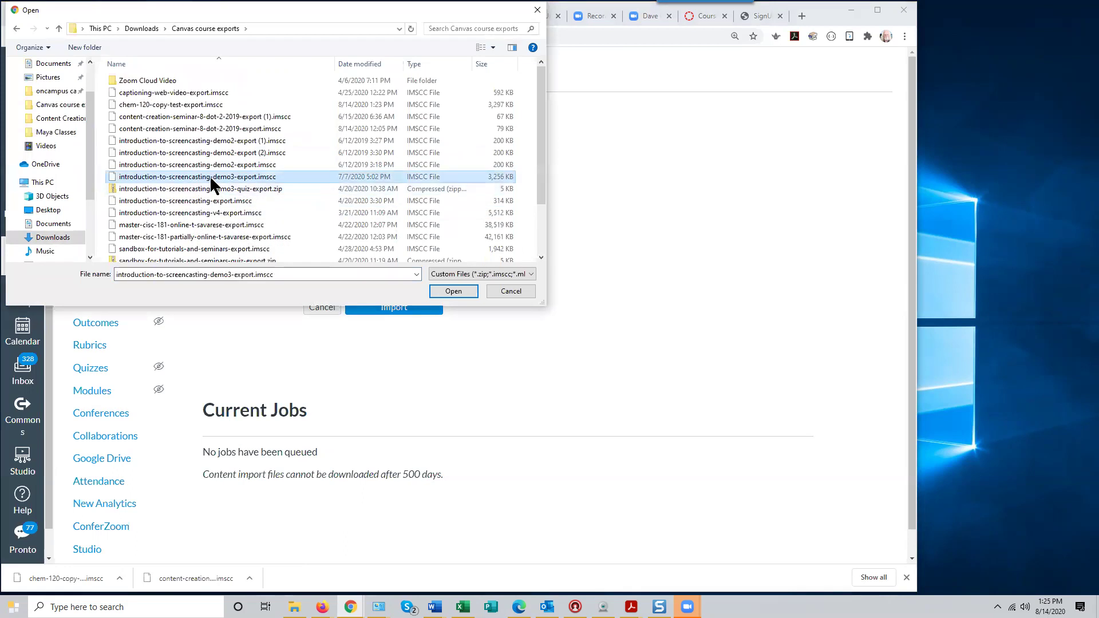
{"action": "left_click", "coordinate": [453, 291]}
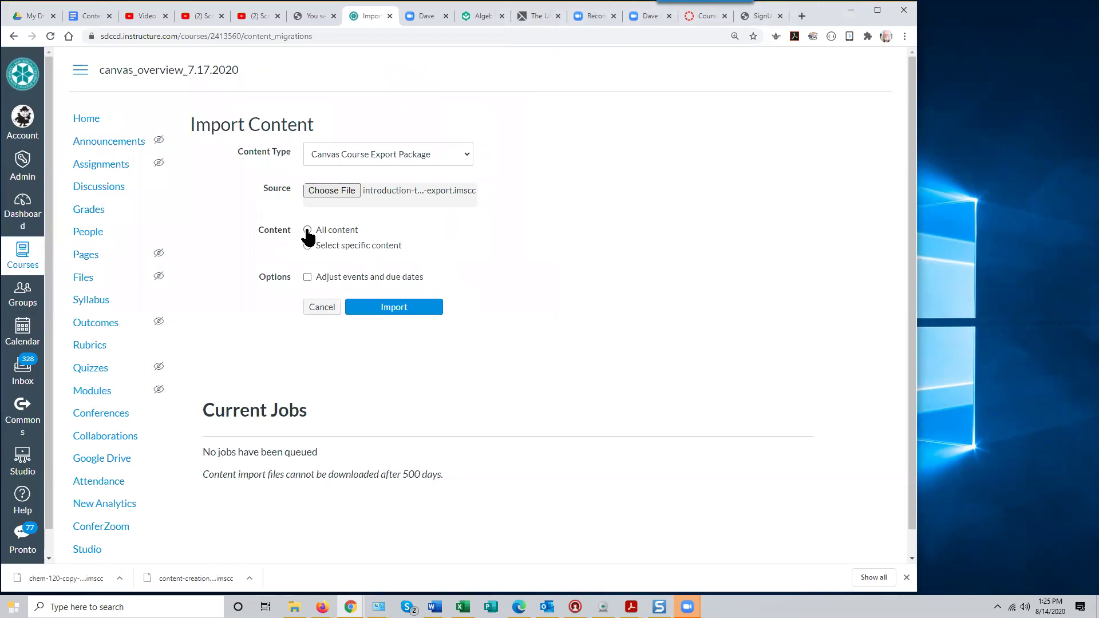
Import All content from the demo3 package, then show and hide its 7 issues
{"action": "left_click", "coordinate": [307, 230]}
{"action": "left_click", "coordinate": [396, 307]}
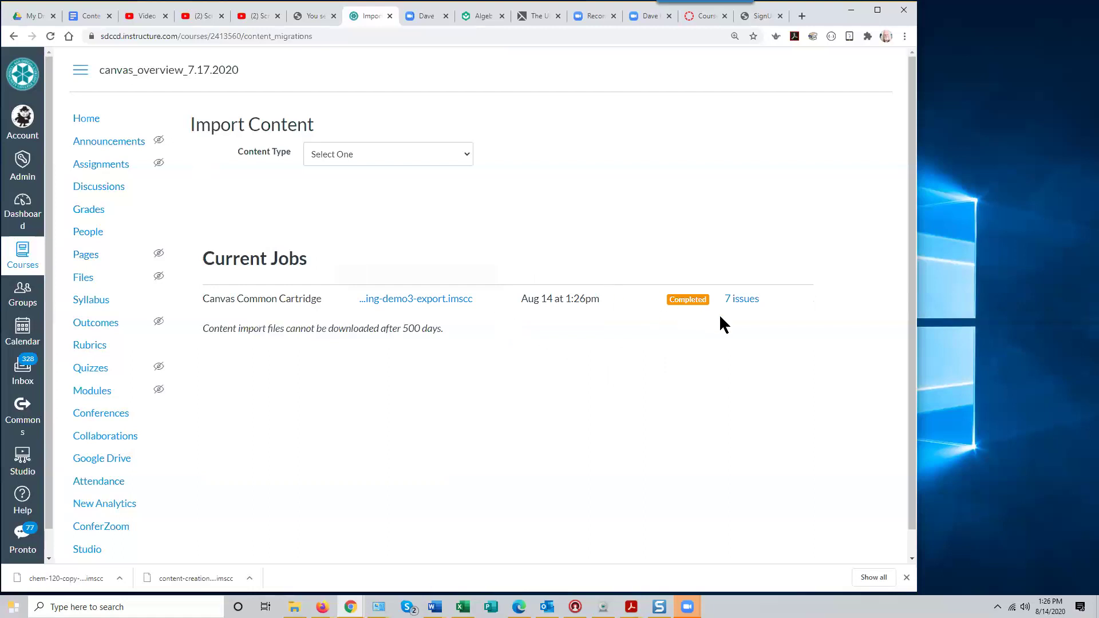
{"action": "left_click", "coordinate": [745, 300]}
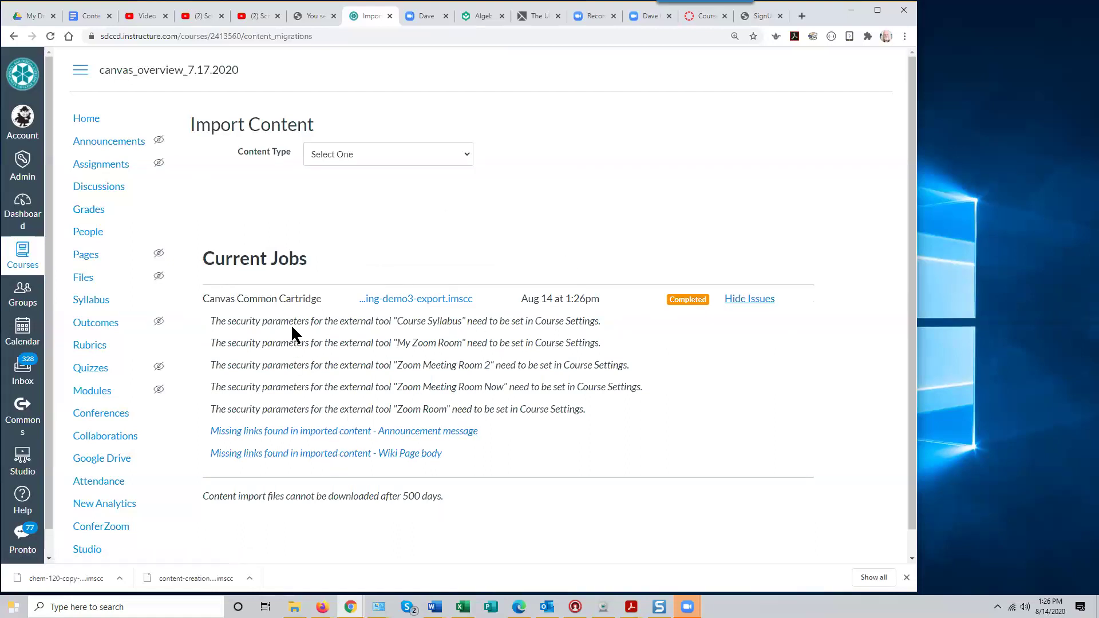
{"action": "left_click", "coordinate": [741, 299]}
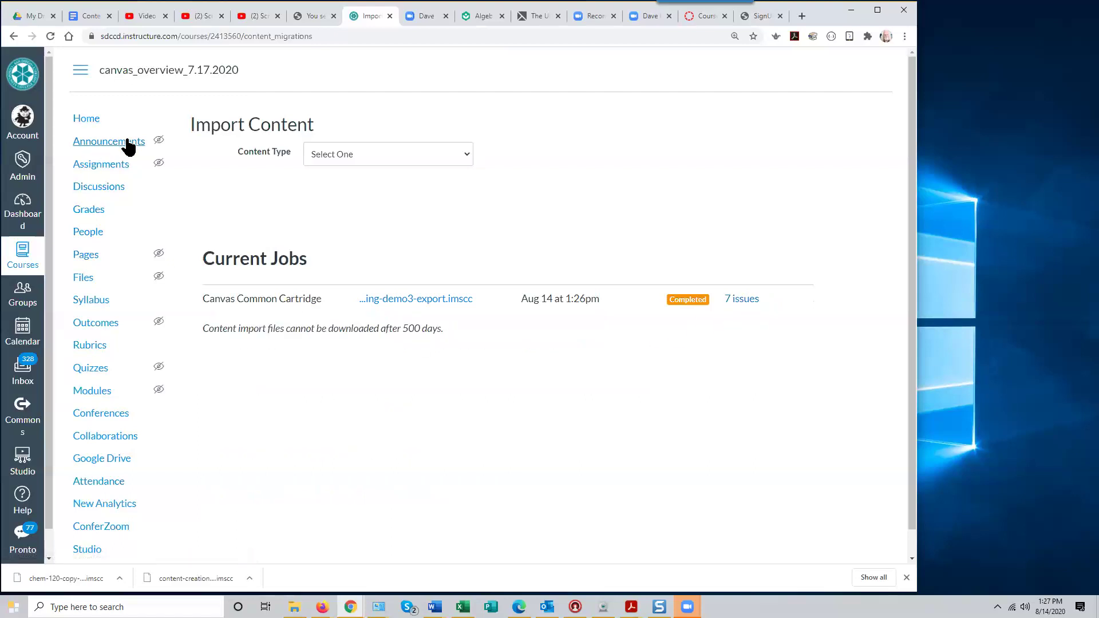
View the imported Canvas Overview home page, then open Course Details in Settings
{"action": "left_click", "coordinate": [95, 129]}
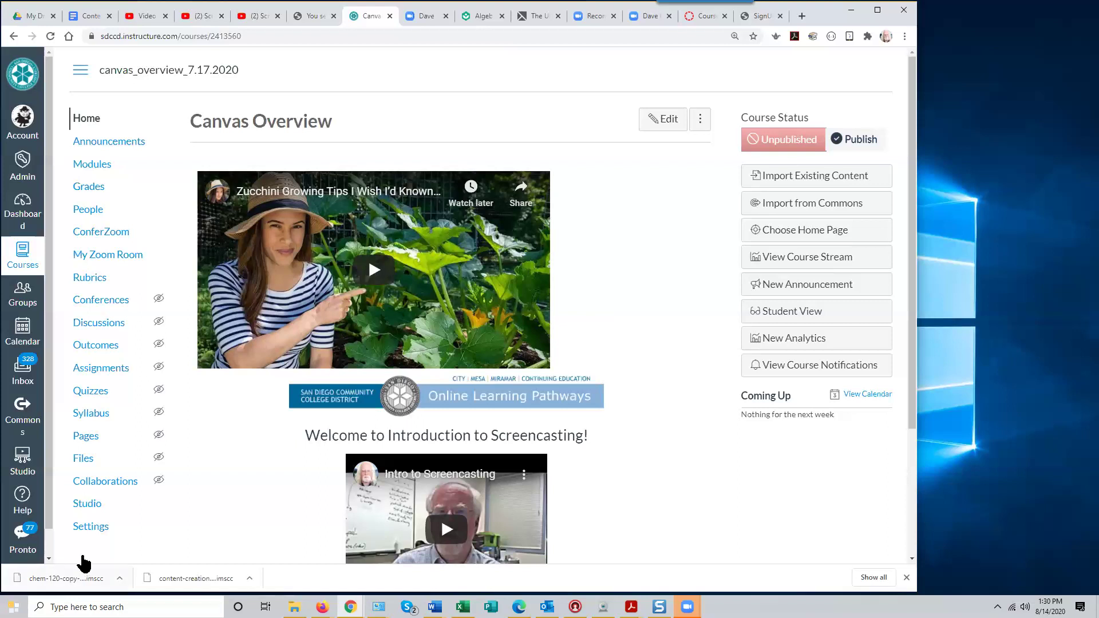
{"action": "left_click", "coordinate": [83, 531]}
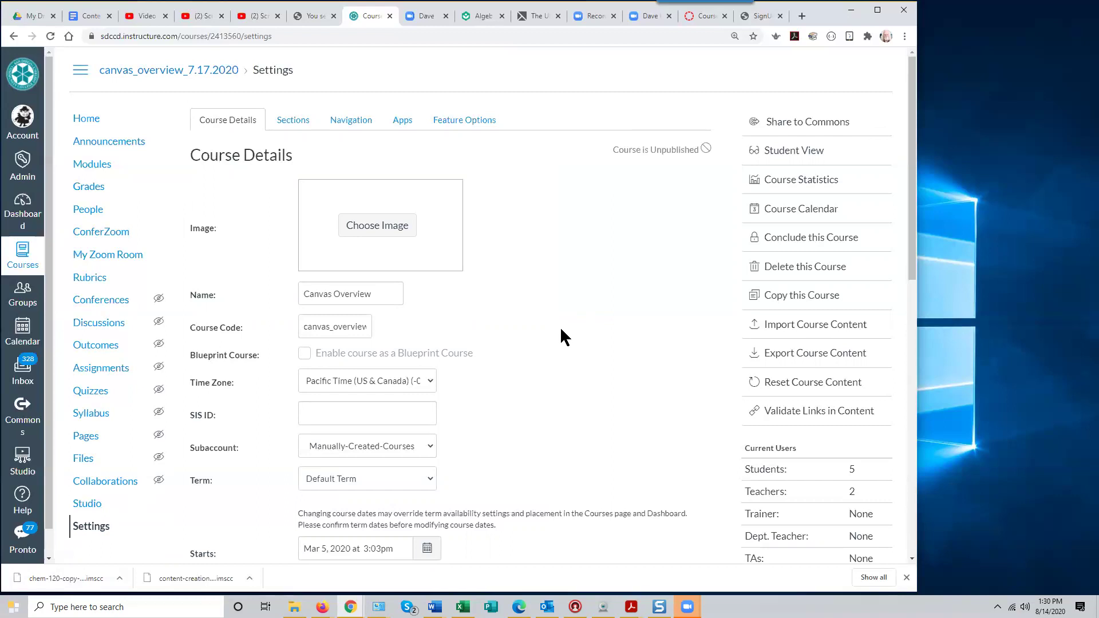
Open the date picker for the Starts field, showing March 5, 2020 at 3:03pm
{"action": "scroll", "coordinate": [544, 349], "scroll_direction": "down", "scroll_amount": 10}
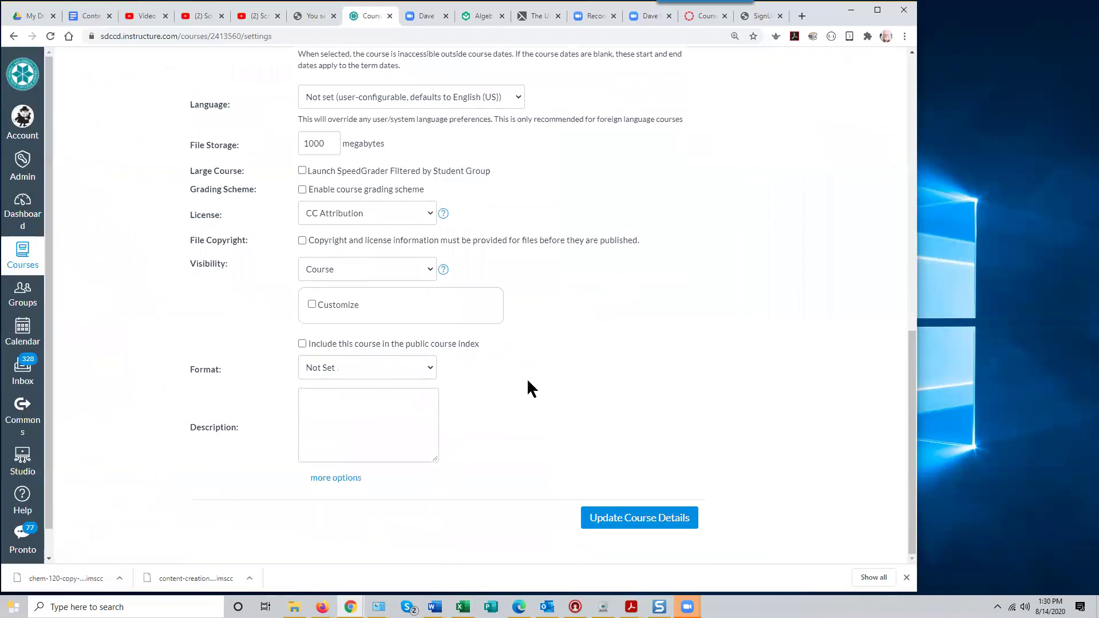
{"action": "scroll", "coordinate": [486, 365], "scroll_direction": "up", "scroll_amount": 8}
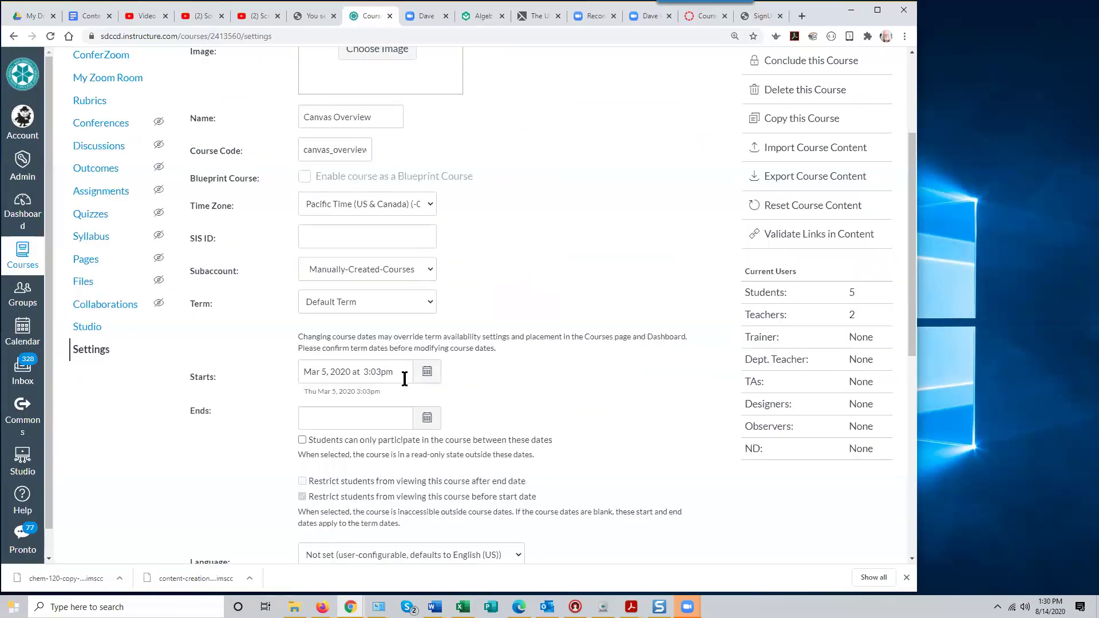
{"action": "left_click", "coordinate": [427, 371]}
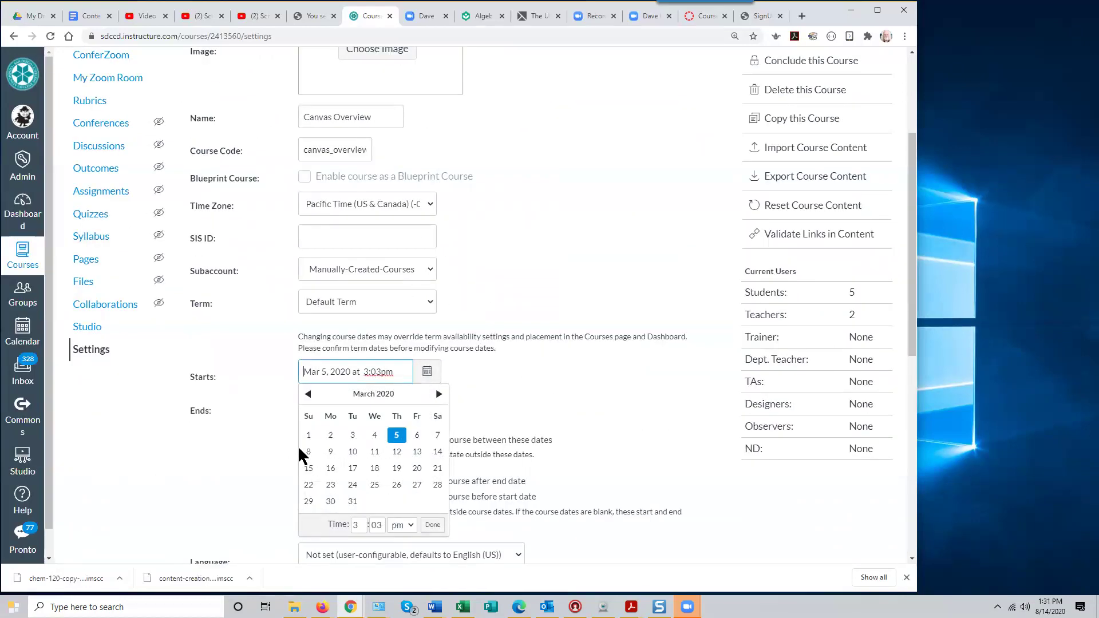